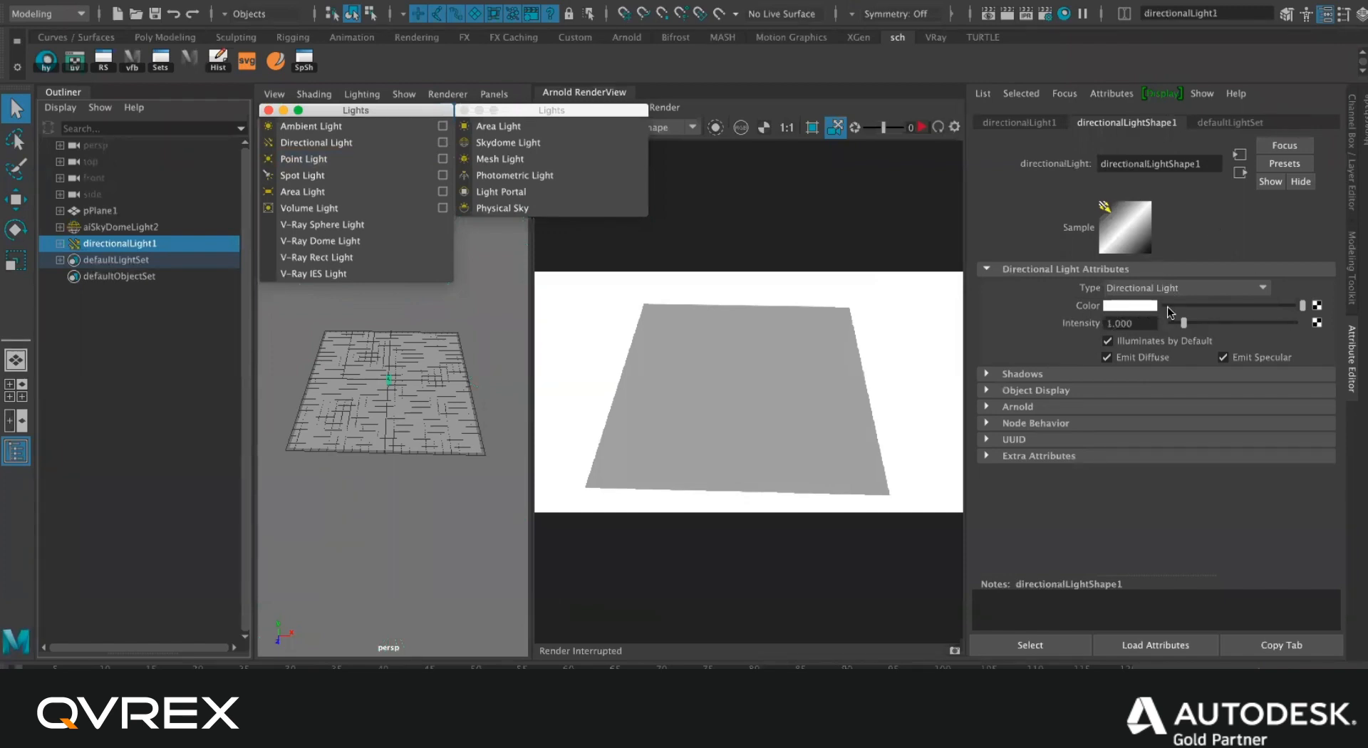
Review the directional light's Arnold attributes, such as exposure, angle and samples.
click(1097, 370)
click(1084, 372)
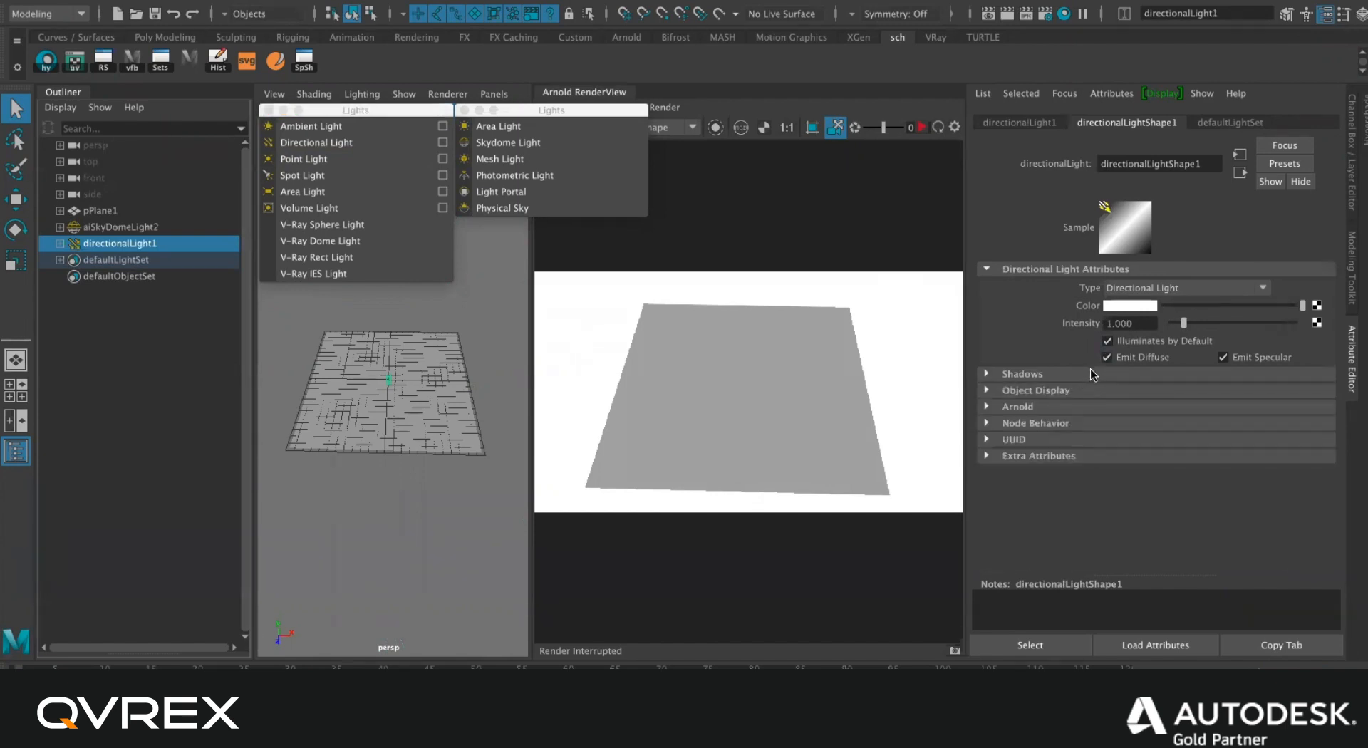
click(1050, 407)
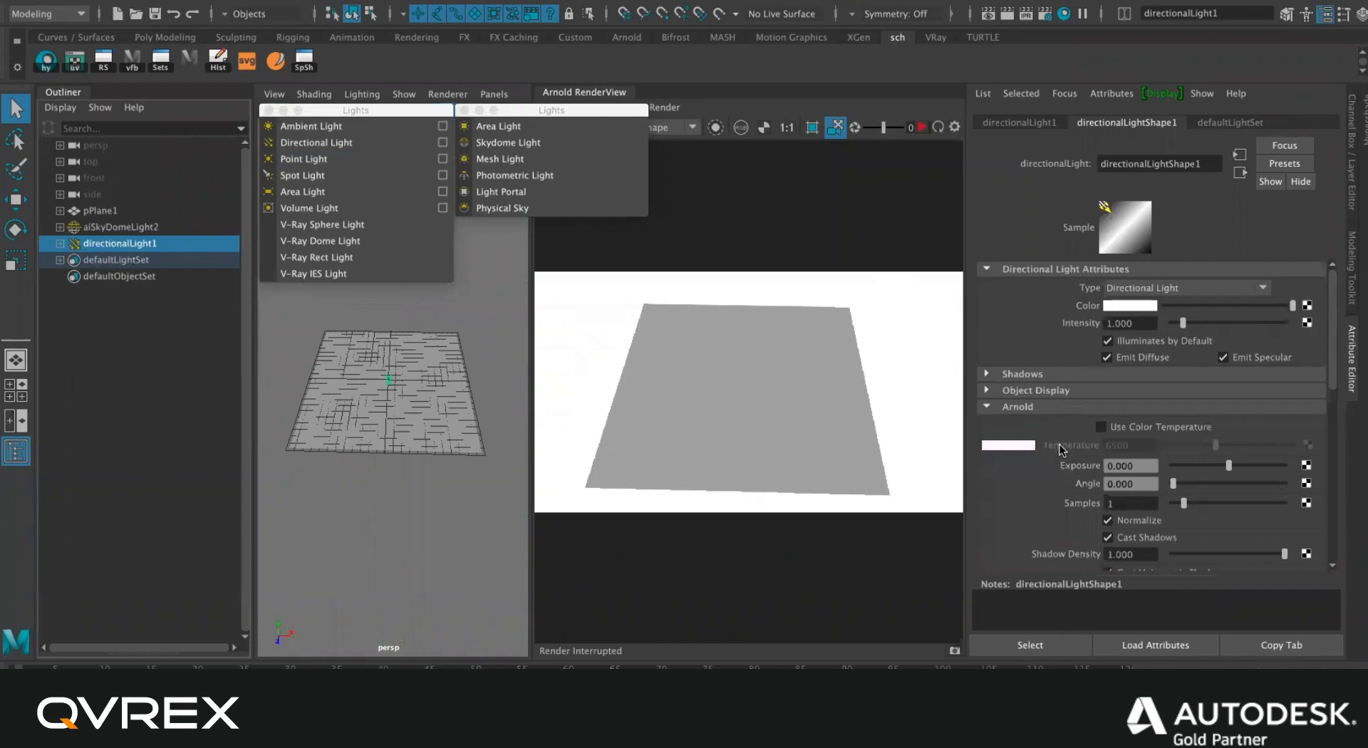
click(1019, 407)
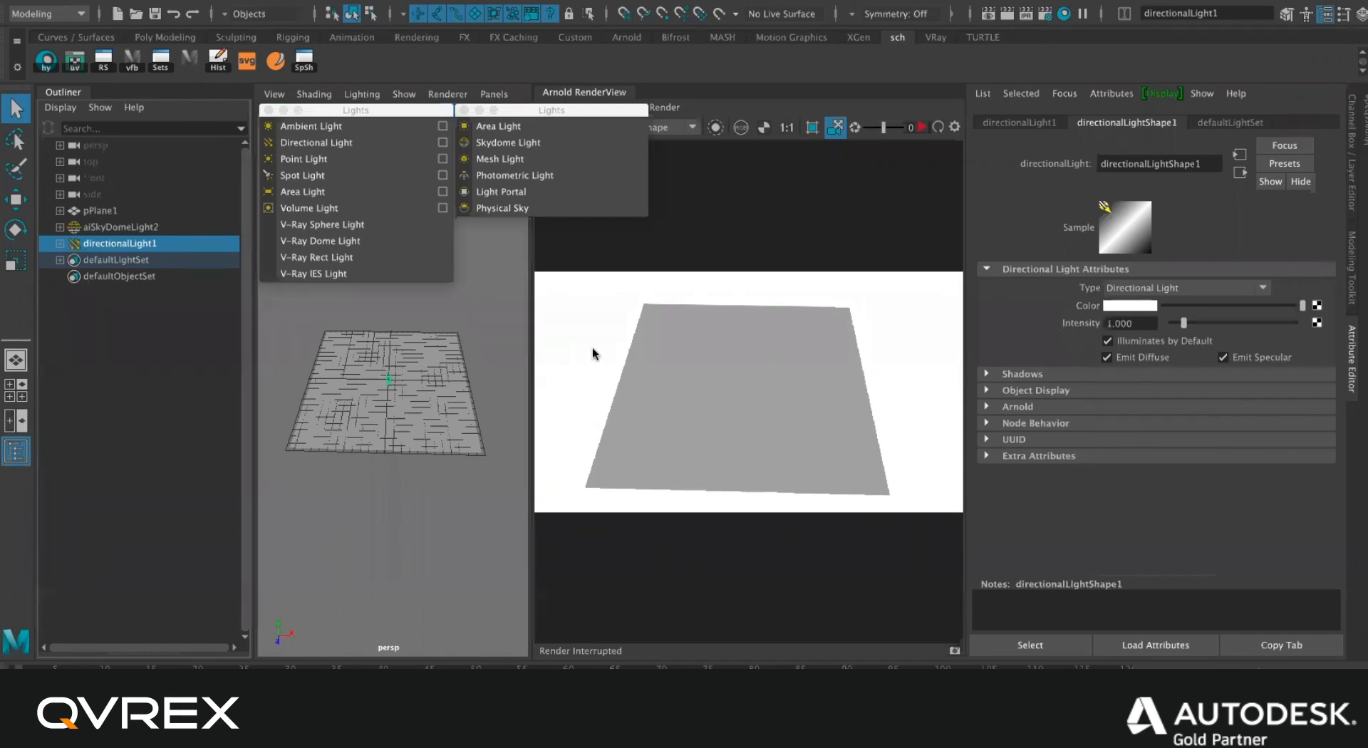
Start the live Arnold render and raise the directional light vertically above the plane.
click(921, 127)
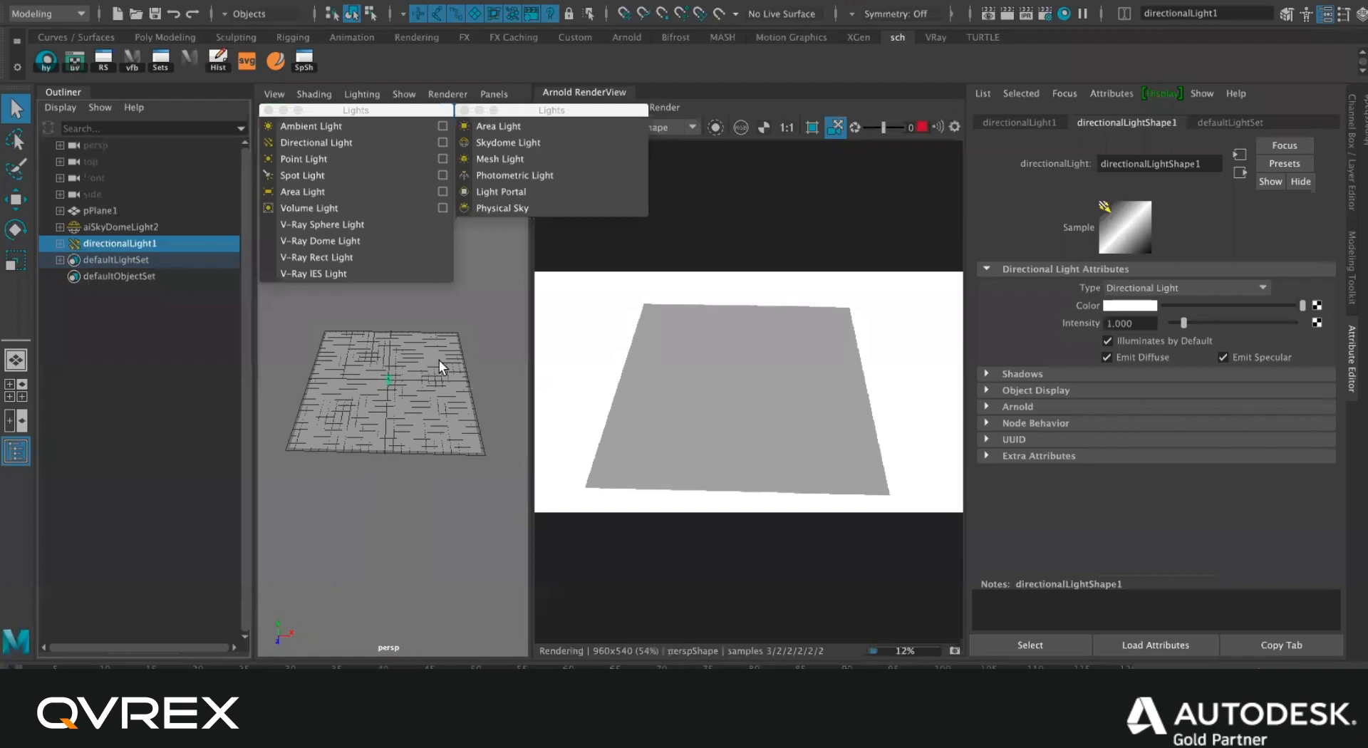
alt+drag(439, 380, 371, 360)
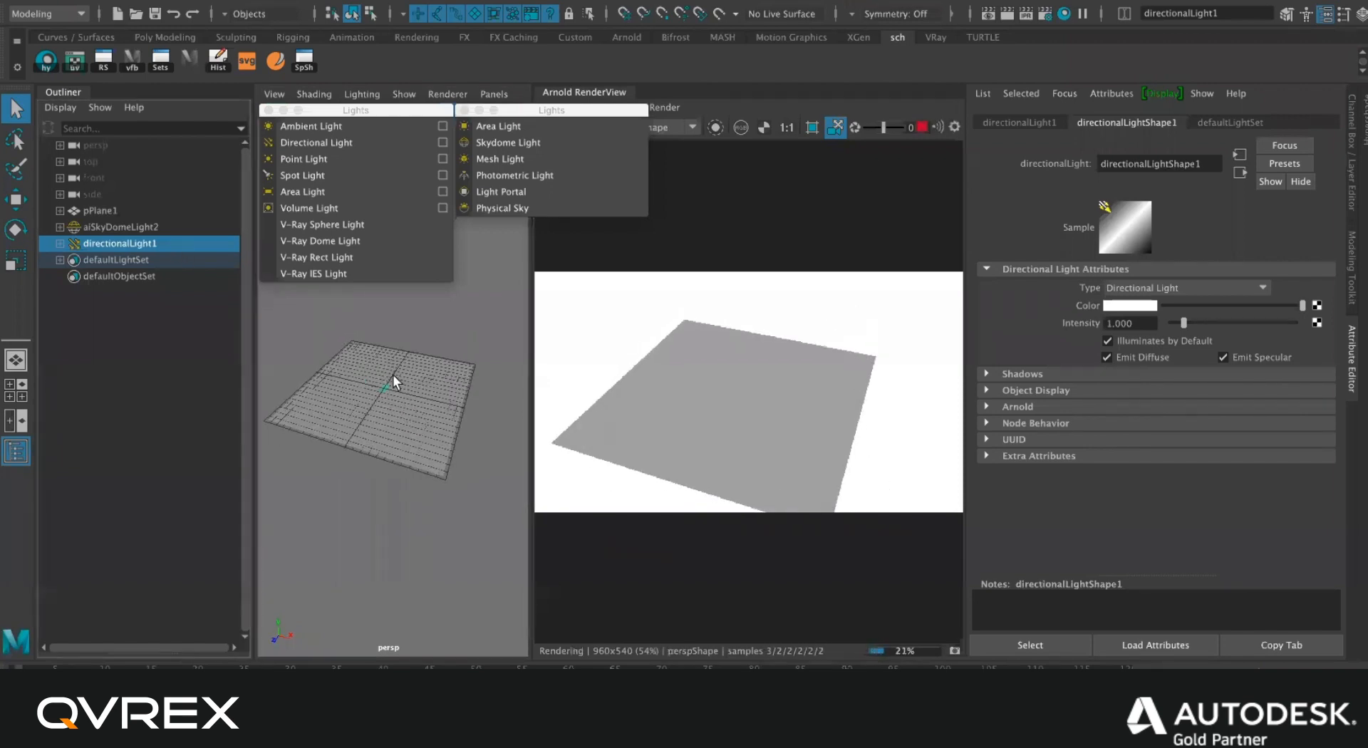
alt+drag(433, 414, 605, 351)
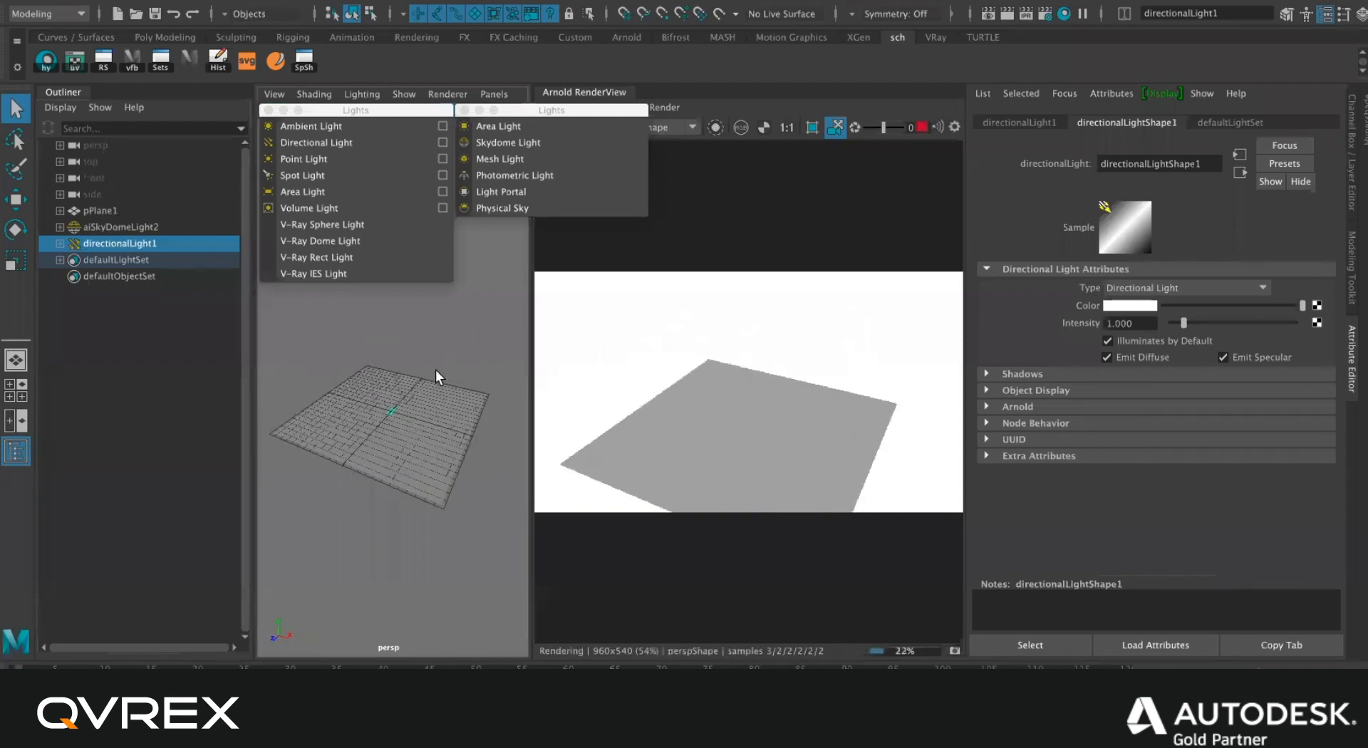
key(w)
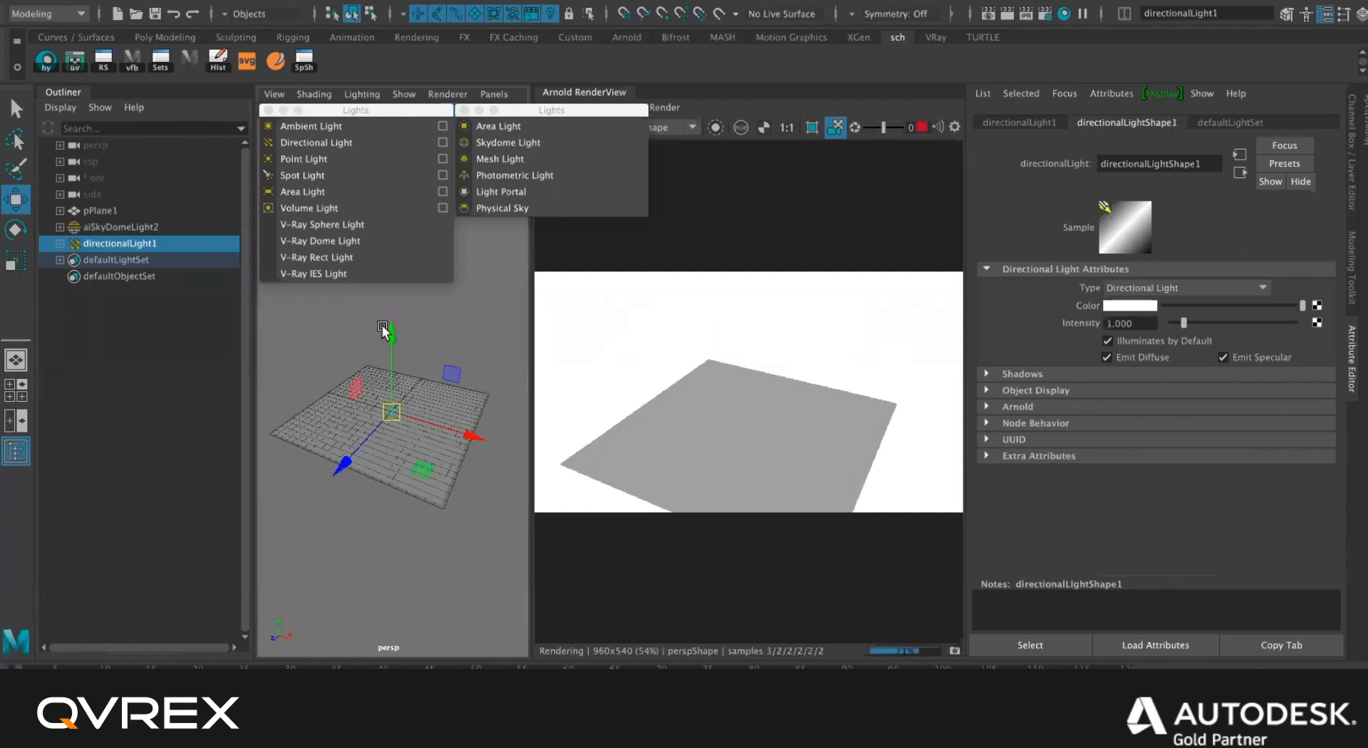
mouse_move(397, 318)
mouse_down()
mouse_move(401, 303)
mouse_move(403, 332)
mouse_up()
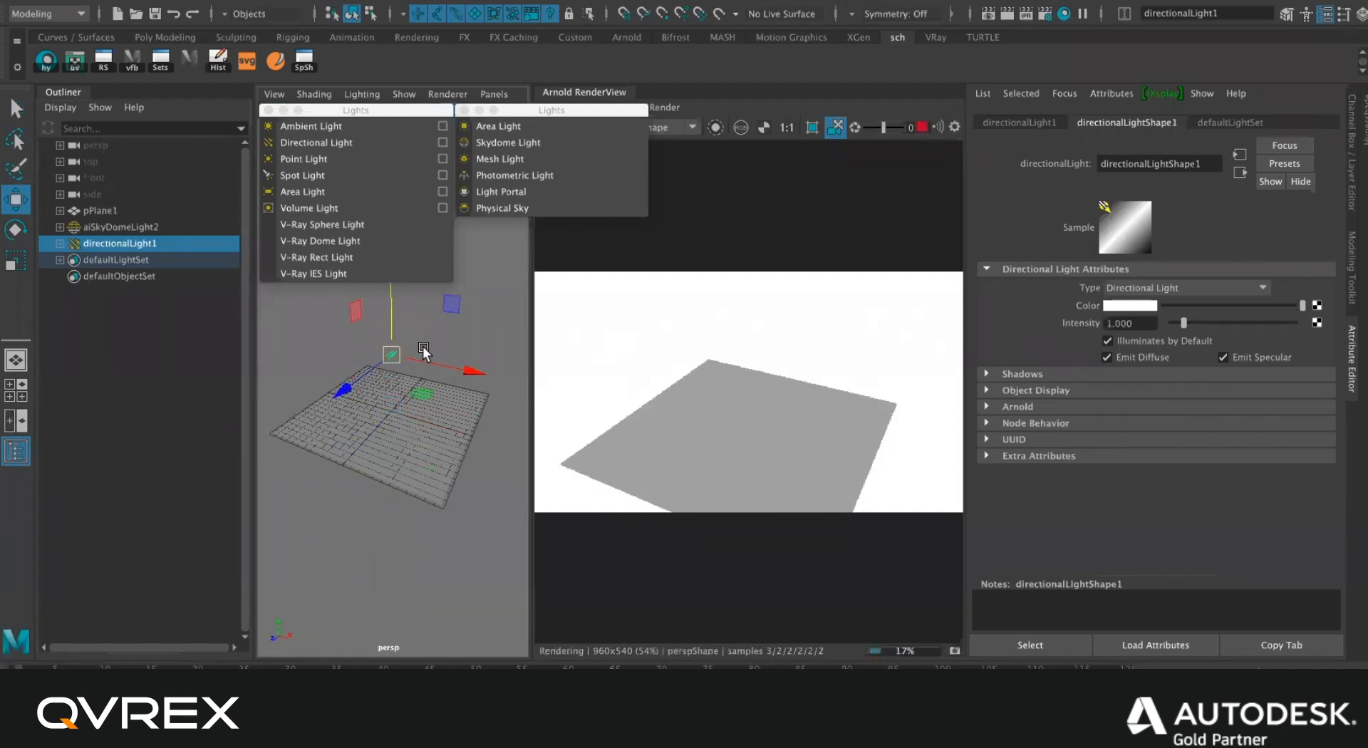
Rotate the directional light so that it aims down toward the plane.
scroll(392, 357, up, 5)
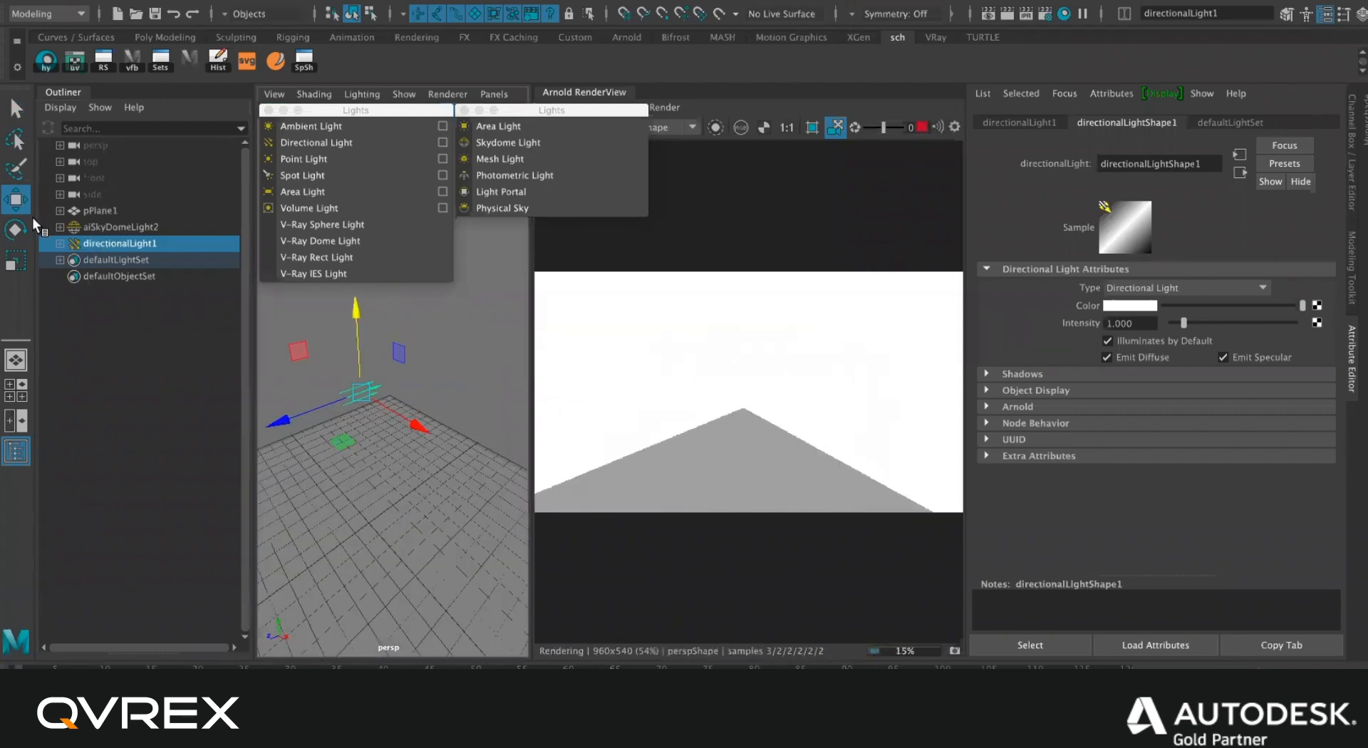
click(15, 229)
drag(334, 308, 400, 345)
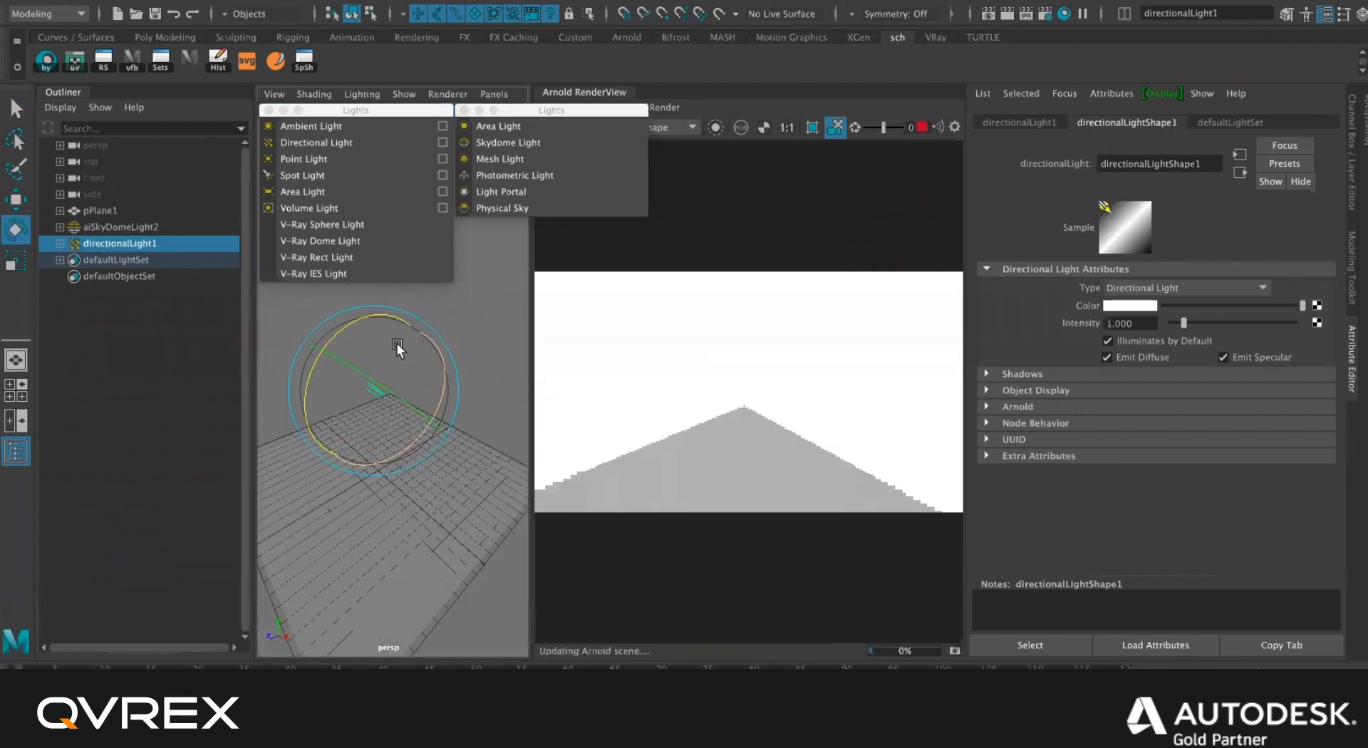
Hide the sky dome light so that only the directional light illuminates the scene.
click(161, 227)
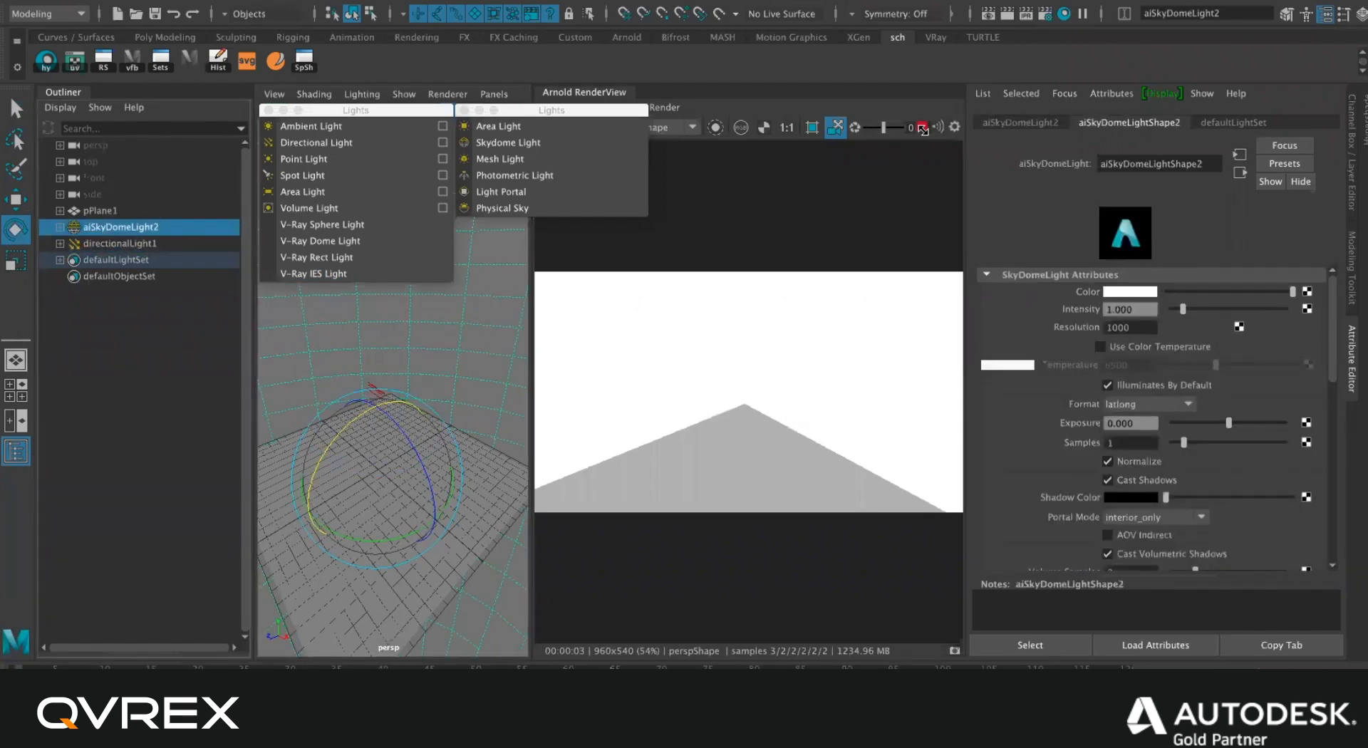
click(1048, 0)
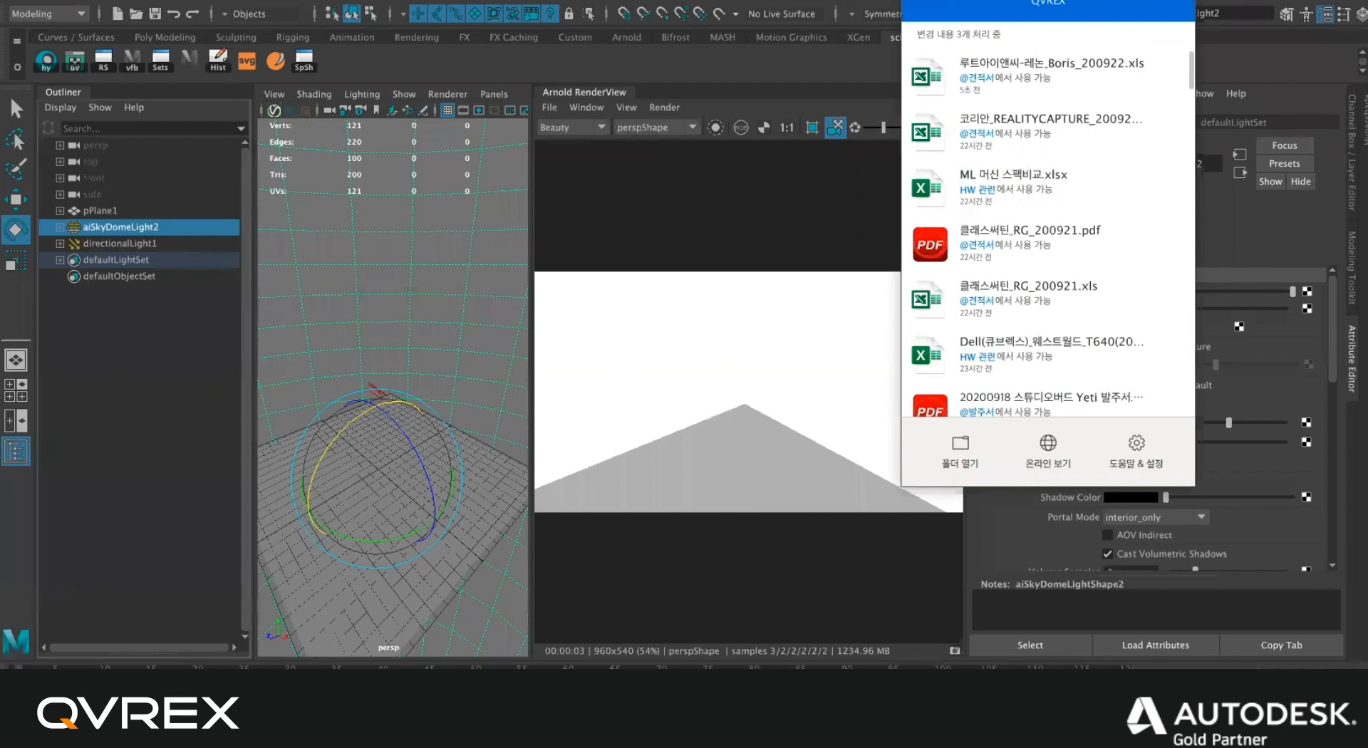
click(1048, 0)
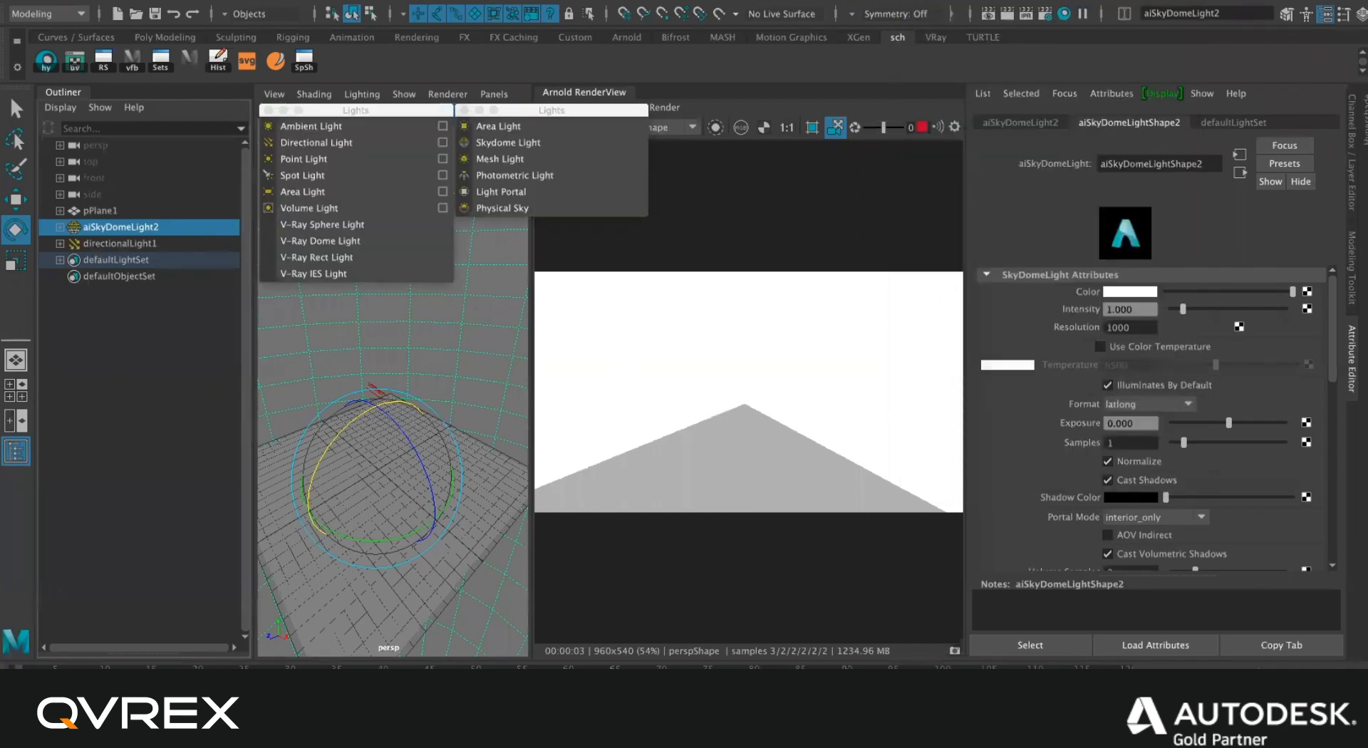
click(1069, 0)
click(712, 76)
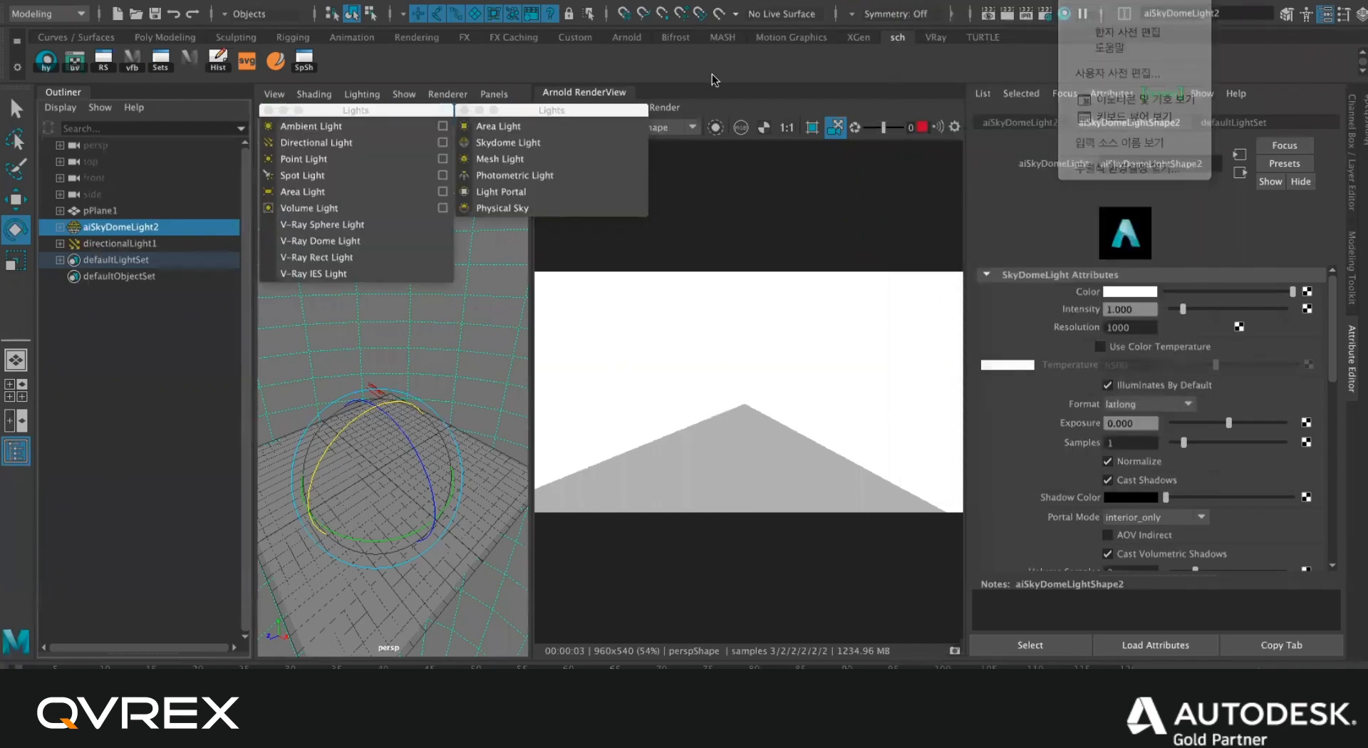
key(ctrl+h)
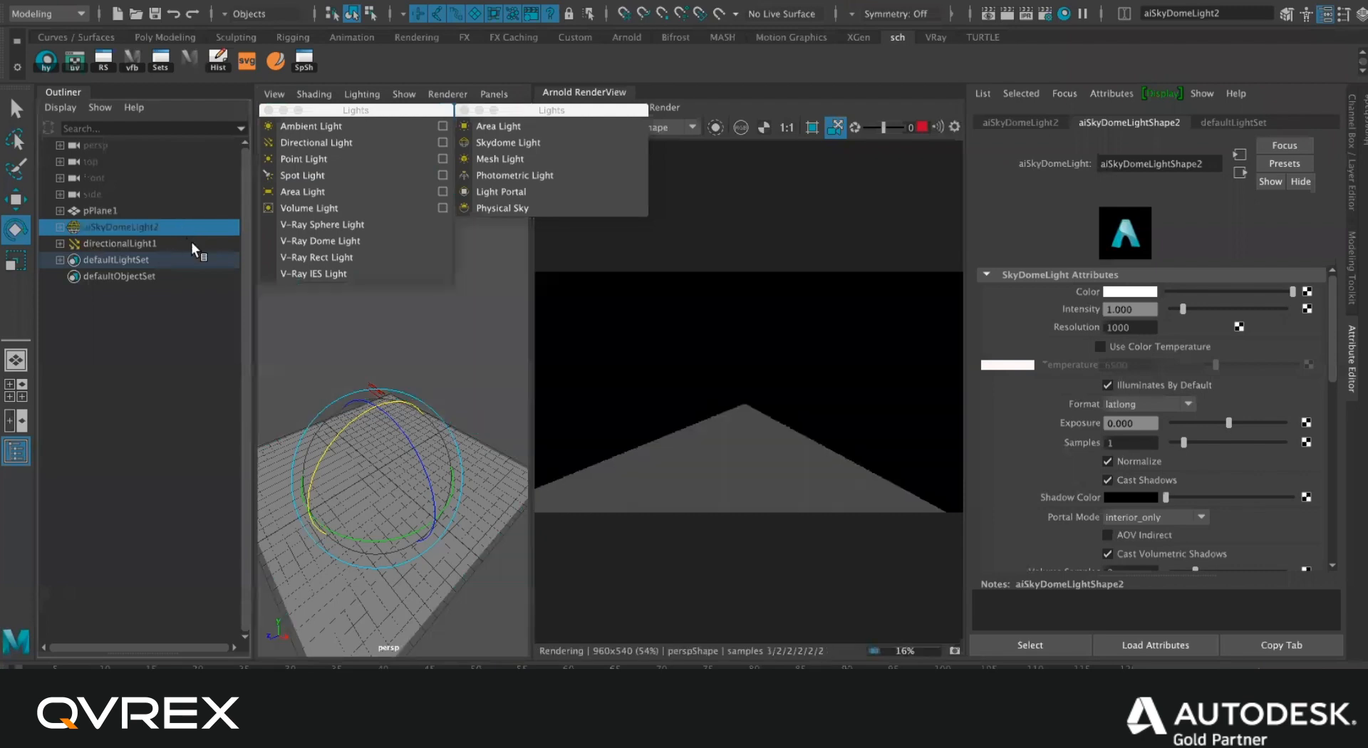
Move both floating Lights palettes upward to uncover more of the perspective view.
alt+drag(323, 344, 345, 345)
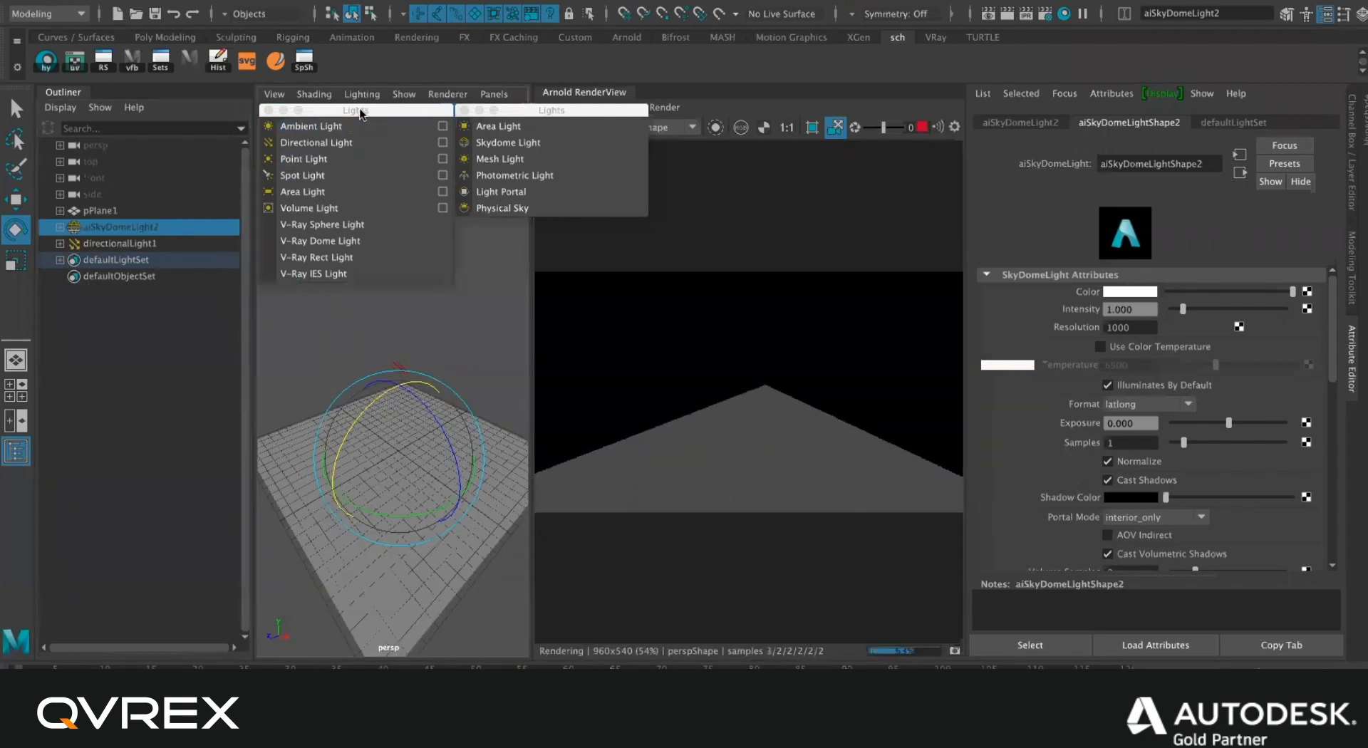
drag(364, 112, 336, 77)
drag(515, 111, 491, 74)
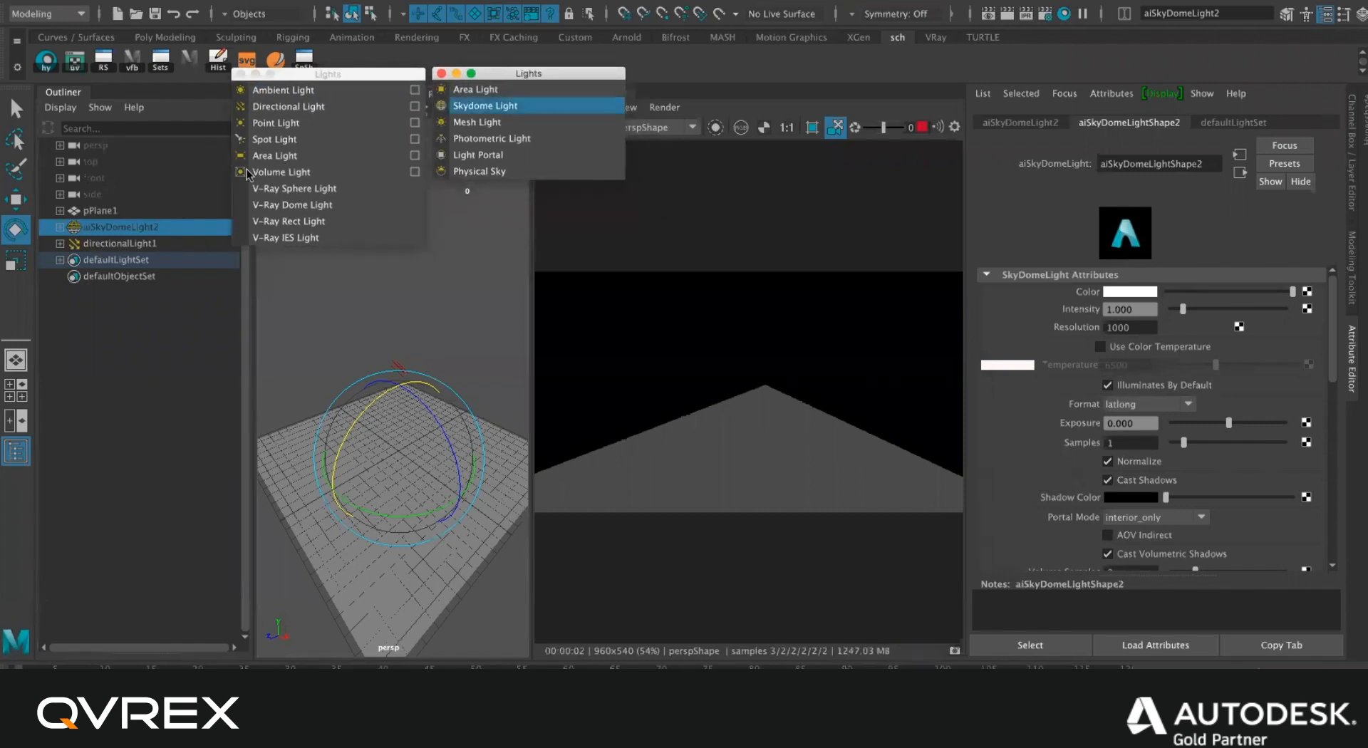
Select the directional light and rotate it to a steeper angle toward the plane.
alt+drag(373, 318, 424, 353)
key(w)
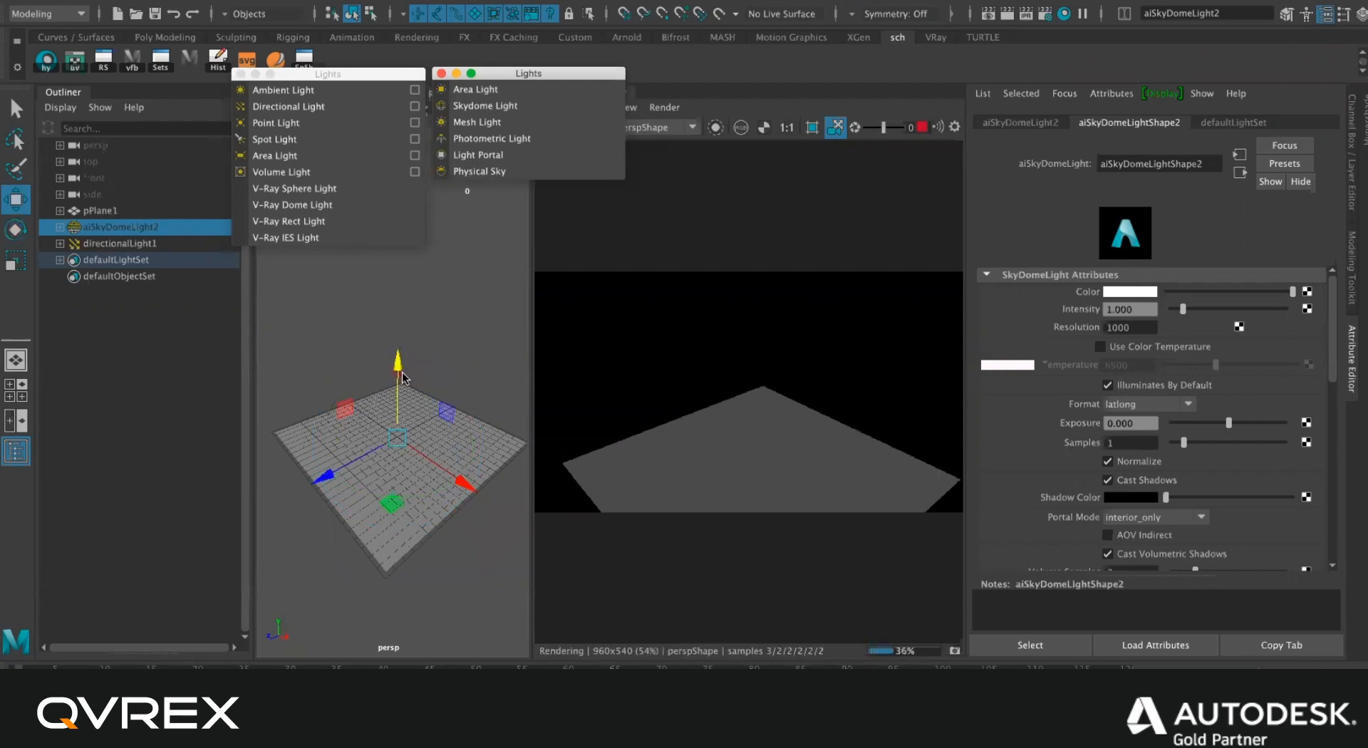
key(ctrl+h)
drag(180, 261, 174, 246)
click(174, 244)
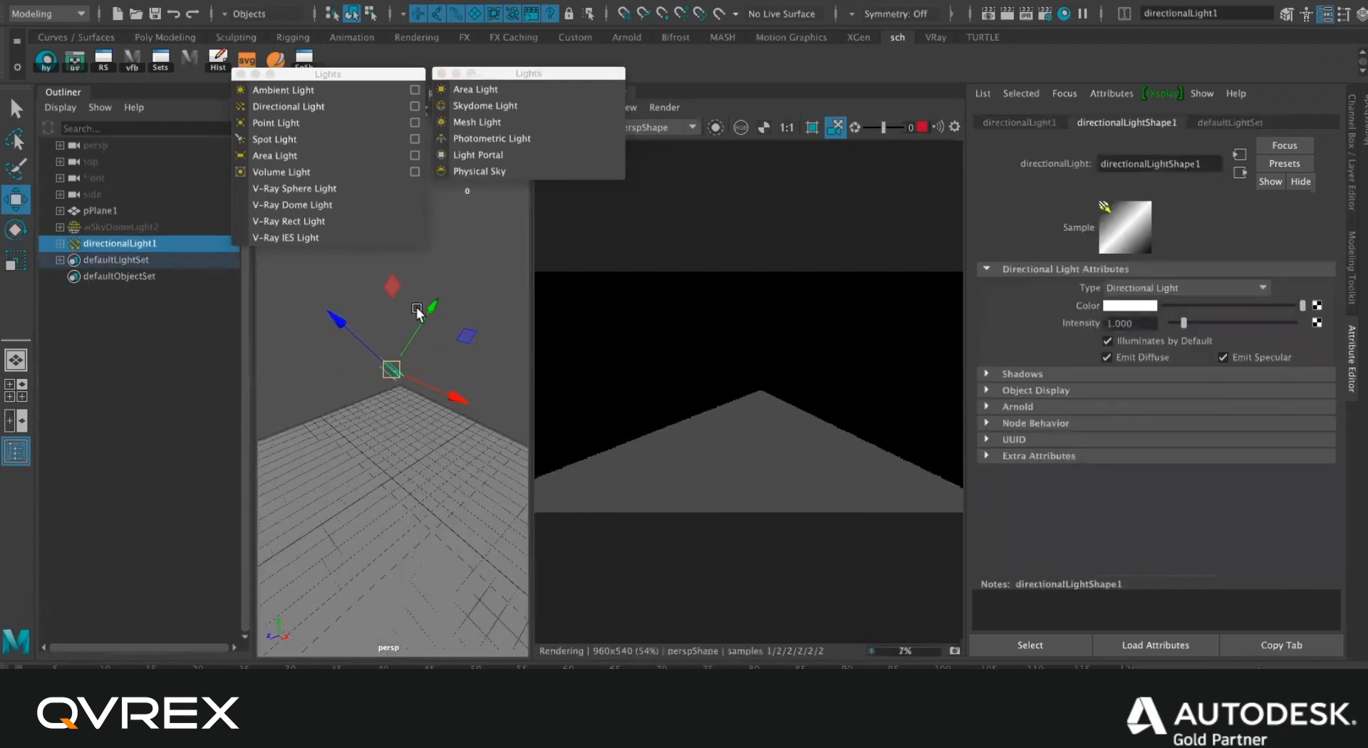
key(e)
drag(387, 292, 432, 354)
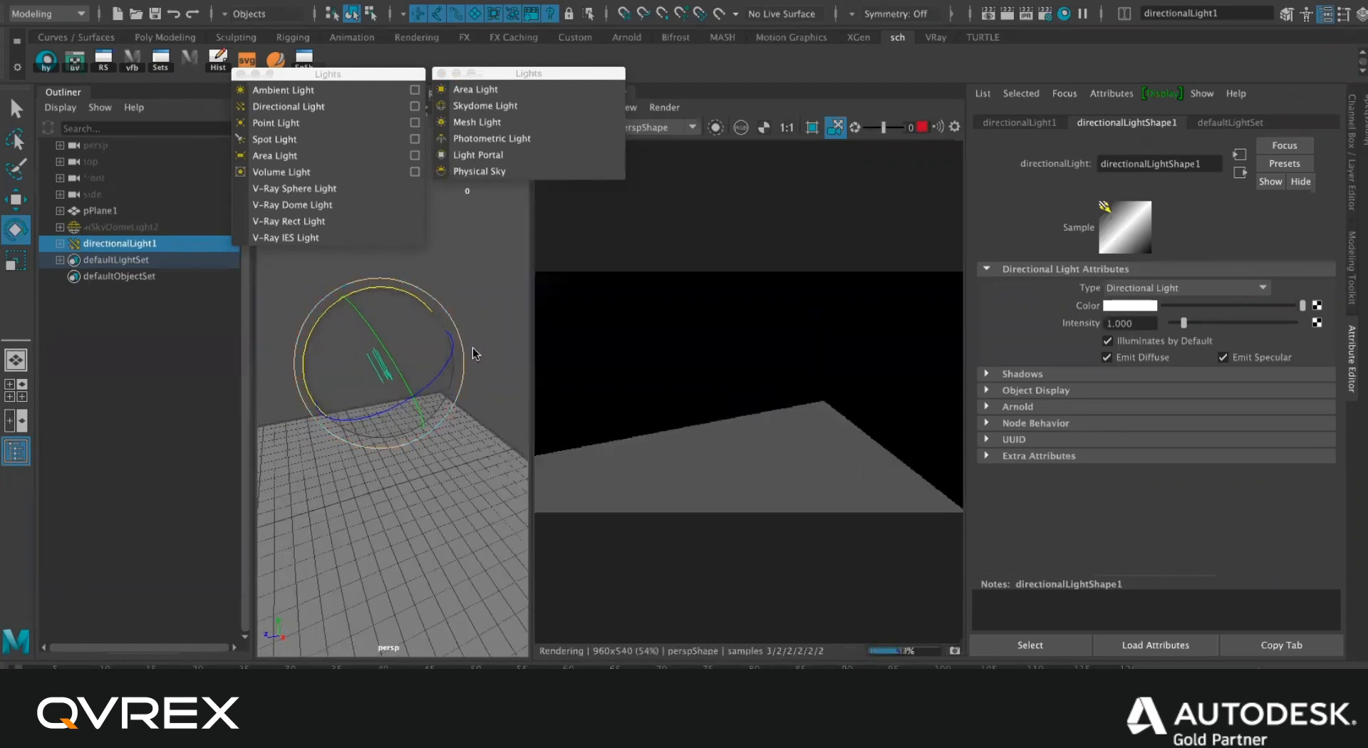
Try a magenta colour on the directional light by reducing green to about 0.049, and restore it to white.
click(1126, 312)
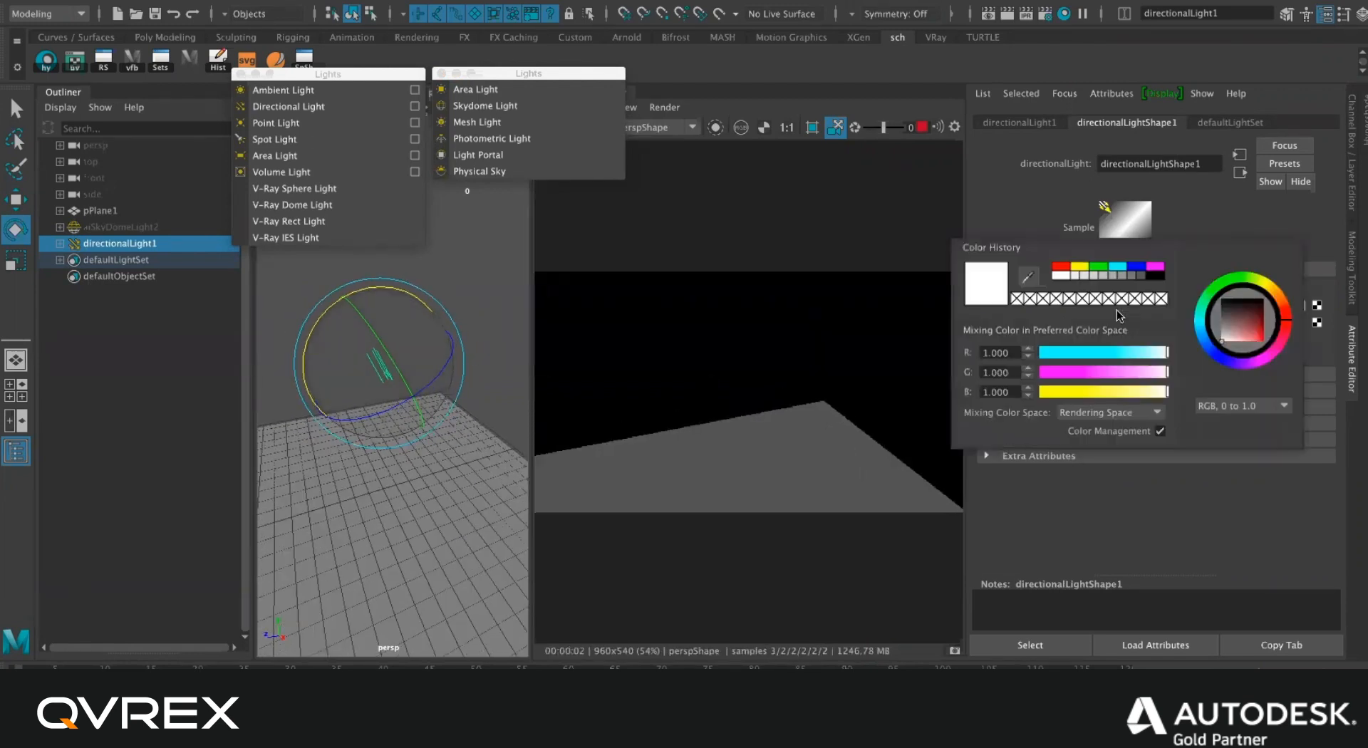
click(1051, 372)
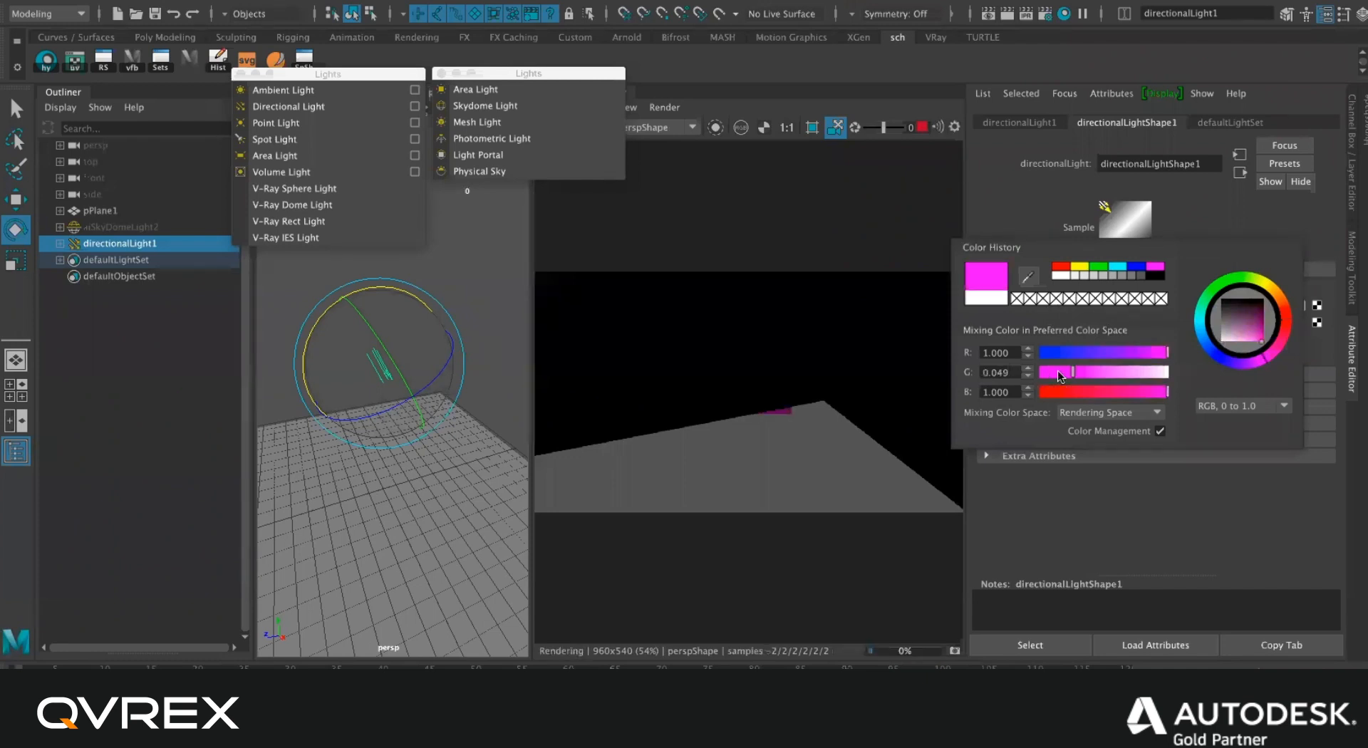
drag(1138, 381, 1168, 372)
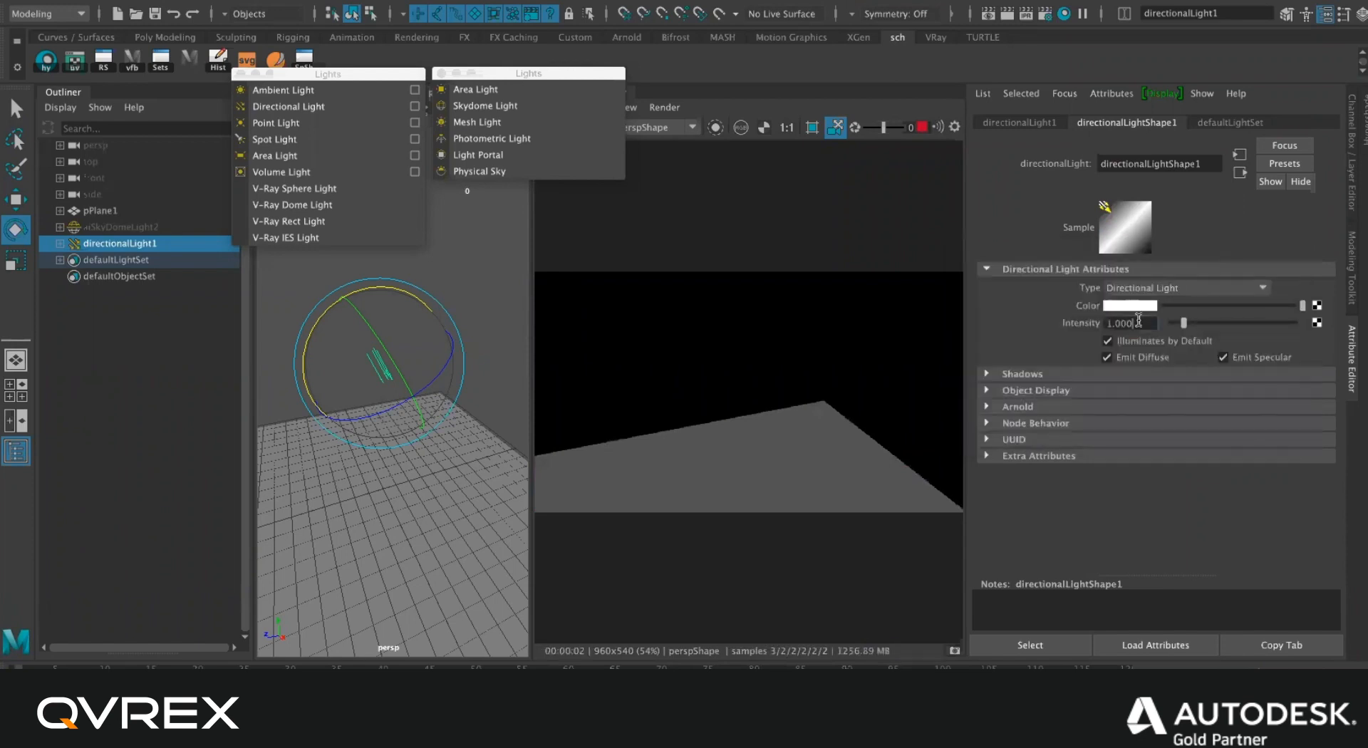
Try directional light intensities of 5 and 6, and return the intensity to 1.
double_click(1135, 321)
text(5)
key(Return)
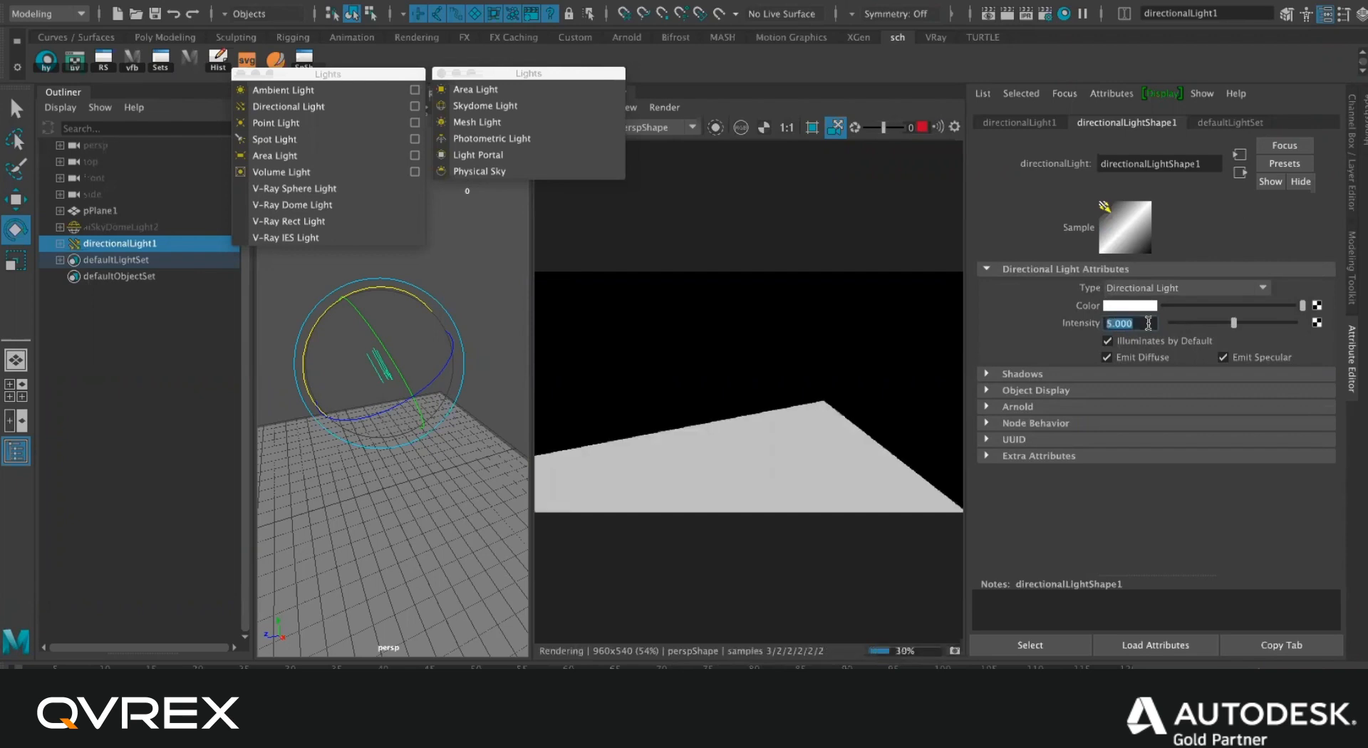
text(6)
key(Return)
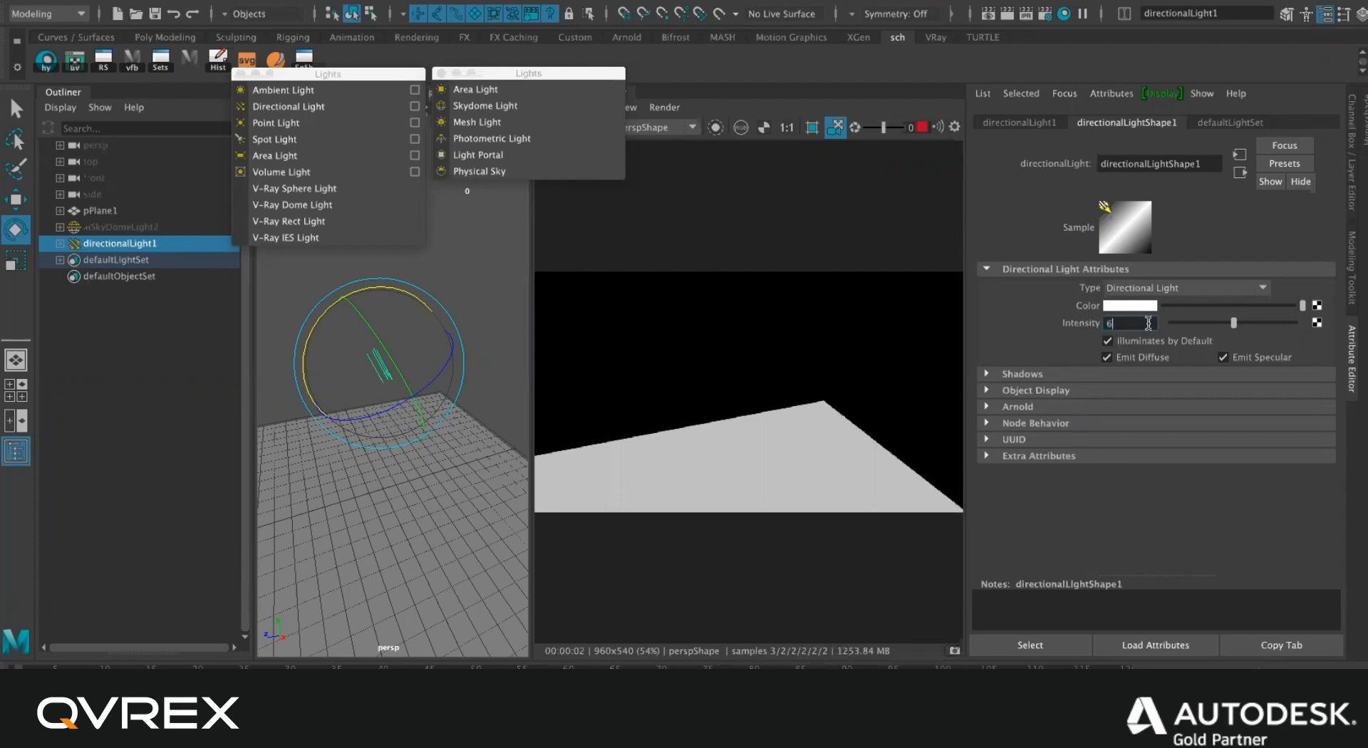
text(1)
key(Return)
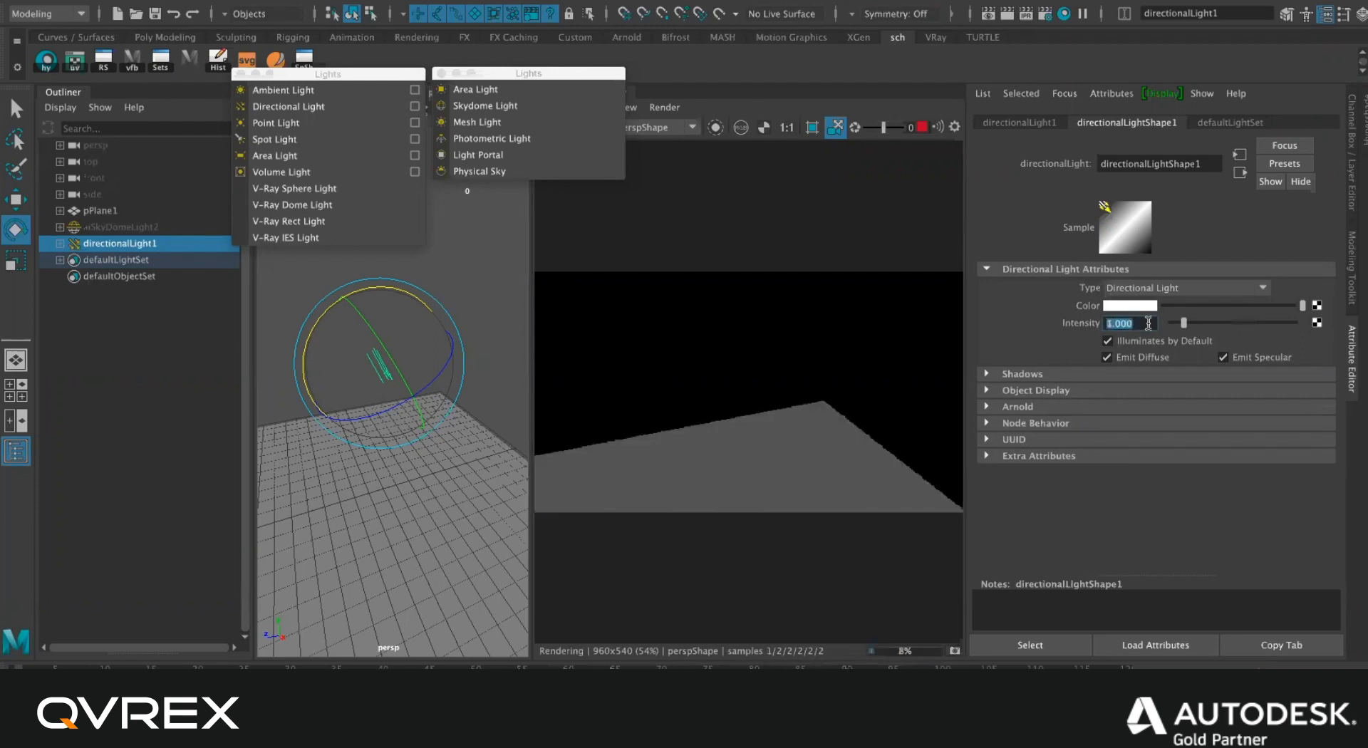
Try toggling Emit Diffuse and Emit Specular on the directional light, leaving both enabled.
click(1142, 362)
click(1144, 359)
click(1235, 361)
click(1241, 360)
click(1159, 359)
click(1223, 359)
click(1144, 360)
Expand the directional light's Shadows section and look through its depth map shadow attributes.
click(1071, 375)
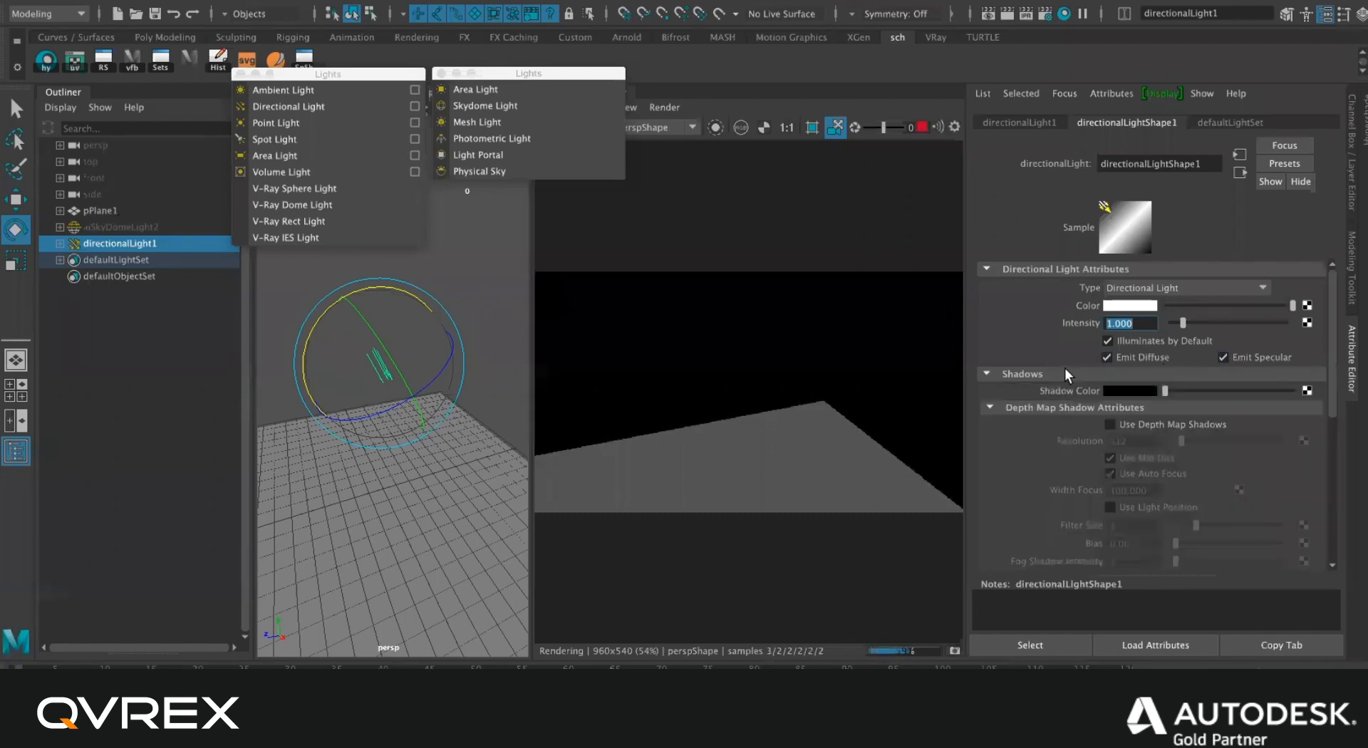
scroll(1042, 374, down, 3)
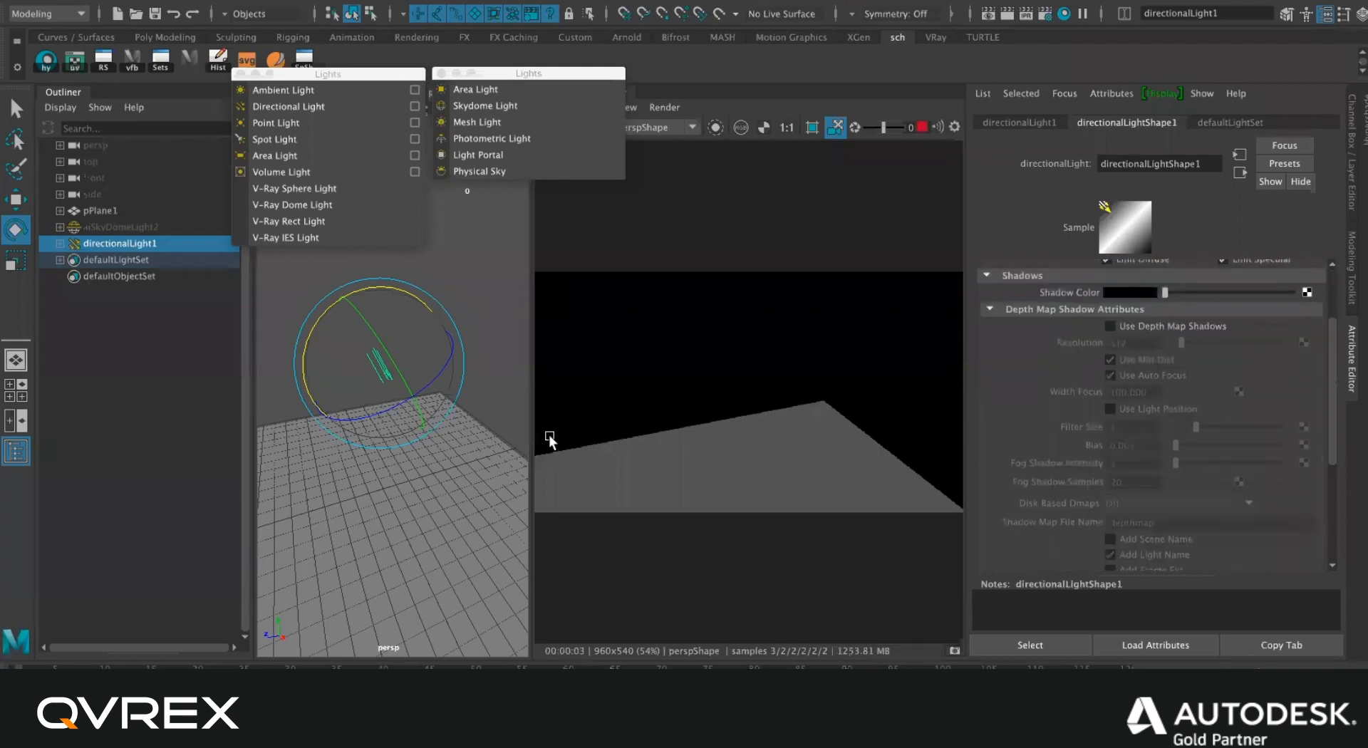
Create a polygon sphere on the plane and move it up and toward the plane's far side.
click(488, 443)
shift+right_drag(488, 443, 517, 456)
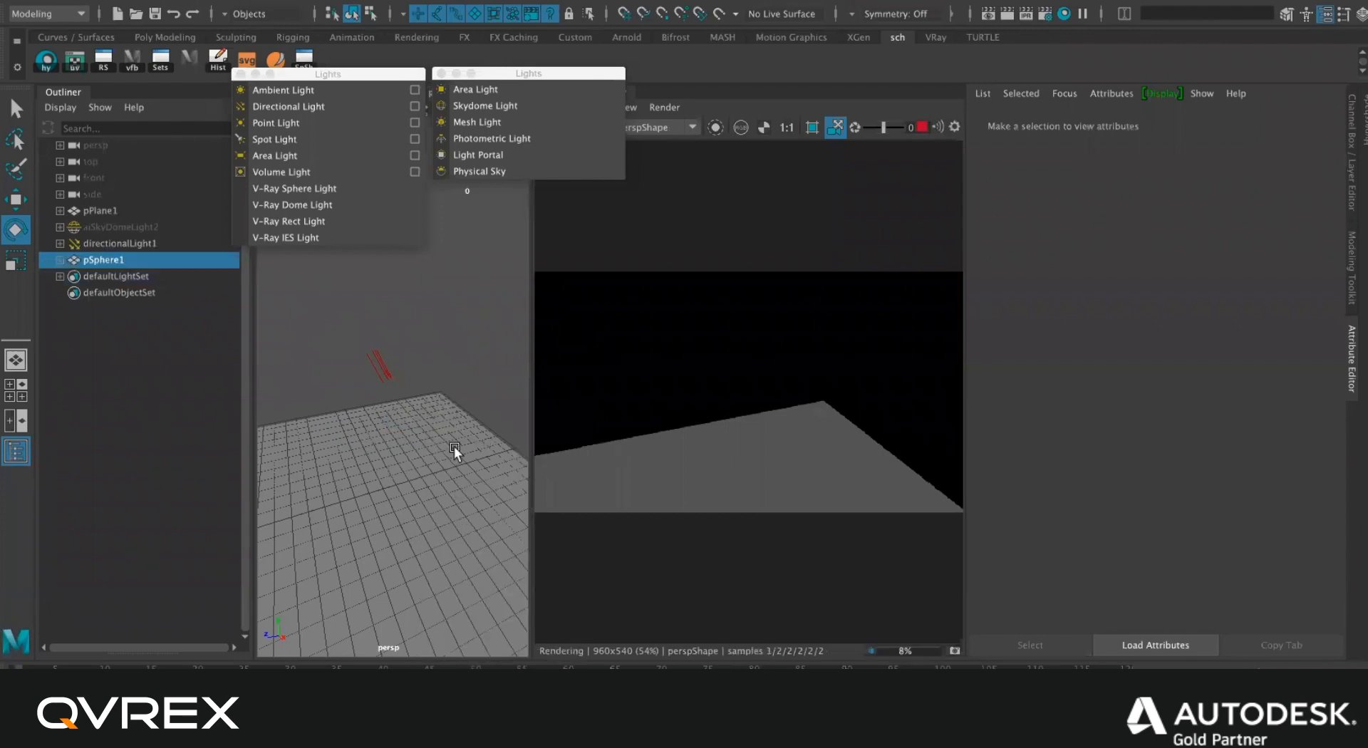
key(w)
alt+right_drag(672, 419, 568, 404)
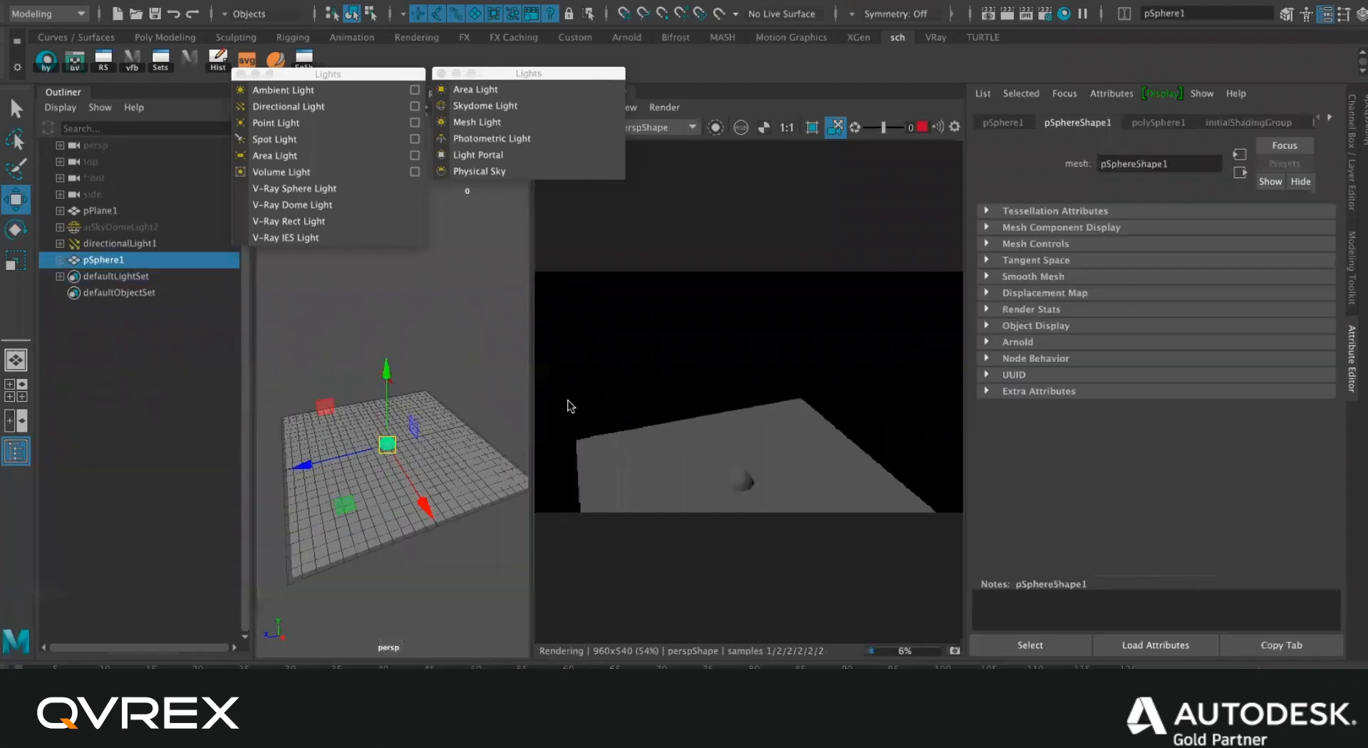
alt+drag(568, 405, 788, 406)
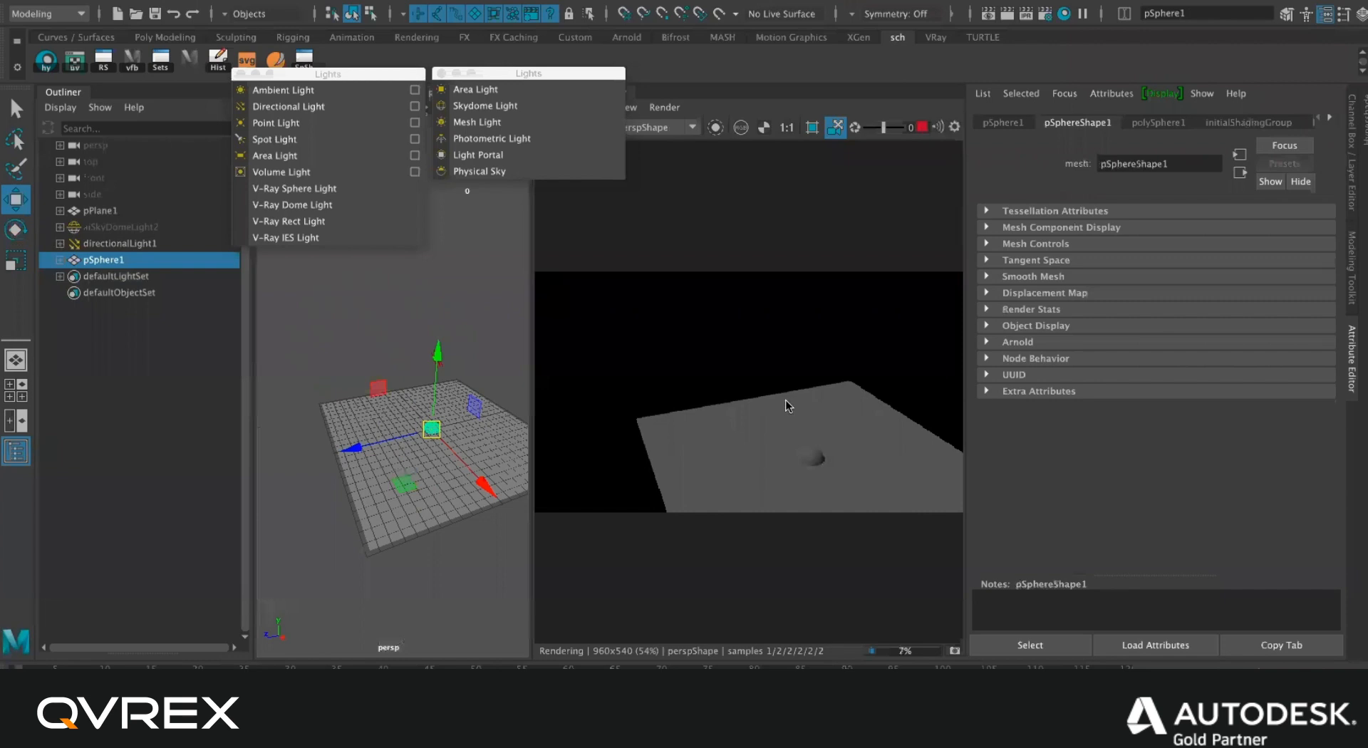
scroll(450, 424, up, 2)
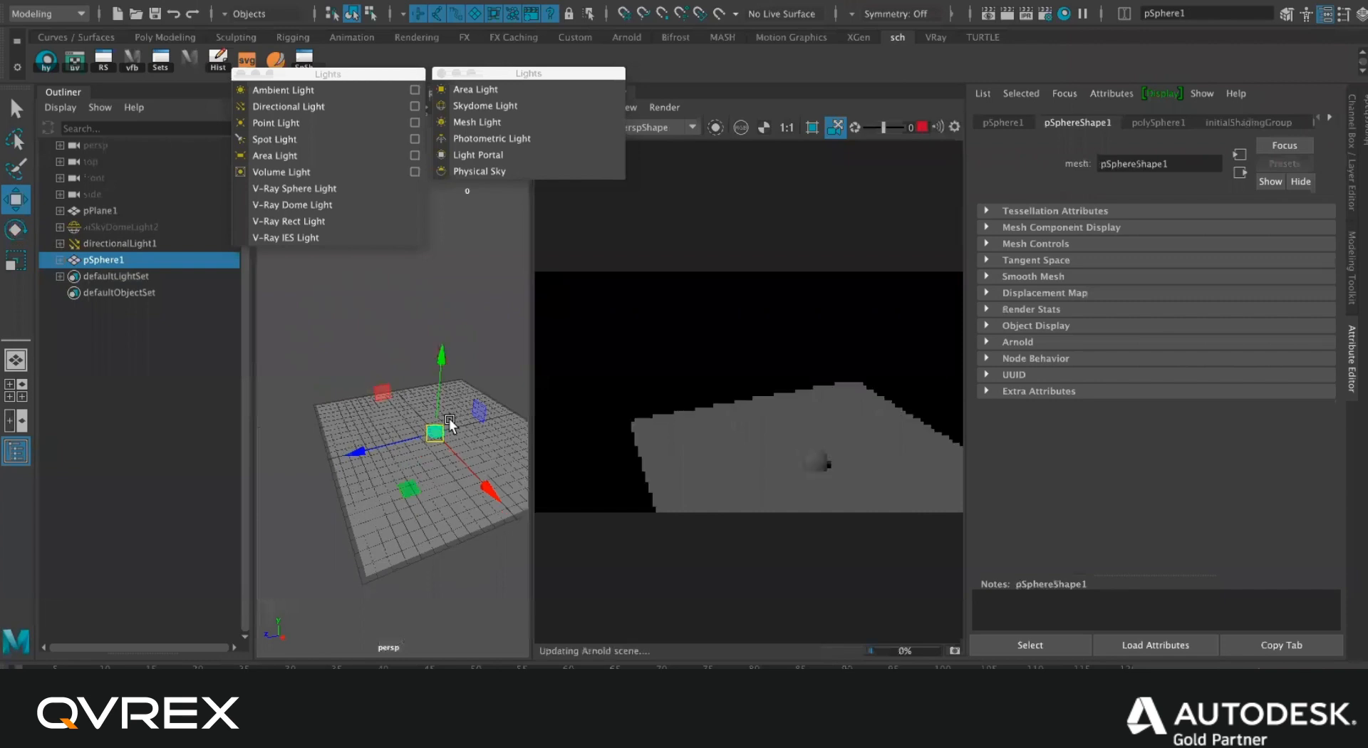
drag(362, 451, 462, 358)
Try adjusting the directional light's Shadow Color, leave it black, and collapse the Shadows section.
key(q)
click(444, 356)
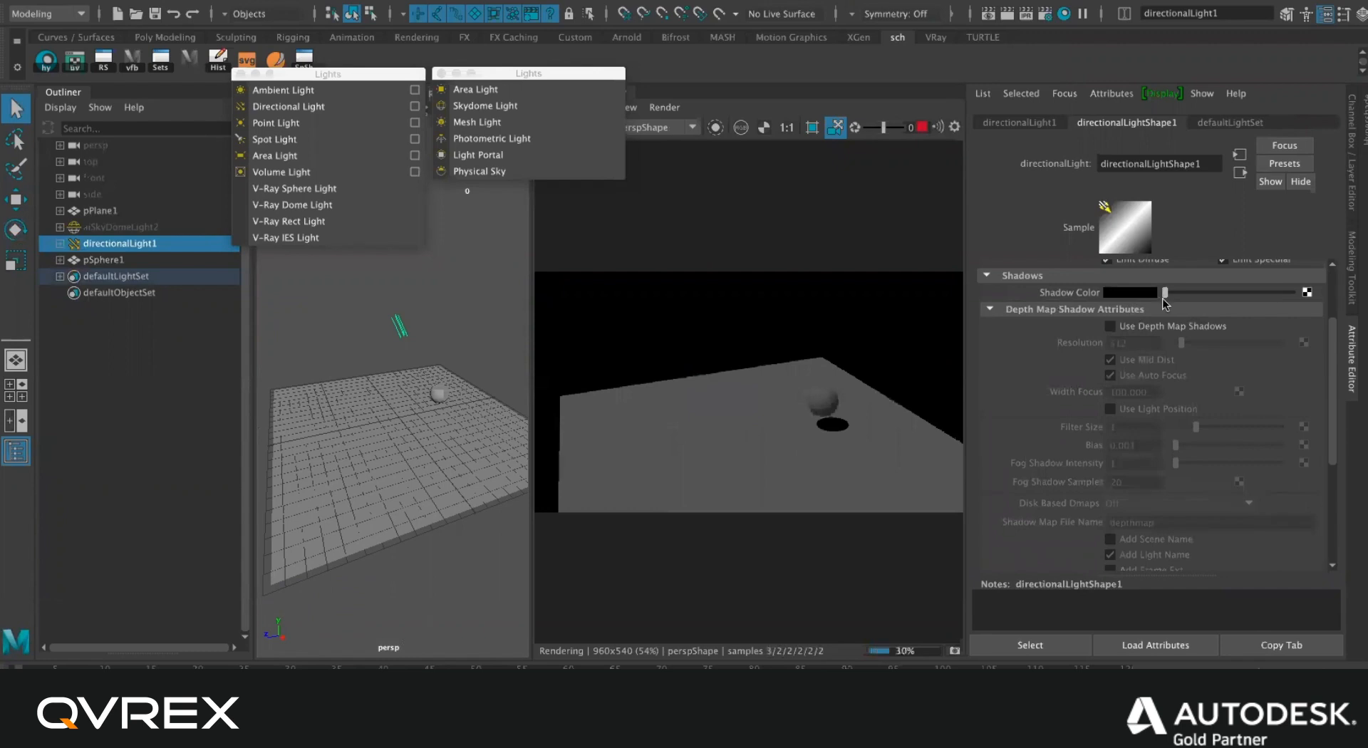
mouse_move(1167, 295)
mouse_down()
mouse_move(1181, 296)
mouse_move(1152, 297)
mouse_up()
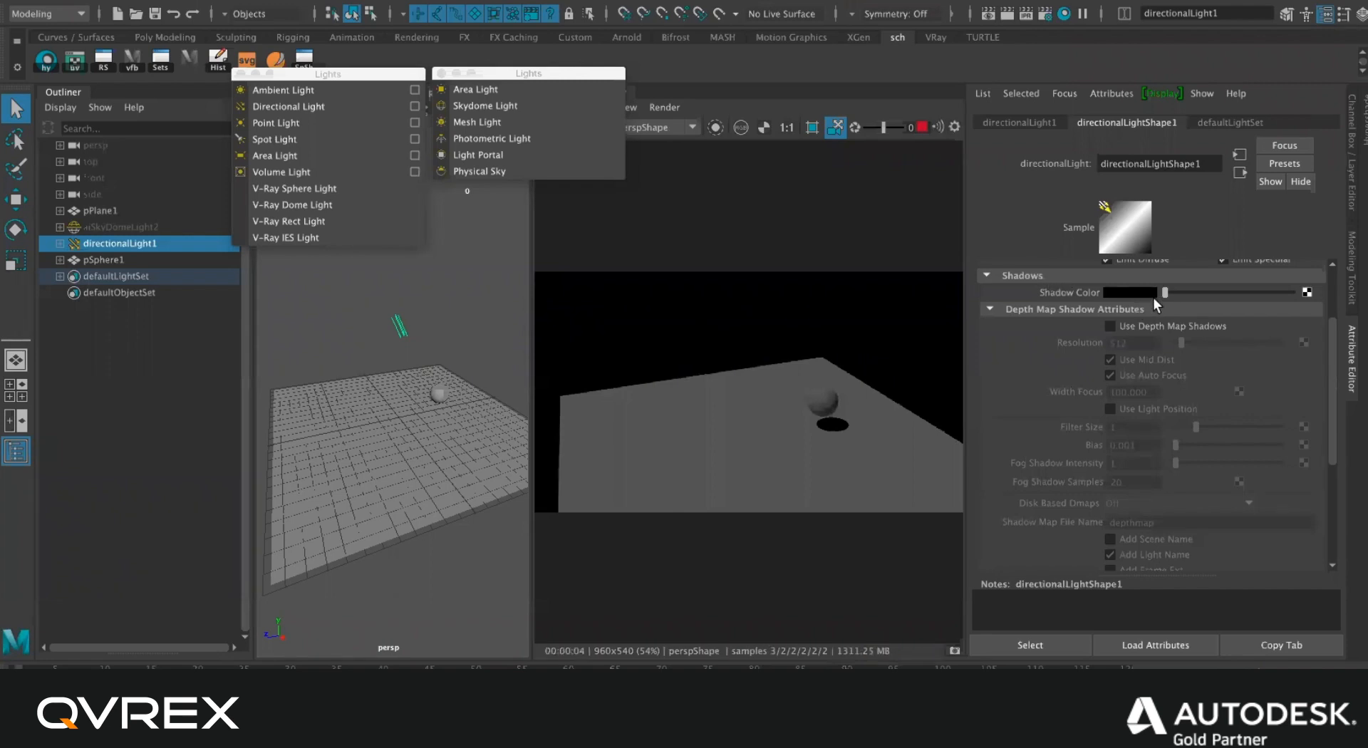
click(1101, 279)
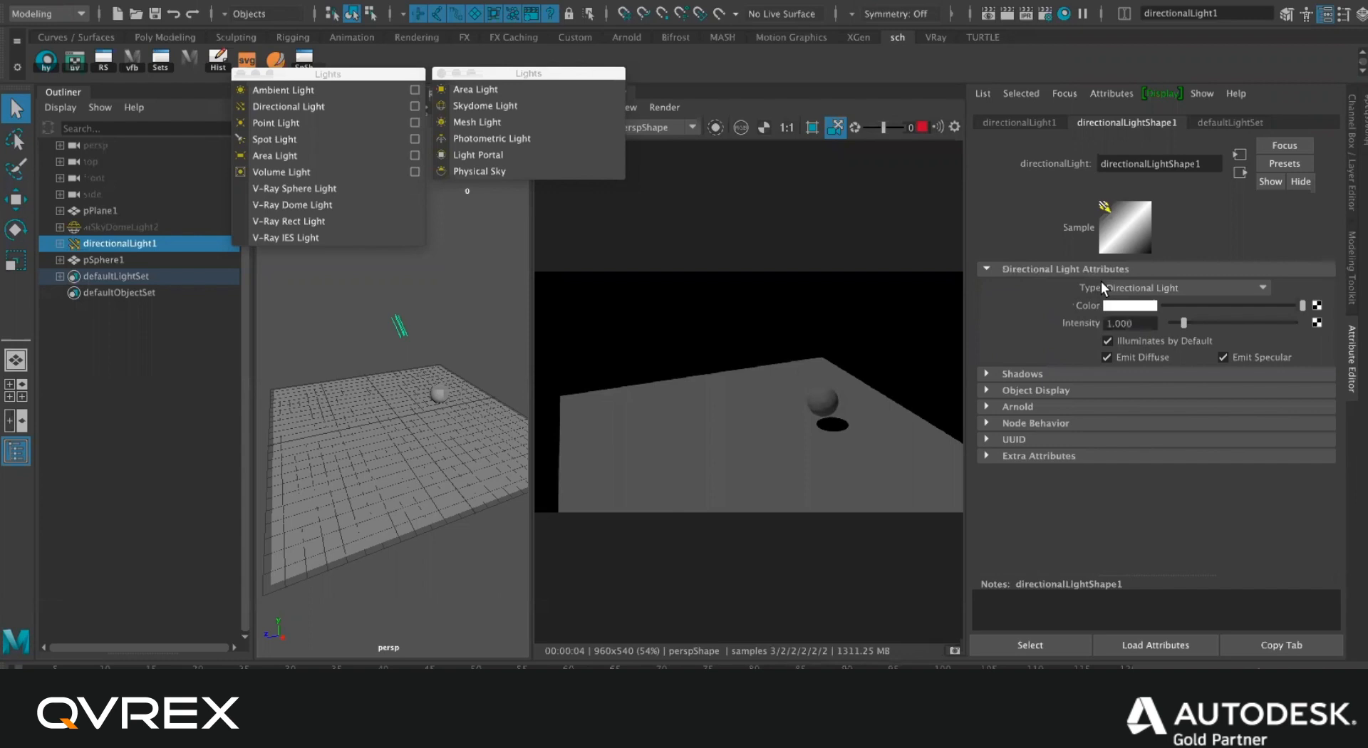
Try a color temperature of 15000 in the directional light's Arnold attributes, leaving Use Color Temperature disabled.
click(1100, 400)
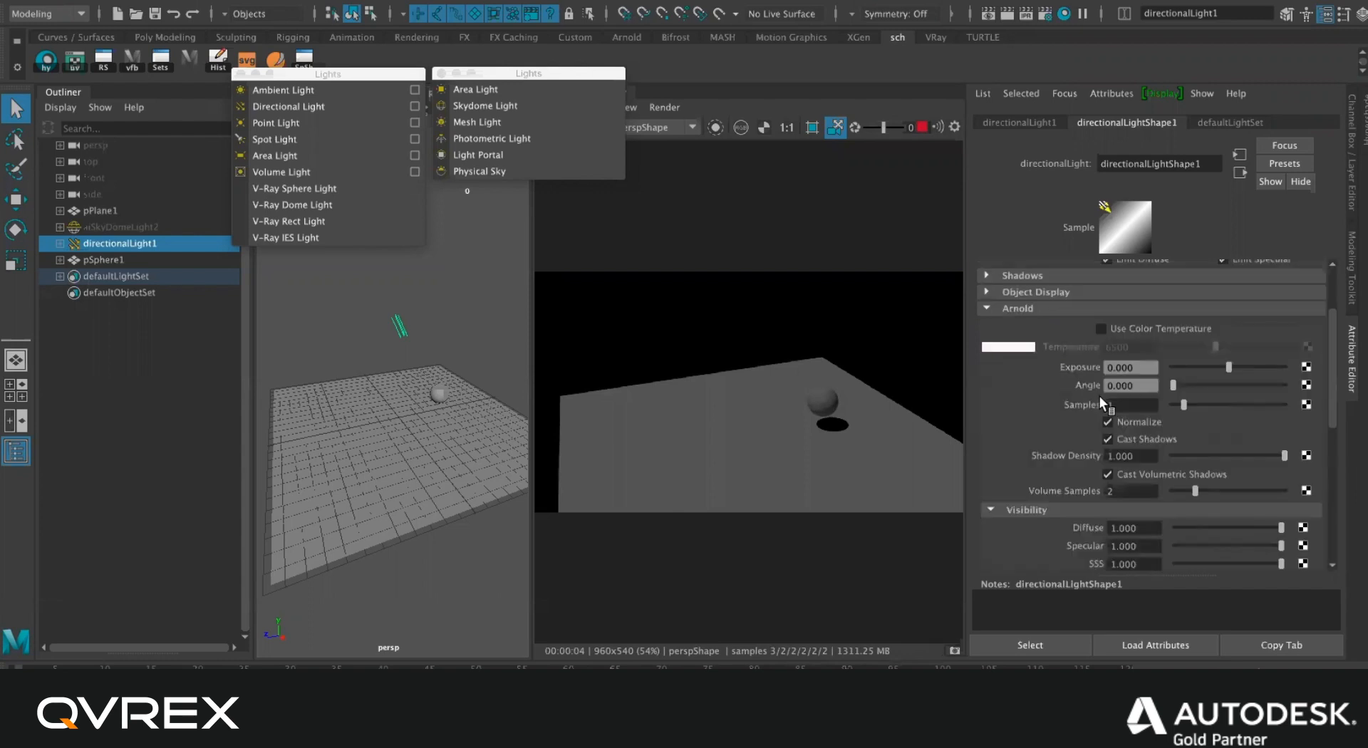
click(1129, 328)
scroll(1088, 345, up, 2)
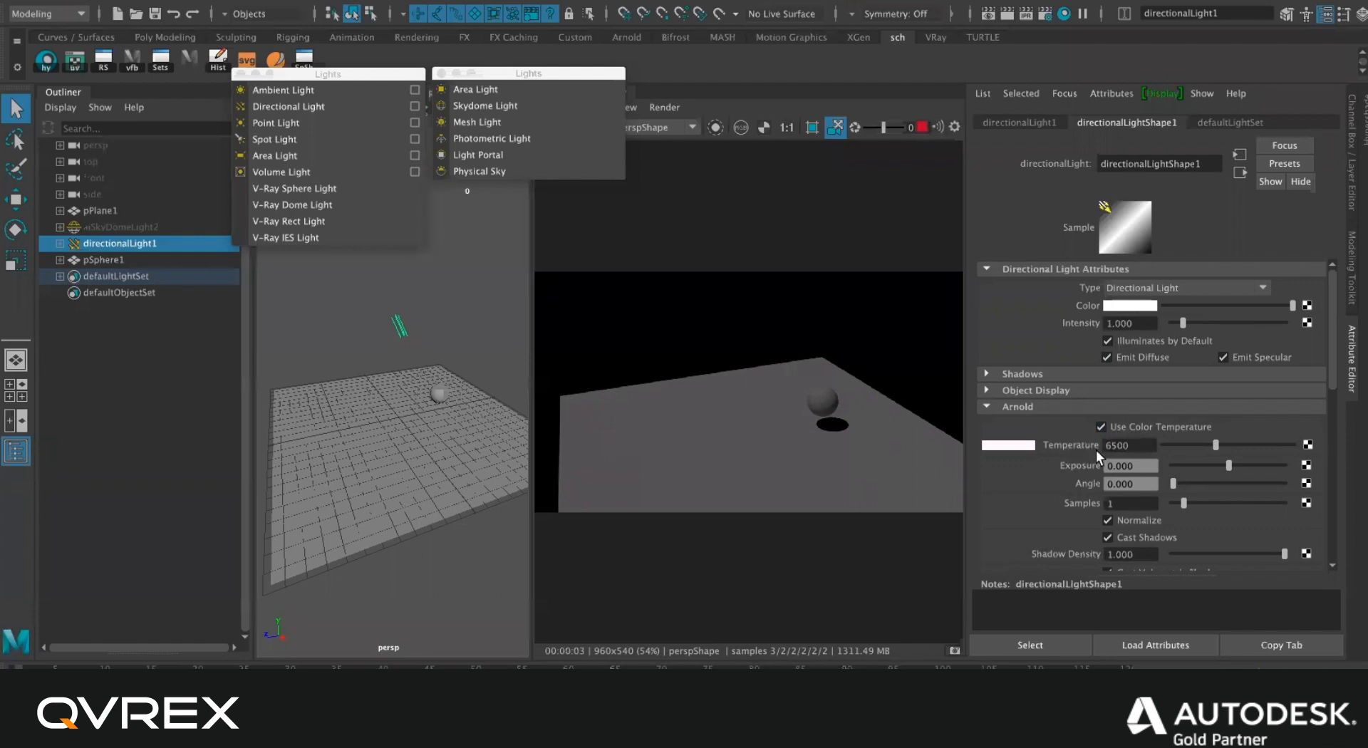
click(1175, 447)
drag(1174, 447, 1305, 435)
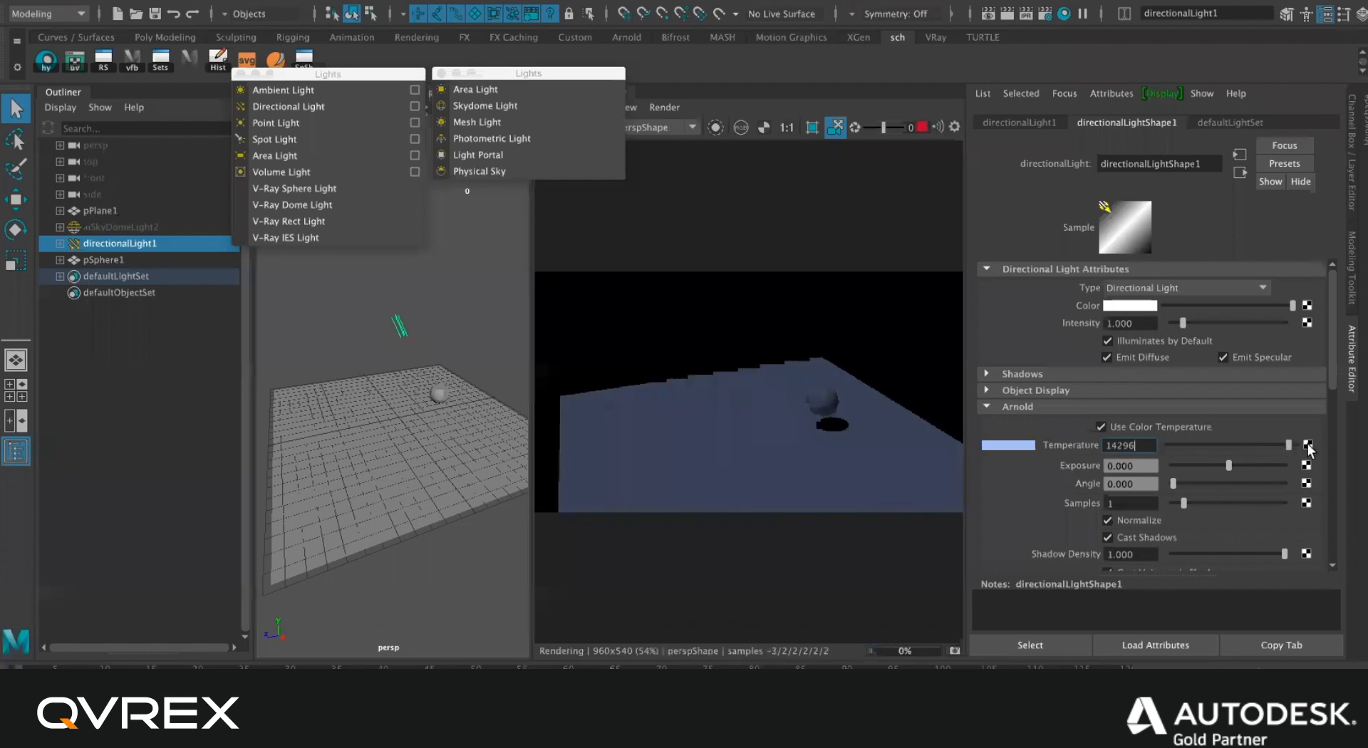
click(1208, 430)
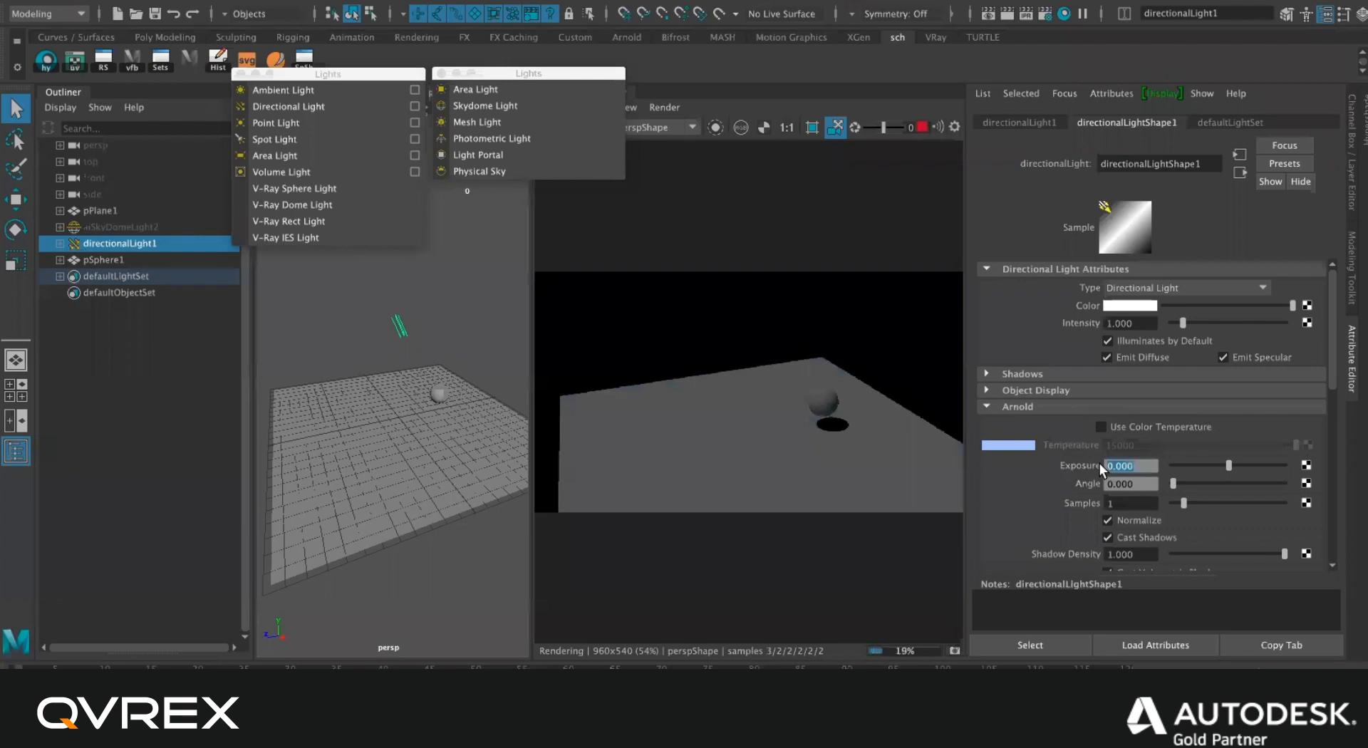
Try a higher Exposure on the directional light and settle on a value of 1.
text(54)
key(Return)
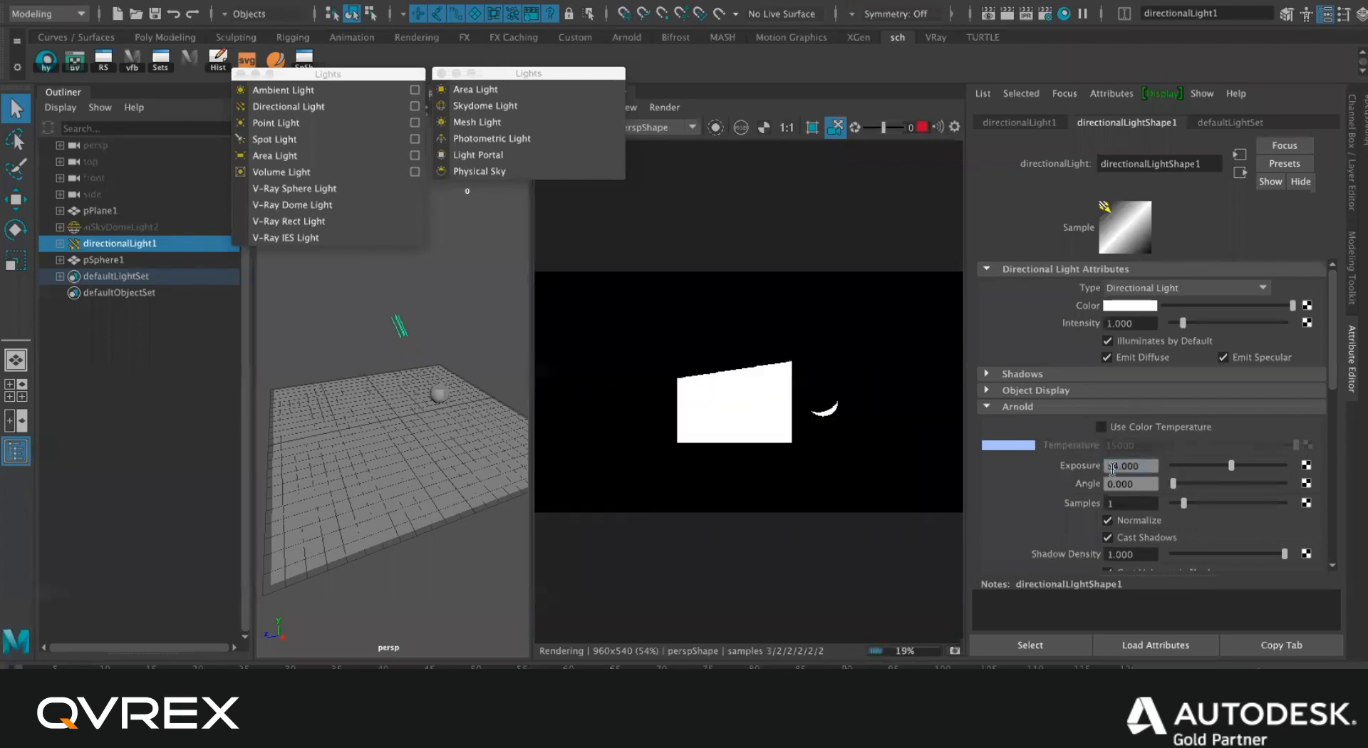
text(1)
key(Return)
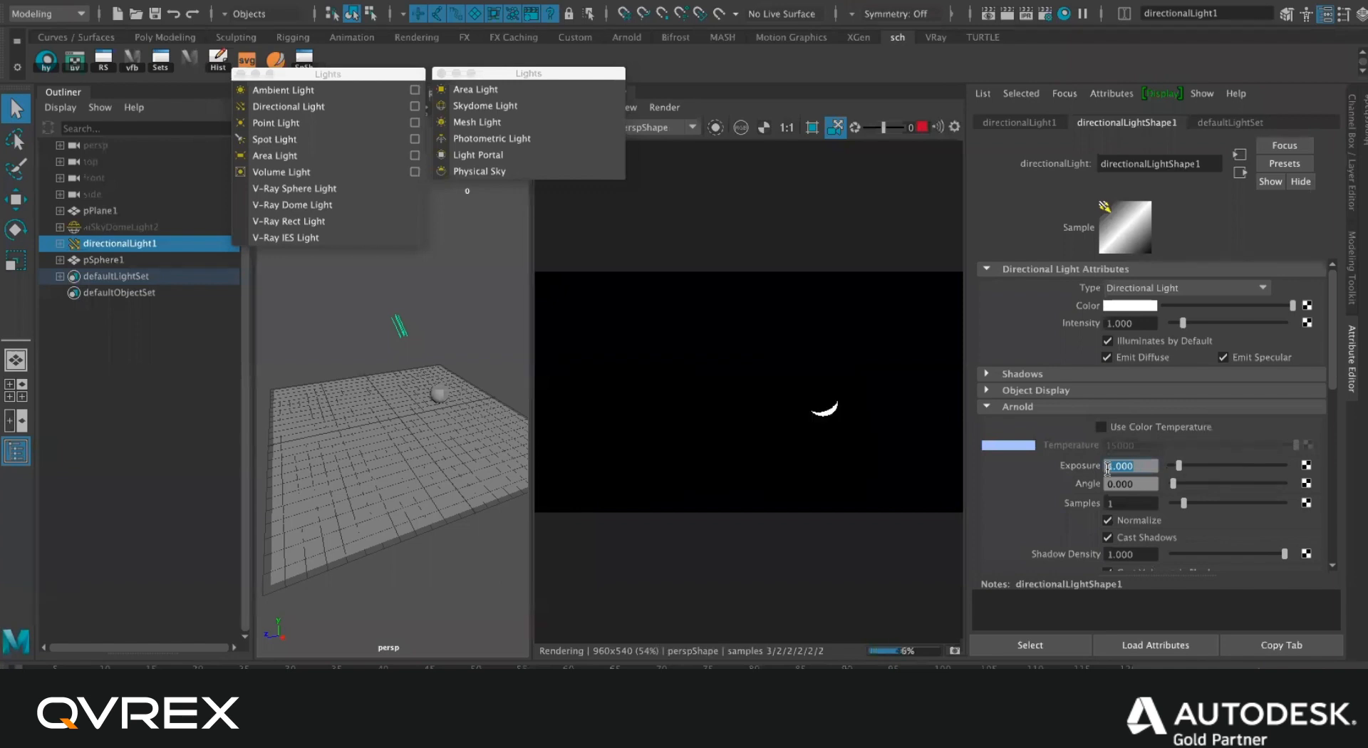
Frame the sphere's shadow closely and raise the directional light's Angle to 10 to soften the shadow edge.
scroll(1075, 477, down, 2)
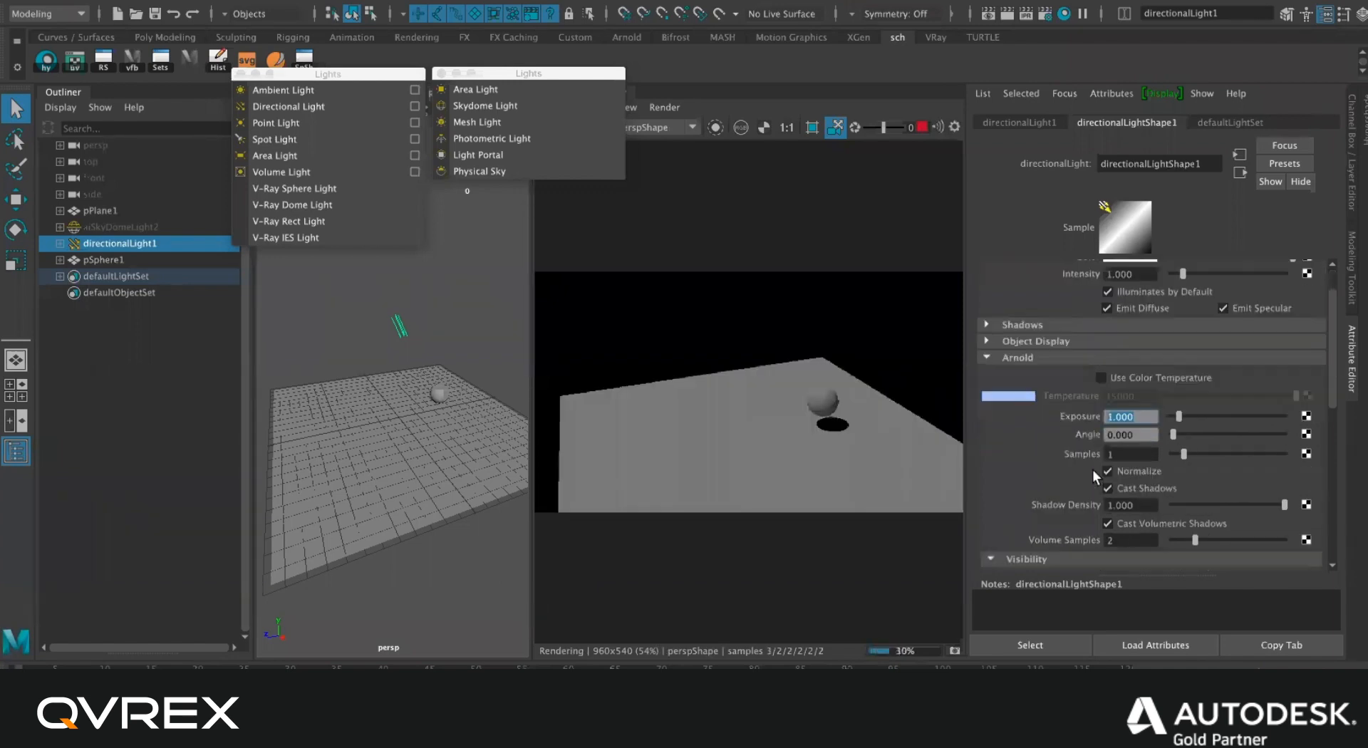
key(Tab)
alt+middle_drag(935, 429, 858, 411)
alt+right_drag(858, 411, 827, 411)
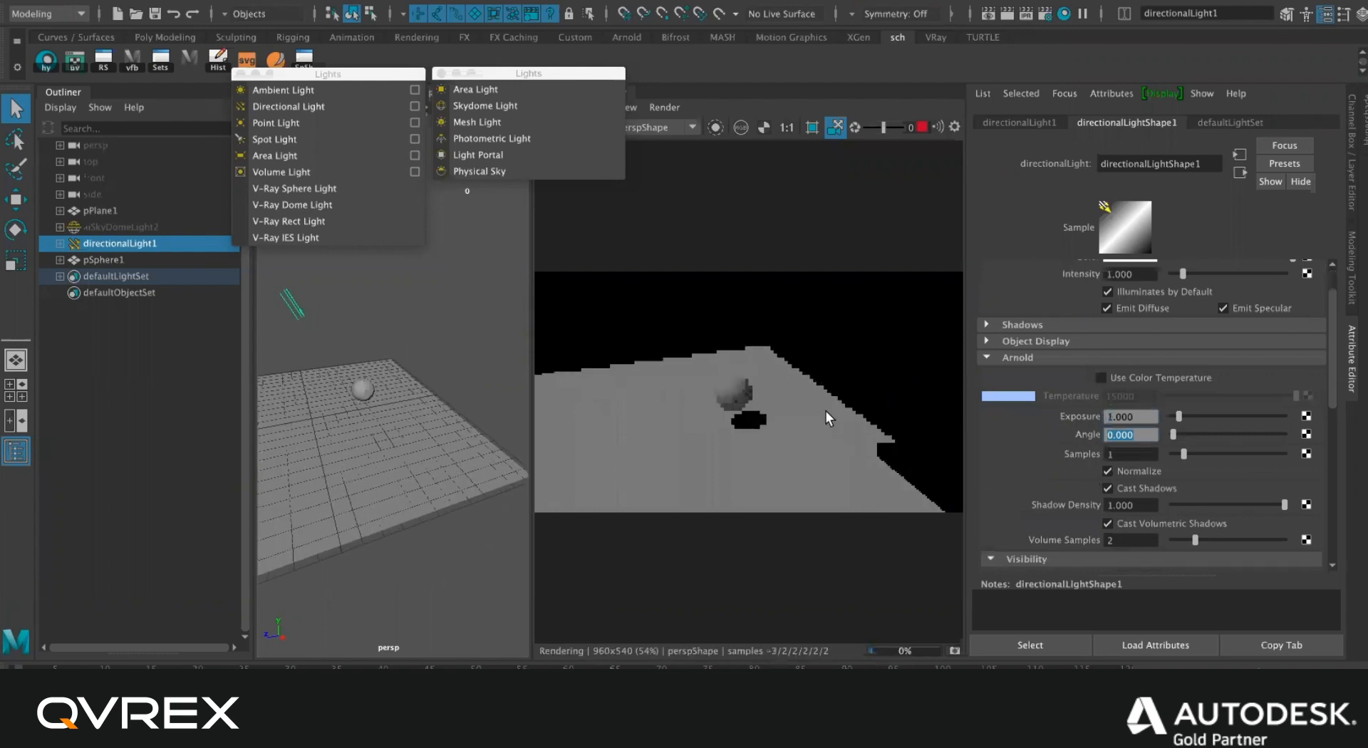
alt+middle_drag(827, 410, 975, 420)
alt+right_drag(975, 419, 883, 421)
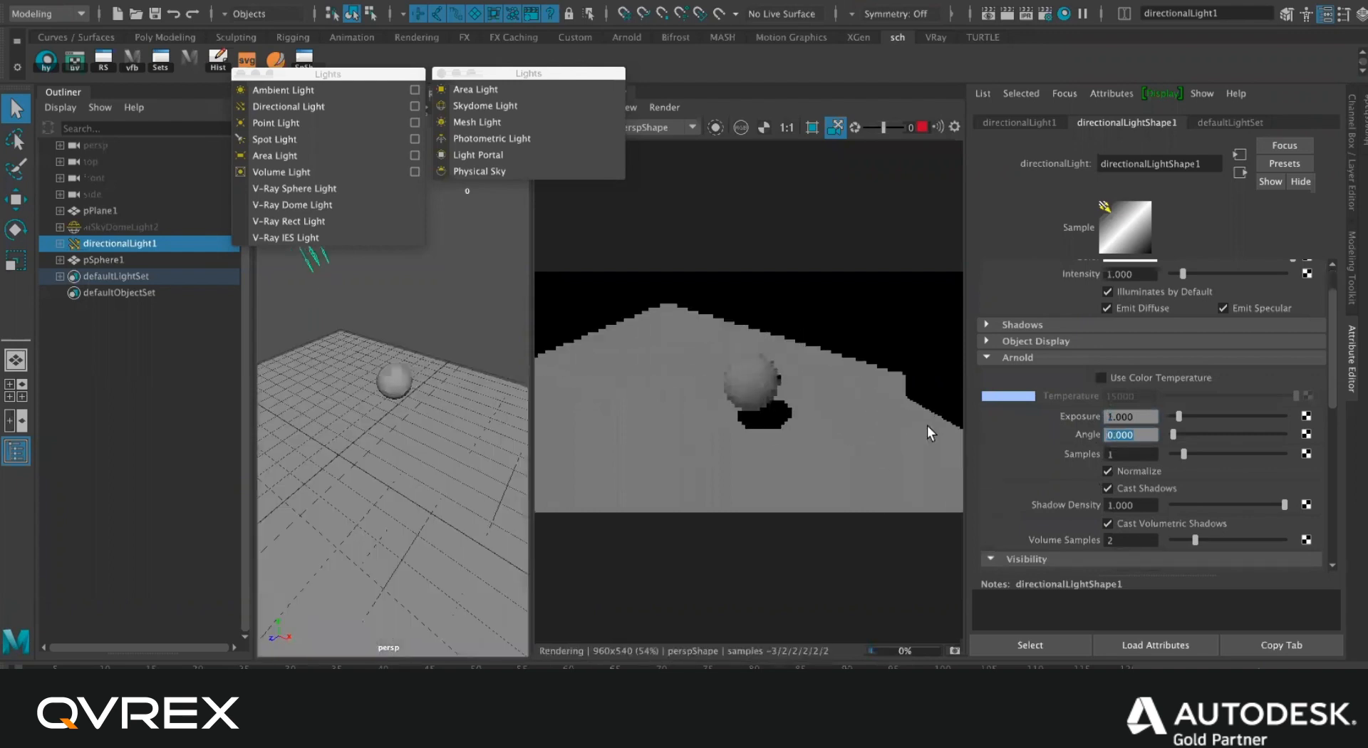
alt+right_drag(901, 431, 874, 455)
alt+middle_drag(874, 455, 845, 411)
alt+right_drag(845, 412, 1037, 437)
alt+middle_drag(842, 367, 837, 395)
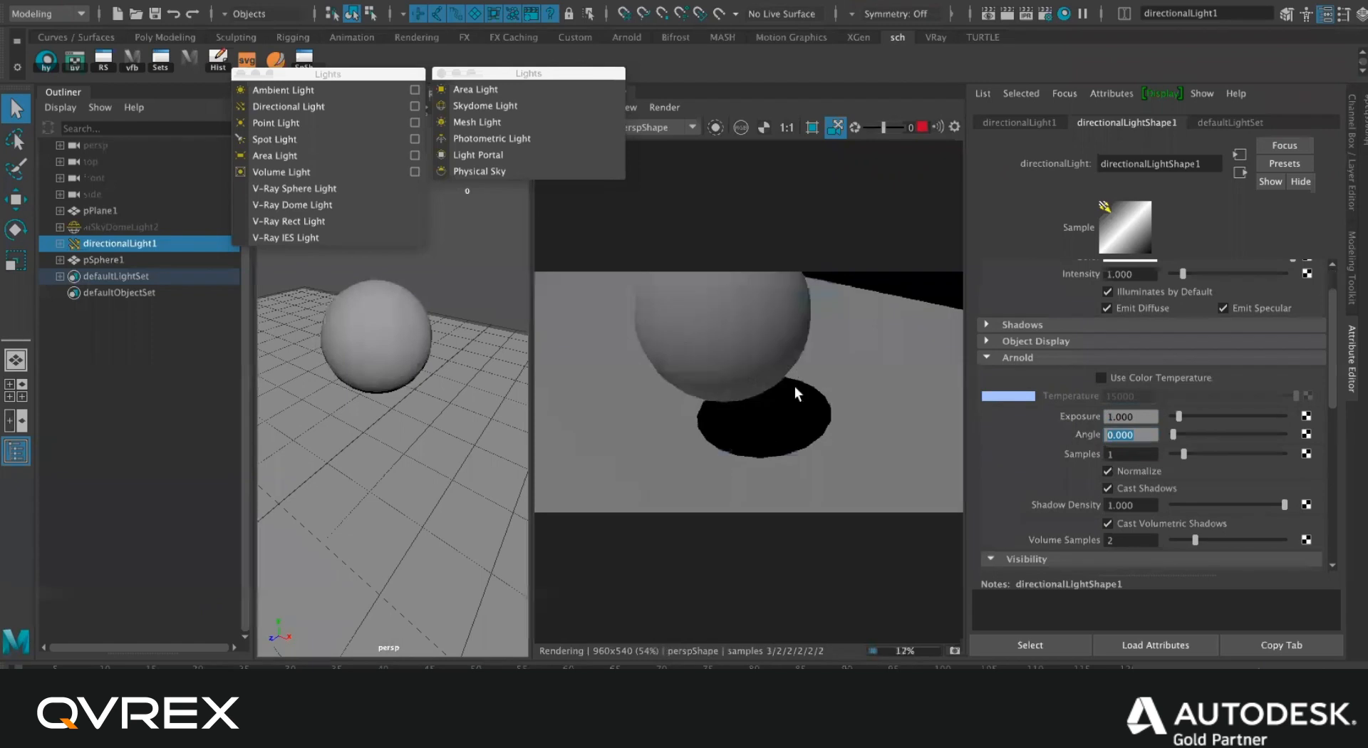
text(6.343)
key(Return)
drag(1280, 435, 1290, 435)
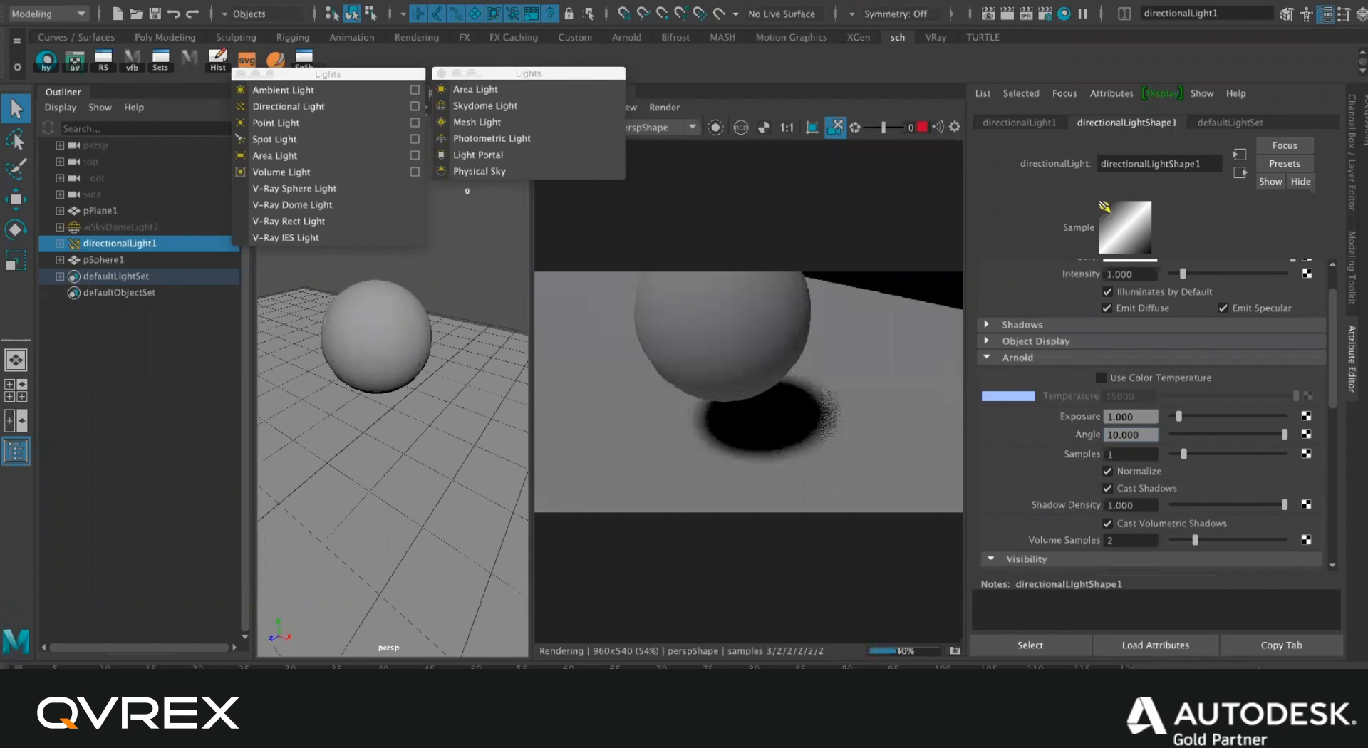
drag(501, 0, 534, 117)
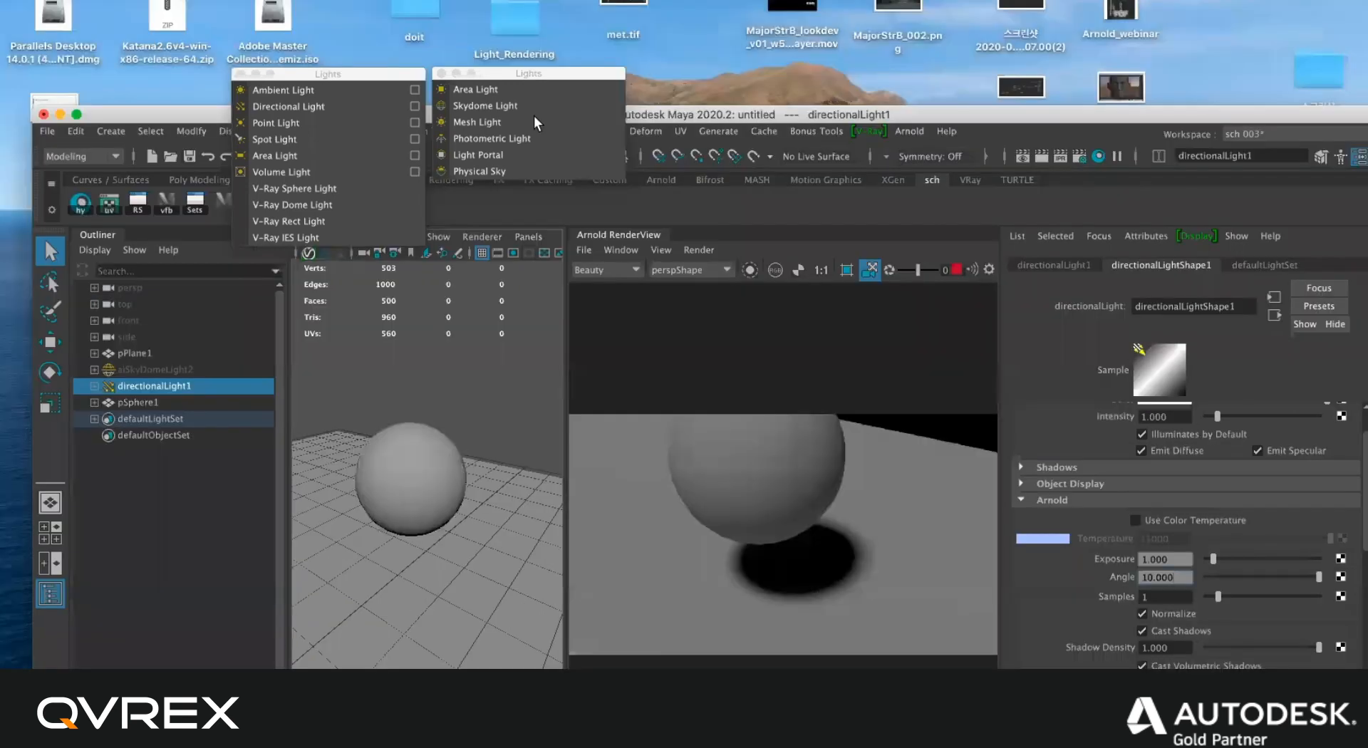
click(869, 132)
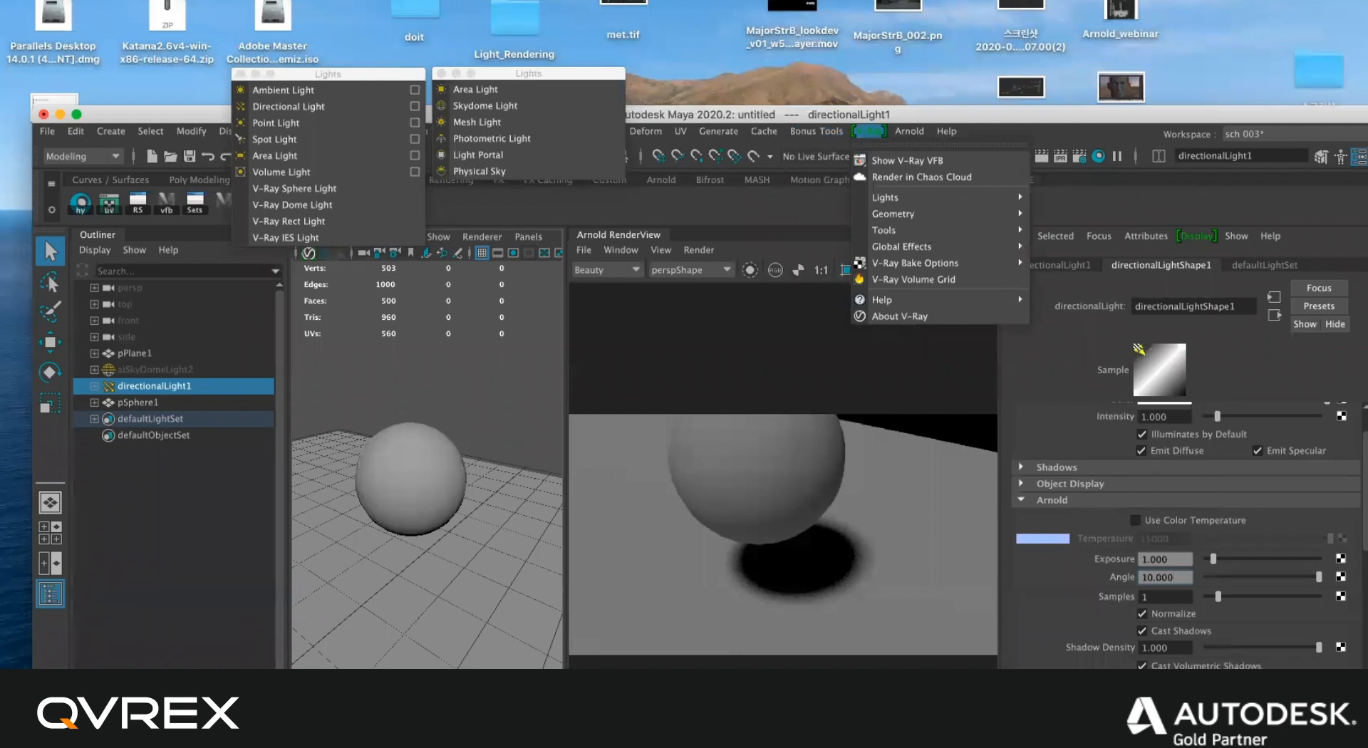
key(super+Tab)
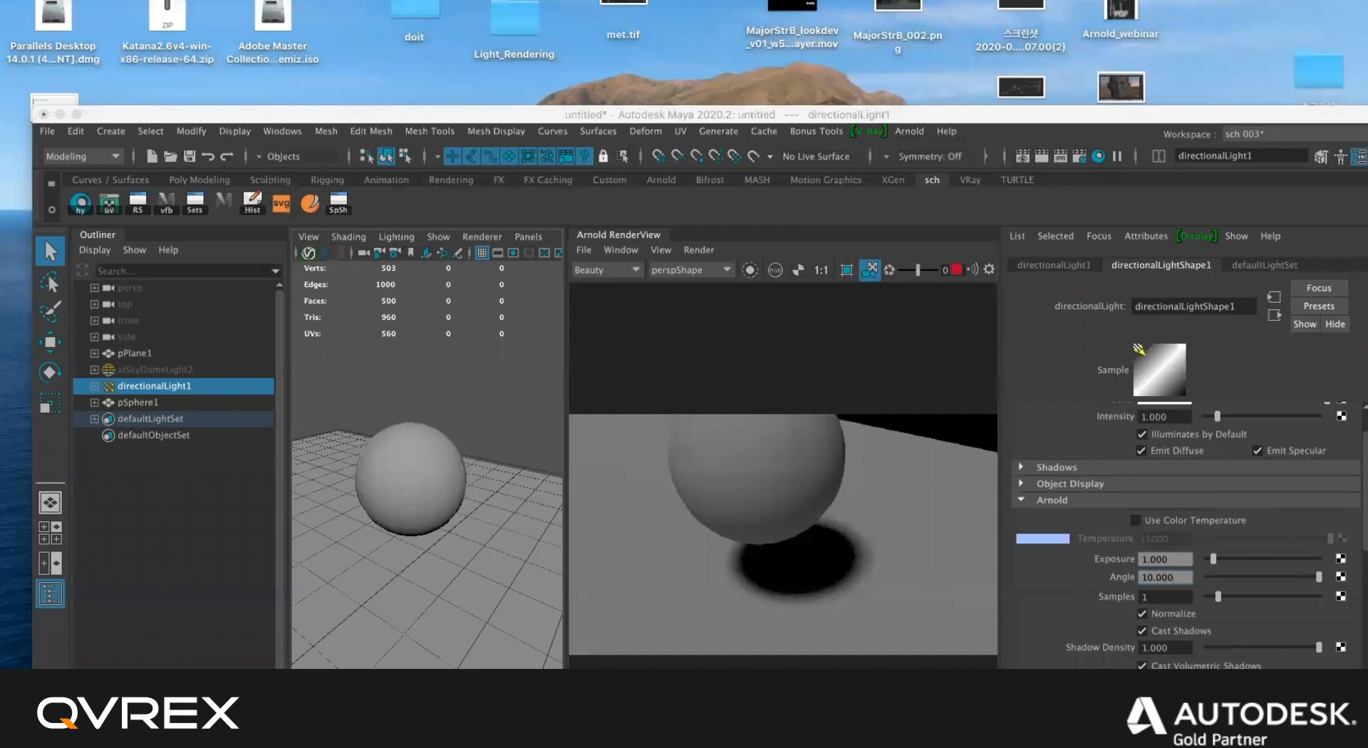
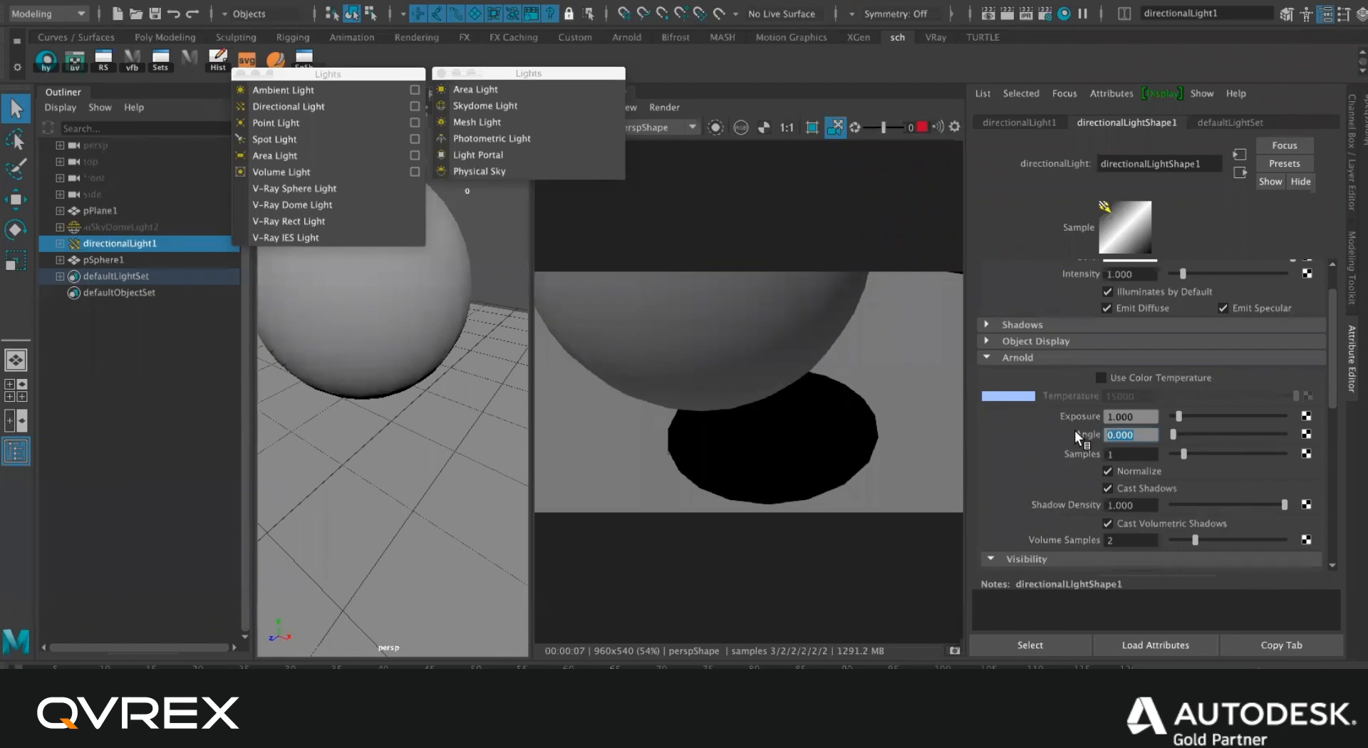
Set the directional light's Samples to 1 in its Arnold attributes.
click(1143, 434)
key(Tab)
double_click(1154, 454)
key(Return)
text(1)
key(Return)
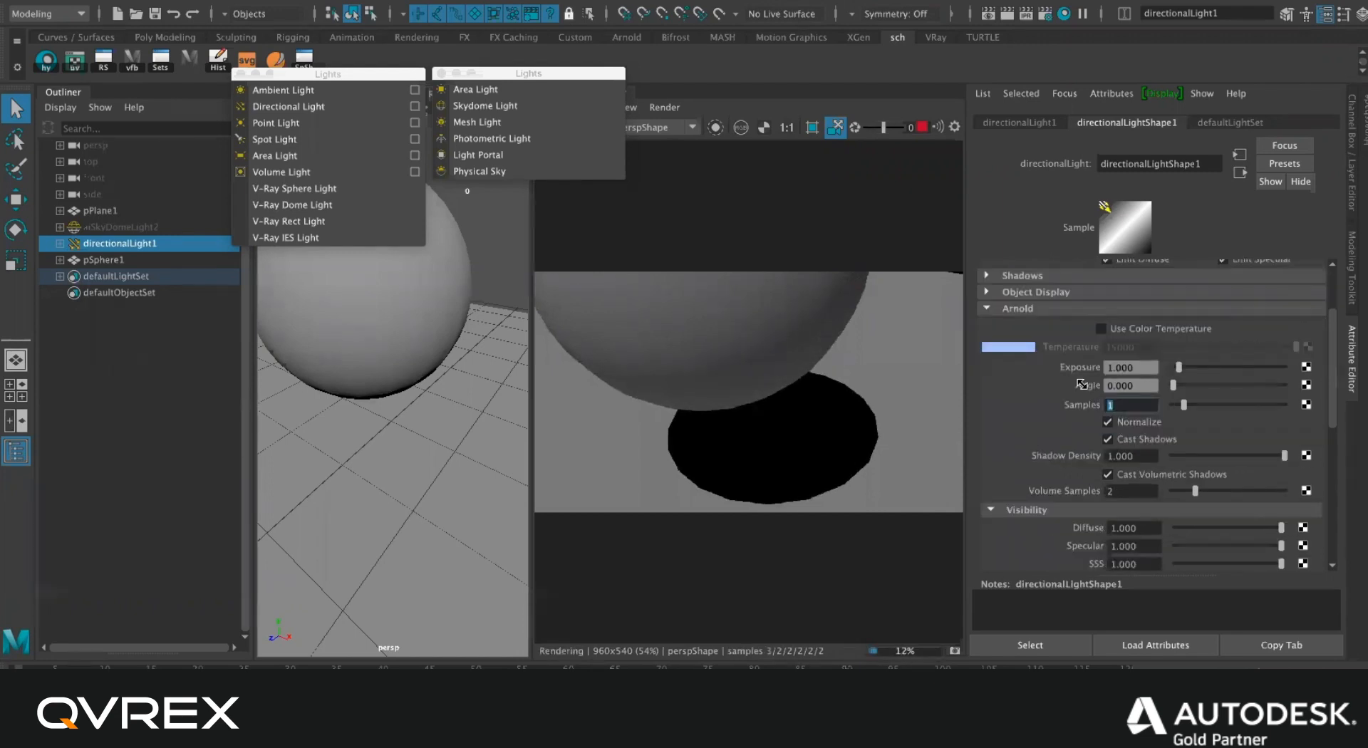
Try lowering the directional light's Diffuse and Specular visibility to 0, returning both to 1.
scroll(1082, 385, down, 5)
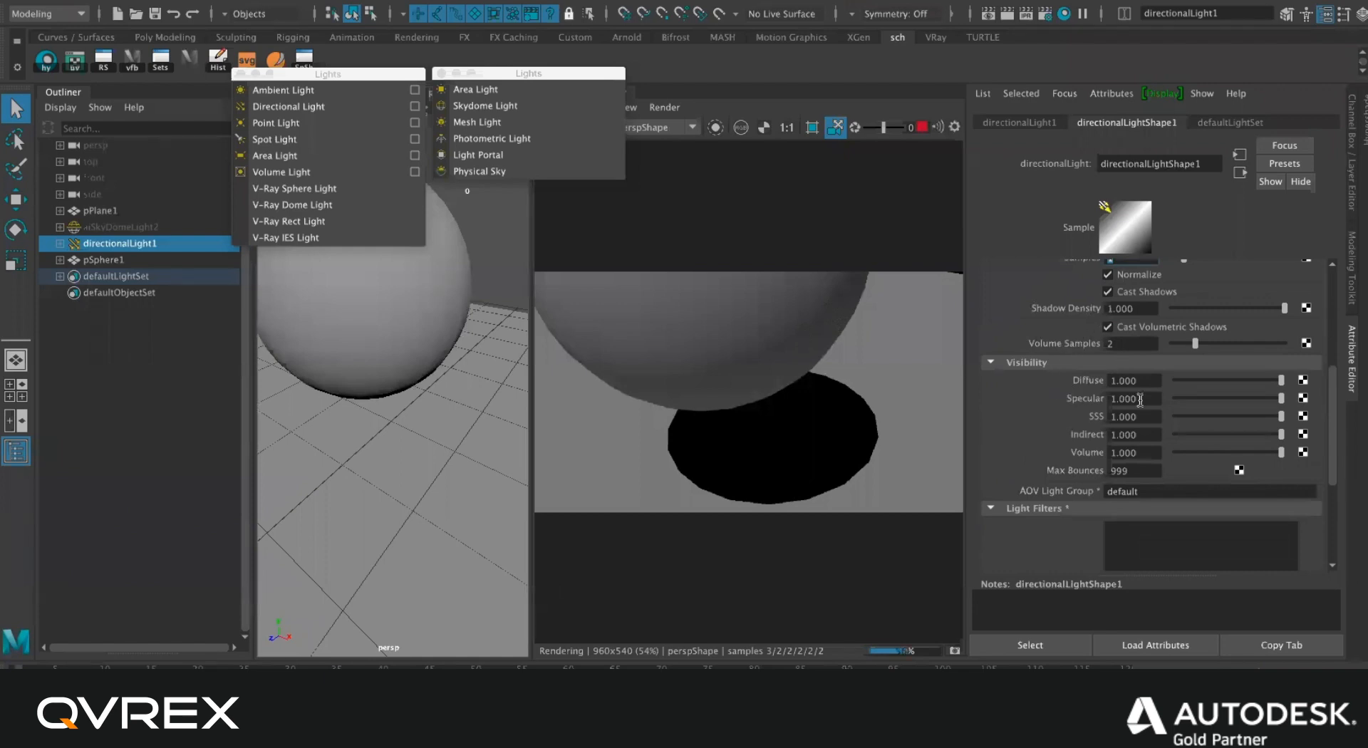
drag(1197, 379, 1129, 381)
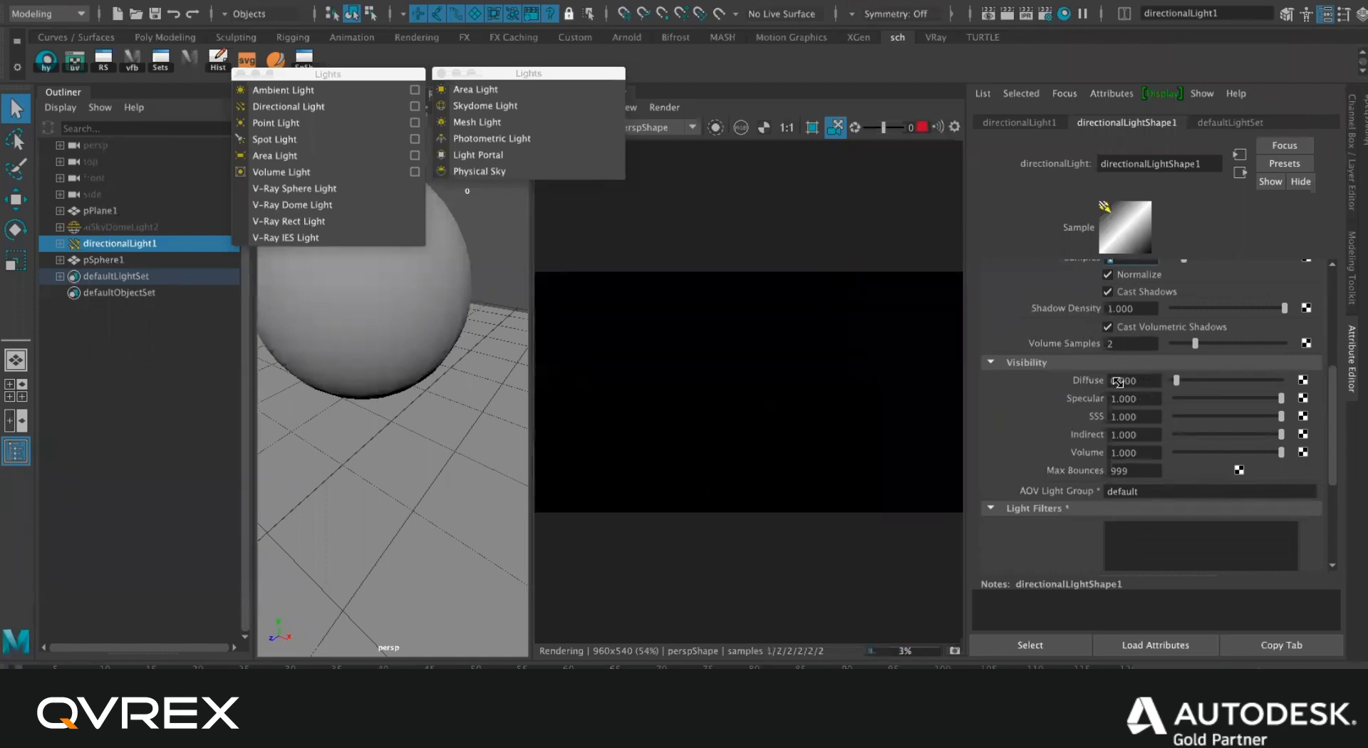
key(ctrl+z)
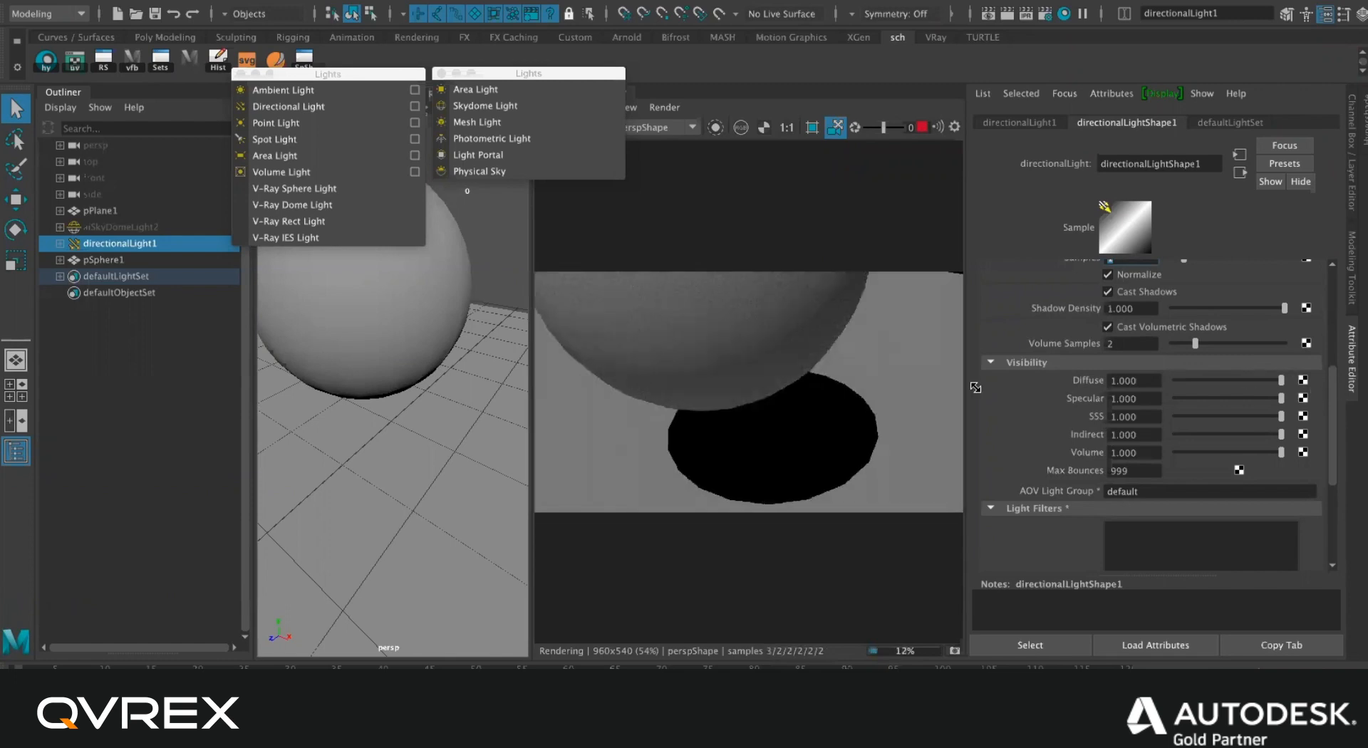
key(shift+z)
key(ctrl+z)
drag(1242, 397, 1105, 405)
drag(1177, 398, 1317, 399)
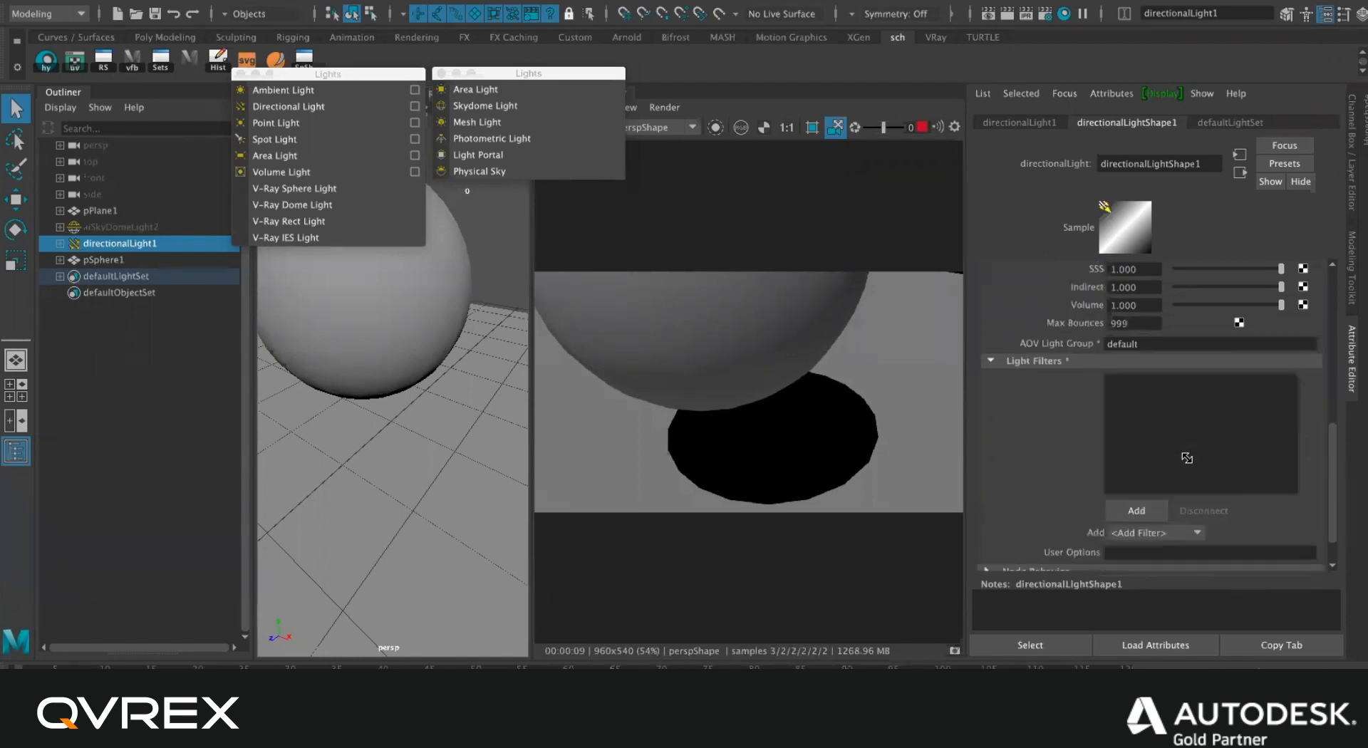
Look through the directional light's remaining Arnold attributes and collapse the Light Filters section.
scroll(1187, 458, down, 5)
scroll(1169, 449, up, 3)
click(1097, 428)
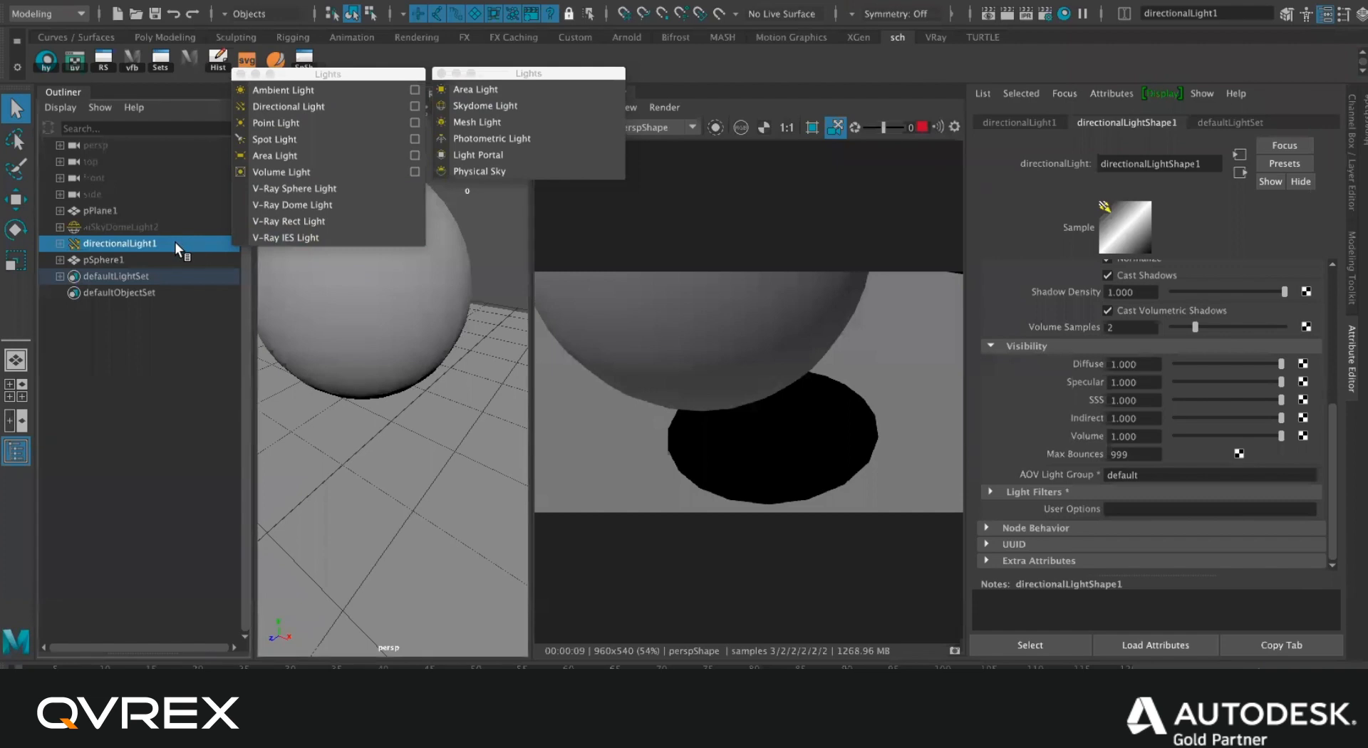
Hide the directional light and create a point light in the scene.
key(f)
scroll(345, 298, down, 10)
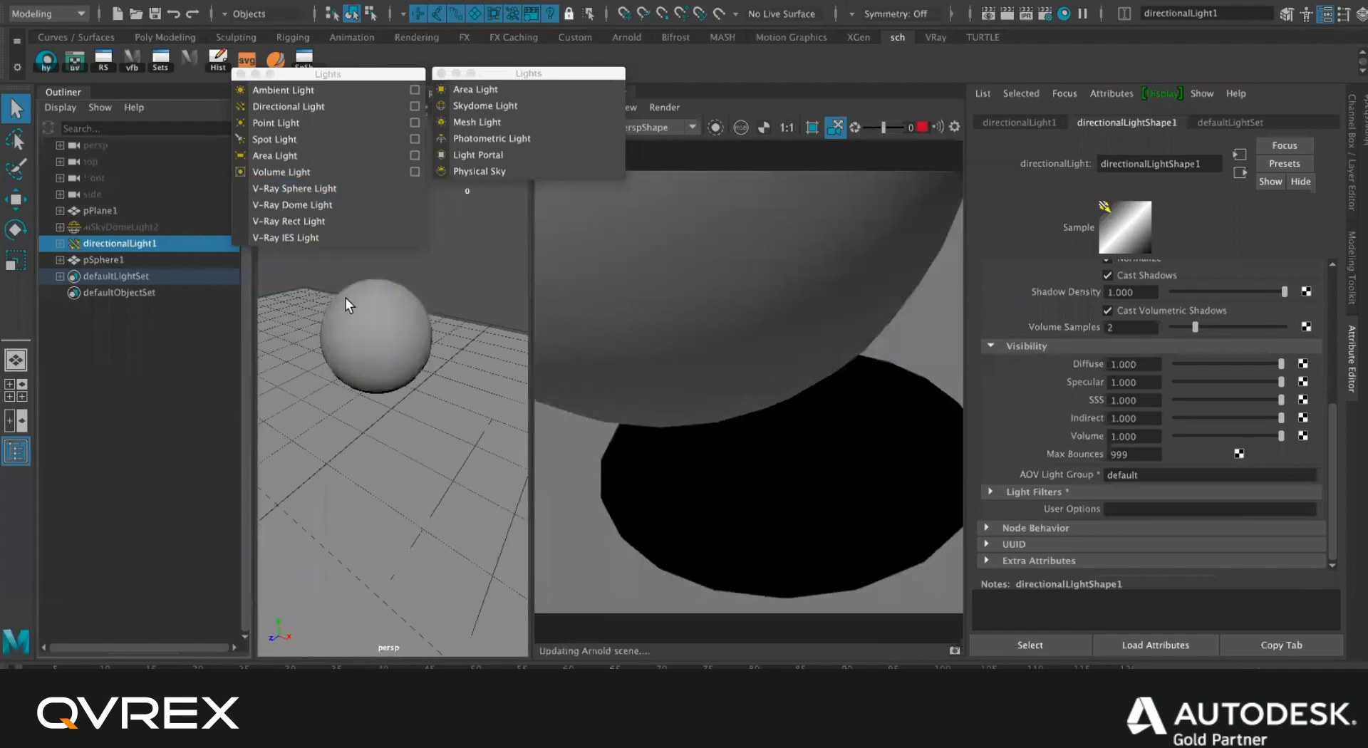
key(h)
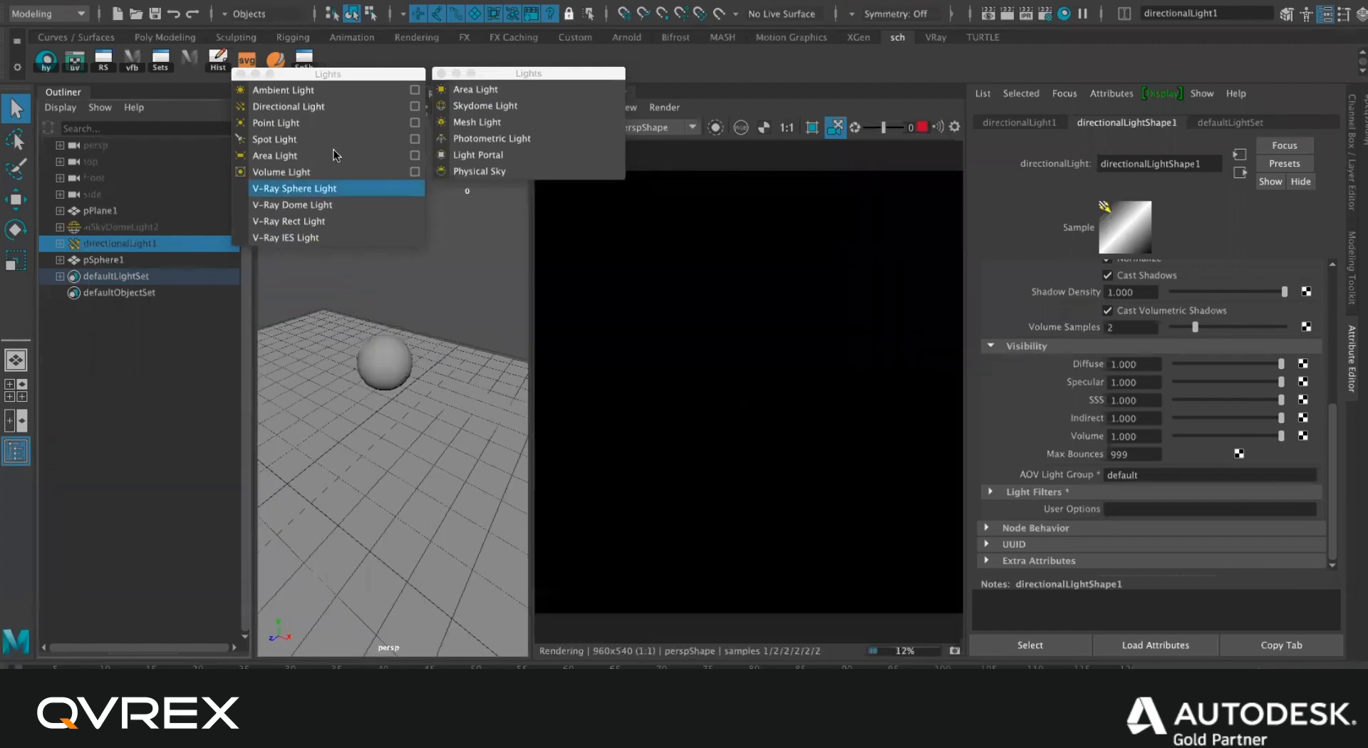
click(310, 122)
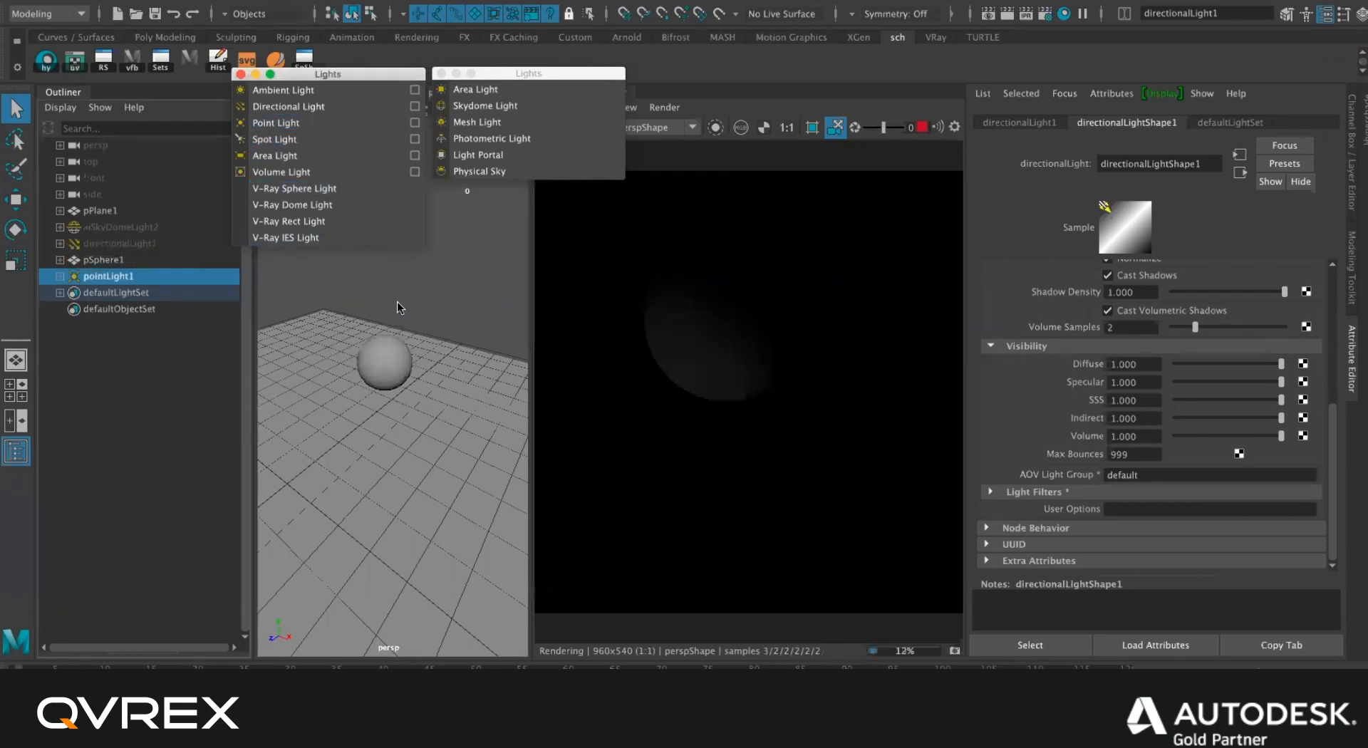
Hide the point light and show the directional light again for comparison.
click(141, 278)
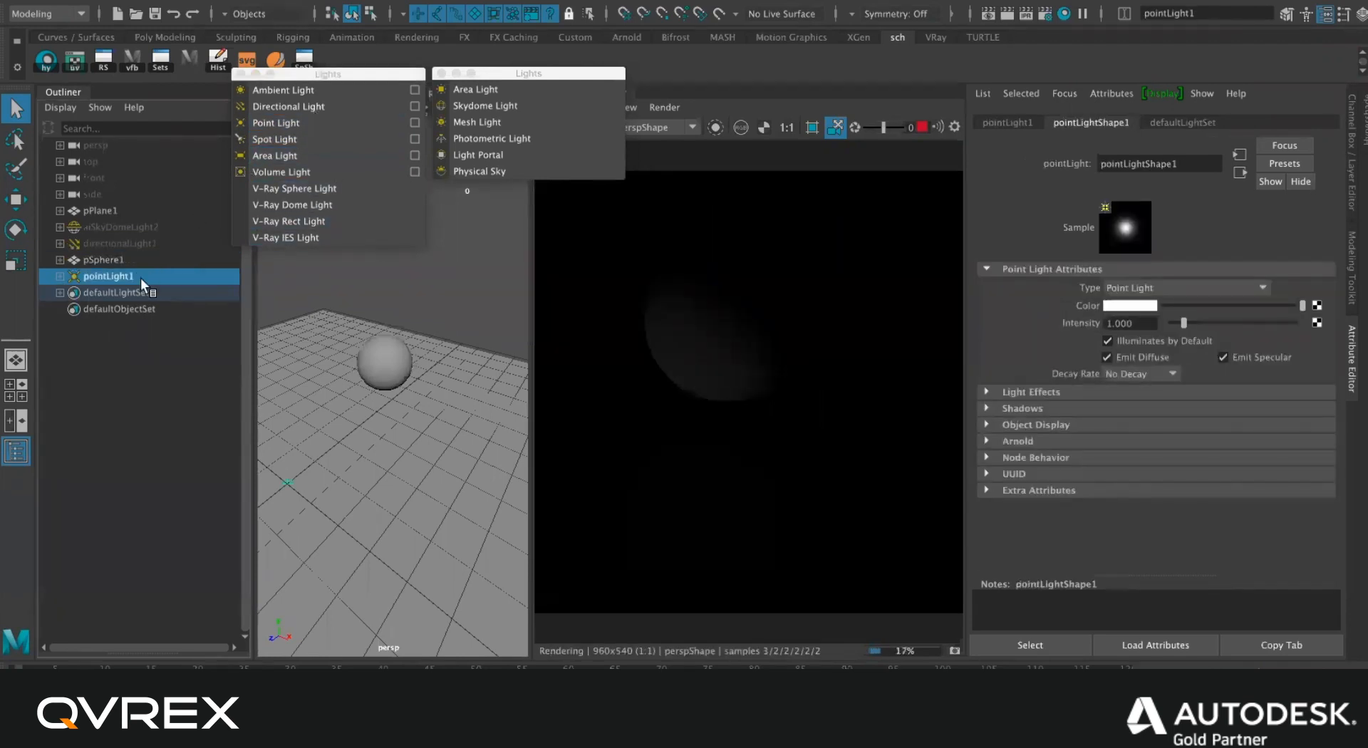
key(ctrl+h)
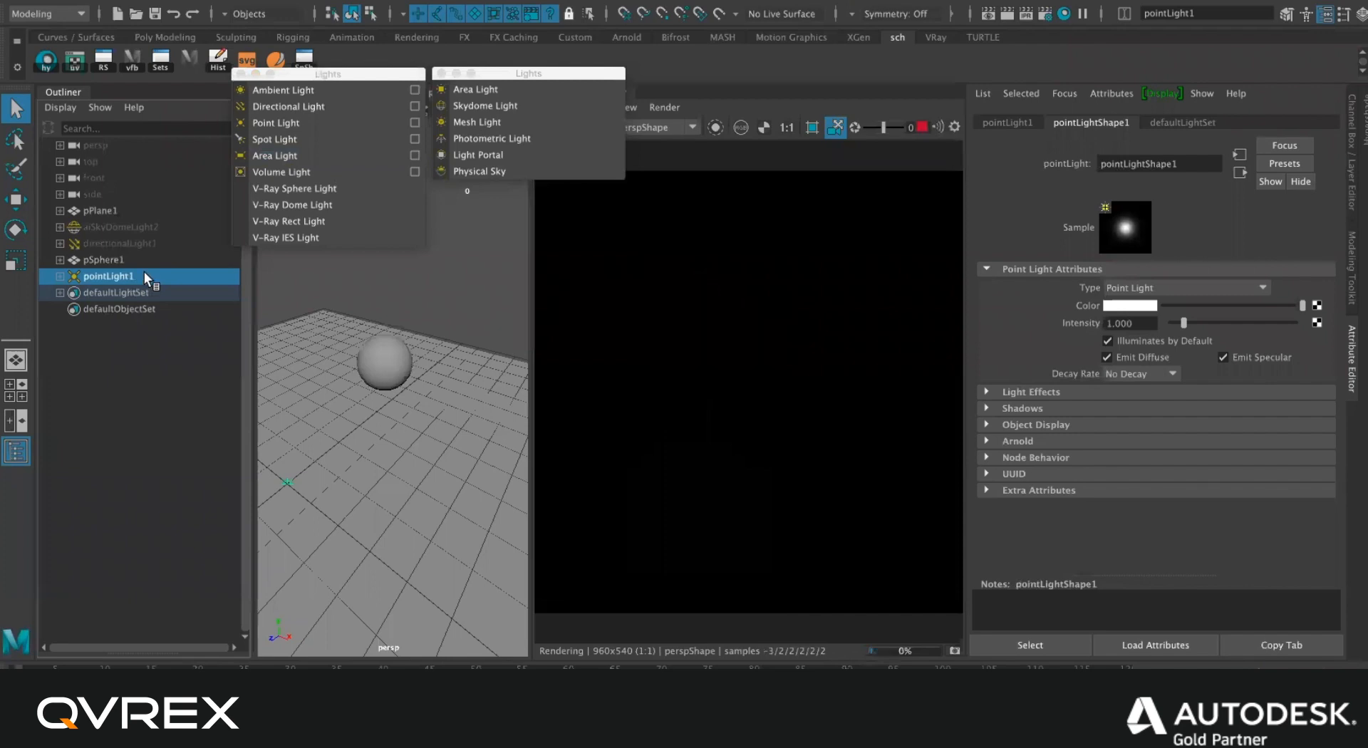
click(130, 245)
key(shift+h)
Try rotating the directional light and moving it sideways above the plane to compare the sphere's shadow.
scroll(369, 306, down, 10)
scroll(381, 321, up, 8)
key(w)
alt+drag(368, 346, 447, 376)
key(e)
drag(359, 361, 391, 360)
key(w)
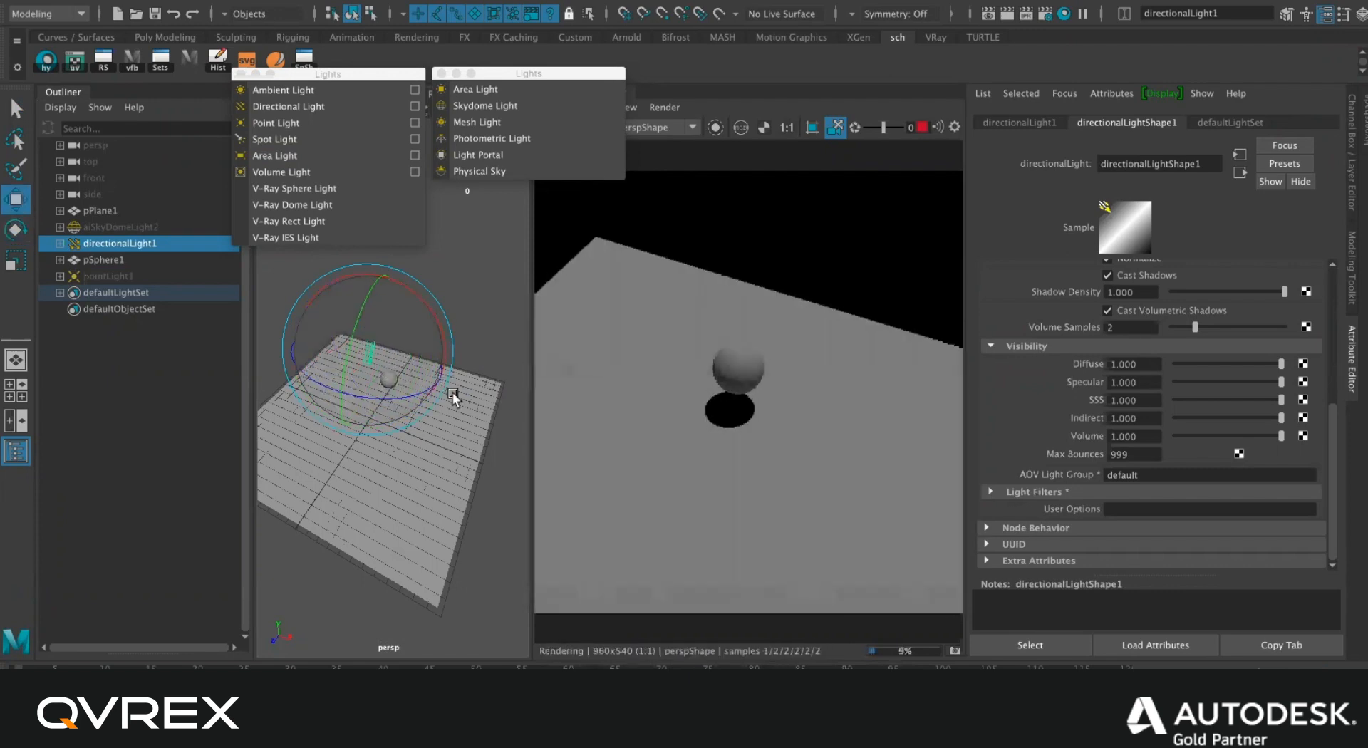
mouse_move(452, 374)
mouse_down()
mouse_move(529, 388)
mouse_move(392, 341)
mouse_move(477, 370)
mouse_move(440, 356)
mouse_up()
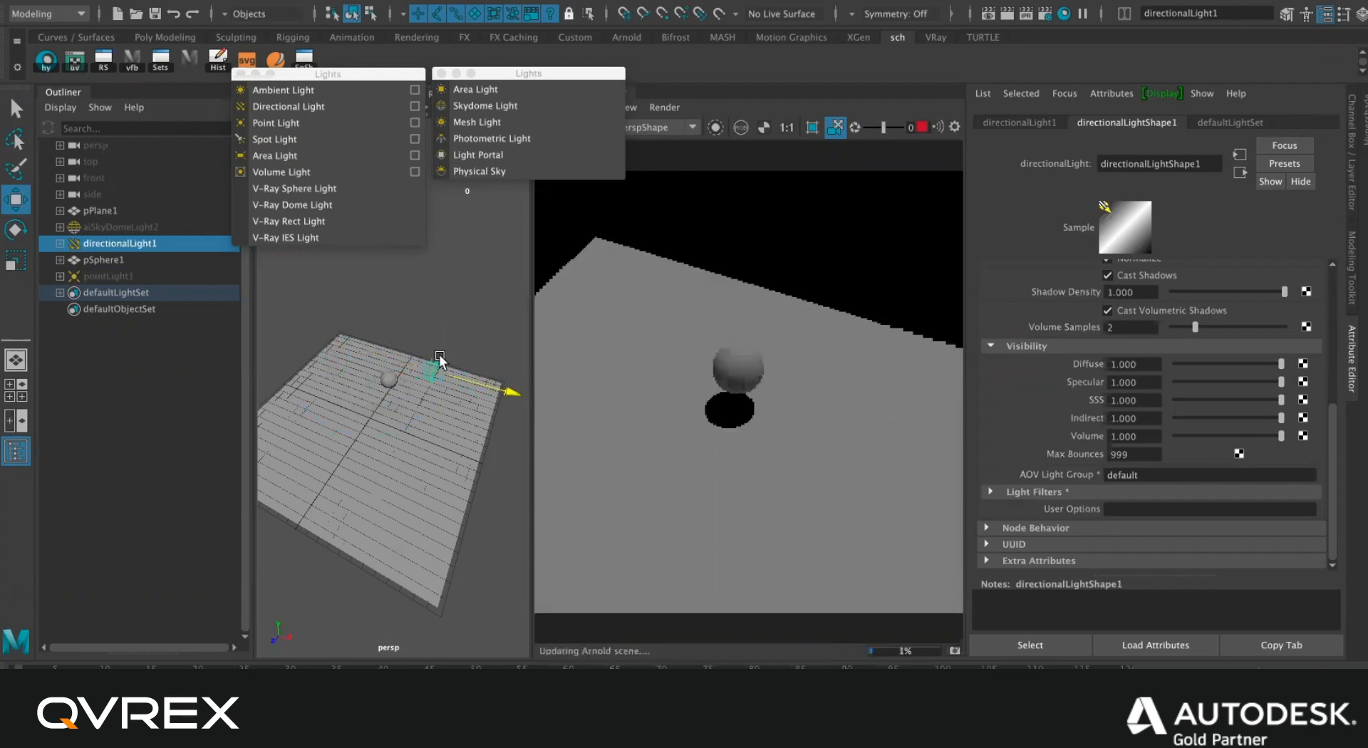
Hide the directional light and show the point light again.
click(135, 294)
click(131, 247)
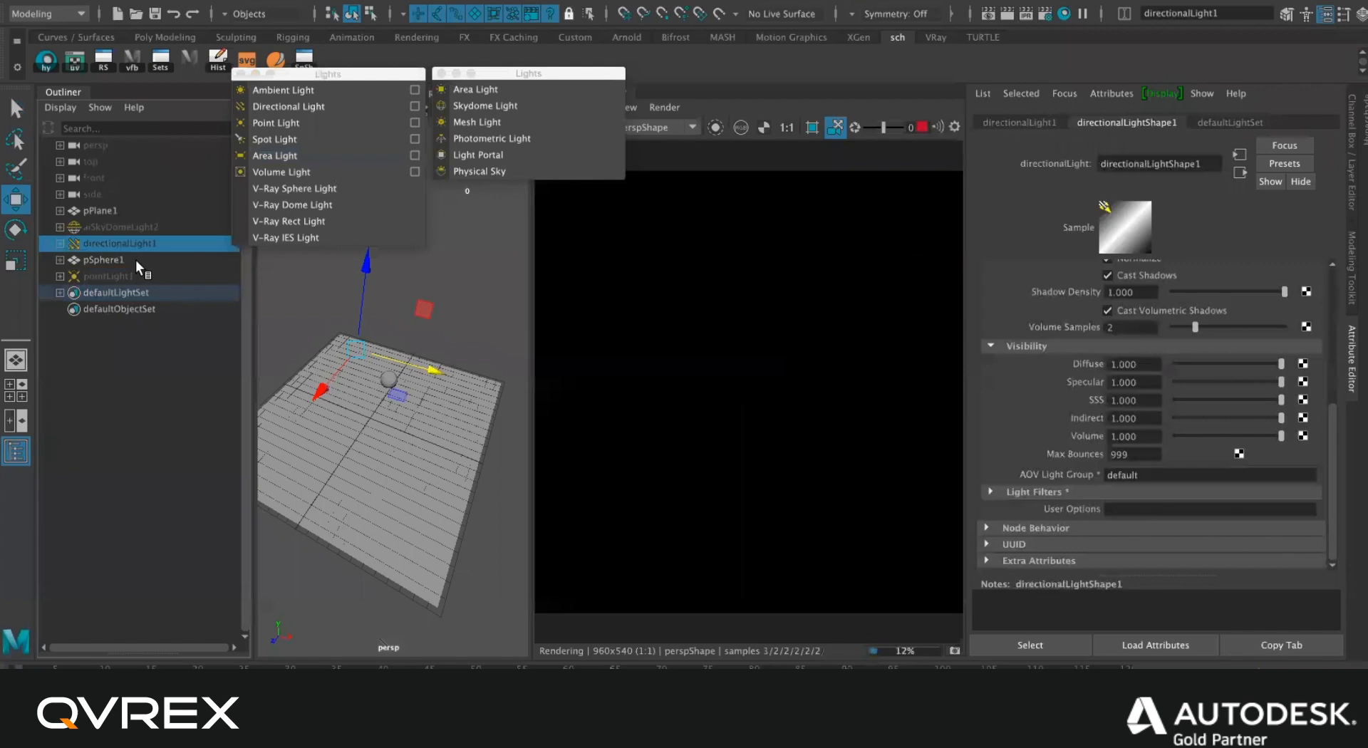
click(135, 259)
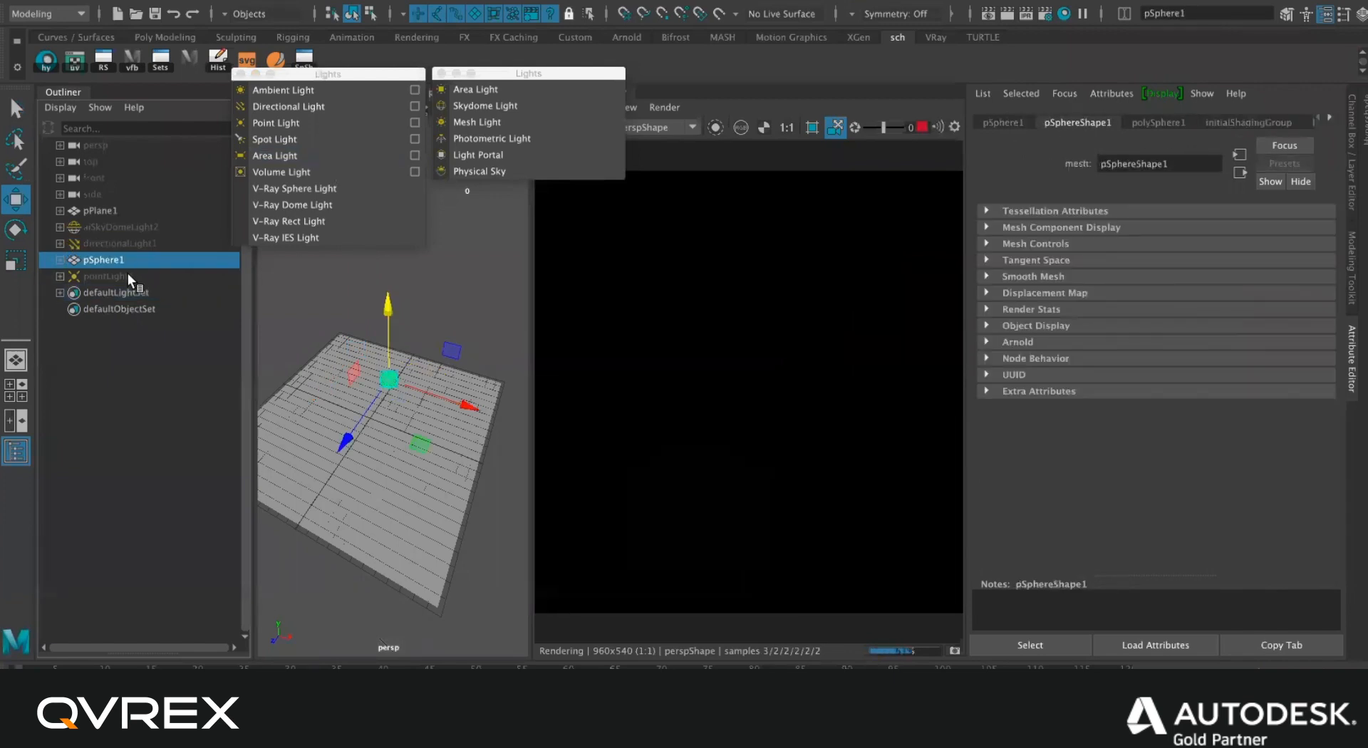
click(134, 276)
Move the point light near the sphere and set its Intensity to 5.
drag(362, 355, 313, 438)
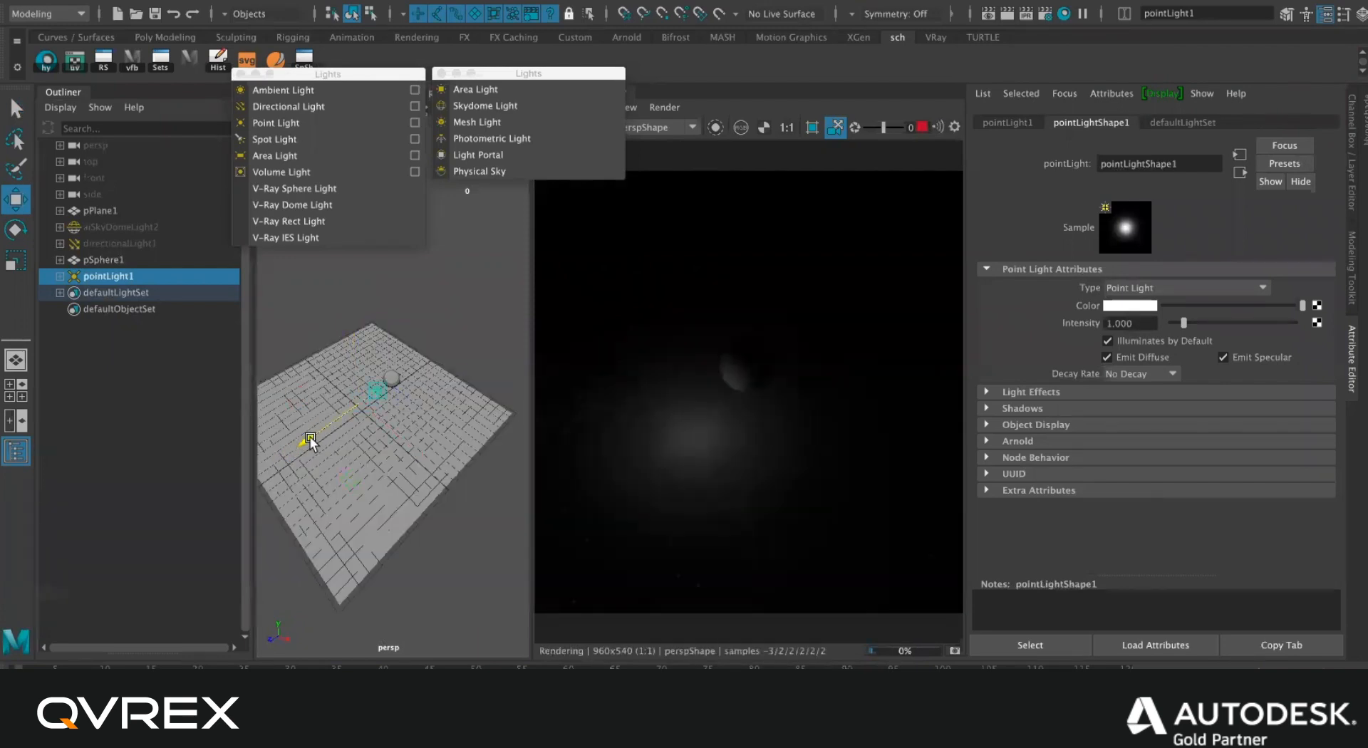
double_click(1135, 323)
text(5)
key(Return)
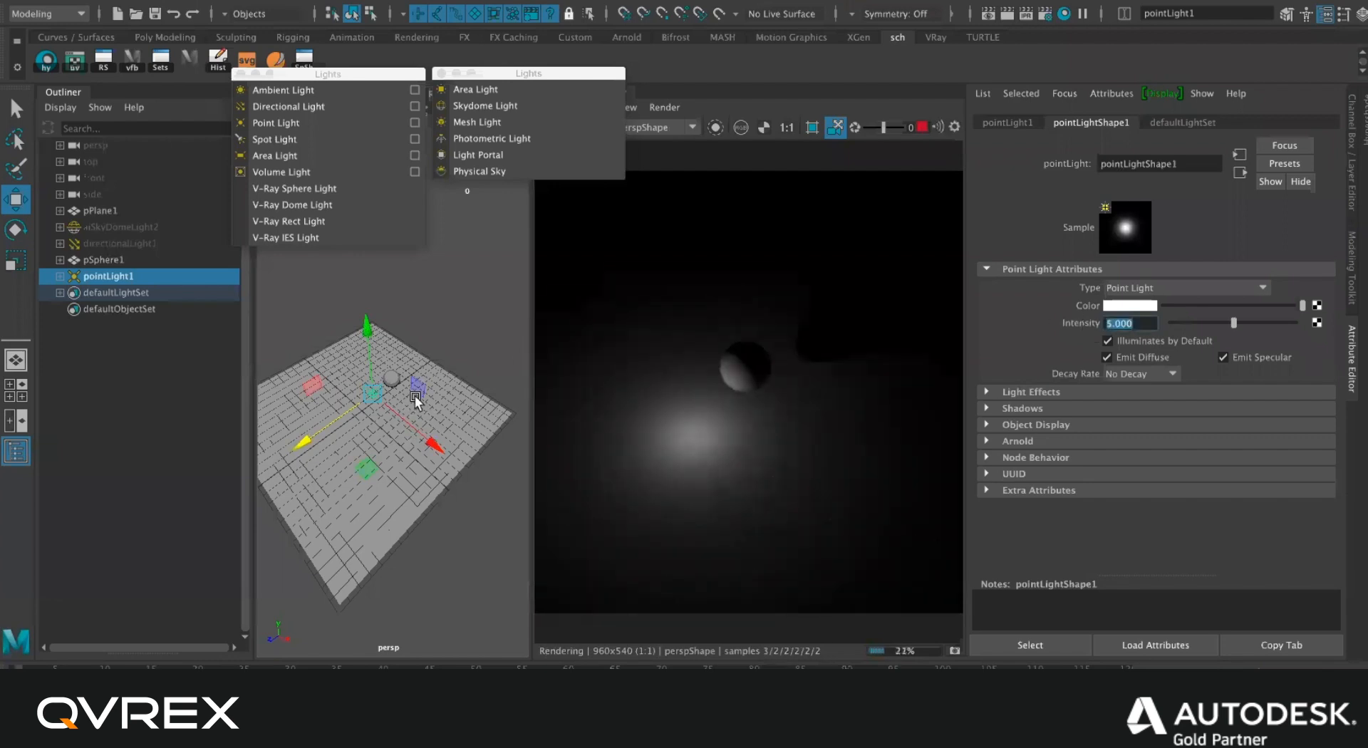
Shift the point light's position along the plane and in height beside the sphere to compare the lighting.
mouse_move(313, 441)
mouse_down()
mouse_move(329, 433)
mouse_move(307, 443)
mouse_up()
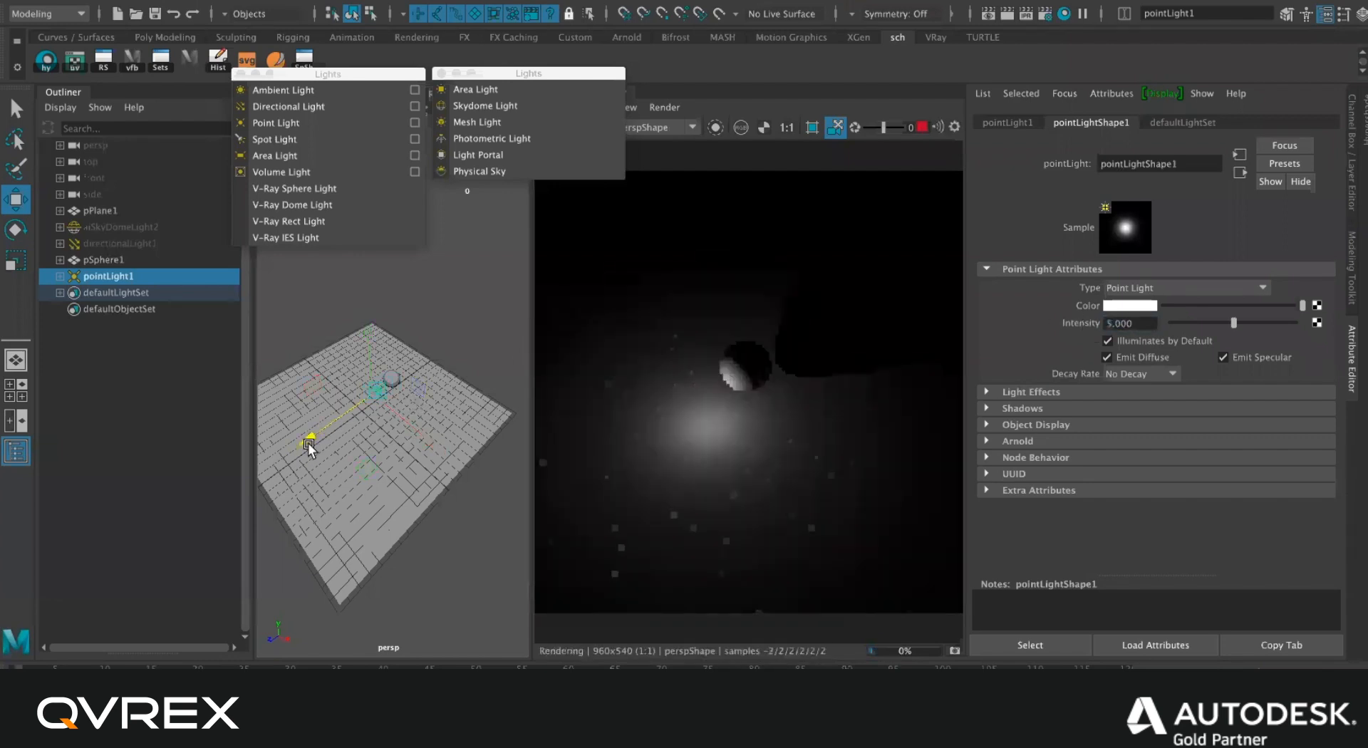
mouse_move(365, 332)
mouse_down()
mouse_move(358, 238)
mouse_move(366, 324)
mouse_up()
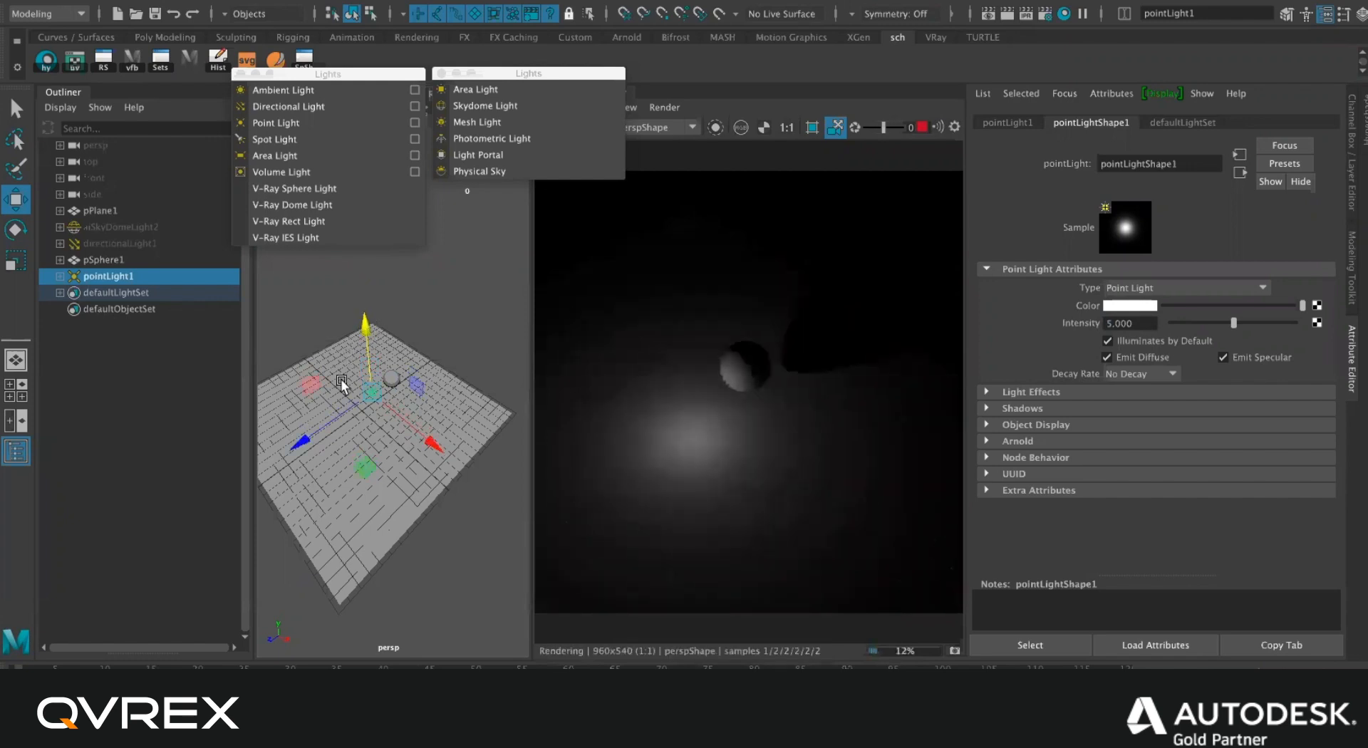
mouse_move(300, 442)
mouse_down()
mouse_move(288, 458)
mouse_move(348, 427)
mouse_move(316, 454)
mouse_up()
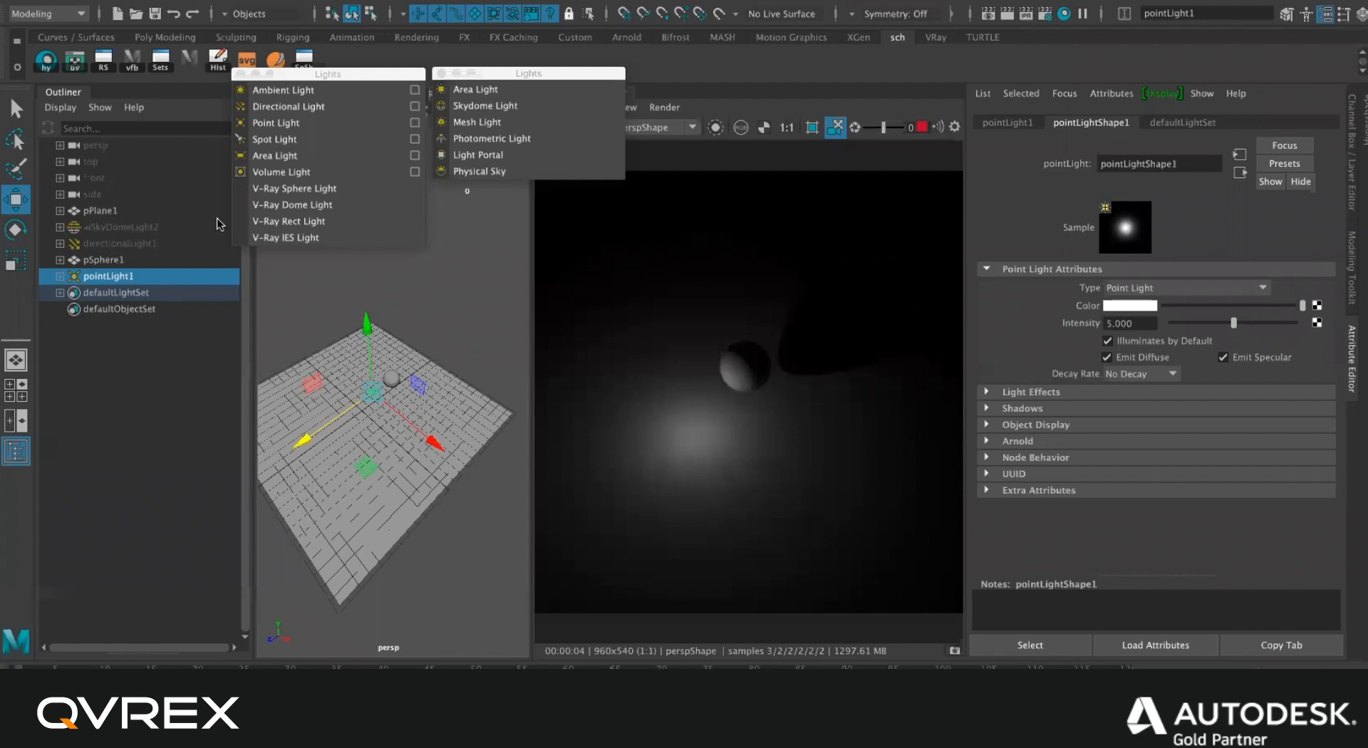
Hide the point light and add a Maya area light and an Arnold area light side by side above the plane.
click(275, 155)
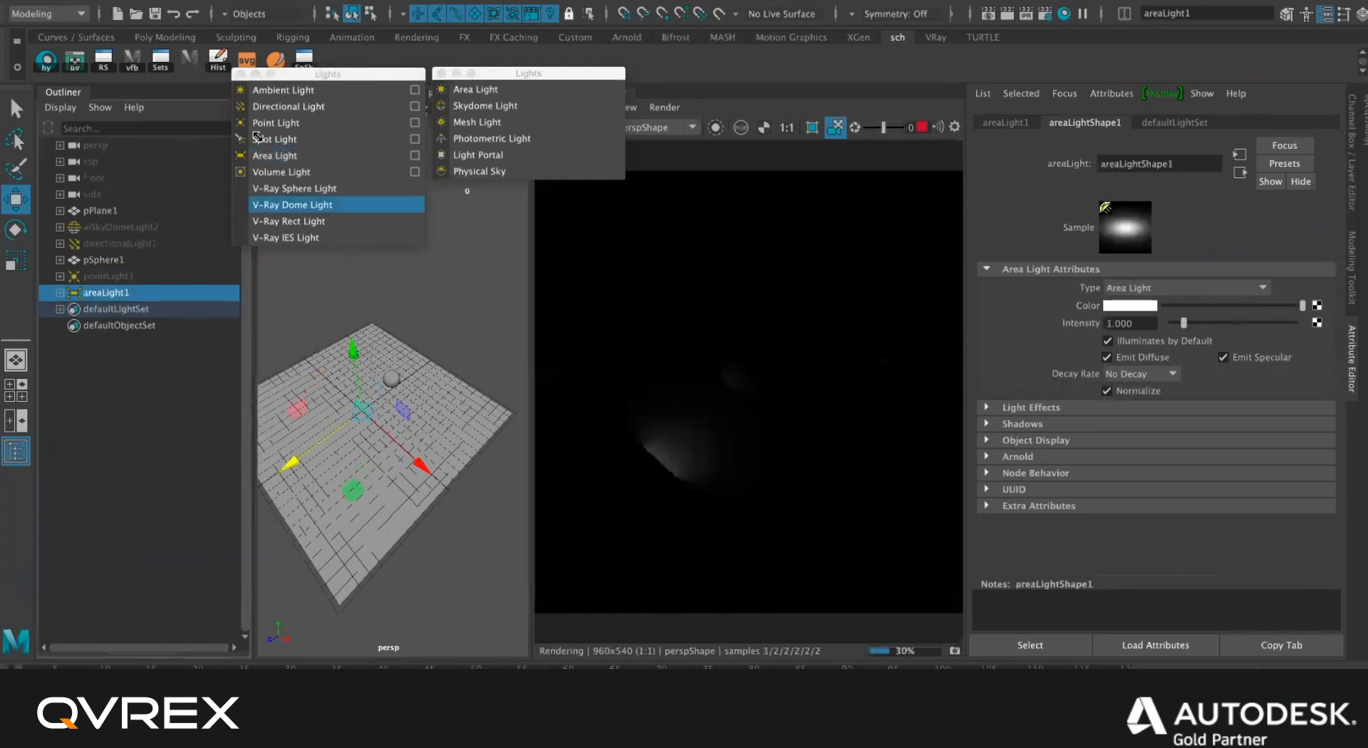
click(476, 89)
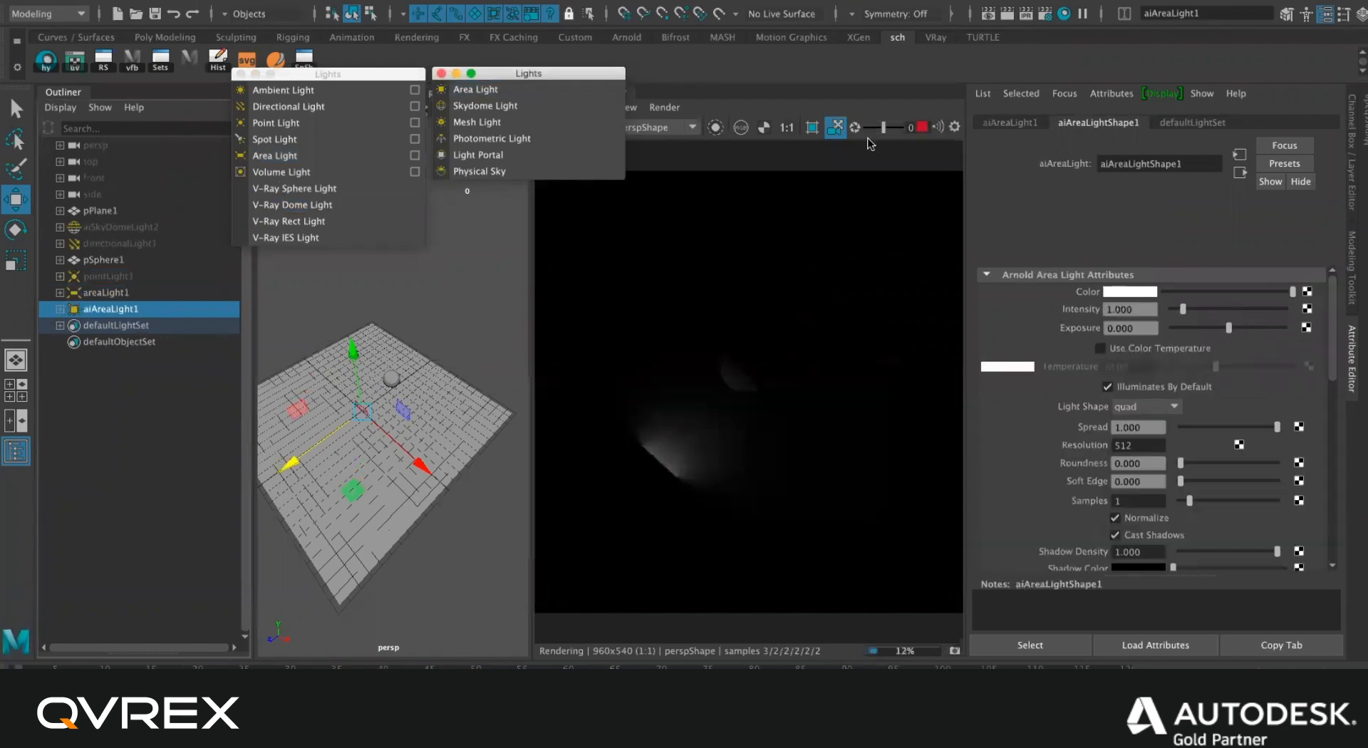
drag(423, 466, 469, 488)
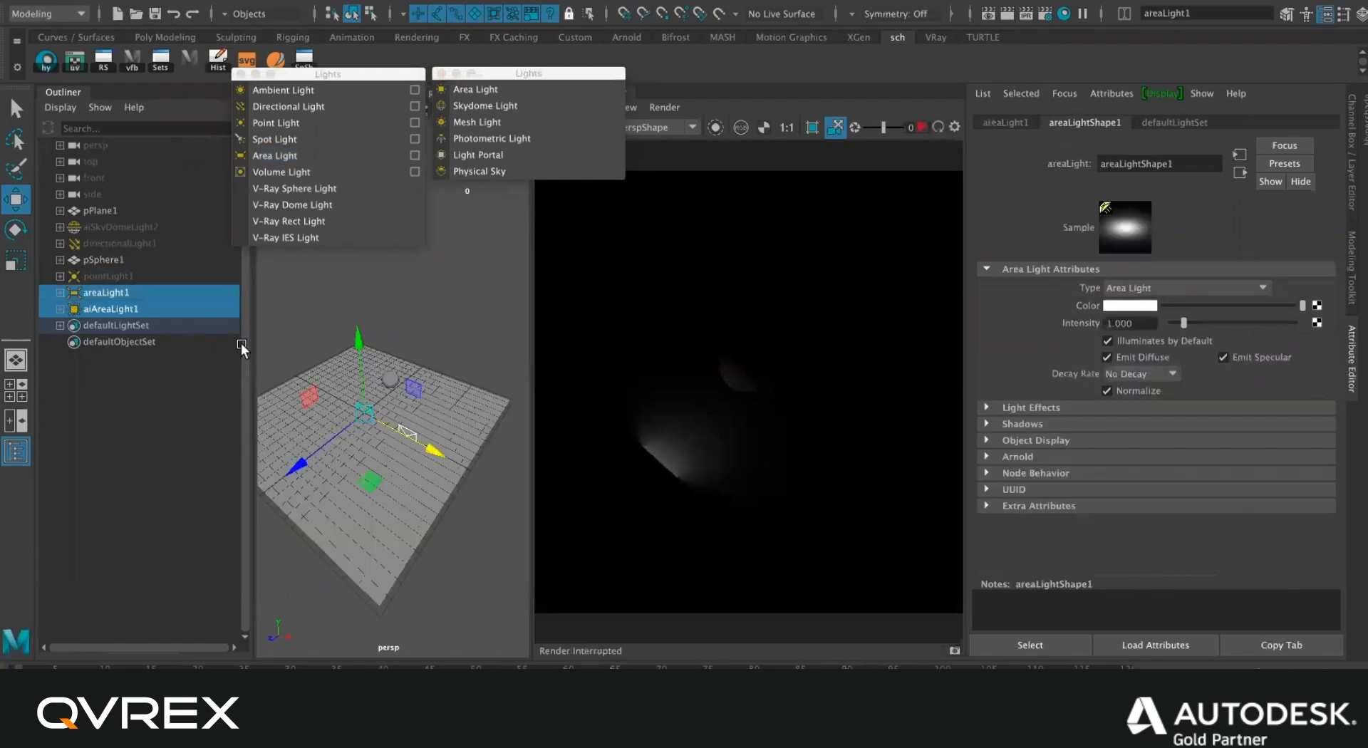
drag(363, 330, 364, 343)
key(q)
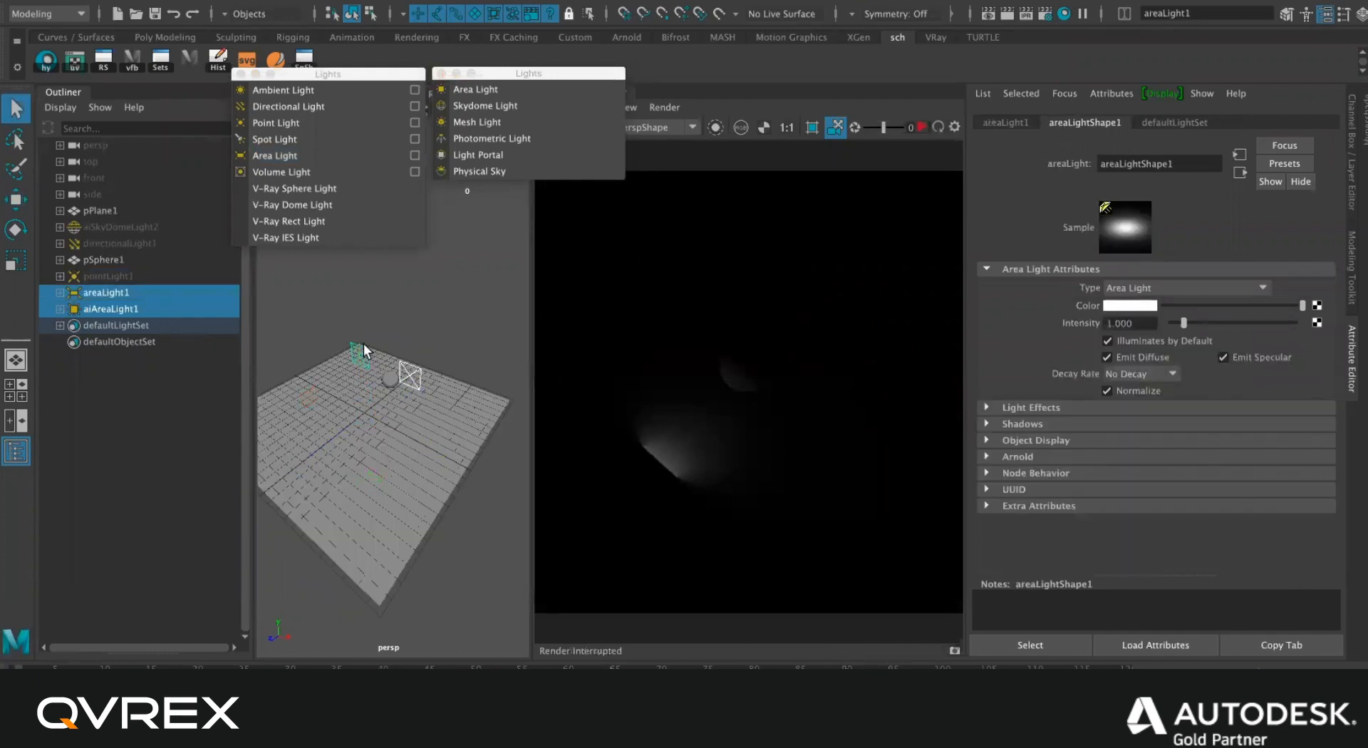
Compare the Maya area light's attributes with those of the Arnold area light.
click(361, 357)
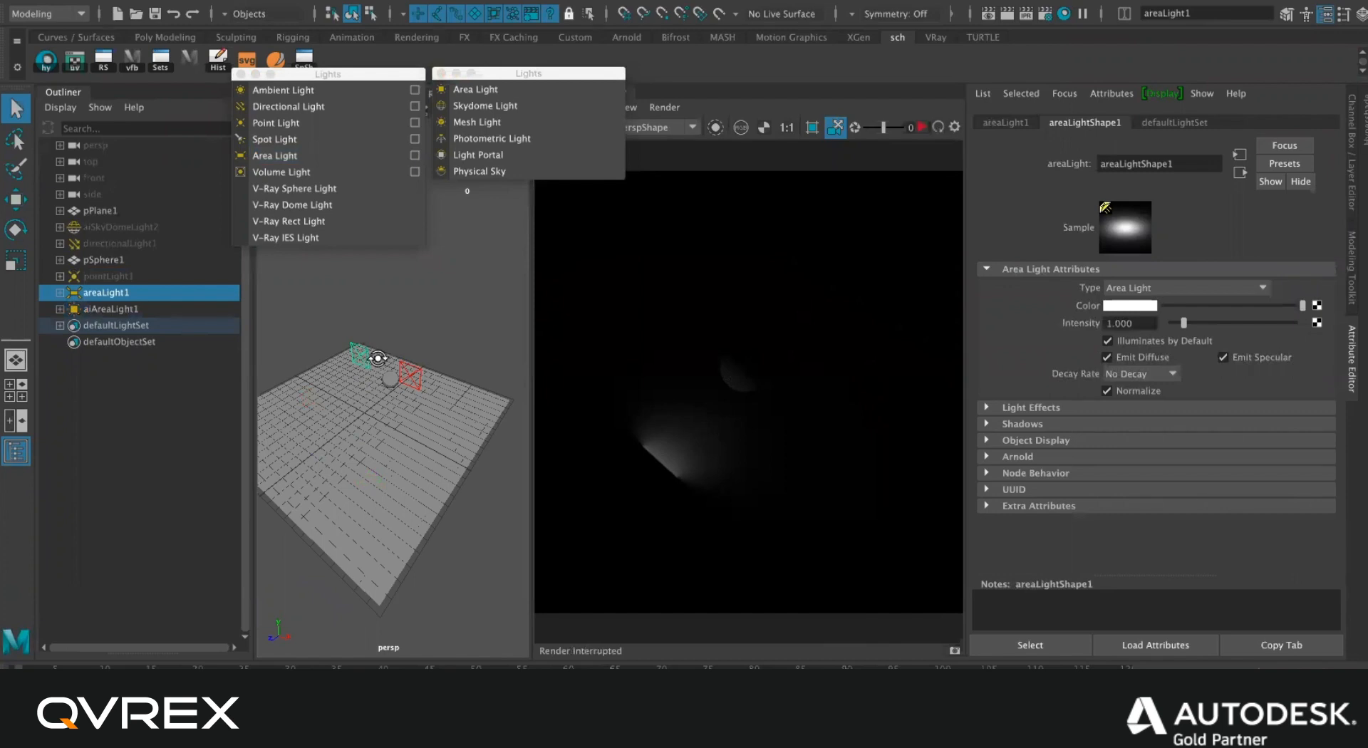
alt+drag(377, 358, 413, 361)
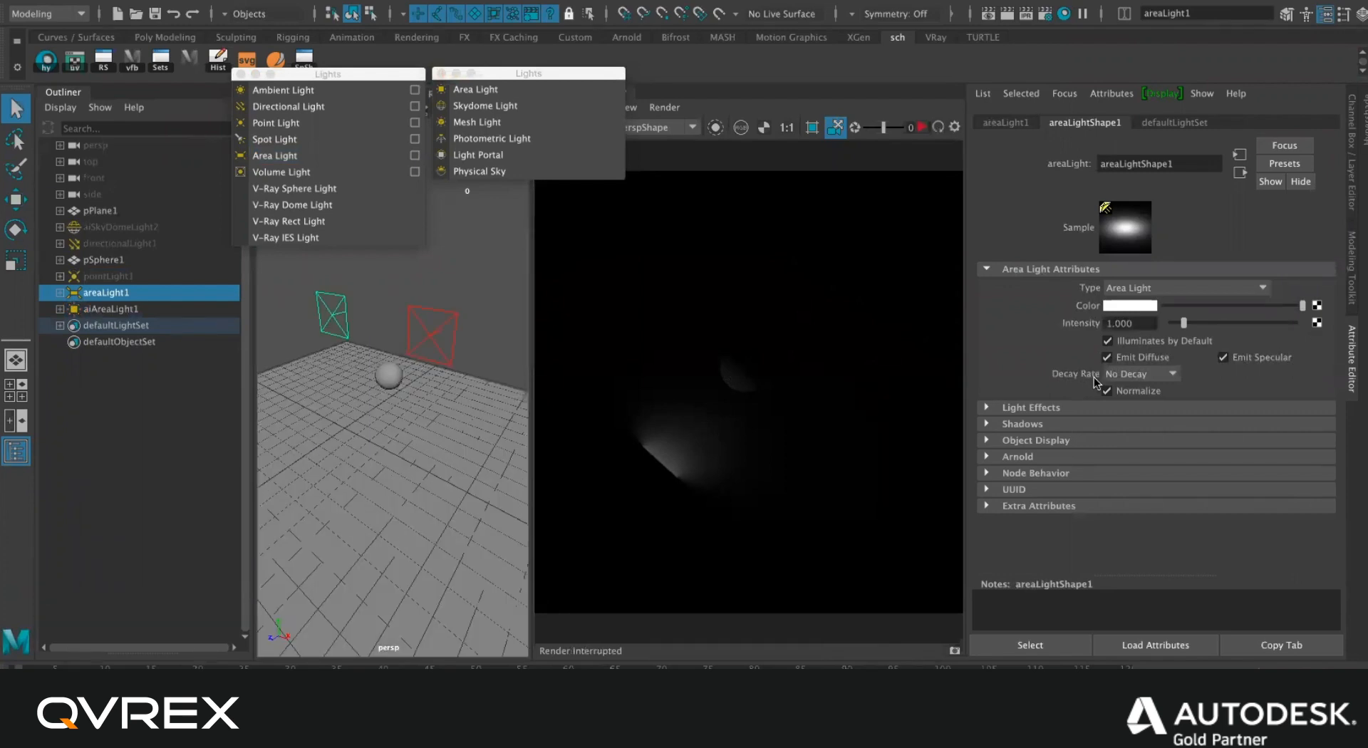
click(449, 311)
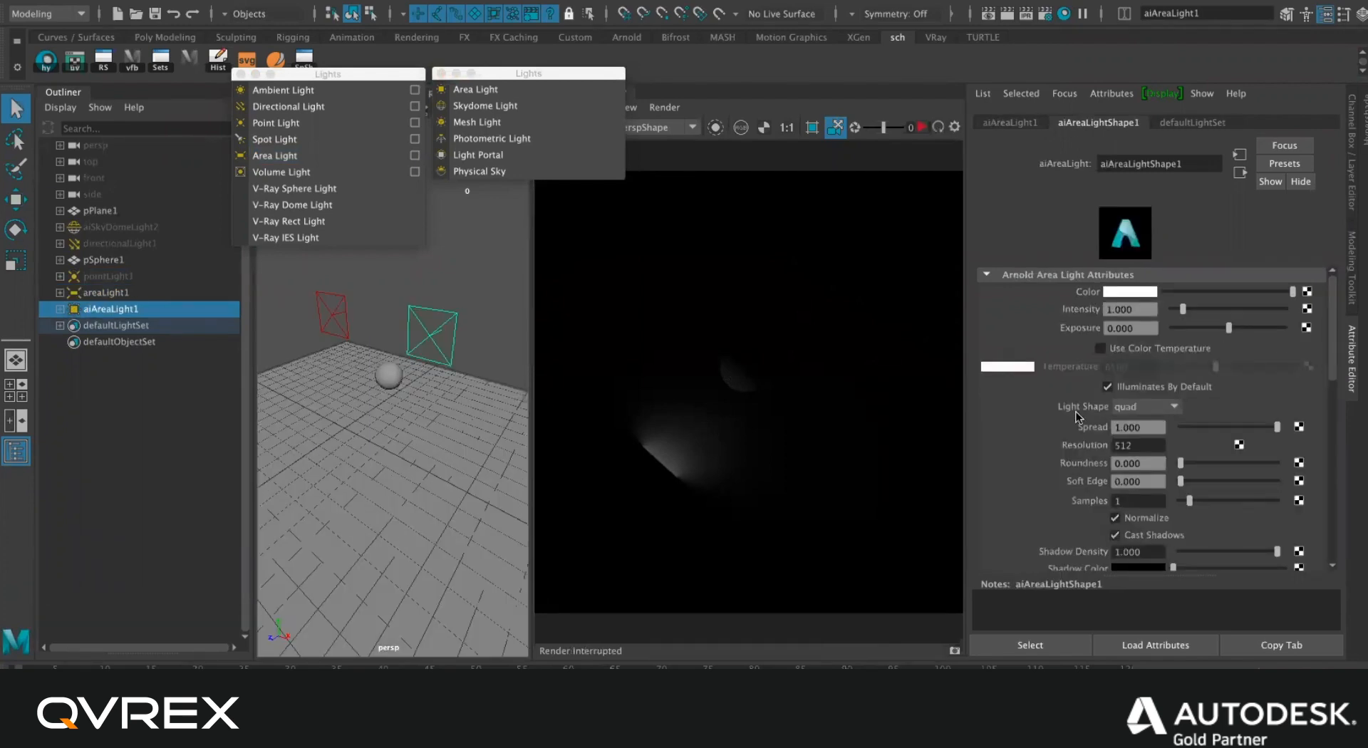
scroll(1078, 417, down, 5)
scroll(1073, 419, up, 5)
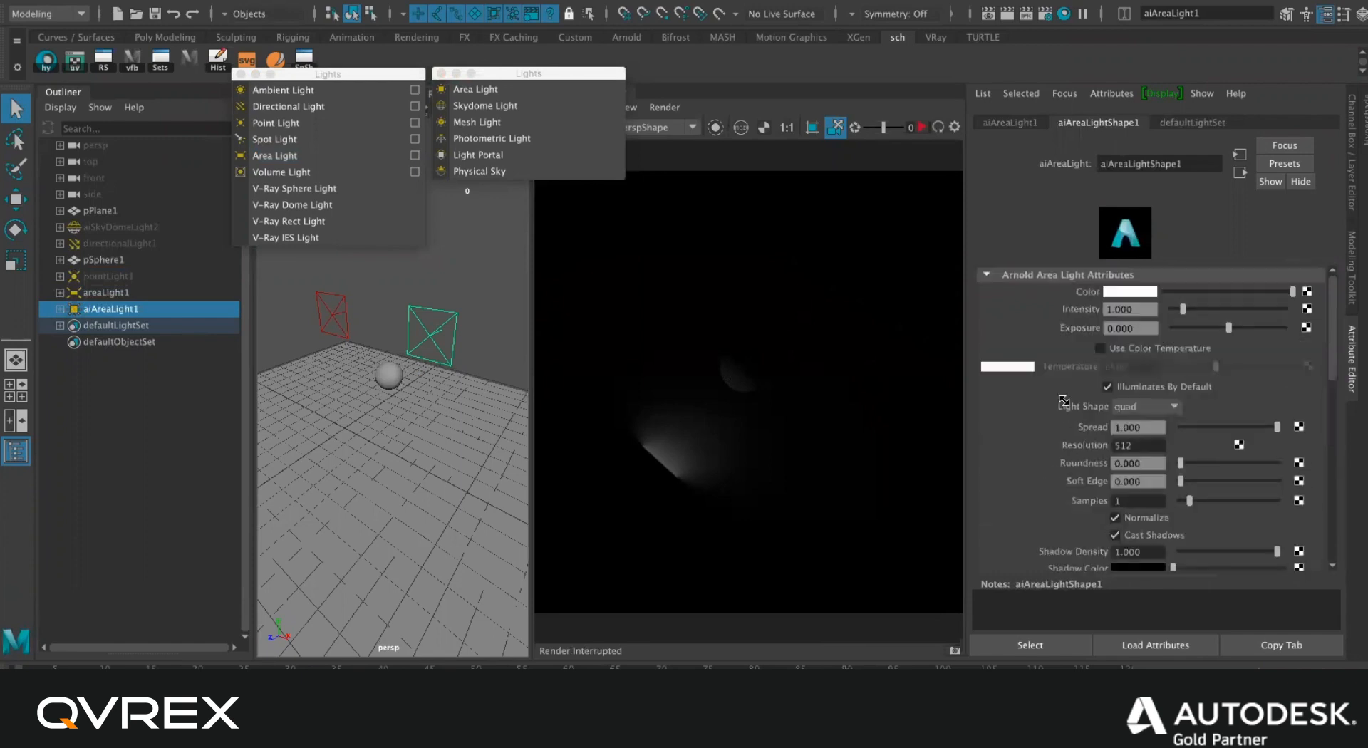
click(343, 292)
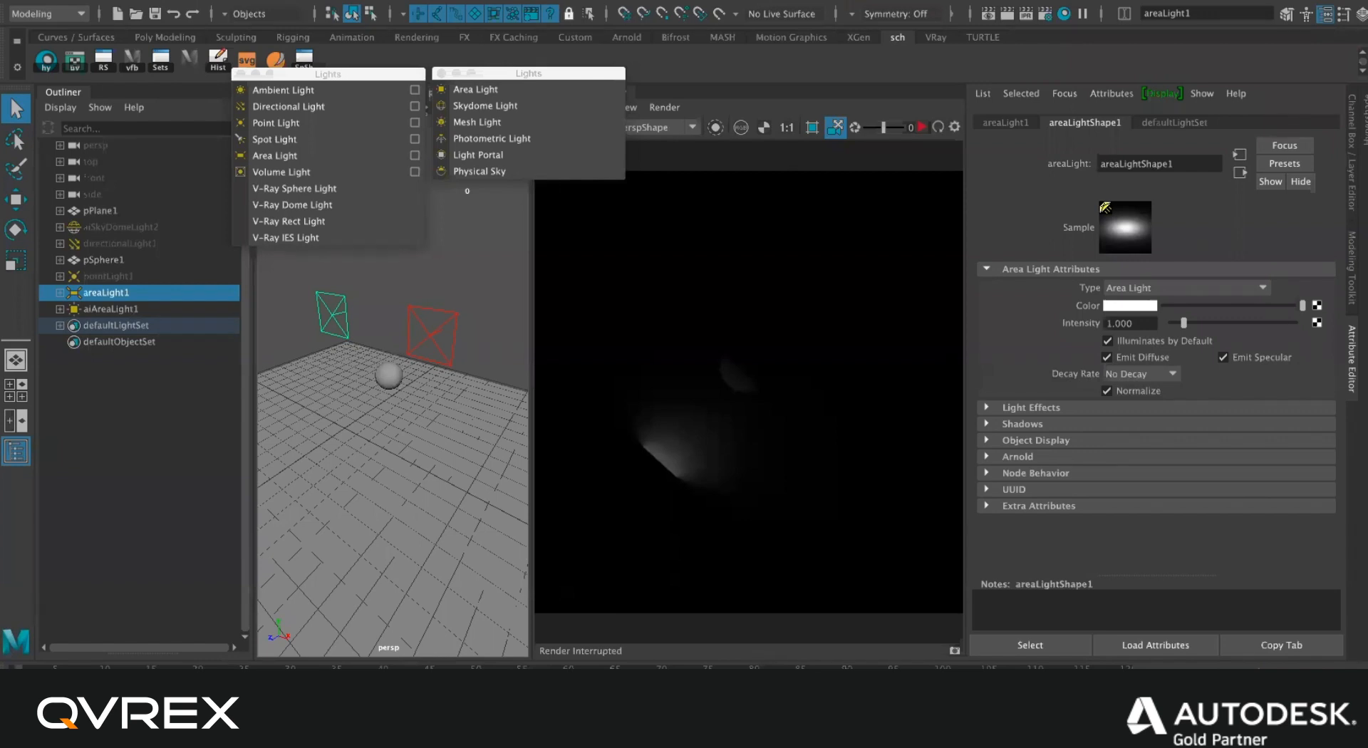
Switch to the lecture slides to review the inverse square law slide and return to Maya.
key(super+Tab)
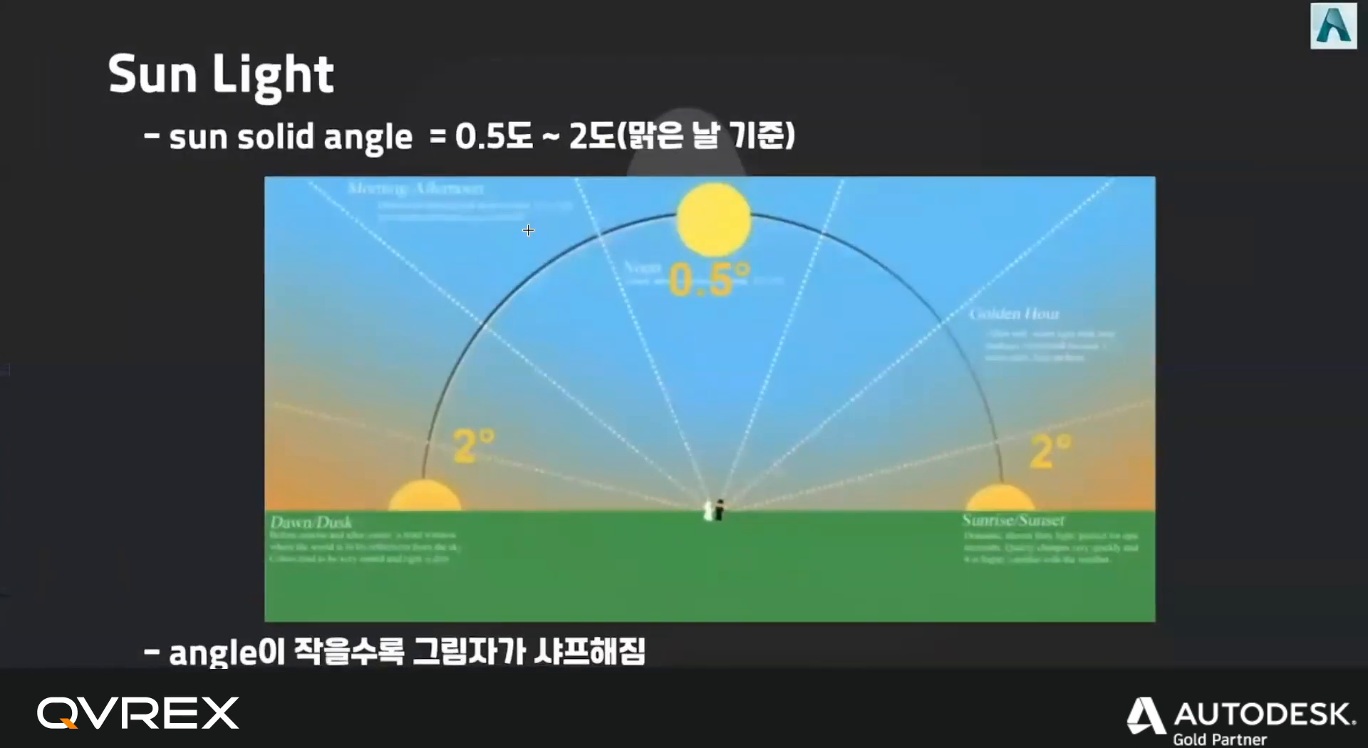
key(Down)
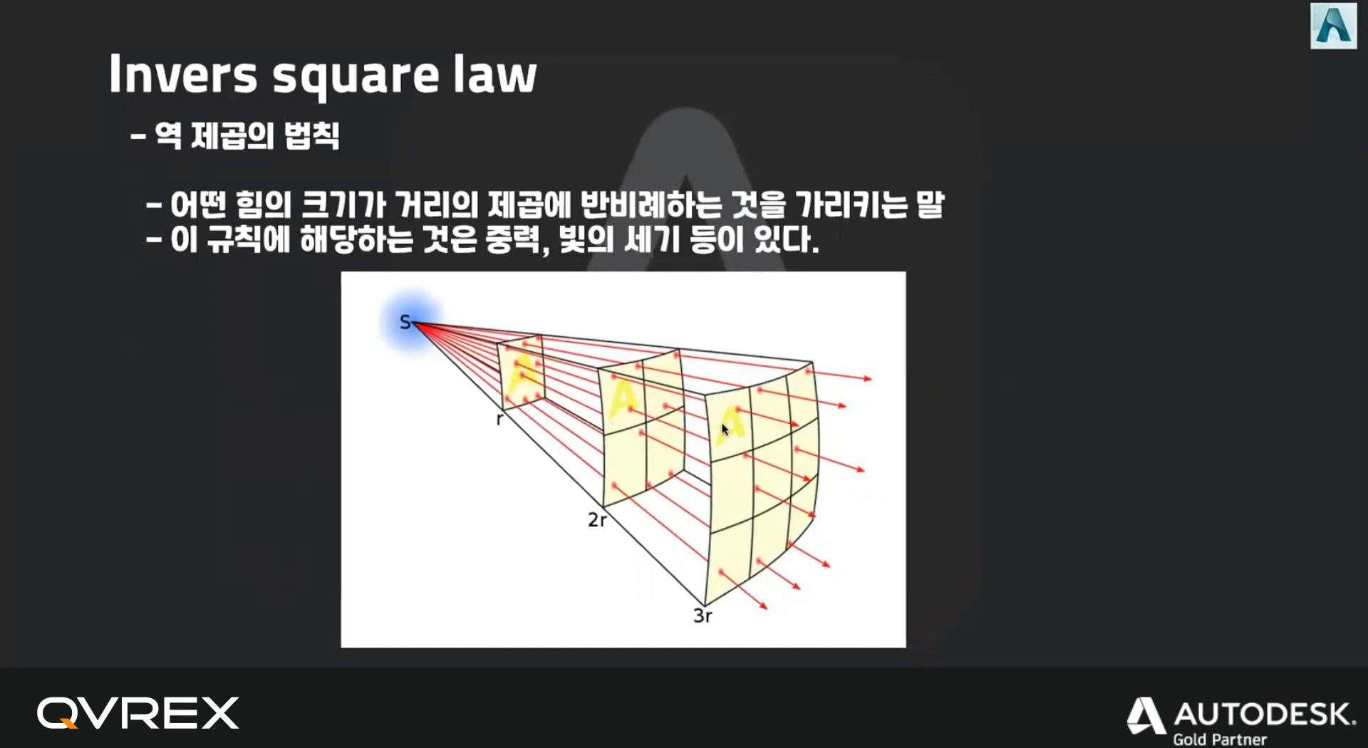
key(Right)
key(Left)
key(Escape)
key(super+m)
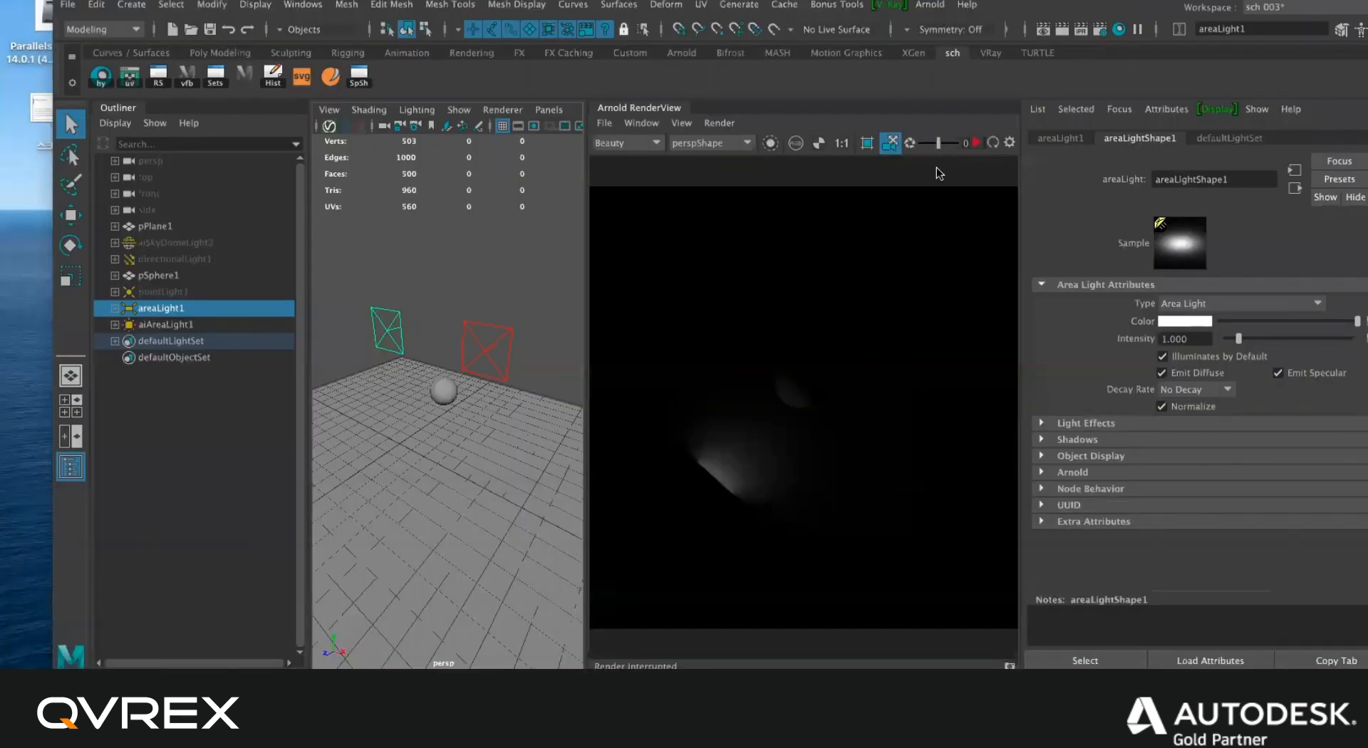
key(super+Tab)
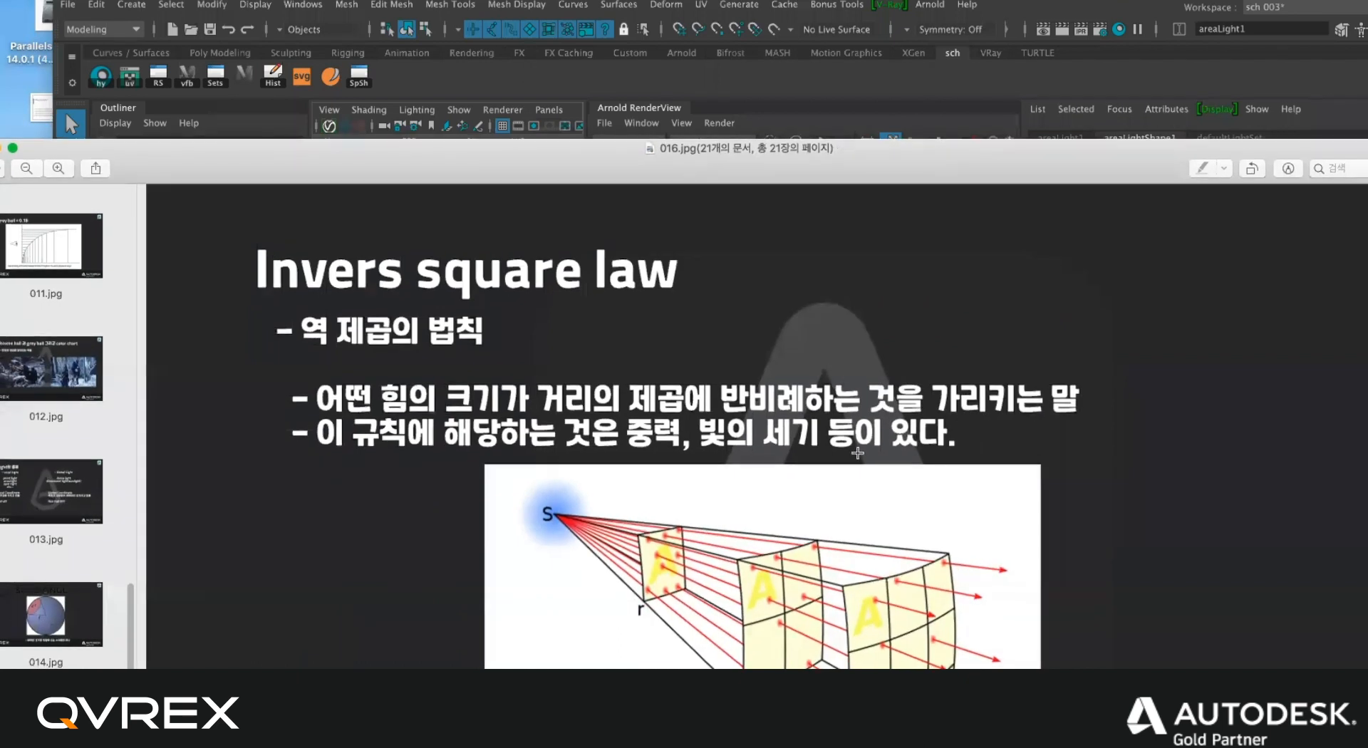
key(super+m)
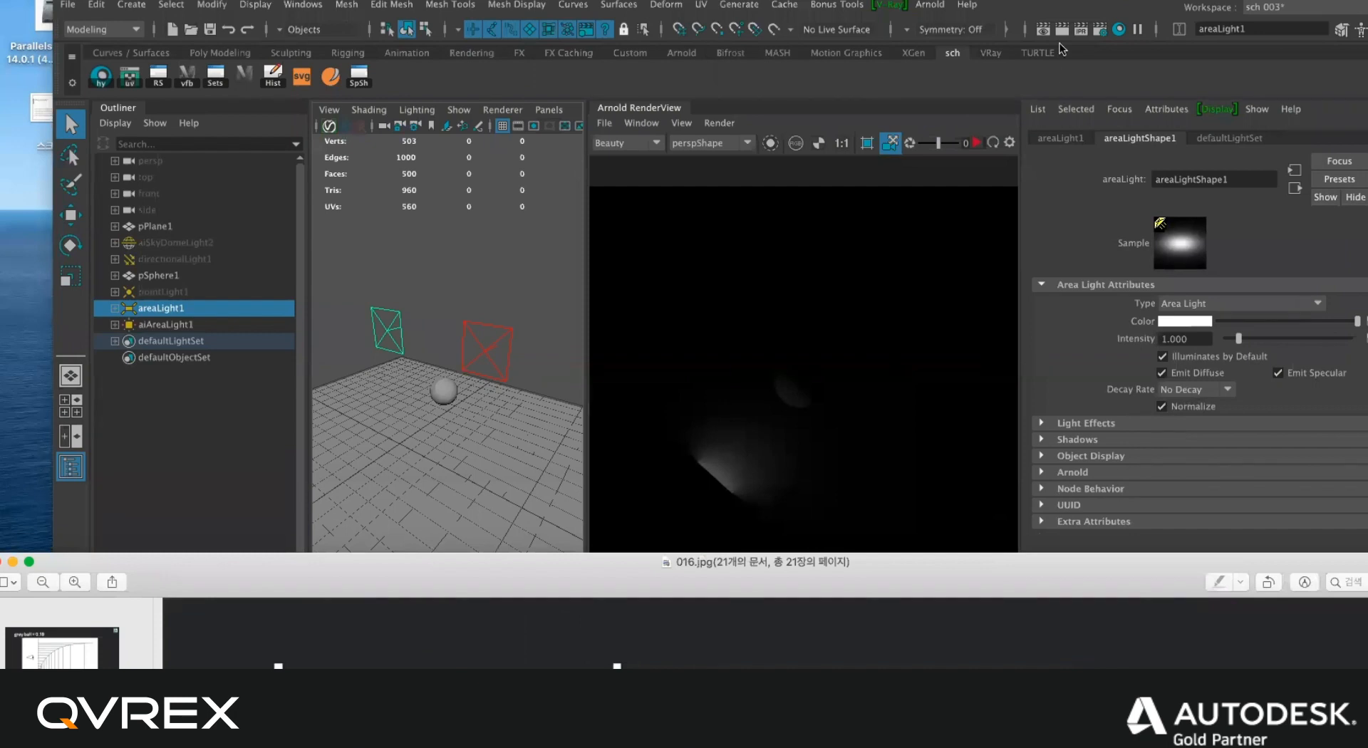
click(1035, 3)
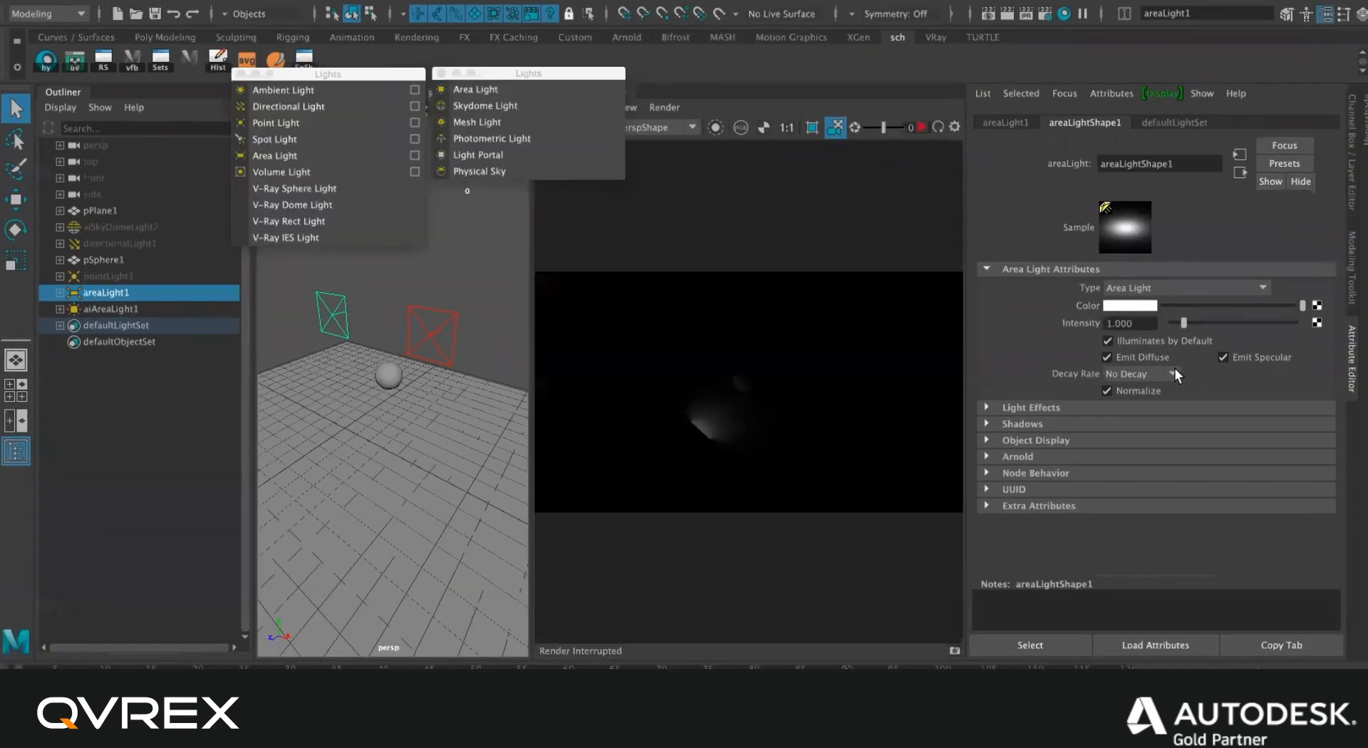
Set the Maya area light's Decay Rate to Quadratic.
click(1156, 376)
click(1156, 377)
click(1149, 375)
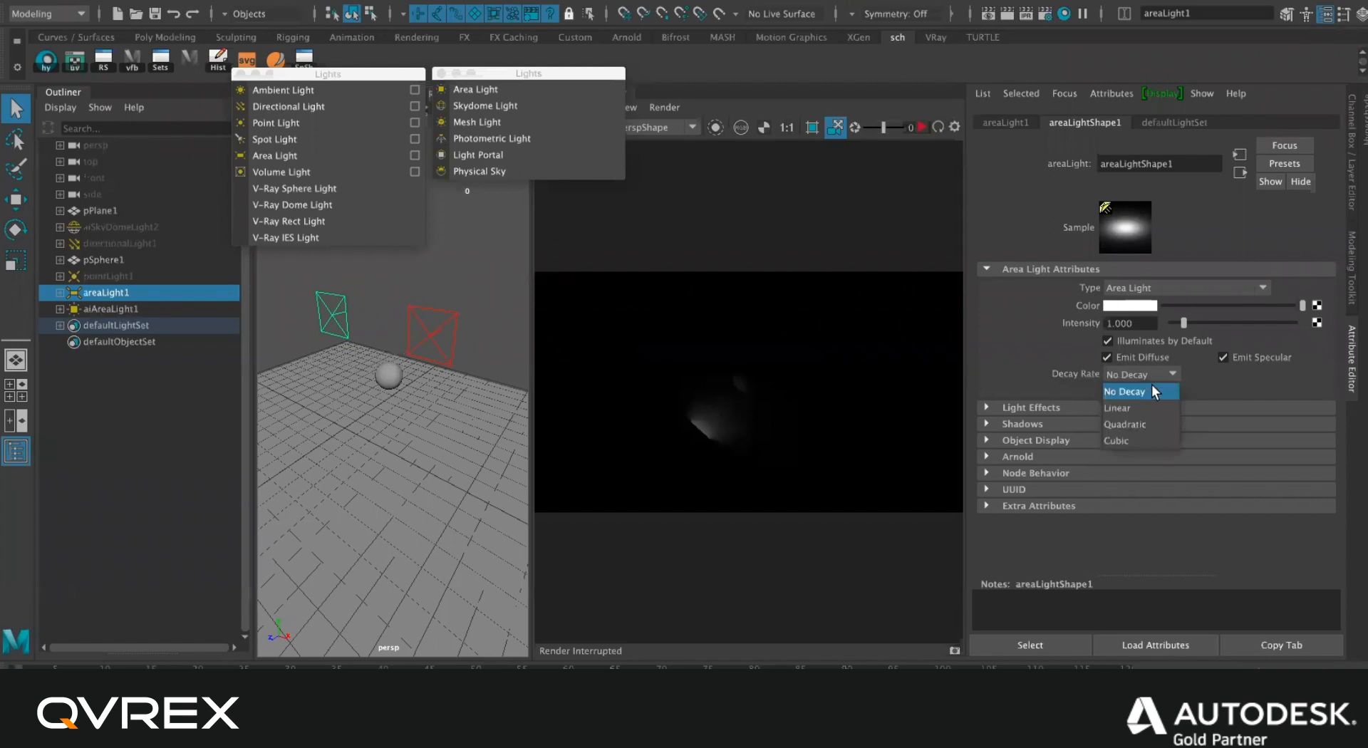
click(1148, 426)
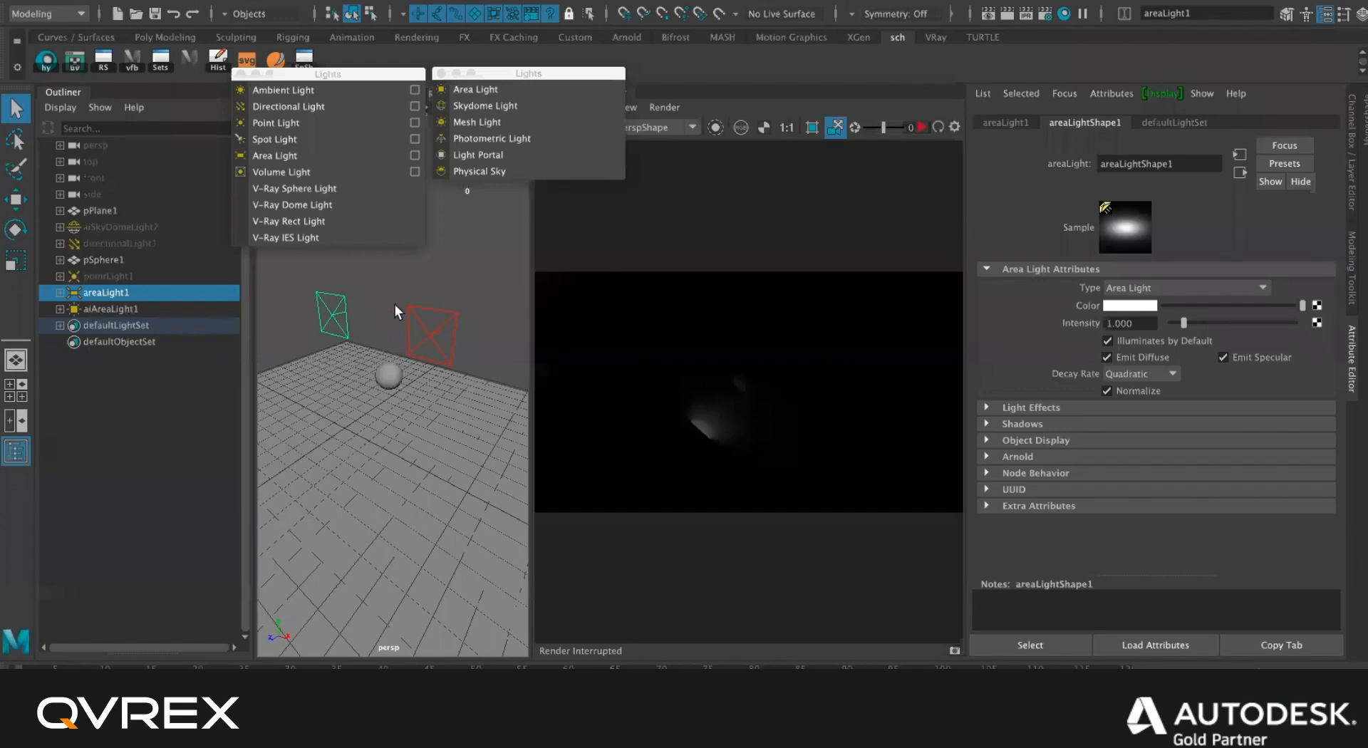
Alternate between the two area lights to check the Maya light's Decay Rate and Normalize settings against the Arnold light's options.
click(442, 315)
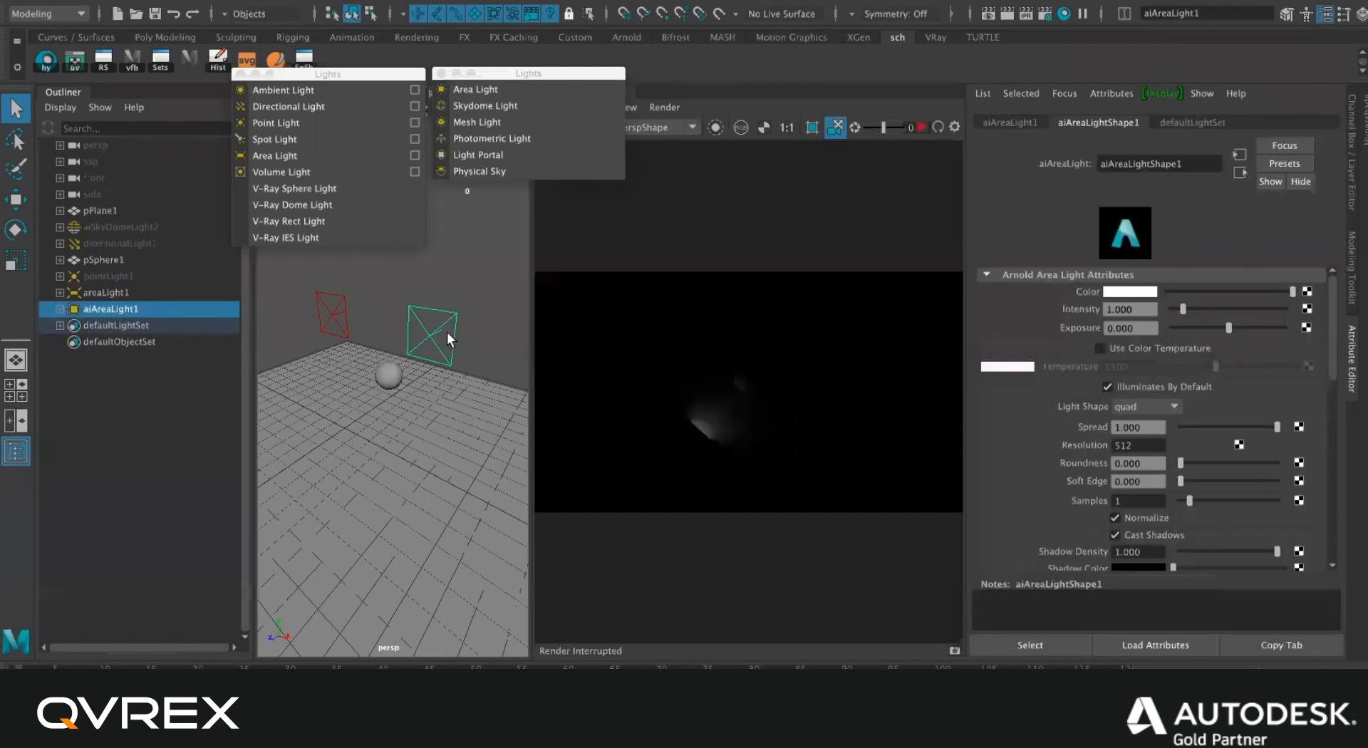
click(357, 311)
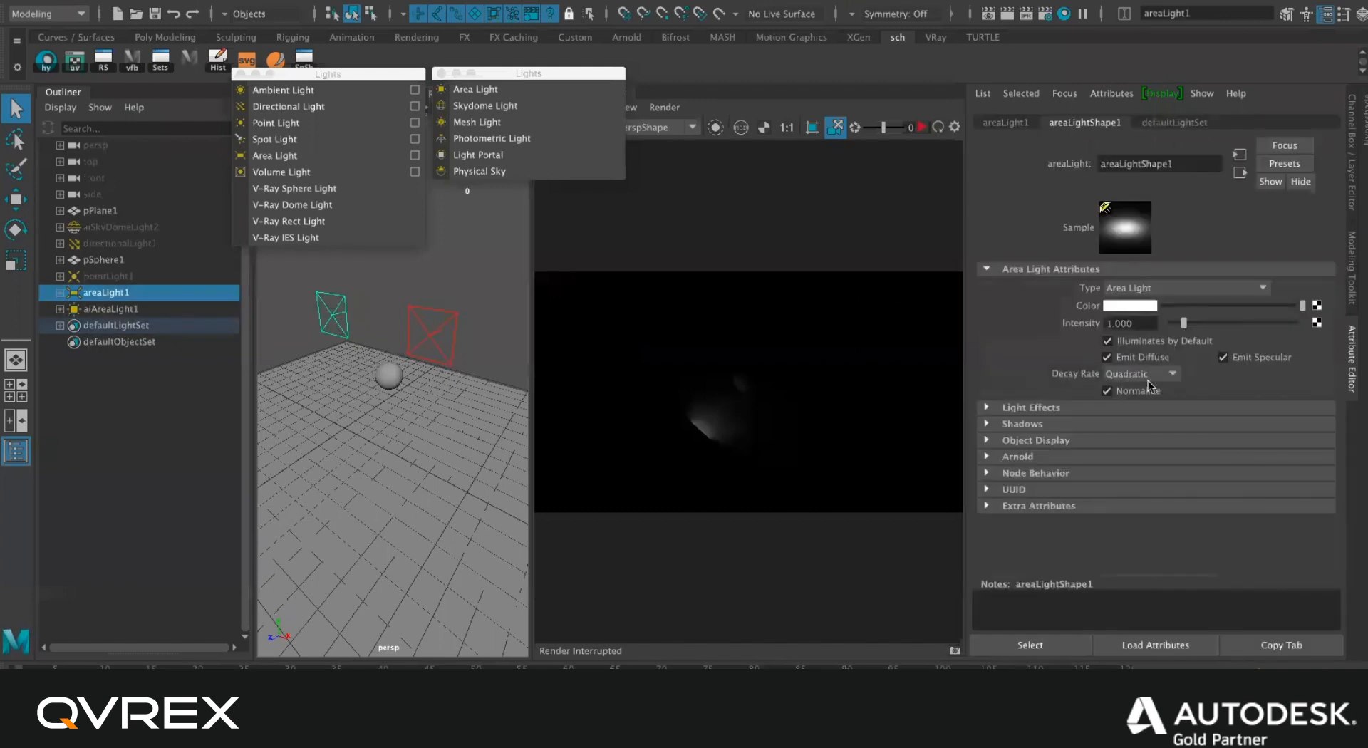
click(427, 332)
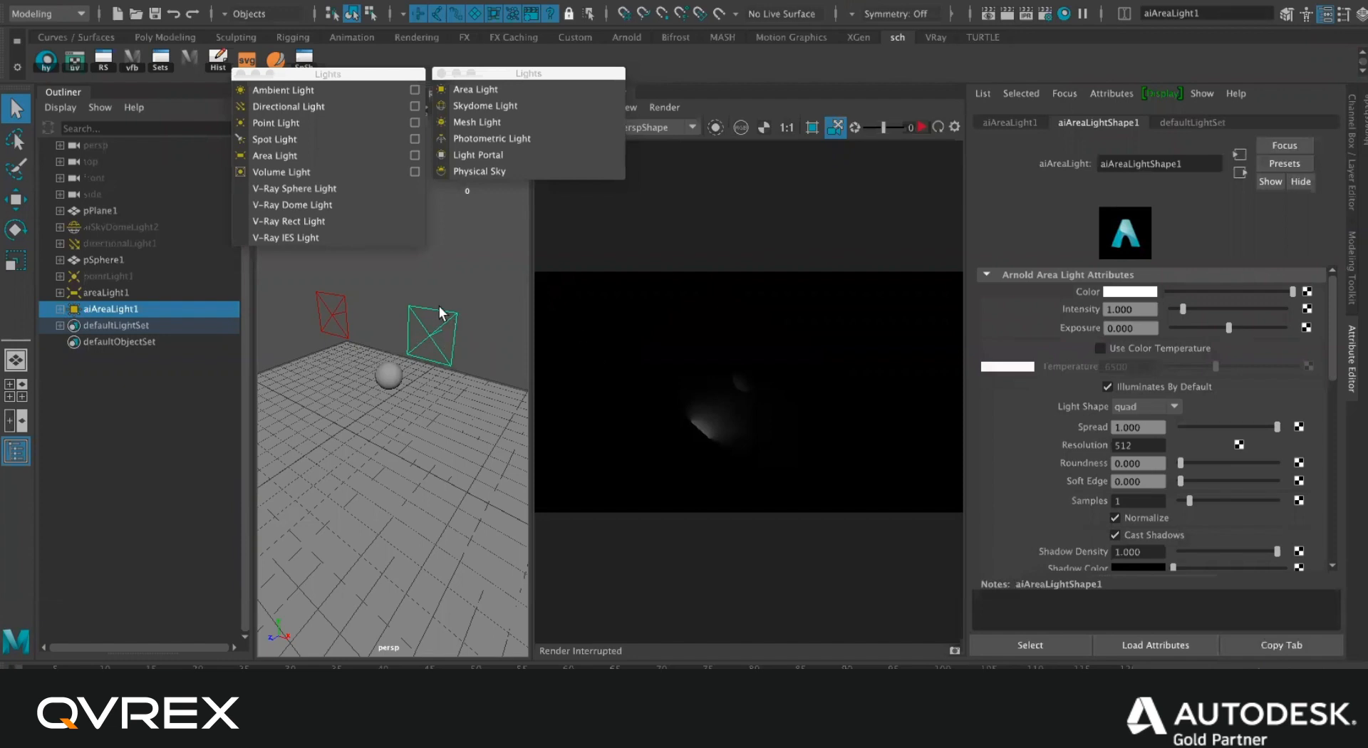
click(346, 314)
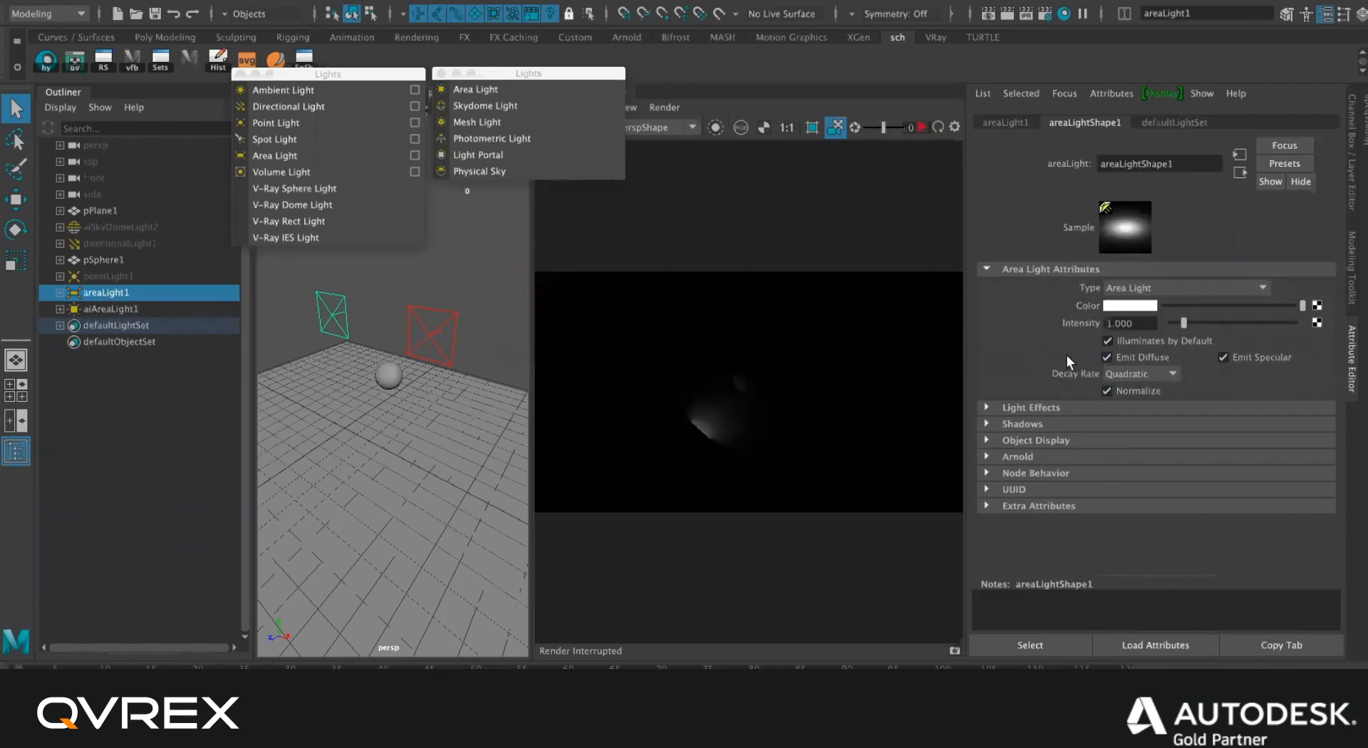
click(451, 321)
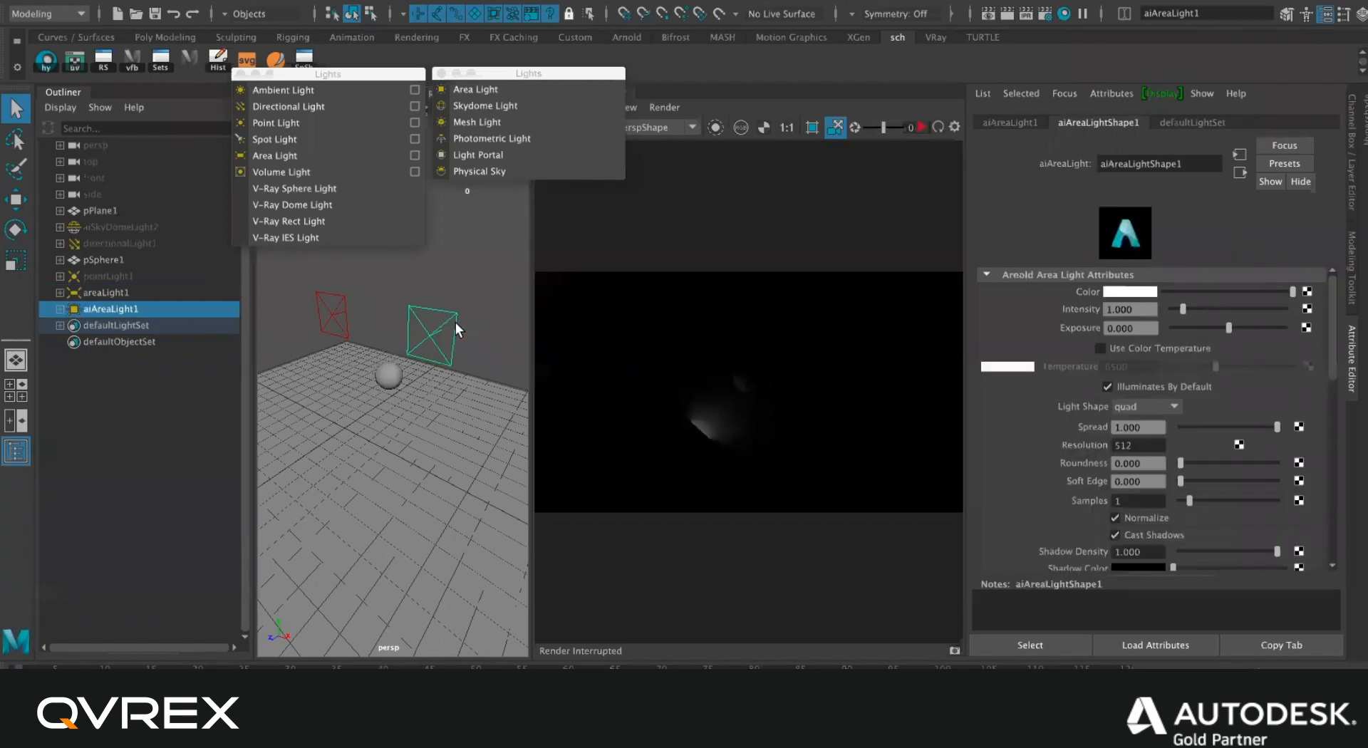
click(315, 304)
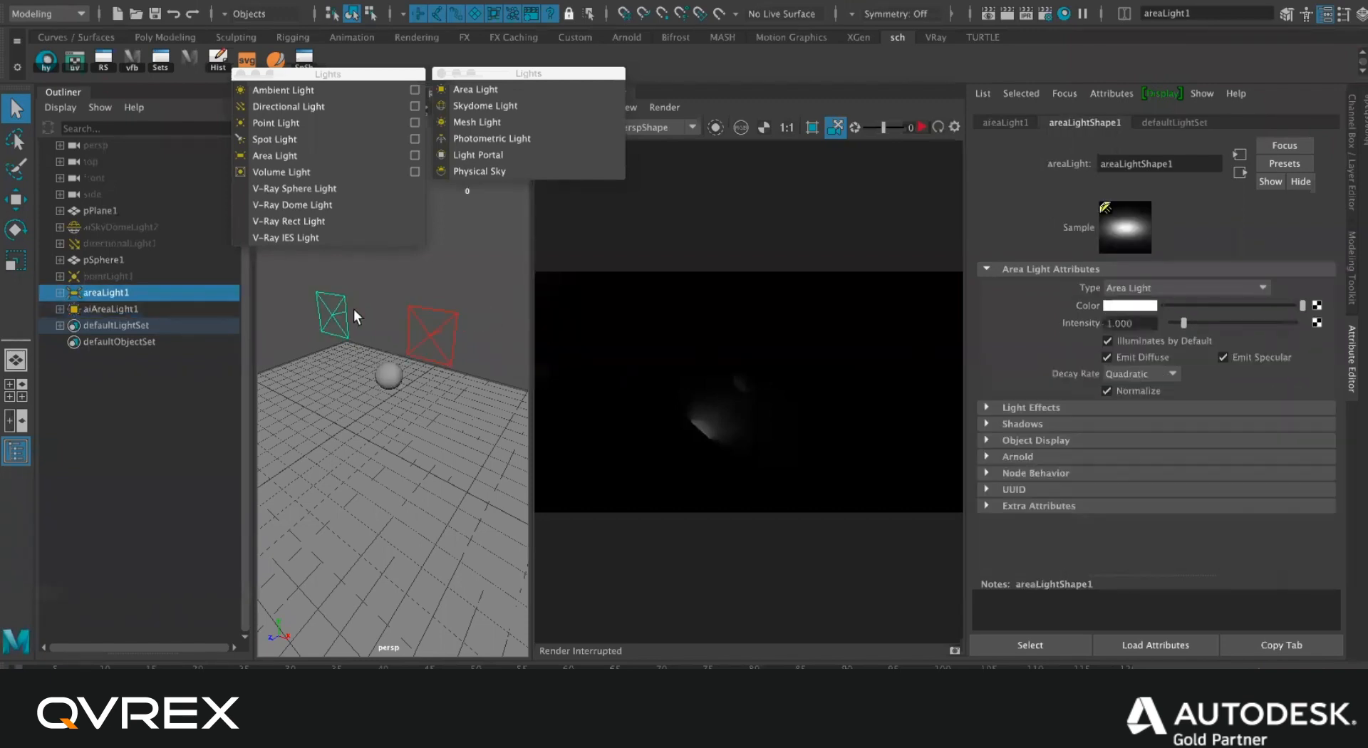
click(408, 326)
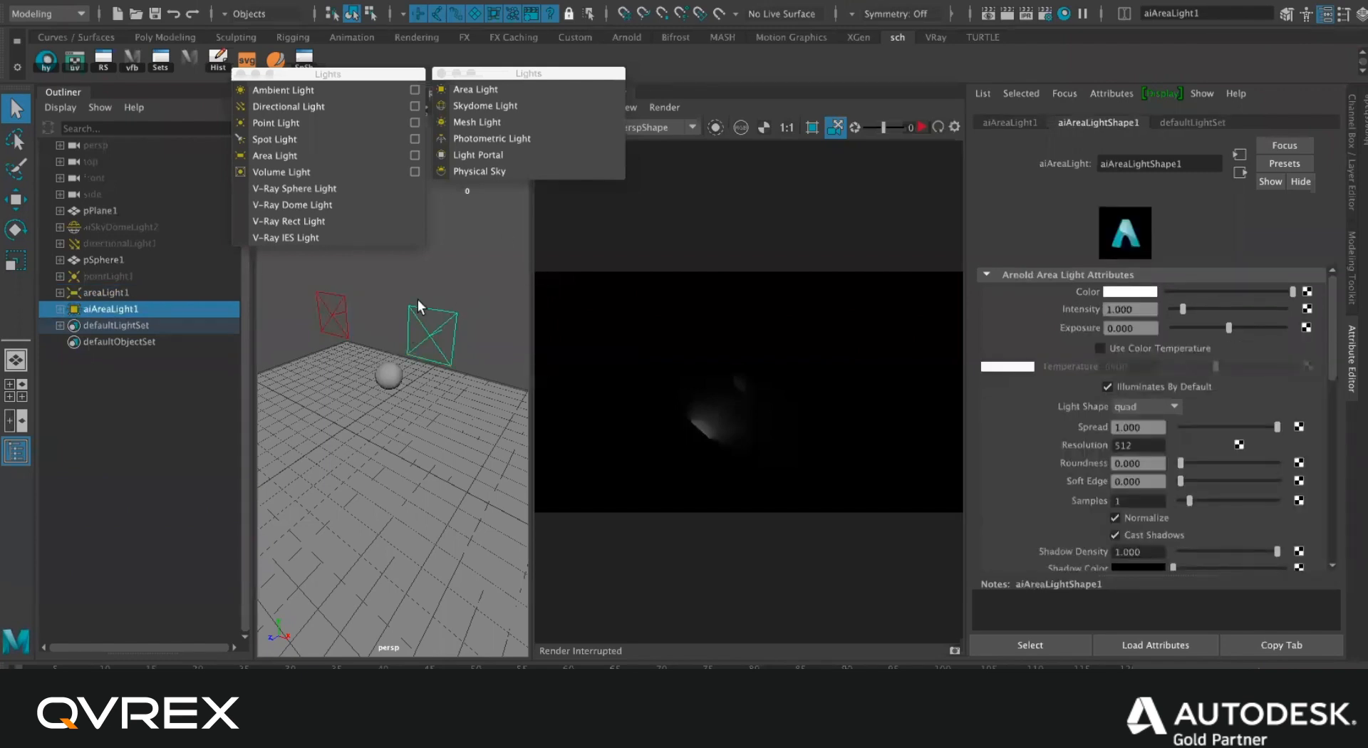
click(346, 315)
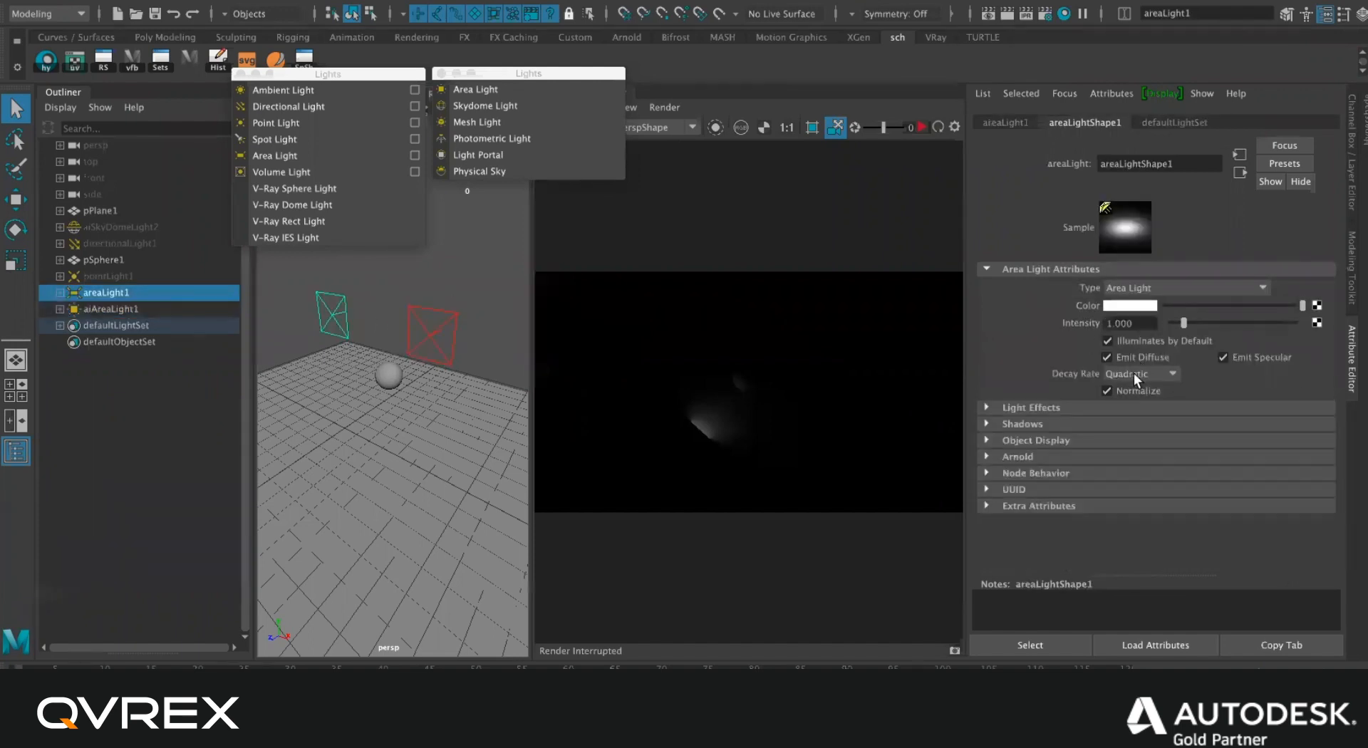
click(422, 323)
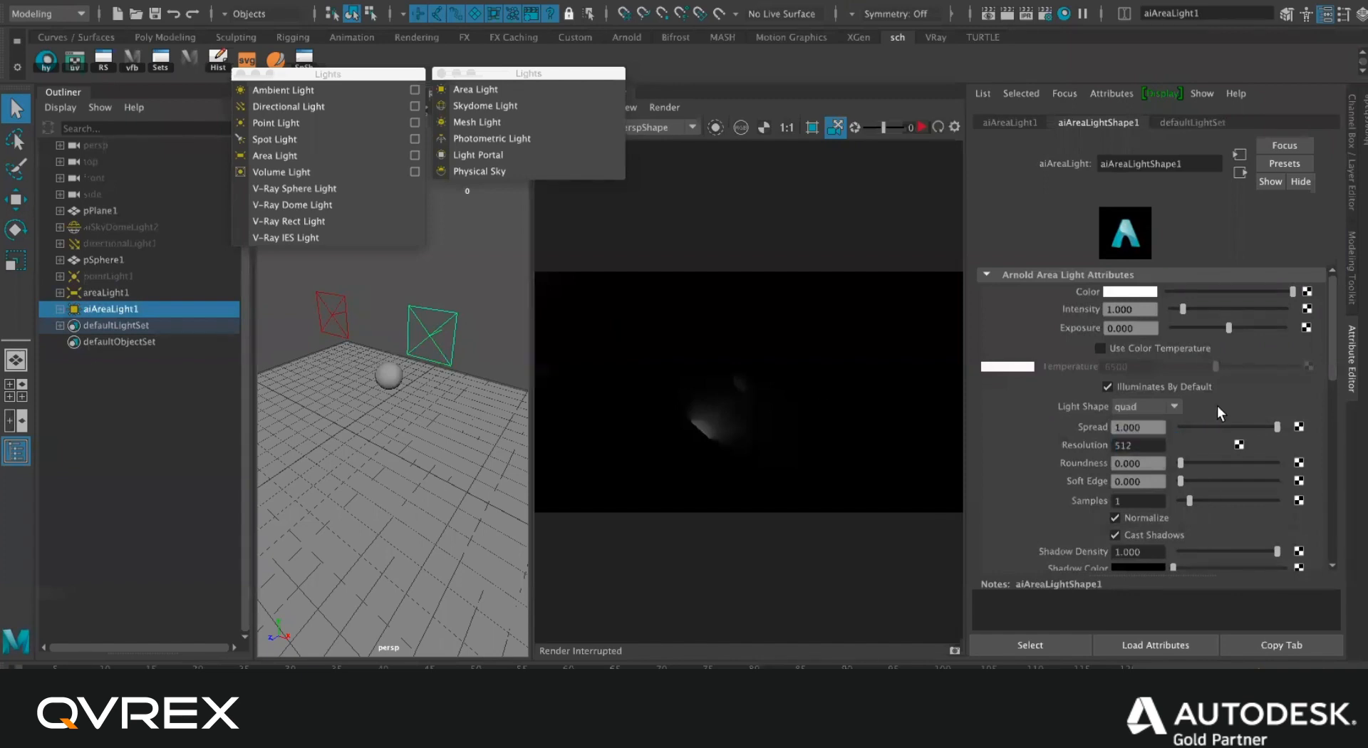
click(1115, 519)
click(345, 312)
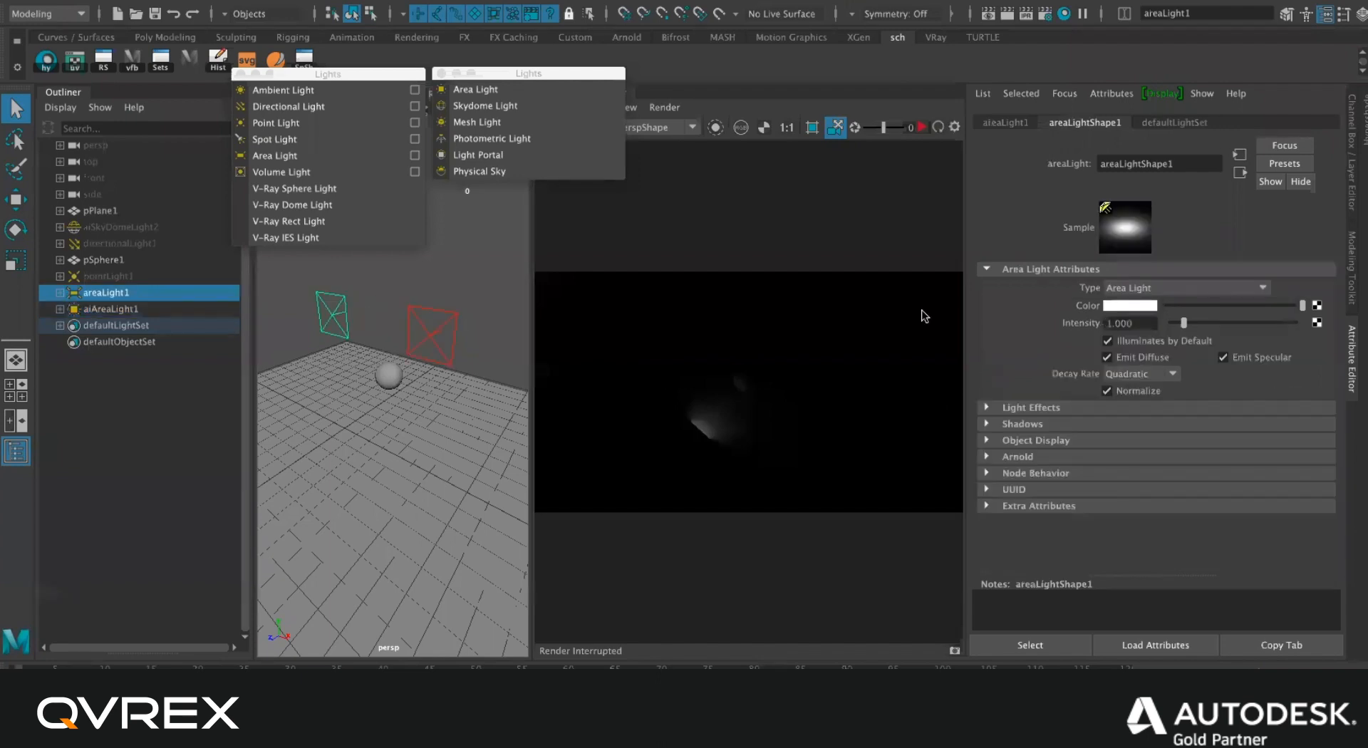
Examine the Maya area light's Decay Rate choices and its Shadows and Arnold attributes.
click(1149, 372)
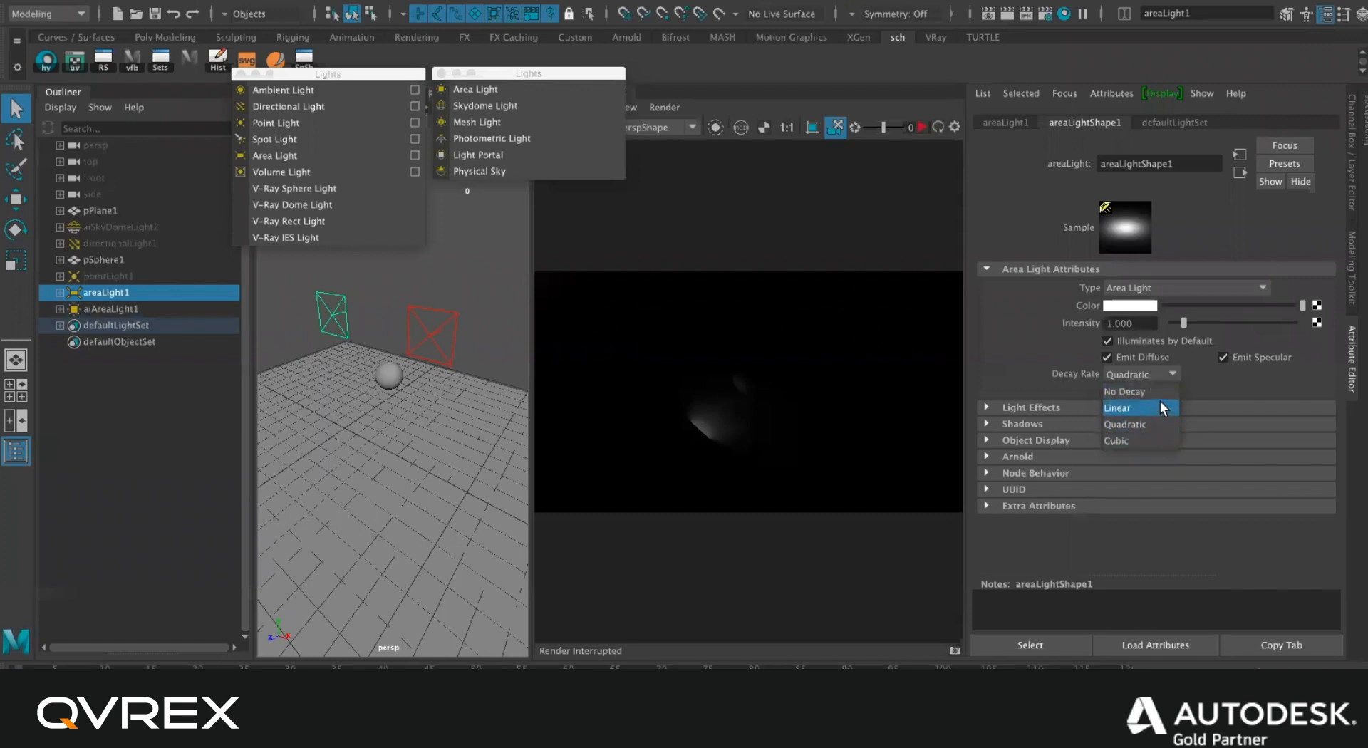
click(1170, 373)
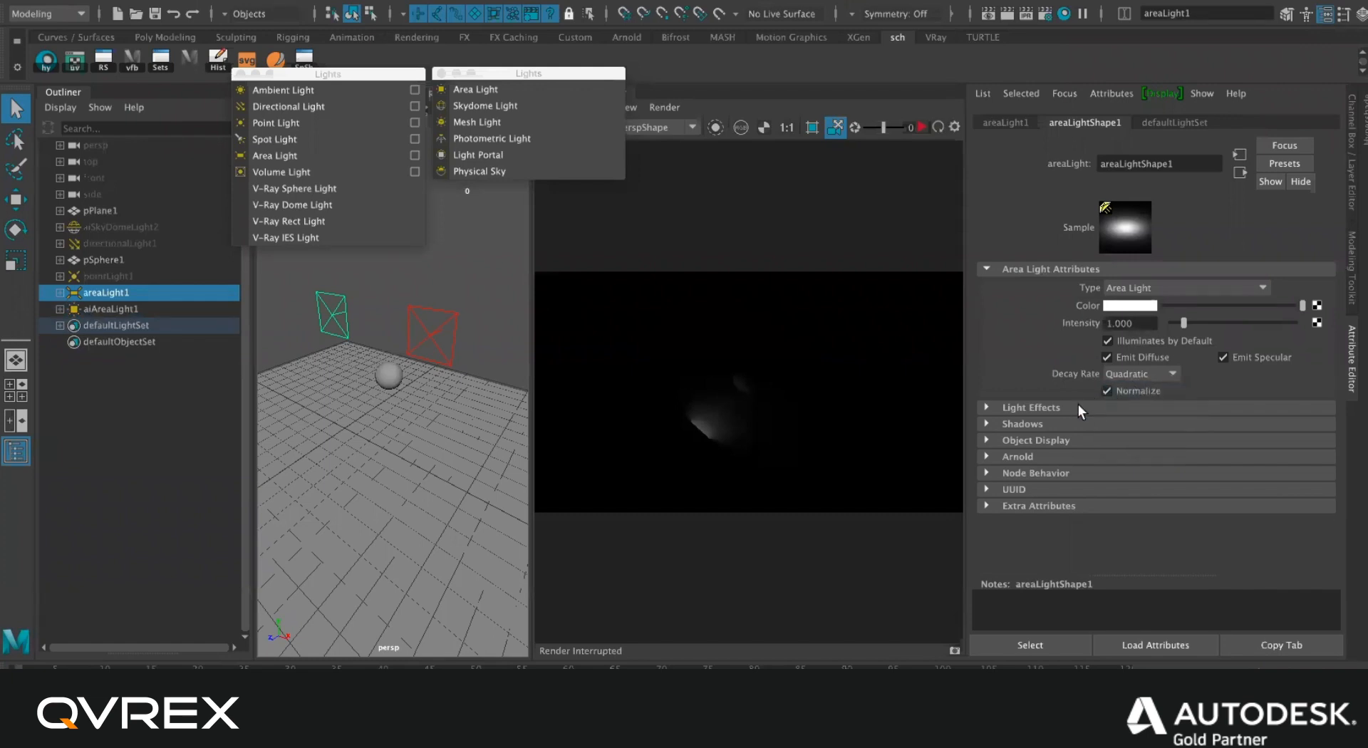
click(1060, 425)
scroll(1059, 423, down, 1)
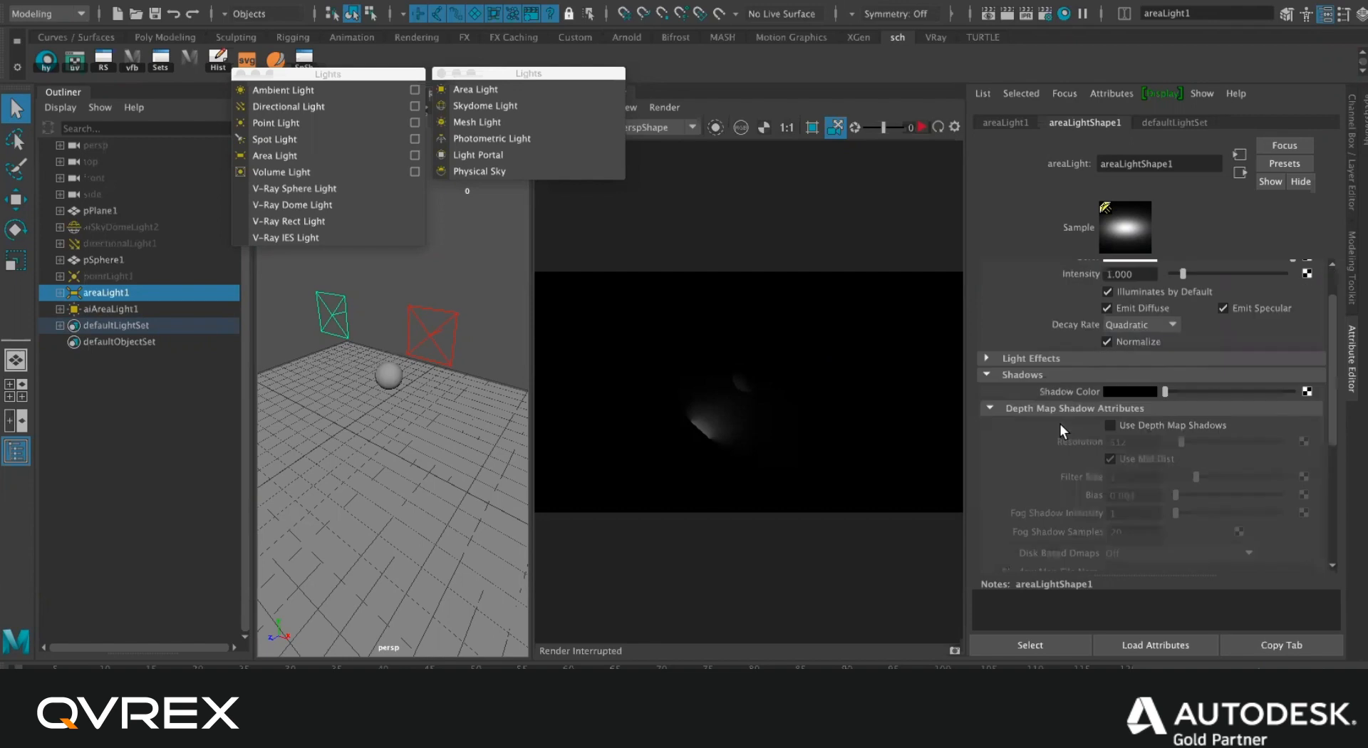
click(1035, 375)
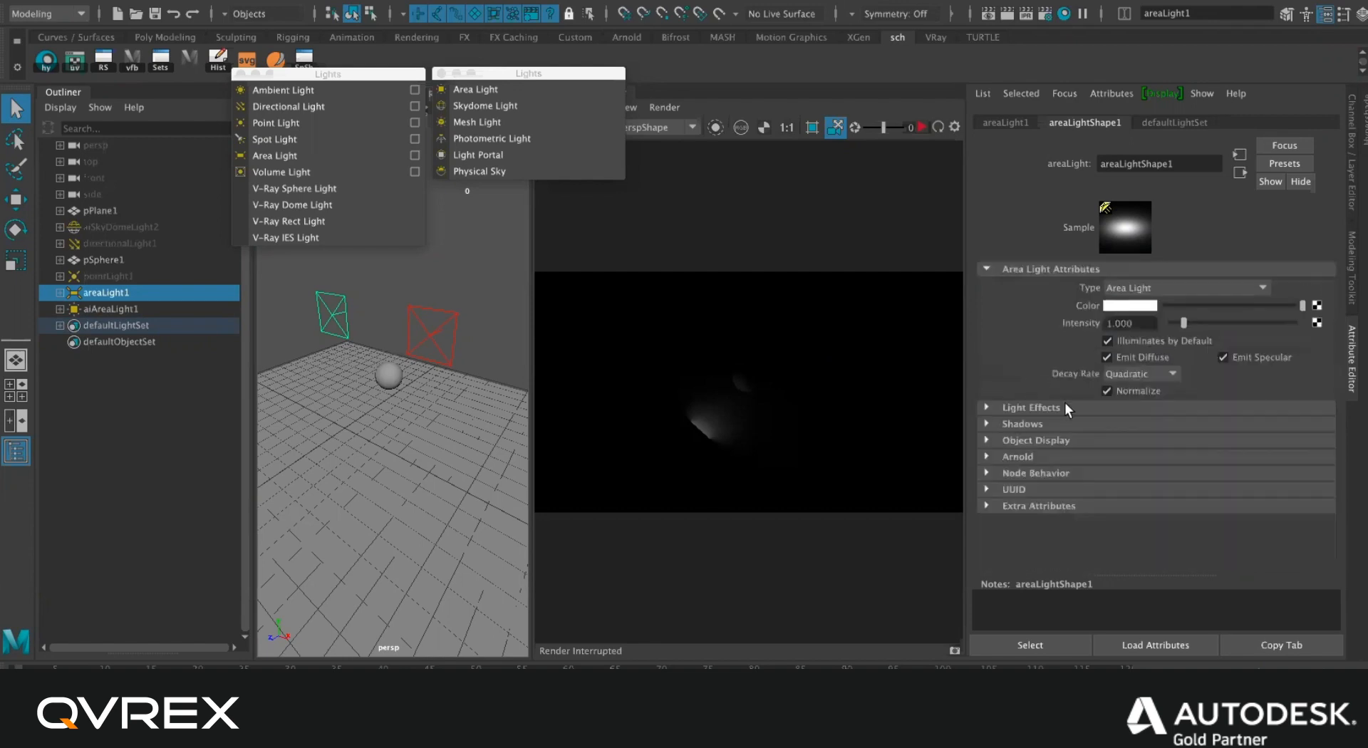
click(1030, 453)
scroll(1033, 459, down, 4)
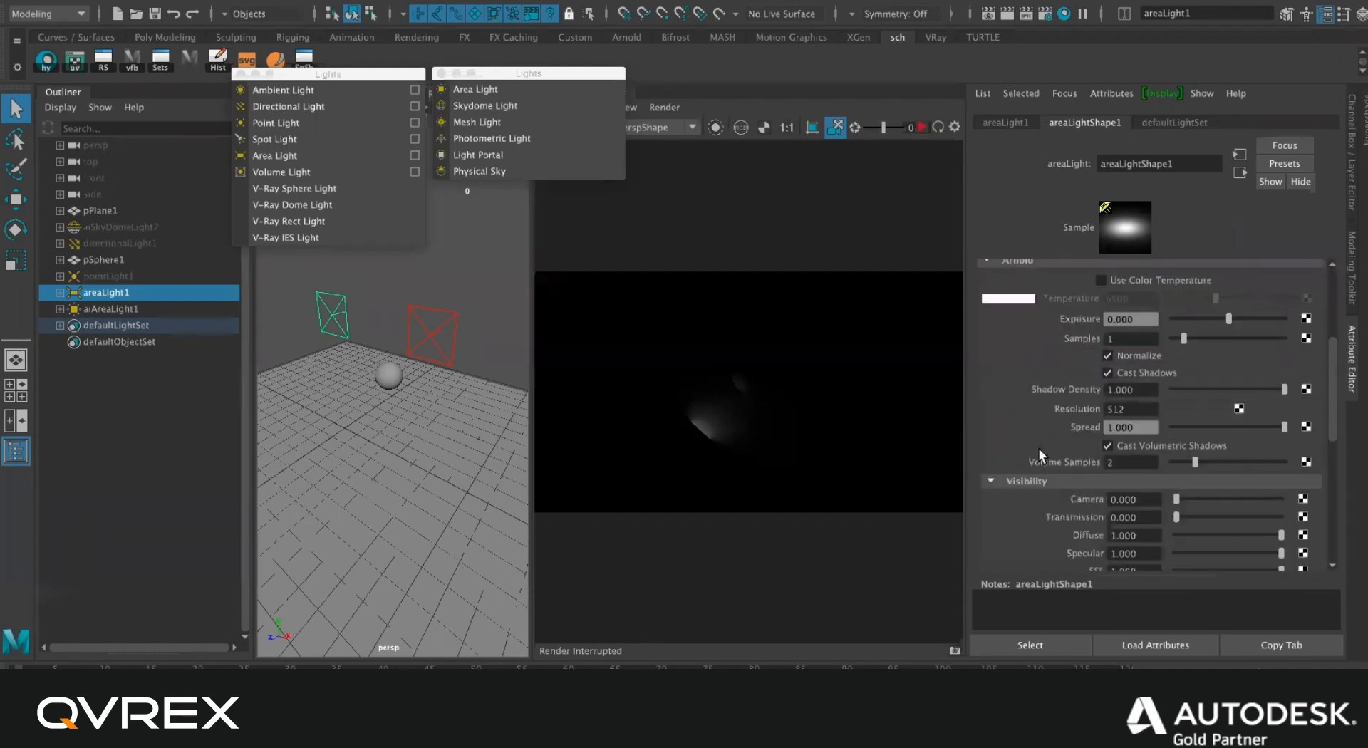
scroll(1039, 448, up, 2)
click(1071, 455)
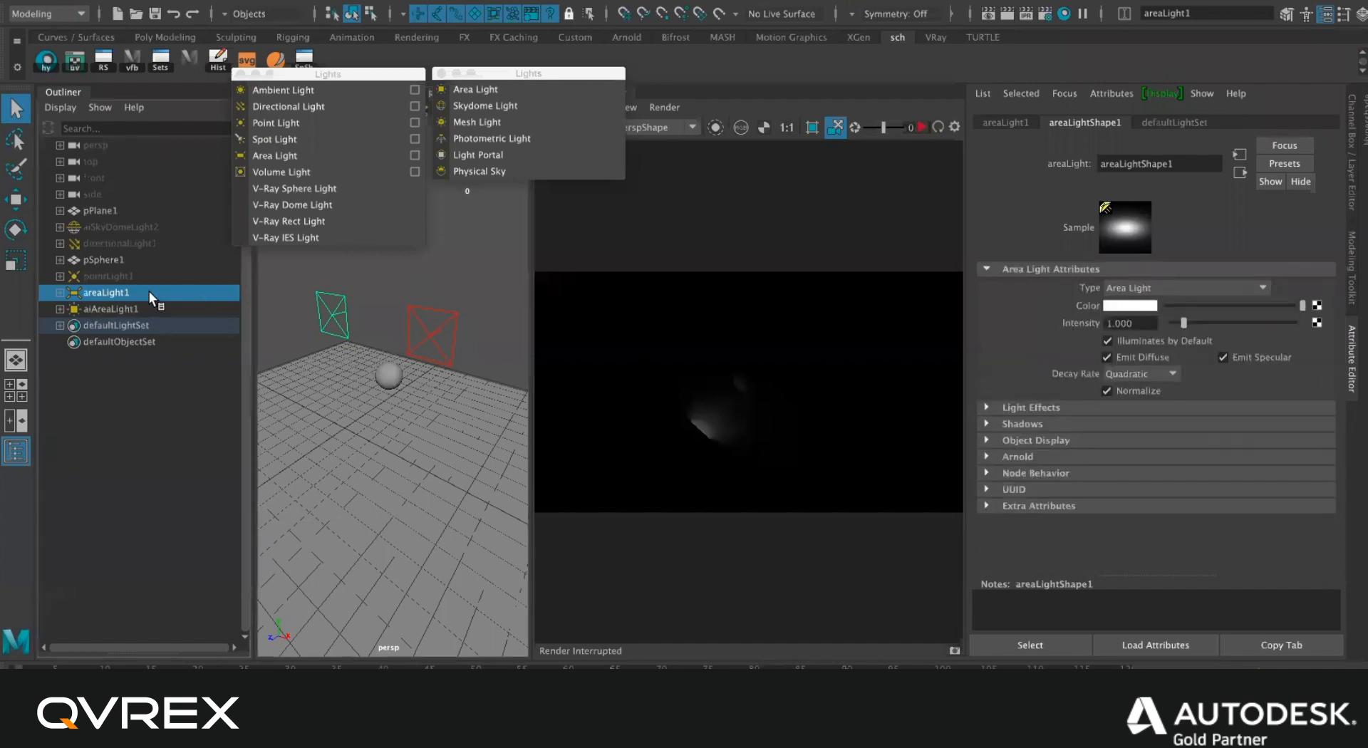
Hide both area lights and add a spot light to the scene.
click(140, 307)
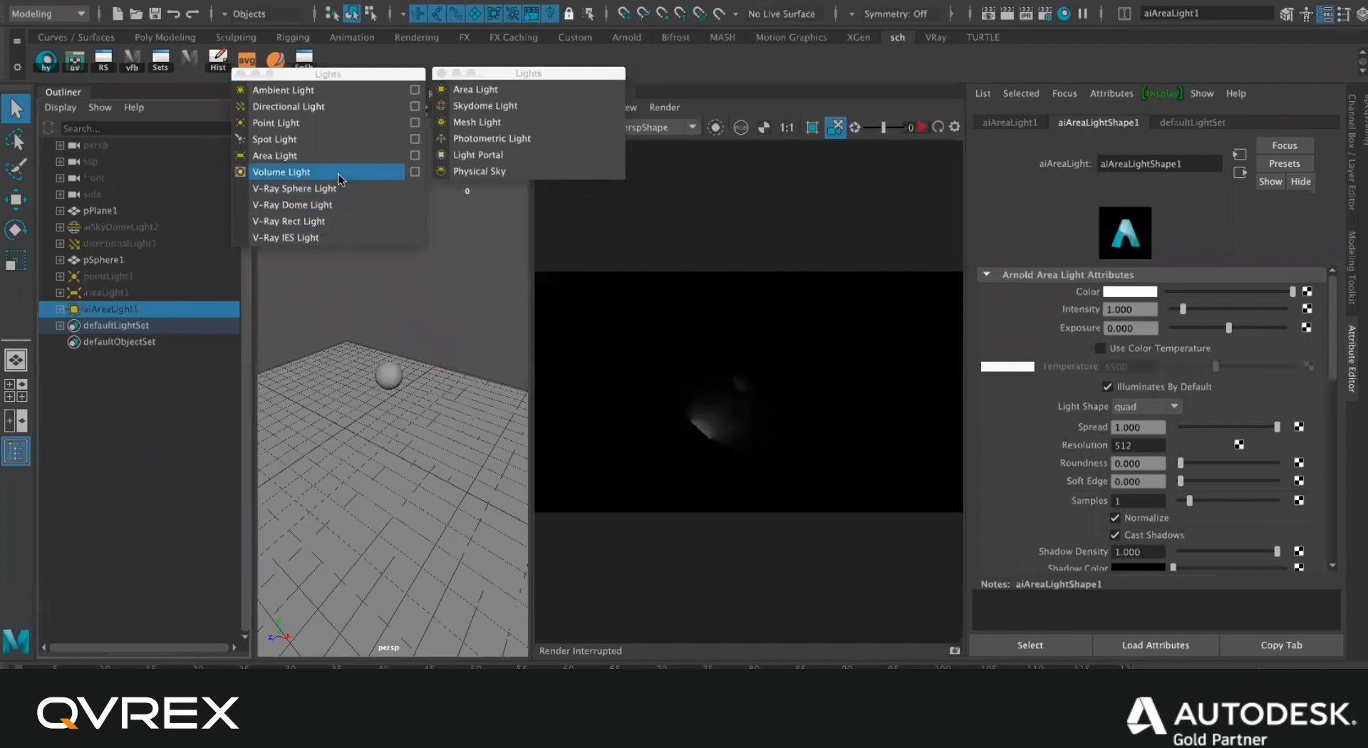
click(323, 141)
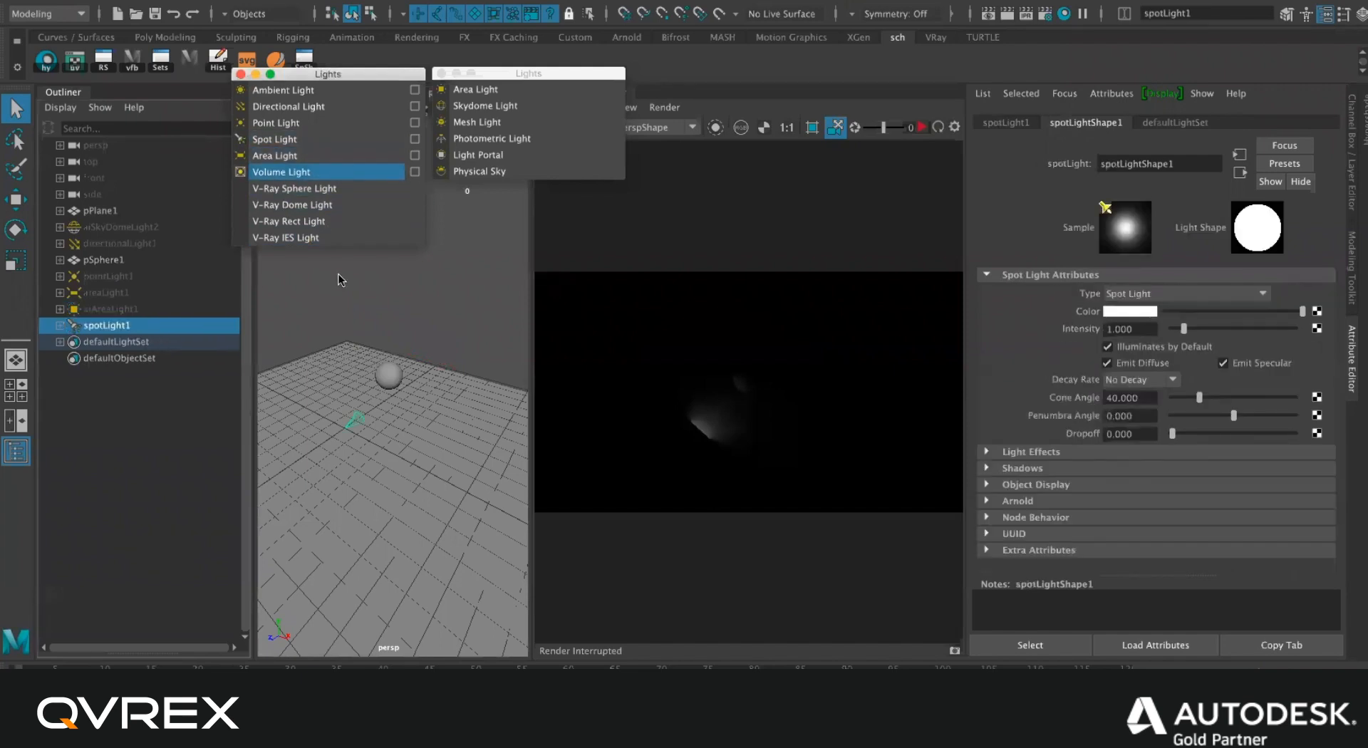
Show the point light in place of the spot light, raise it above the plane, and hide it again.
click(139, 291)
click(146, 308)
click(148, 278)
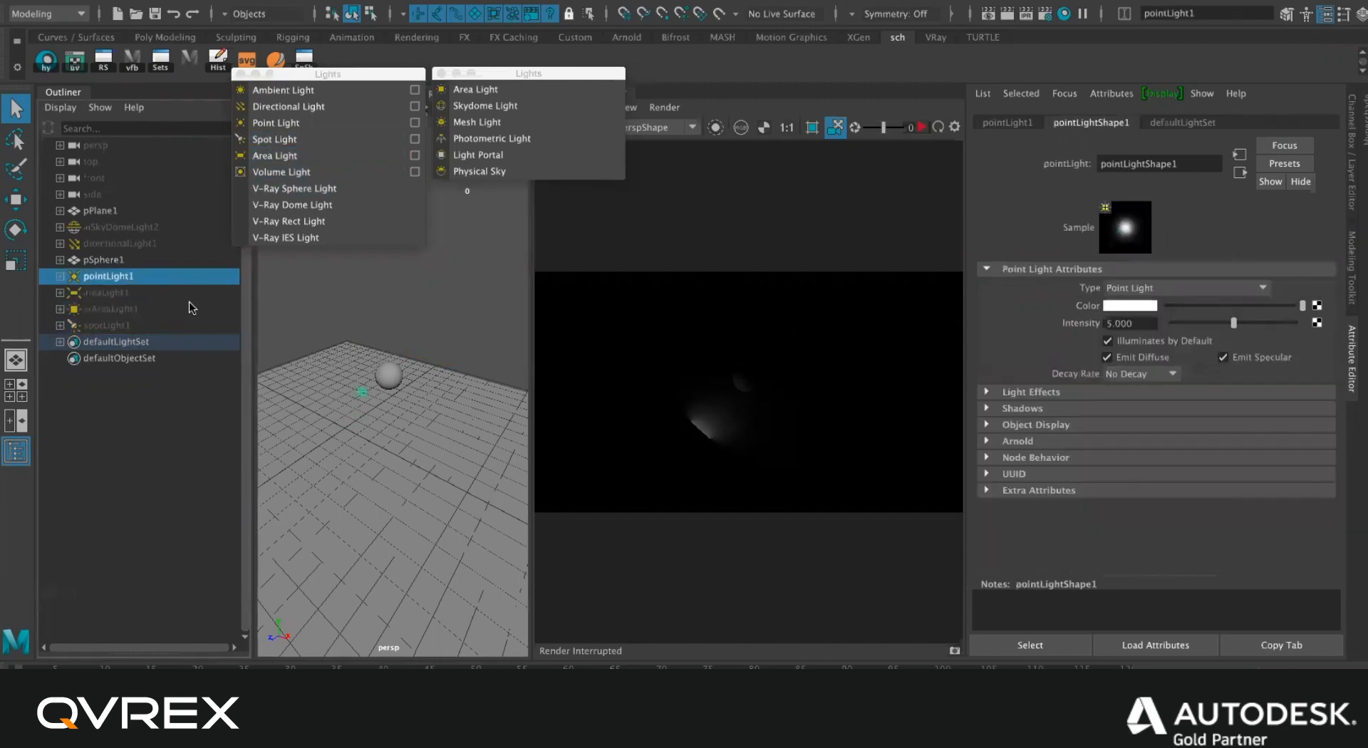
click(383, 413)
click(362, 390)
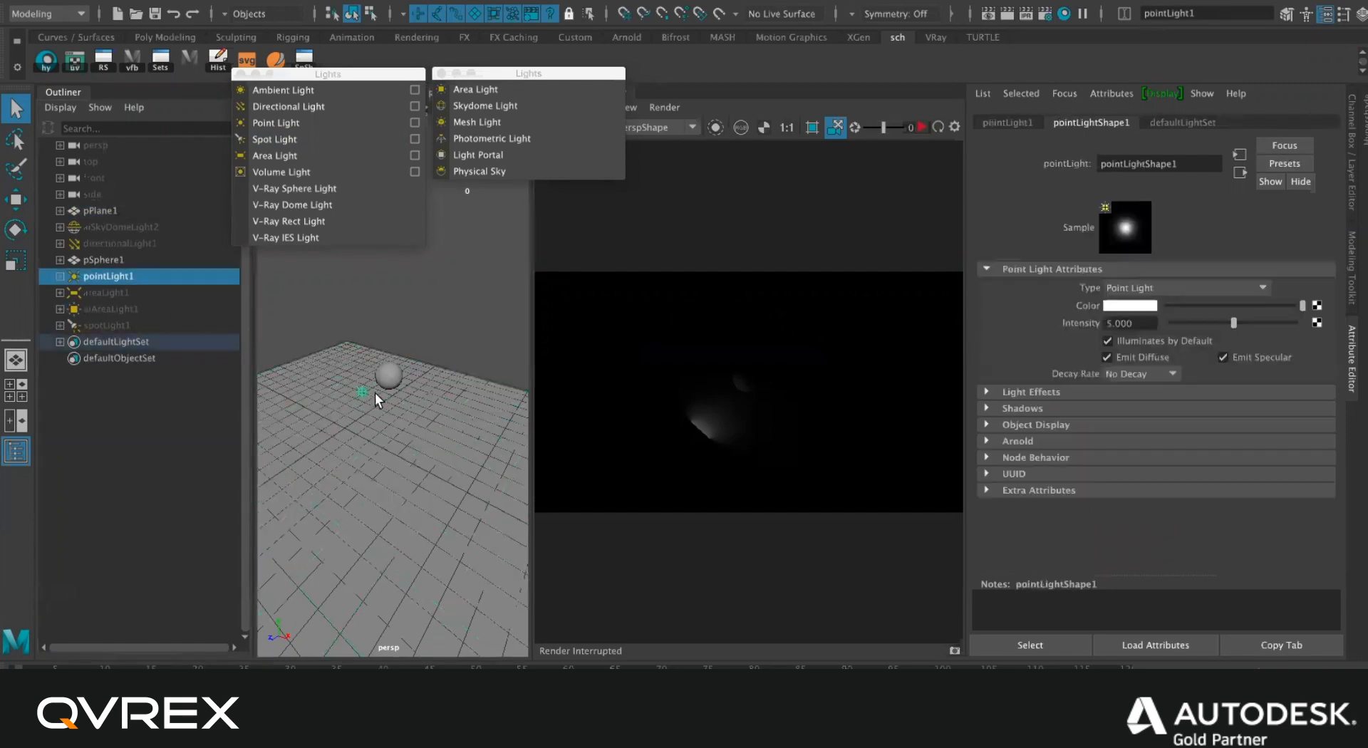
key(w)
drag(356, 288, 389, 279)
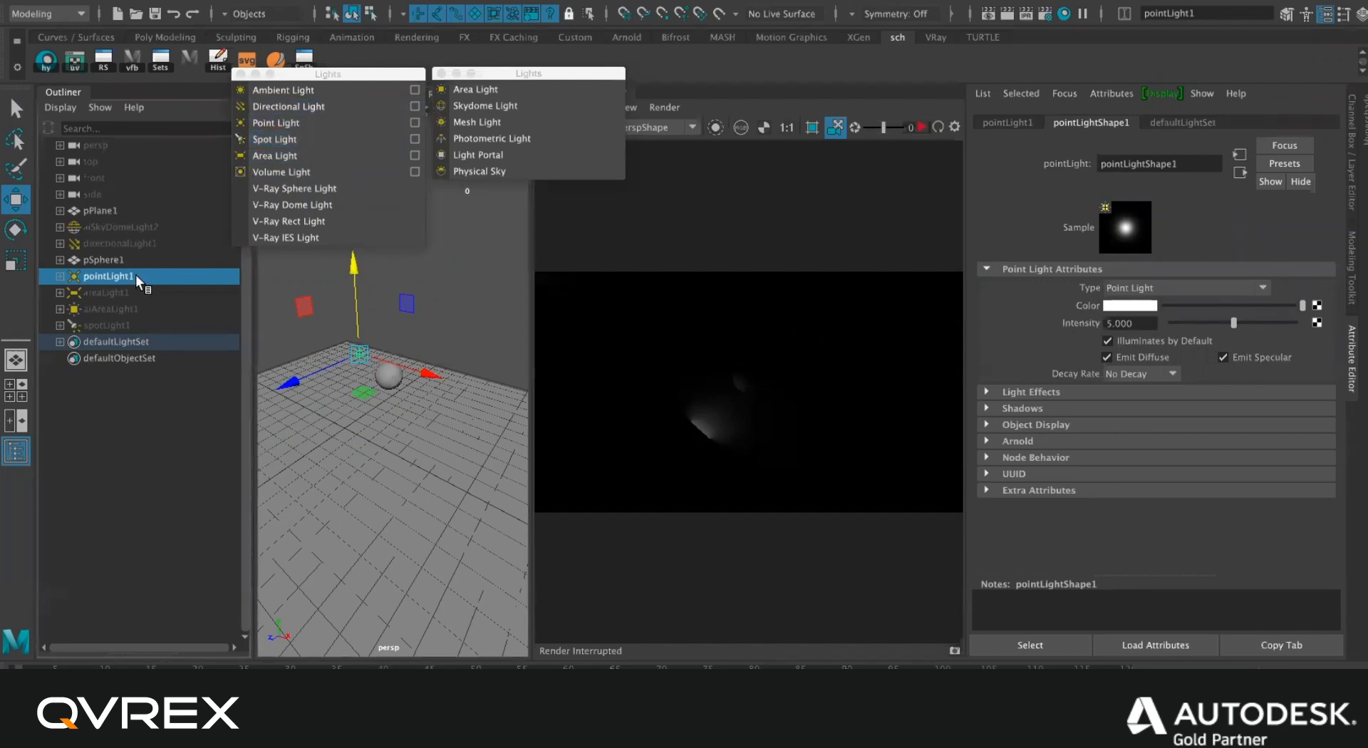
key(ctrl+h)
Show the spot light and raise it above the plane.
click(134, 324)
key(shift+h)
drag(333, 360, 336, 205)
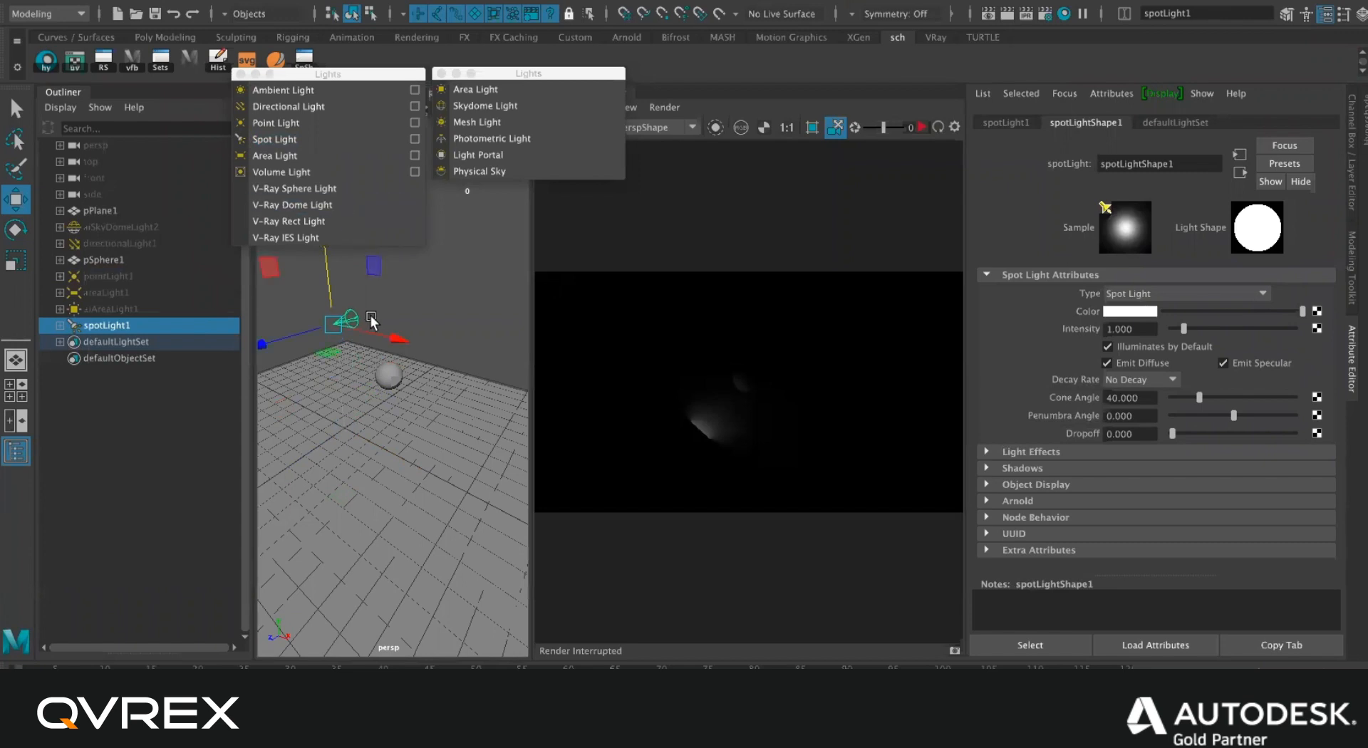
Rotate the spot light so it aims down at the sphere and plane.
key(r)
scroll(348, 323, down, 5)
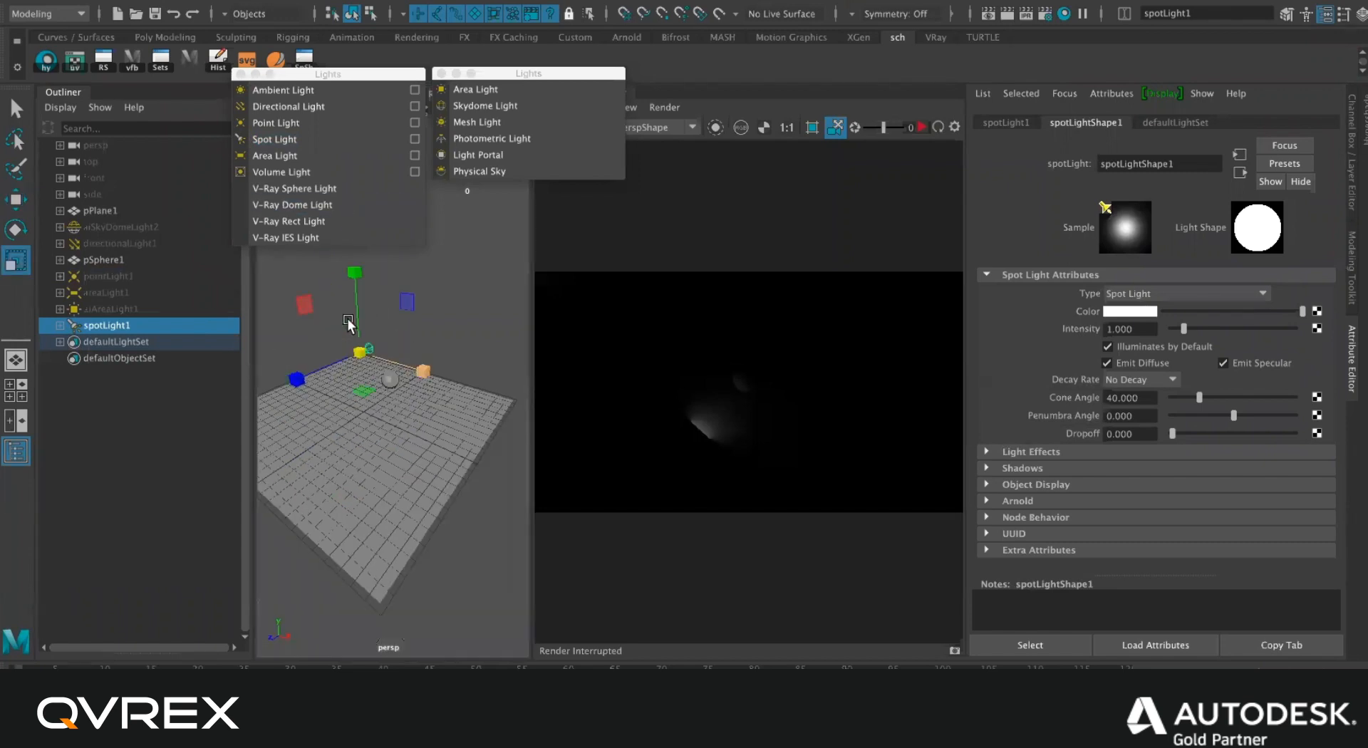
alt+drag(381, 342, 362, 335)
scroll(436, 352, up, 5)
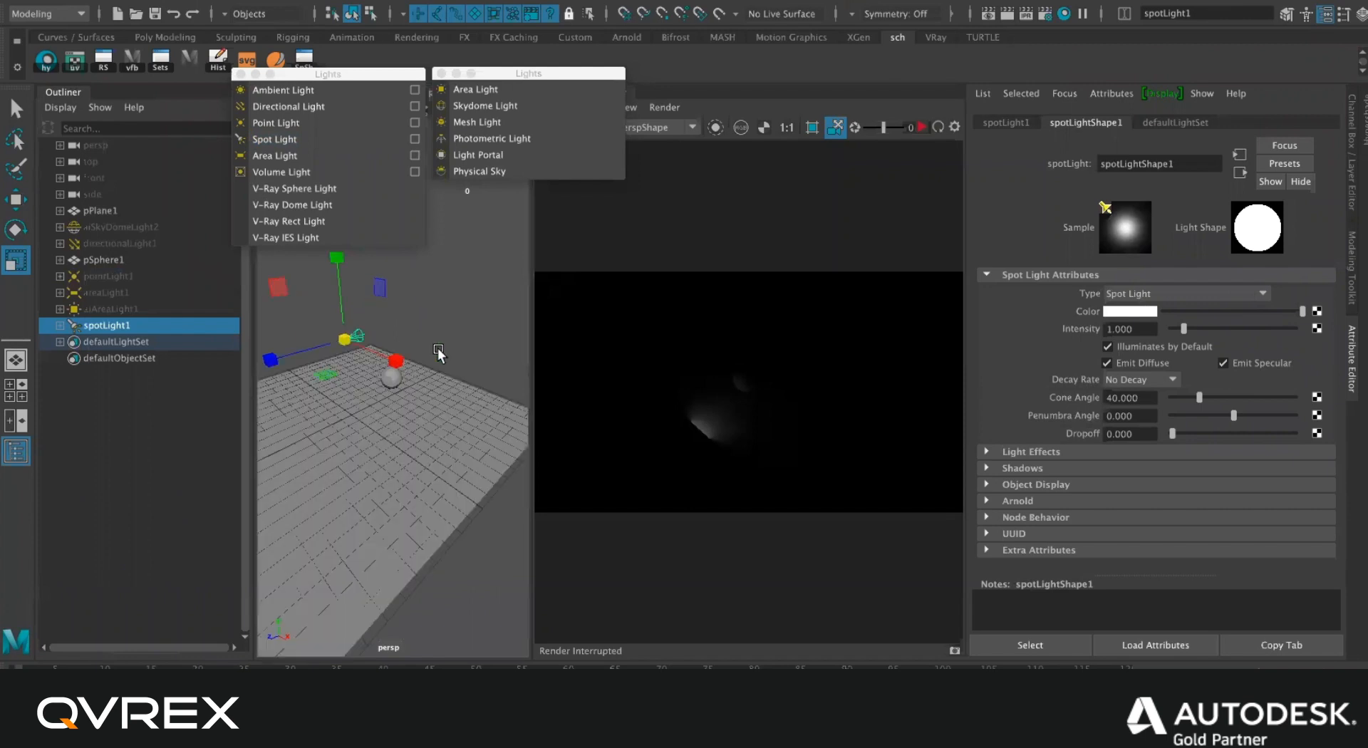
key(e)
drag(282, 291, 327, 245)
scroll(437, 264, up, 5)
Start the Arnold render and set the spot light's Intensity to 5, 10 and finally 30.
click(920, 128)
drag(1149, 331, 1062, 338)
text(5)
key(Return)
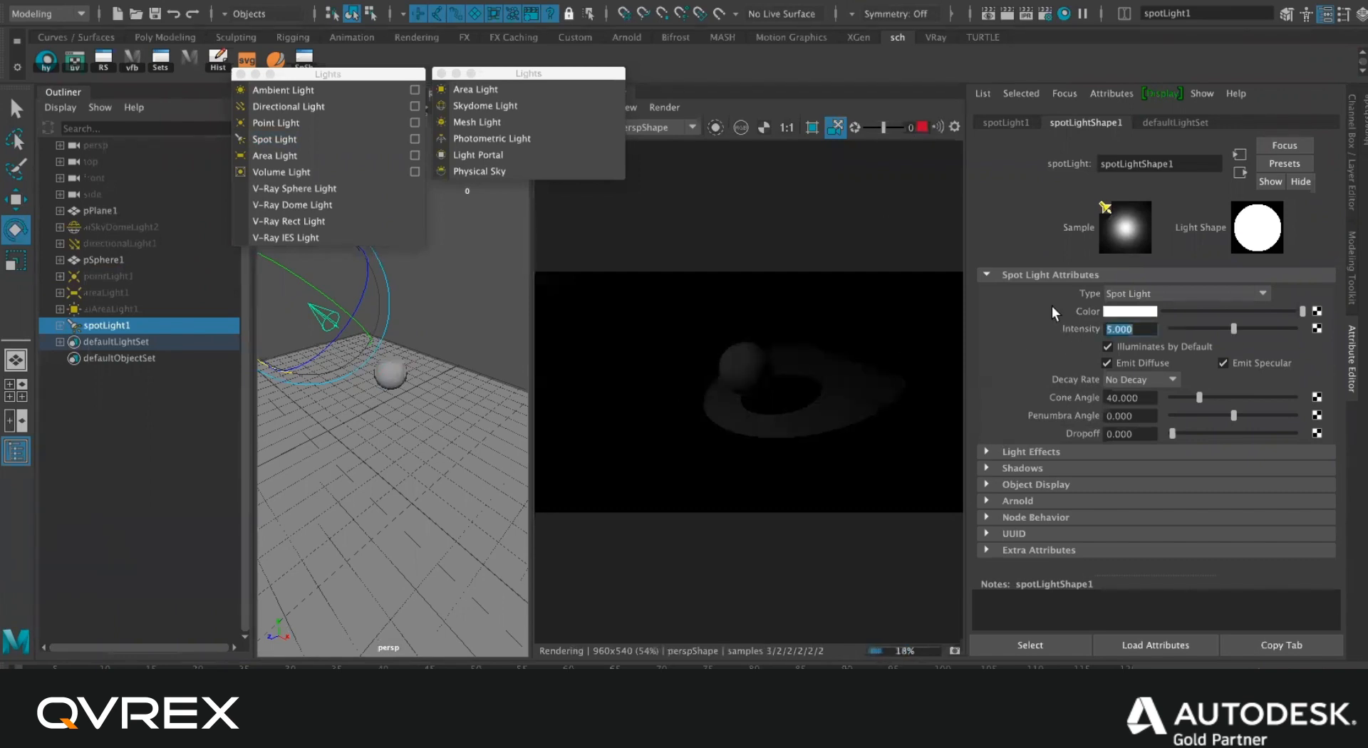
double_click(1139, 330)
text(10)
key(Return)
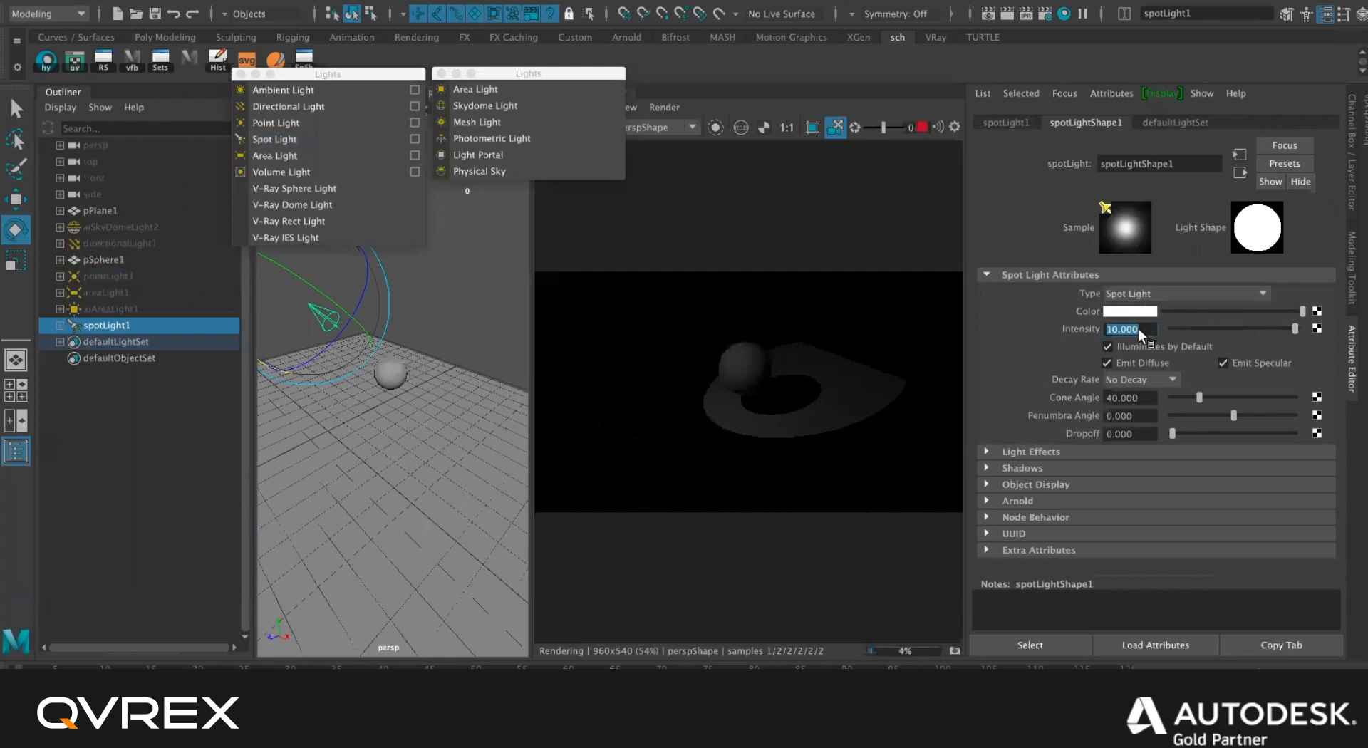
text(30)
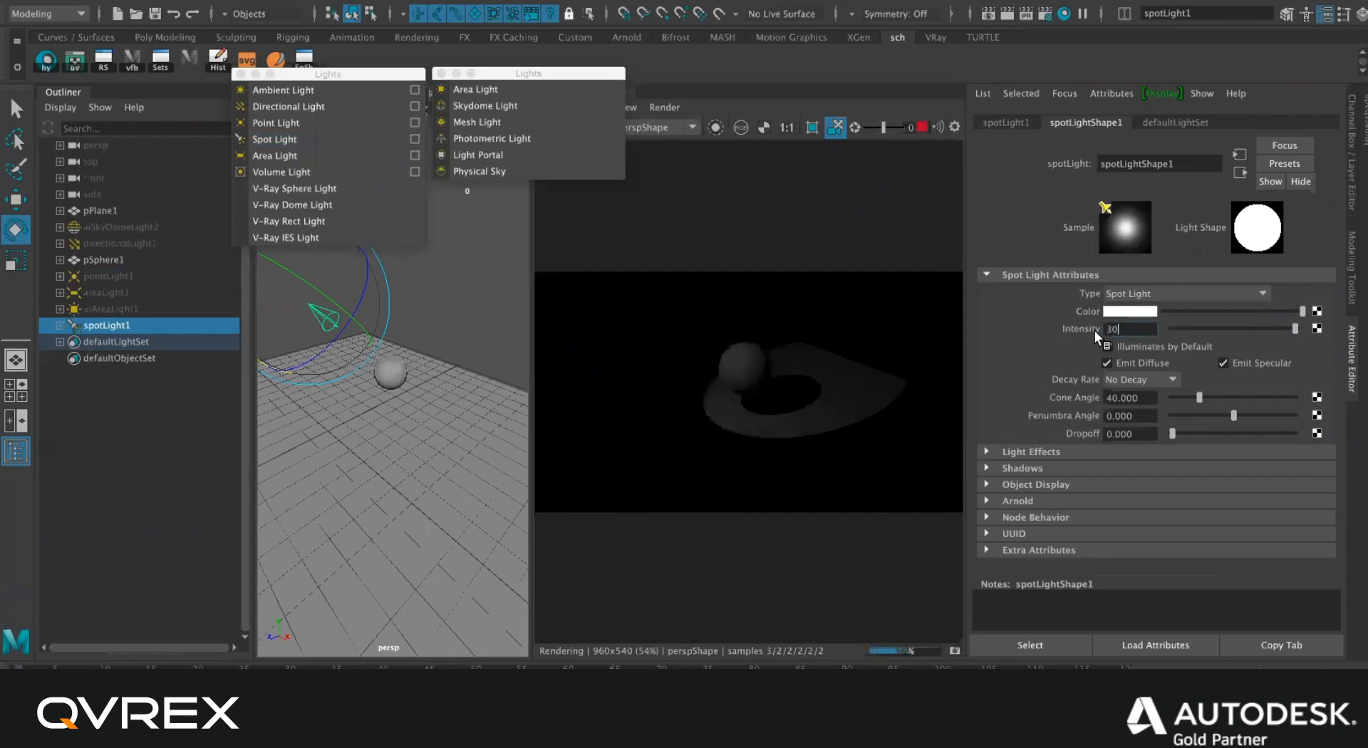
key(Return)
Widen the spot light's Cone Angle to about 62.029.
alt+drag(443, 351, 471, 367)
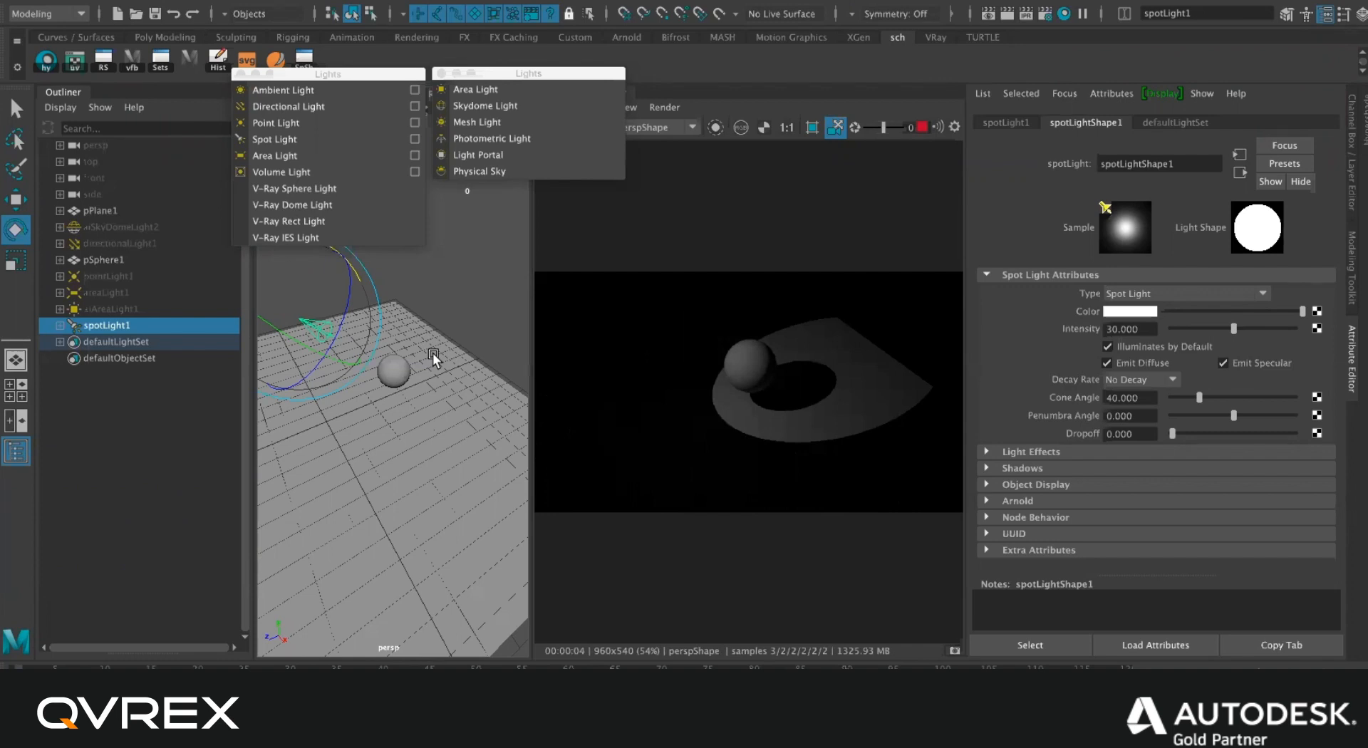
drag(409, 382, 379, 335)
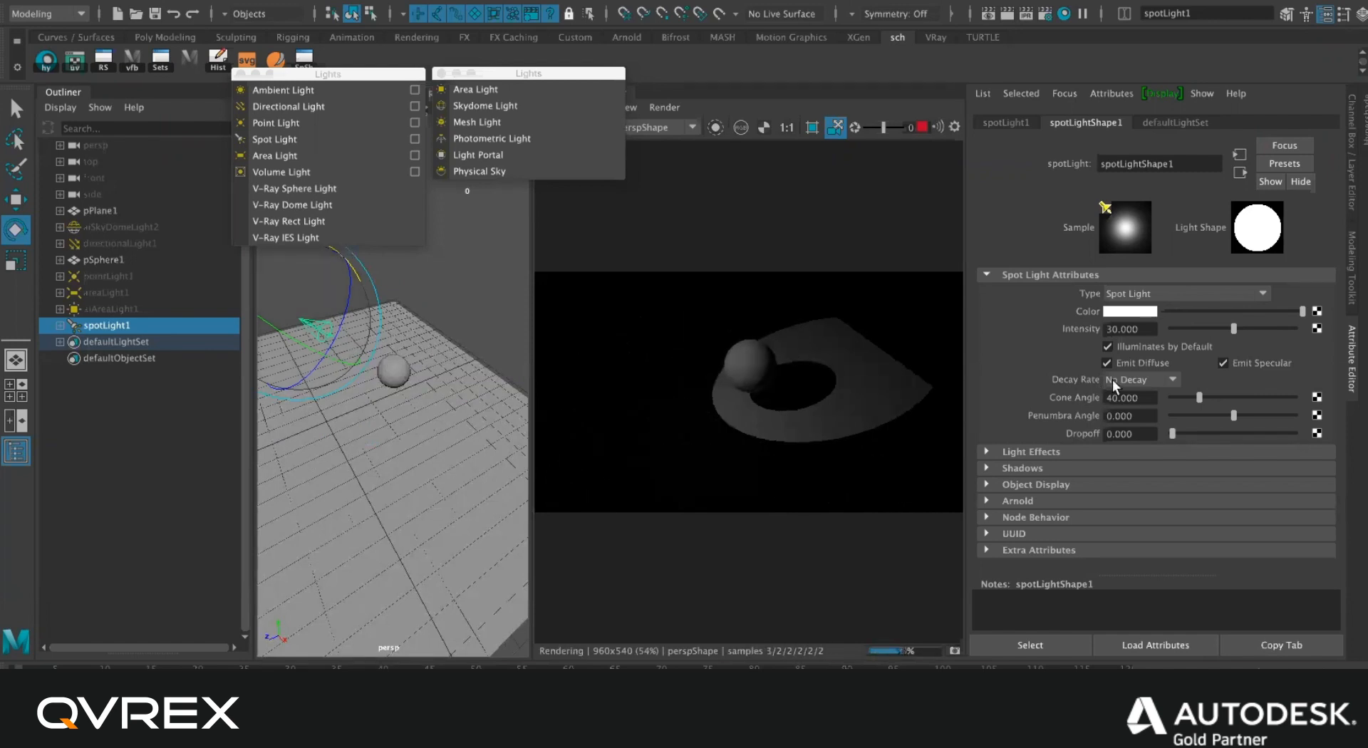
mouse_move(1199, 397)
mouse_down()
mouse_move(1221, 396)
mouse_move(1207, 399)
mouse_up()
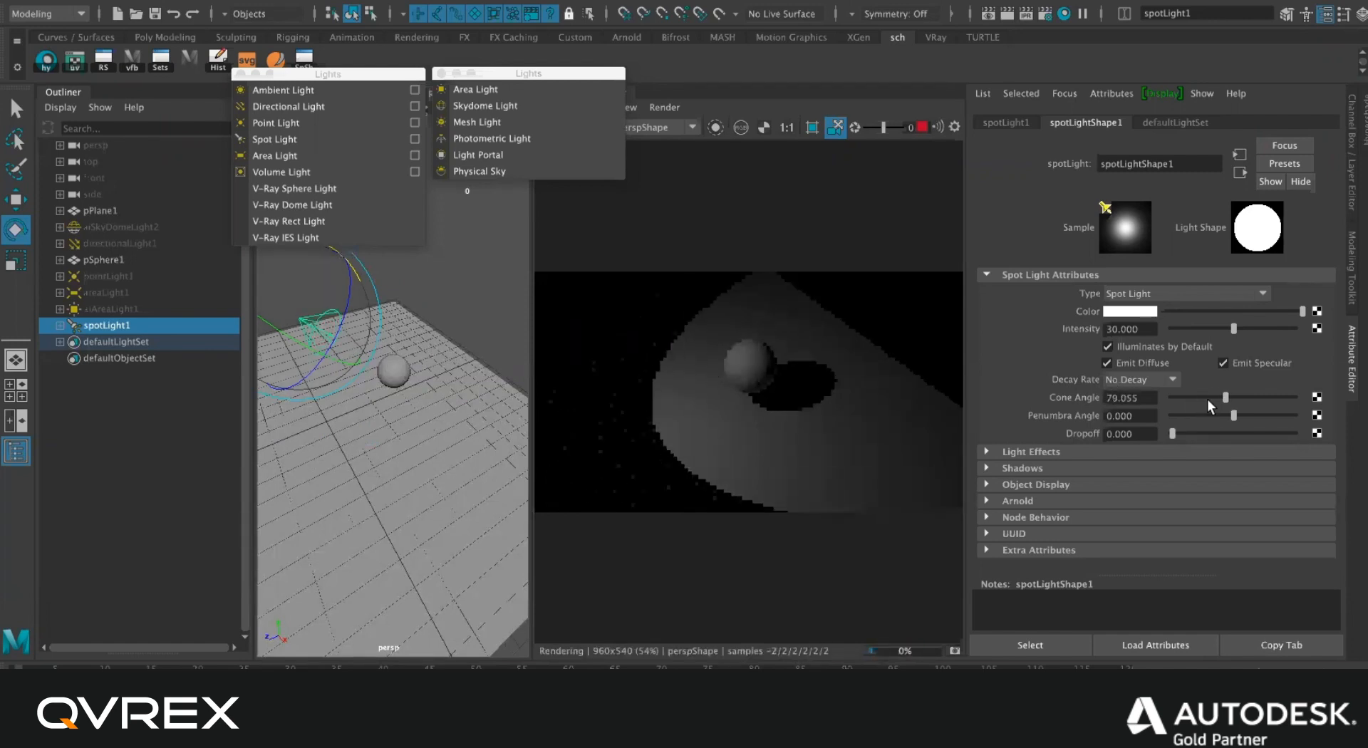
click(1214, 398)
Set the spot light's Penumbra Angle to about 5.811 and its Decay Rate to Quadratic.
click(1248, 416)
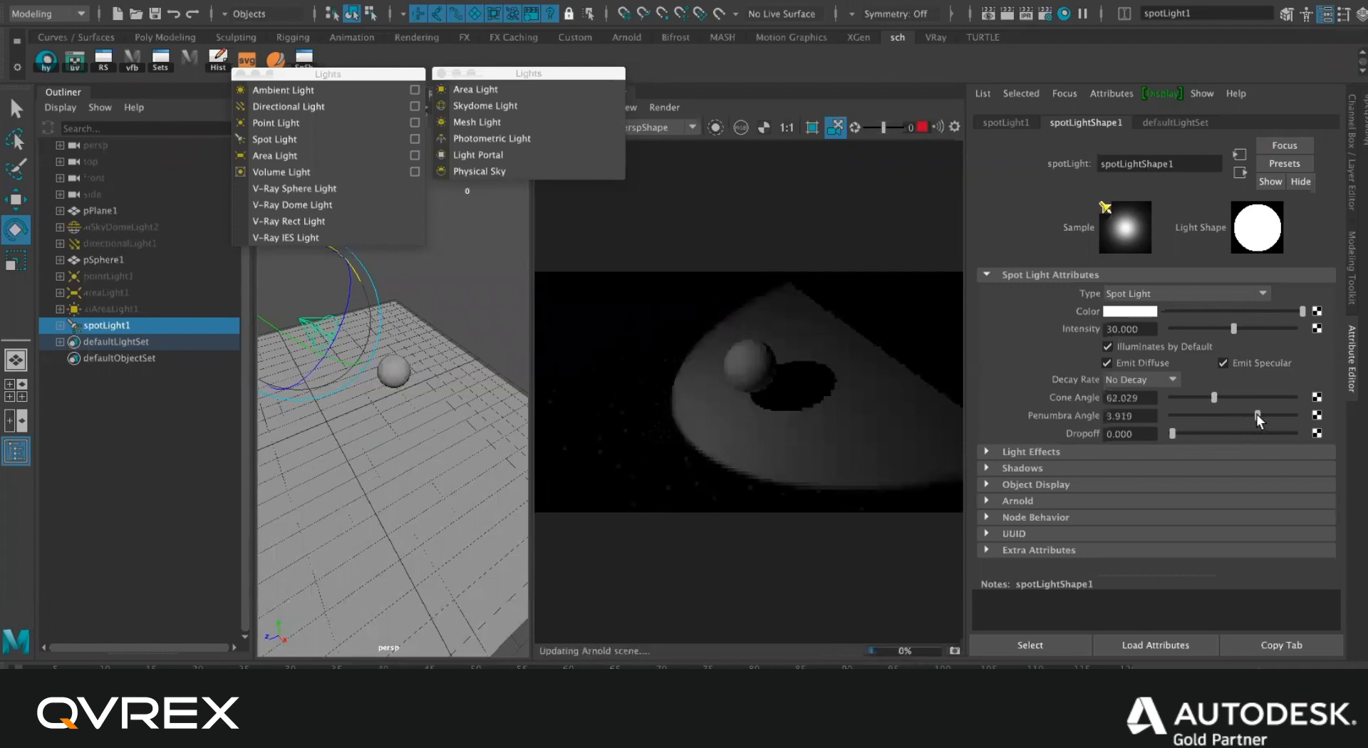
drag(1247, 416, 1290, 416)
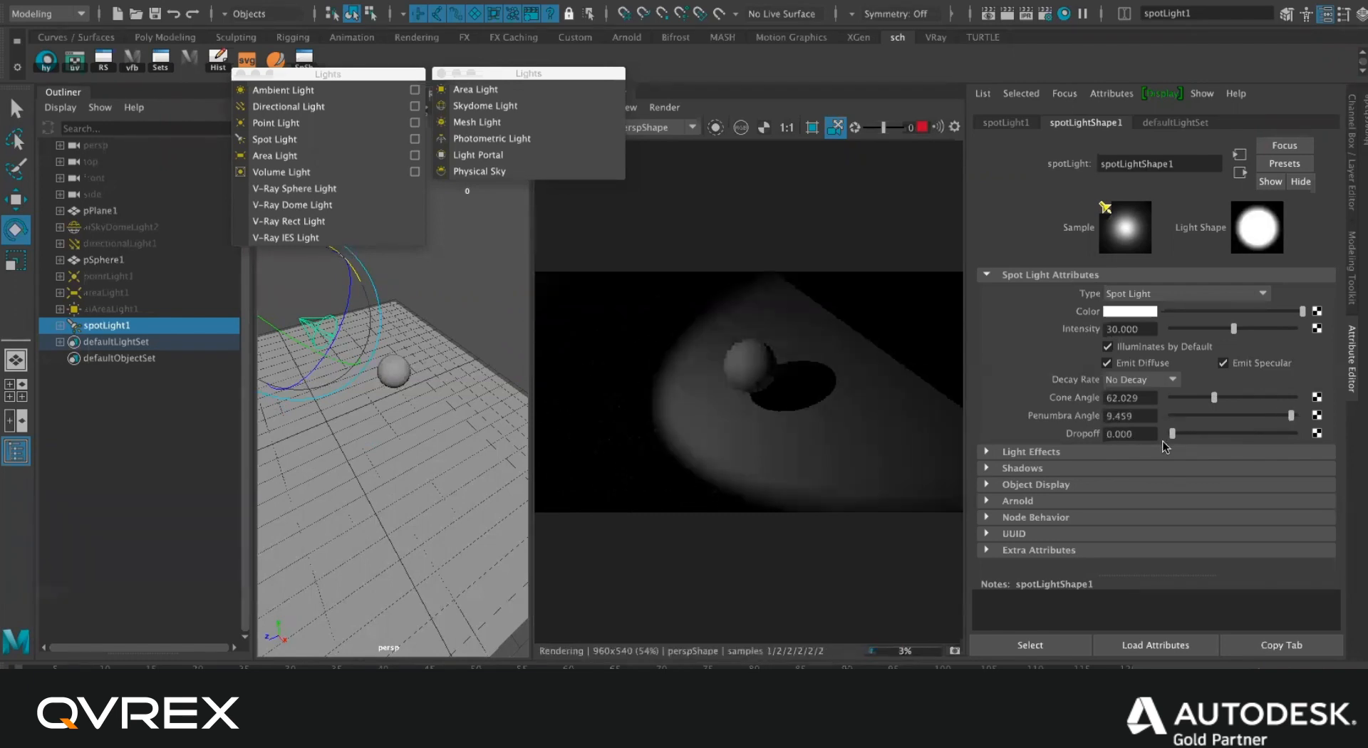
drag(1280, 415, 1269, 415)
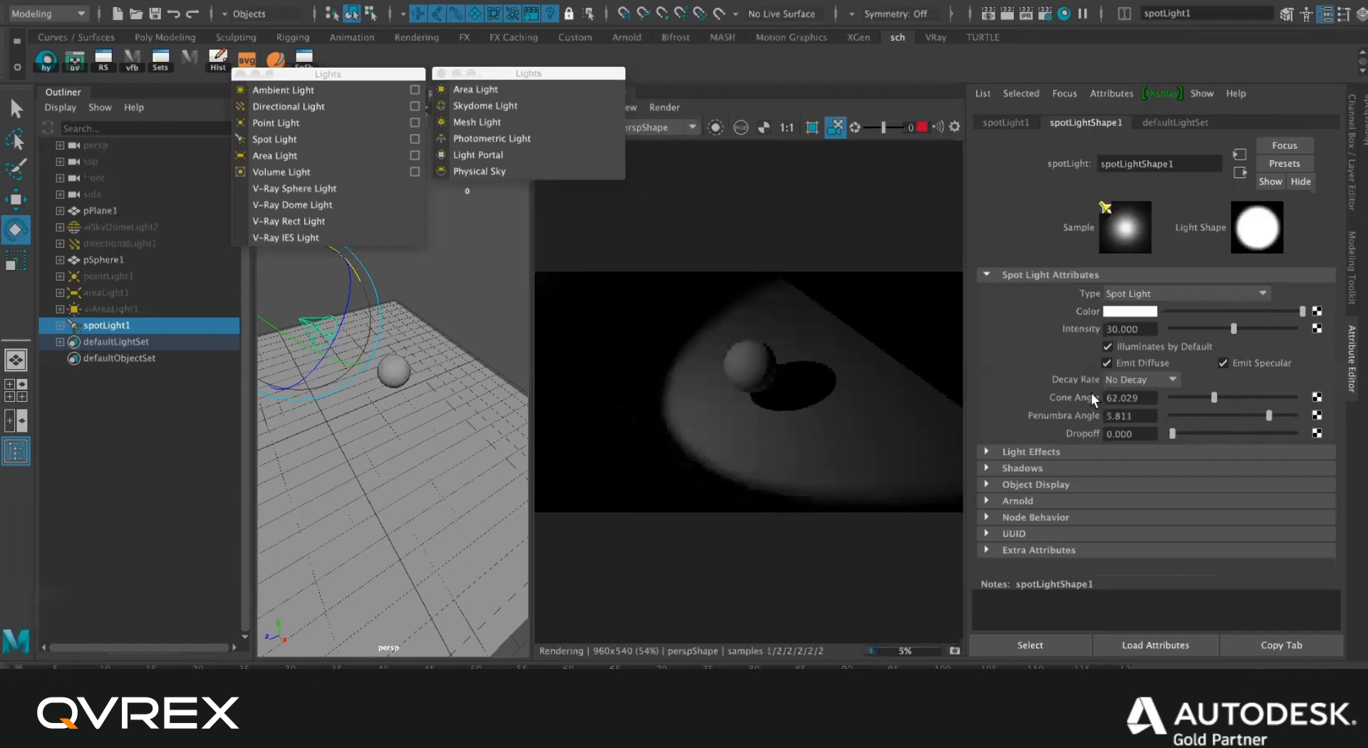
click(1133, 382)
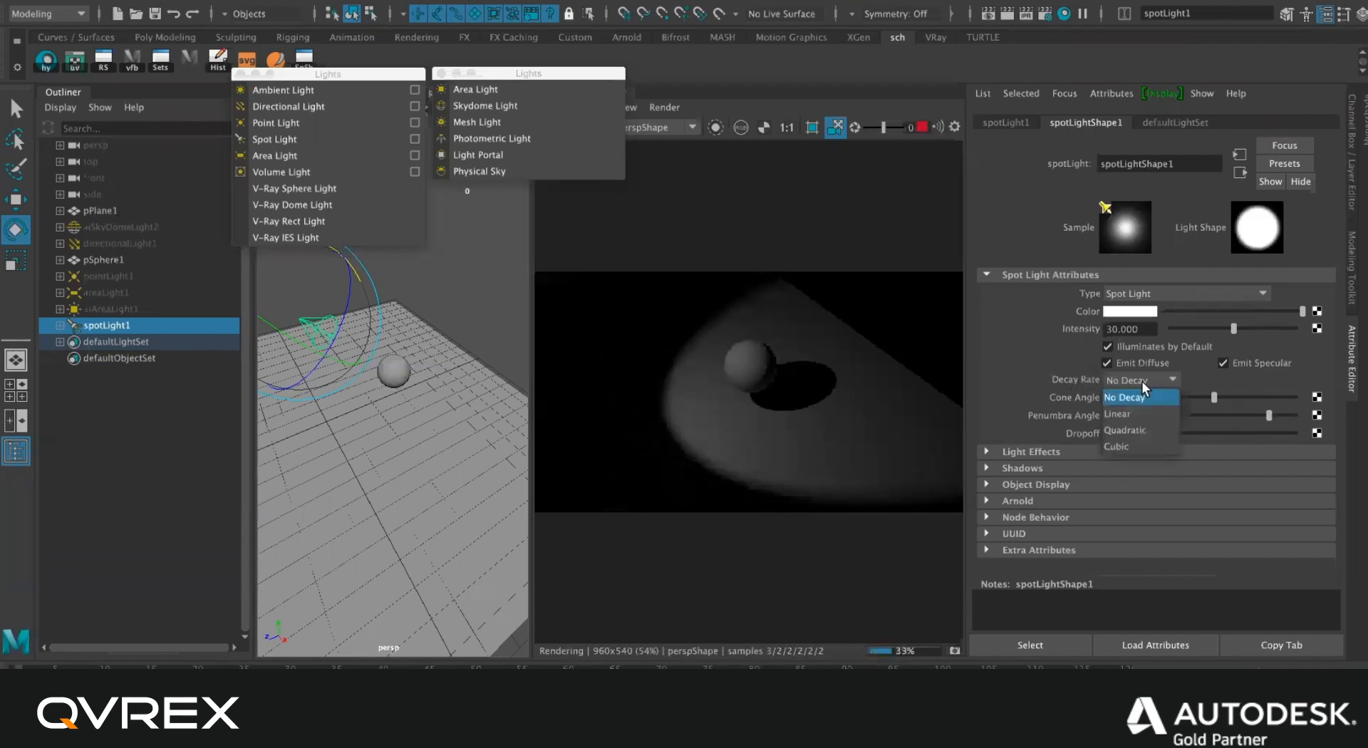
click(1140, 430)
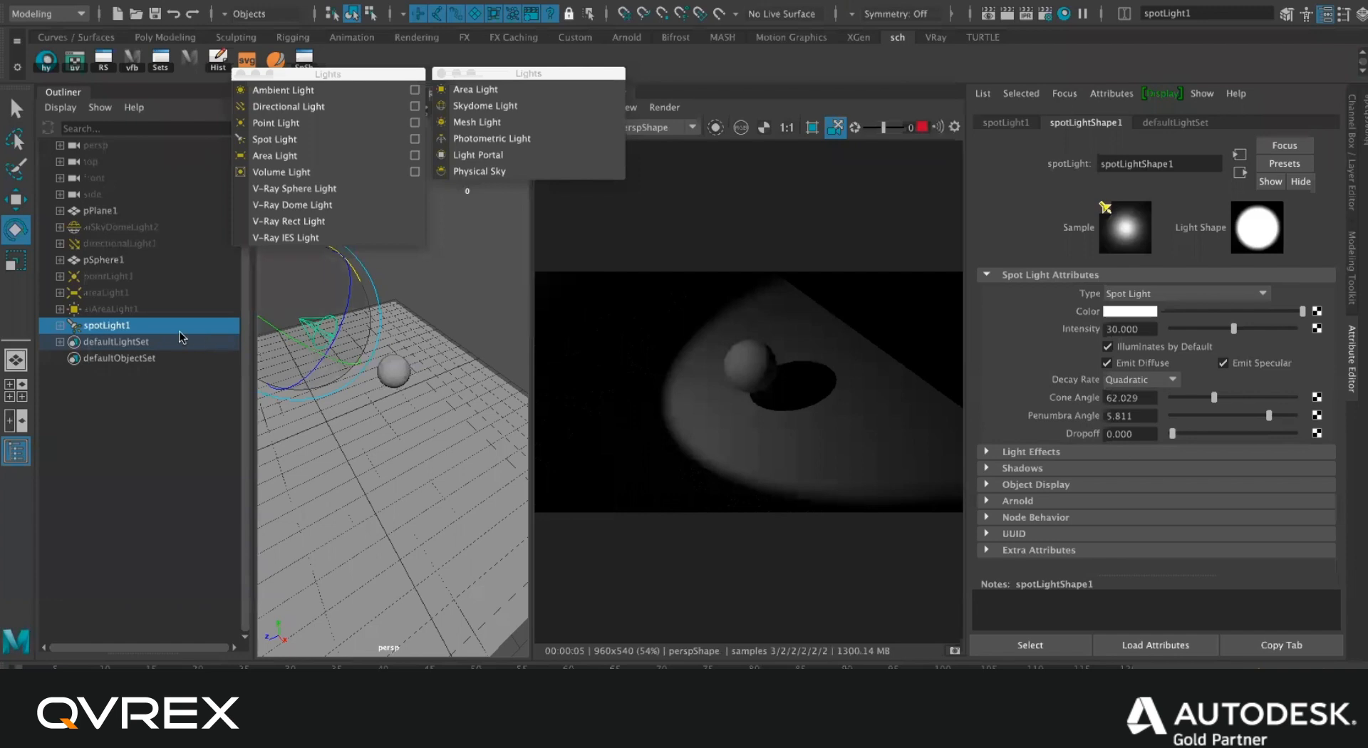
Delete the point, area and spot lights and try to add an Arnold mesh light with nothing selected.
shift+click(141, 276)
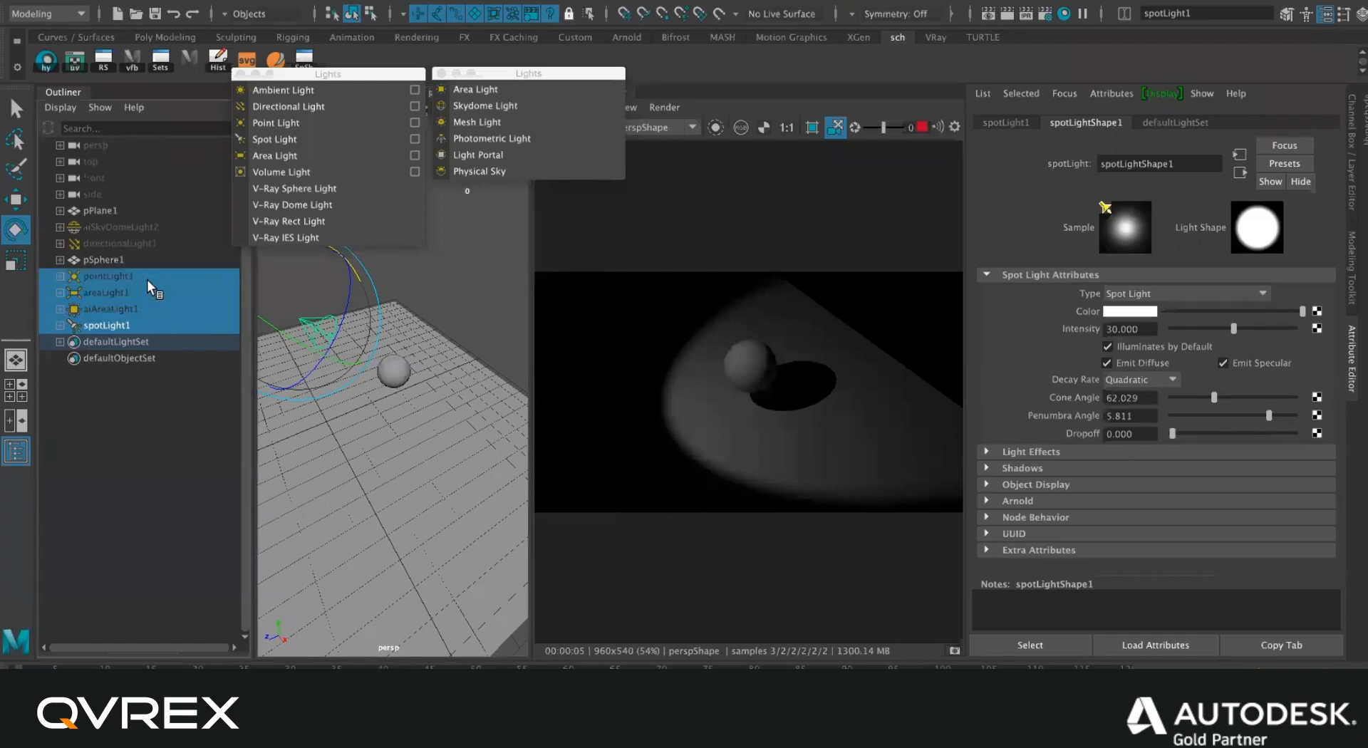
key(Delete)
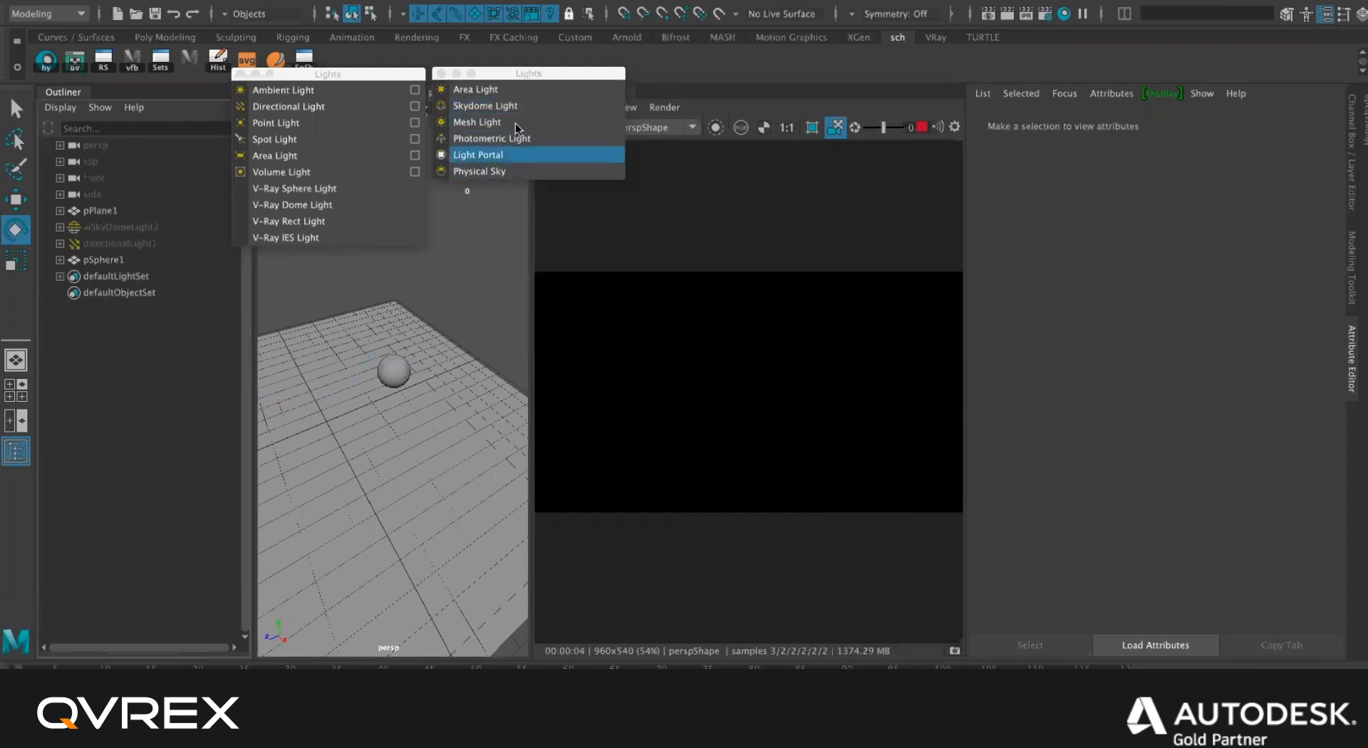
click(518, 125)
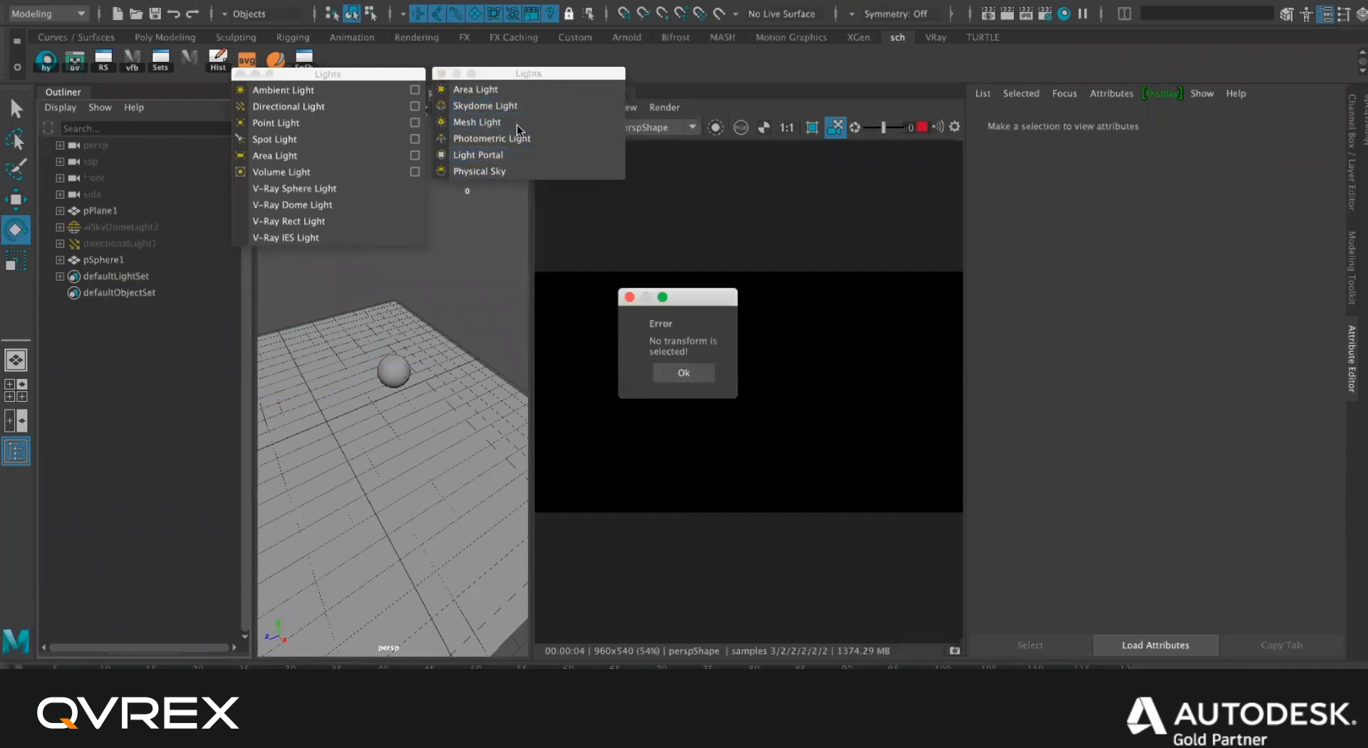
click(678, 370)
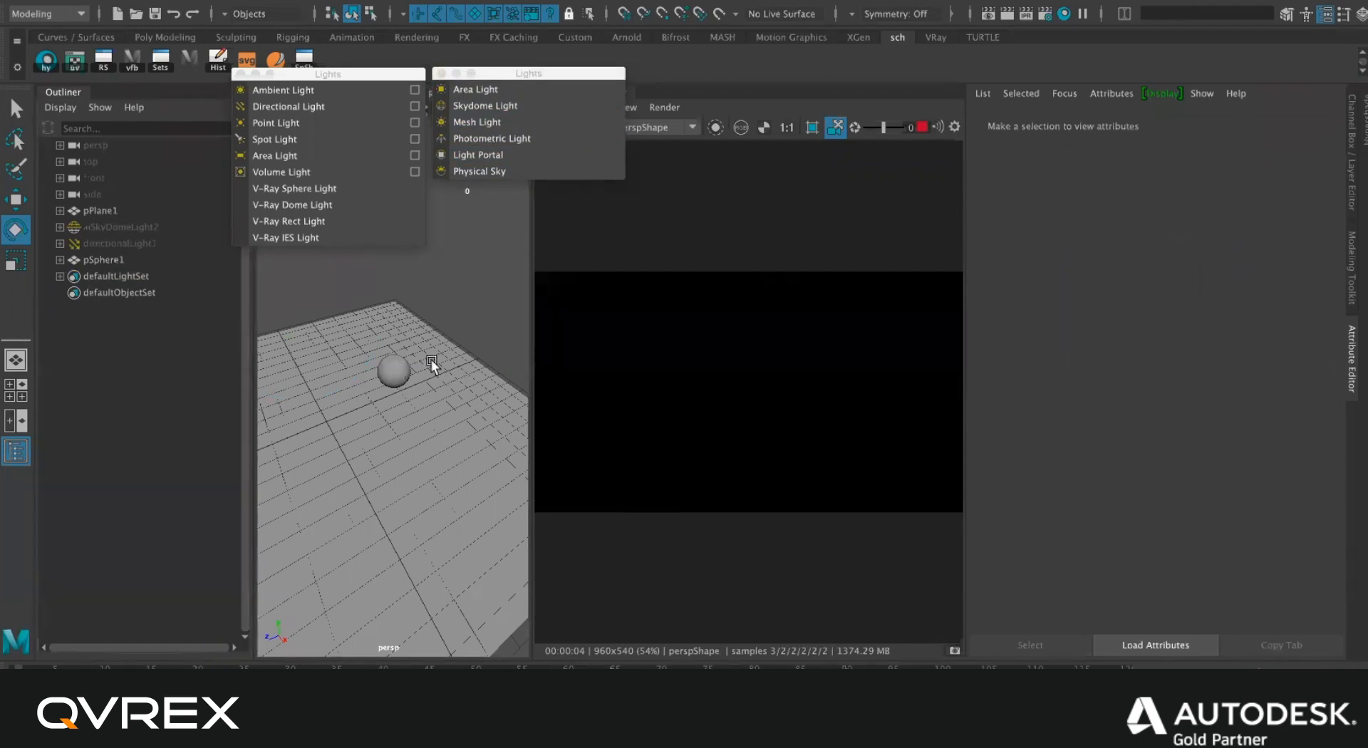
Turn the sphere into an Arnold mesh light and set its Intensity to 10, followed by 50.
click(394, 369)
click(476, 123)
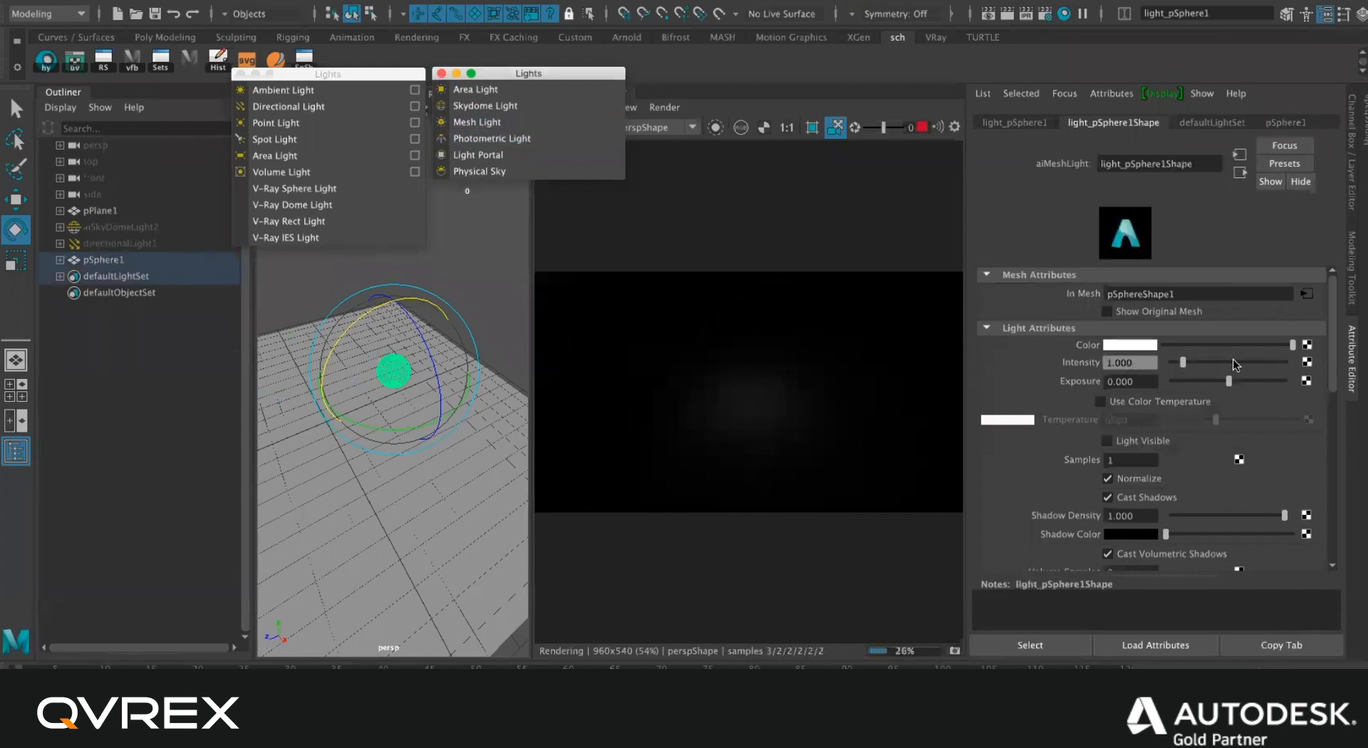
drag(1235, 365, 1287, 363)
drag(1159, 363, 1073, 366)
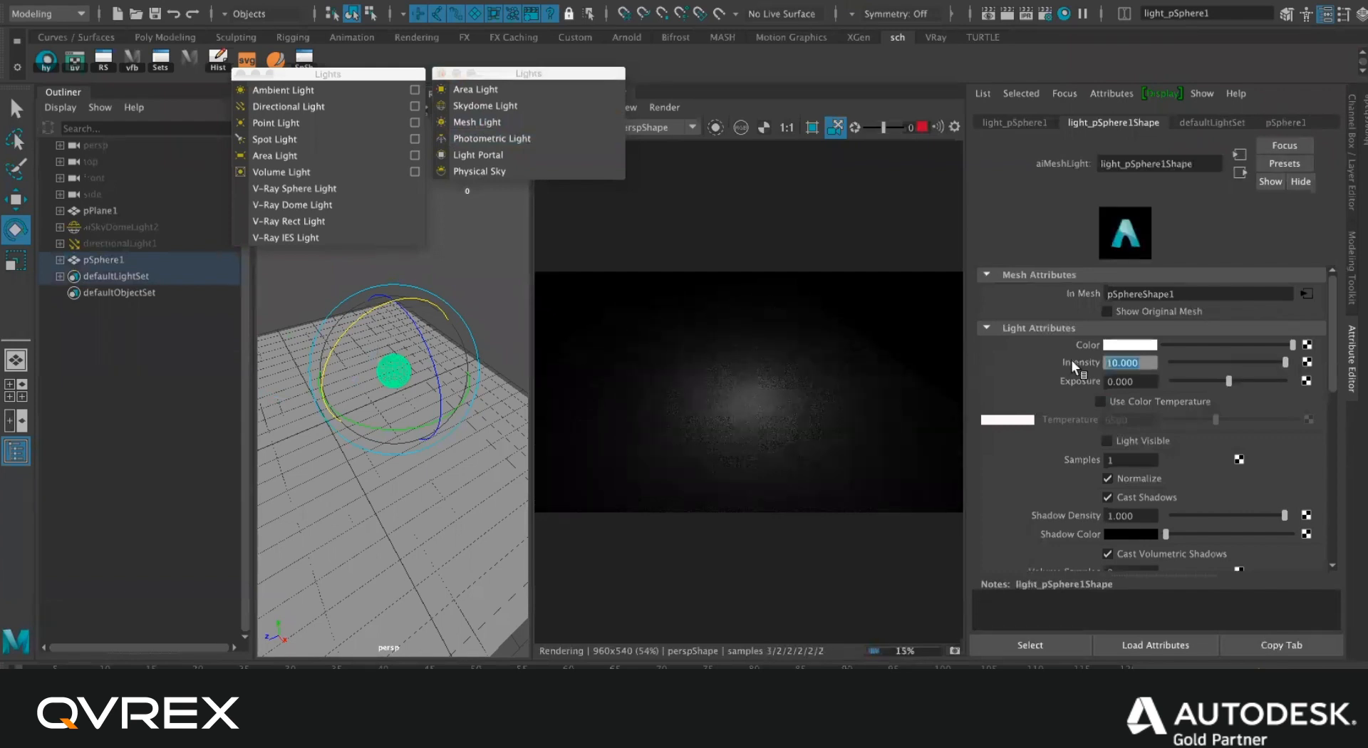
text(50)
key(Return)
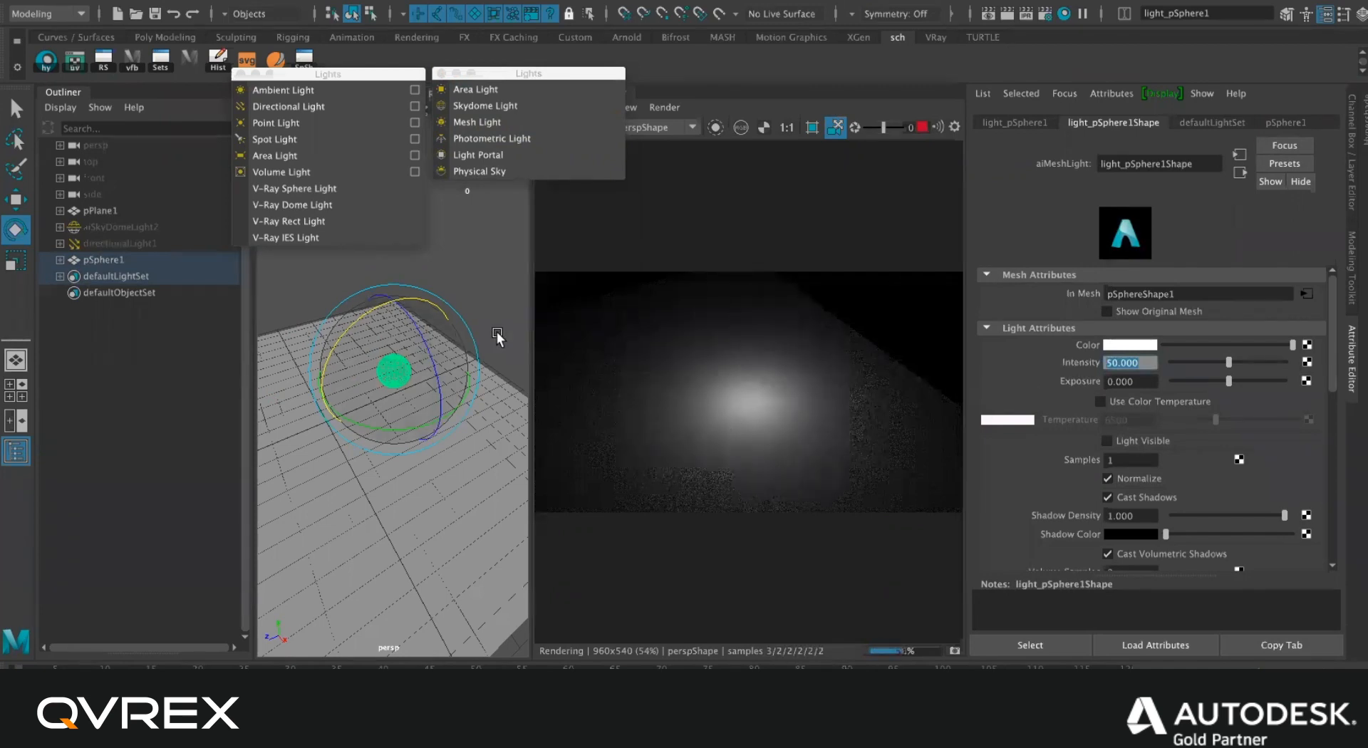
click(408, 383)
scroll(389, 379, up, 3)
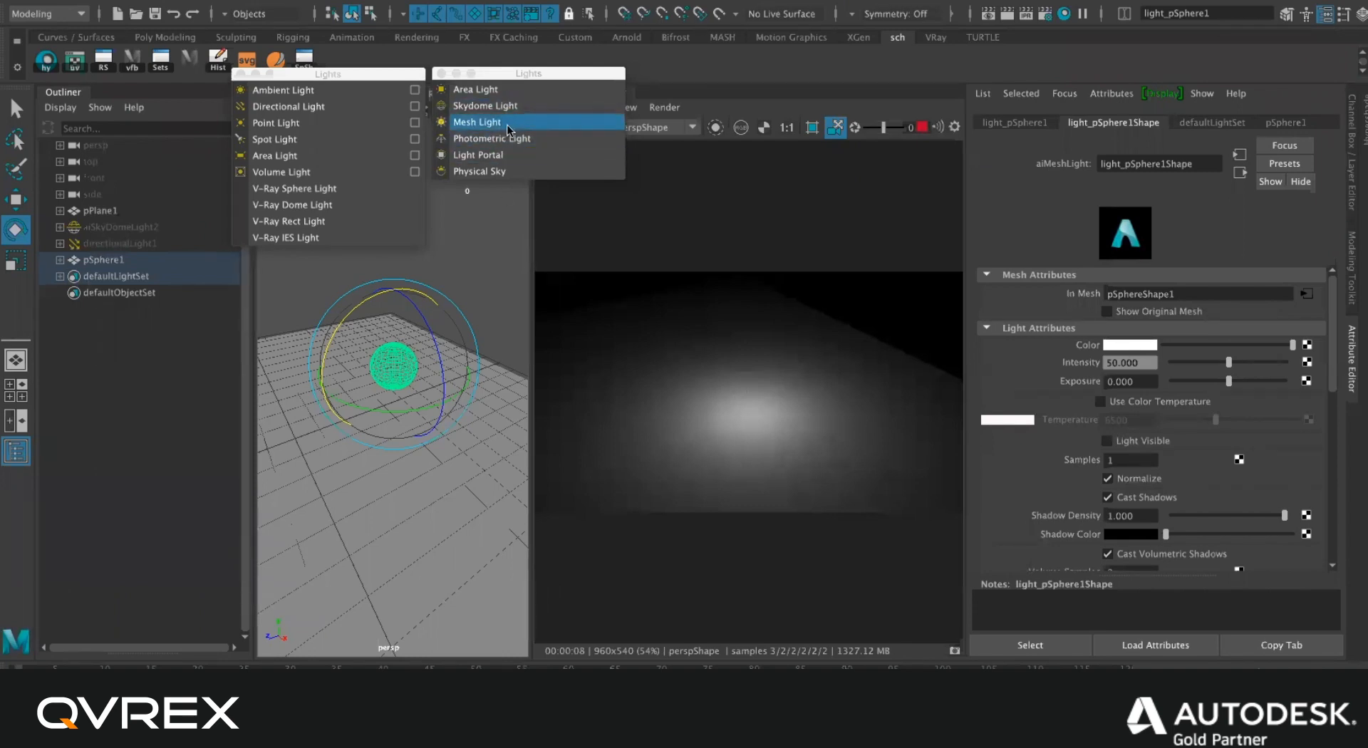
Undo the sphere's mesh light conversion and delete the restored point, area and spot lights.
key(ctrl+z)
key(ctrl+z)
key(ctrl+z)
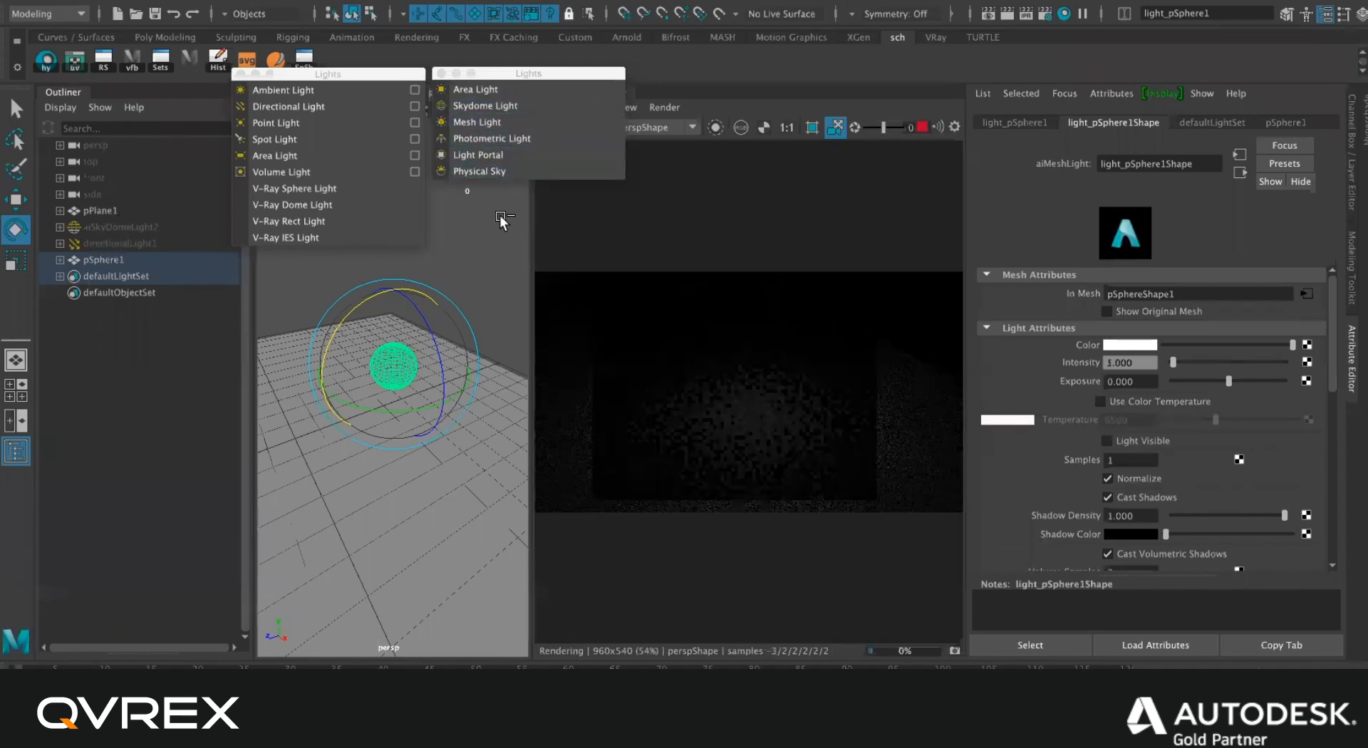
key(ctrl+z)
key(ctrl+z)
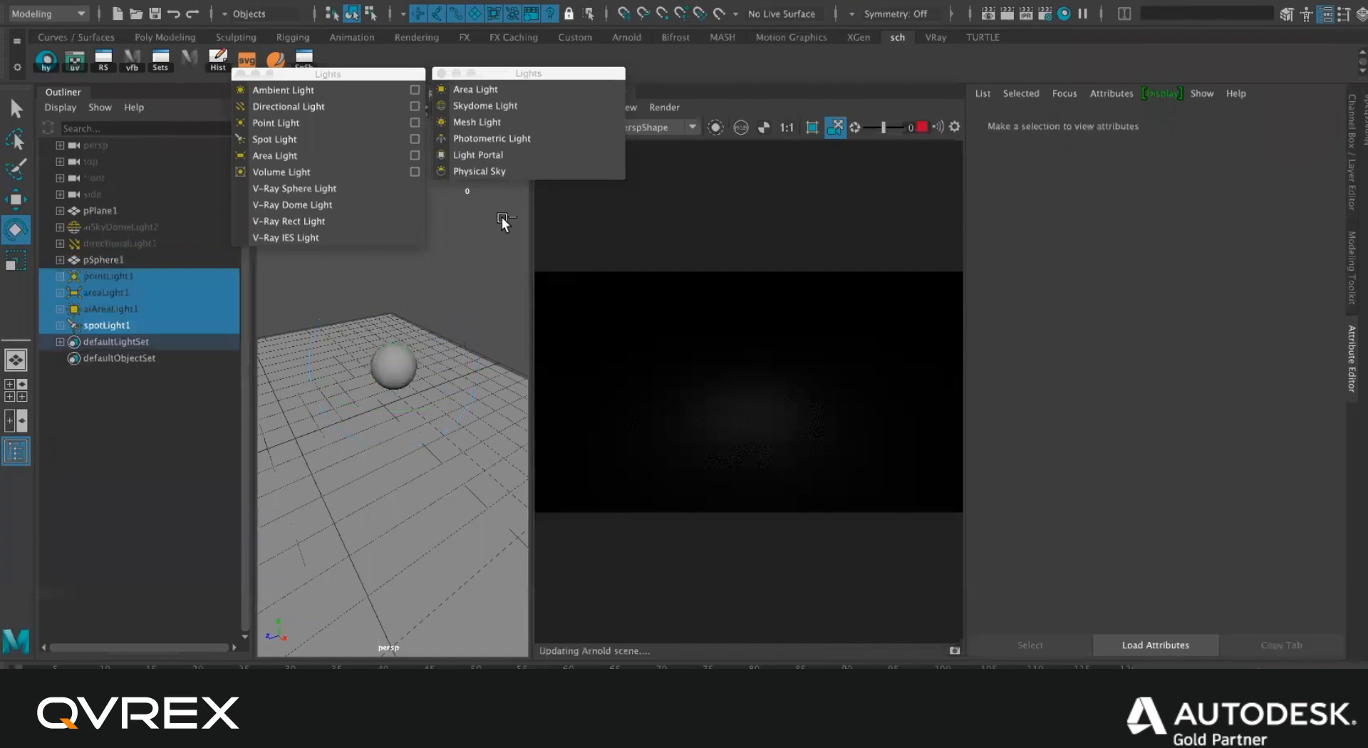
key(Delete)
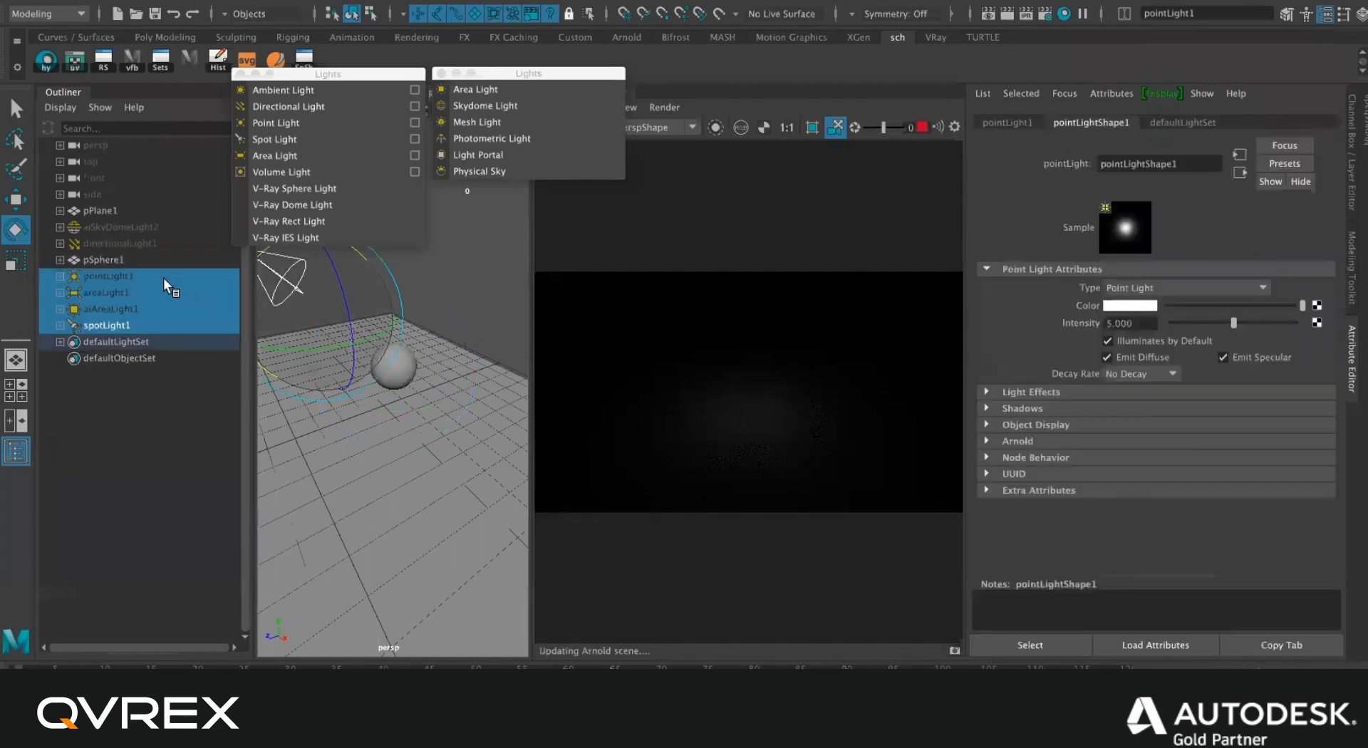
Add an Arnold photometric light and move it above the plane beside the sphere.
click(527, 139)
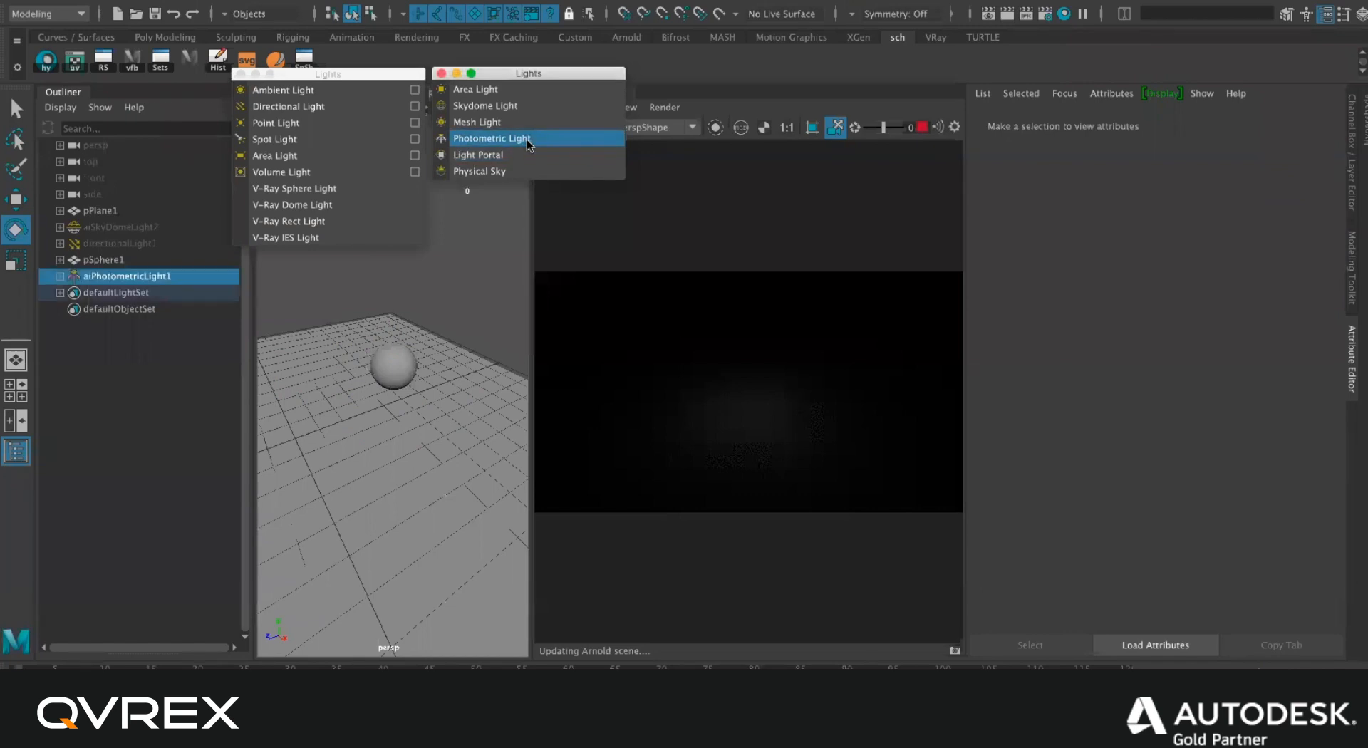
key(w)
drag(276, 365, 266, 252)
alt+middle_drag(331, 297, 371, 292)
scroll(364, 299, down, 3)
drag(307, 379, 350, 374)
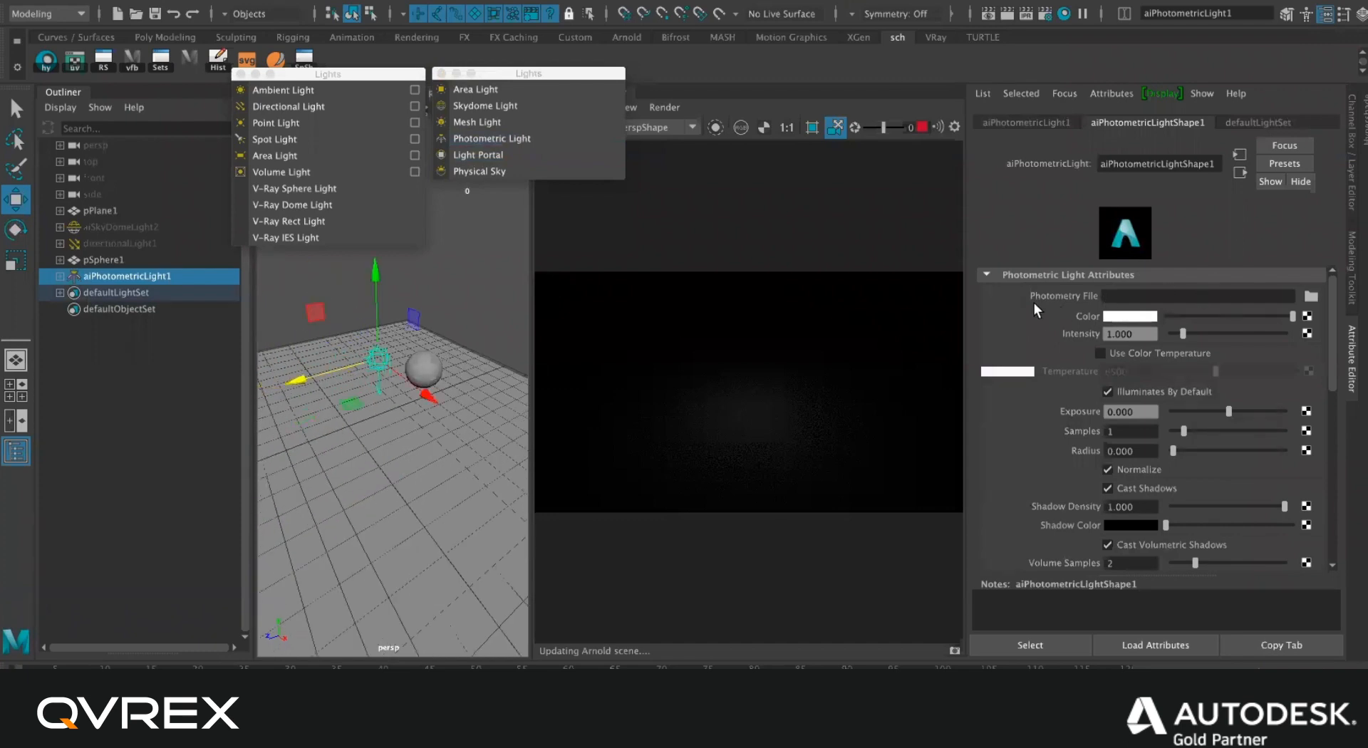
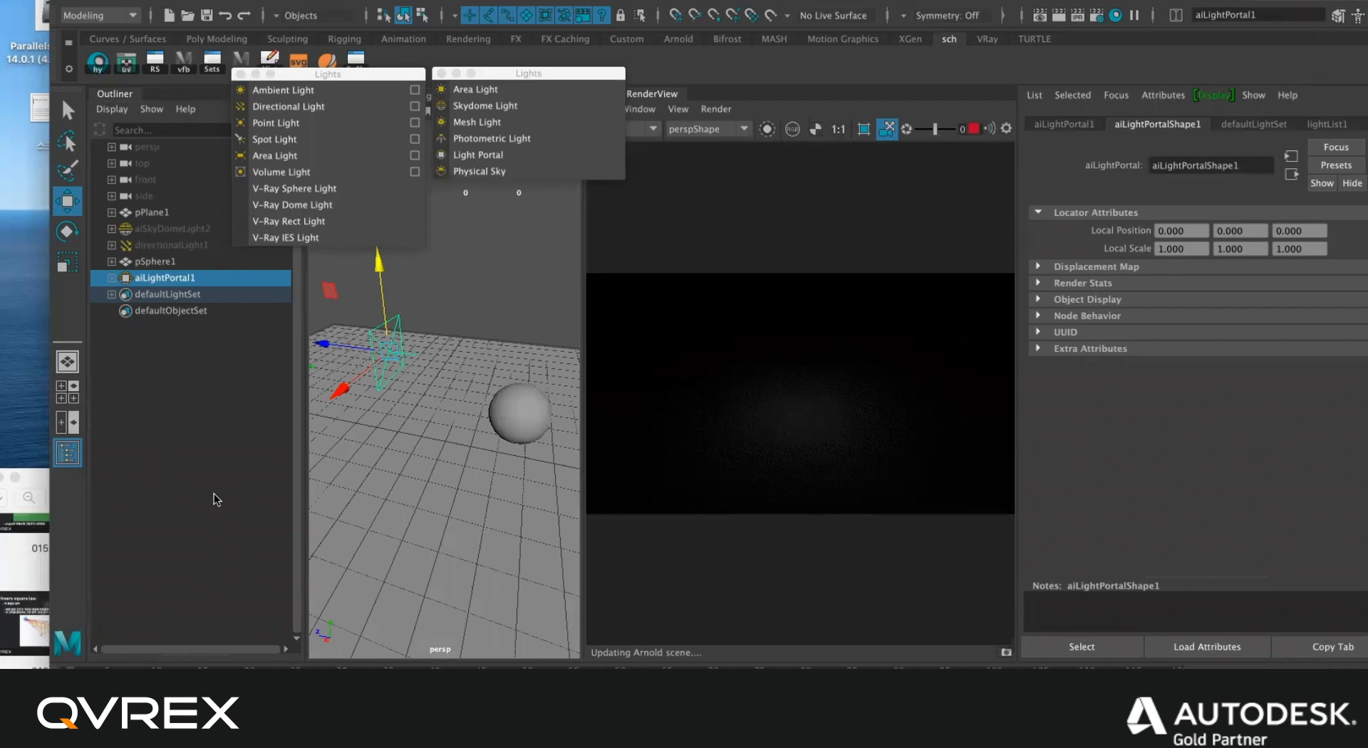
Switch to the slide images in Preview, examine the Light Portal example slide full screen, and return to Maya.
click(73, 660)
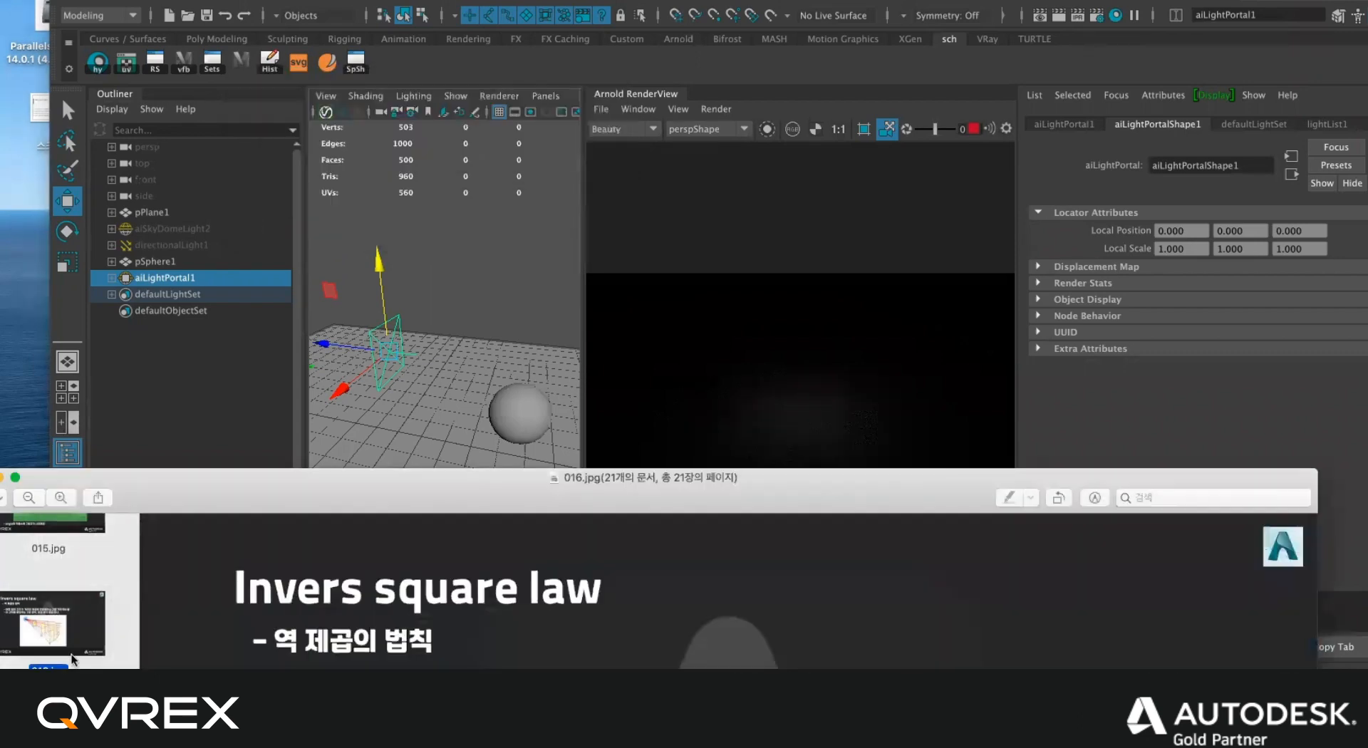
drag(398, 492, 442, 345)
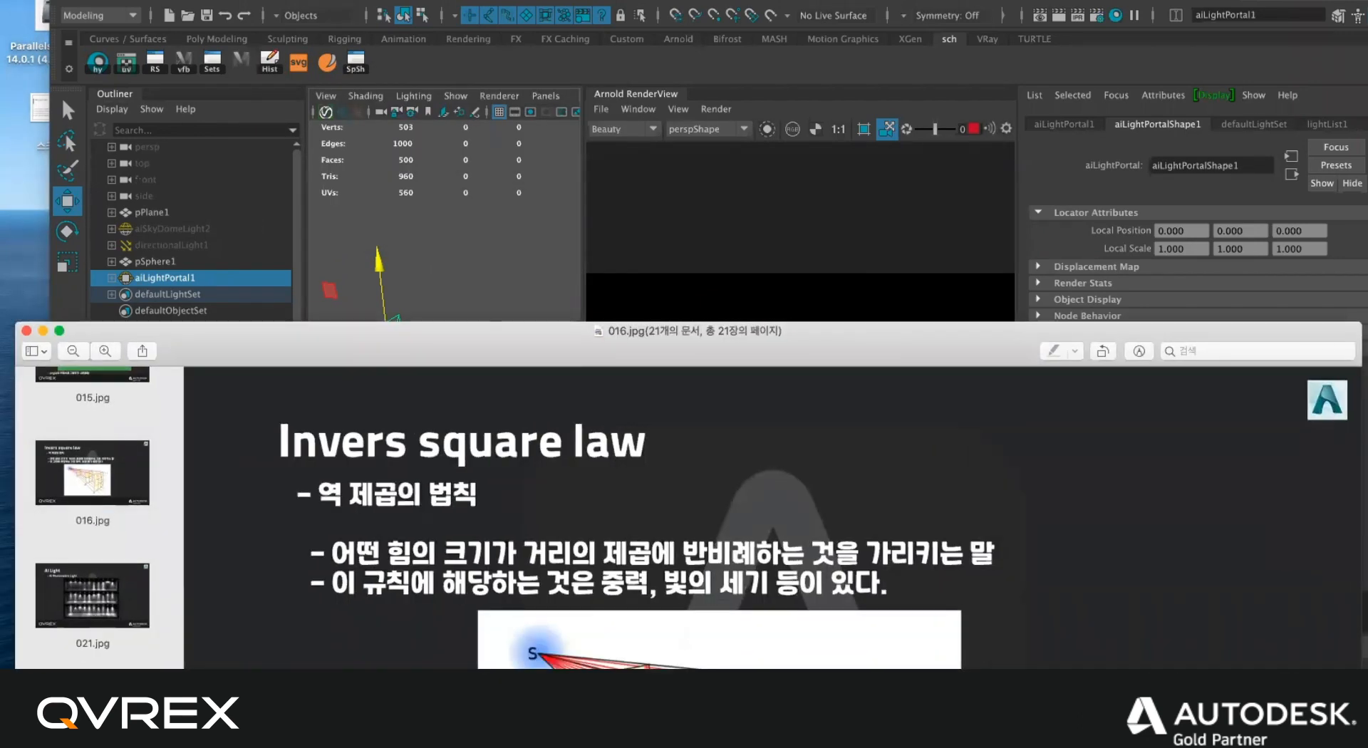
key(Down)
key(Down)
double_click(621, 335)
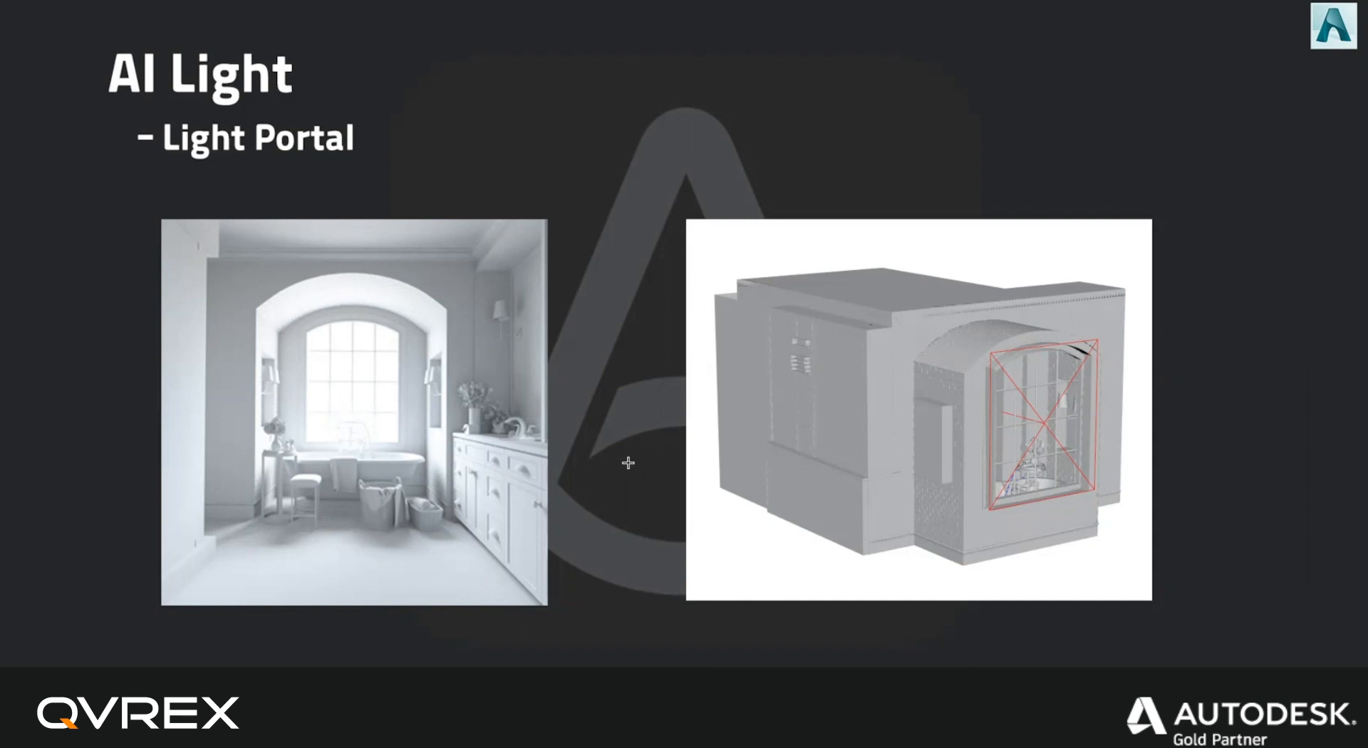
key(Right)
key(Escape)
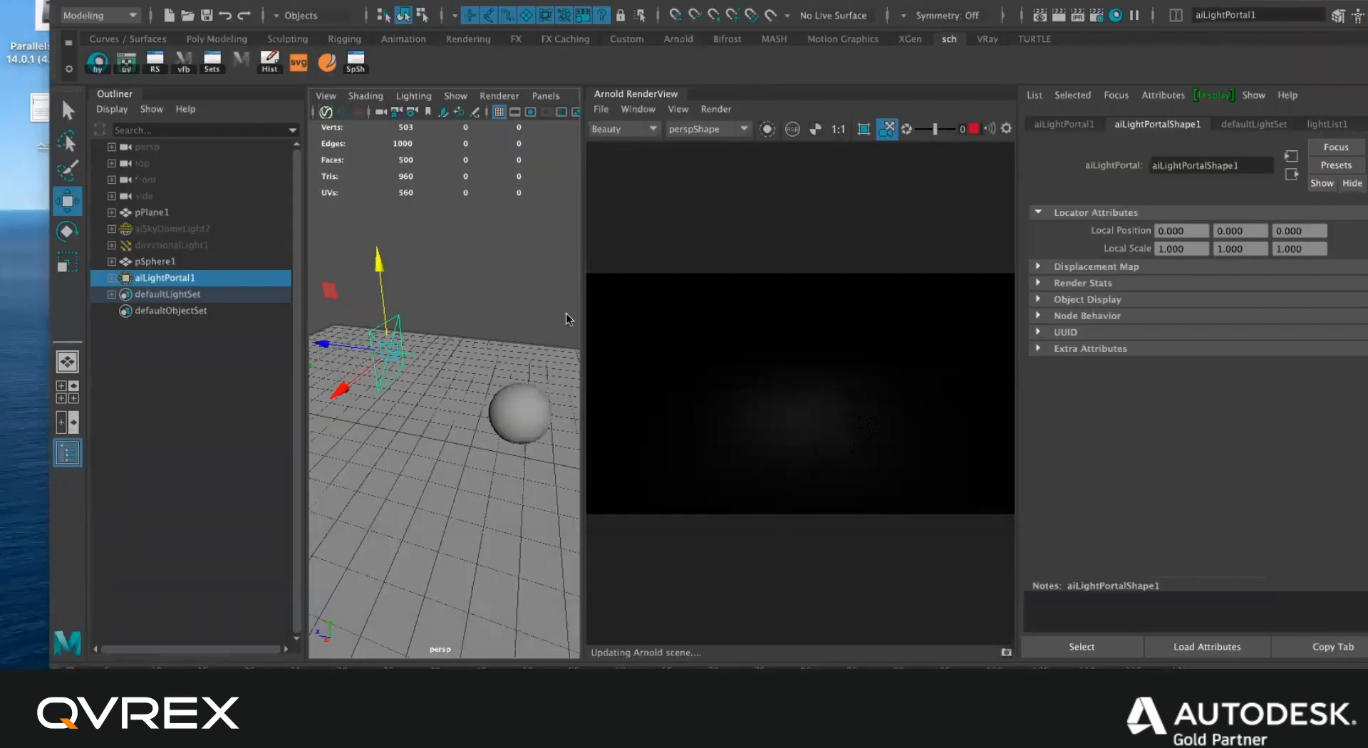
Delete the Arnold light portal with the floating lists of Maya and Arnold lights on display.
click(401, 332)
click(405, 331)
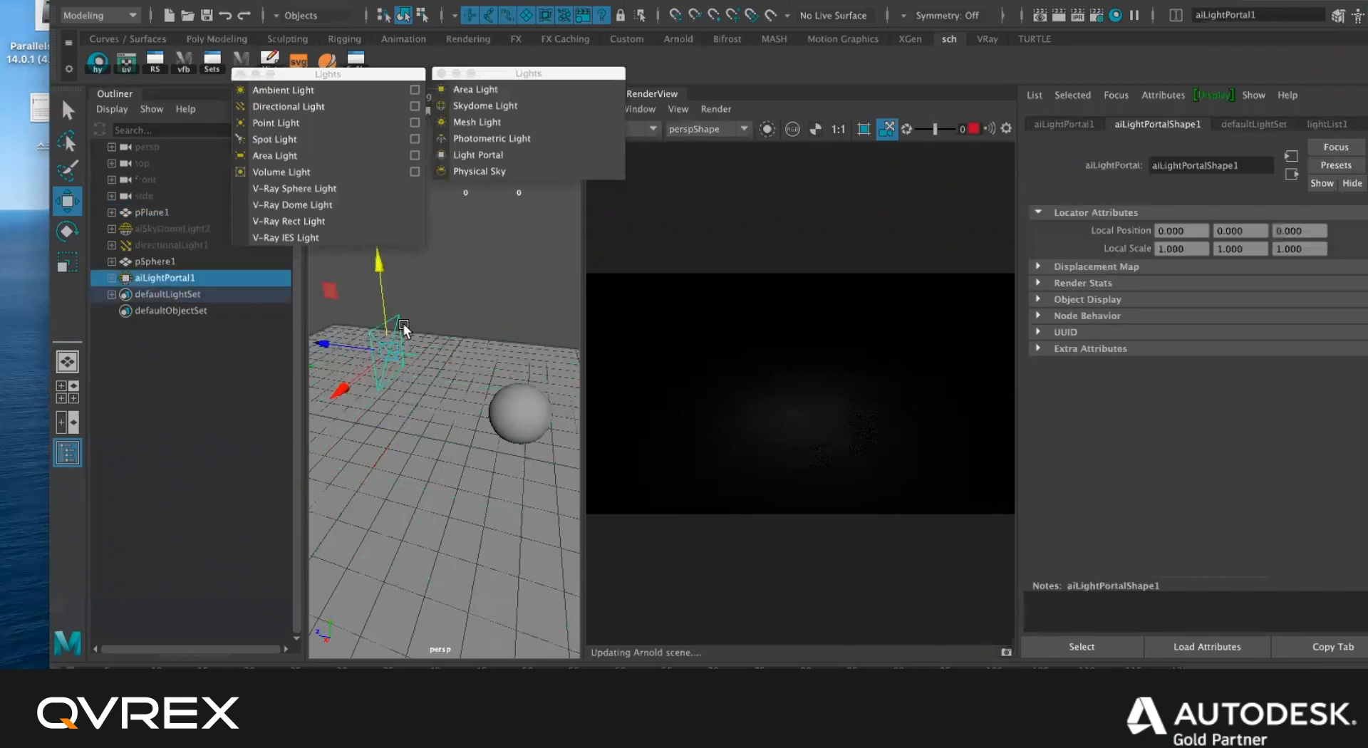
key(Delete)
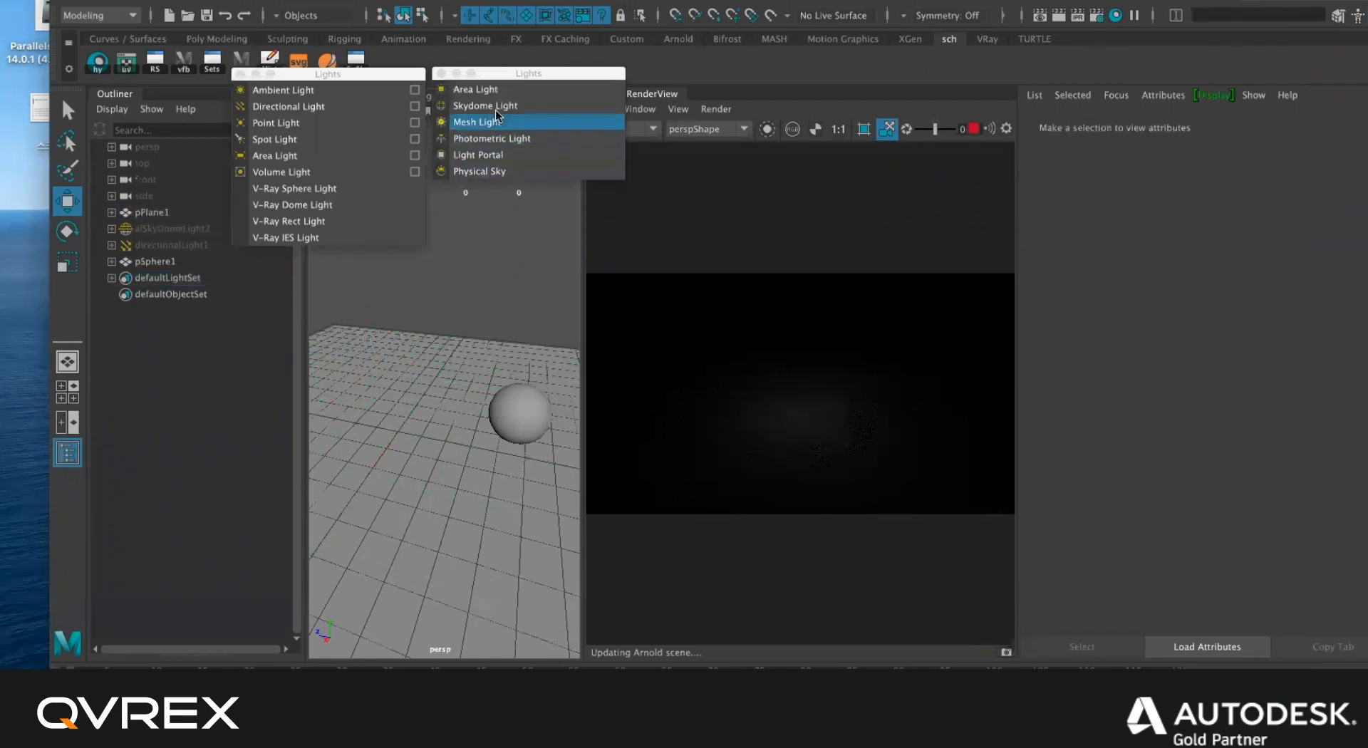
Add an Arnold Physical Sky around the plane and sphere, and stop the live render.
click(491, 174)
scroll(473, 270, down, 10)
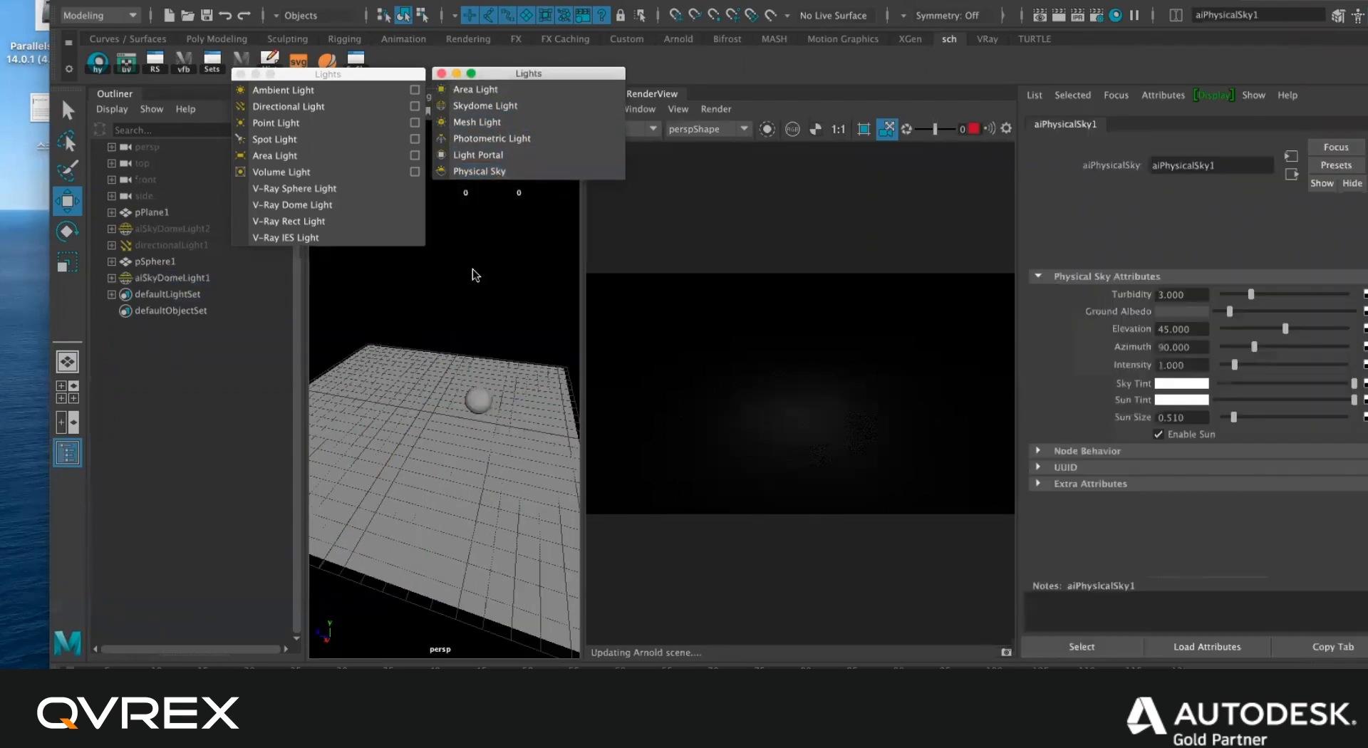
scroll(488, 291, up, 5)
alt+drag(495, 298, 492, 278)
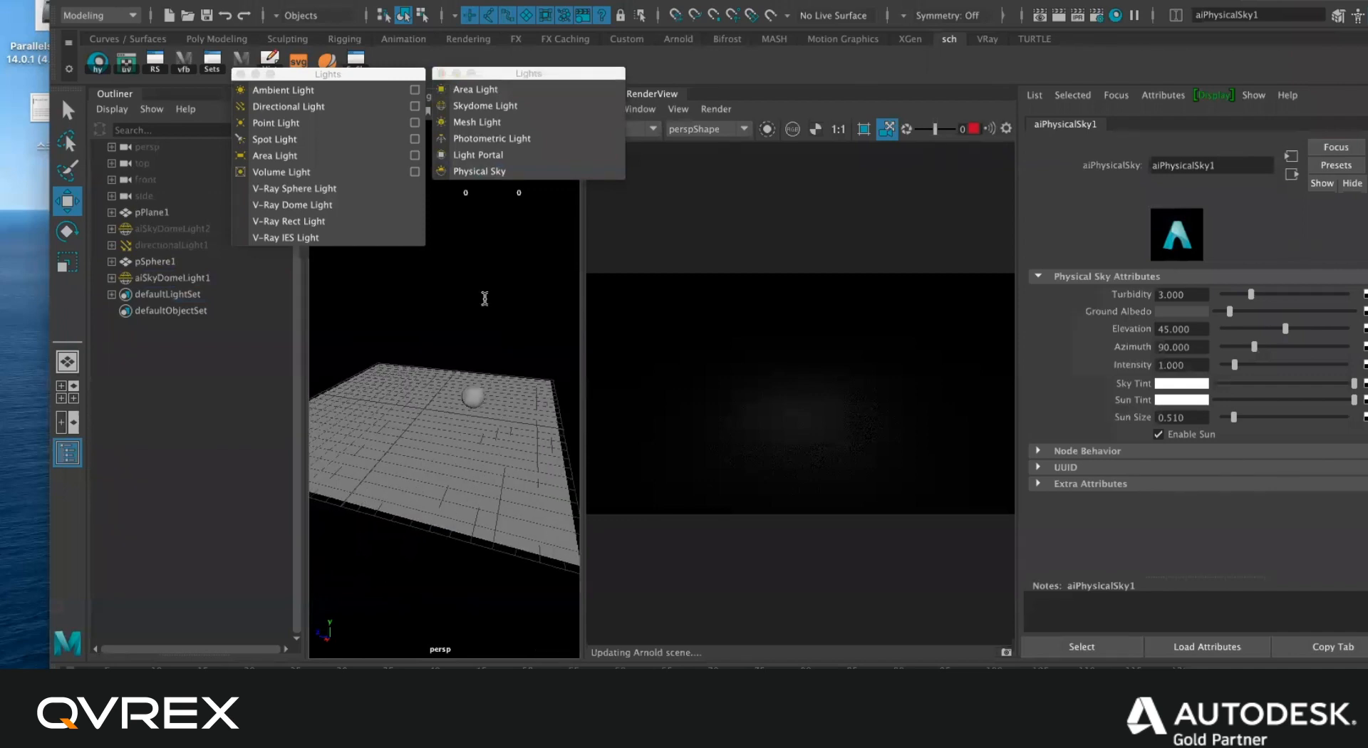
click(974, 128)
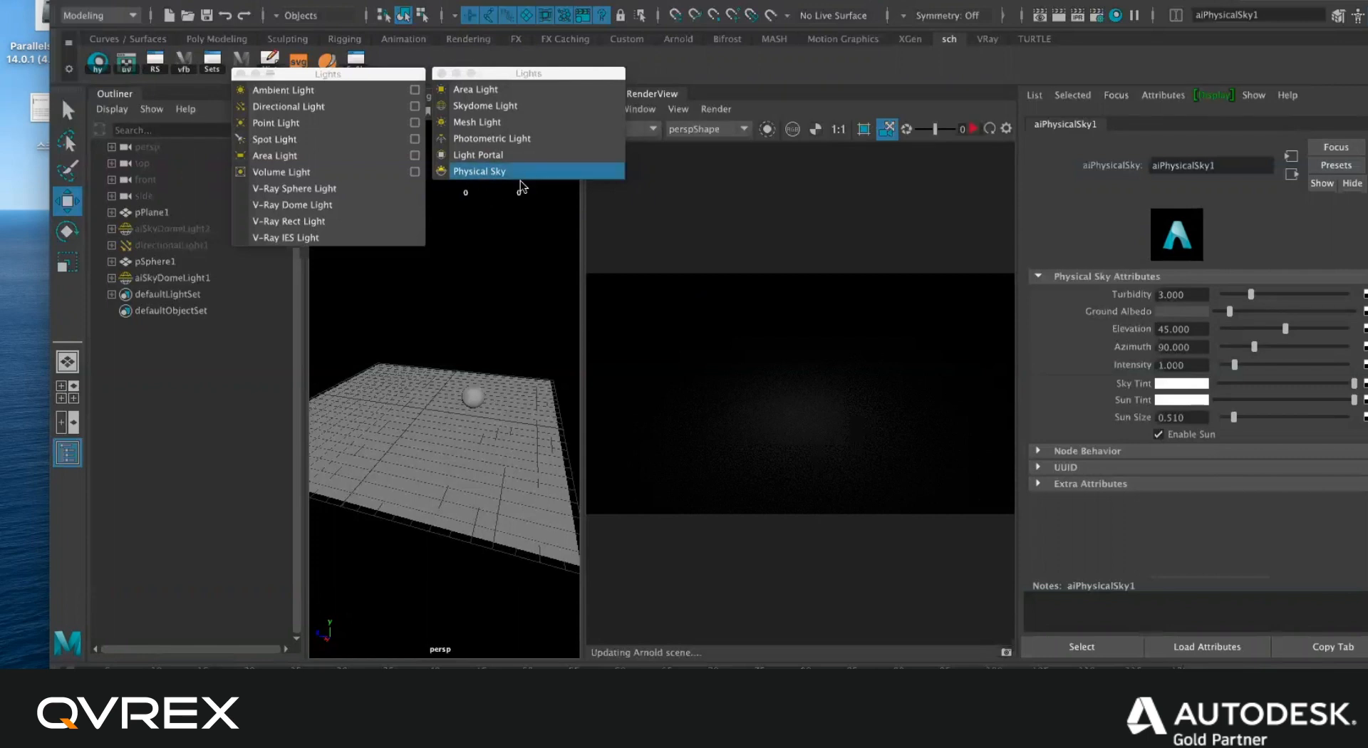
Replace the physical sky's dome with an Arnold Skydome Light and close the floating light lists.
click(505, 269)
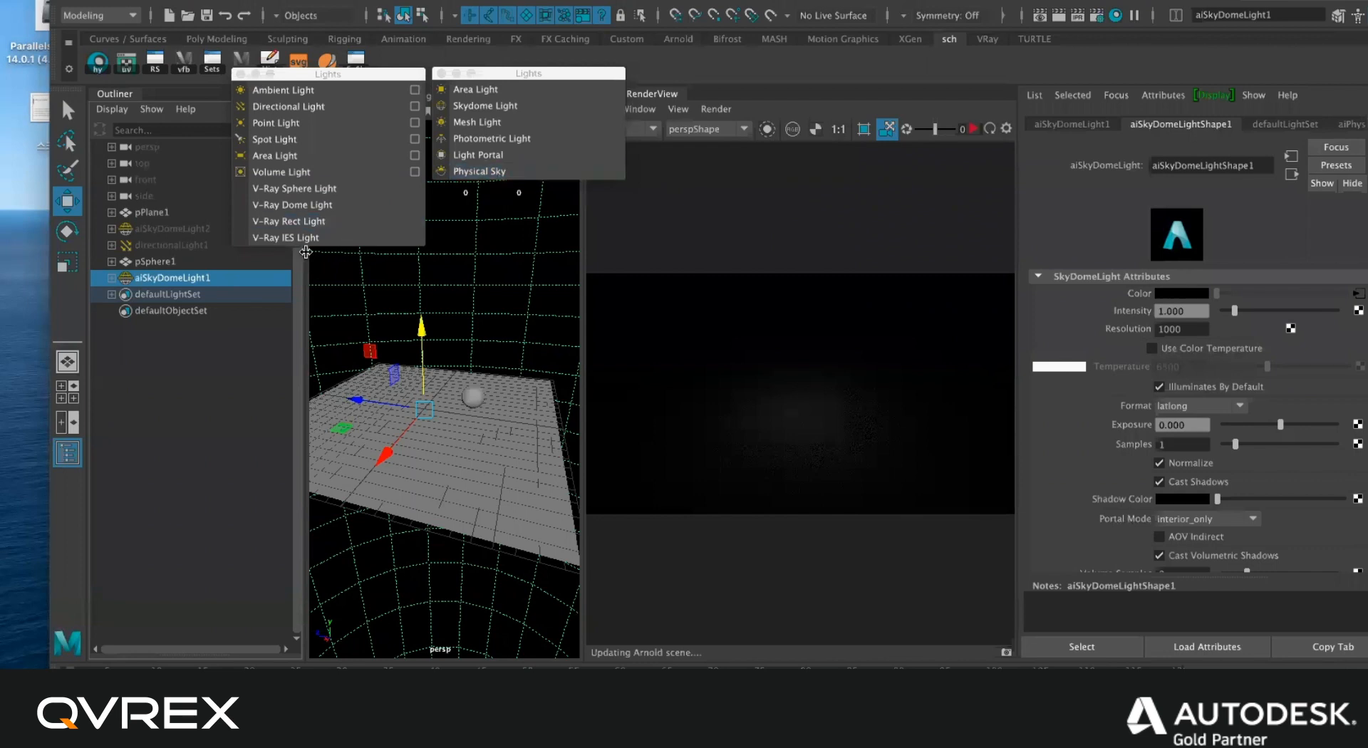
key(Delete)
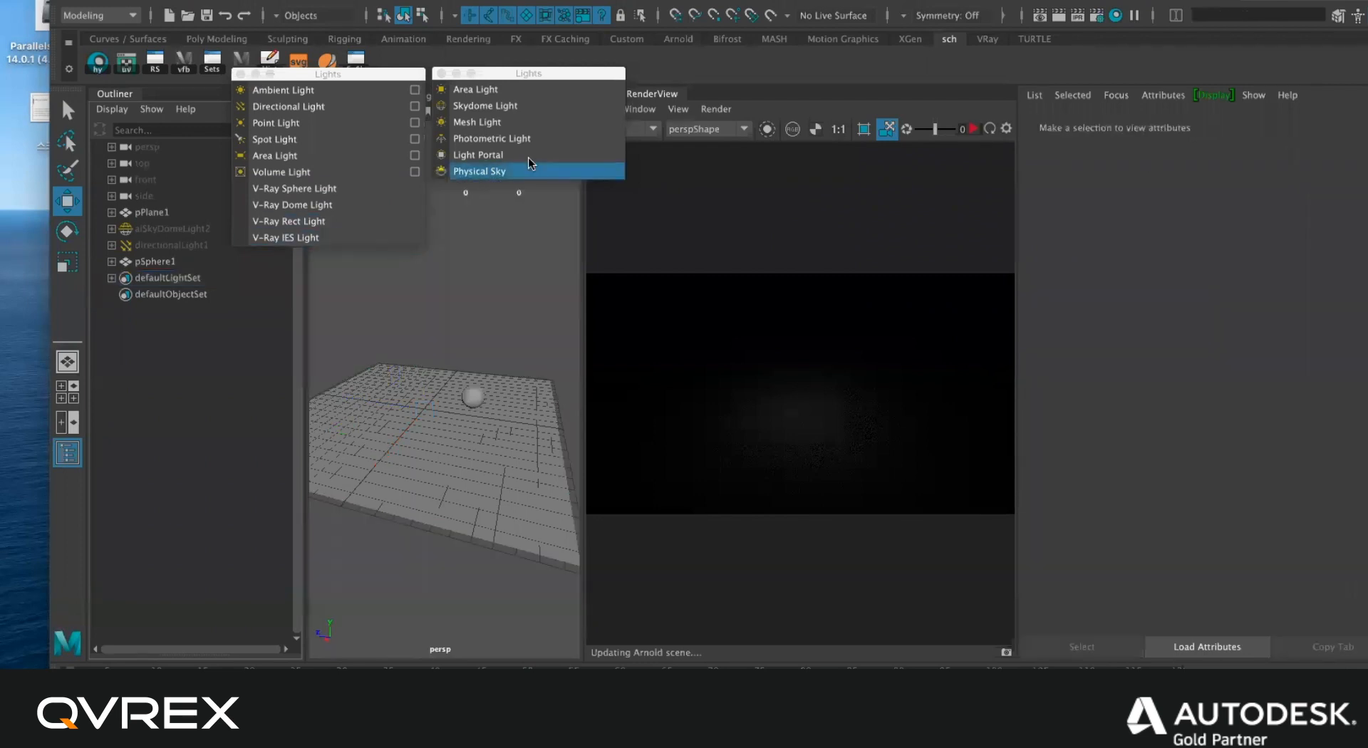
click(537, 107)
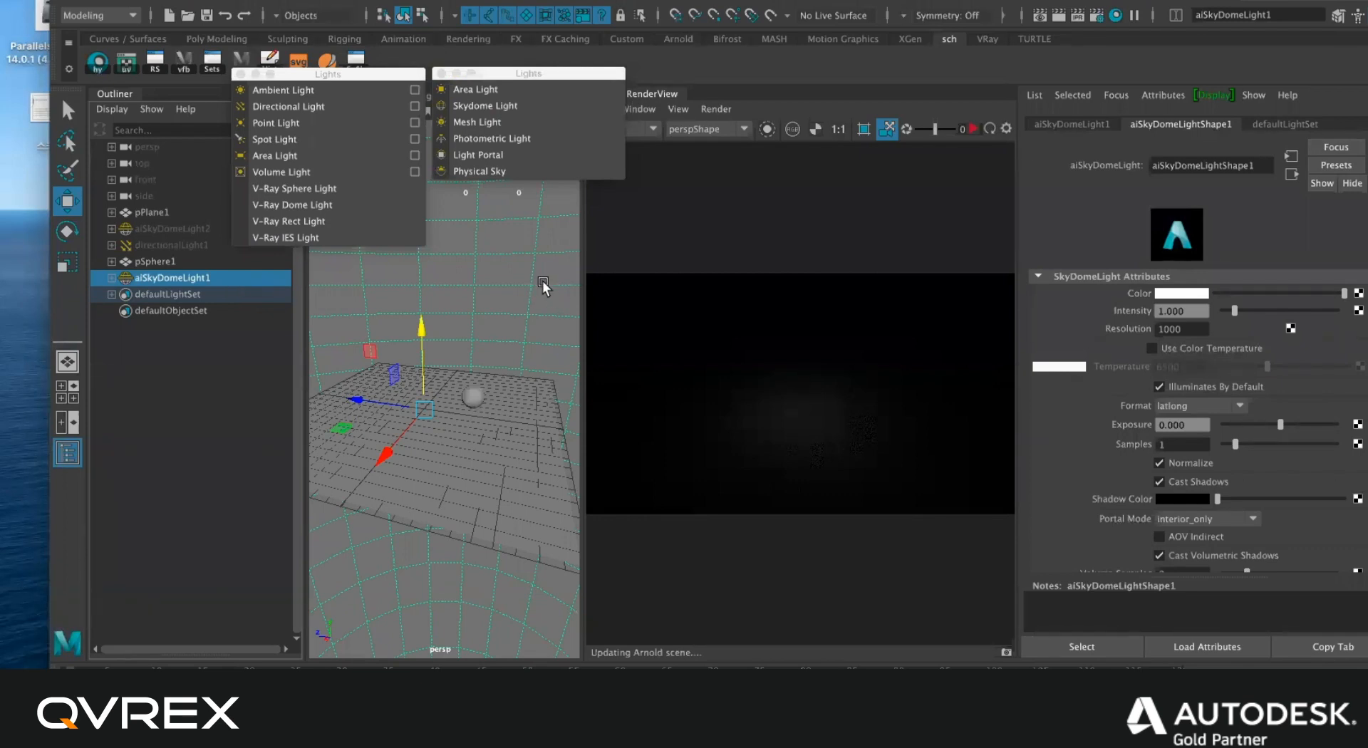
click(241, 74)
click(440, 73)
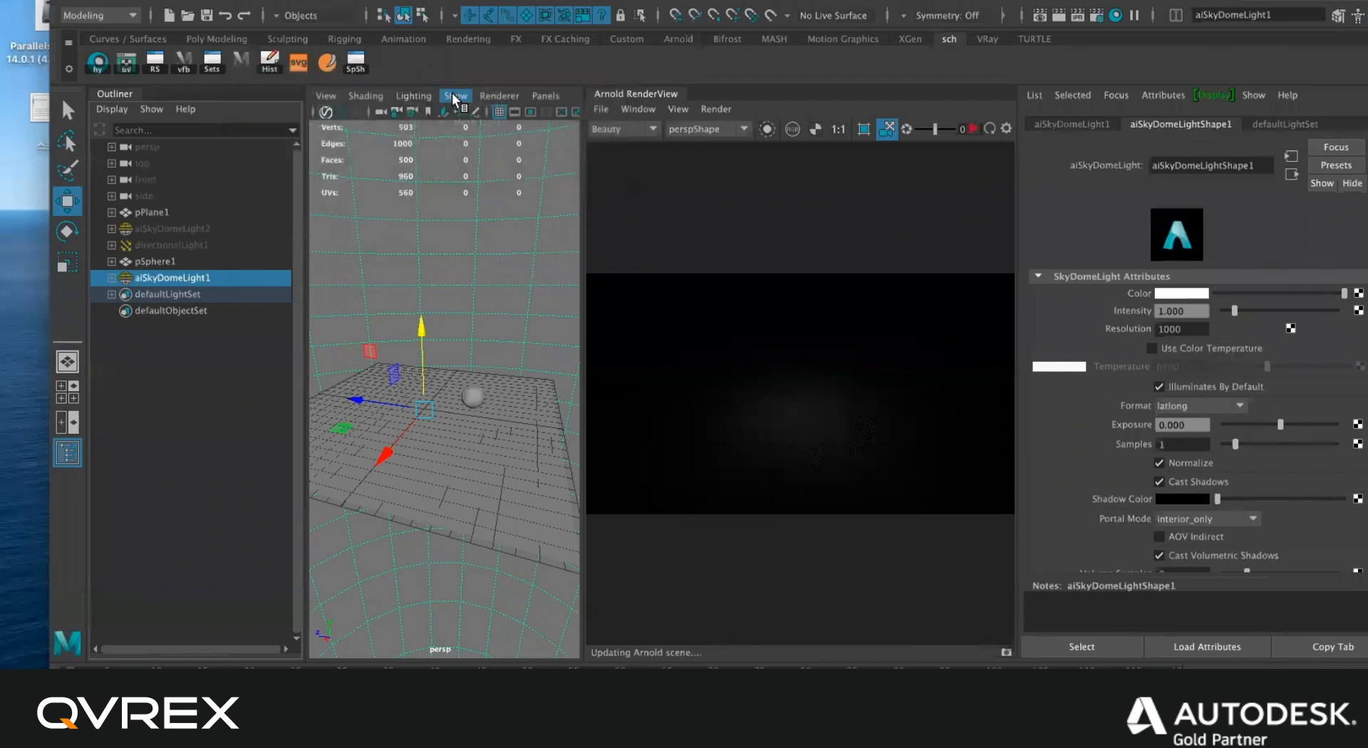
Map the skydome light's Color with a File texture that loads the HDRI image gamrig_2k.hdr.
right_click(494, 205)
alt+right_drag(493, 204, 444, 210)
alt+drag(443, 208, 446, 265)
scroll(466, 257, down, 10)
scroll(479, 292, up, 4)
scroll(471, 294, down, 3)
scroll(489, 300, up, 3)
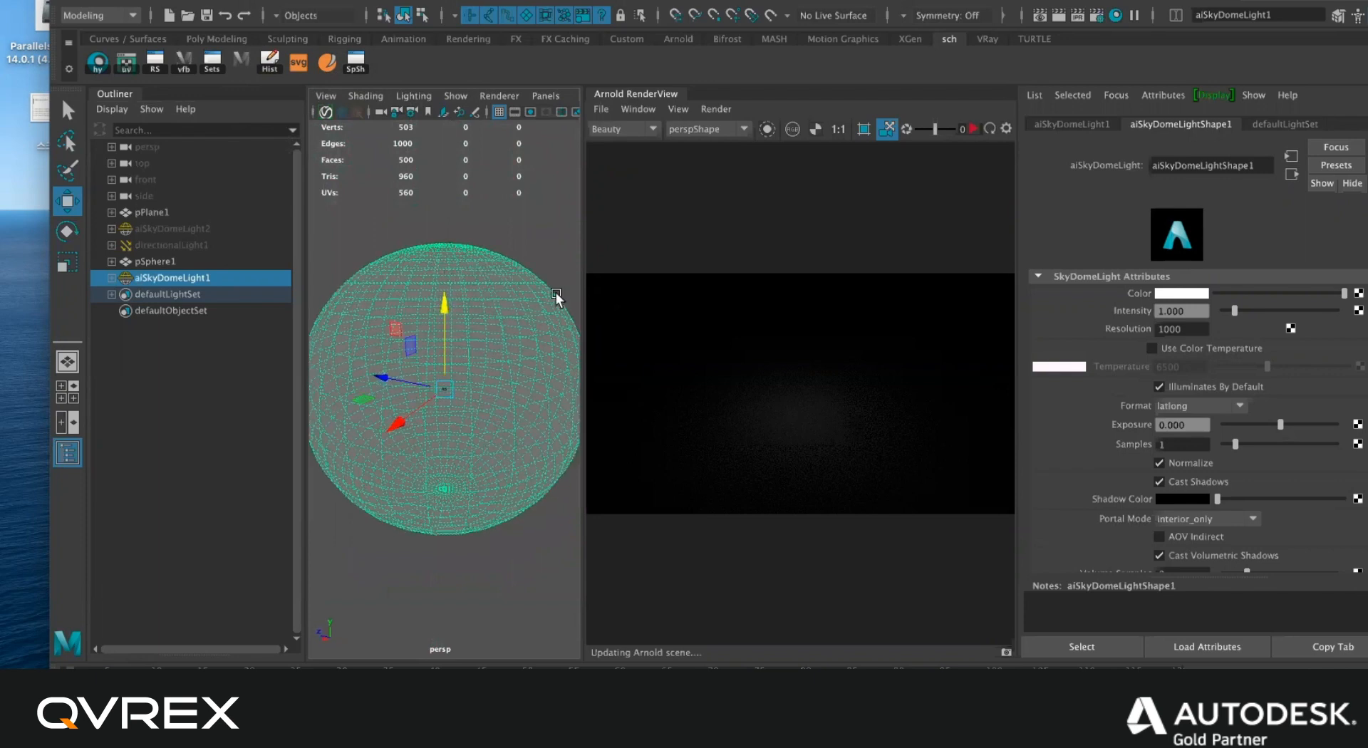
click(1358, 293)
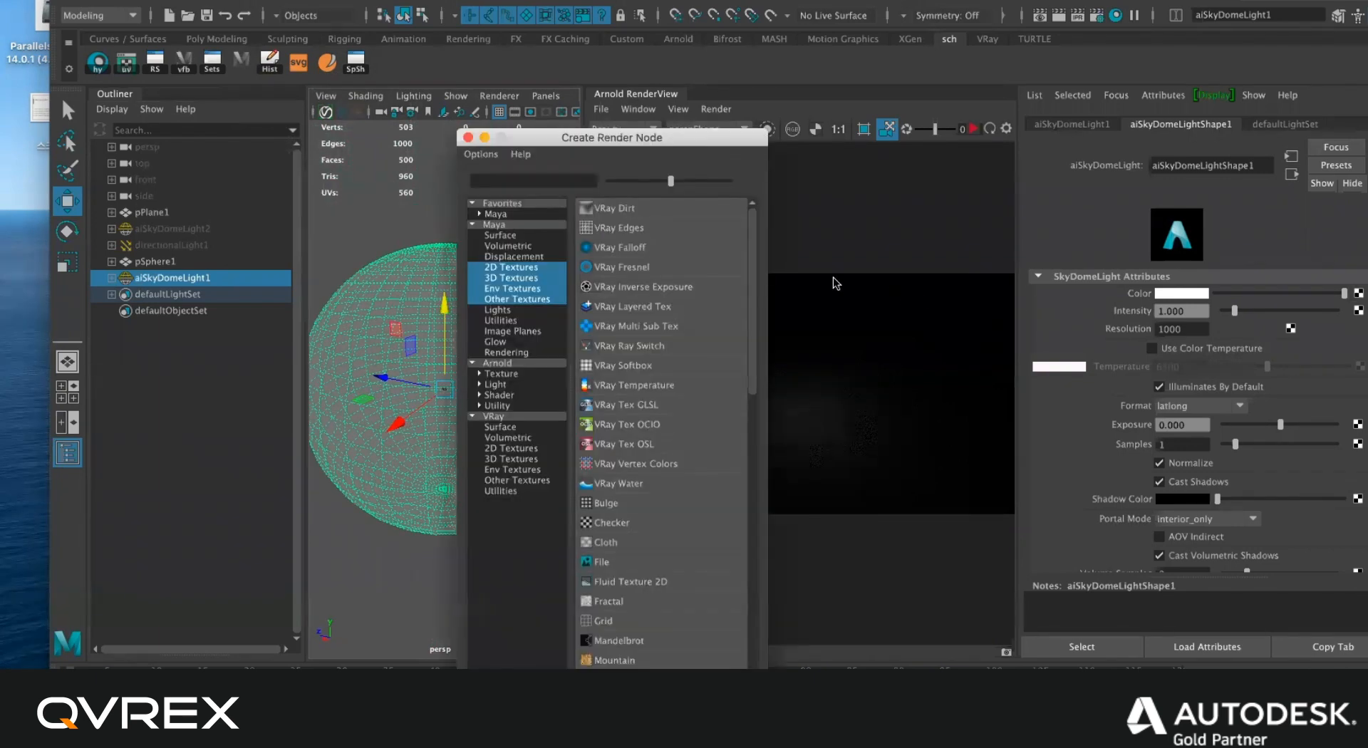
click(603, 562)
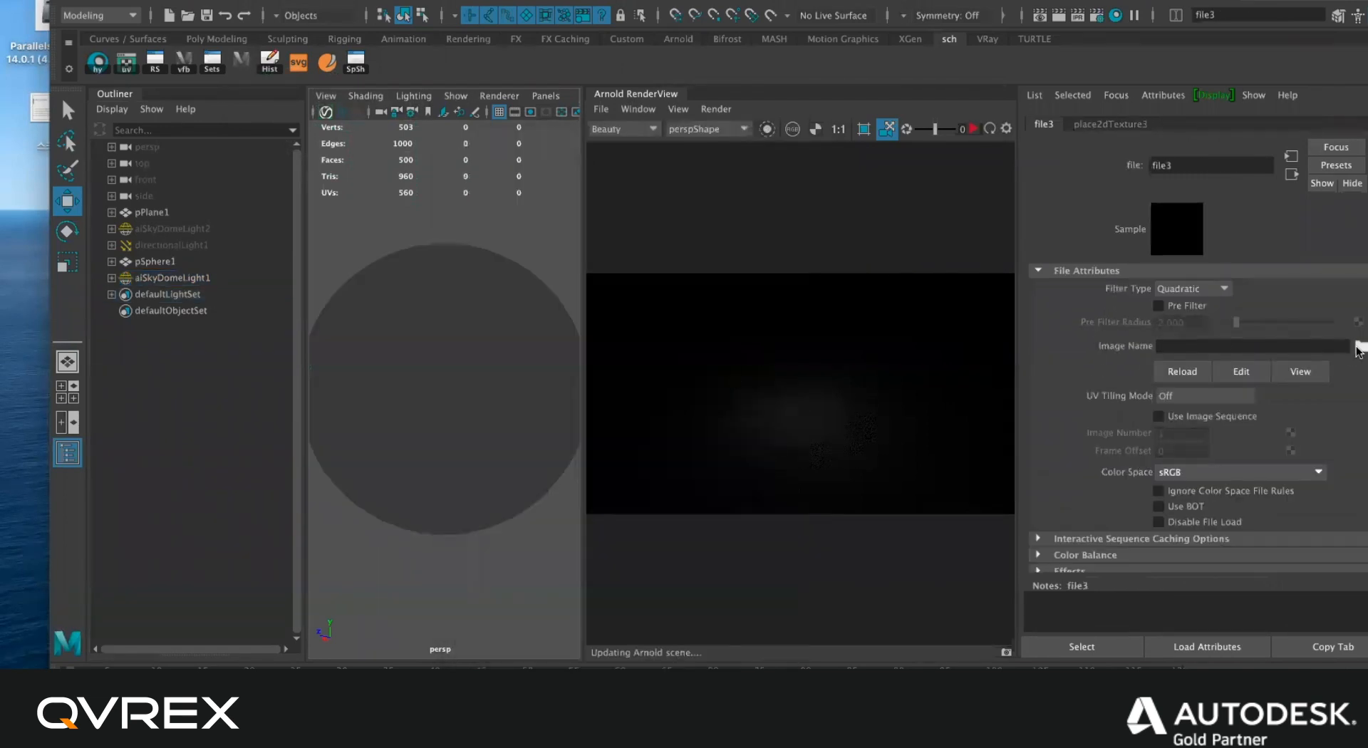
click(1361, 346)
double_click(362, 399)
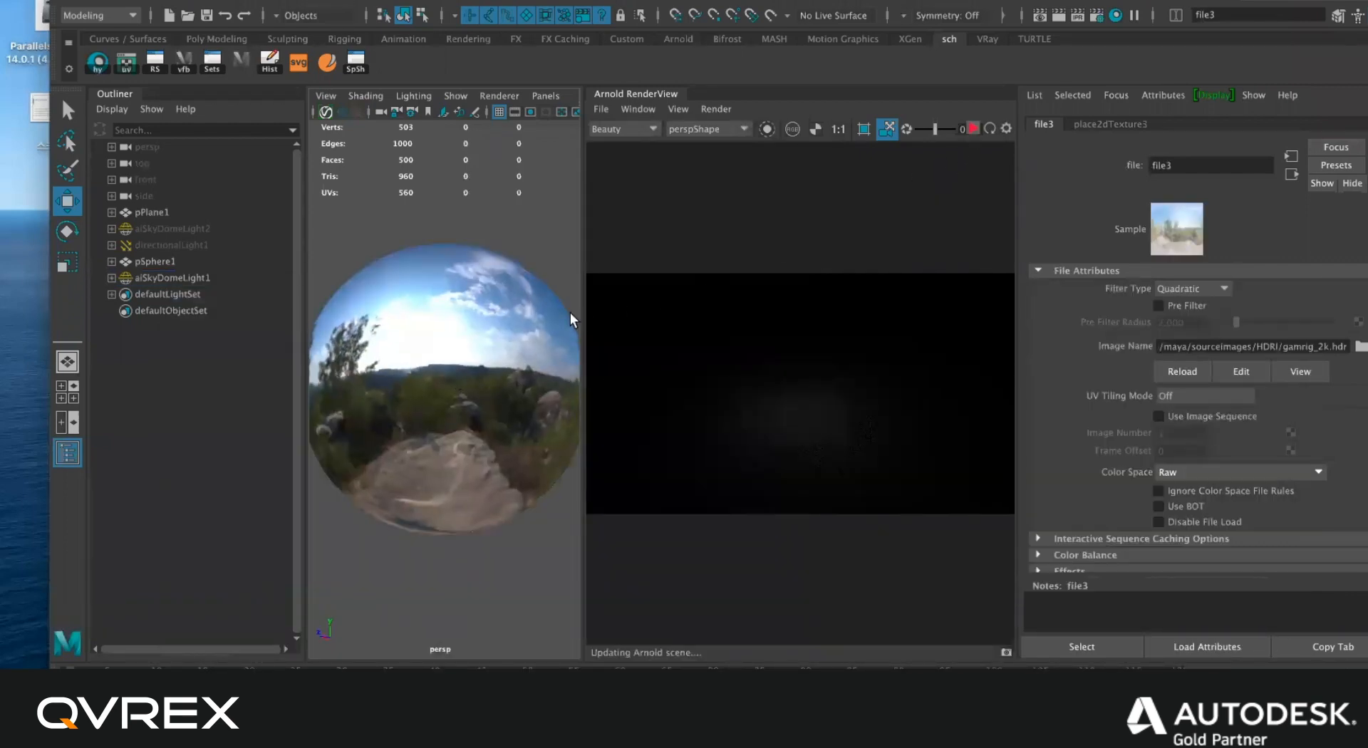
Examine the plane inside the HDRI dome, hide that textured skydome light, and show the aiSkyDomeLight2 light instead.
alt+drag(508, 318, 537, 321)
alt+right_drag(537, 320, 866, 363)
alt+drag(437, 321, 437, 389)
click(462, 413)
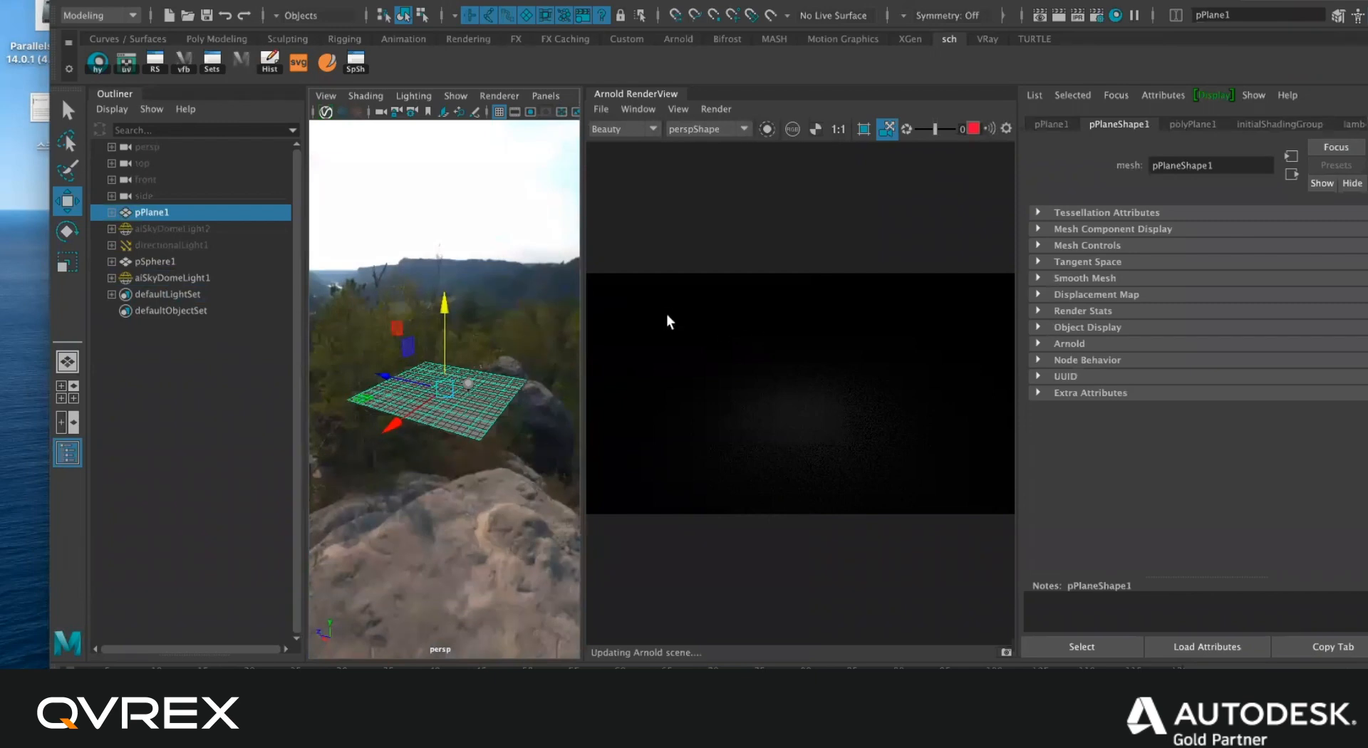
click(246, 278)
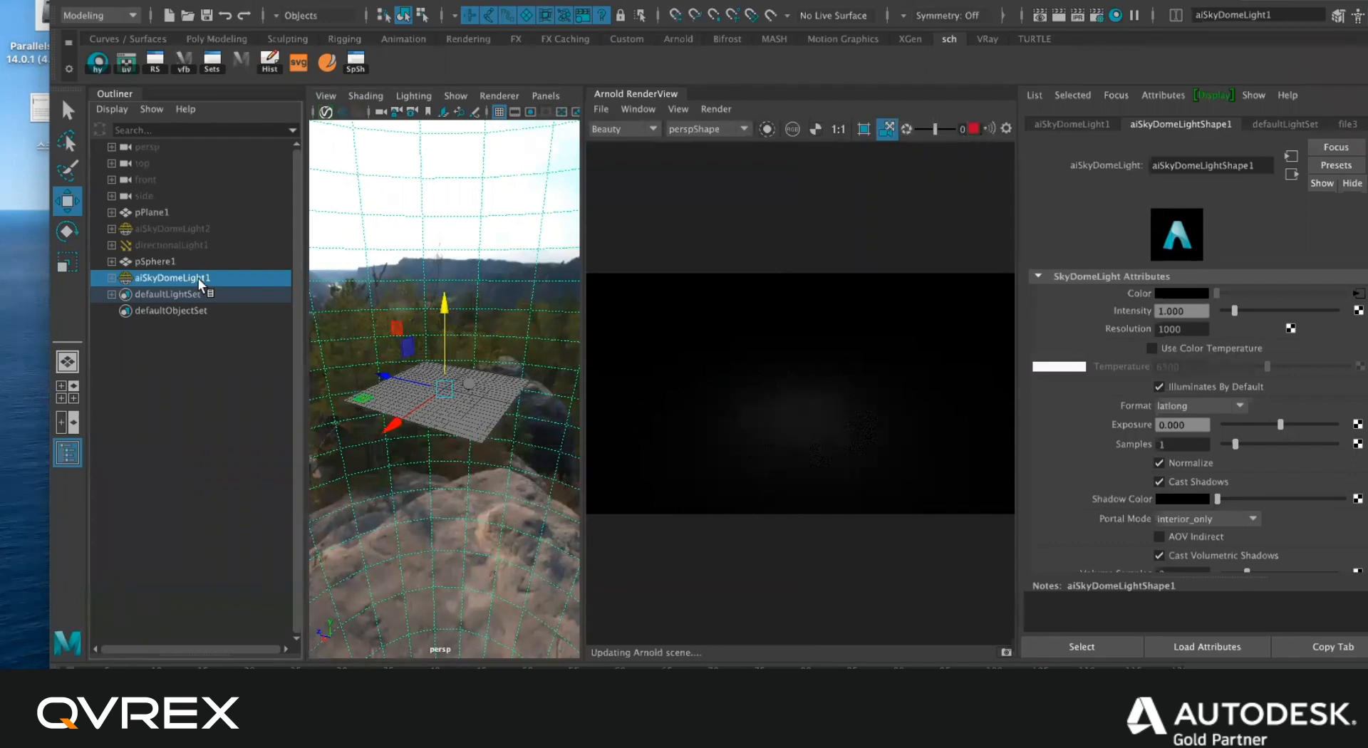
click(210, 326)
click(202, 280)
key(ctrl+h)
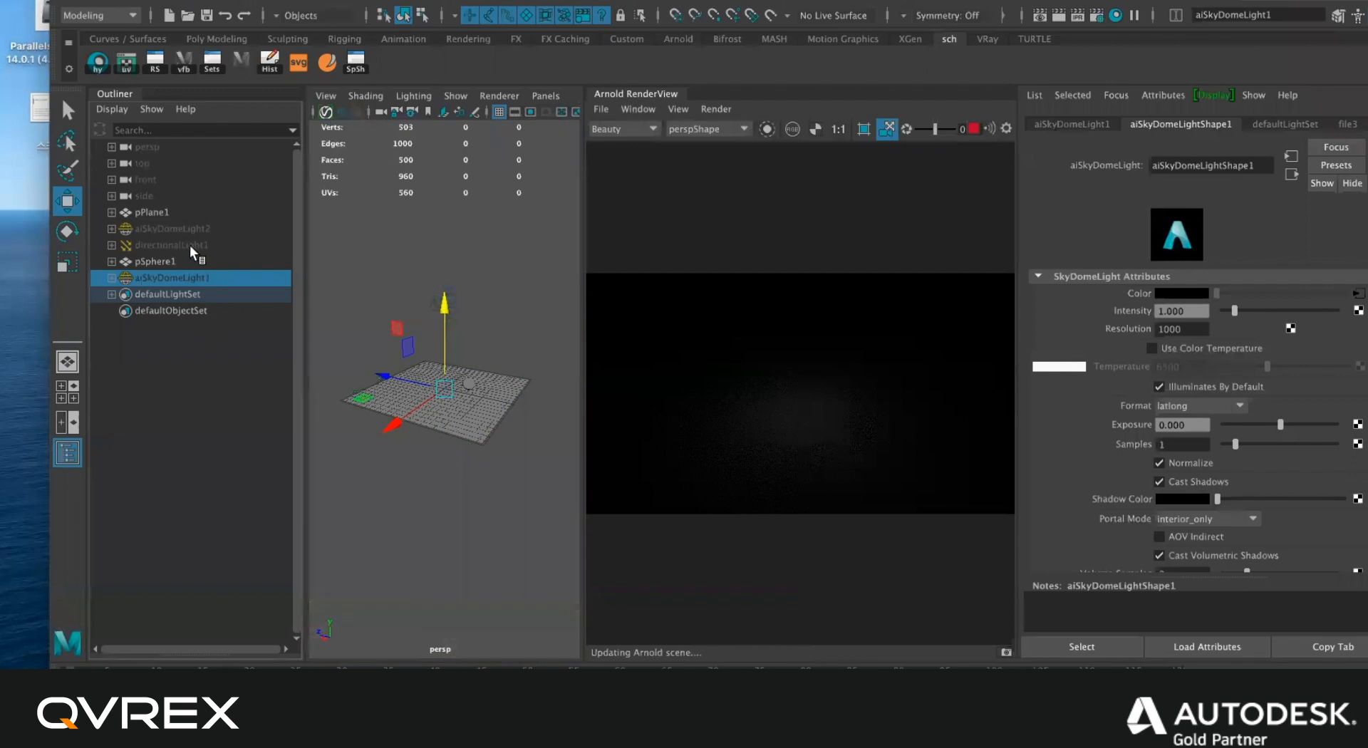
click(194, 229)
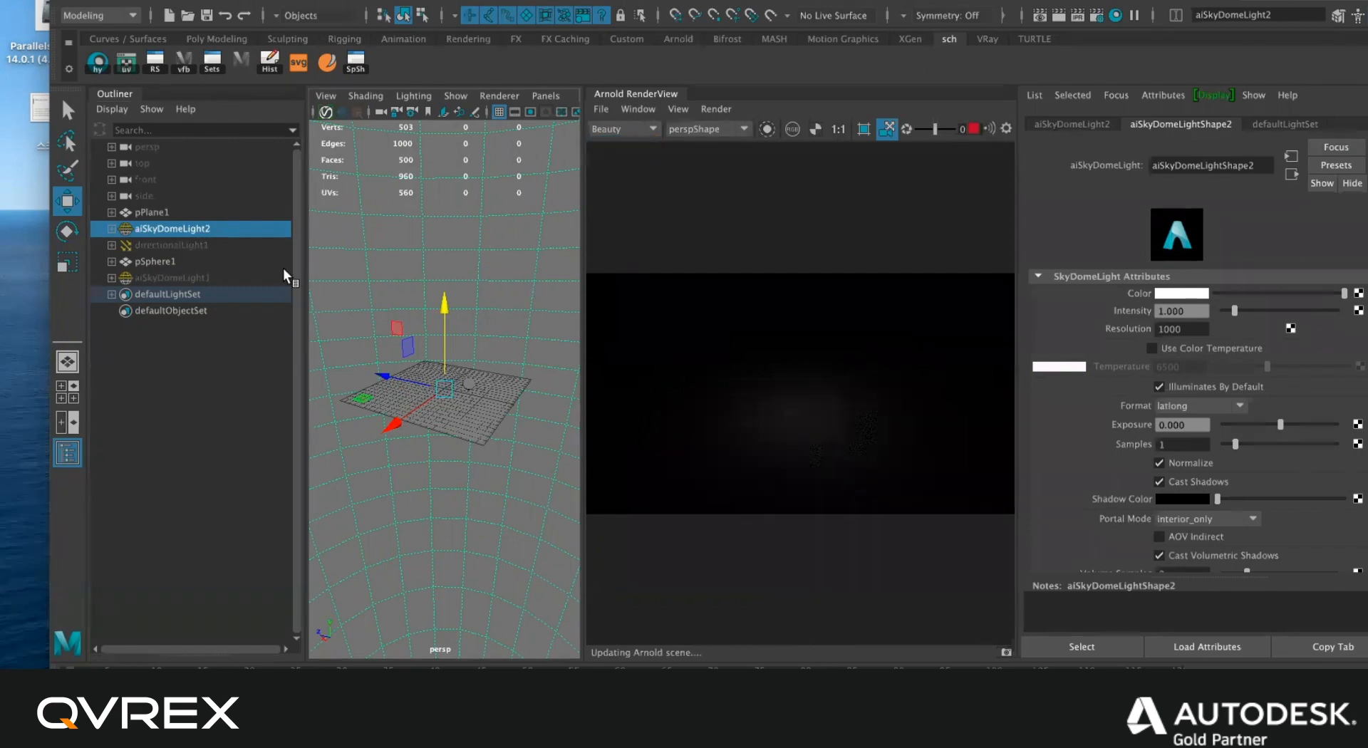
click(649, 131)
click(644, 132)
Delete the skydome lights, directional light, sphere and plane, and undo the deletion of the plane.
key(Delete)
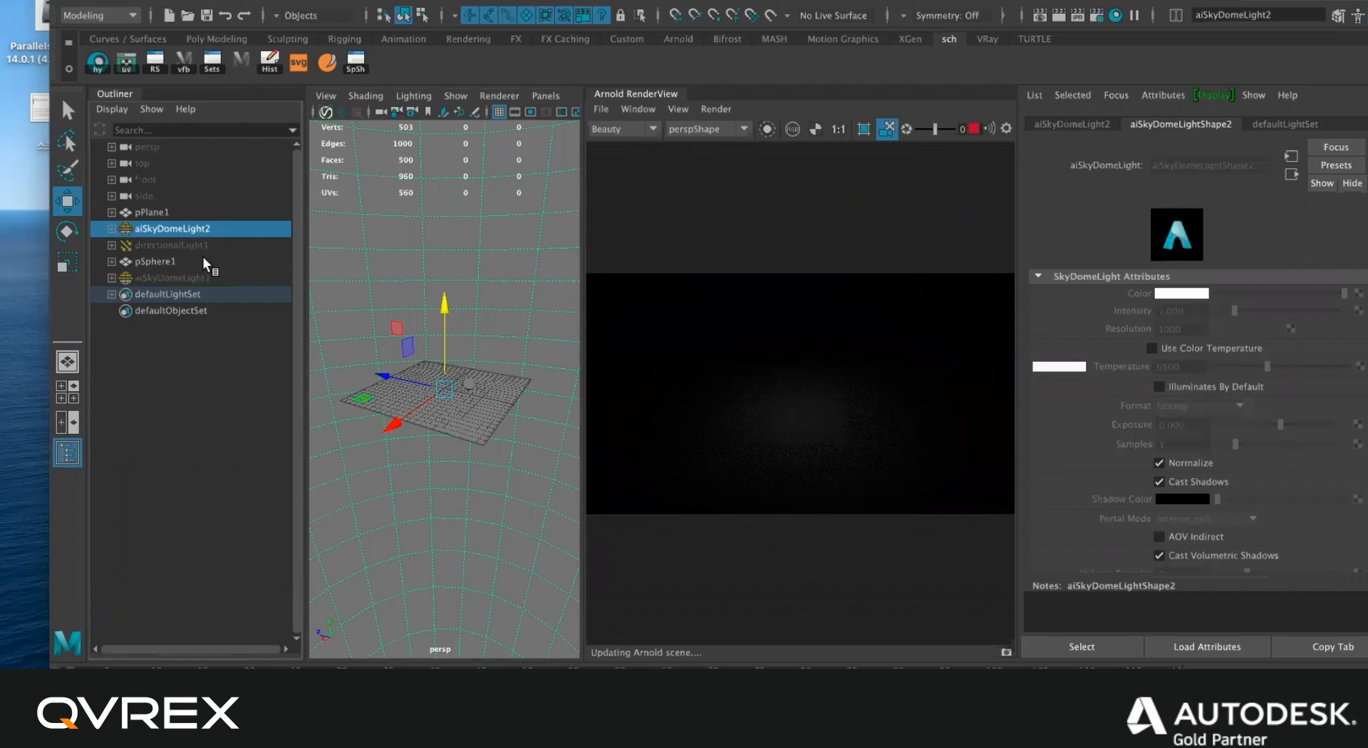
click(204, 263)
key(Delete)
click(194, 231)
key(Delete)
key(Delete)
click(182, 229)
click(171, 212)
key(Delete)
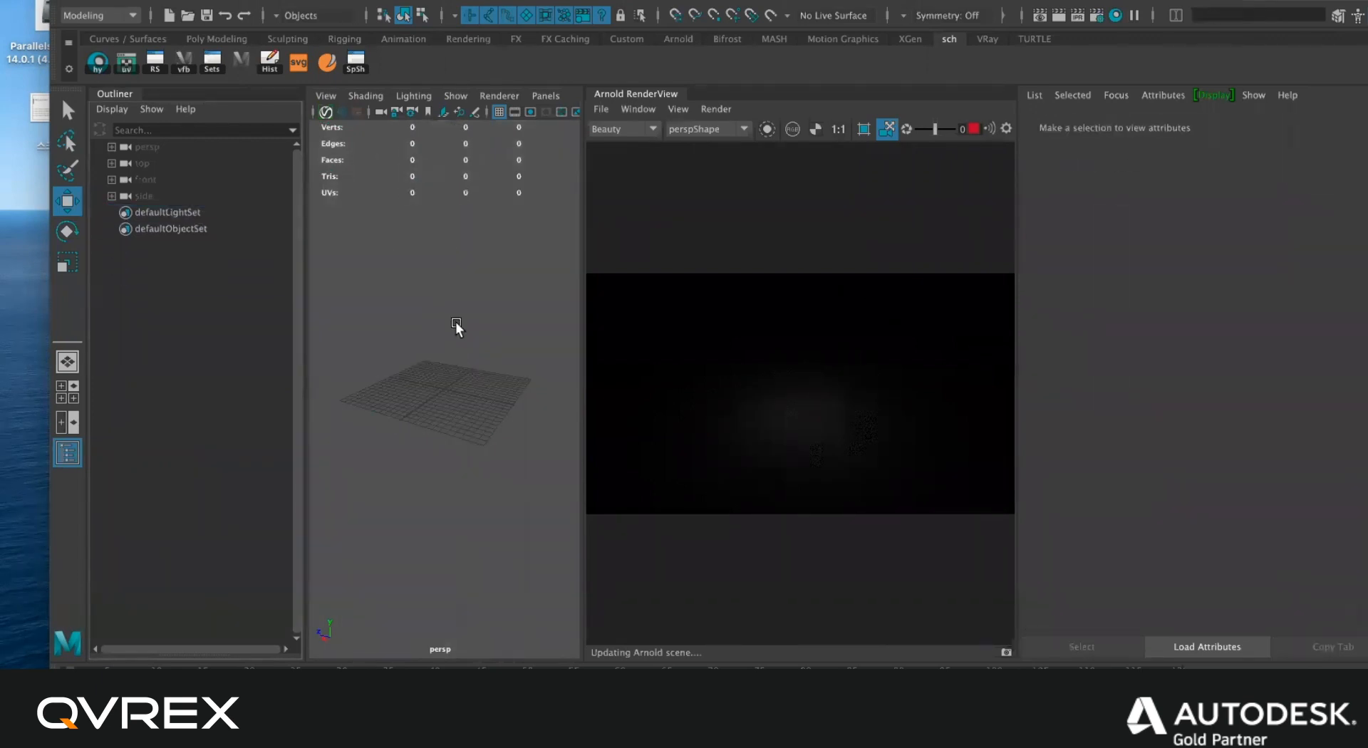
key(ctrl+z)
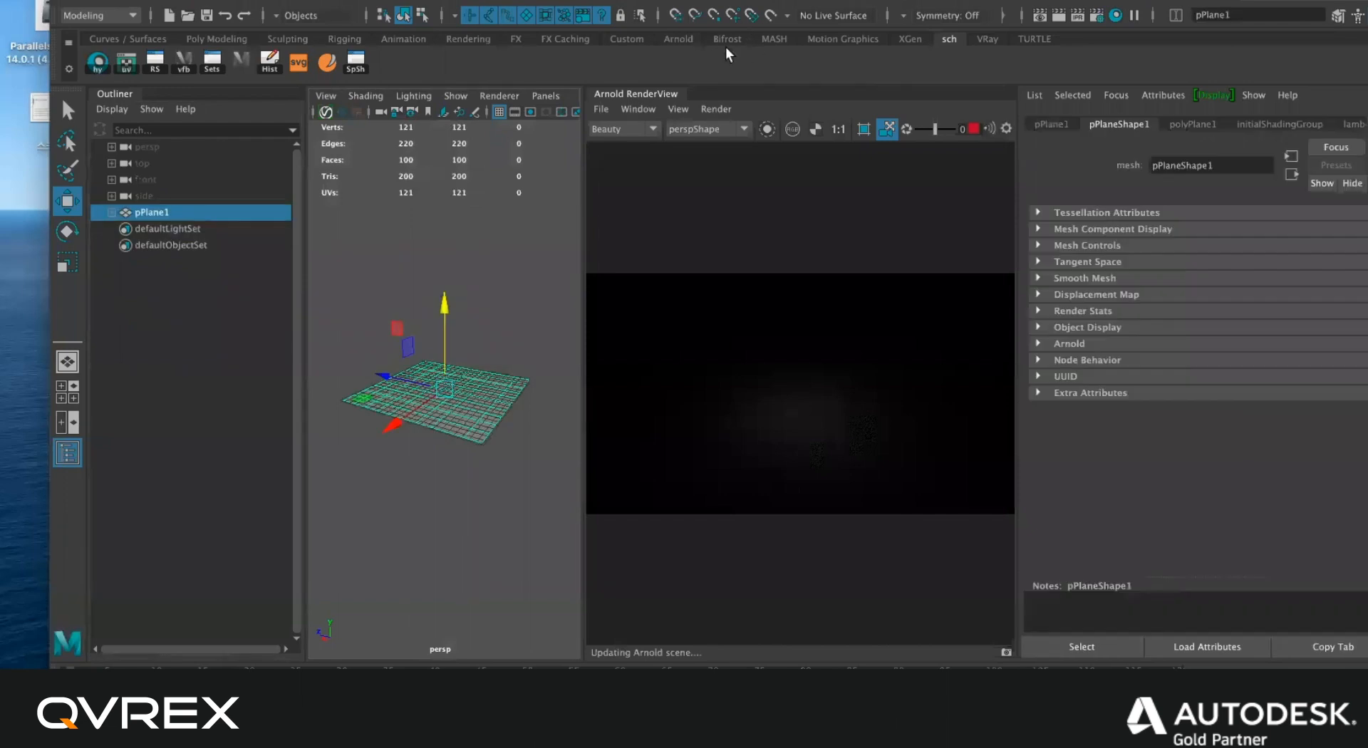
Add a new Arnold Skydome Light around the plane.
click(913, 3)
mouse_move(941, 73)
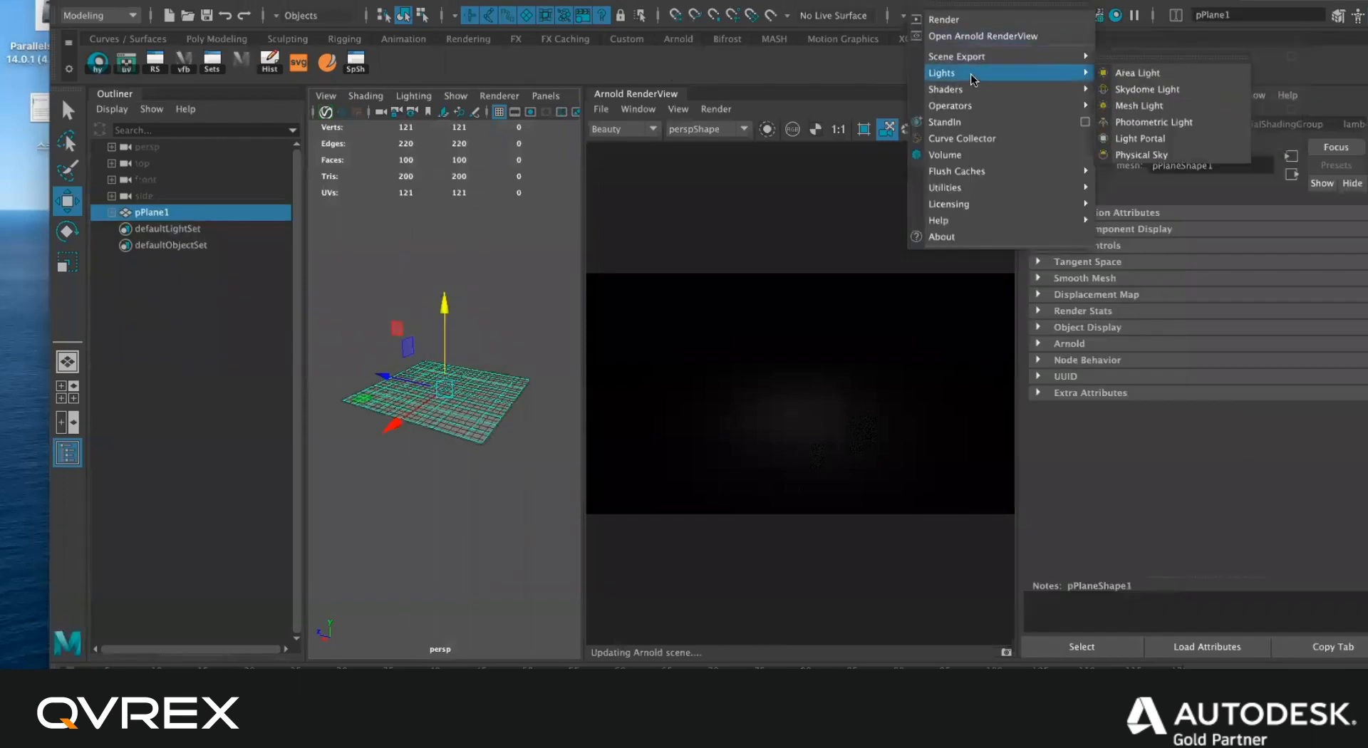
click(1161, 92)
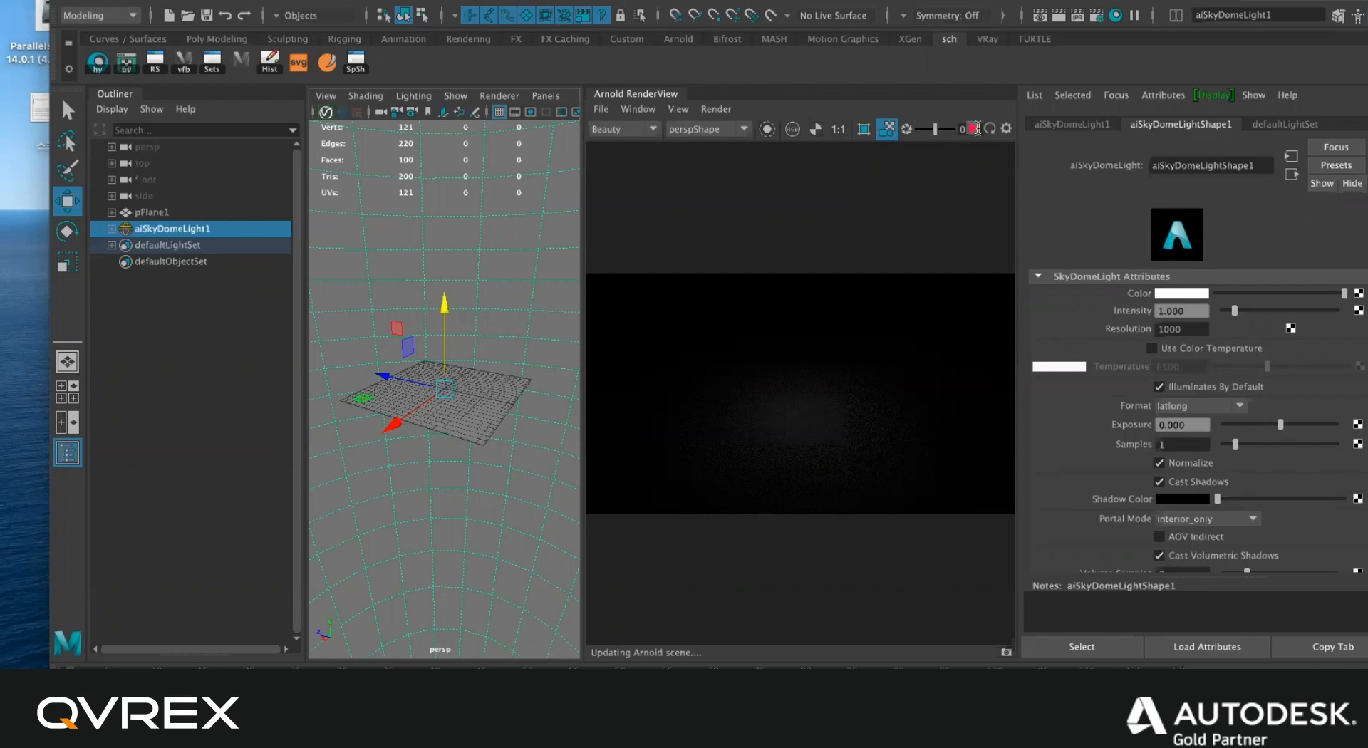
alt+drag(519, 239, 504, 273)
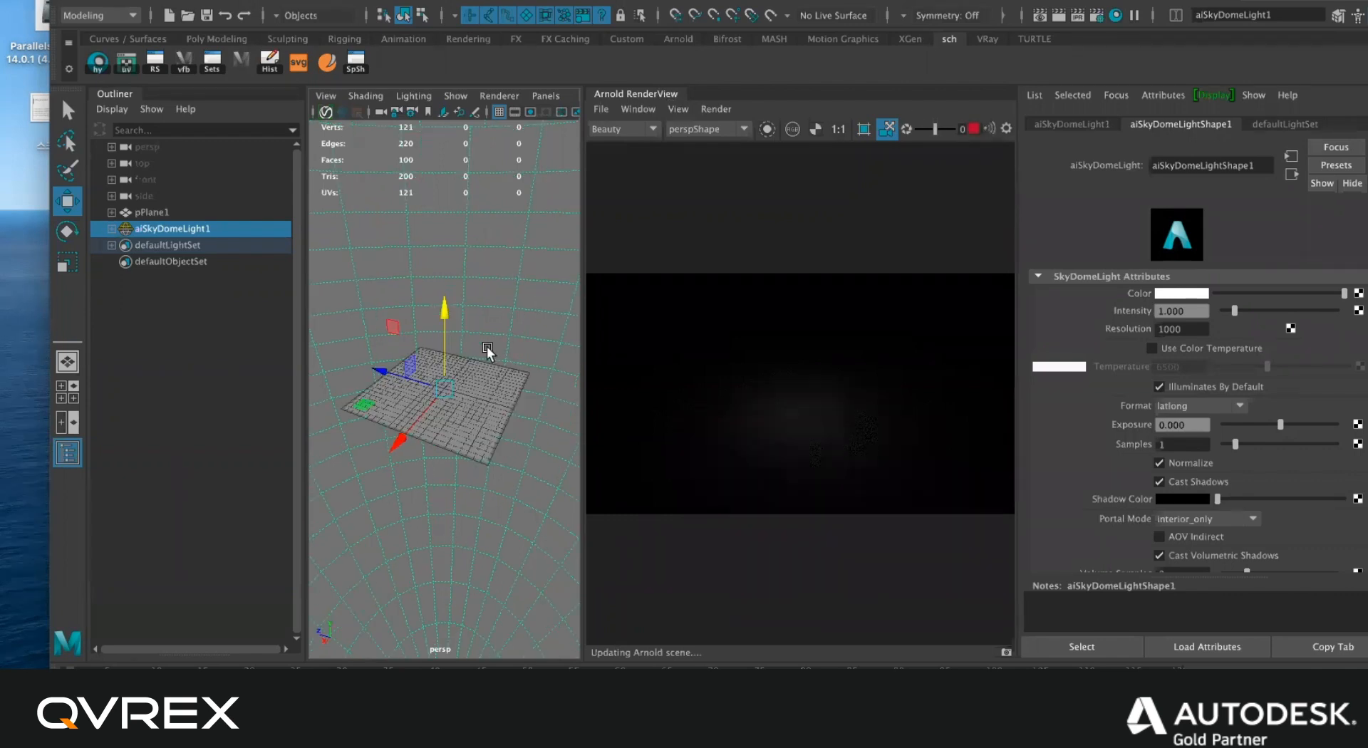
Create a polygon sphere at the centre of the plane and frame it in the viewport.
shift+right_drag(485, 349, 531, 354)
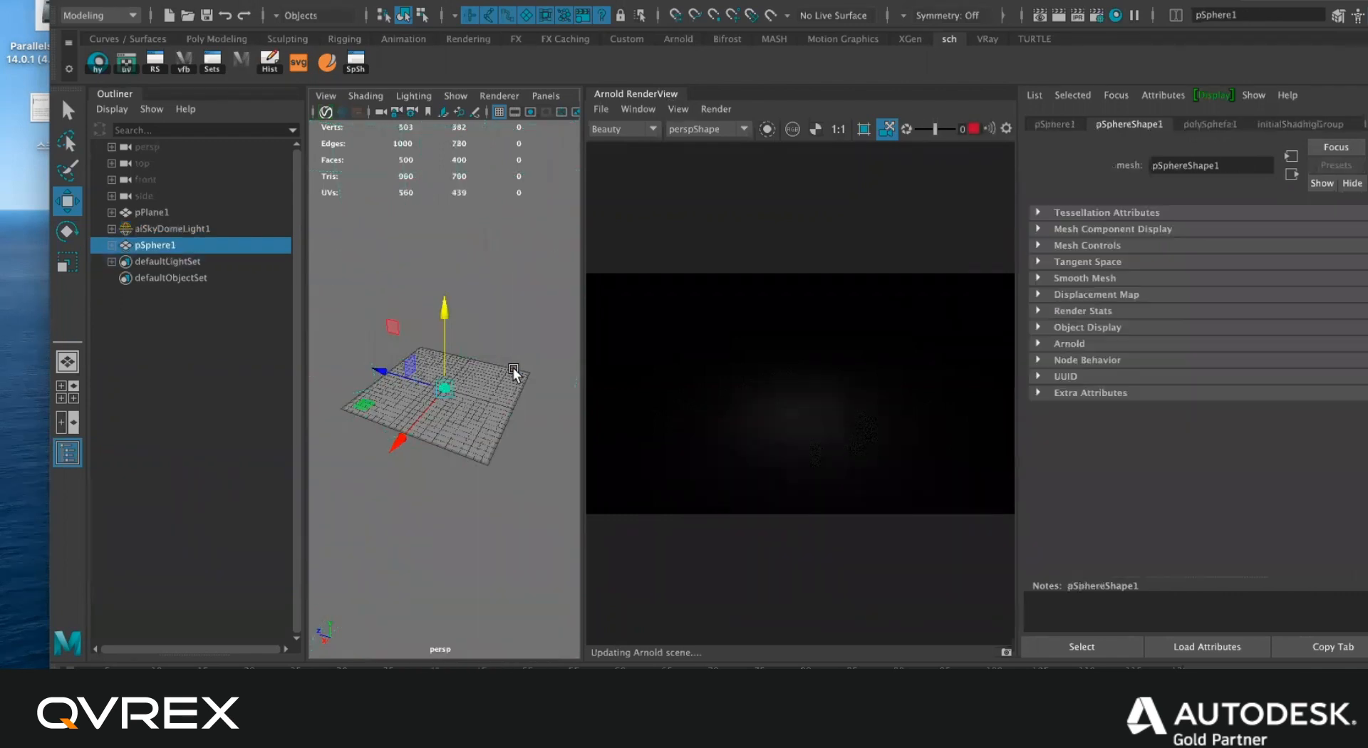
key(f)
scroll(452, 382, down, 3)
Set the skydome light's Intensity to 5 and stop the live render.
click(171, 229)
click(1183, 312)
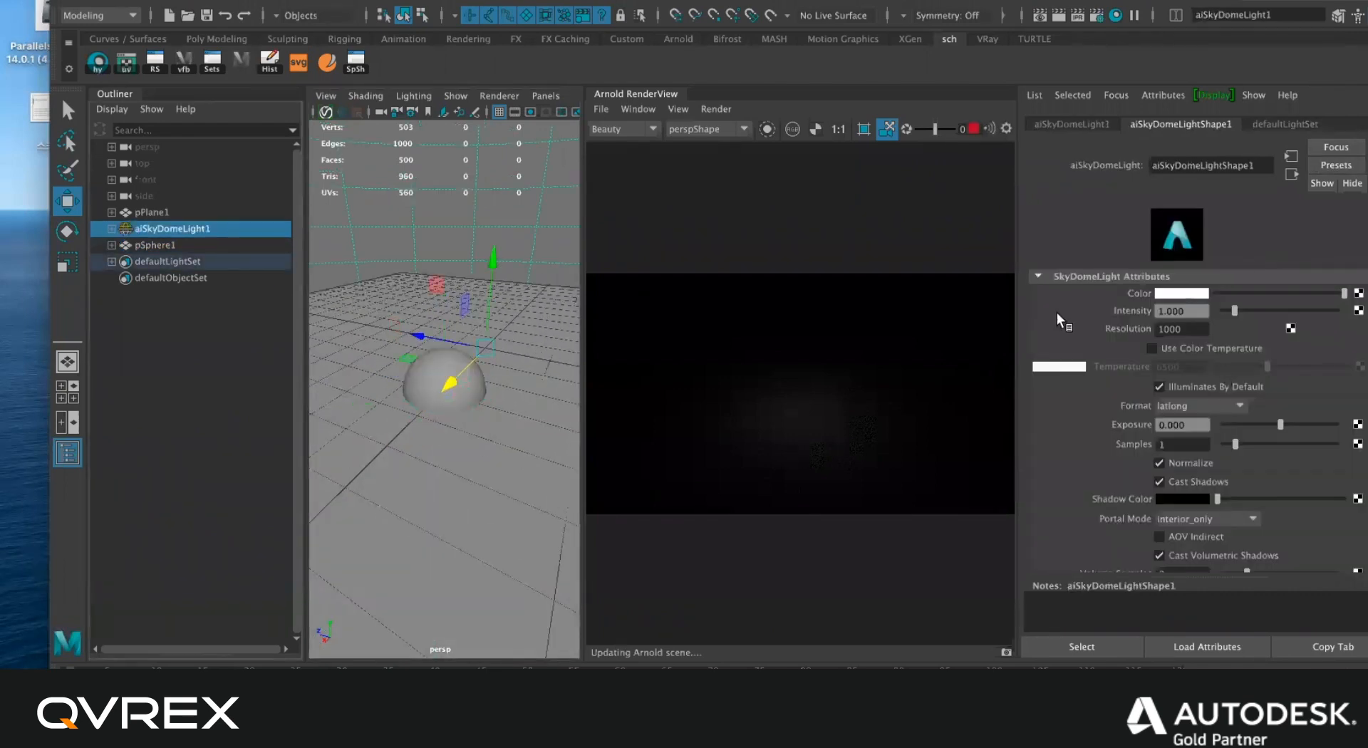
text(5)
key(Return)
click(974, 128)
alt+drag(501, 250, 501, 321)
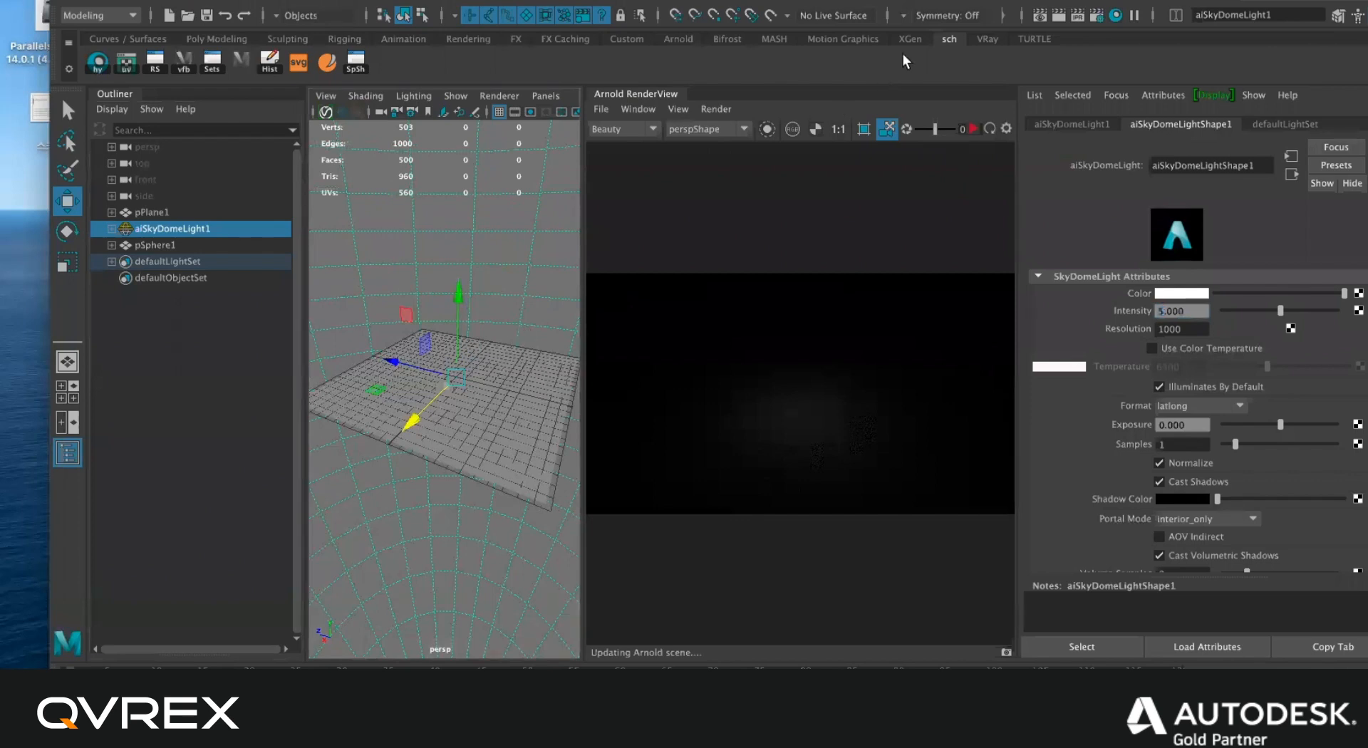
Close and reopen the Arnold RenderView, docking it between the viewport and the Attribute Editor with a wider pane.
click(919, 9)
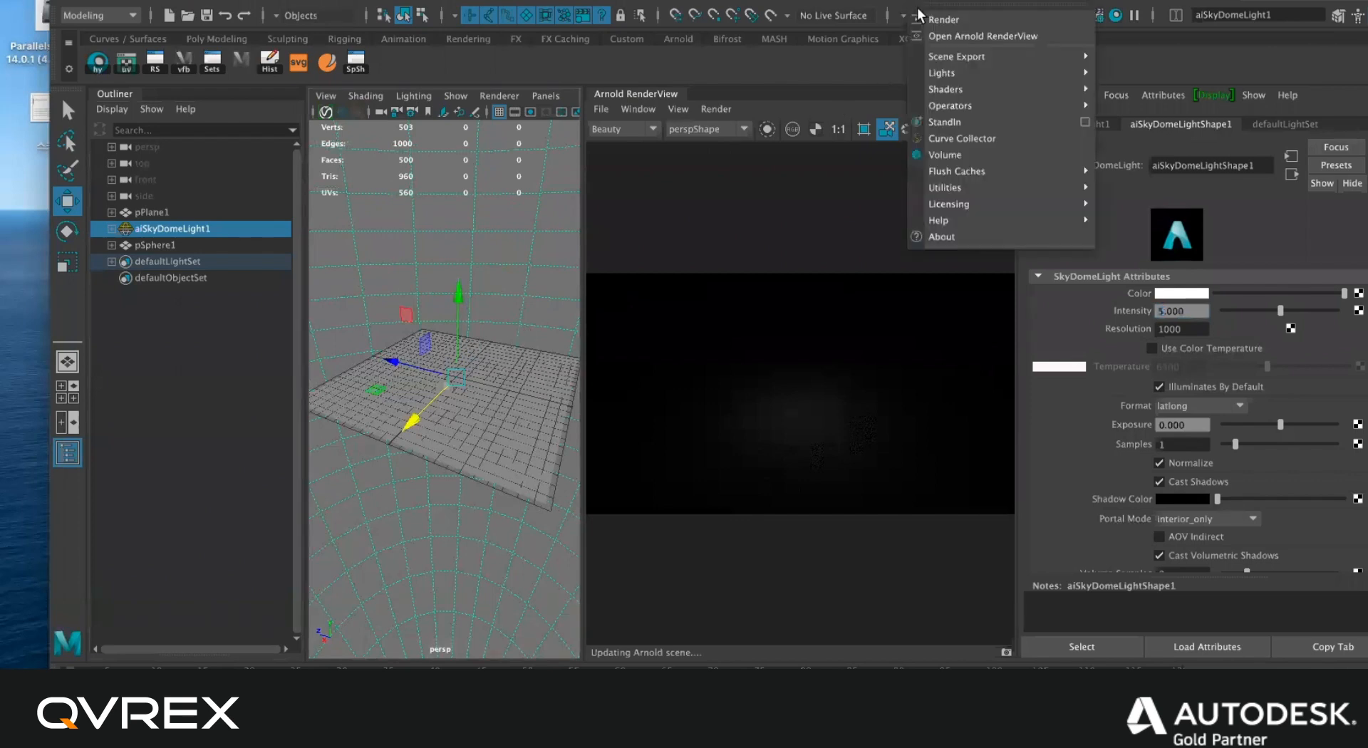
click(695, 91)
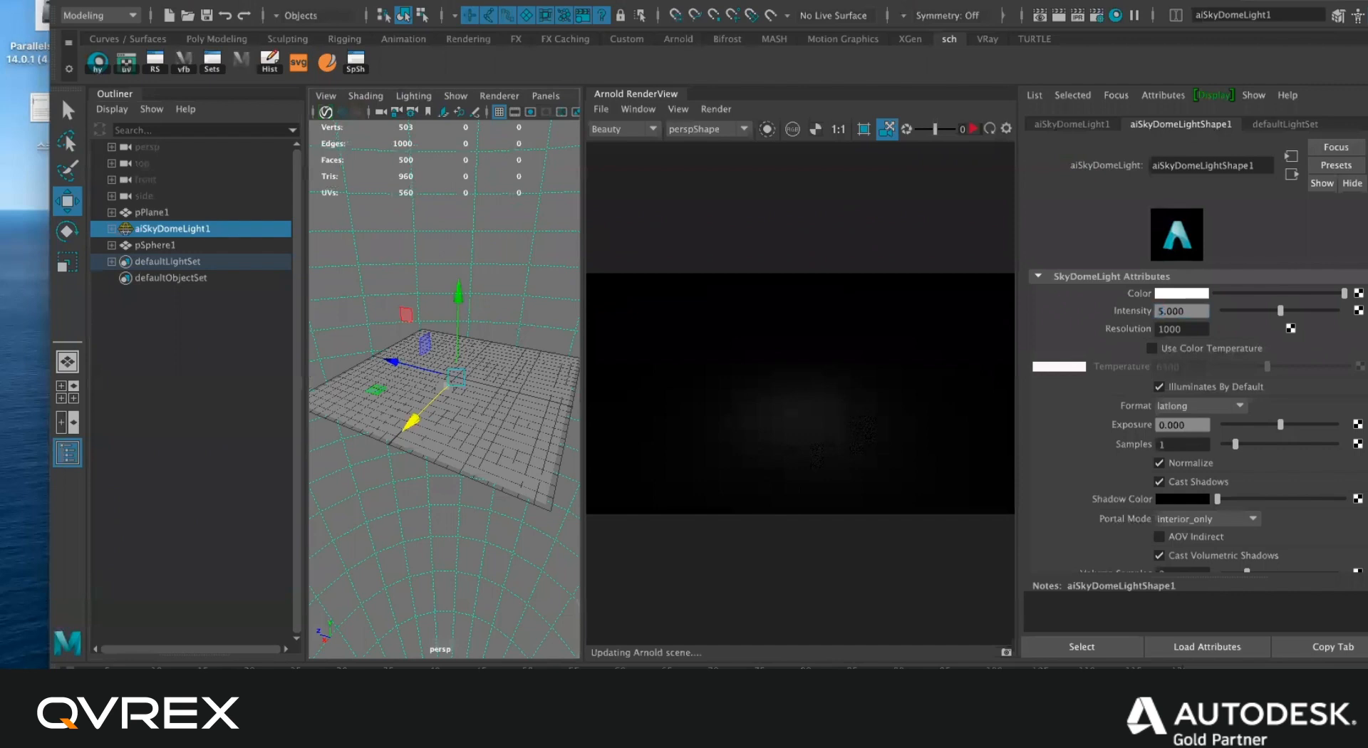
drag(584, 92, 554, 199)
click(556, 193)
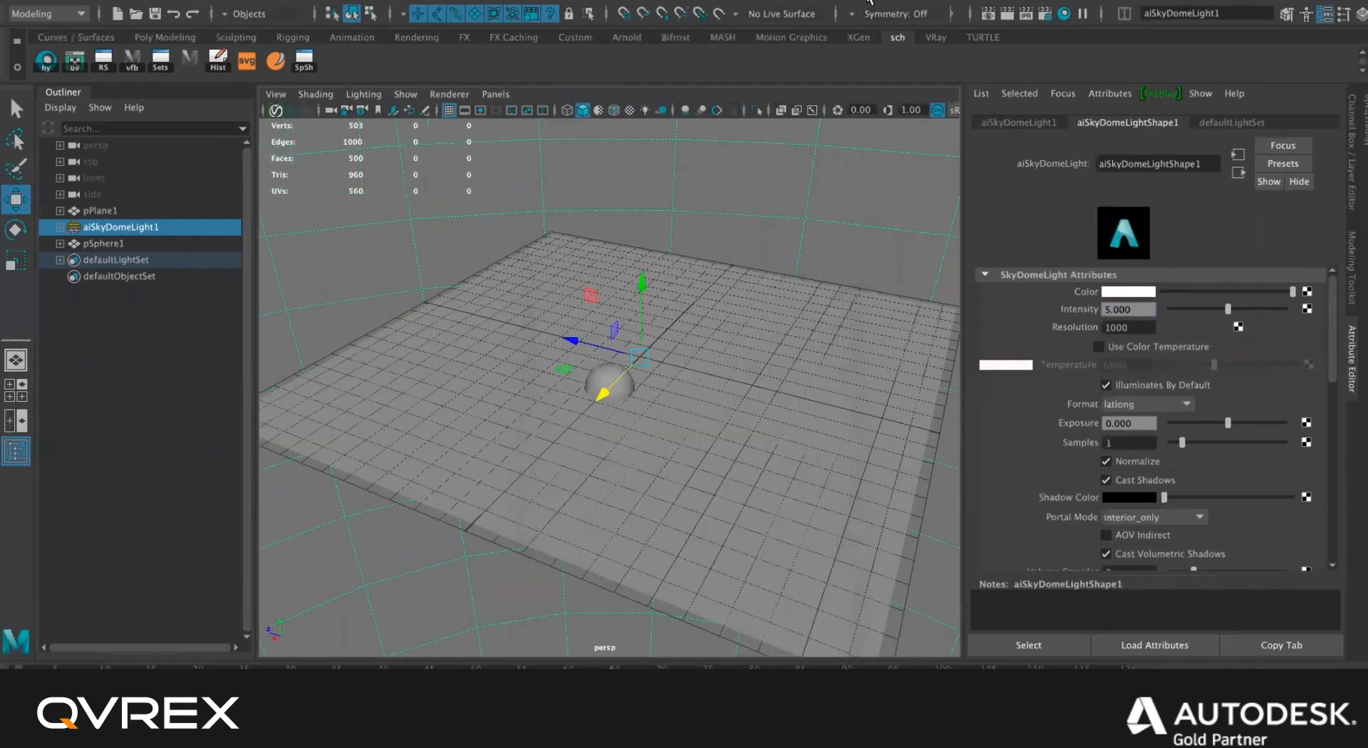
click(868, 1)
click(881, 35)
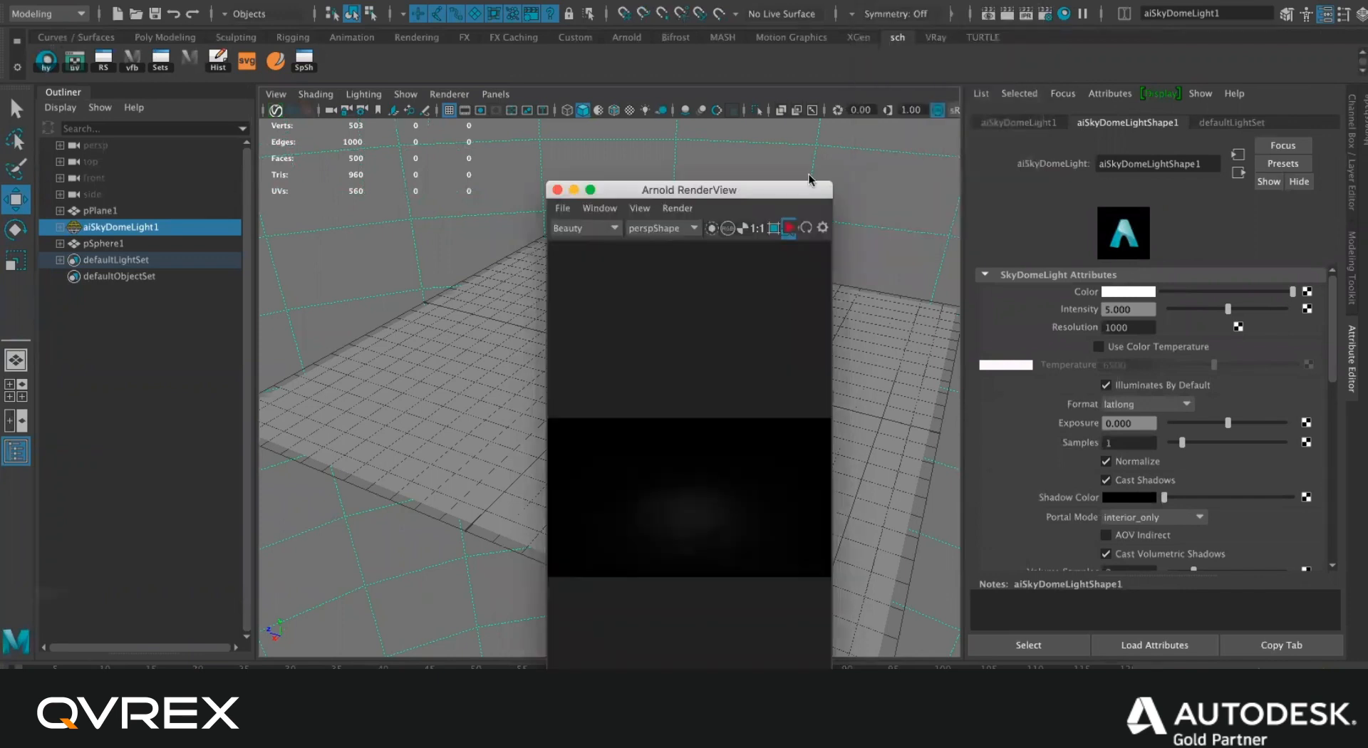
drag(844, 186, 954, 185)
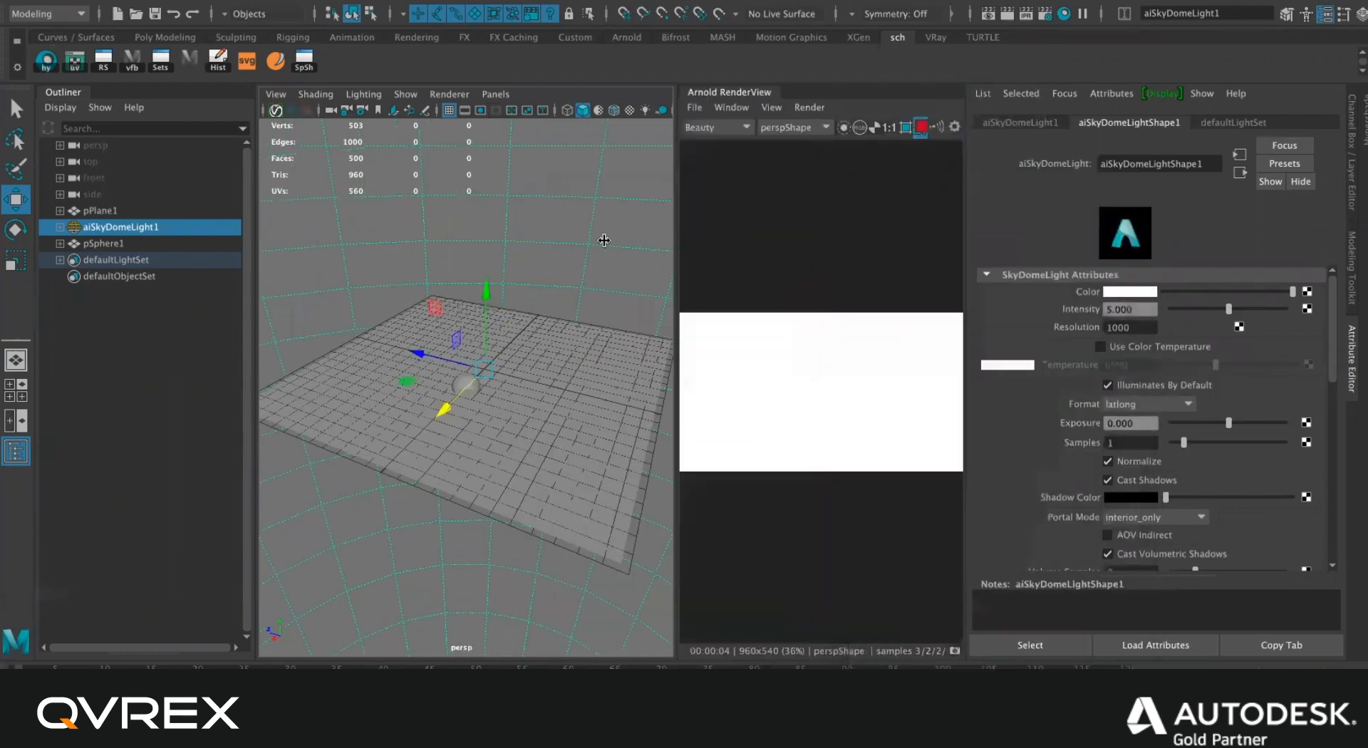
drag(677, 206, 559, 210)
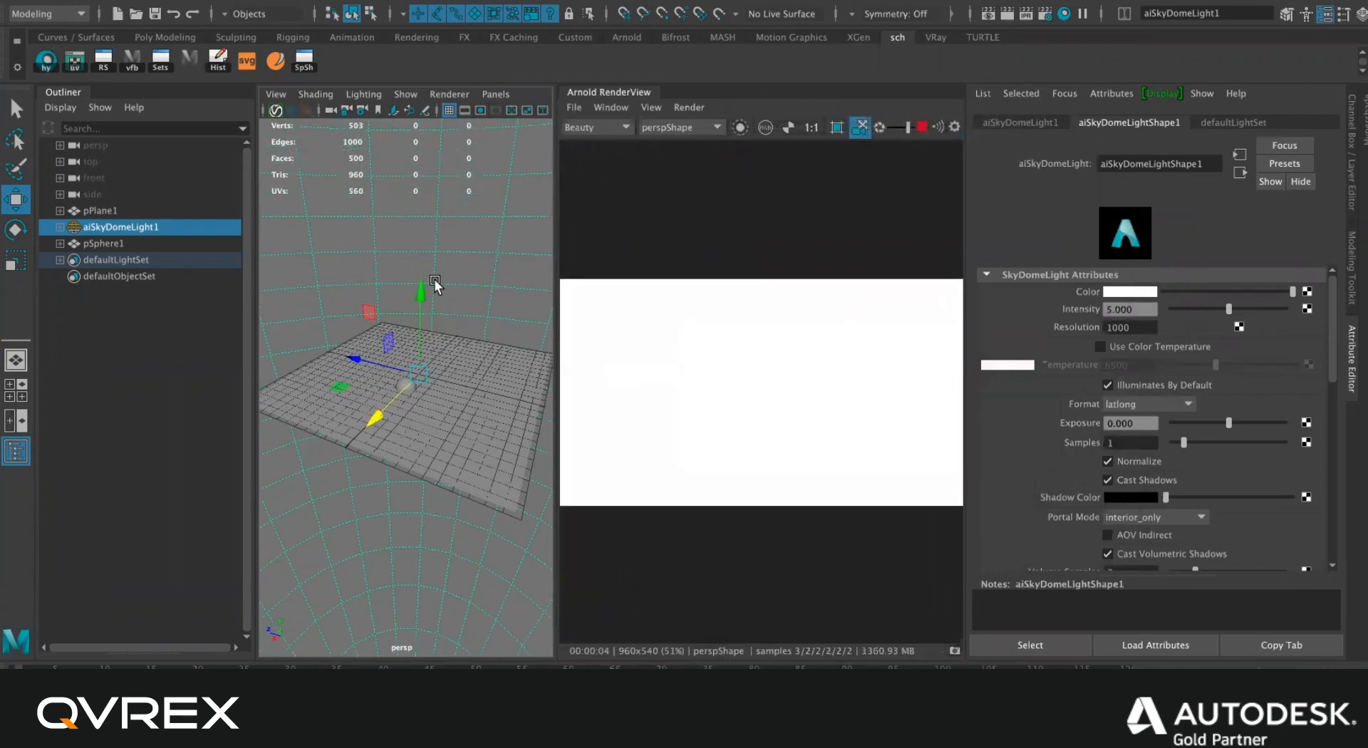
Select the sphere, view it up close, and rerun the live render to examine the skydome lighting.
click(471, 380)
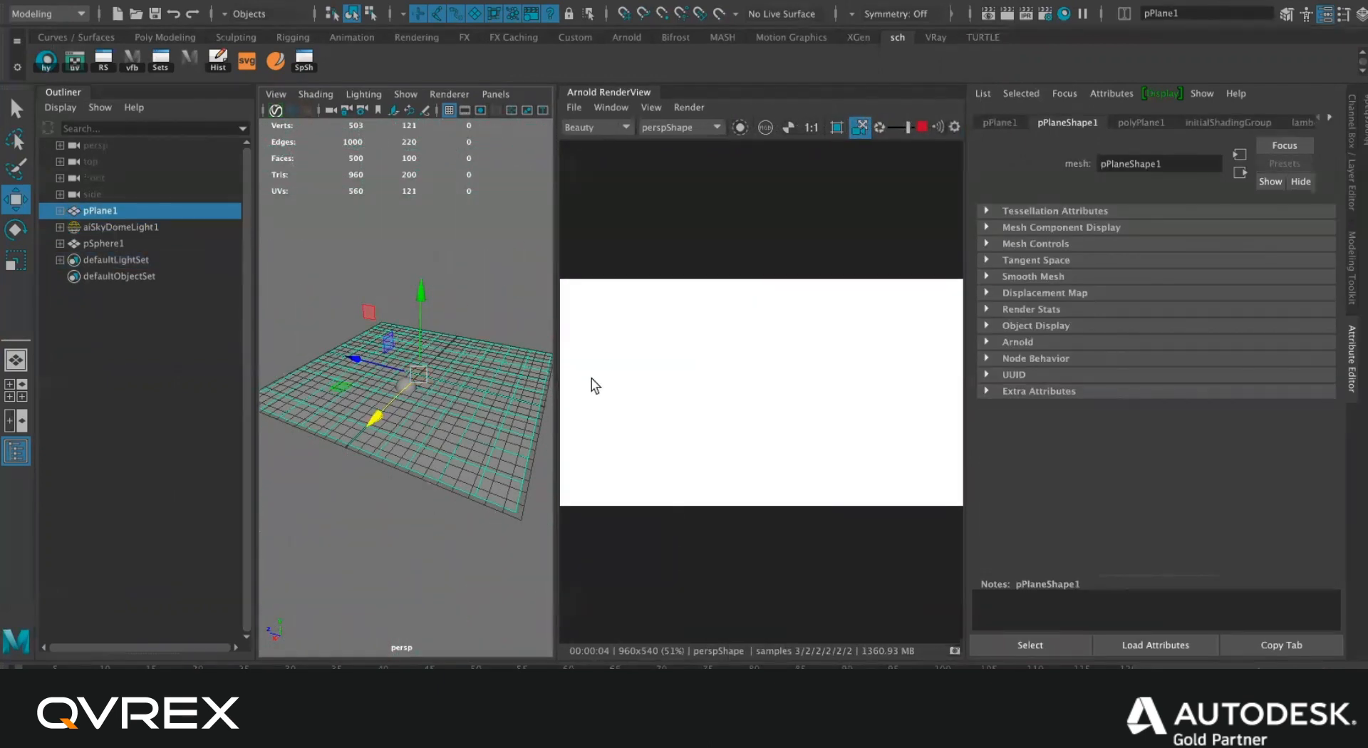
key(q)
click(408, 386)
alt+right_drag(408, 386, 746, 207)
click(922, 127)
alt+right_drag(722, 278, 932, 160)
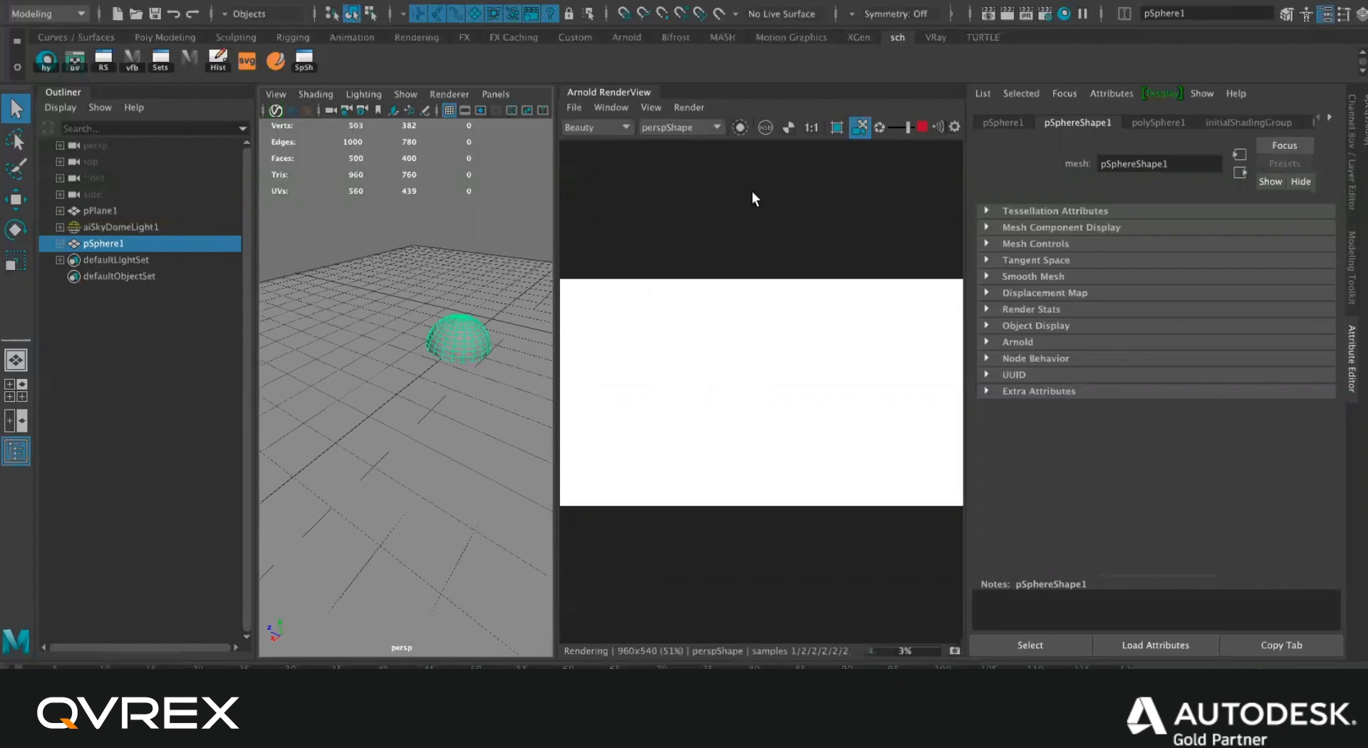
Set the skydome light's Intensity to 1.
click(225, 222)
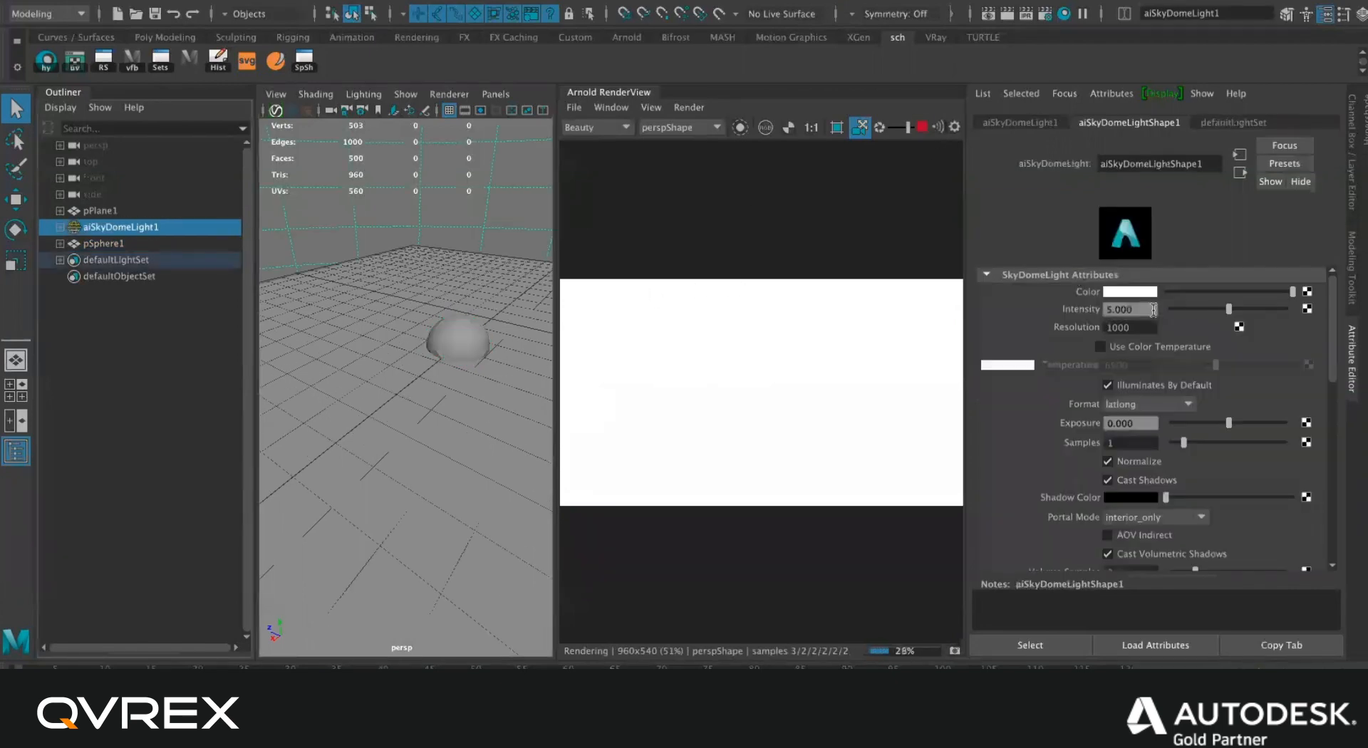
double_click(1133, 309)
text(1)
key(Return)
Map a file texture to the skydome light's Color and load the HDRI image abandoned_tank_farm_04_1k.hdr into it.
click(1306, 291)
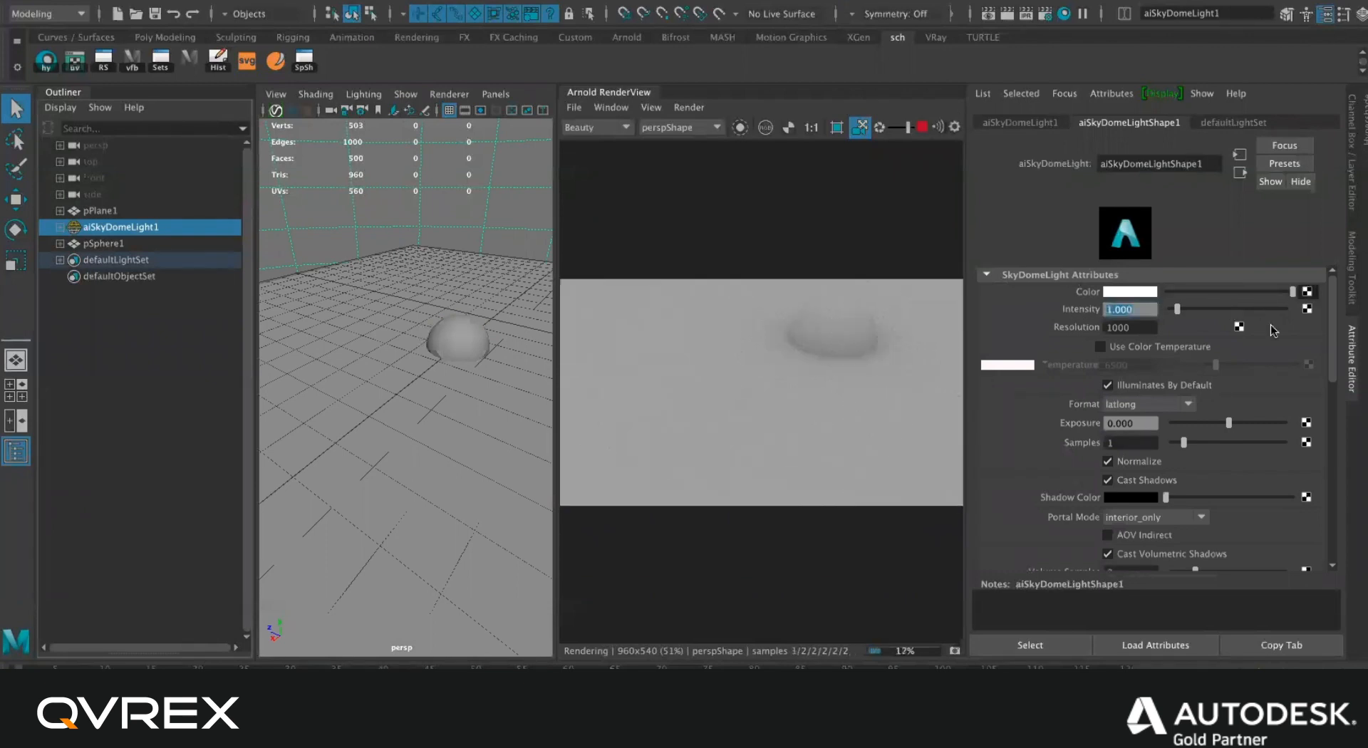
click(648, 560)
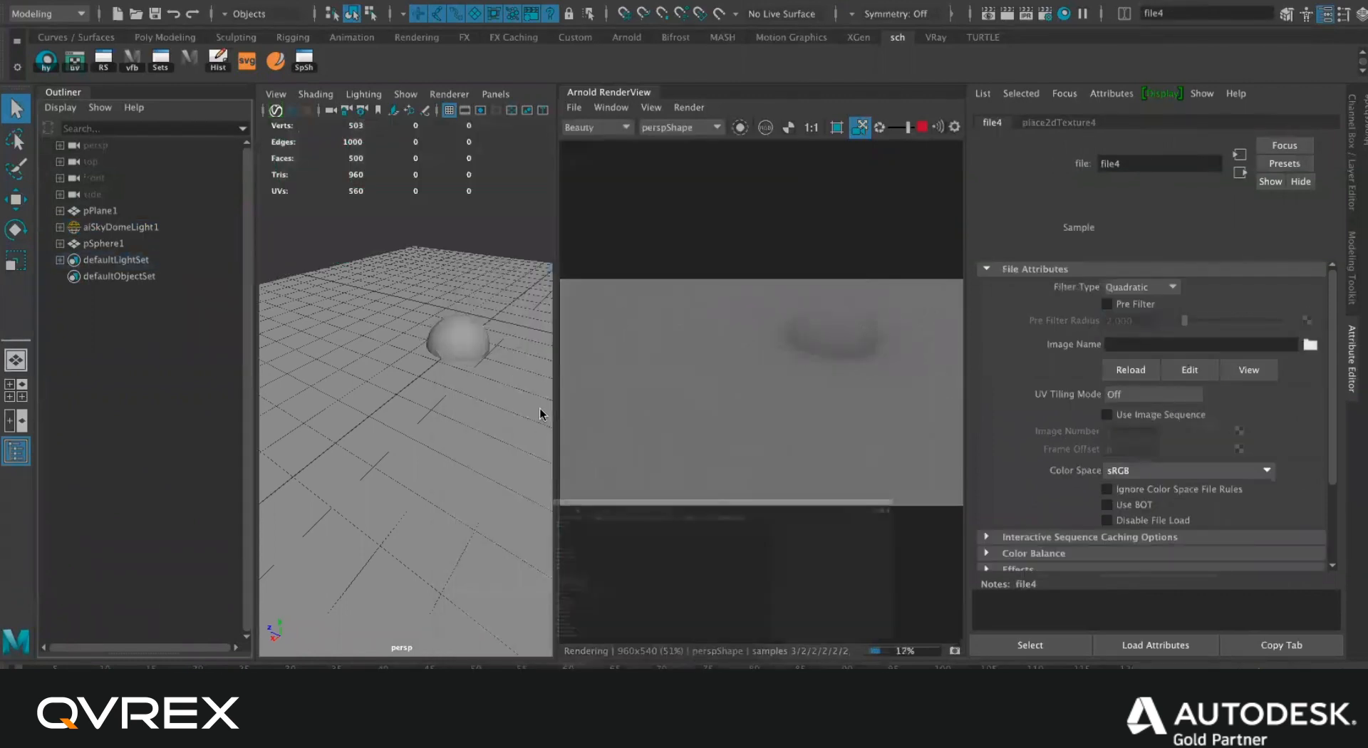
double_click(421, 370)
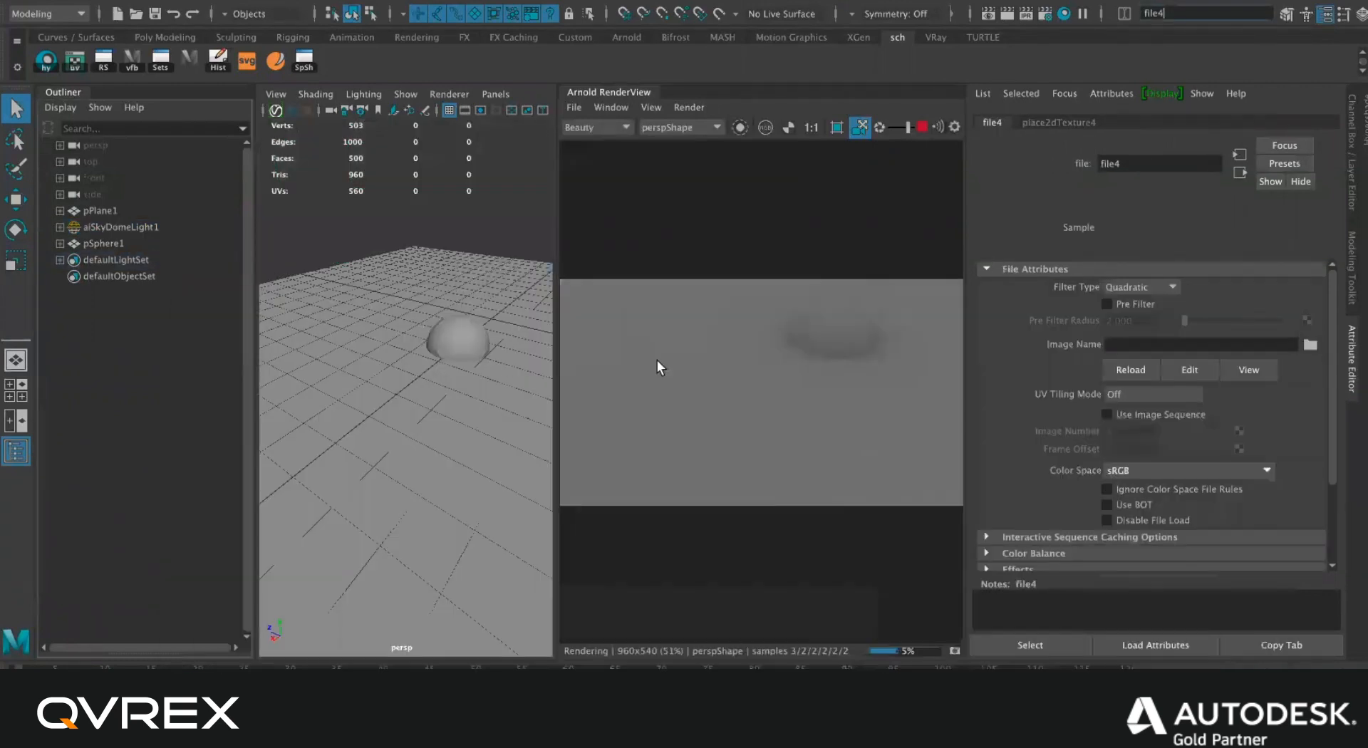
View the HDRI-mapped skydome from outside as a whole sphere, then from within.
scroll(711, 382, down, 10)
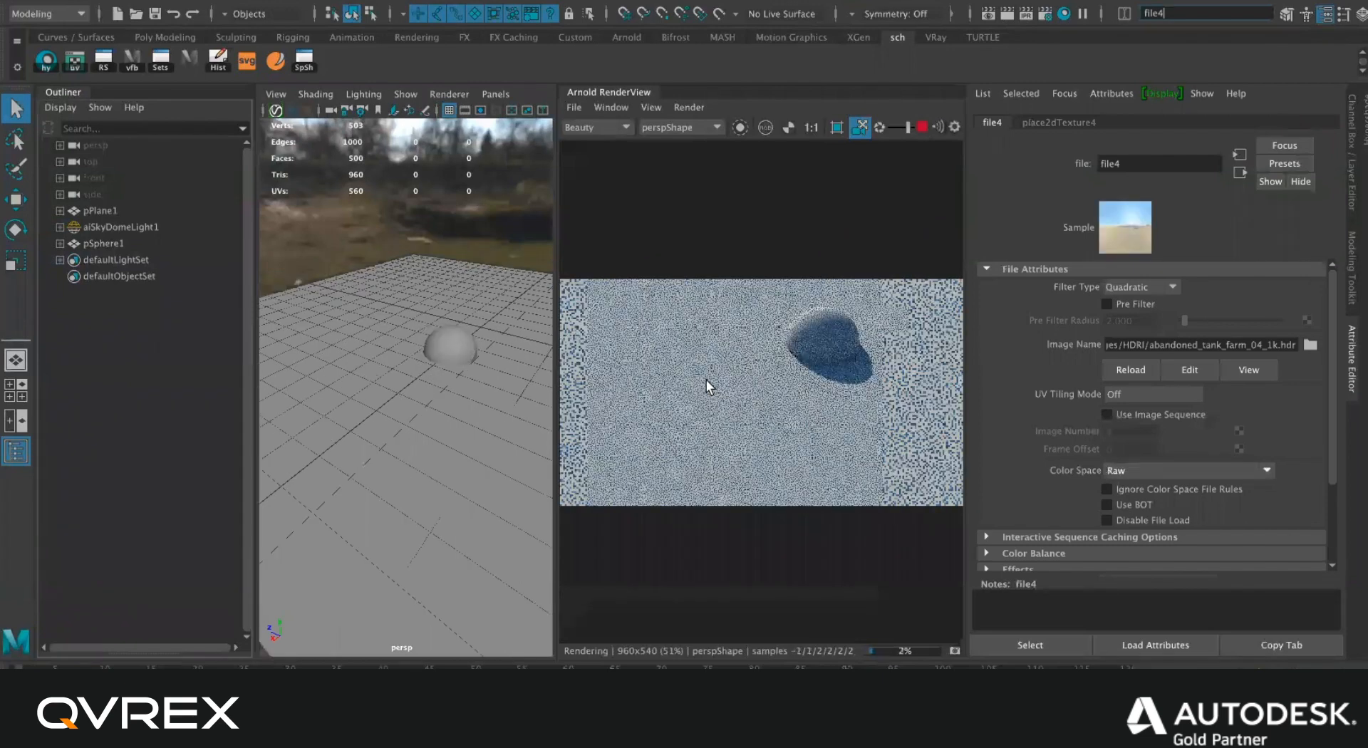
scroll(418, 340, down, 10)
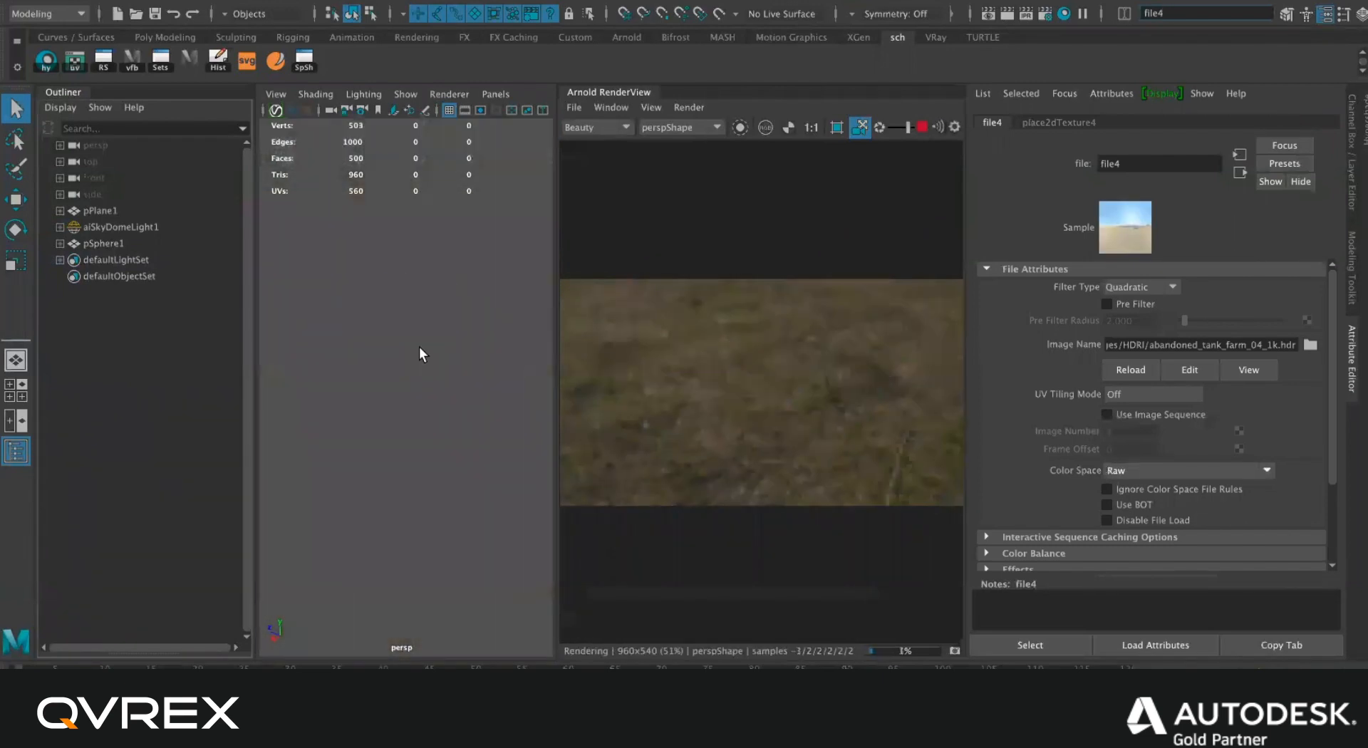
scroll(419, 346, up, 15)
scroll(403, 347, down, 5)
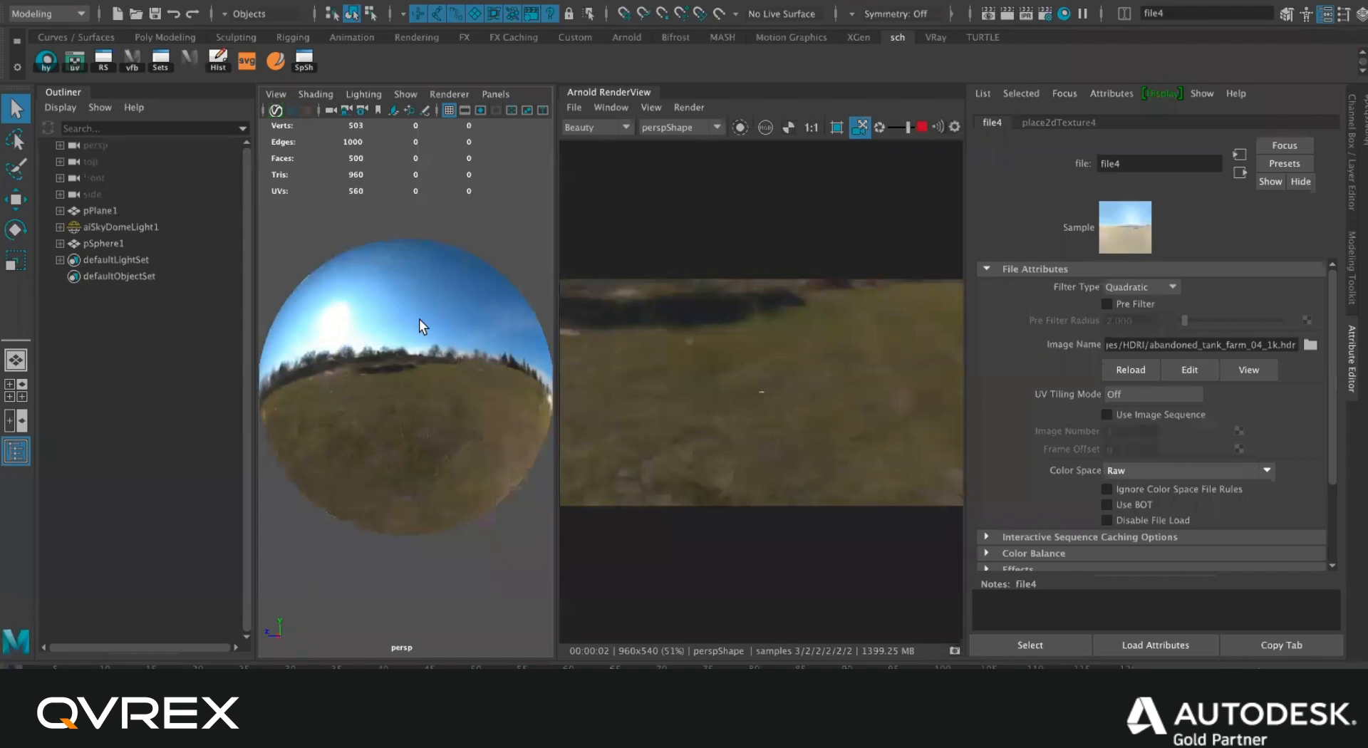
scroll(425, 328, up, 5)
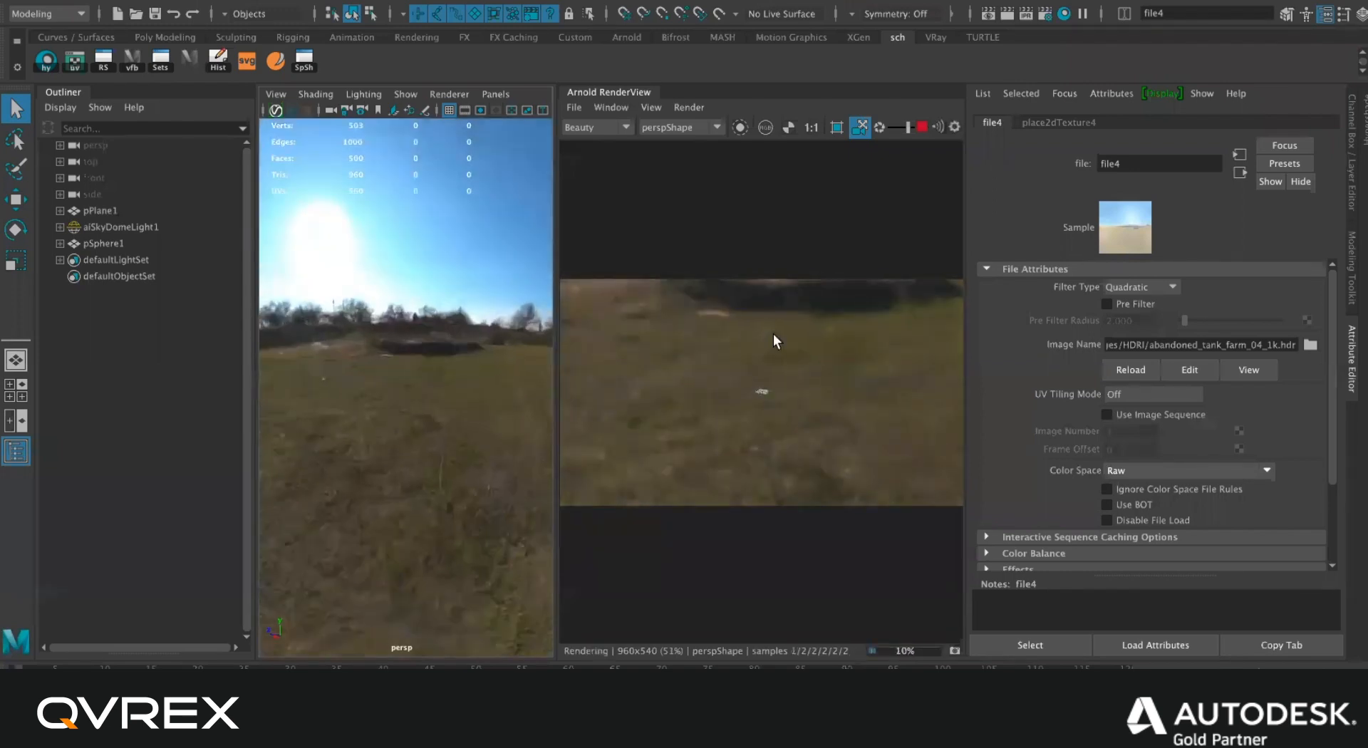
Frame the plane and then the sphere, examining the HDRI lighting and the sphere's shadow in the live render from several angles.
click(768, 391)
key(f)
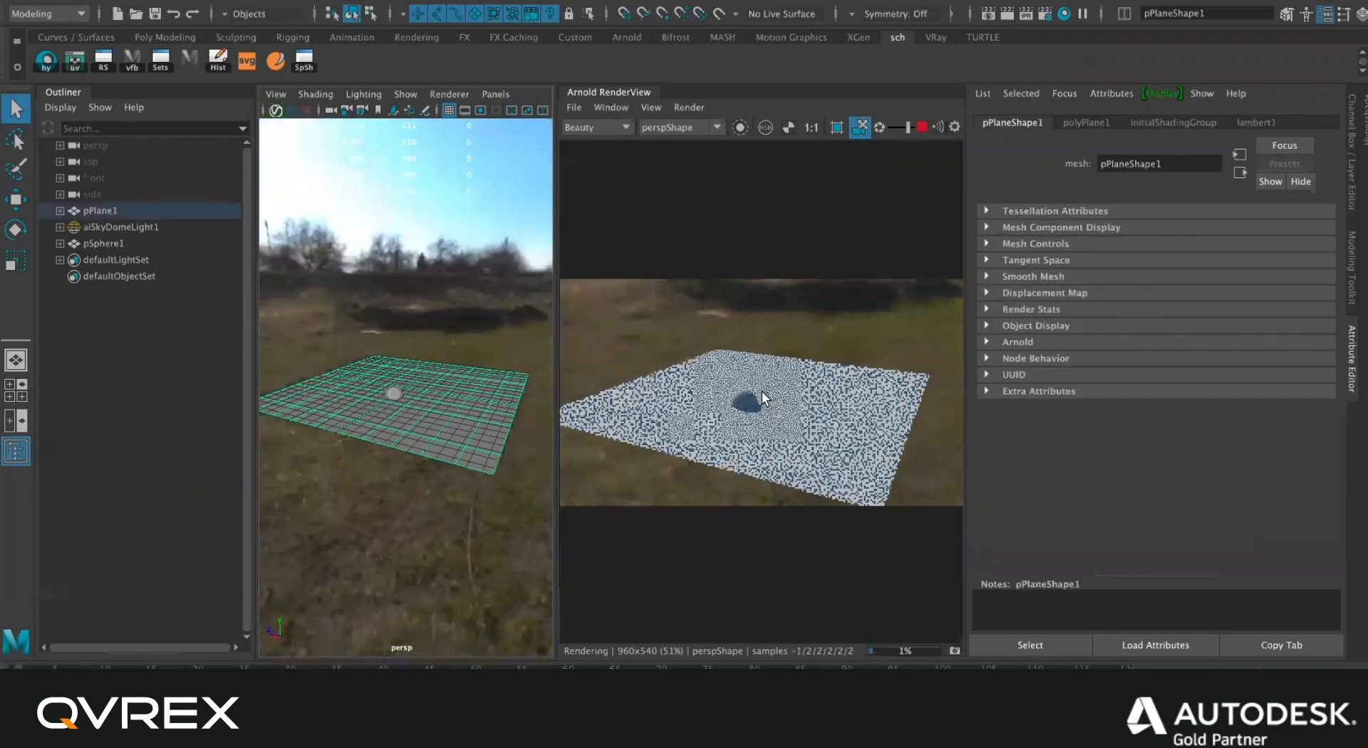
alt+drag(819, 384, 794, 400)
alt+right_drag(793, 400, 788, 357)
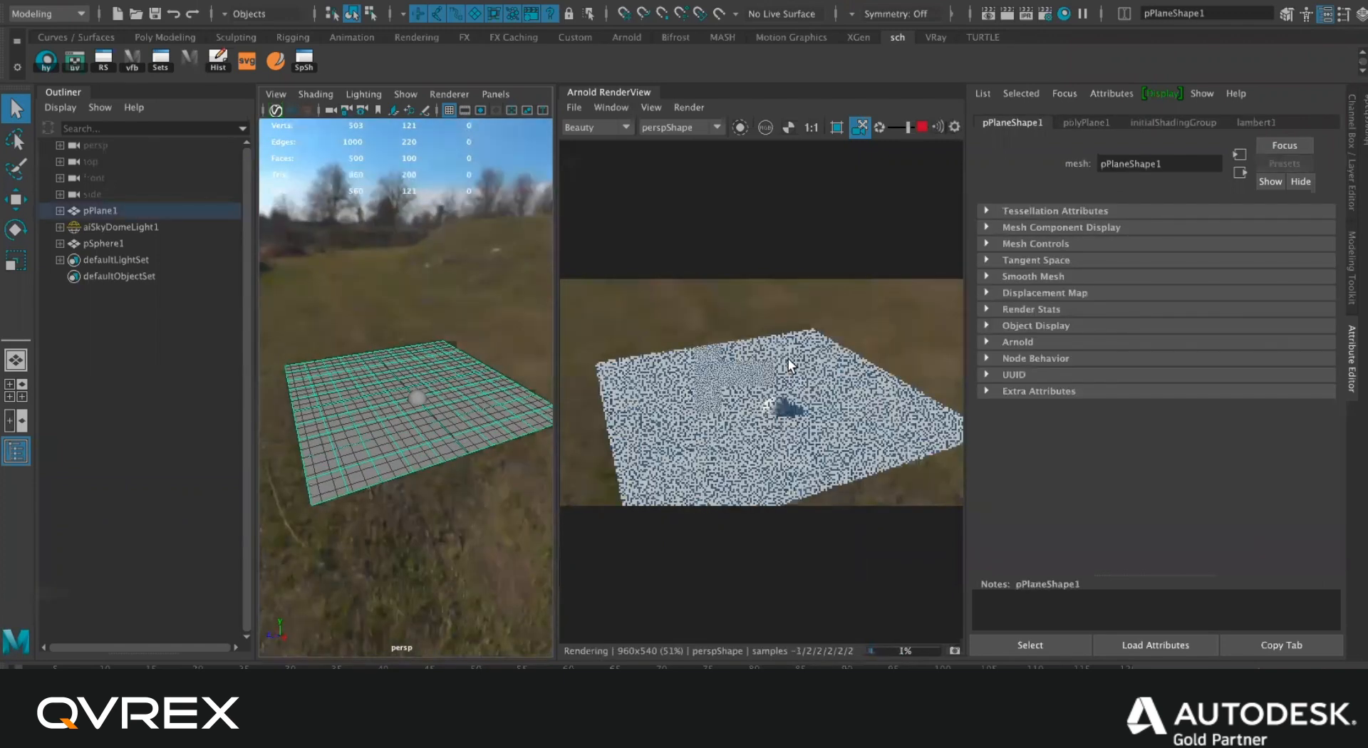
alt+middle_drag(788, 358, 769, 349)
click(768, 336)
key(f)
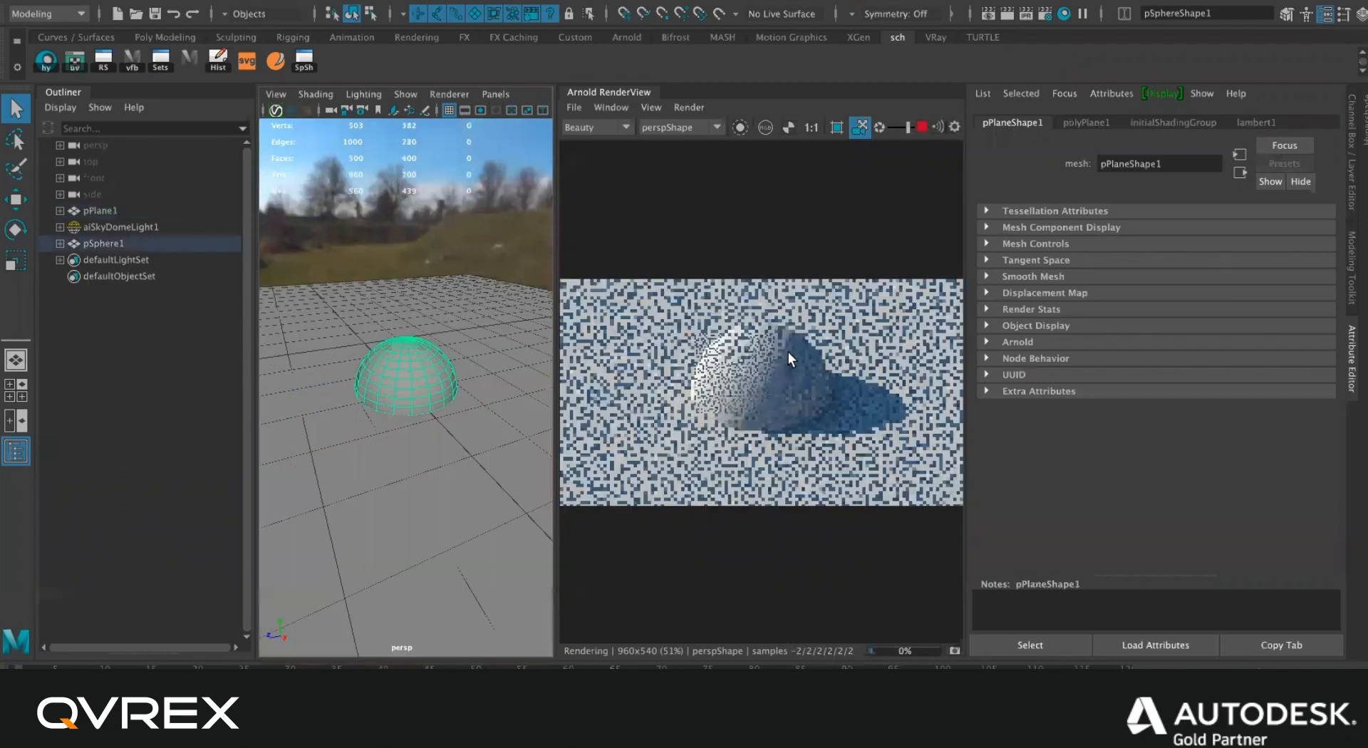
alt+drag(751, 366, 832, 367)
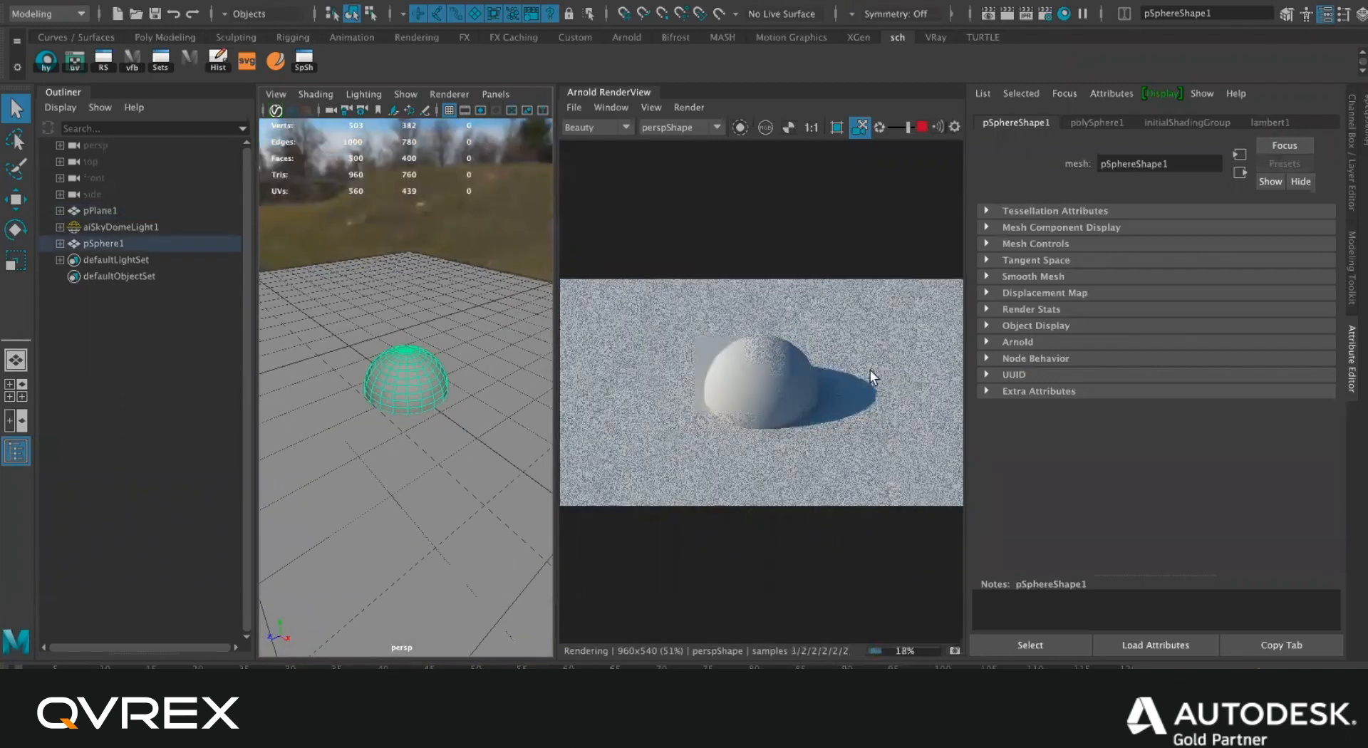
alt+right_drag(780, 370, 757, 333)
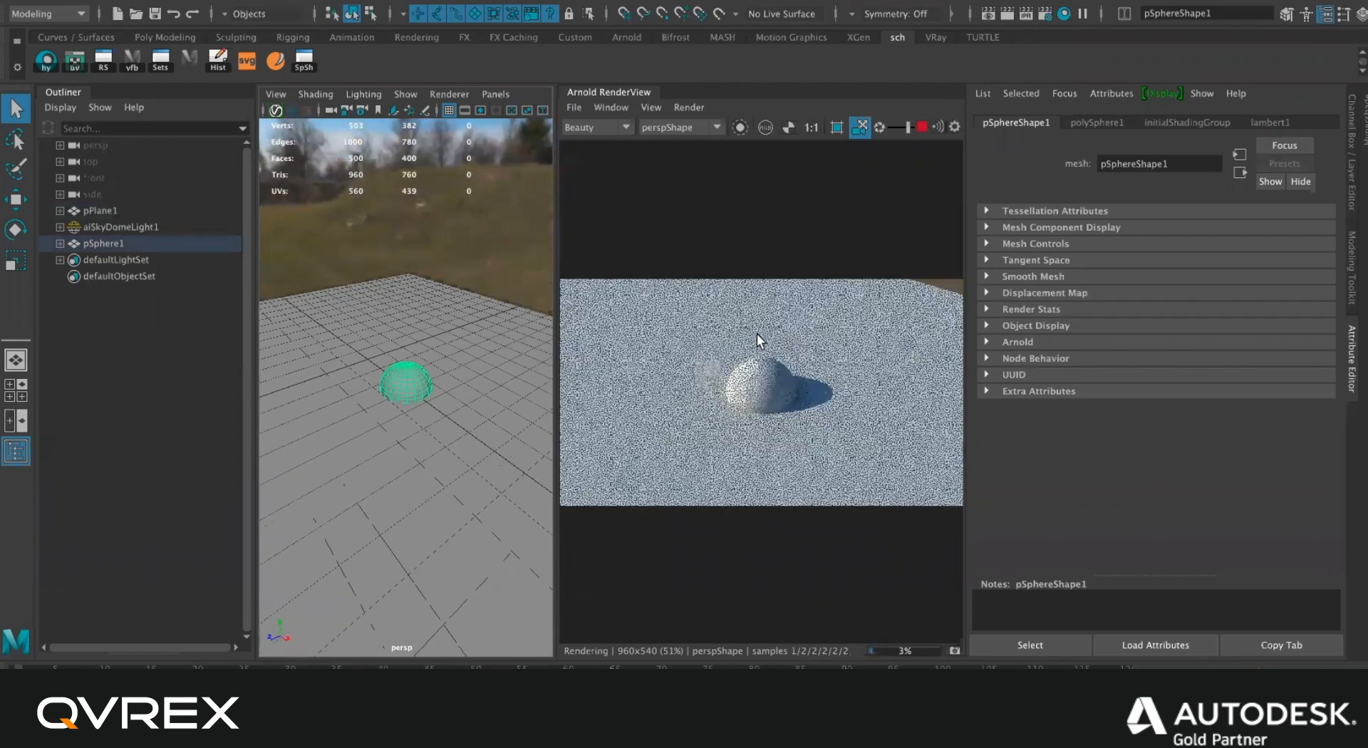
Face the HDRI's sun and compare it at lowered and normal RenderView exposure, restoring the original exposure.
alt+drag(665, 275, 862, 192)
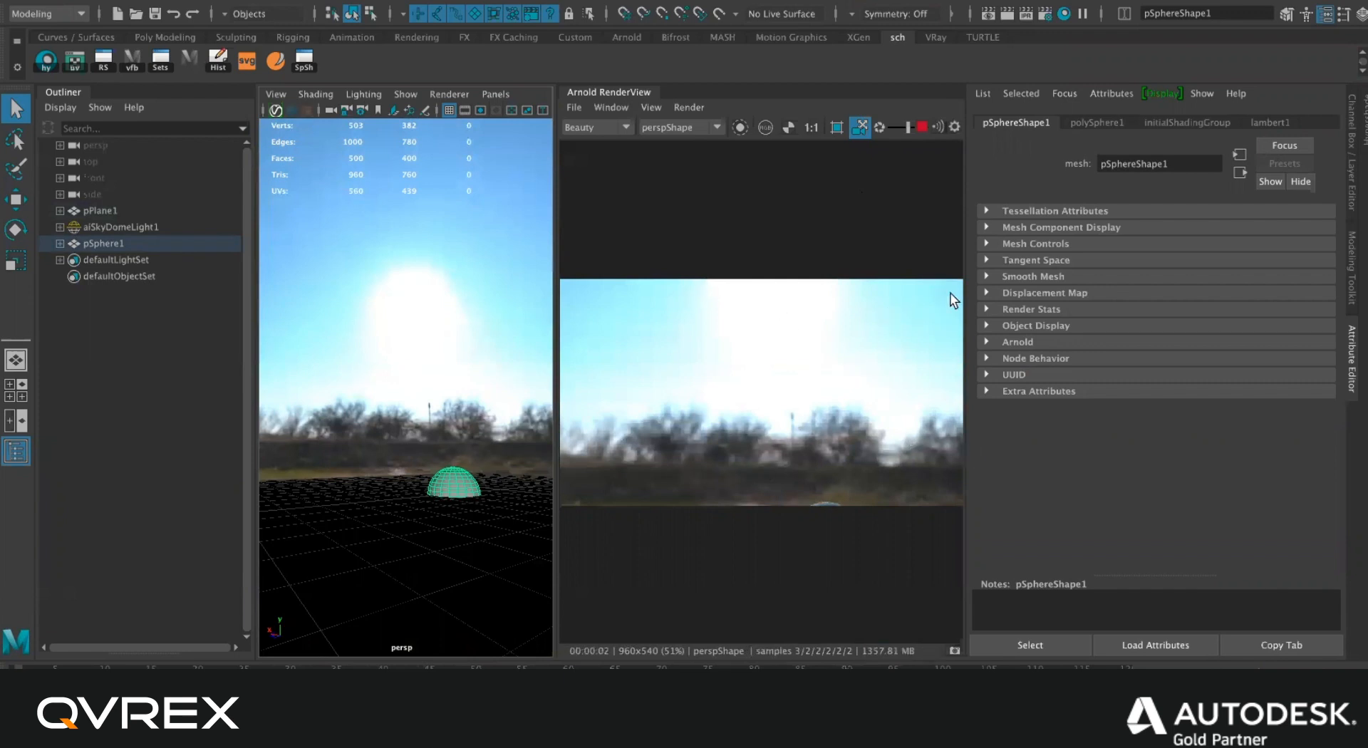
drag(908, 127, 893, 130)
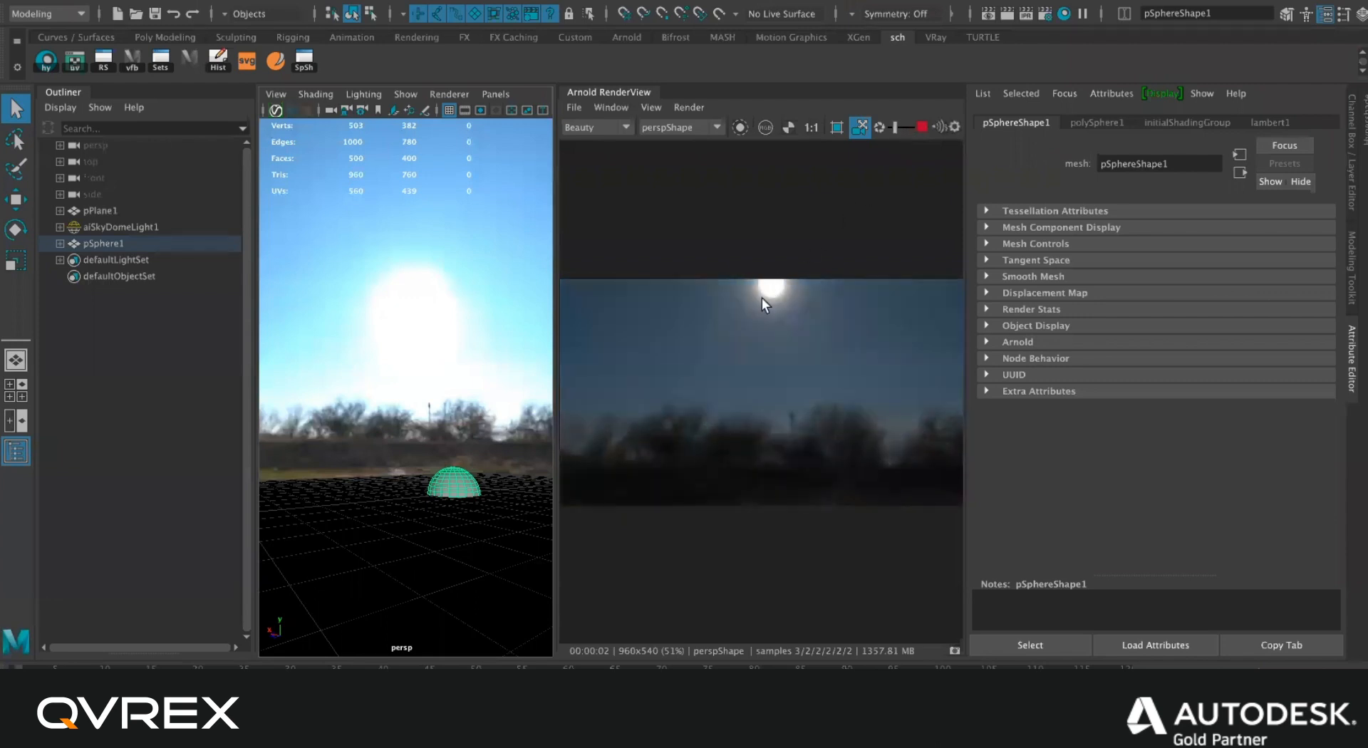
click(880, 129)
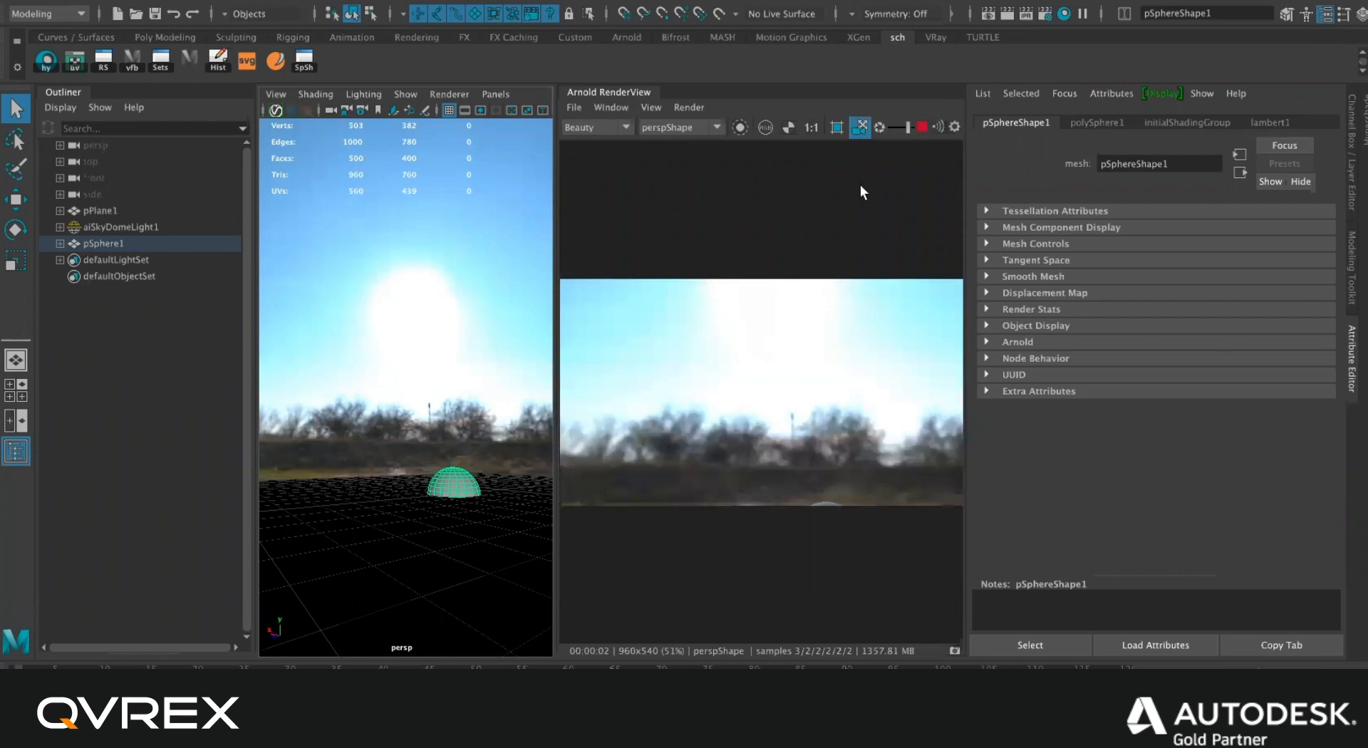
click(892, 126)
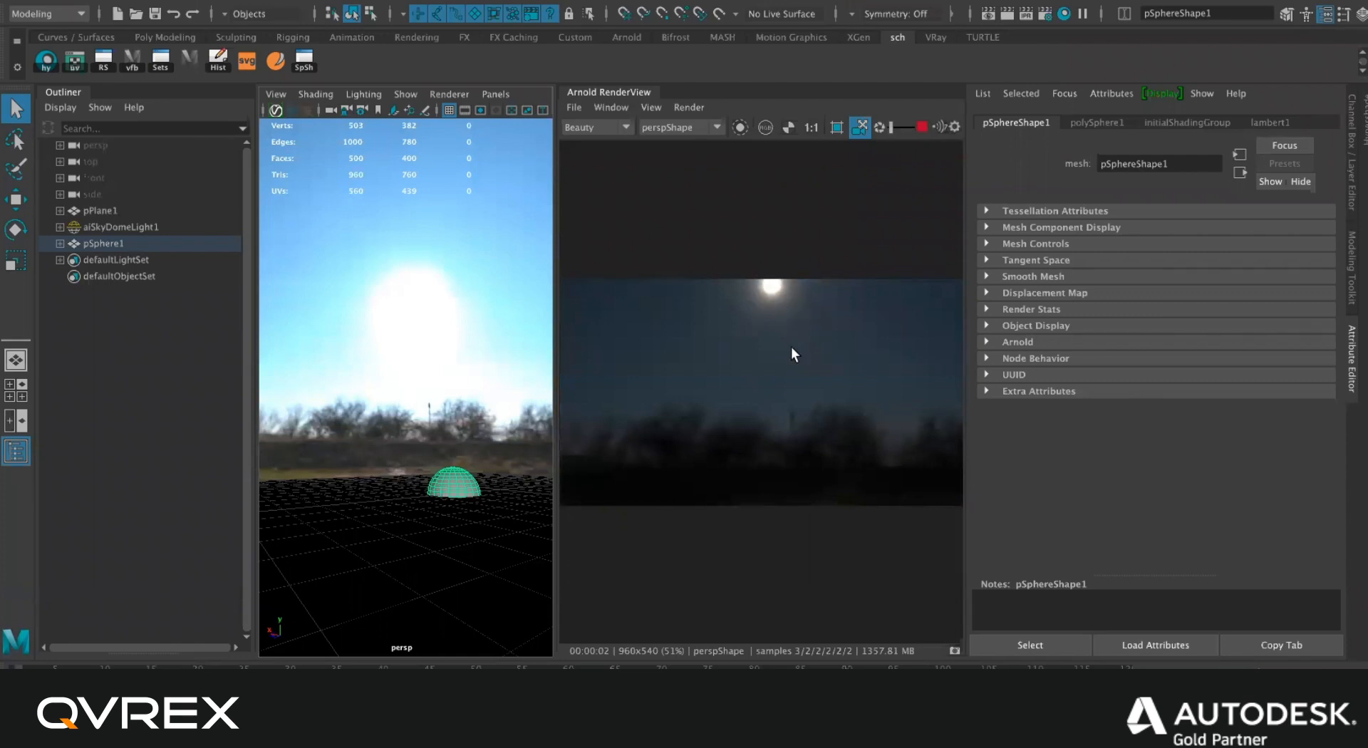
drag(895, 131, 908, 130)
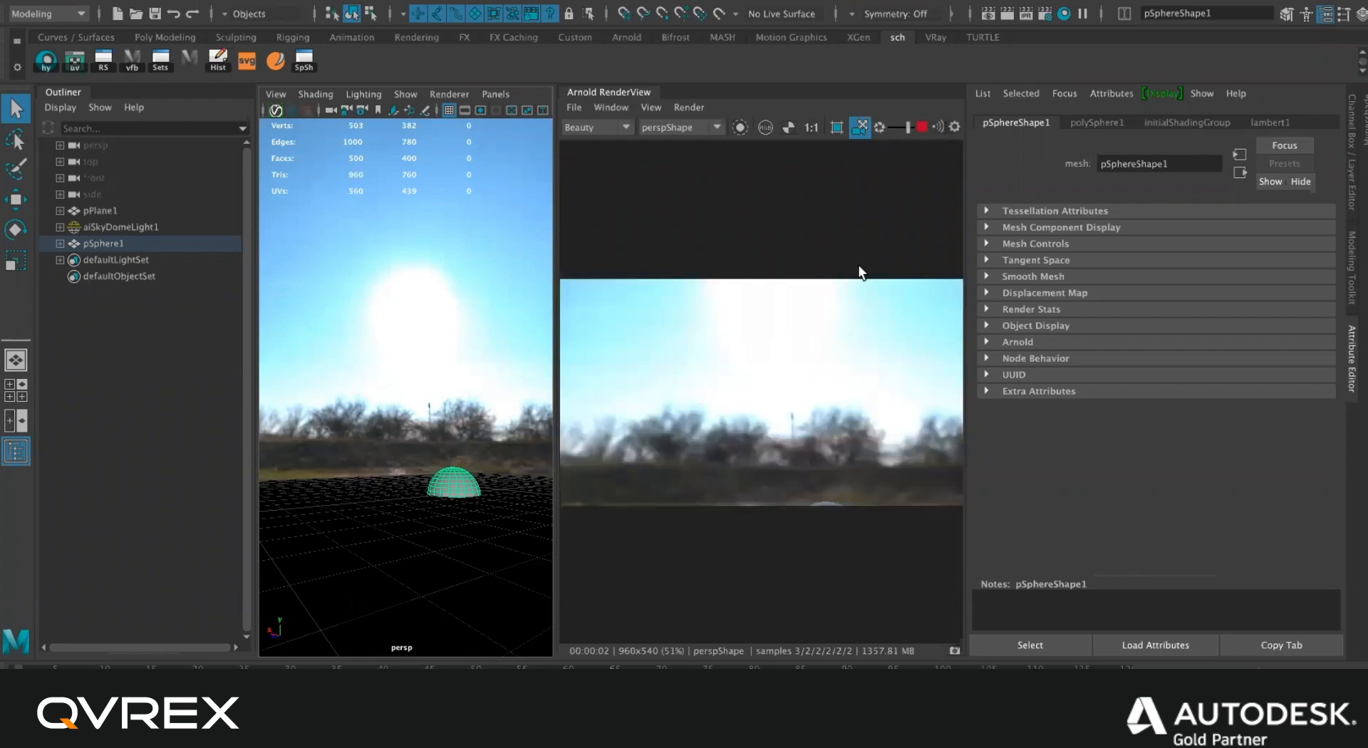
Create an Arnold area light and lift it above the plane behind the sphere.
alt+drag(772, 311, 822, 355)
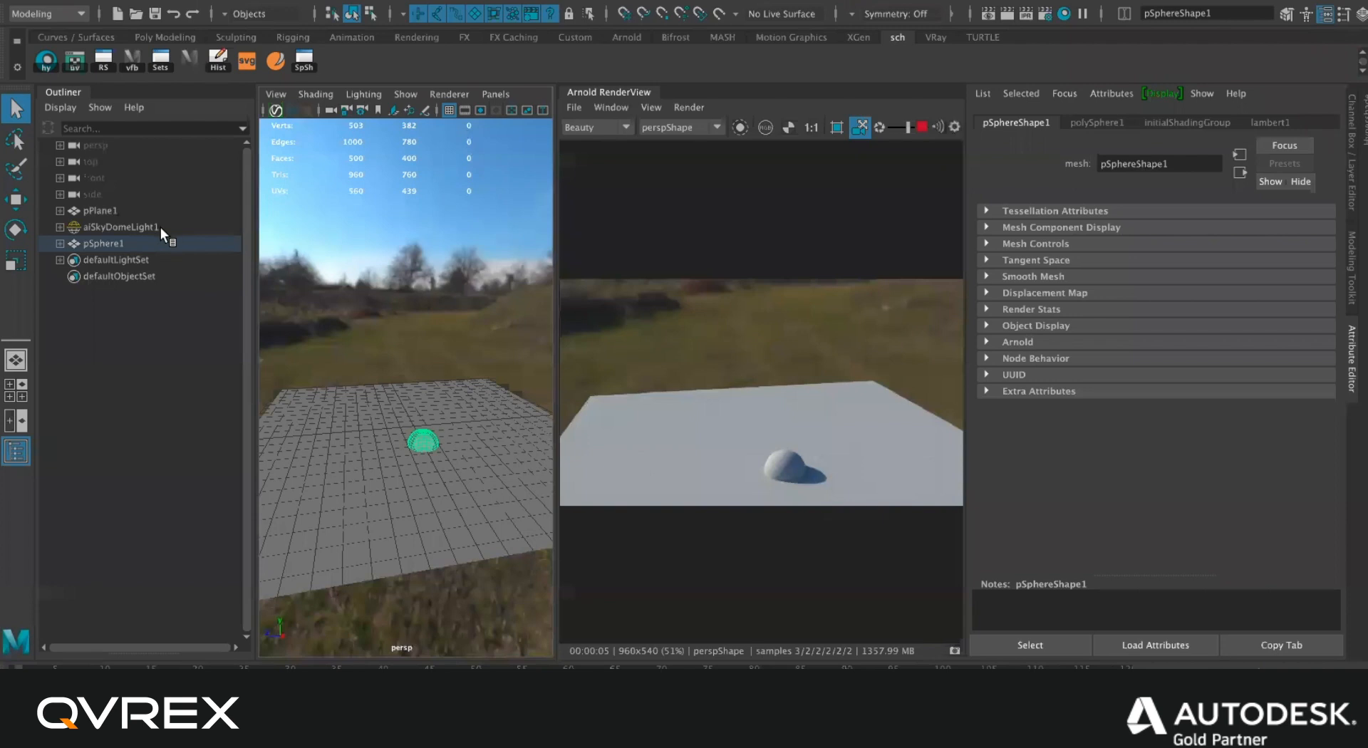
click(873, 4)
mouse_move(1026, 73)
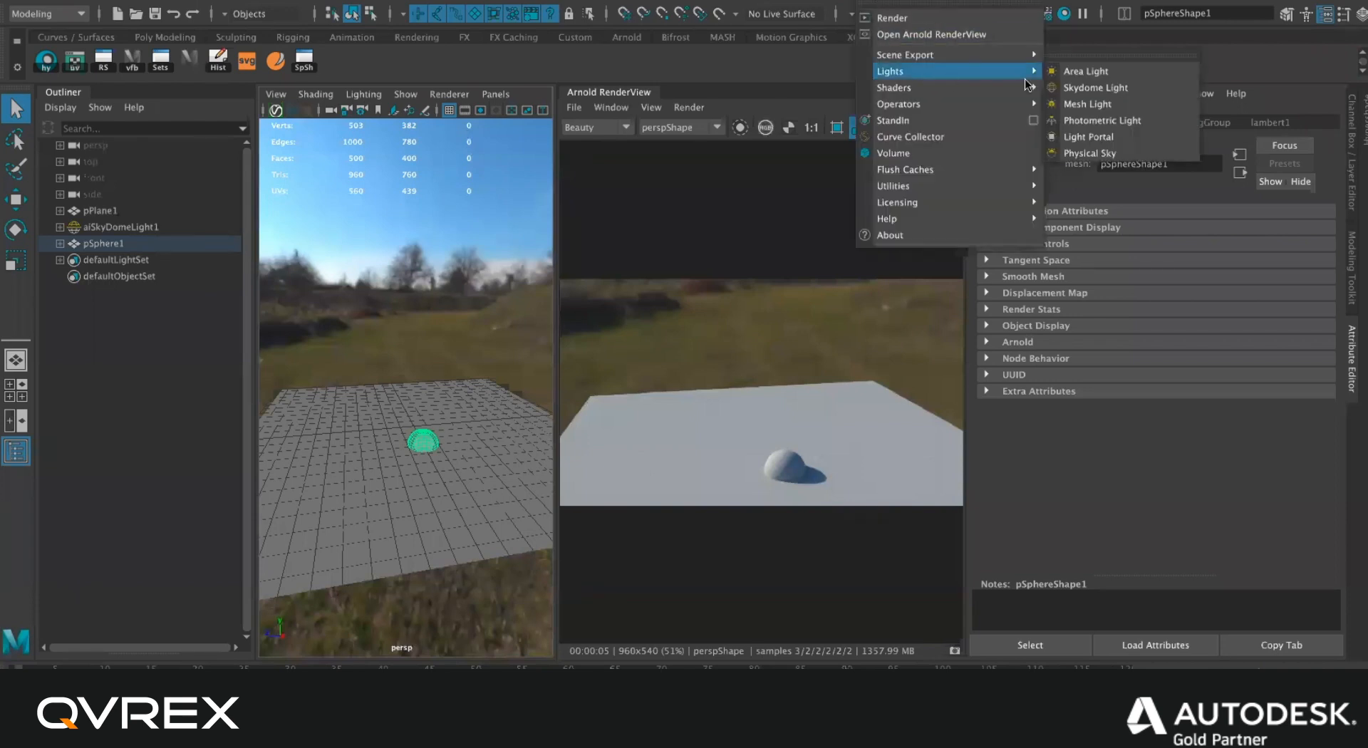
click(1086, 72)
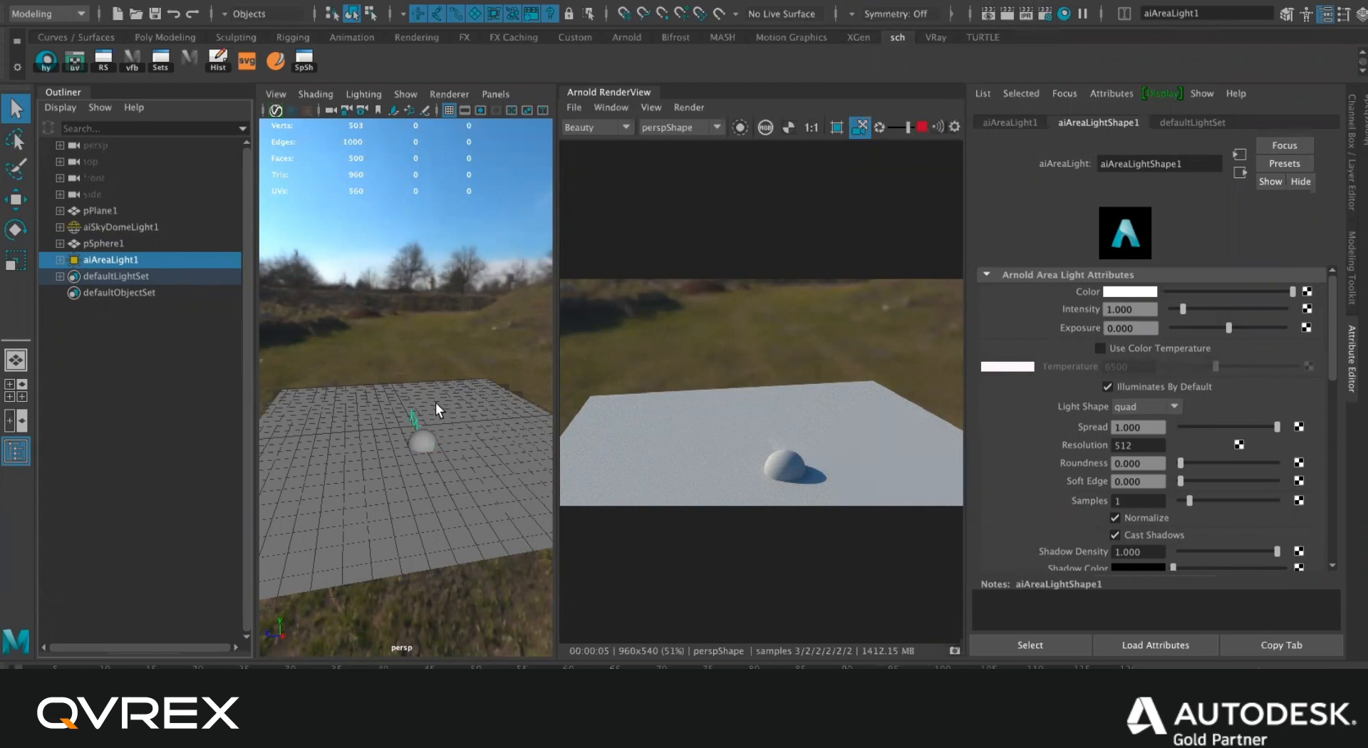
key(w)
drag(418, 348, 373, 316)
alt+right_drag(373, 315, 507, 385)
alt+middle_drag(508, 385, 480, 370)
alt+drag(460, 370, 489, 384)
alt+middle_drag(489, 385, 445, 385)
alt+right_drag(473, 391, 502, 397)
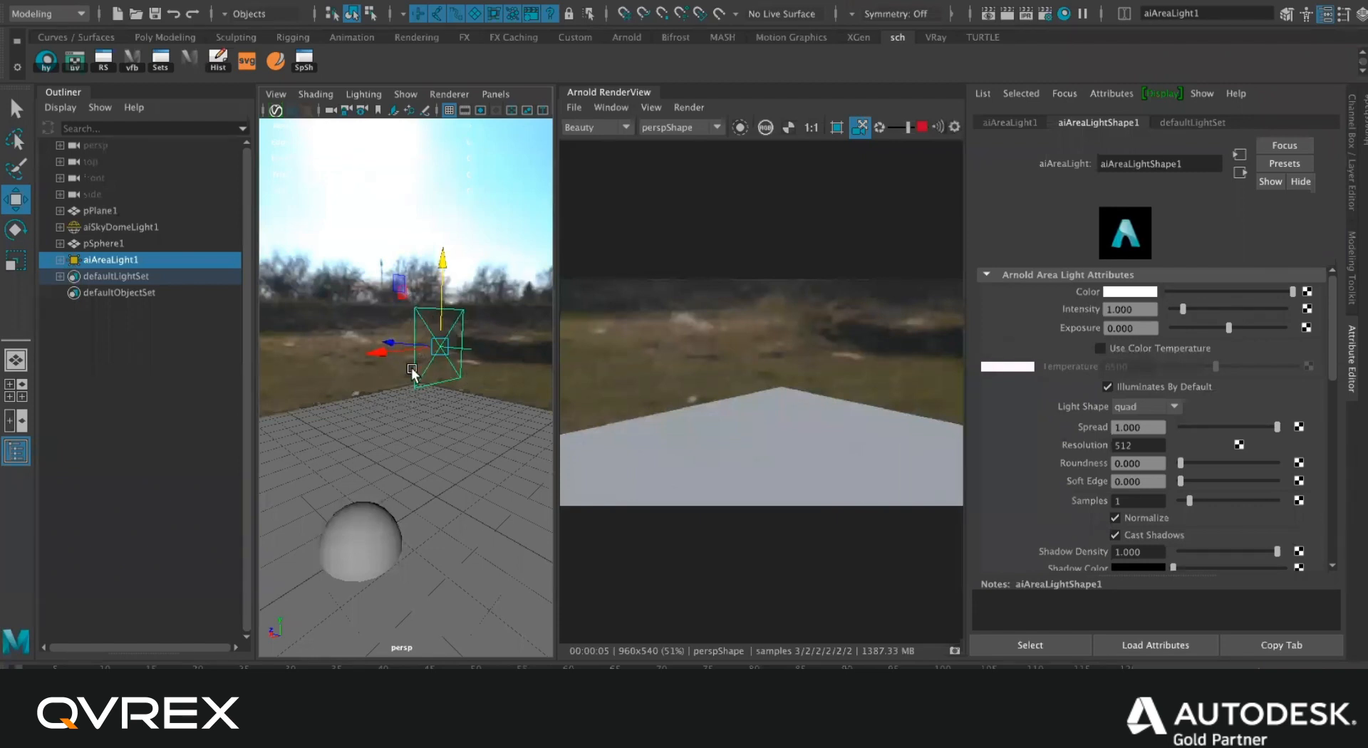
double_click(464, 310)
scroll(938, 346, up, 1)
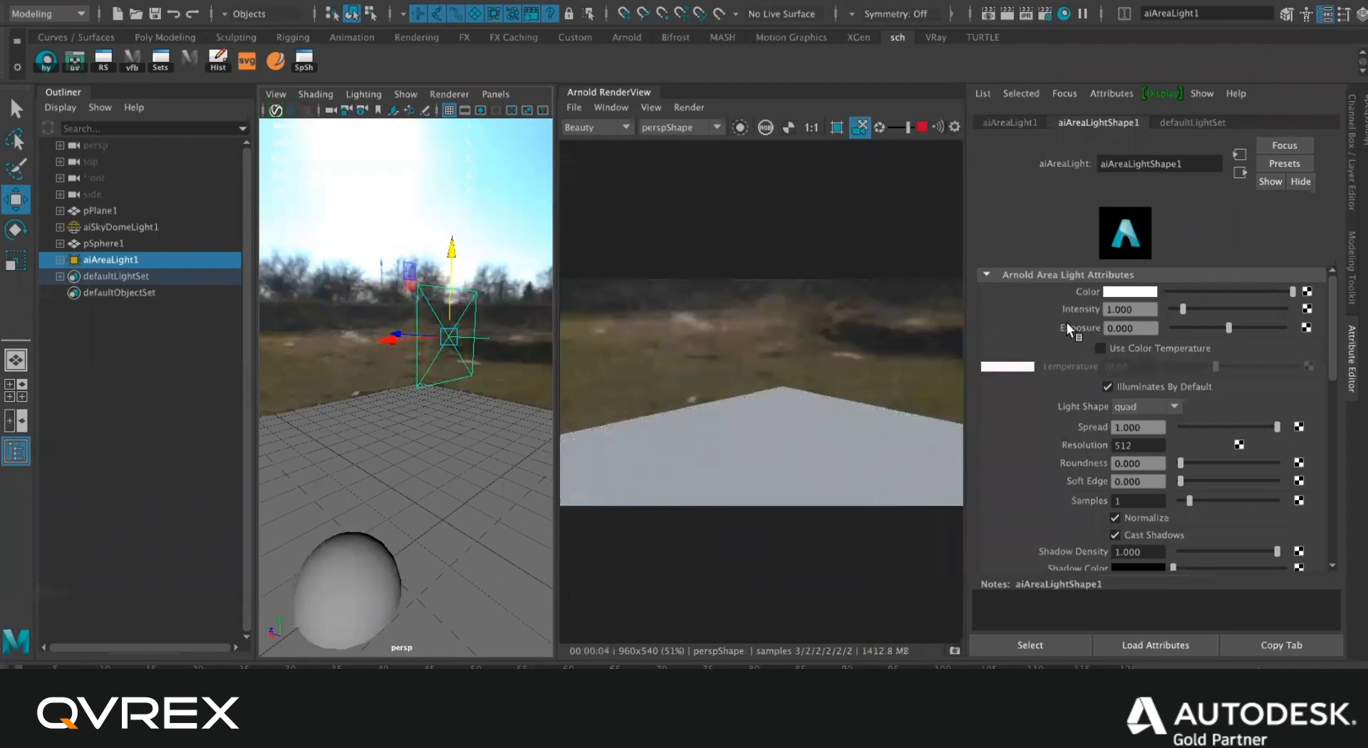
Hide the skydome light so that only the area light illuminates the scene.
double_click(1135, 309)
double_click(1139, 329)
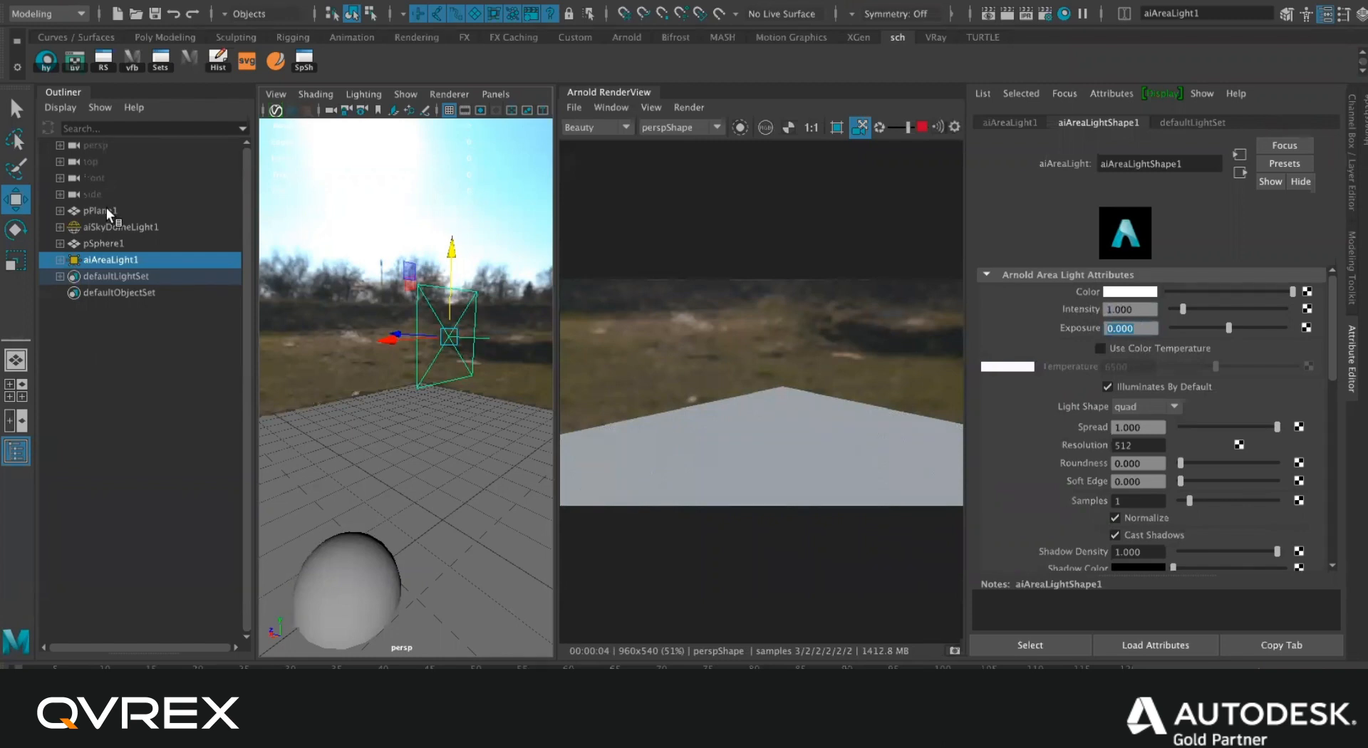
click(118, 230)
key(h)
scroll(363, 312, down, 5)
Select the area light, raise it to a Translate Y of about 6.48, and tilt it down toward the plane.
click(429, 335)
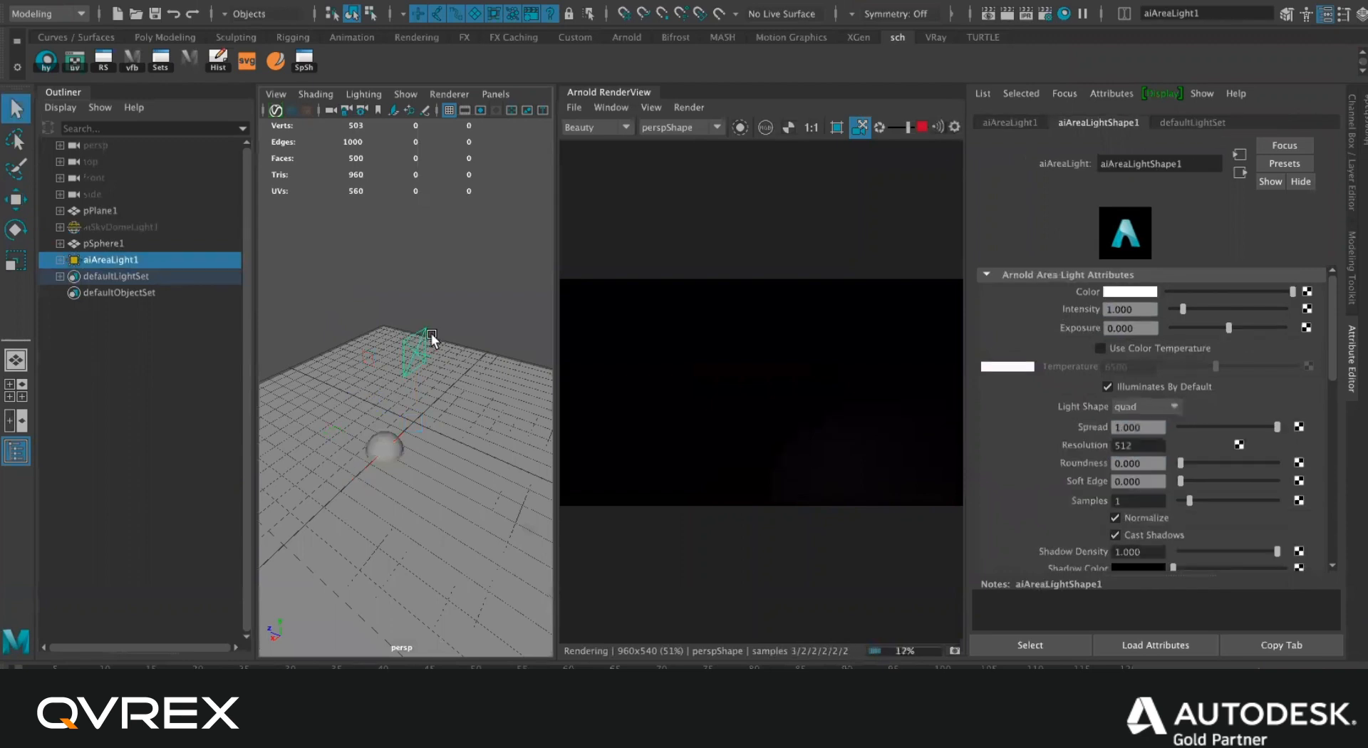
drag(419, 274, 541, 399)
key(e)
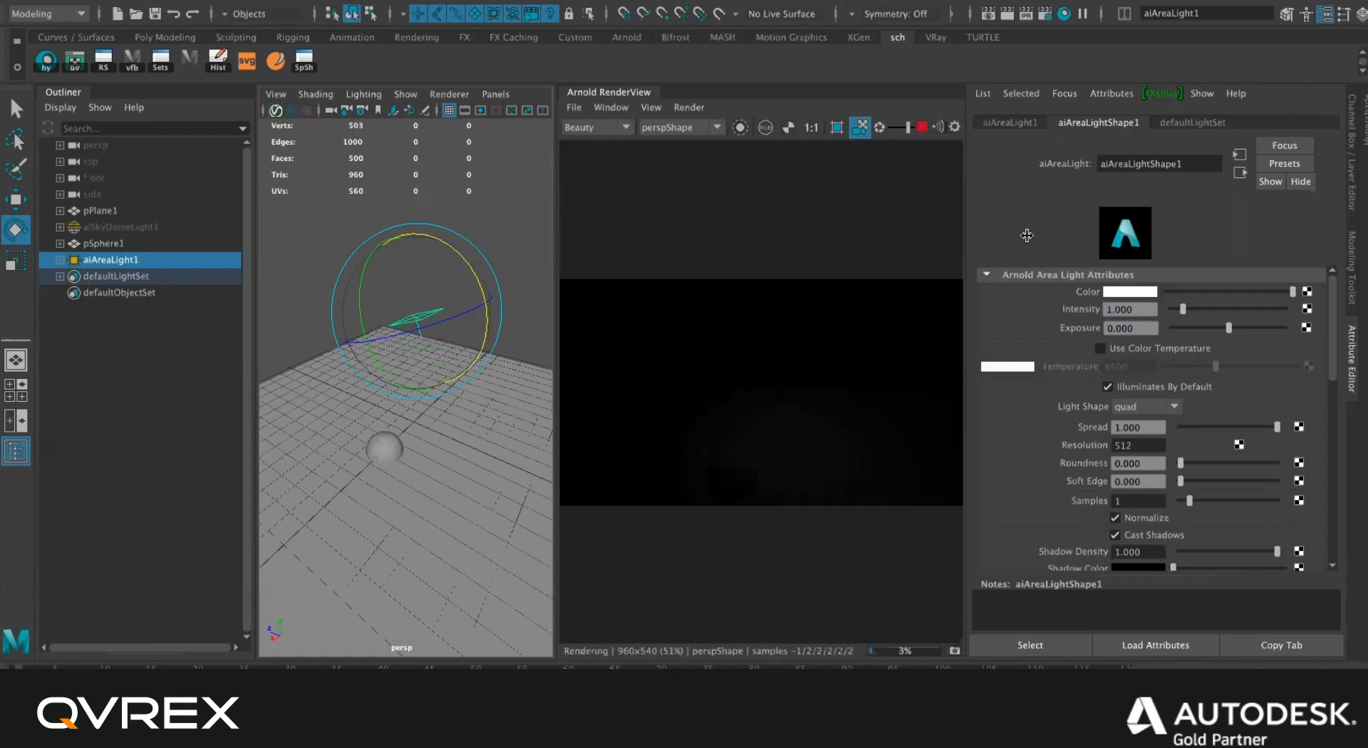
Set the area light's Rotate X to -90 so it points straight down.
click(1352, 239)
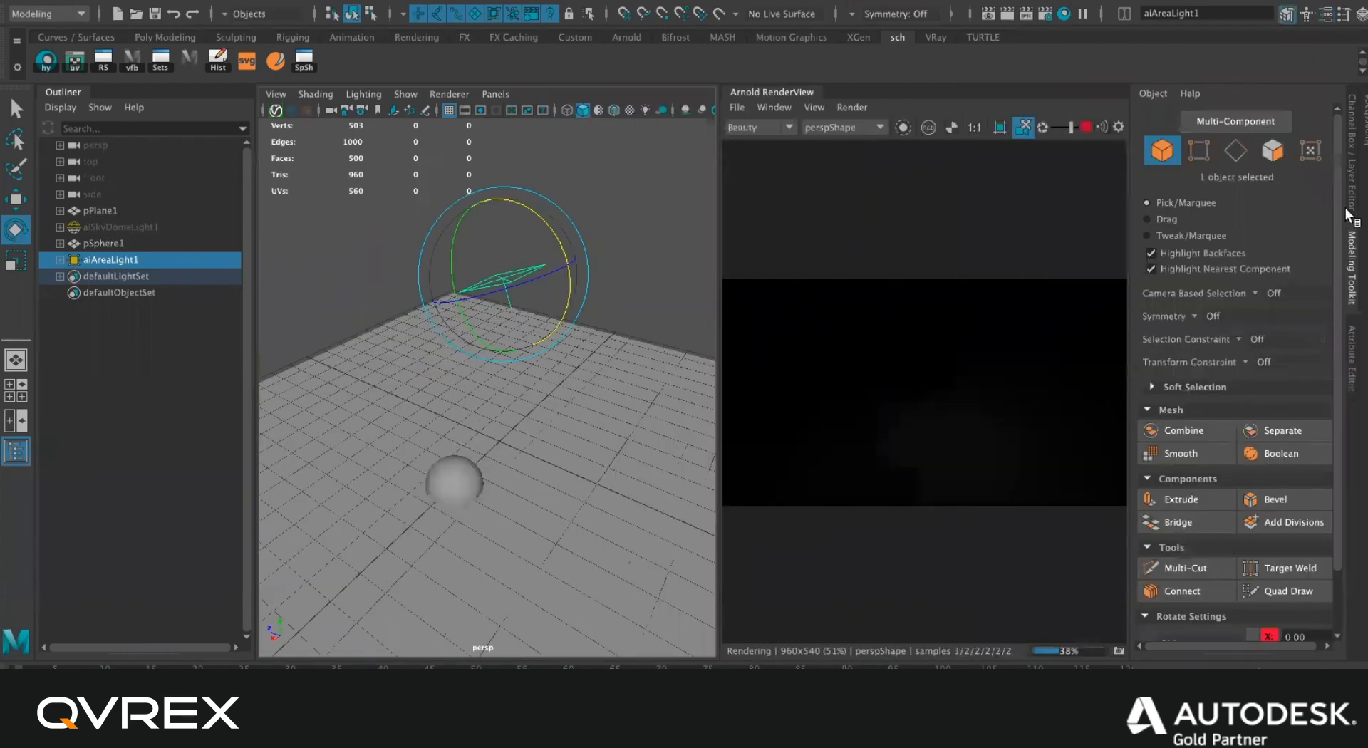
click(1347, 196)
double_click(1305, 179)
text(-72)
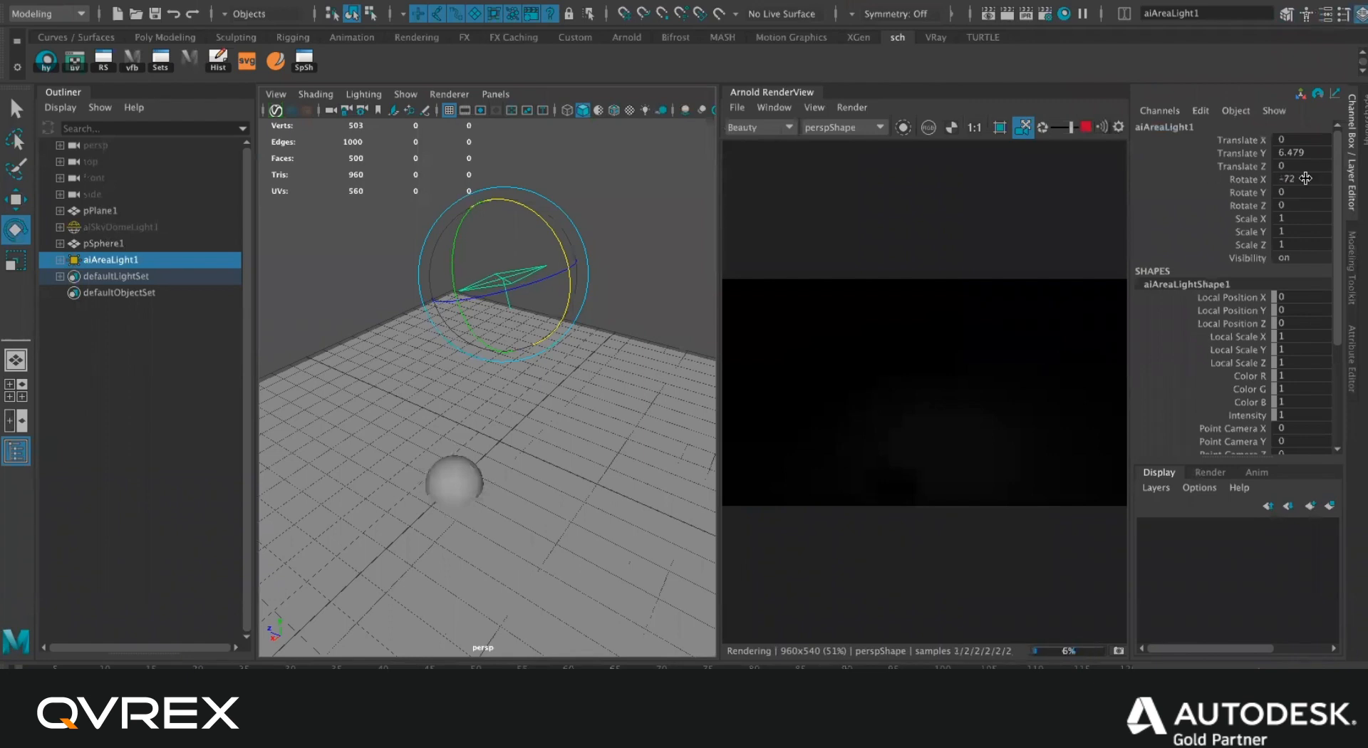
text(-90)
key(Return)
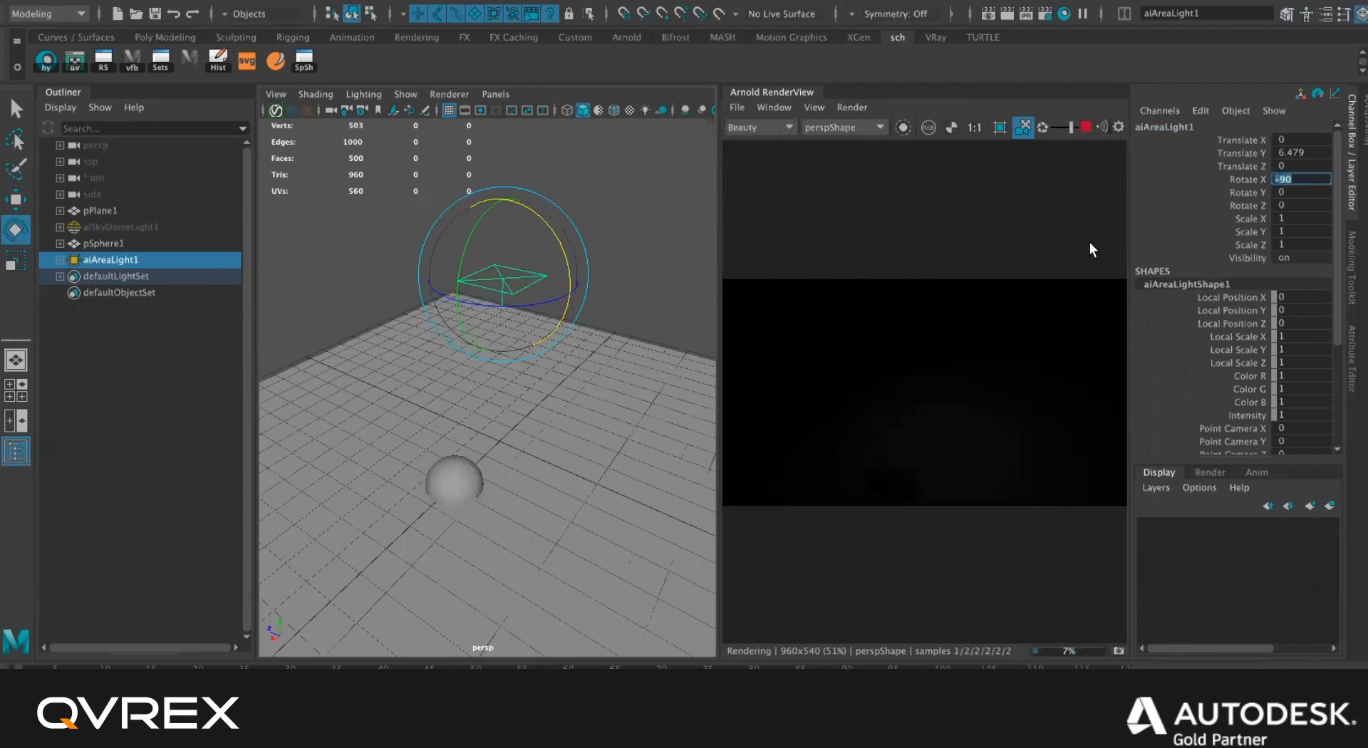
Move the area light over the sphere, to about 2.841 in X and 5.011 in Y.
scroll(603, 324, up, 1)
key(w)
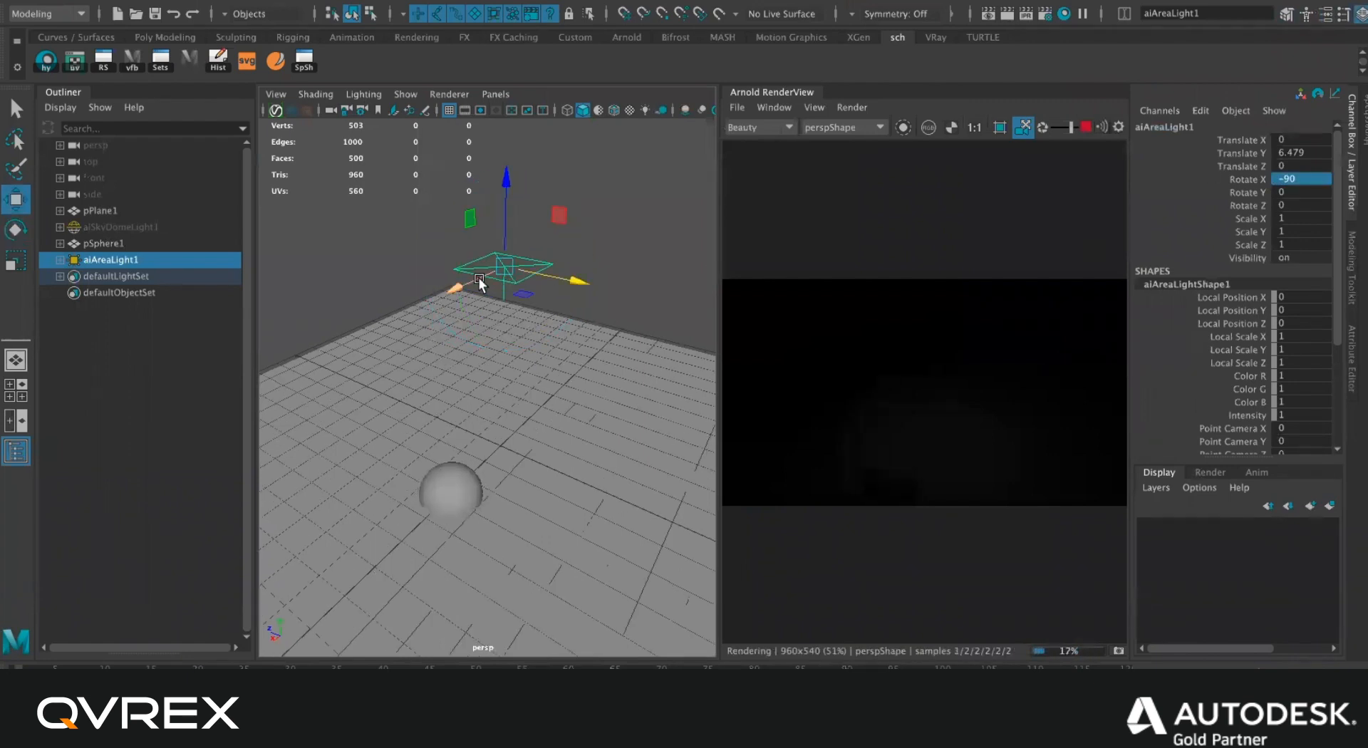
drag(417, 302, 387, 318)
drag(434, 218, 447, 290)
alt+drag(543, 324, 532, 345)
scroll(535, 339, up, 2)
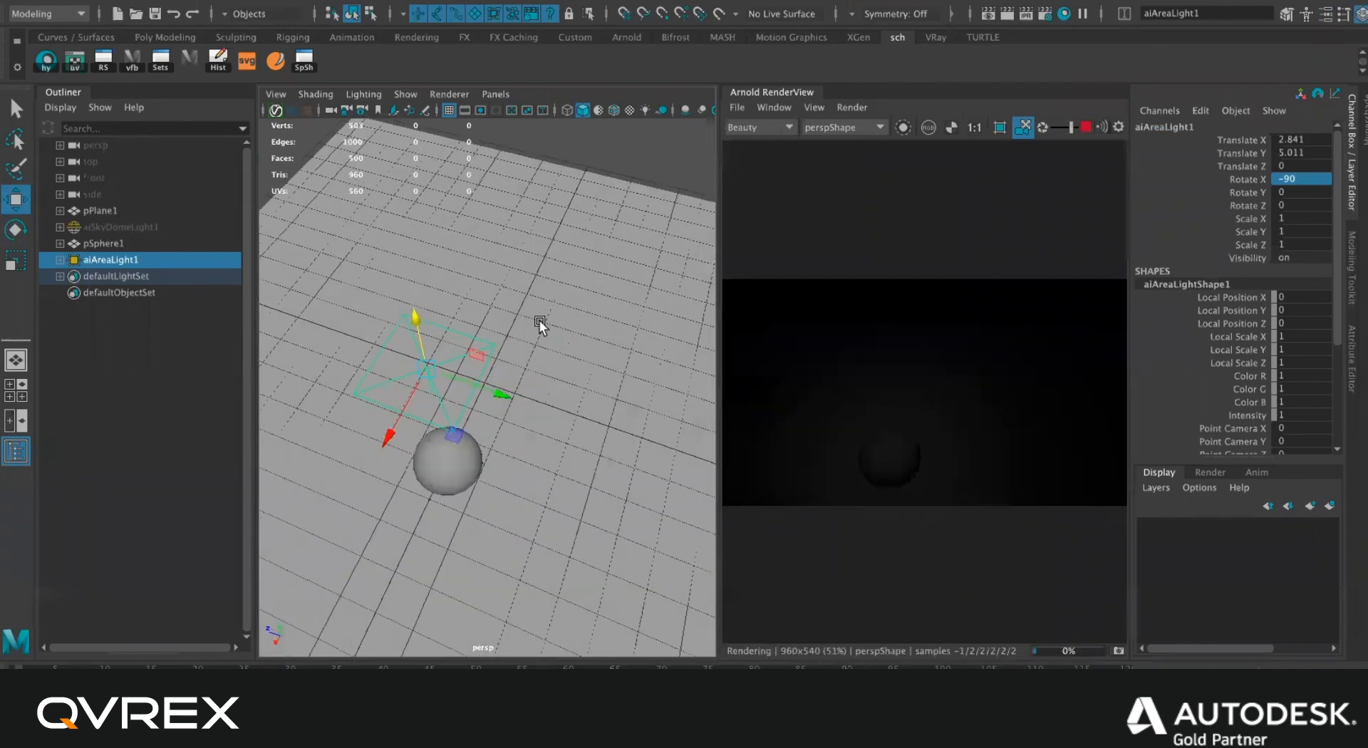
alt+middle_drag(541, 324, 553, 302)
Frame the sphere up close to examine its lighting in the render, and restore a wider view including the light.
click(475, 423)
key(q)
key(f)
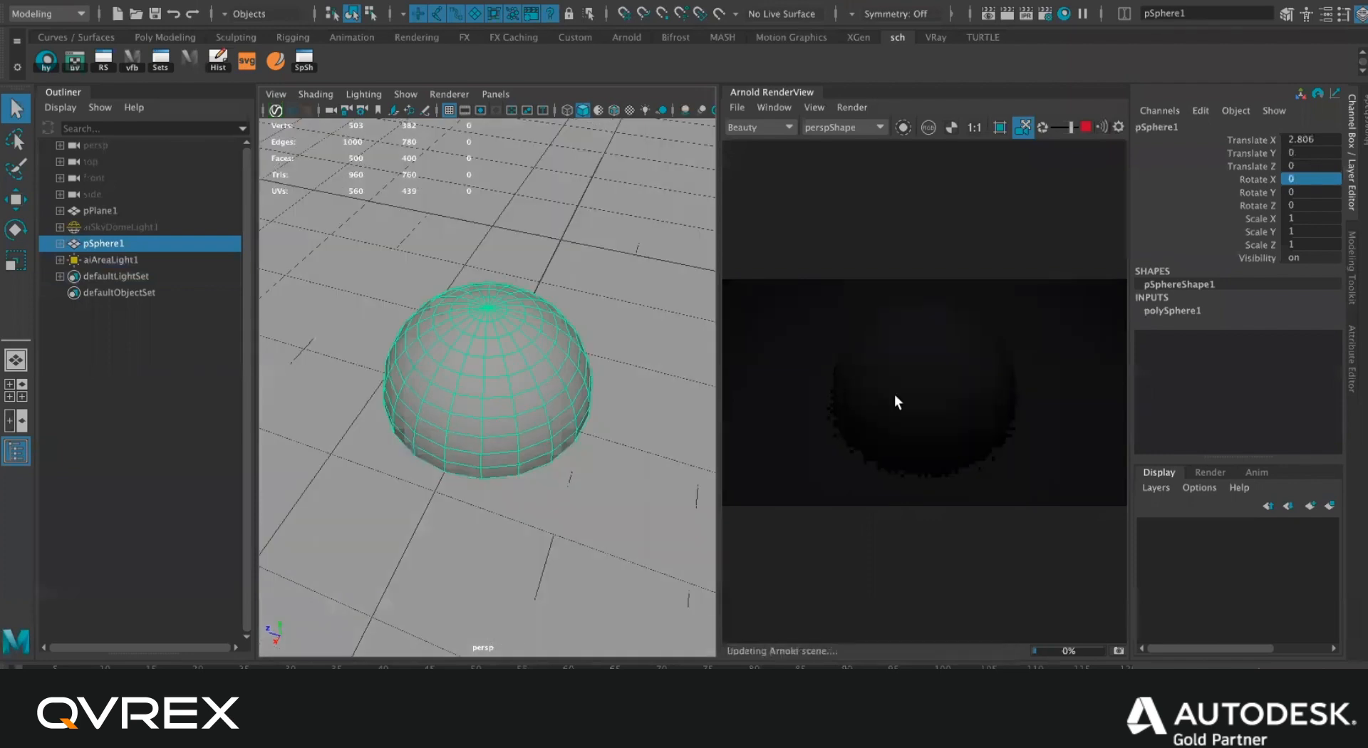
click(1085, 126)
alt+right_drag(556, 269, 468, 242)
alt+middle_drag(492, 221, 508, 278)
Open the area light's attributes and raise its intensity to about 5.588 and its exposure to about 2.015.
click(494, 244)
key(ctrl+a)
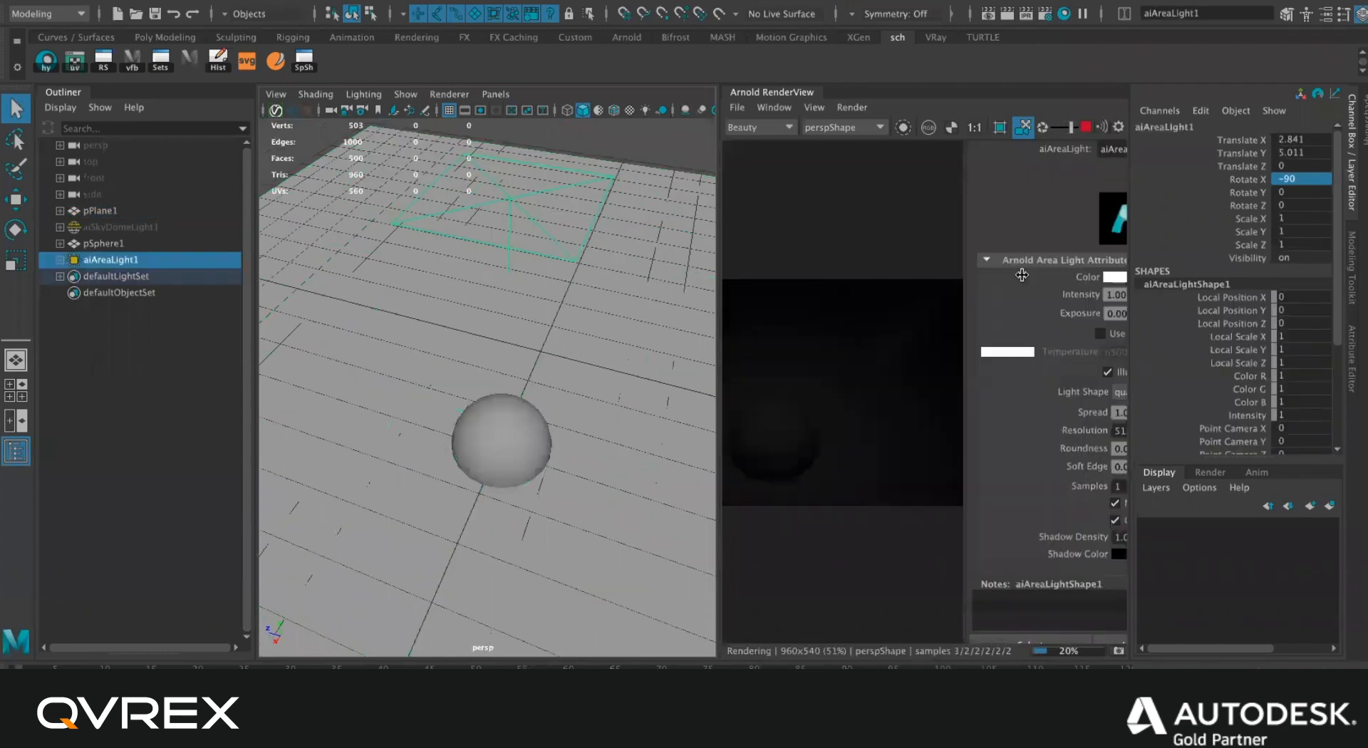
drag(1185, 308, 1244, 335)
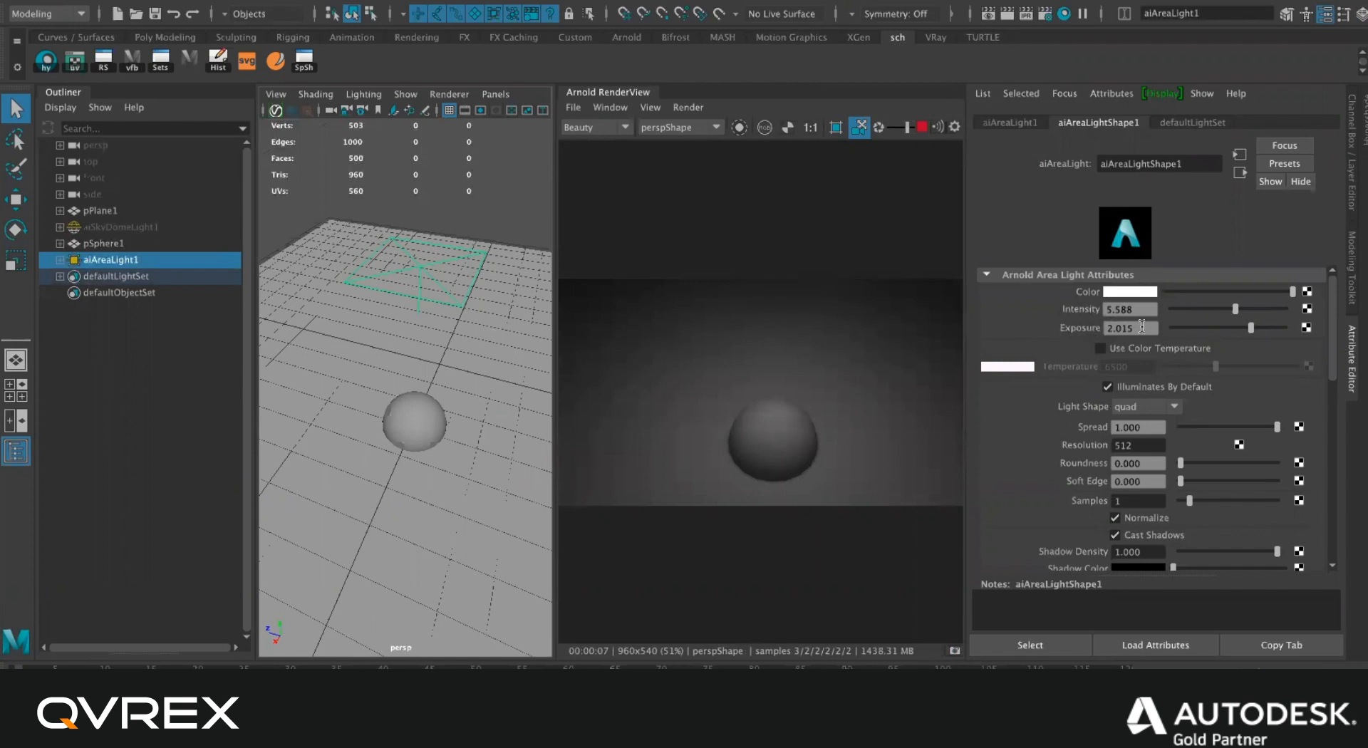
Reset the area light's intensity to 1 and its exposure to 0.
click(1105, 328)
click(1133, 328)
text(1)
drag(1146, 326, 1075, 326)
text(0)
key(Return)
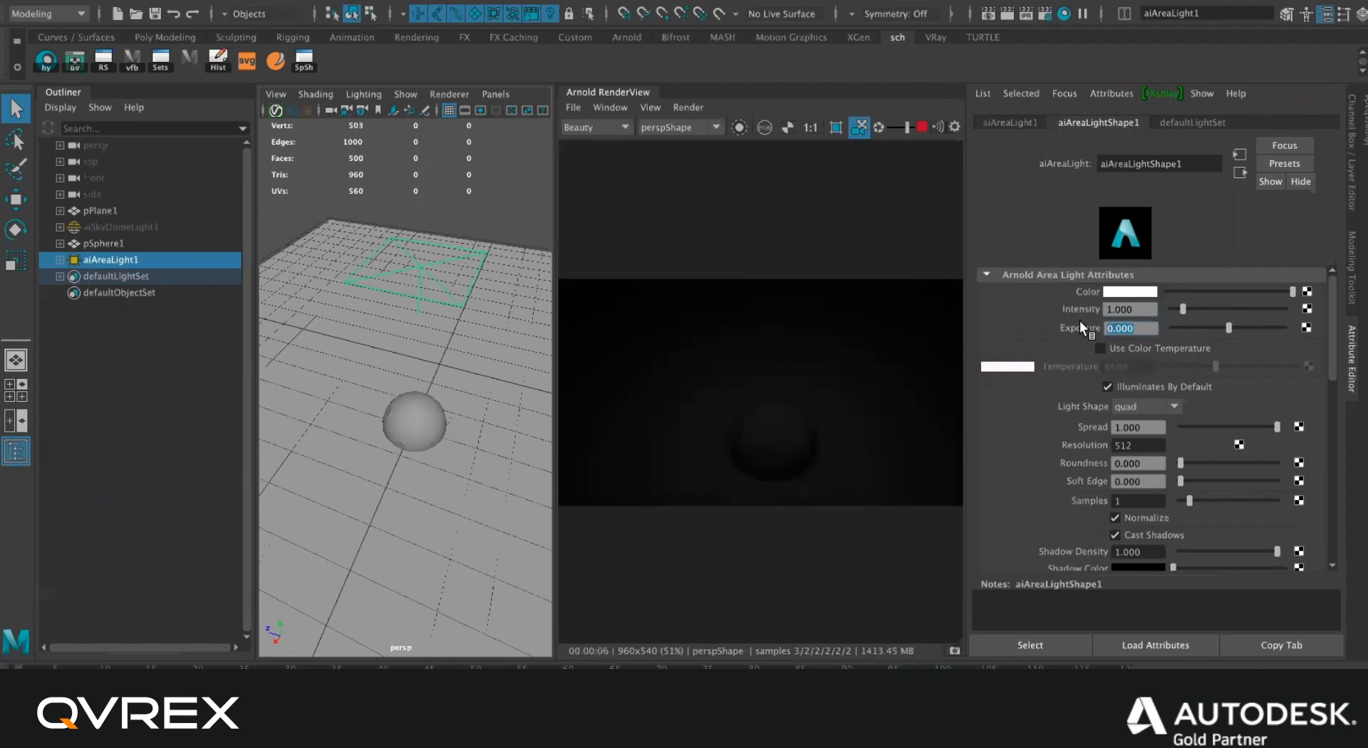
Duplicate the area light and move the copy sideways over the plane, well clear of the original.
scroll(452, 247, down, 3)
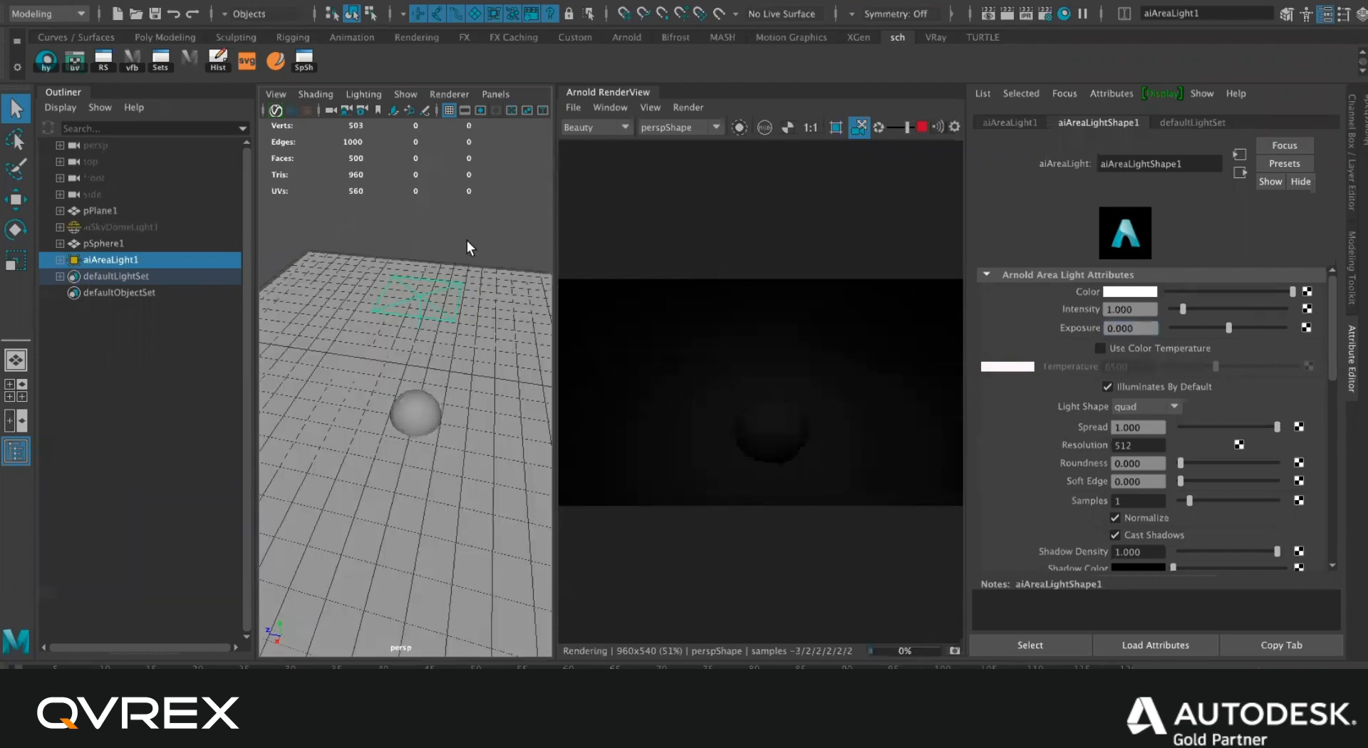
key(w)
alt+drag(463, 291, 430, 285)
alt+drag(466, 345, 421, 645)
key(q)
click(428, 399)
key(w)
scroll(461, 394, up, 3)
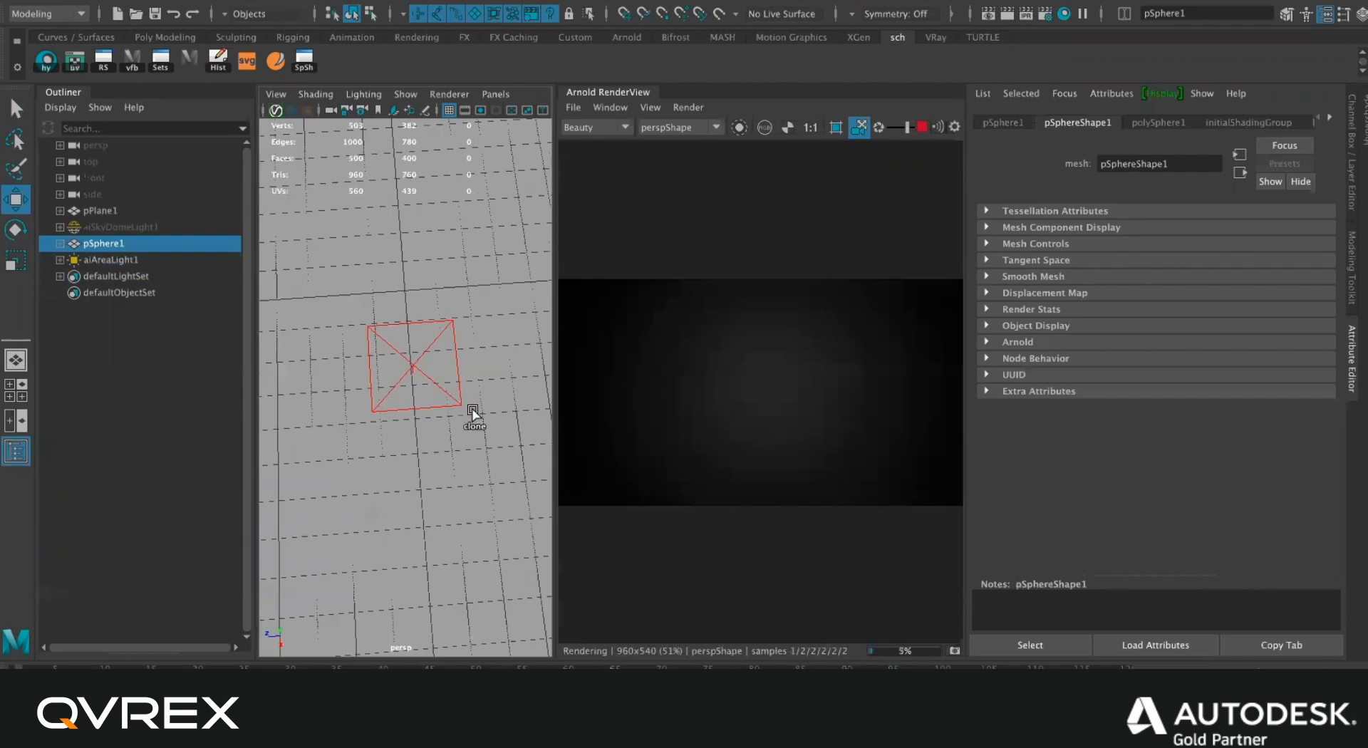
click(473, 416)
scroll(473, 417, down, 3)
key(ctrl+d)
drag(503, 371, 663, 361)
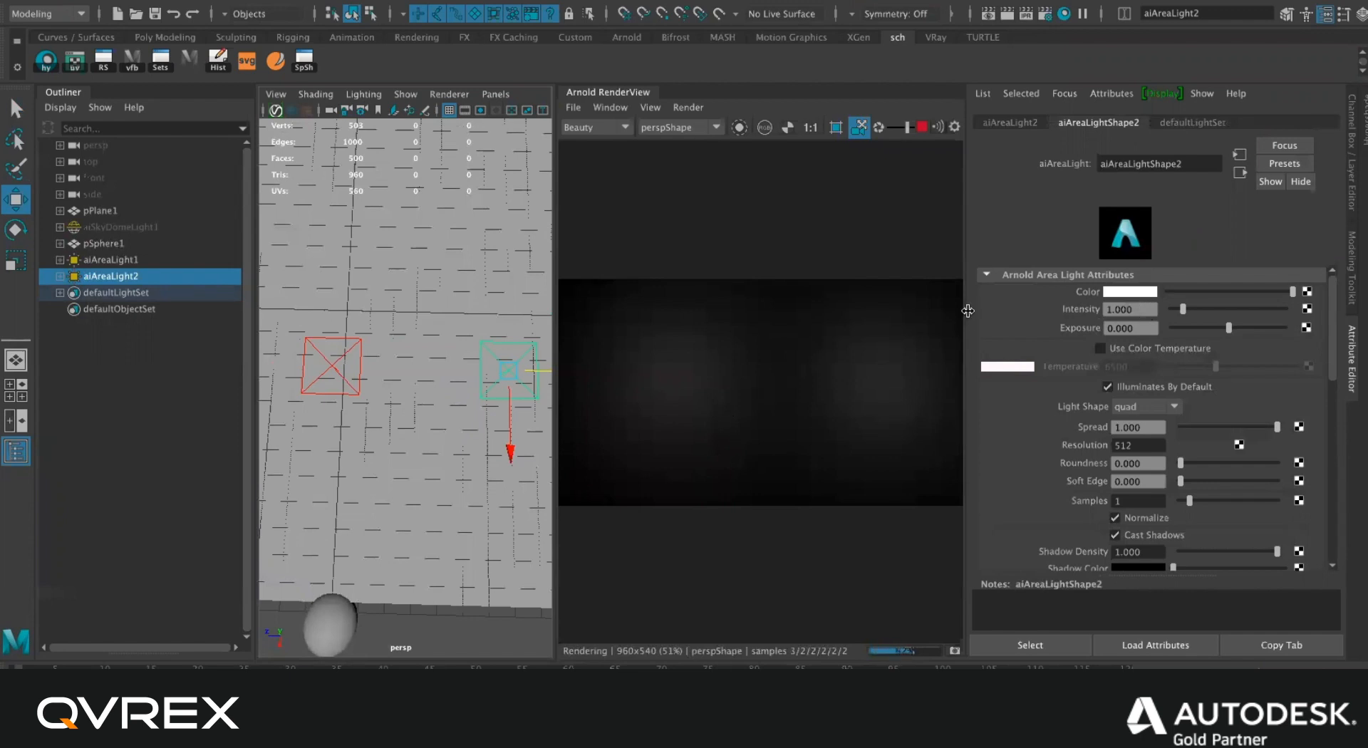
Widen the render view and set the duplicated area light's intensity to 16.
drag(556, 303, 504, 303)
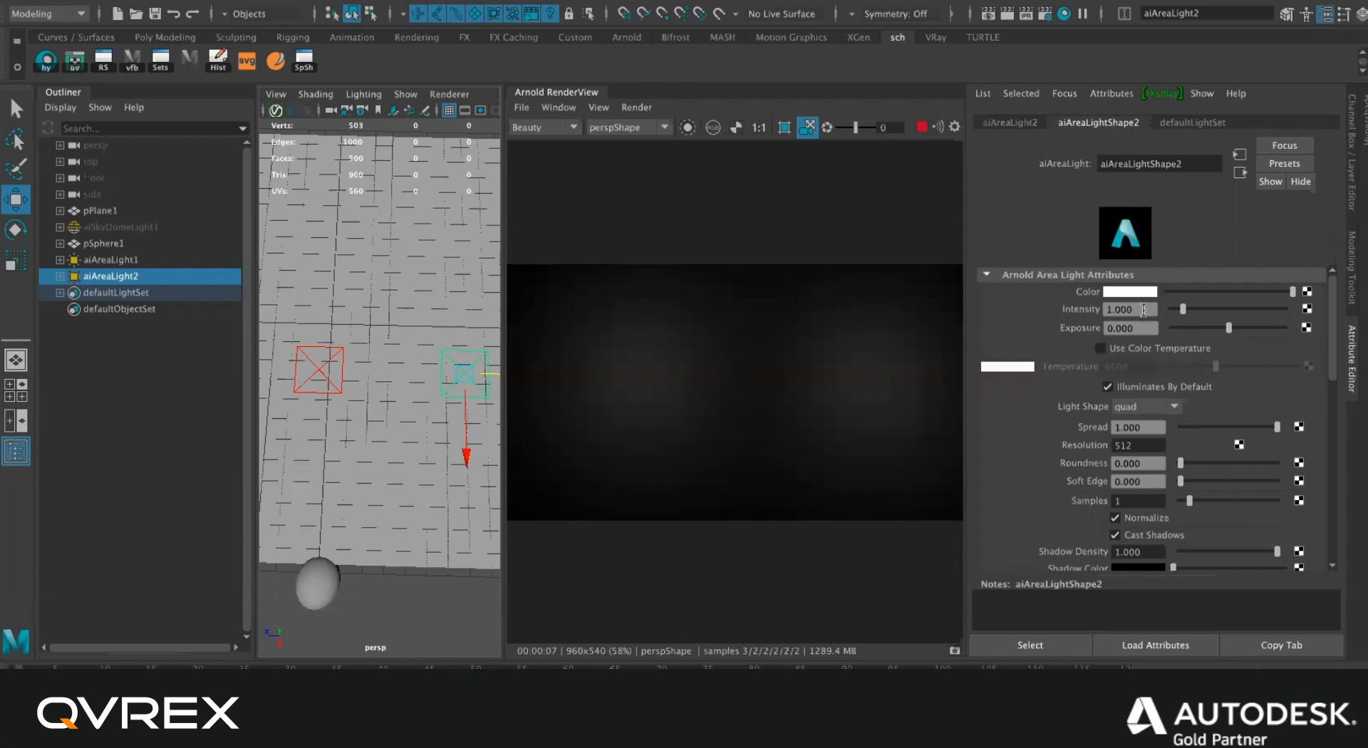
drag(1144, 310, 1096, 311)
text(16)
key(Return)
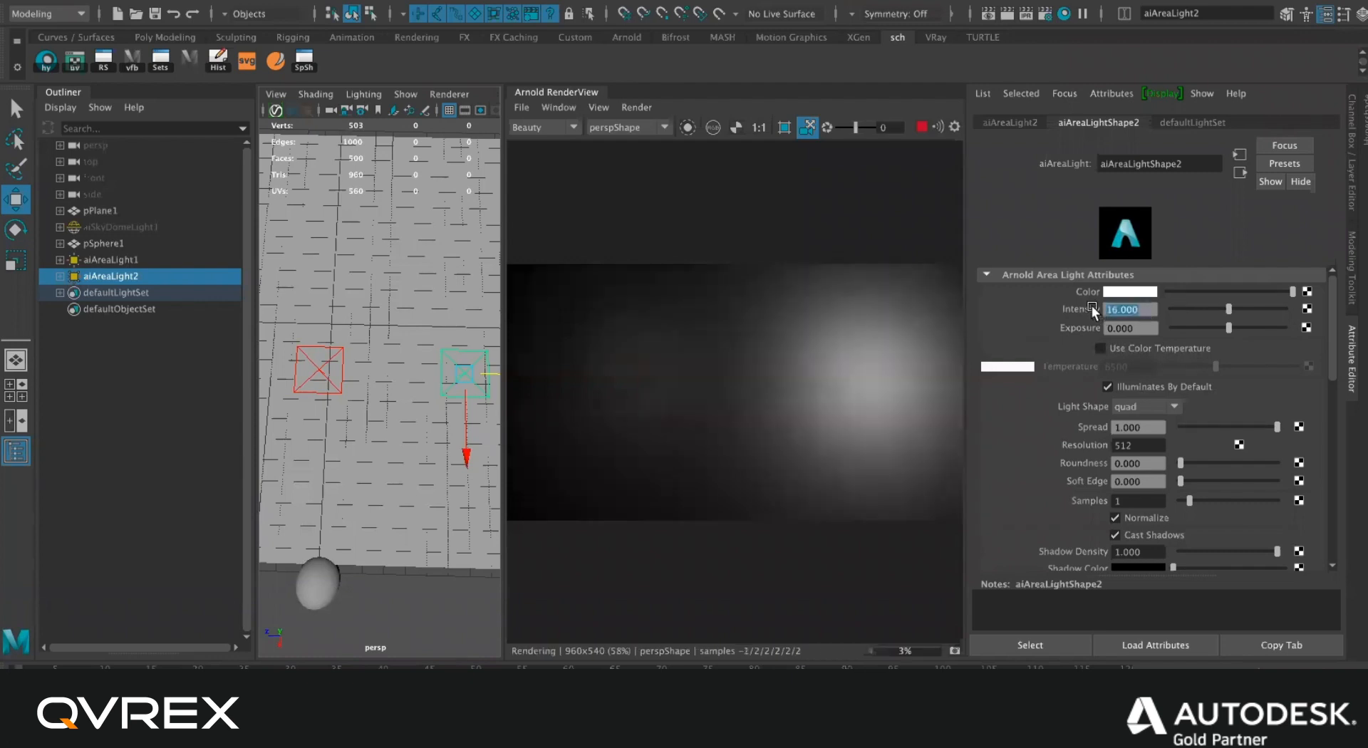
Select both area lights and raise them together higher above the plane.
scroll(365, 380, down, 5)
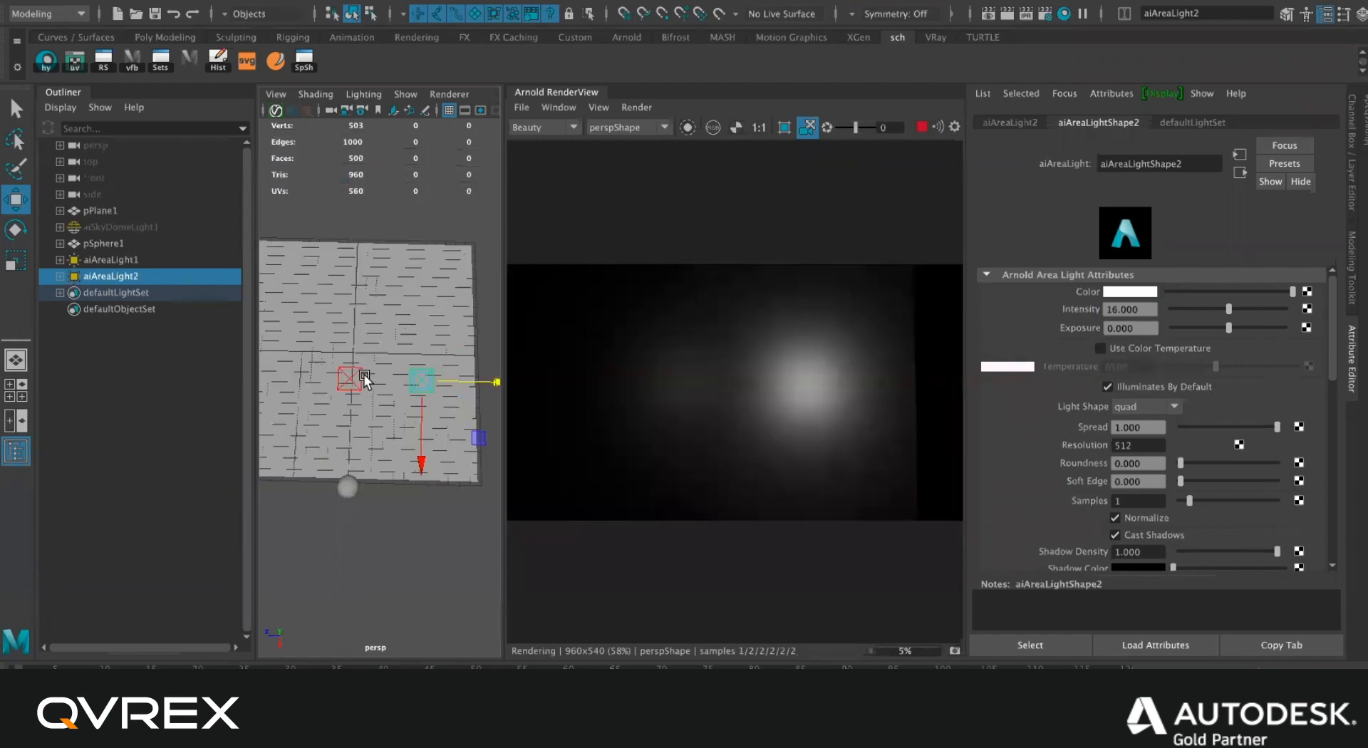
alt+drag(365, 379, 353, 302)
shift+click(351, 303)
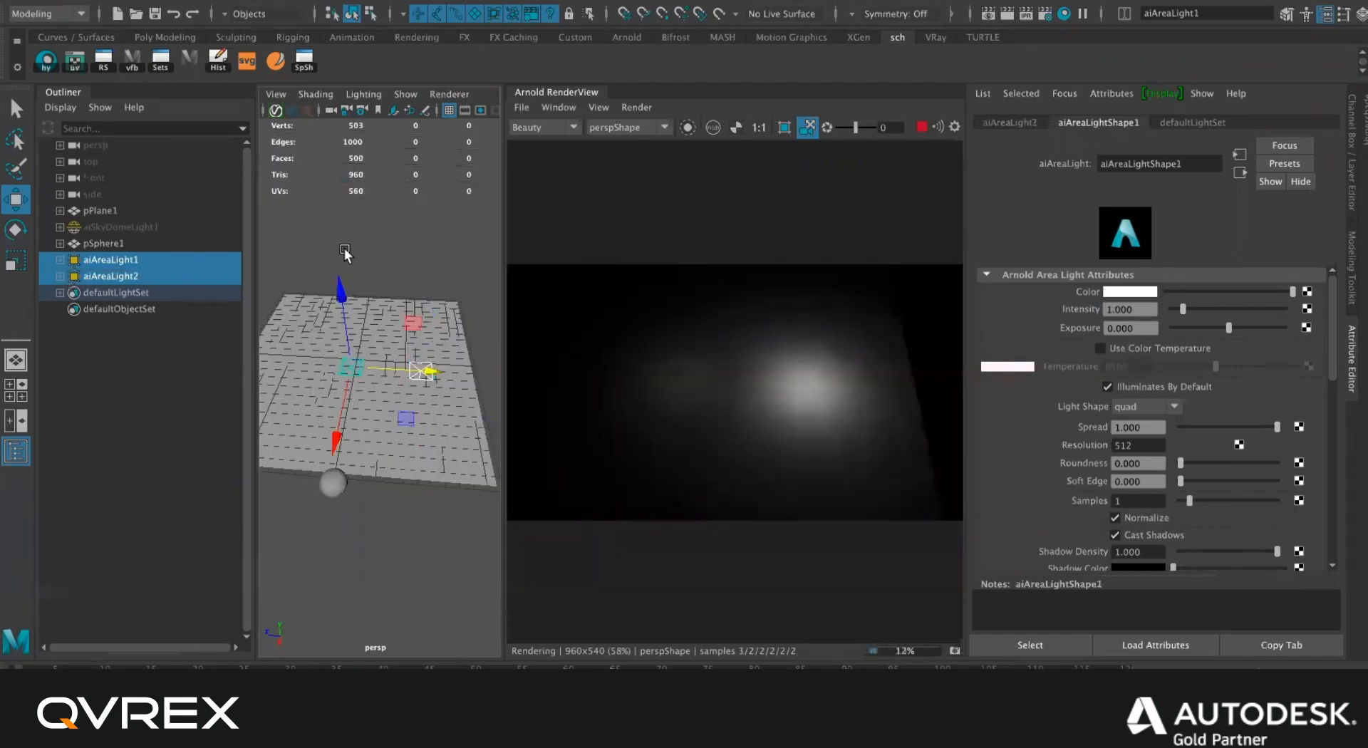
click(359, 337)
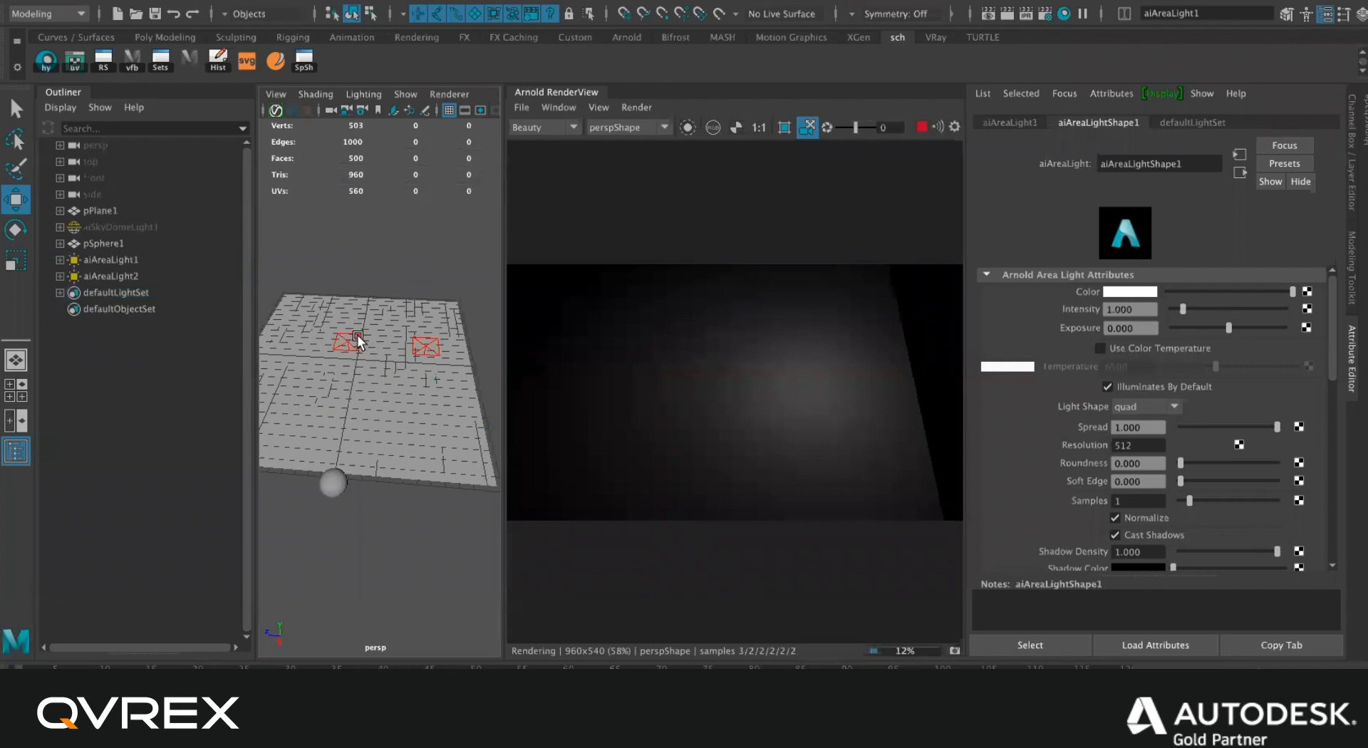
Move the original area light farther away from its copy and set its exposure to 4.
key(q)
click(351, 341)
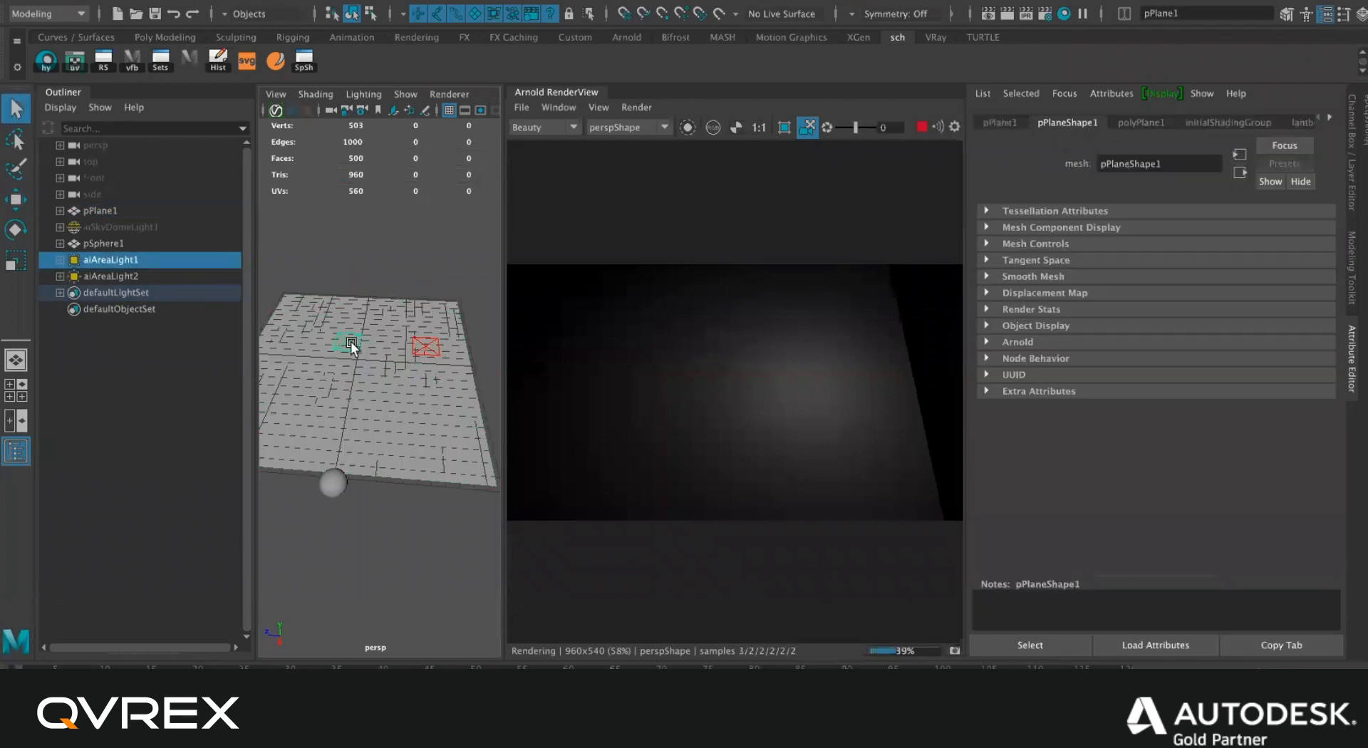
key(w)
drag(412, 348, 373, 356)
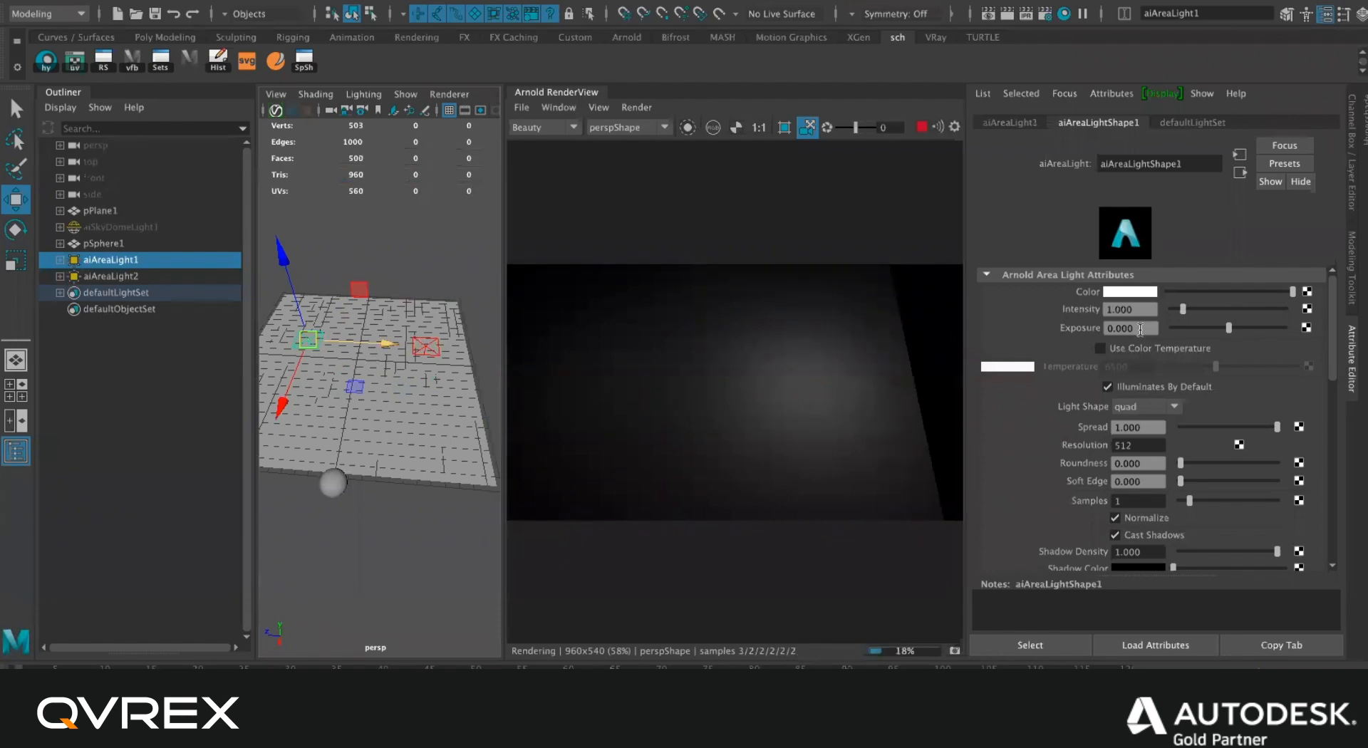
click(1137, 326)
text(4)
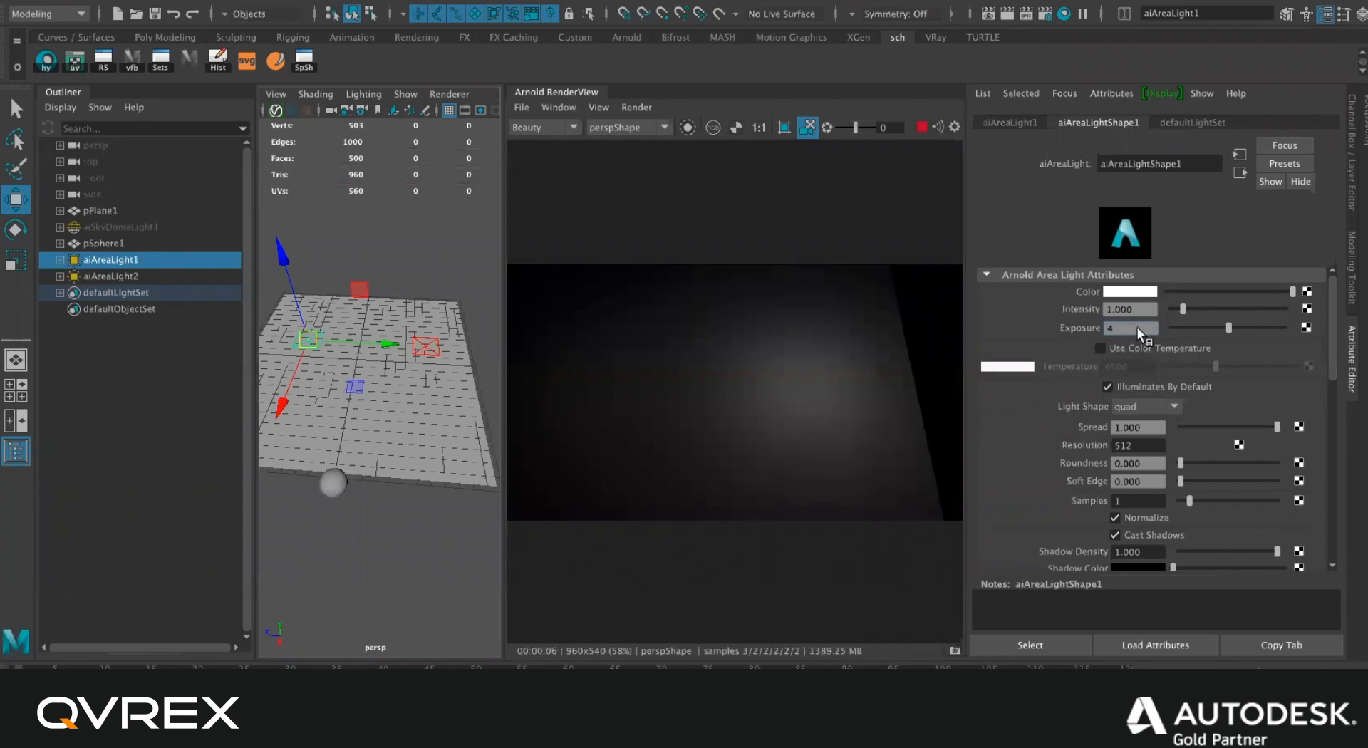
key(Return)
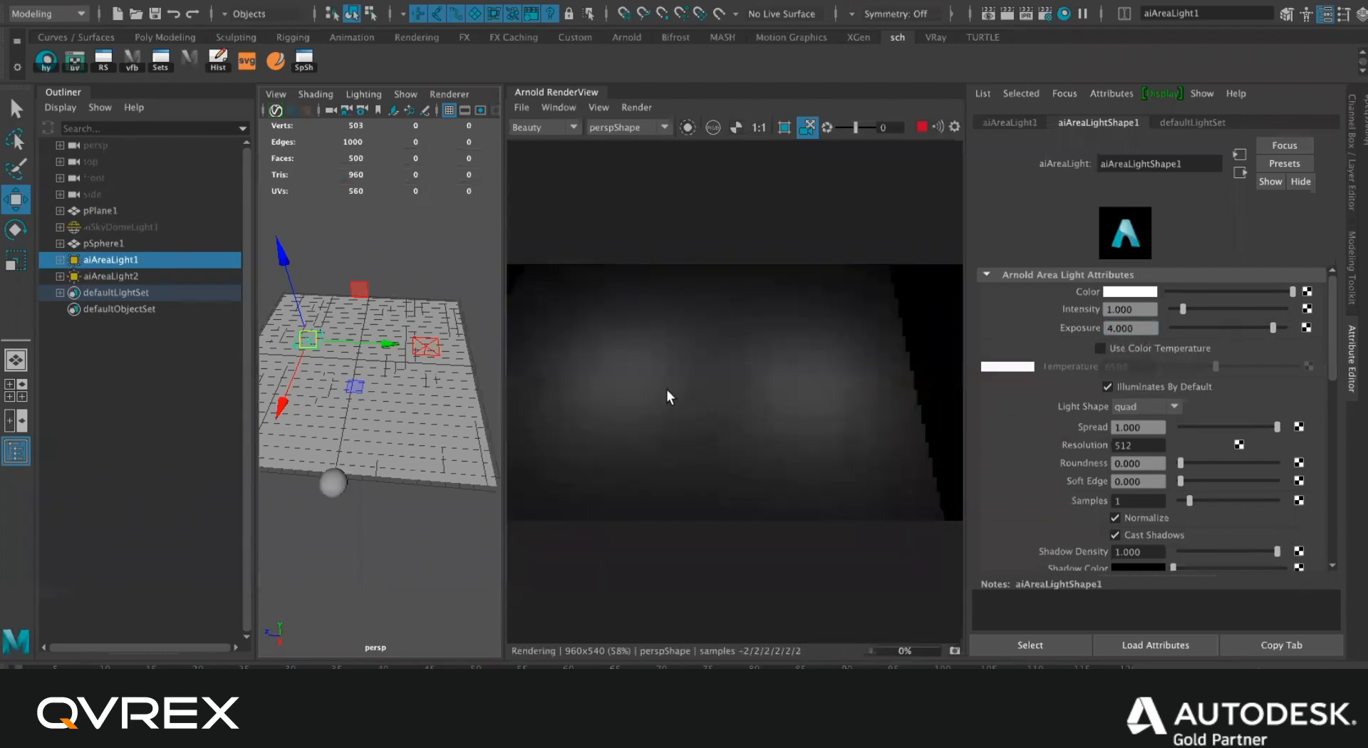
Collapse the Outliner and show the render view's pixel information to compare the brightness under the two area lights.
scroll(432, 387, up, 3)
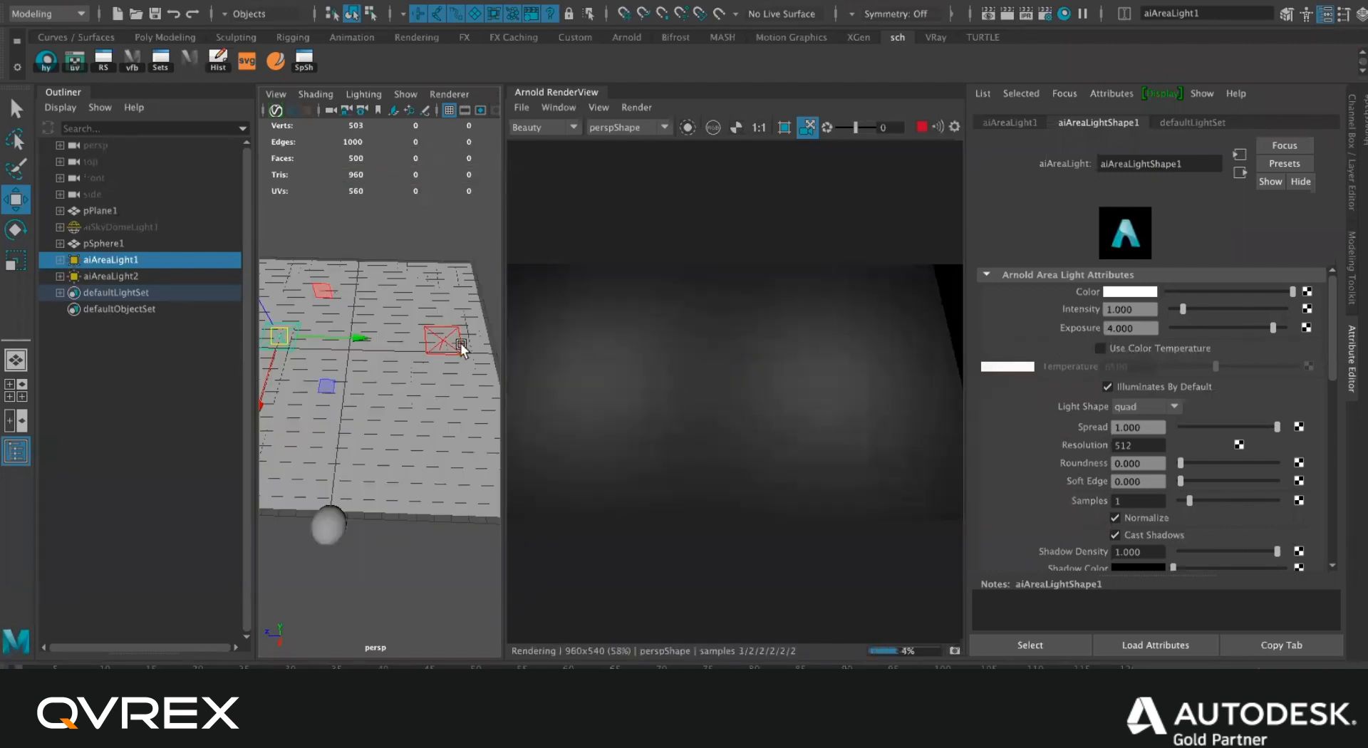
key(Right)
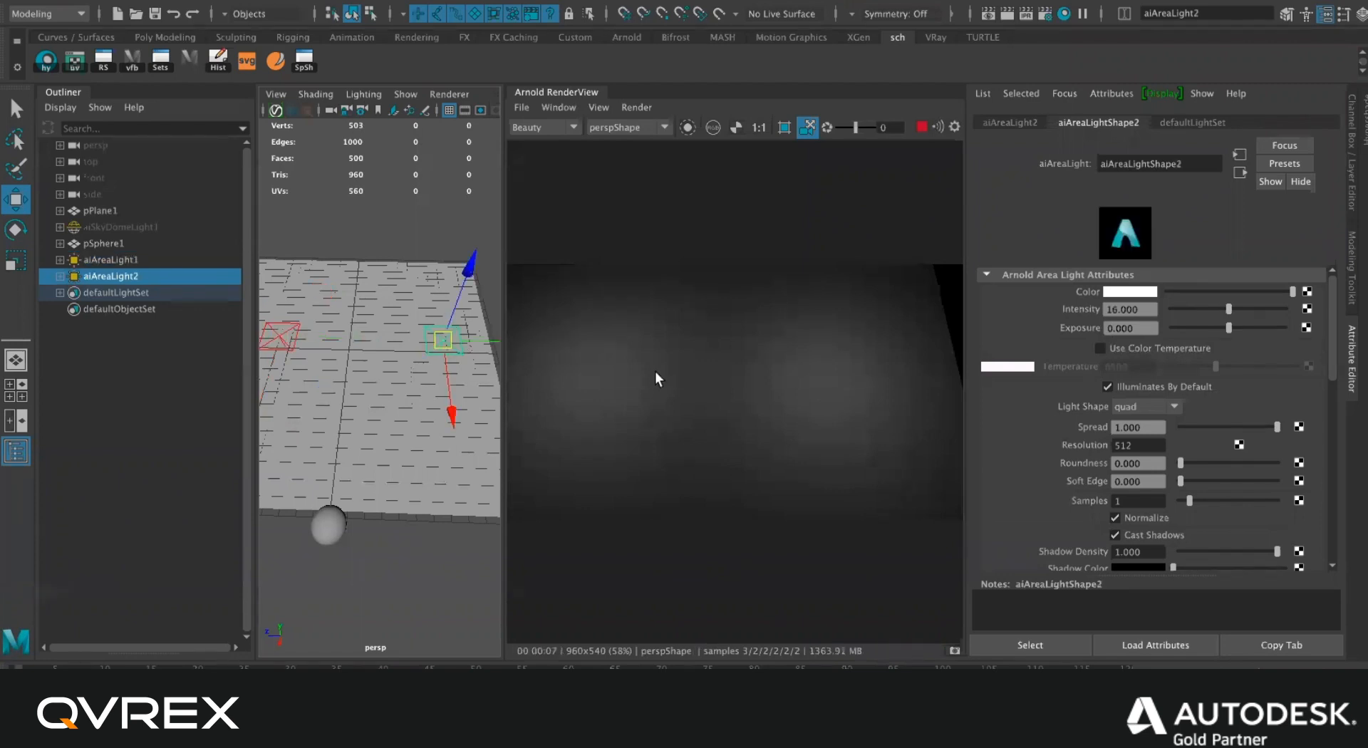
click(954, 127)
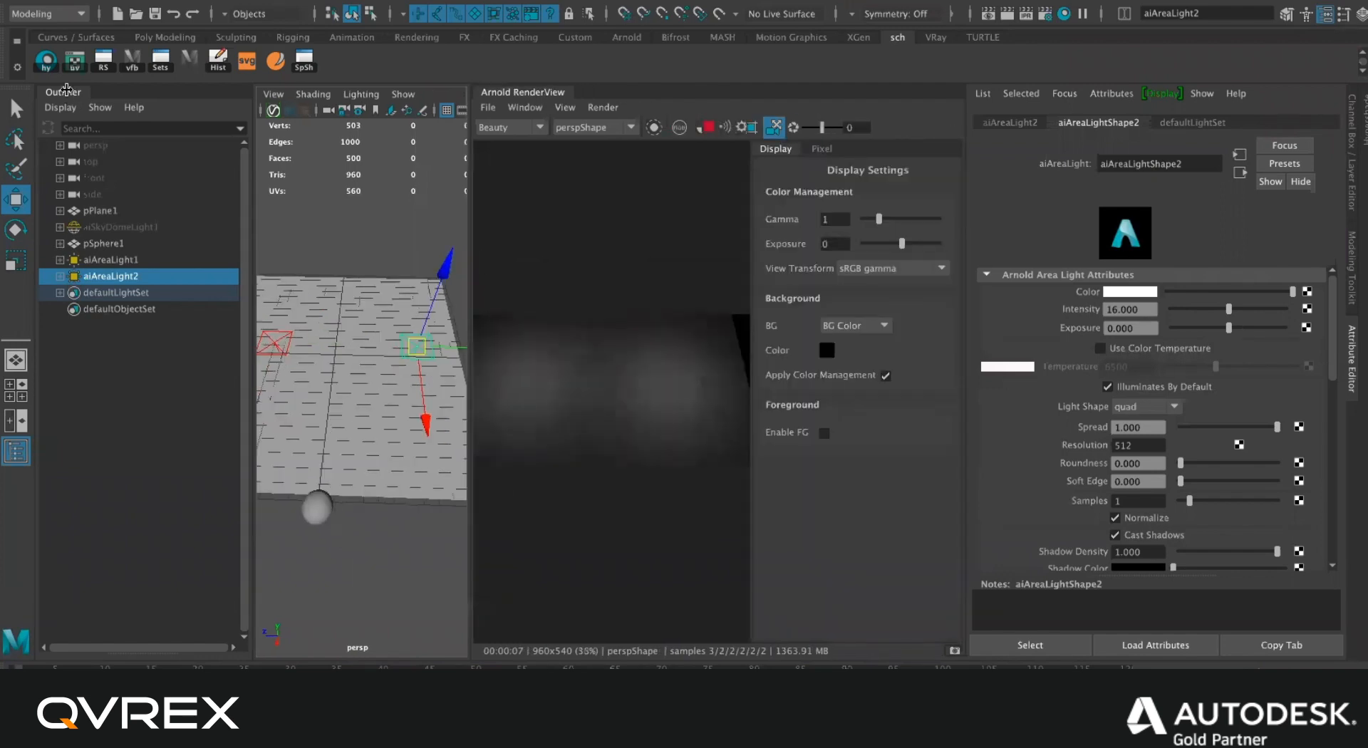
click(66, 95)
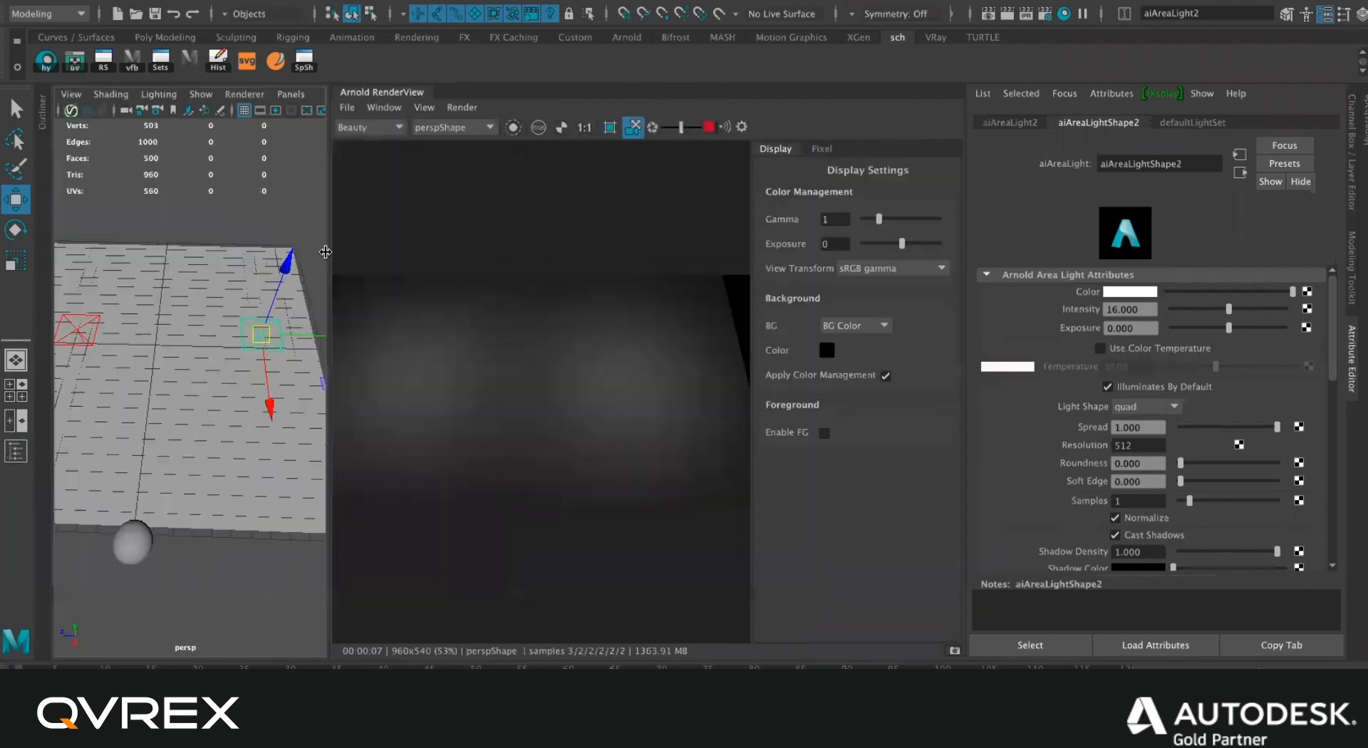
click(814, 150)
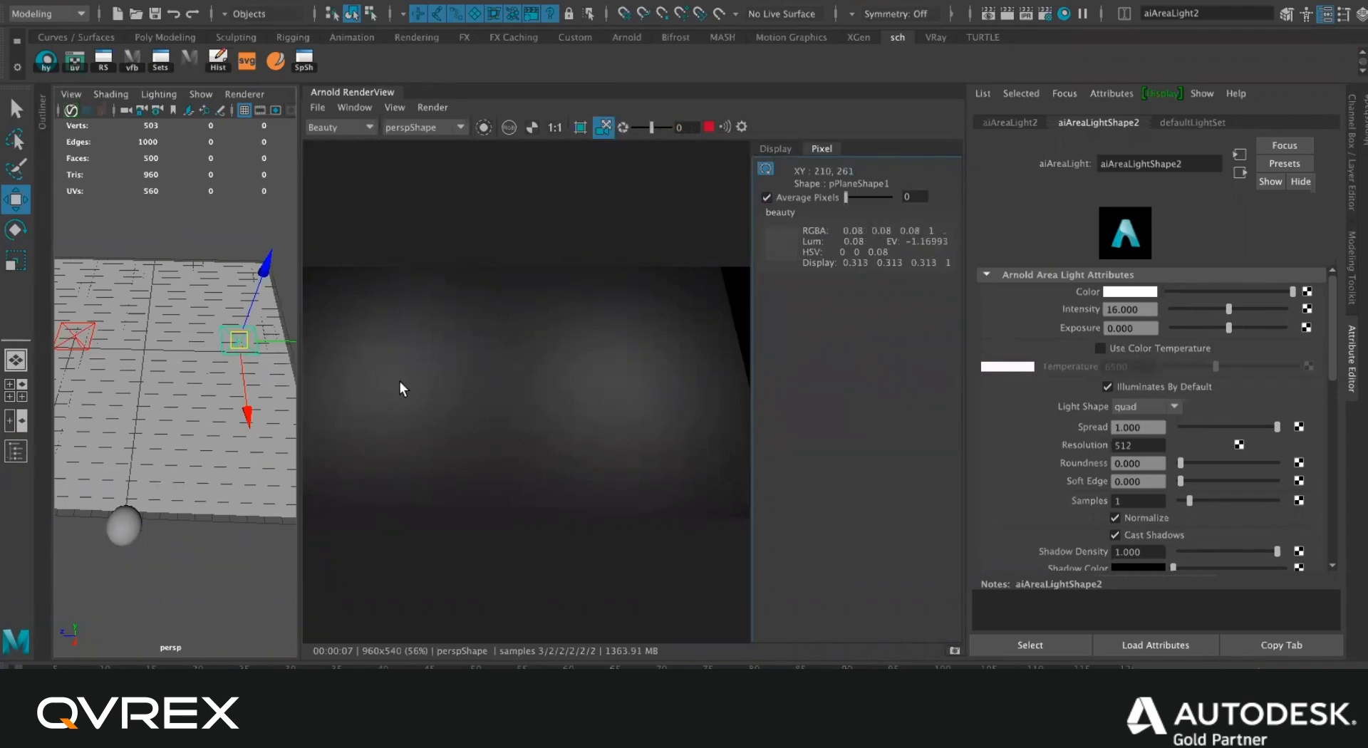
drag(300, 371, 494, 382)
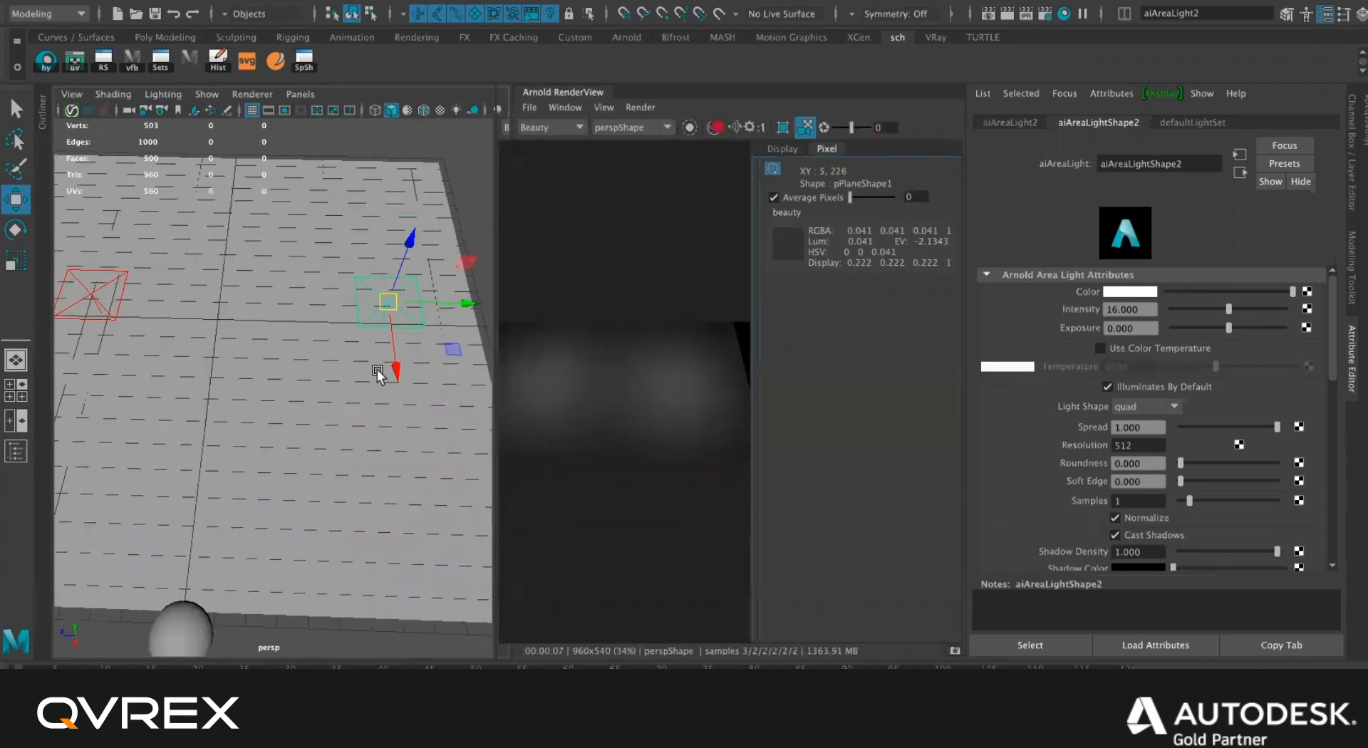
Select the original area light and set its exposure to 8.
alt+drag(369, 369, 302, 338)
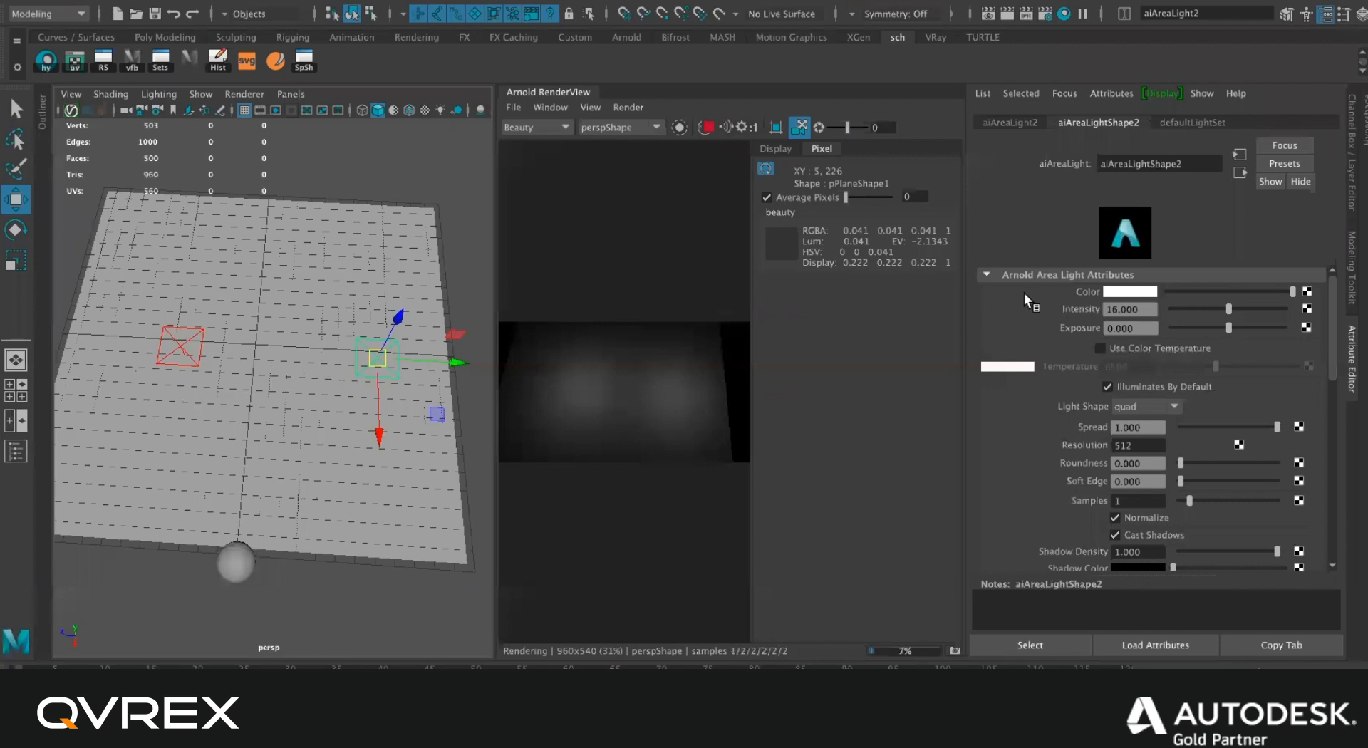
click(186, 348)
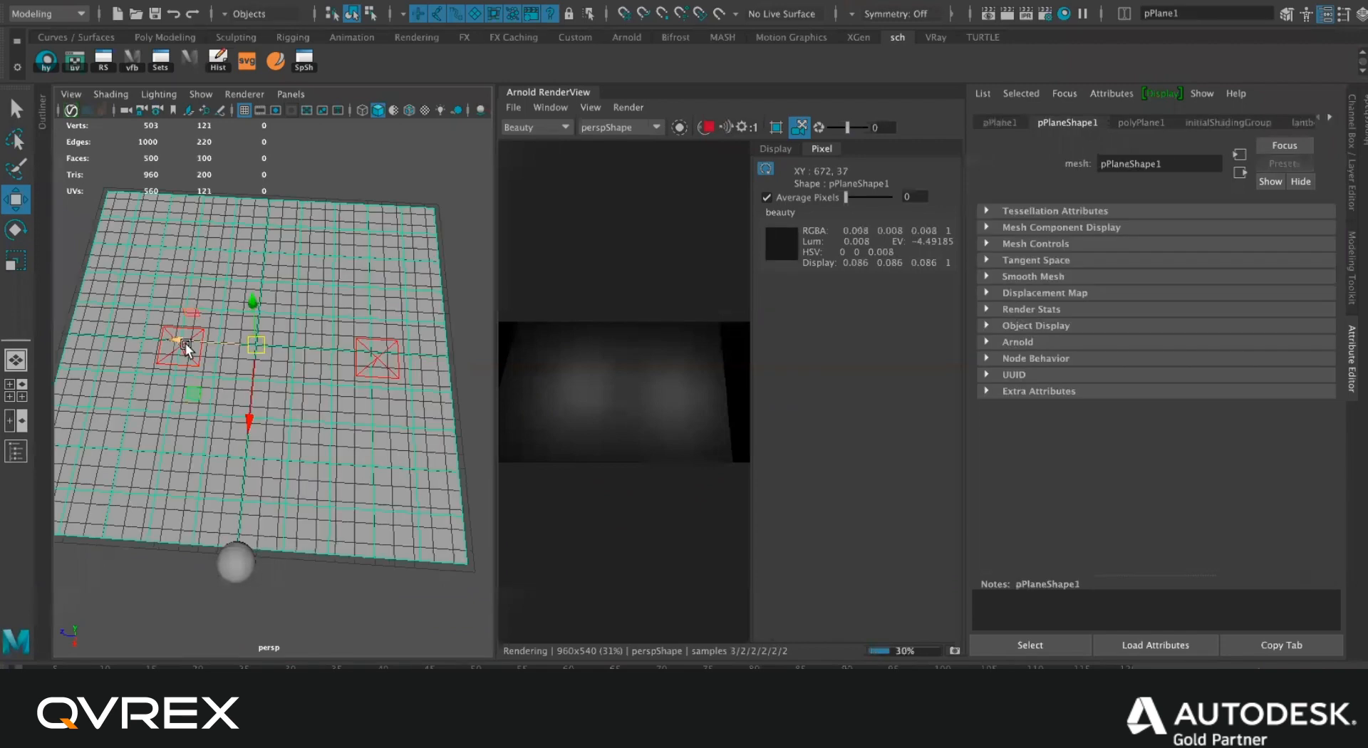
key(q)
click(195, 354)
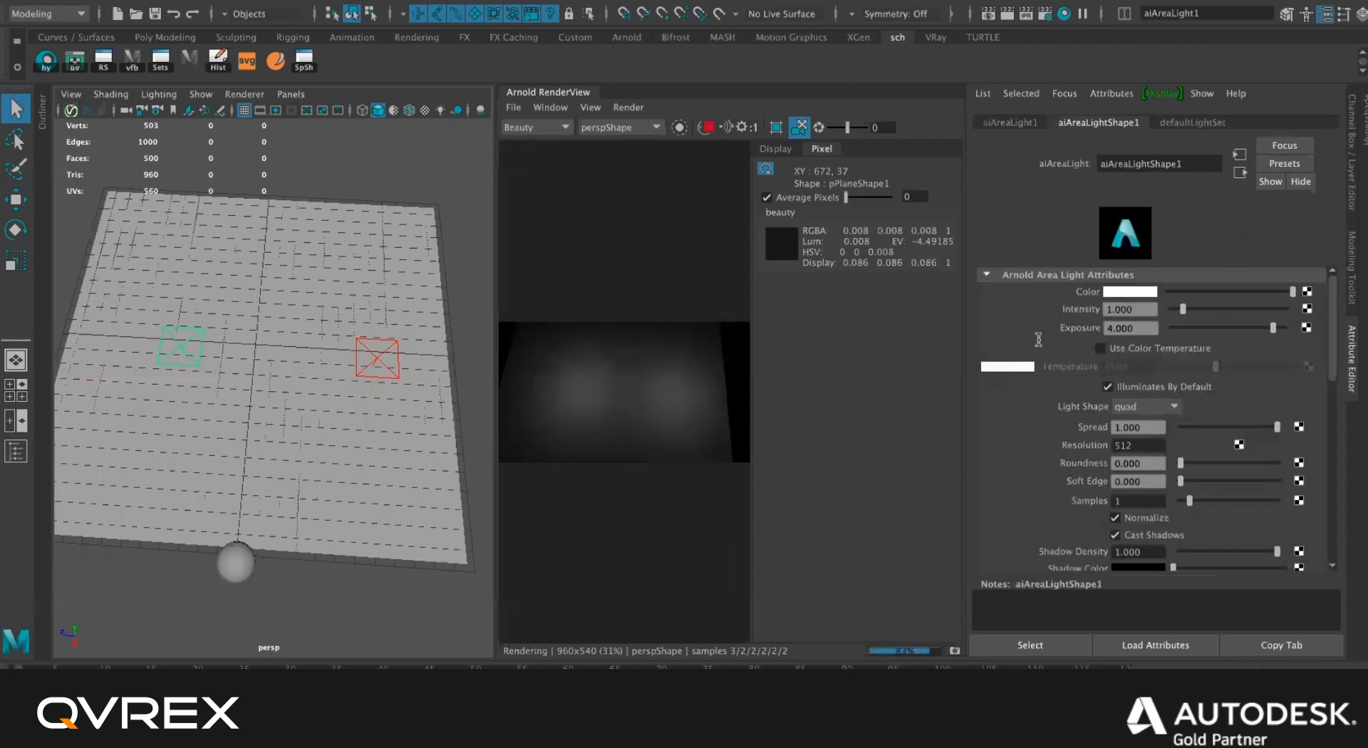
click(1144, 328)
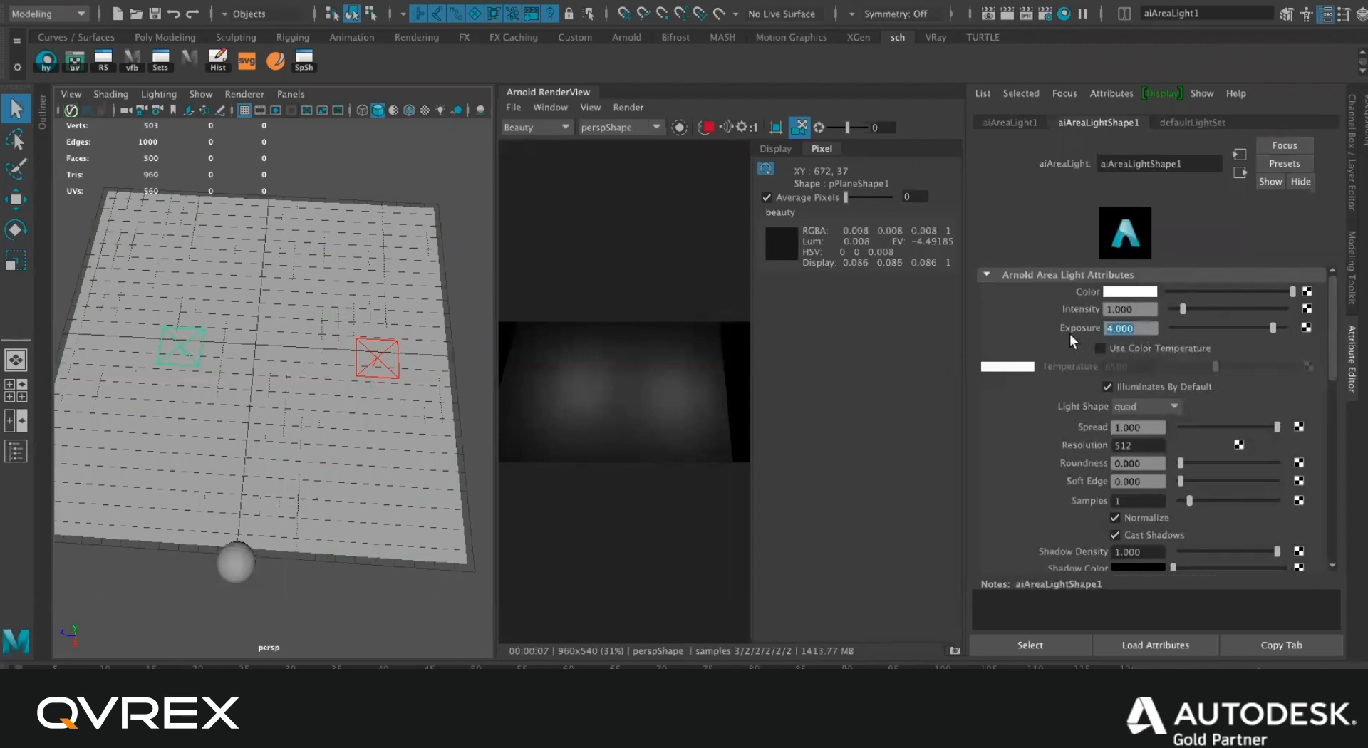
text(8)
key(Return)
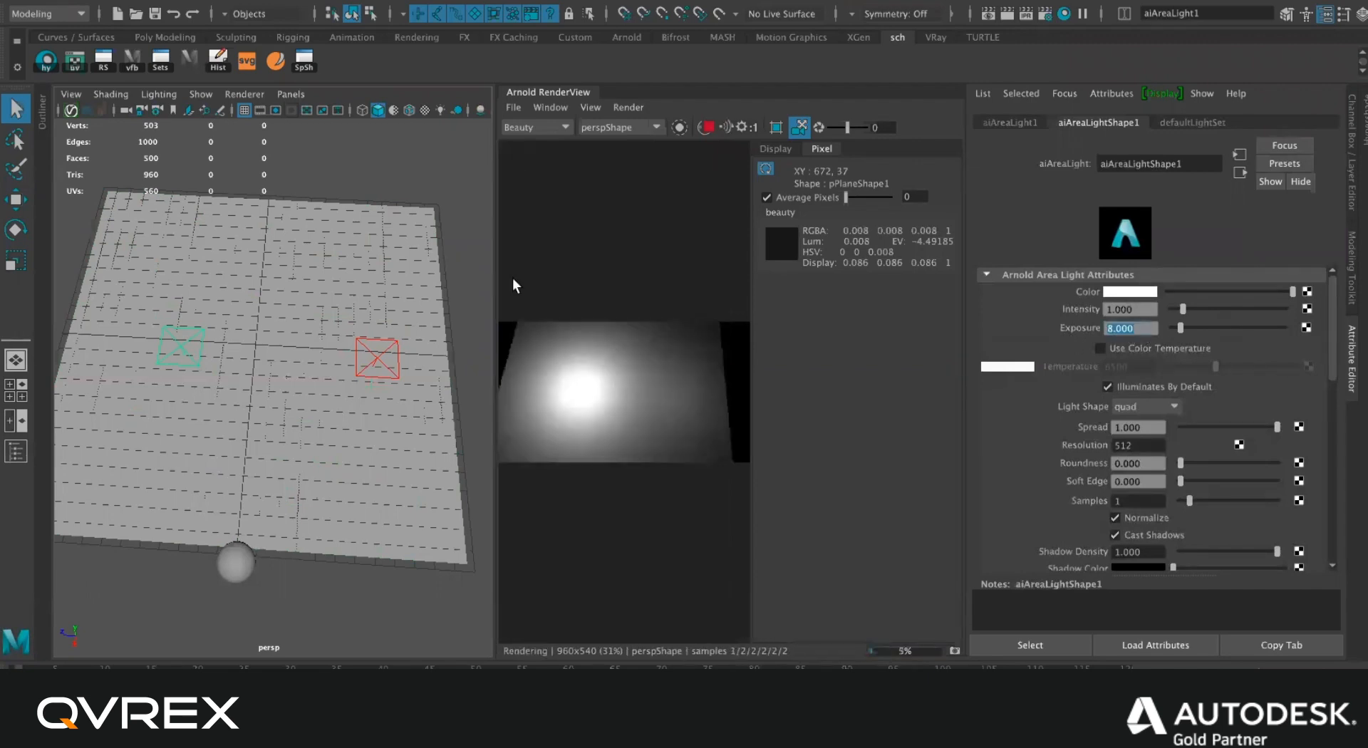
Set the duplicated area light's intensity to 256, and further raise it to about 342.588.
click(395, 335)
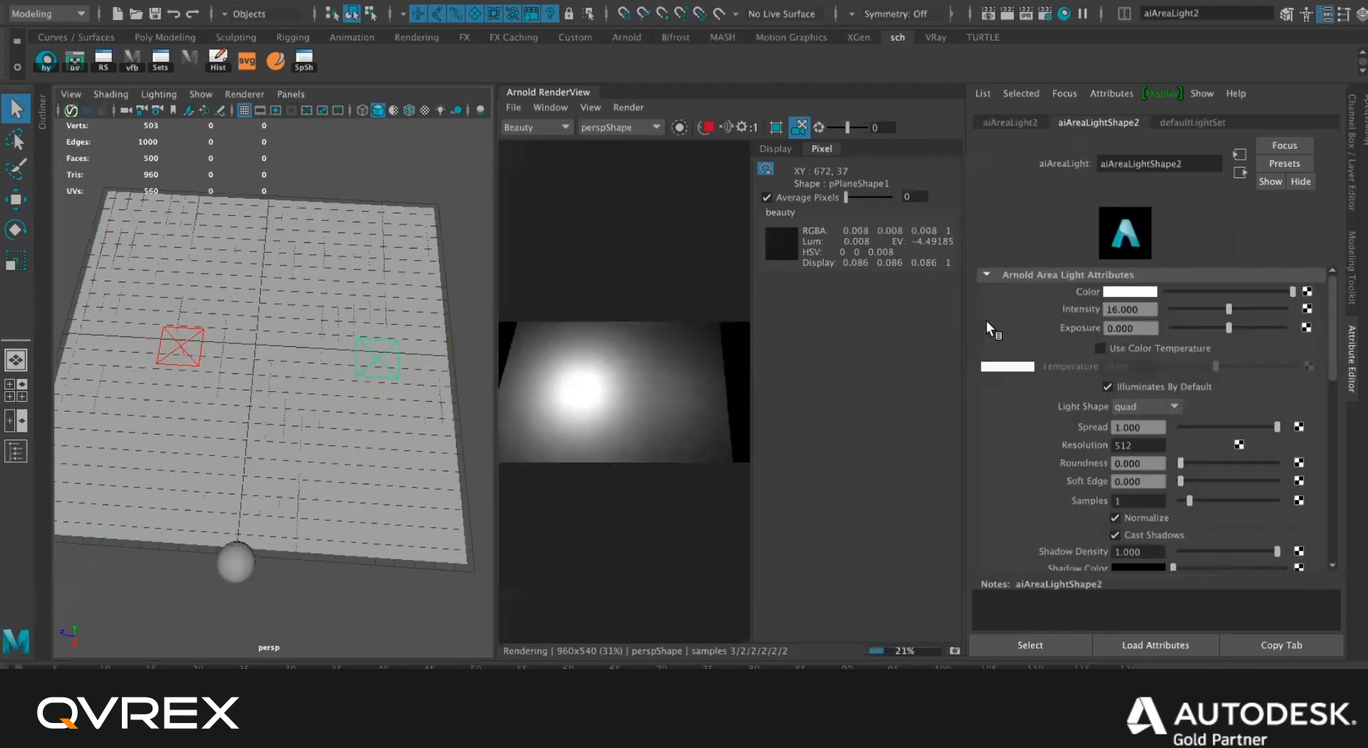
click(1058, 307)
text(256)
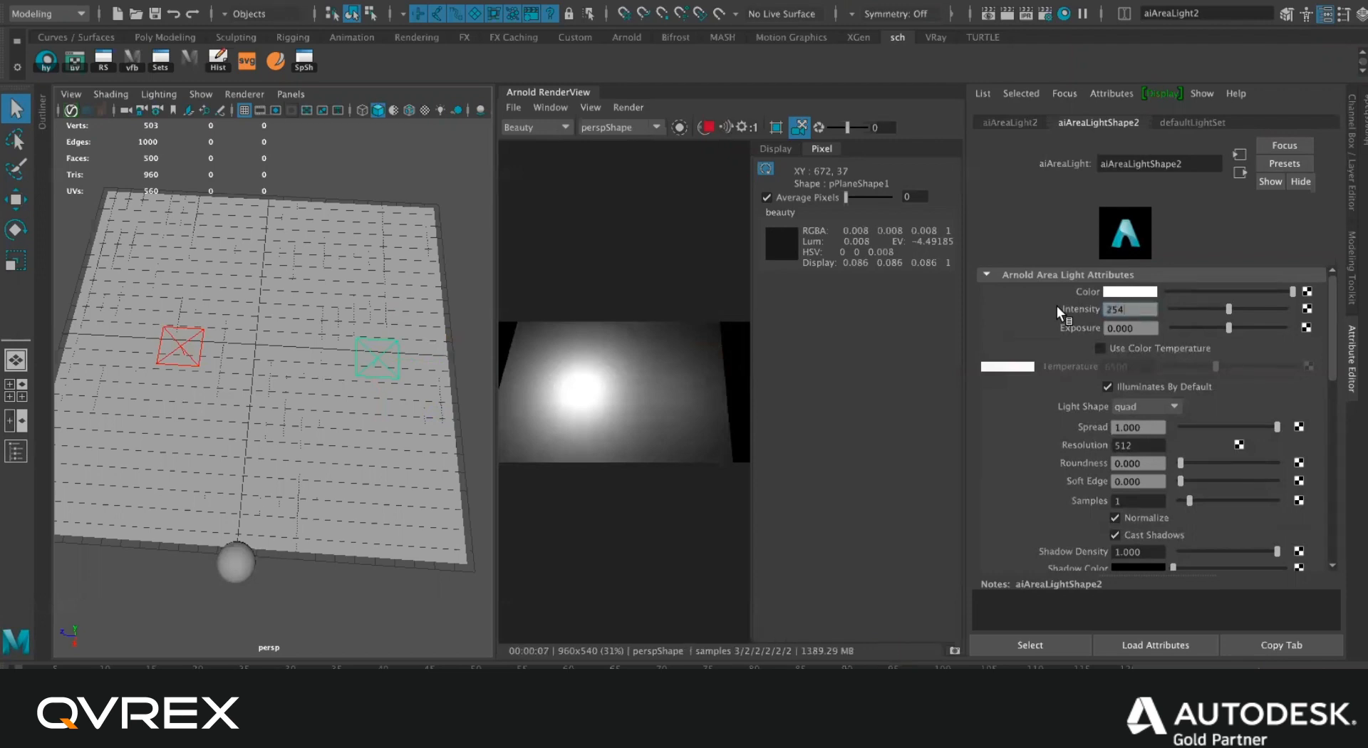
key(Return)
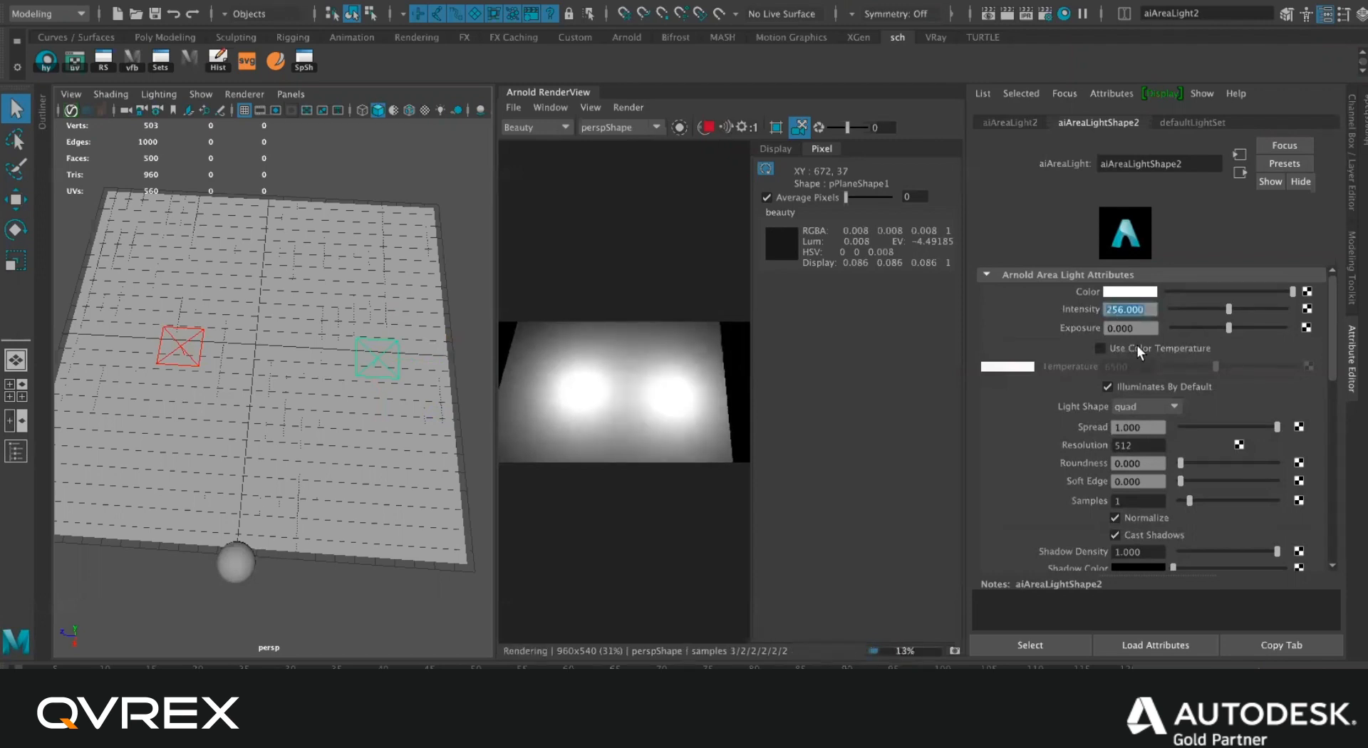
scroll(686, 395, up, 3)
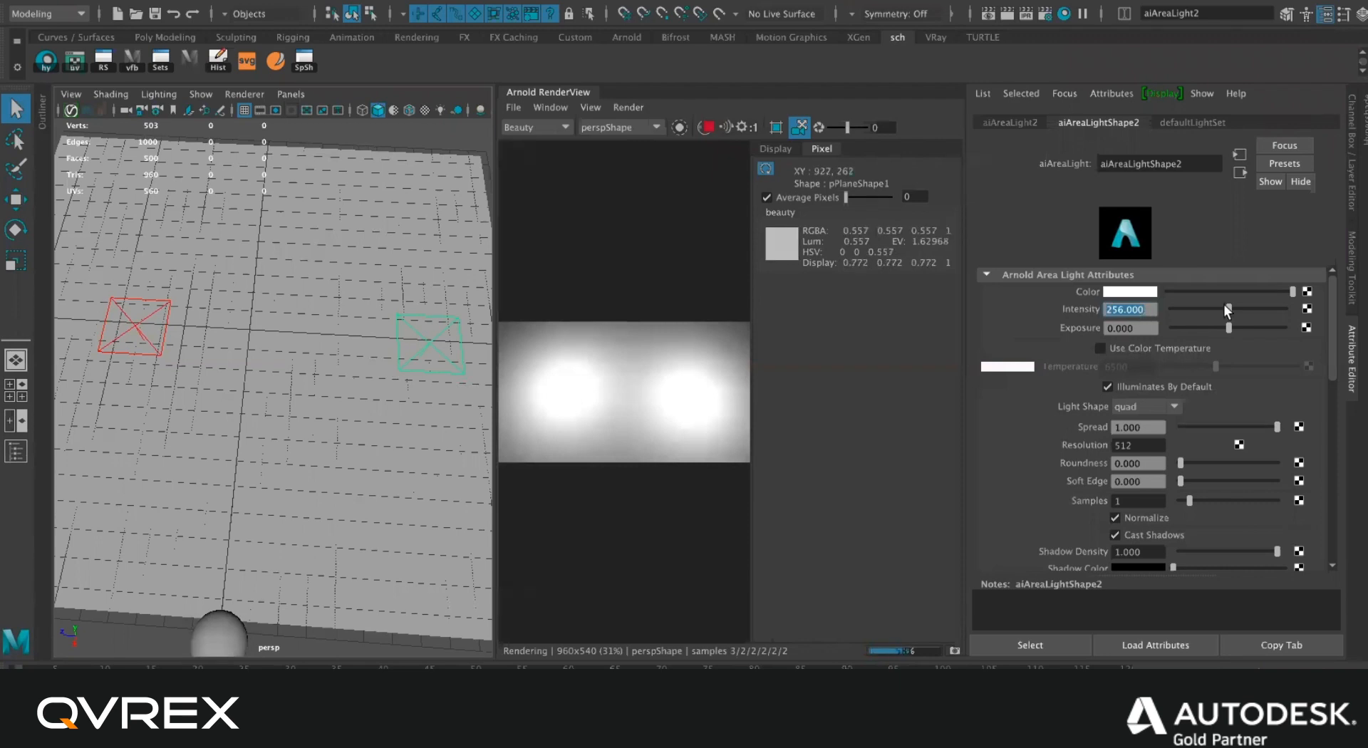
drag(1243, 325, 1235, 329)
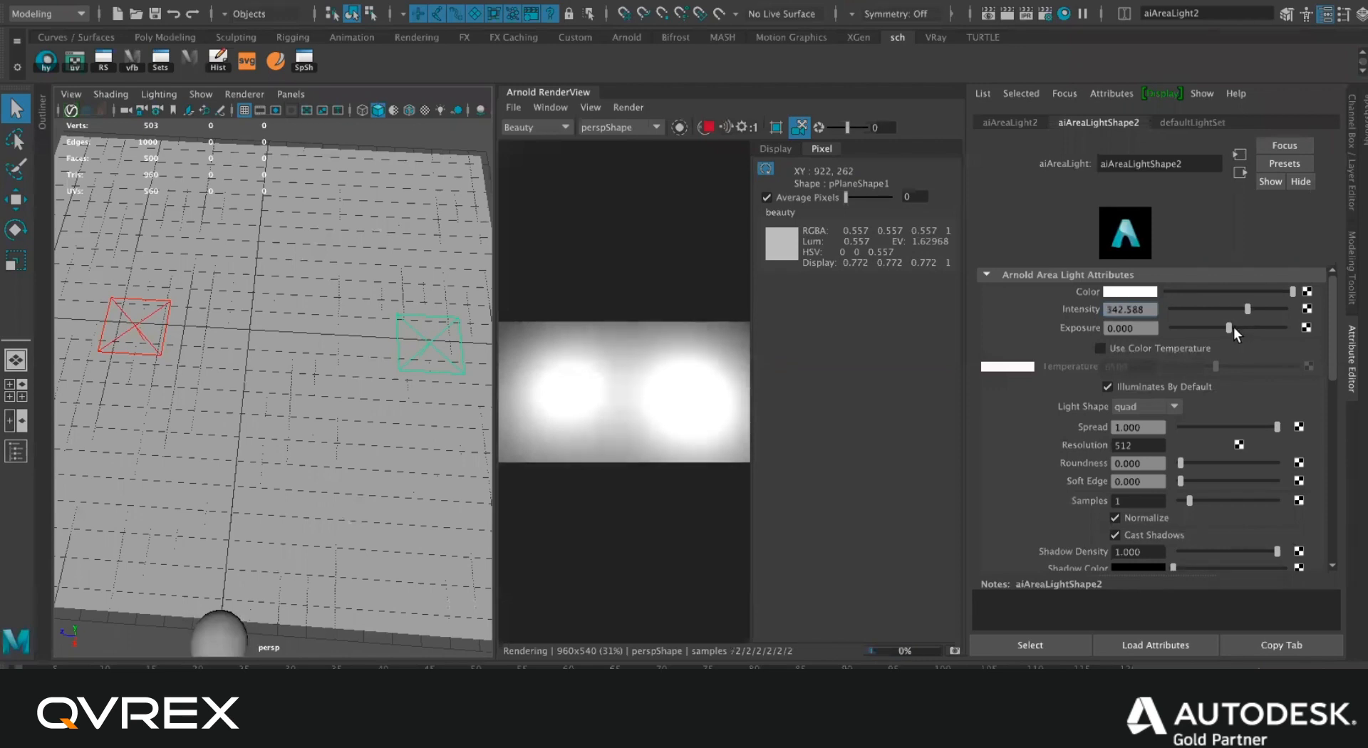
Reset the duplicated area light's intensity to 1 and keep its exposure at 0.
double_click(1119, 329)
double_click(1153, 309)
key(BackSpace)
double_click(1141, 328)
text(0)
key(Return)
text(1)
key(Return)
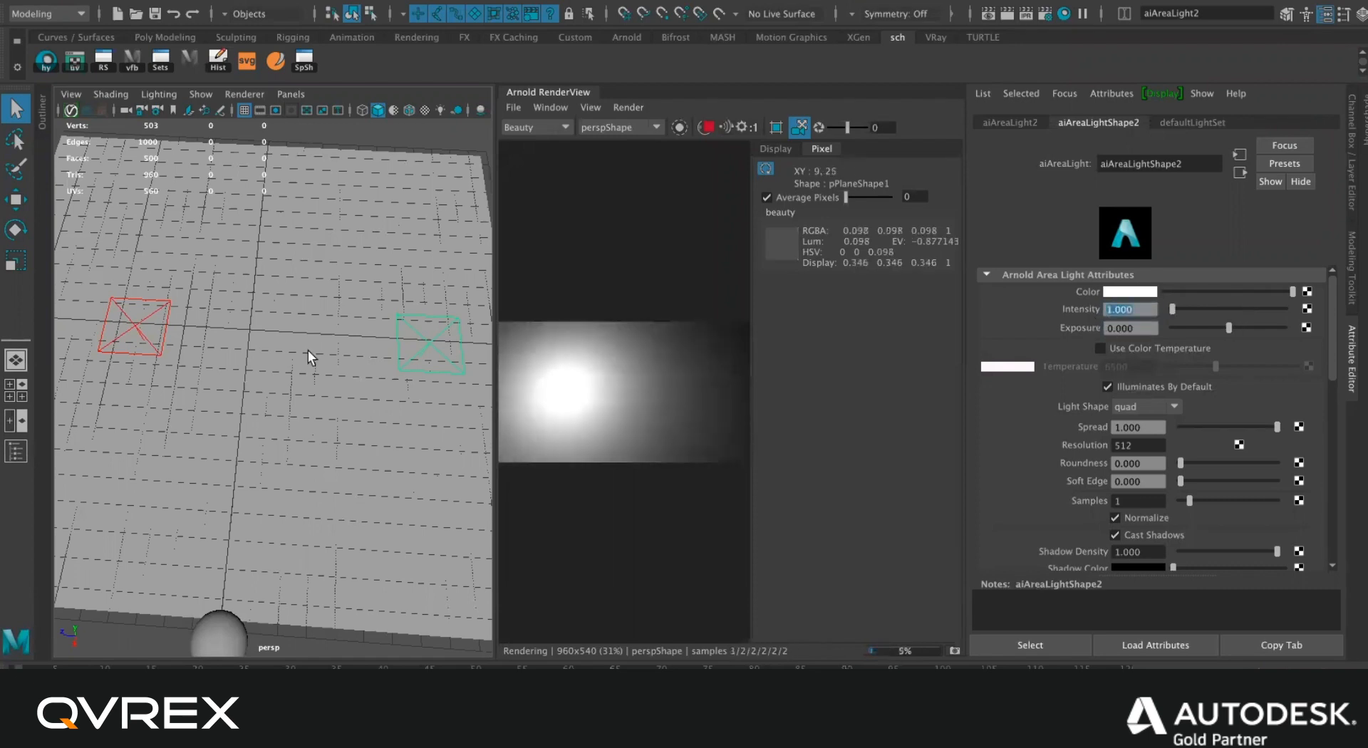
Delete the duplicated area light and select the original one over the plane.
click(308, 350)
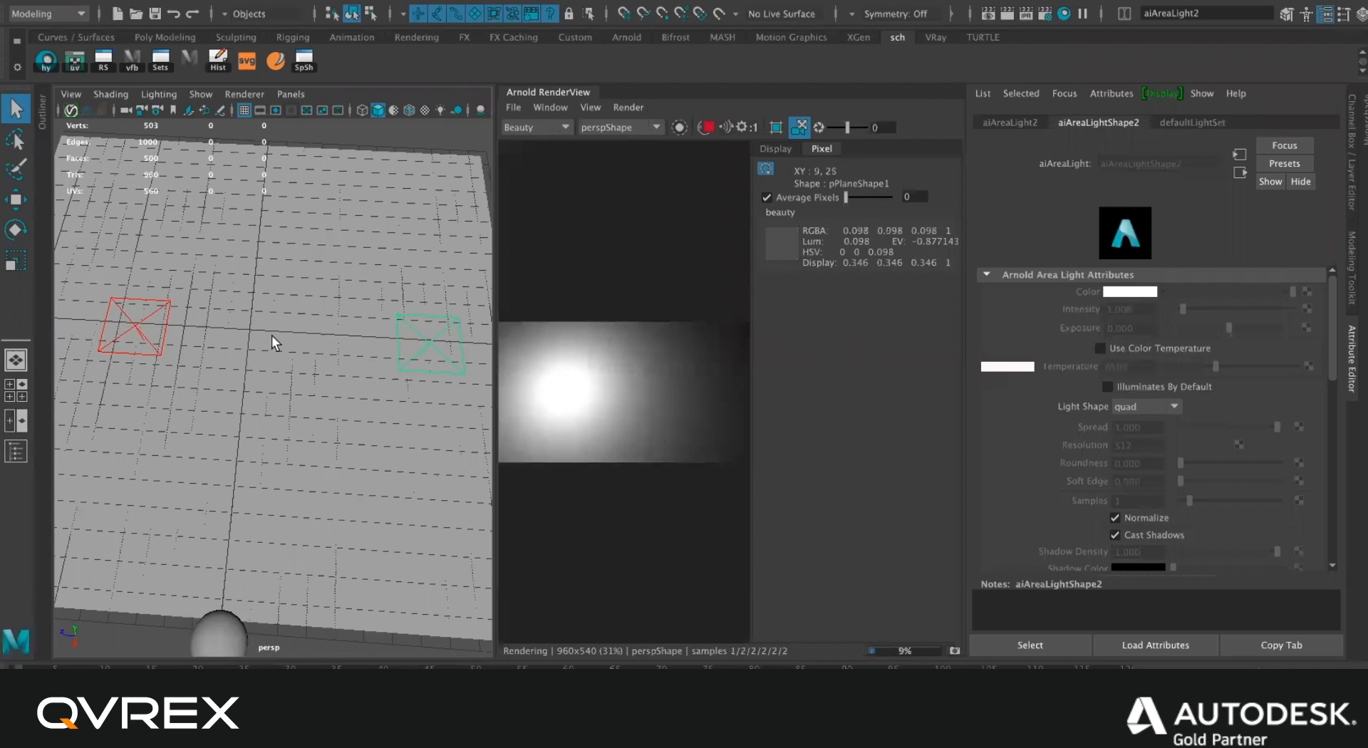
click(272, 335)
click(164, 336)
alt+drag(270, 344, 383, 315)
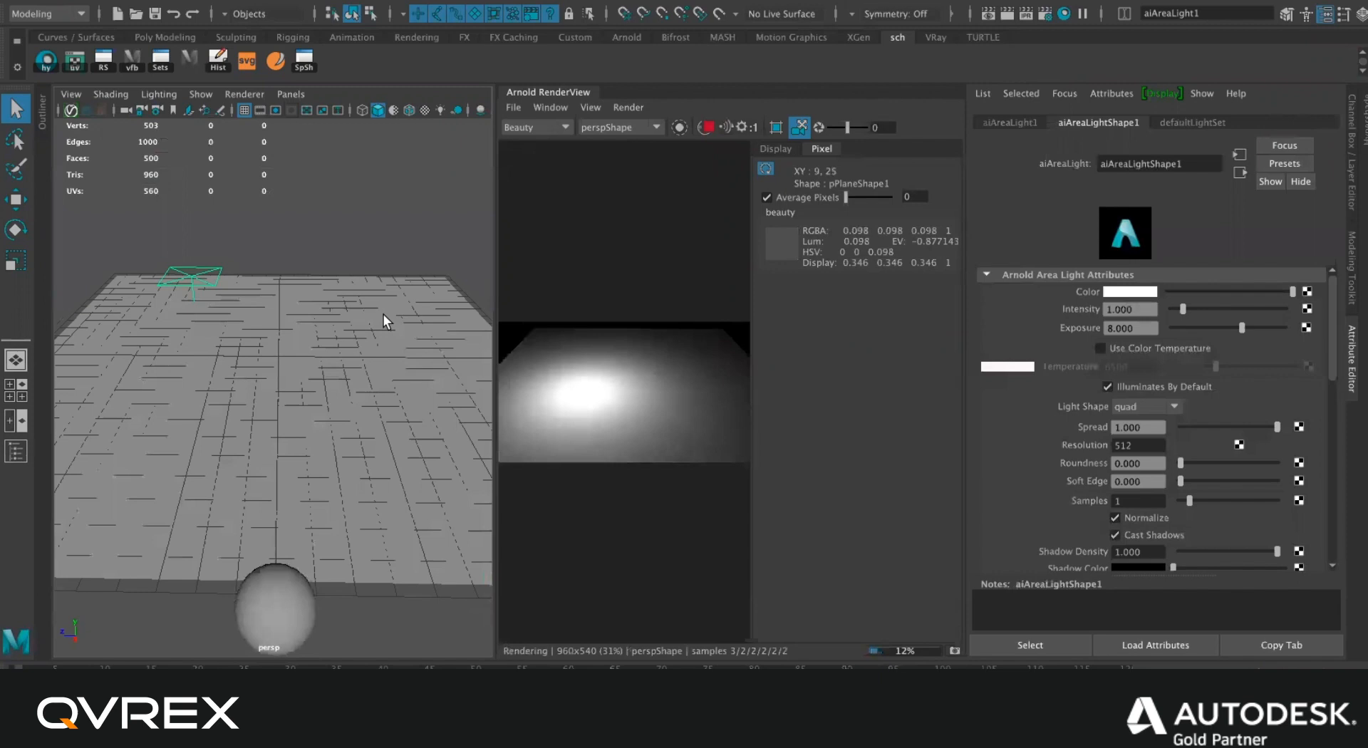
Set the area light's shape to cylinder and view it from the side over the plane.
click(1163, 408)
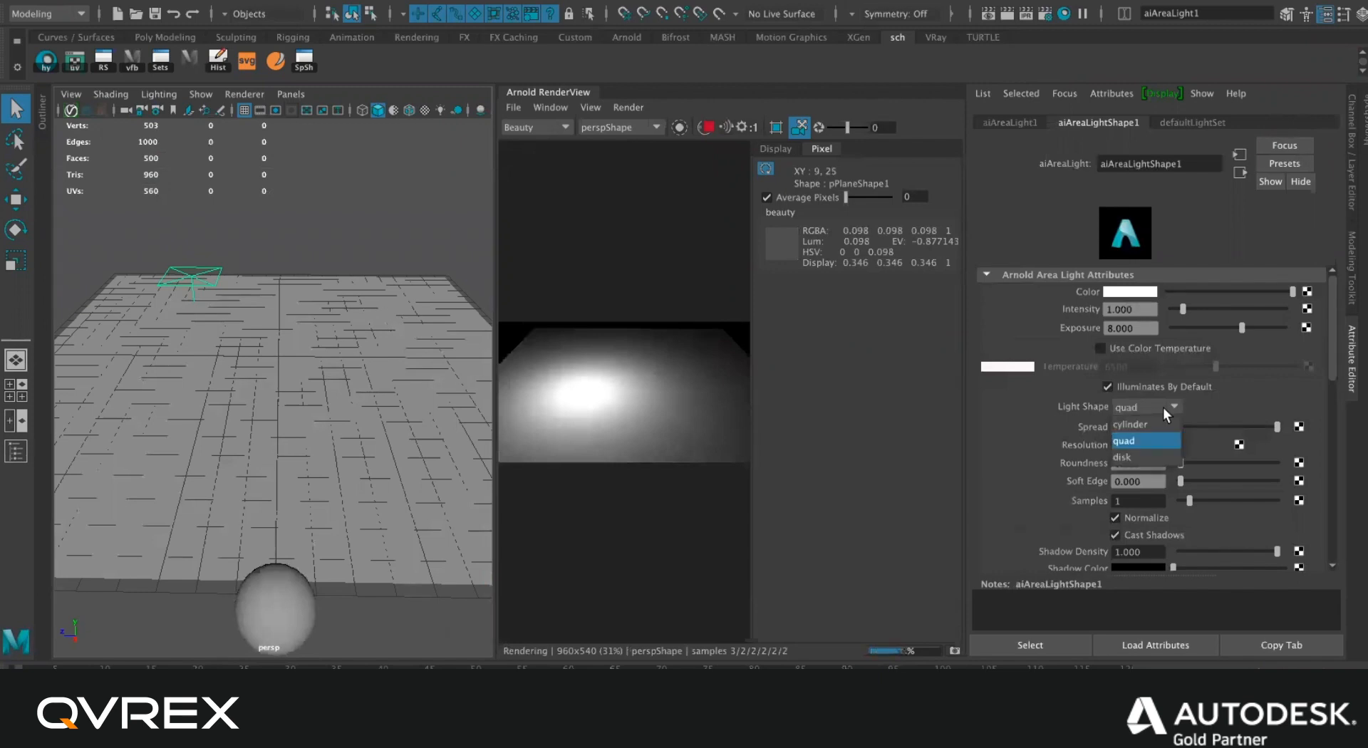
click(1163, 407)
alt+drag(229, 279, 275, 307)
click(1149, 412)
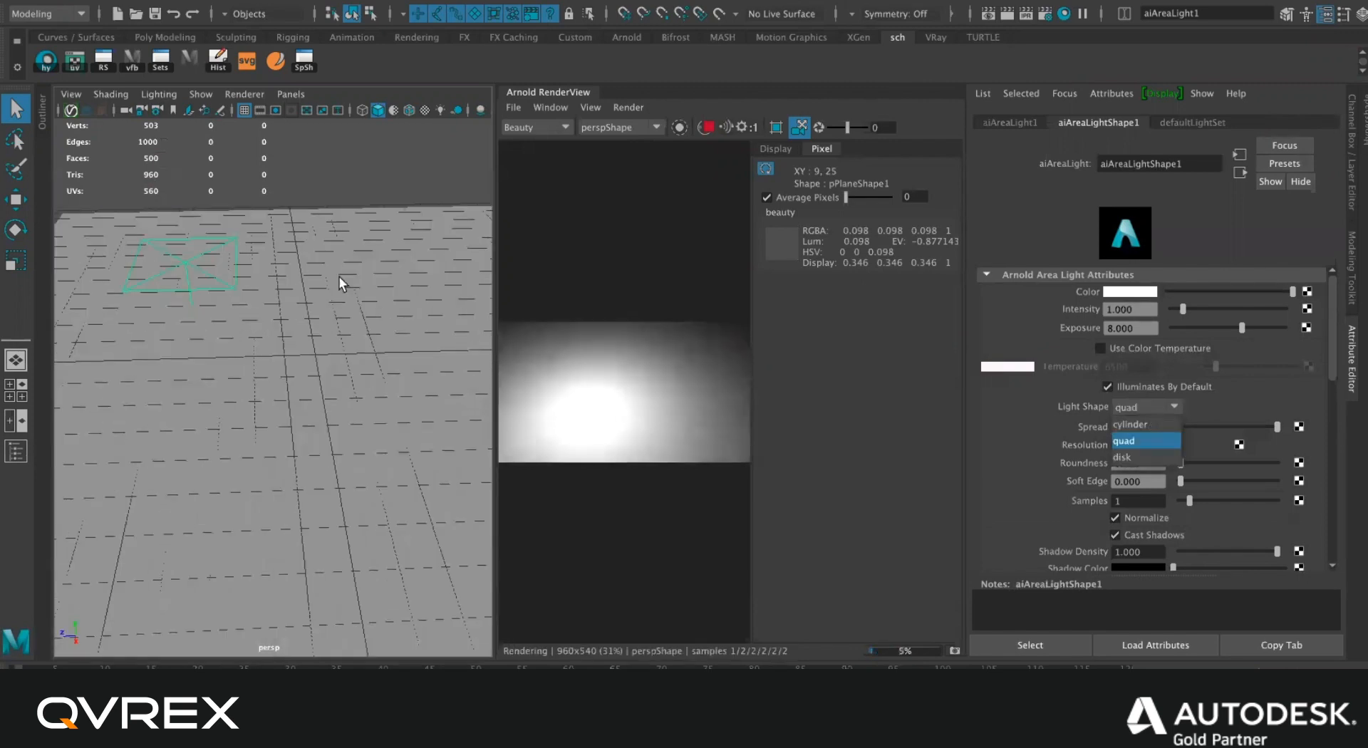
alt+drag(340, 278, 367, 289)
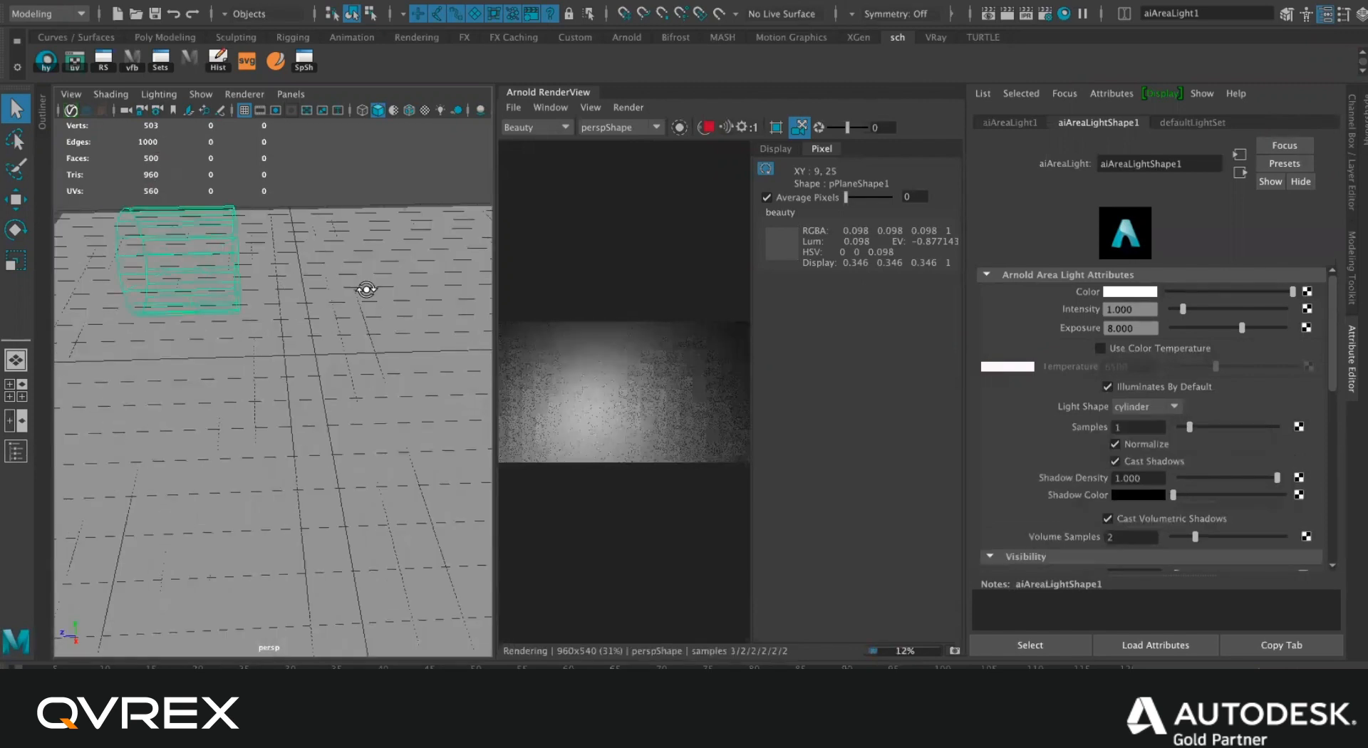
alt+drag(304, 280, 409, 305)
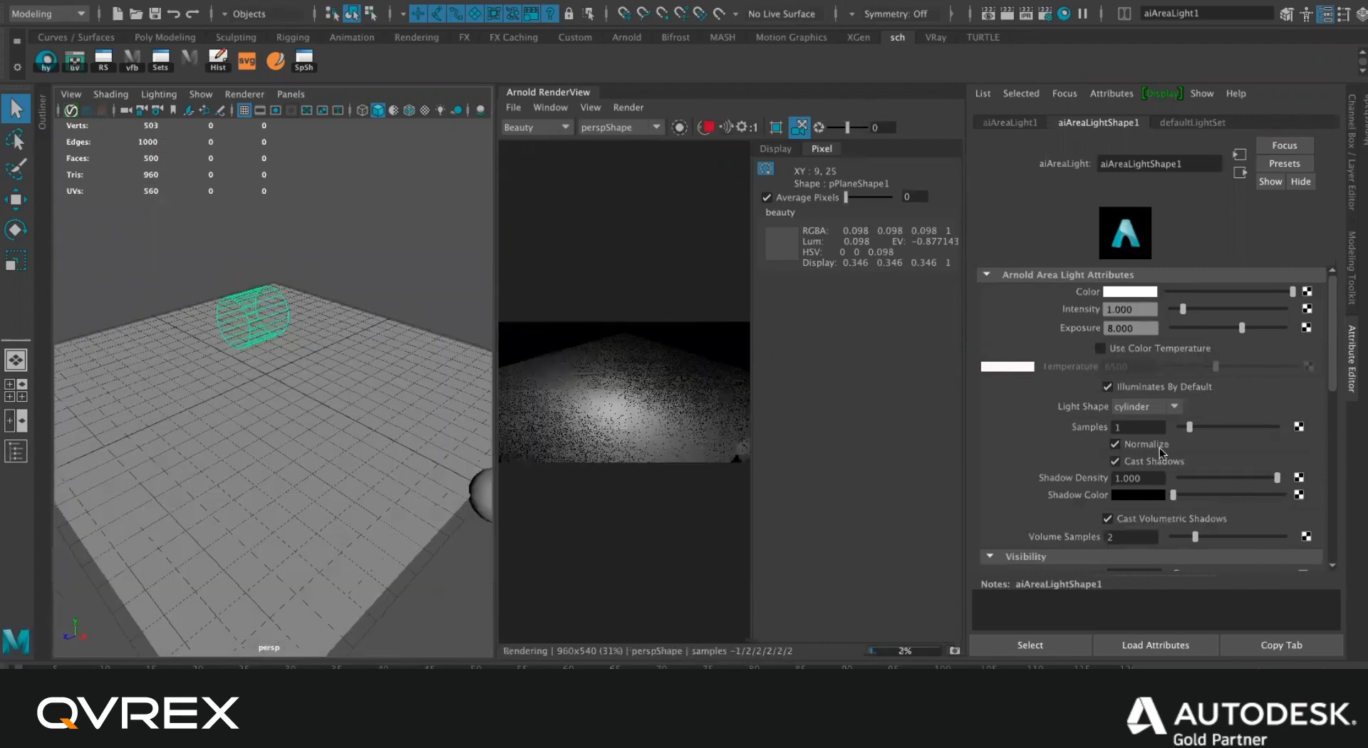
Set the area light's shape to disk and hide the render view's pixel information.
click(1149, 407)
click(1160, 451)
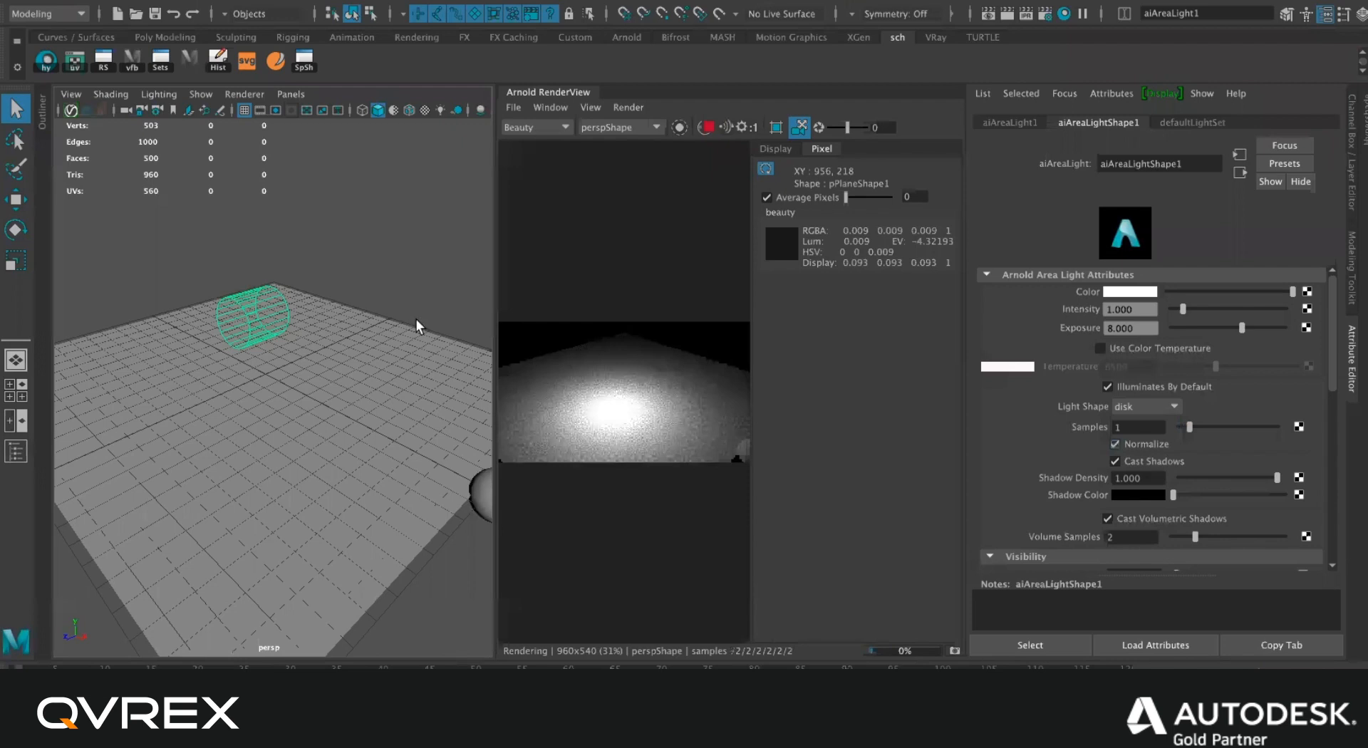
alt+drag(417, 326, 274, 316)
scroll(274, 315, up, 3)
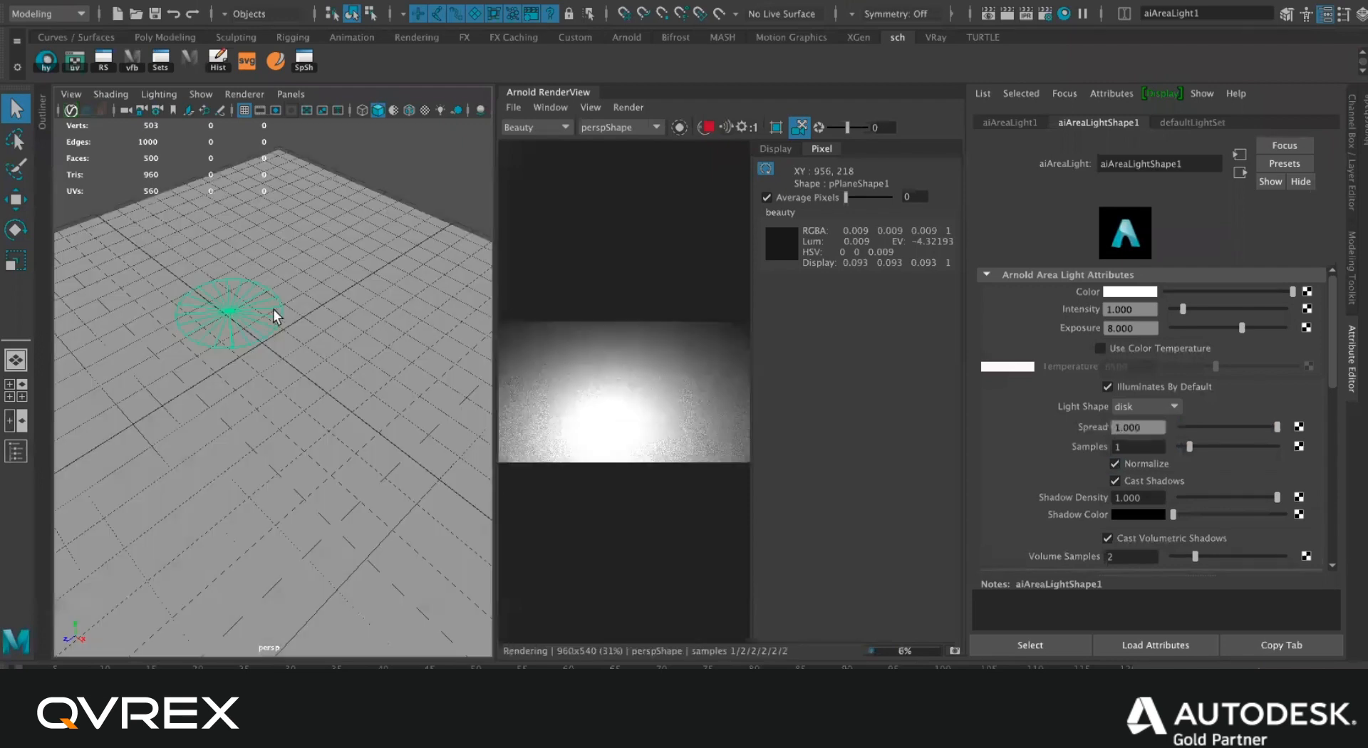
click(742, 127)
alt+drag(186, 273, 179, 292)
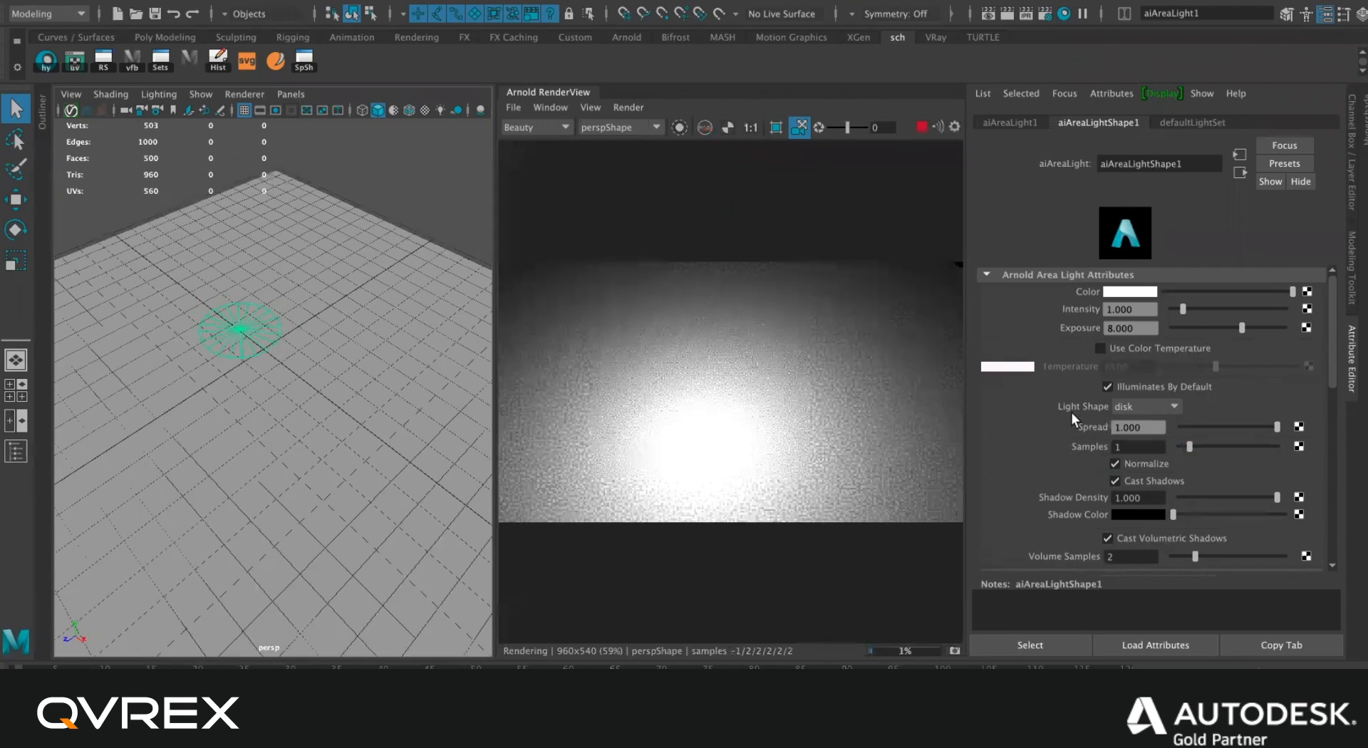
Reduce the disk light's spread to about 0.241 and rotate the light to shine sideways across the plane.
click(1209, 426)
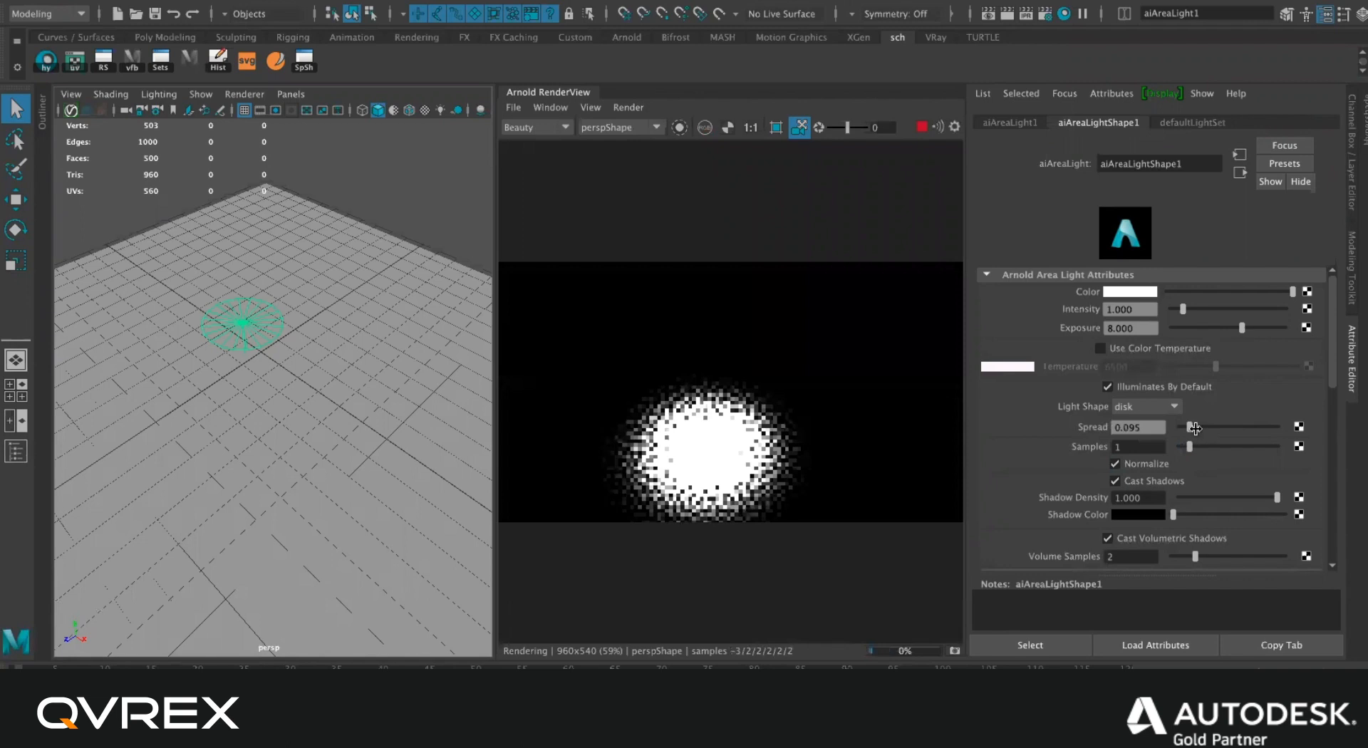
click(1204, 426)
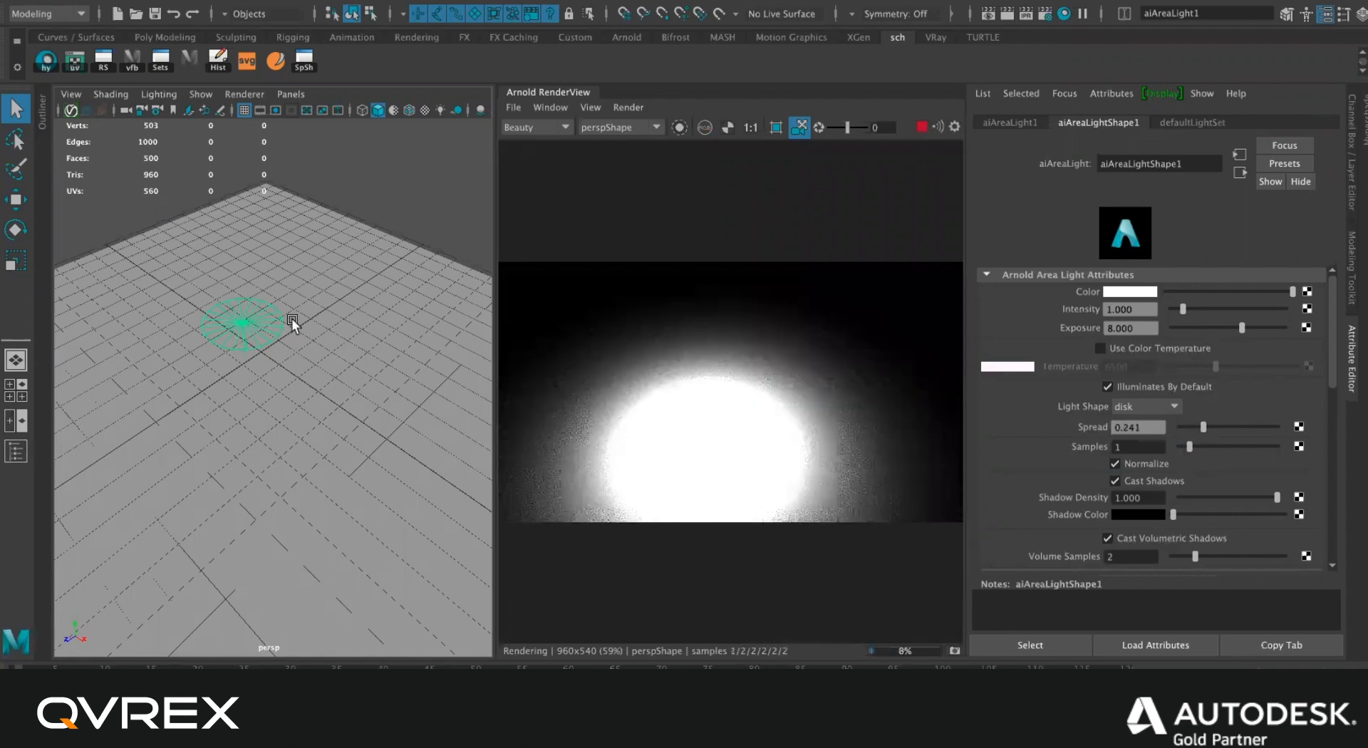
key(r)
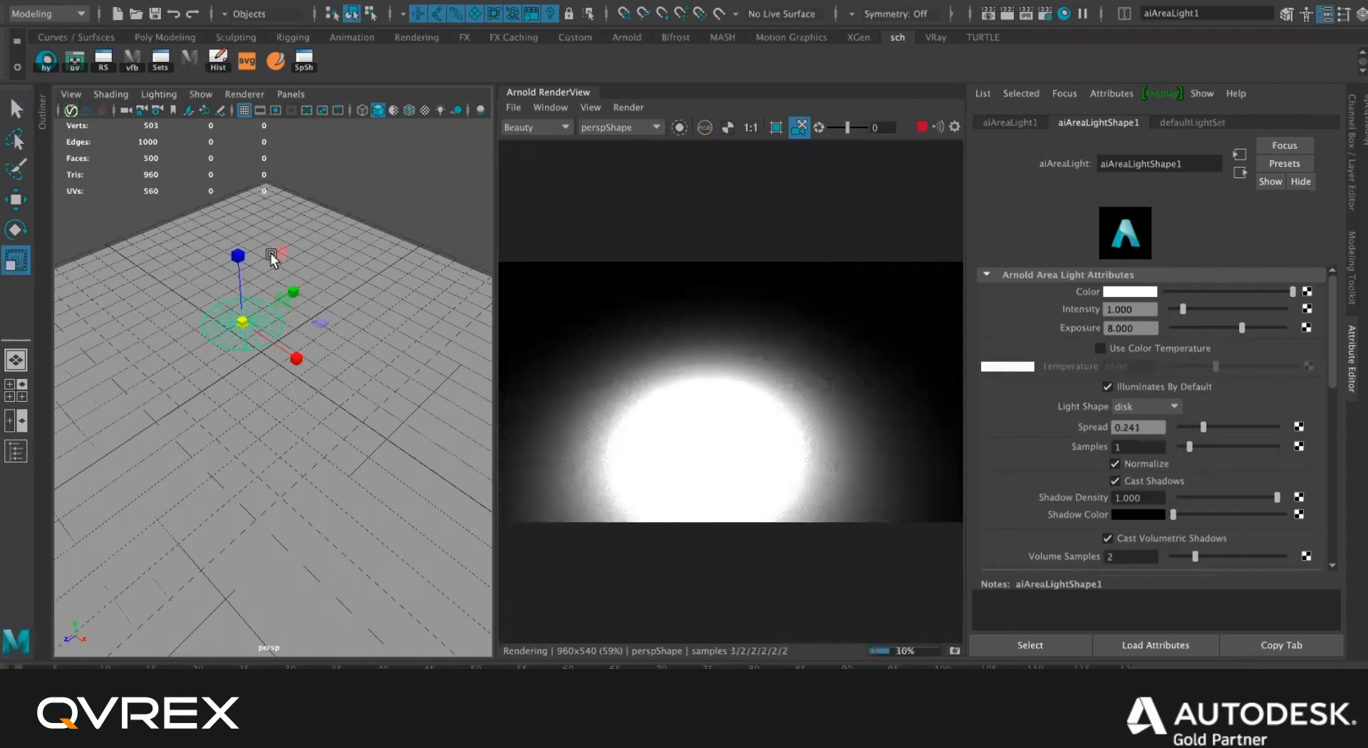
key(e)
middle_drag(124, 333, 225, 289)
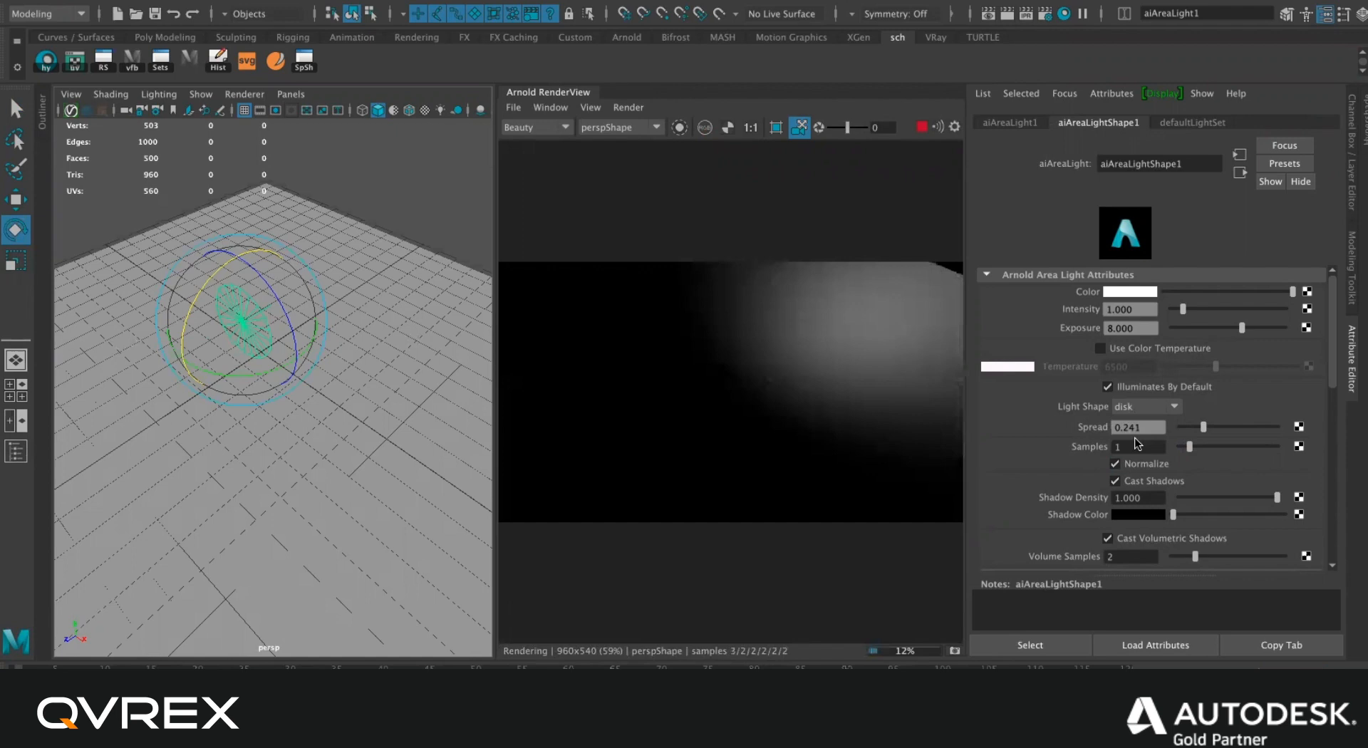
Set the rotated area light's shape back to quad.
click(1147, 406)
alt+middle_drag(241, 315, 196, 382)
alt+drag(367, 291, 313, 299)
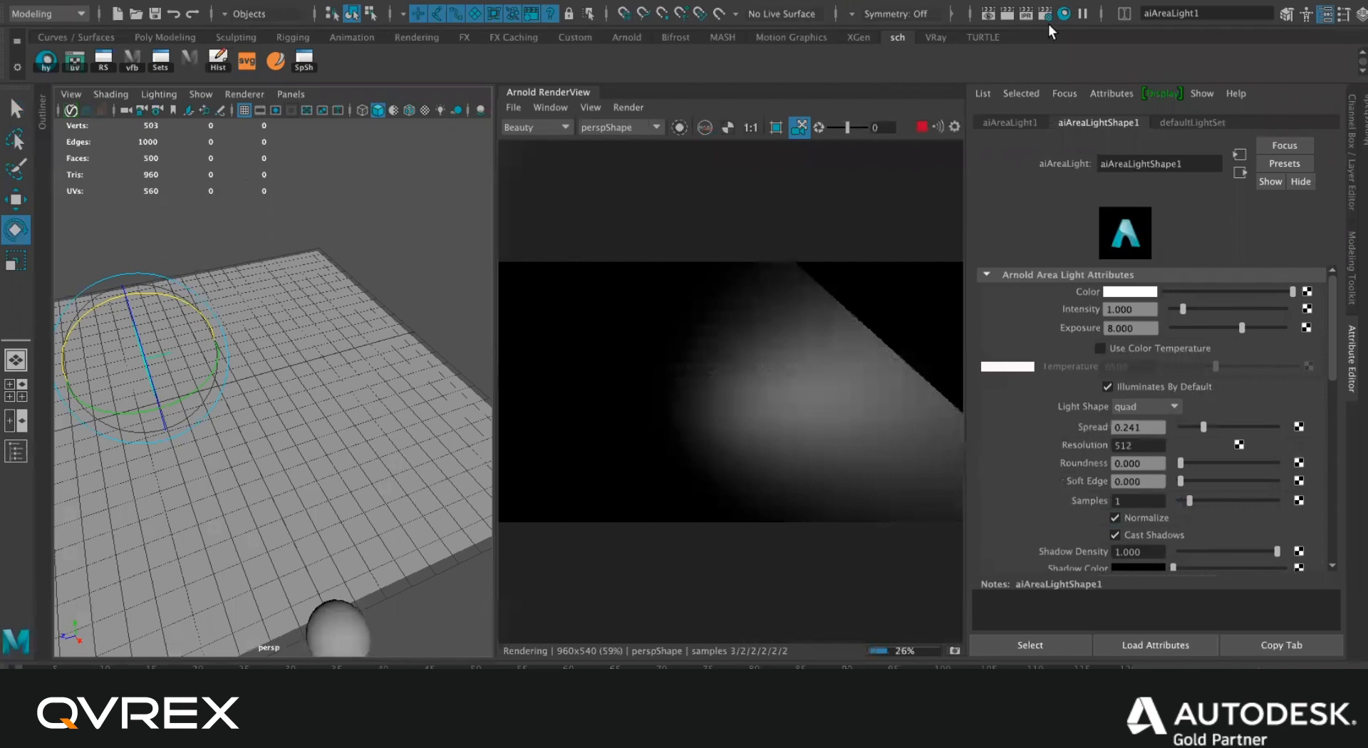
In the Arnold render settings, create an aiAtmosphereVolume as the environment's atmosphere.
click(955, 127)
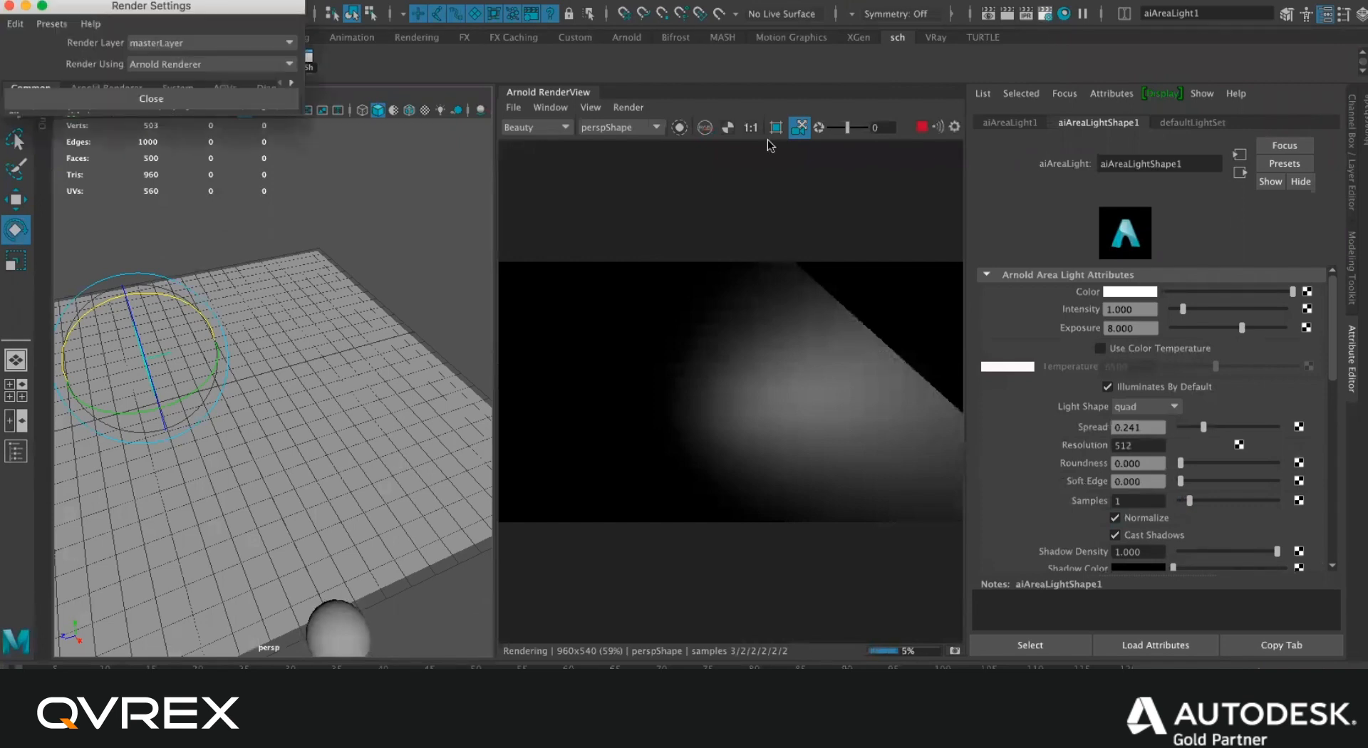
click(686, 158)
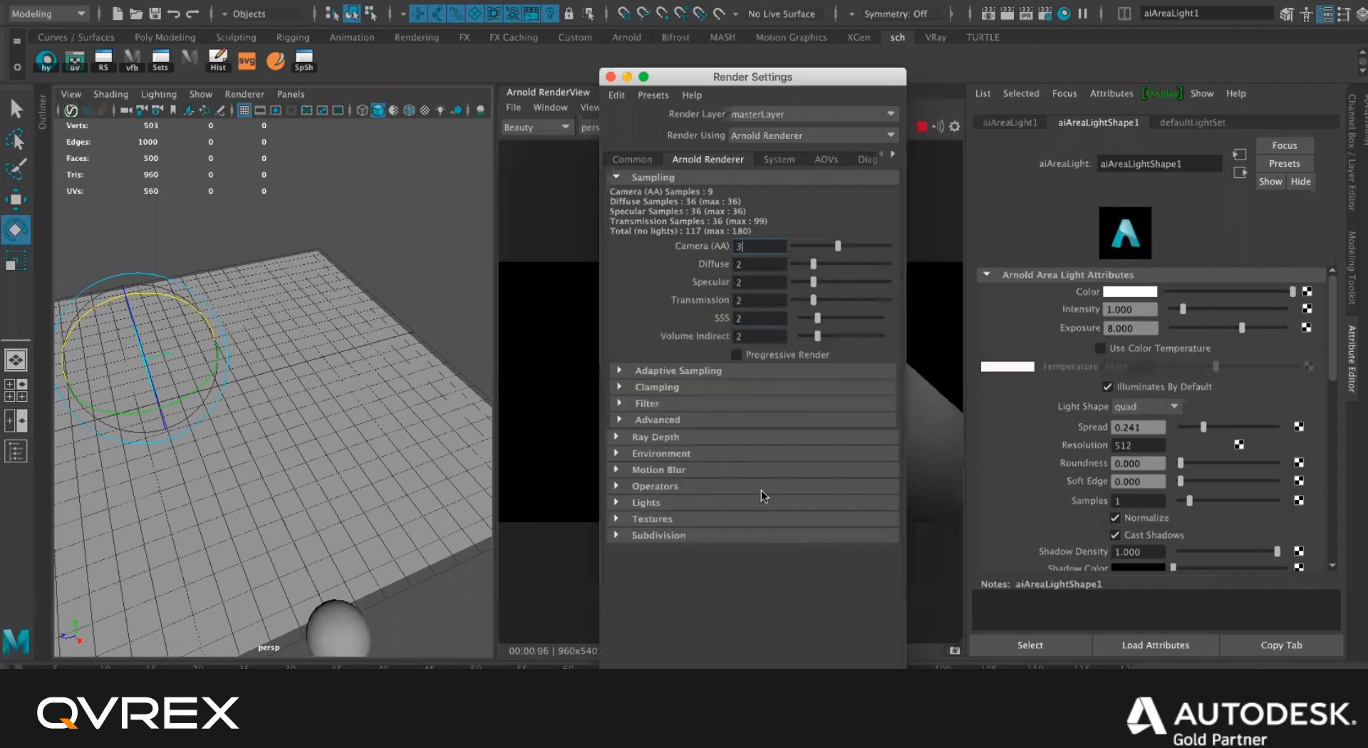
click(763, 454)
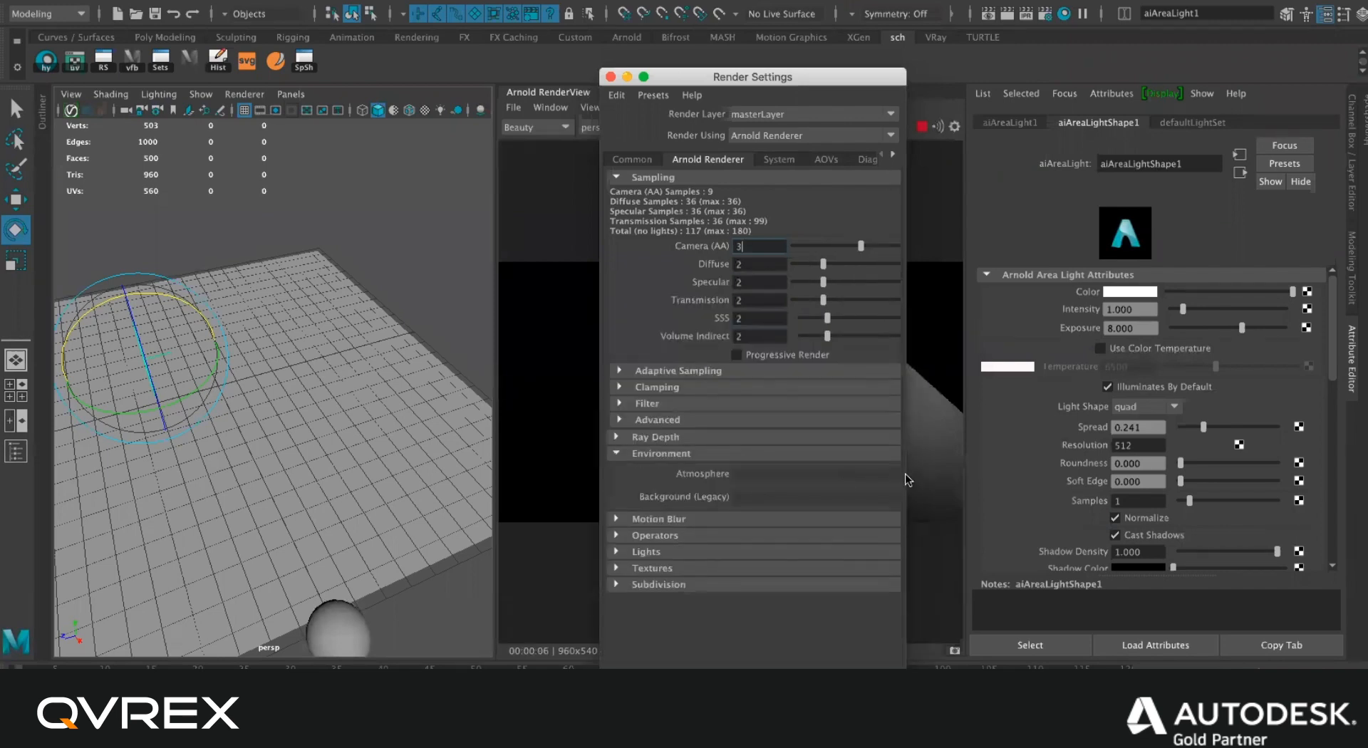
drag(907, 480, 1026, 481)
click(985, 473)
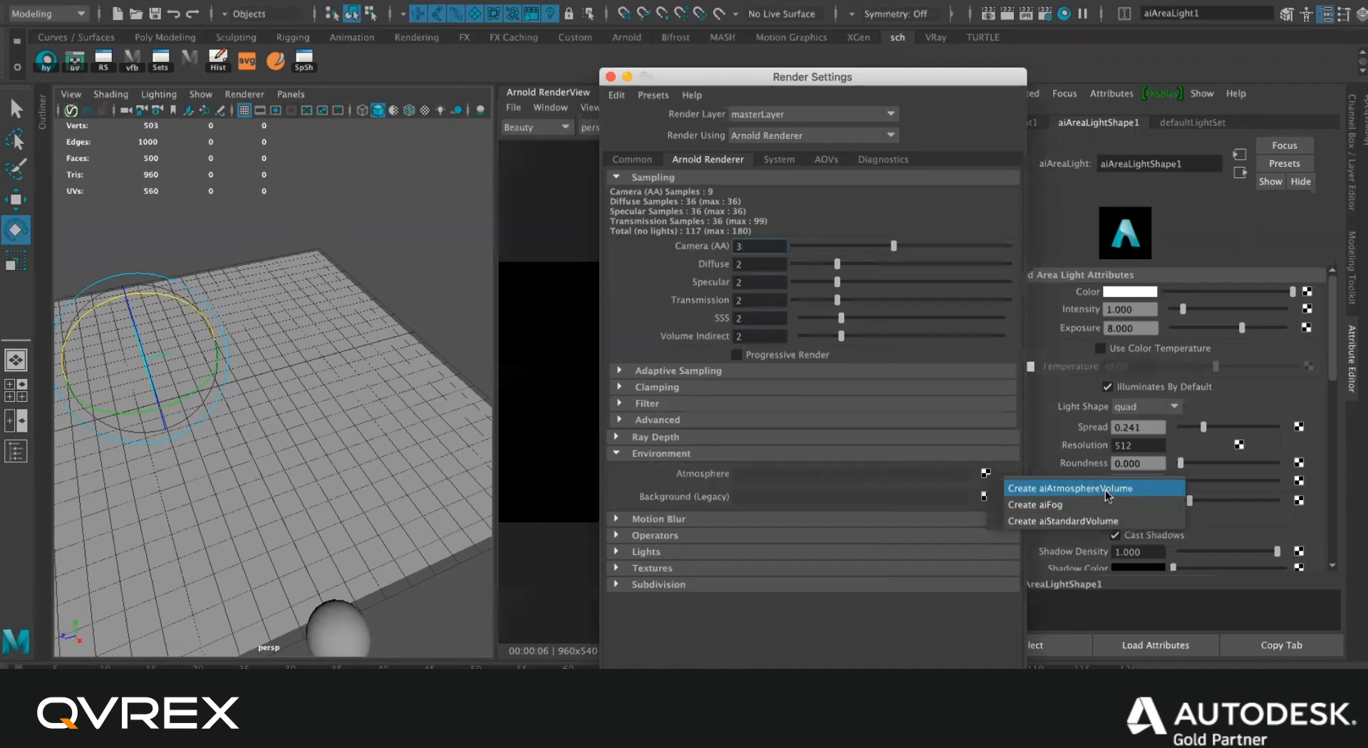
click(1105, 489)
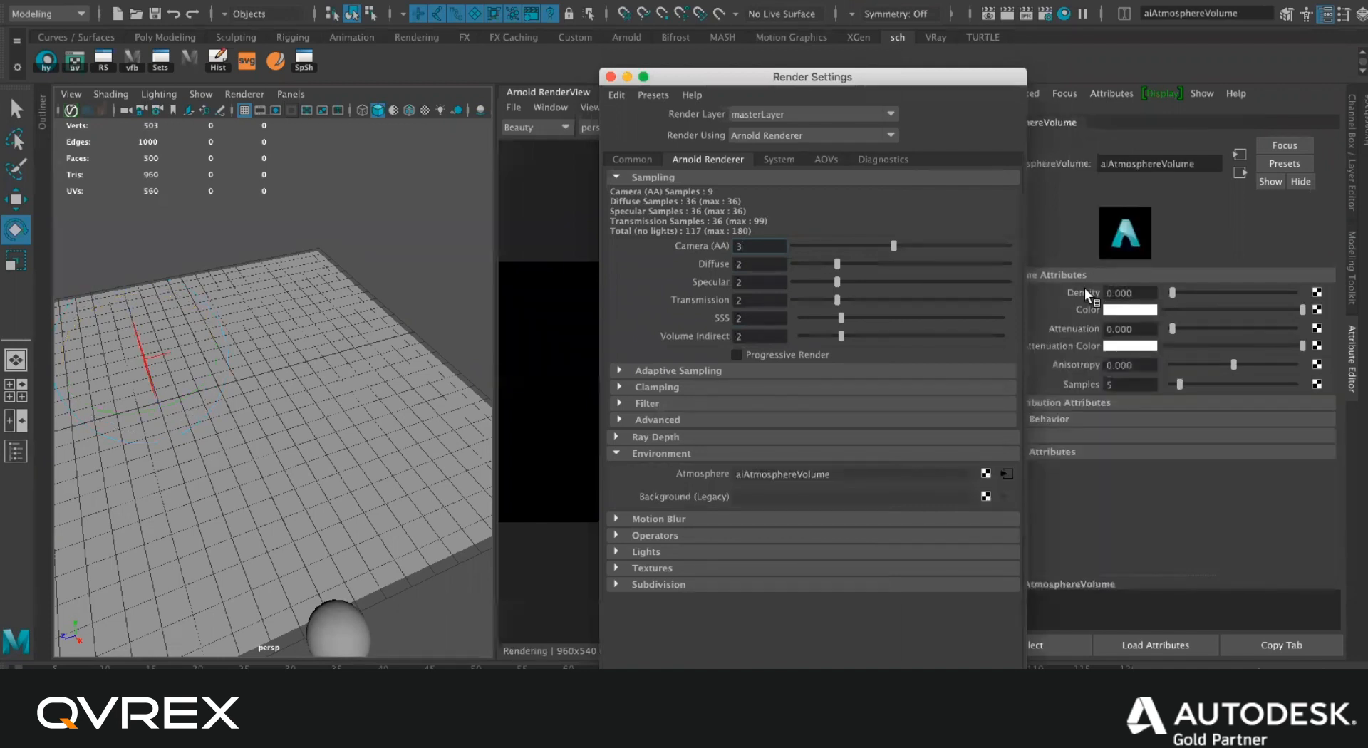
Set the atmosphere volume's density to 1.
click(1122, 293)
text(1)
key(Return)
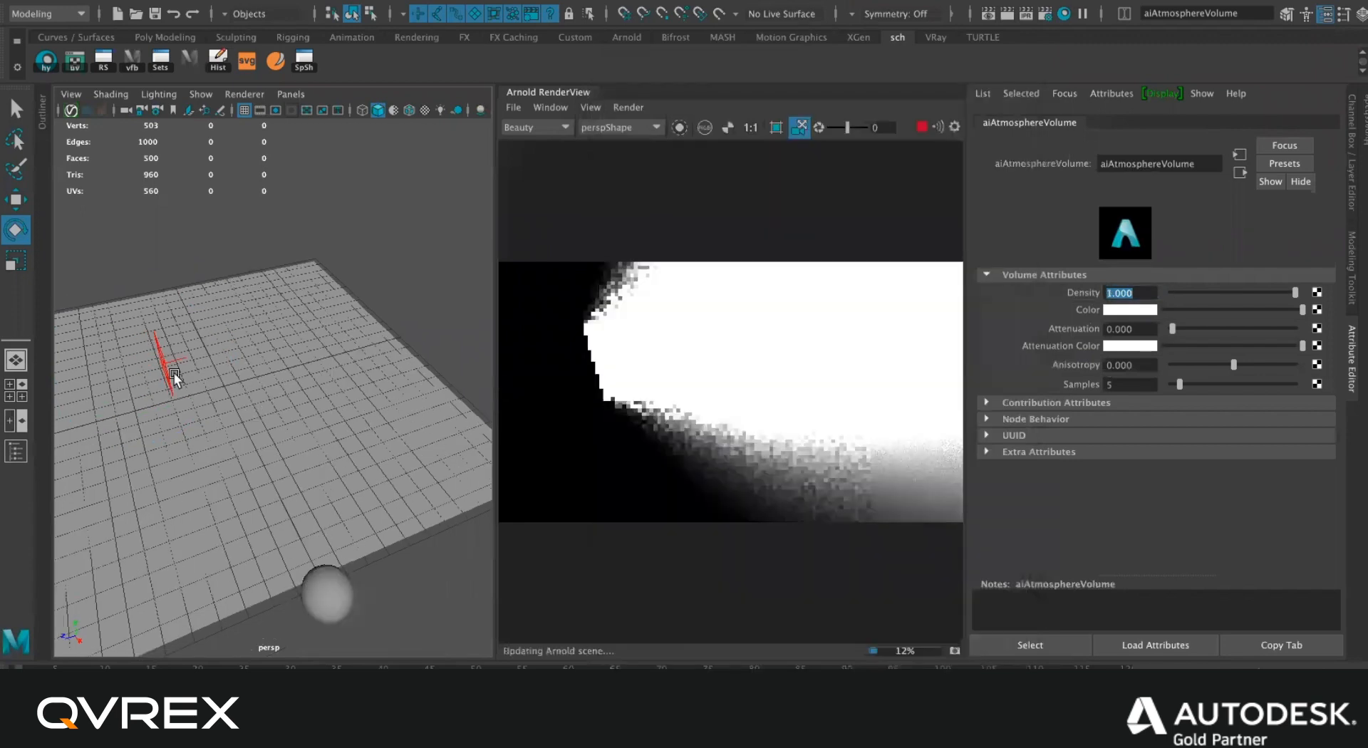
Select the area light and compare its beam at spread 0 and at spread 1.
click(175, 378)
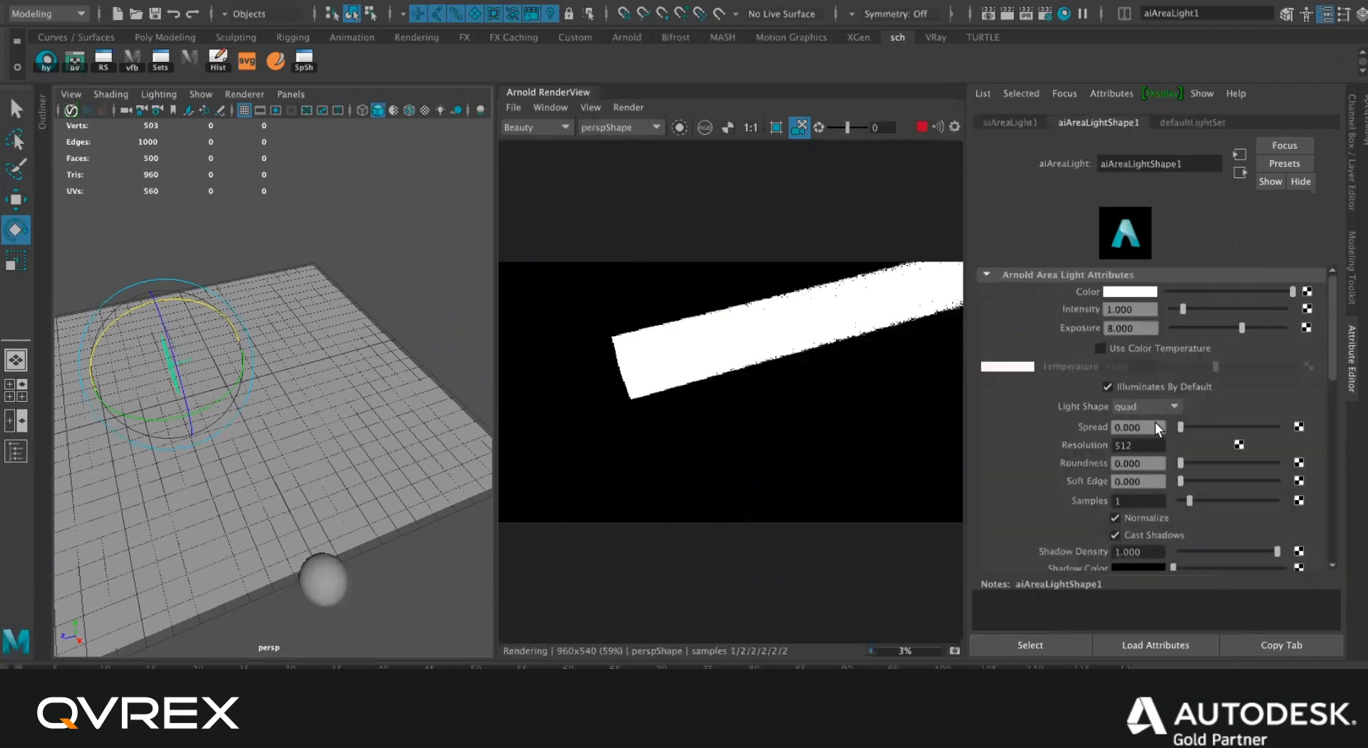
mouse_move(1248, 428)
mouse_down()
mouse_move(1219, 428)
mouse_move(1271, 420)
mouse_up()
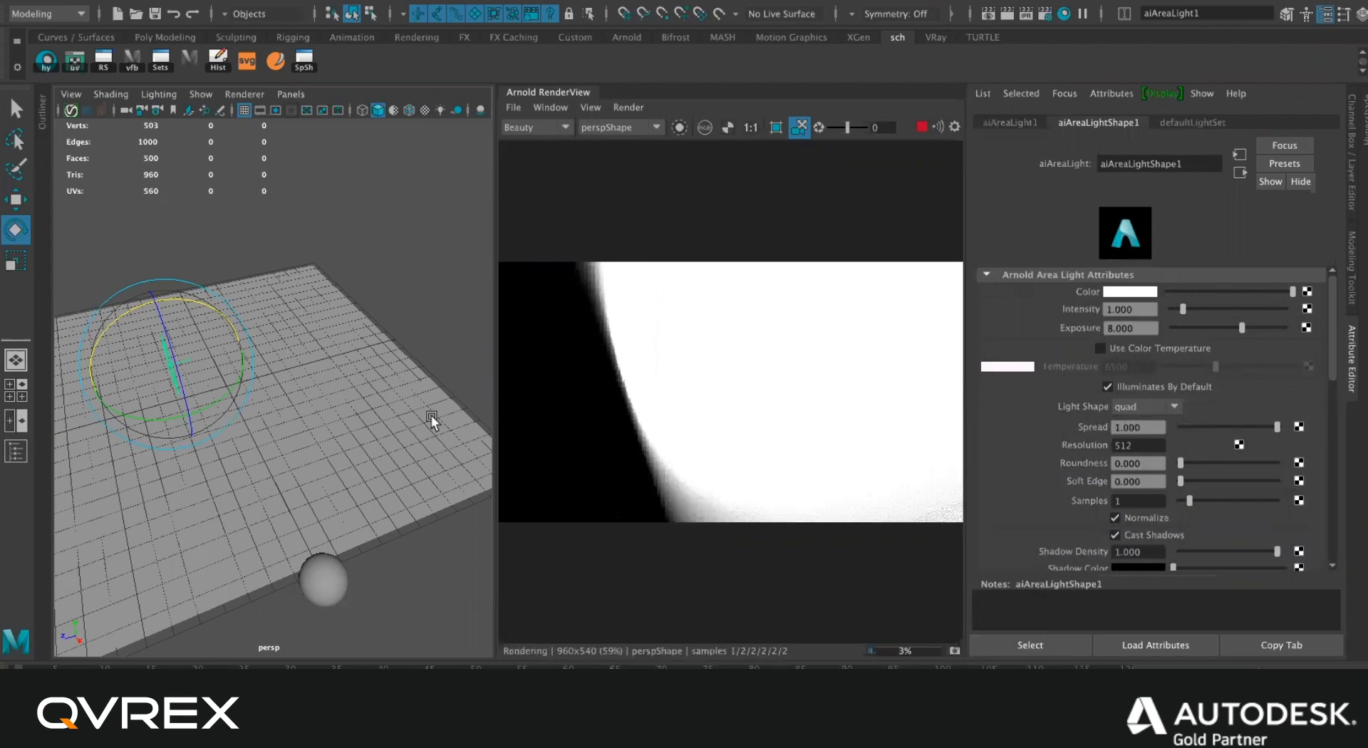
alt+drag(431, 421, 281, 415)
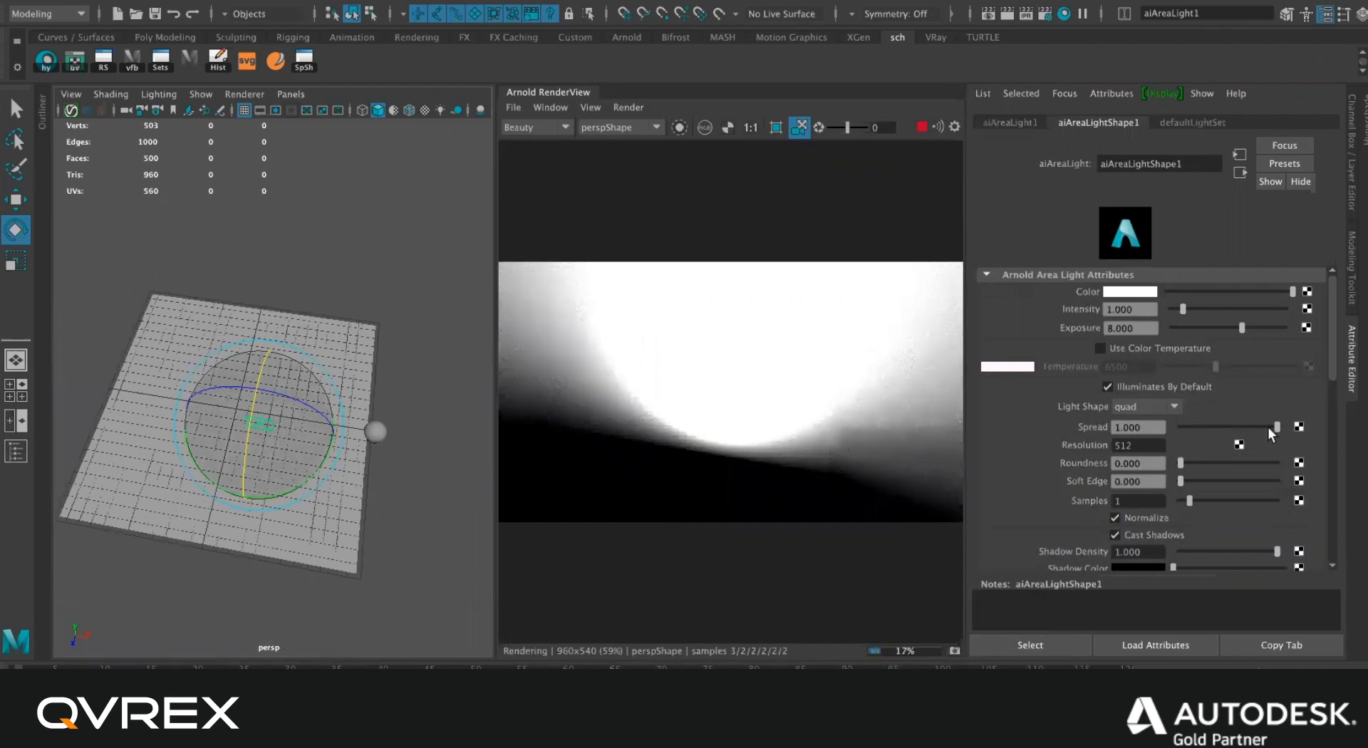
Lower the area light's spread to 0.5, and further to about 0.216, to narrow the beam.
click(1203, 427)
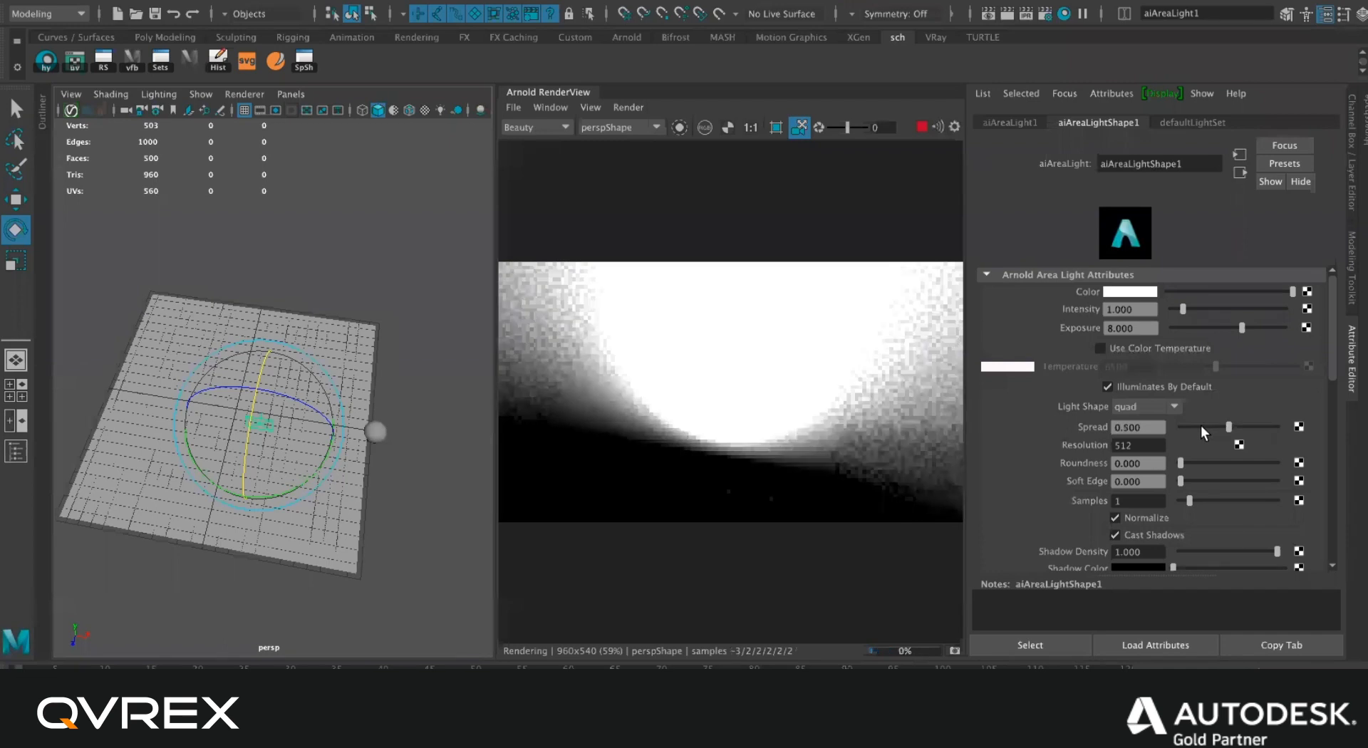
click(1190, 430)
mouse_move(1195, 433)
mouse_down()
mouse_move(1220, 433)
mouse_move(1201, 428)
mouse_up()
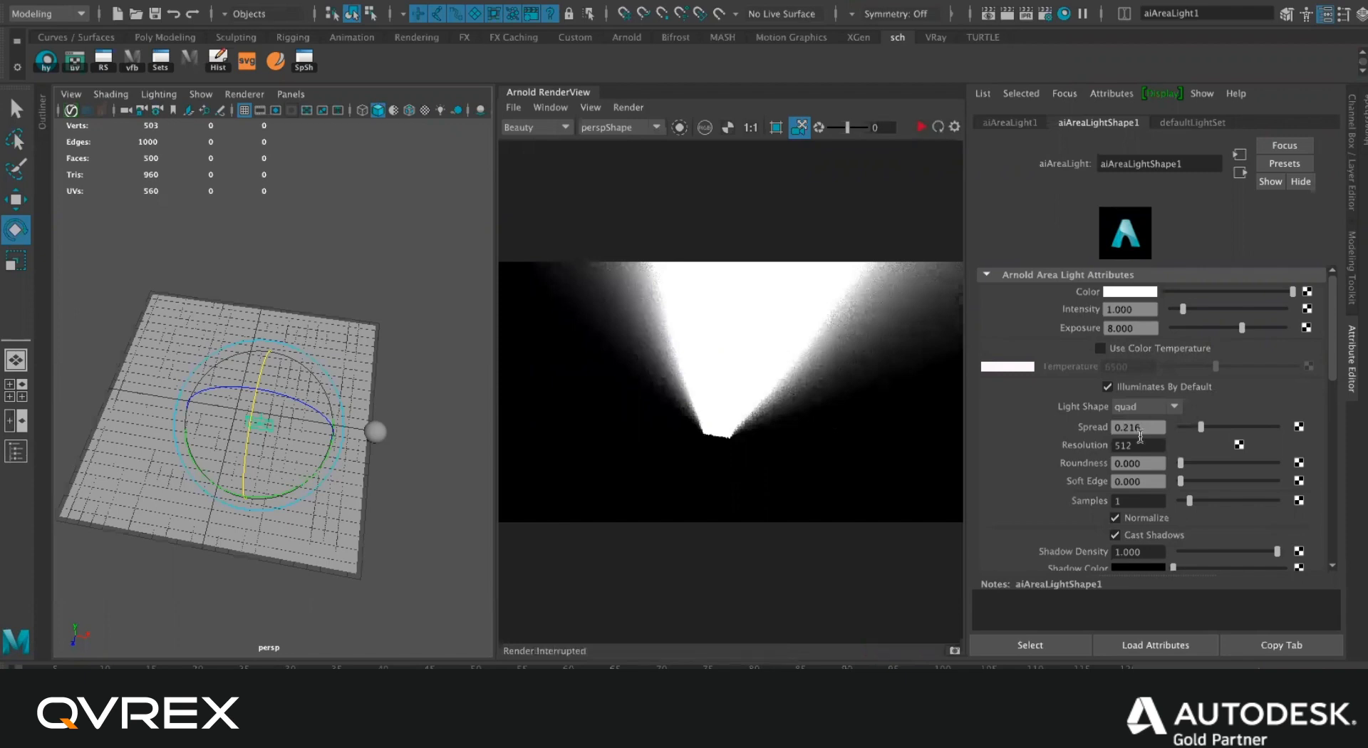
Restart the interactive render and raise the quad light's roundness to 1.
scroll(1138, 436, down, 2)
drag(1138, 400, 1107, 401)
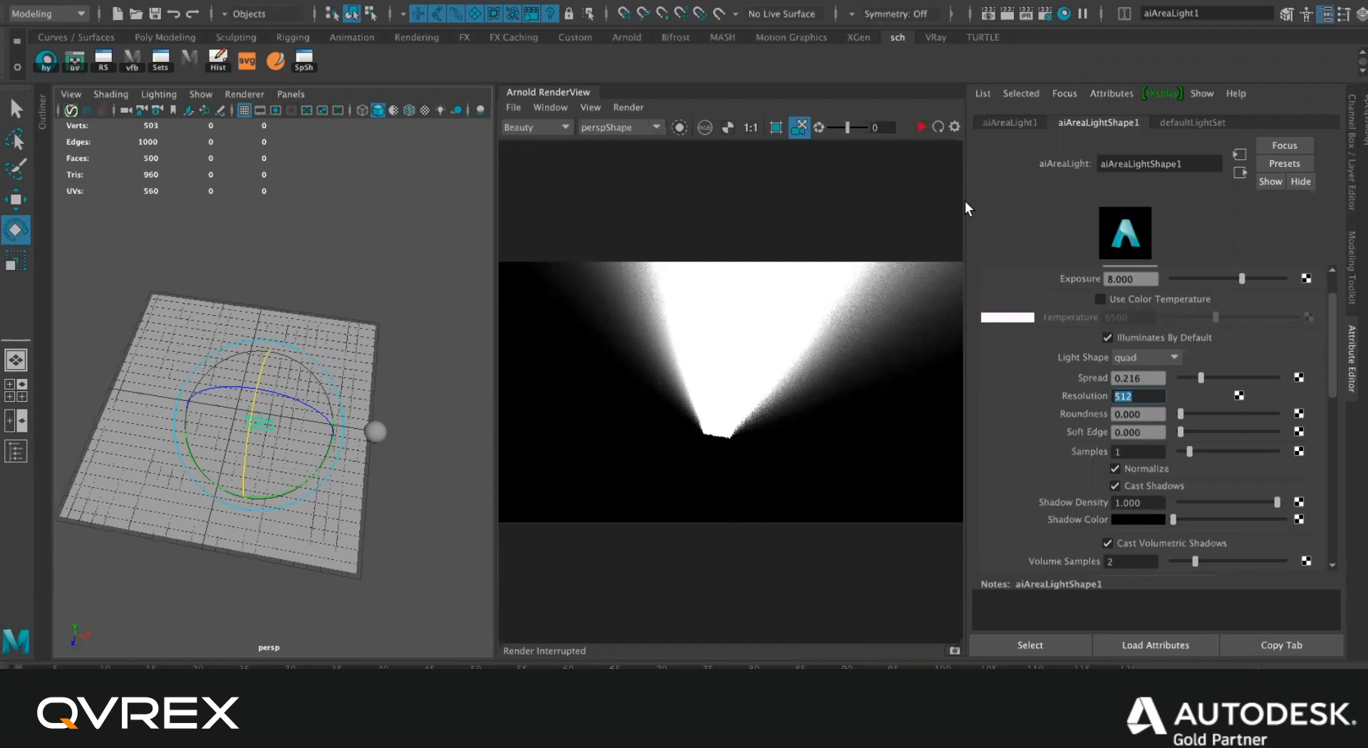
click(922, 127)
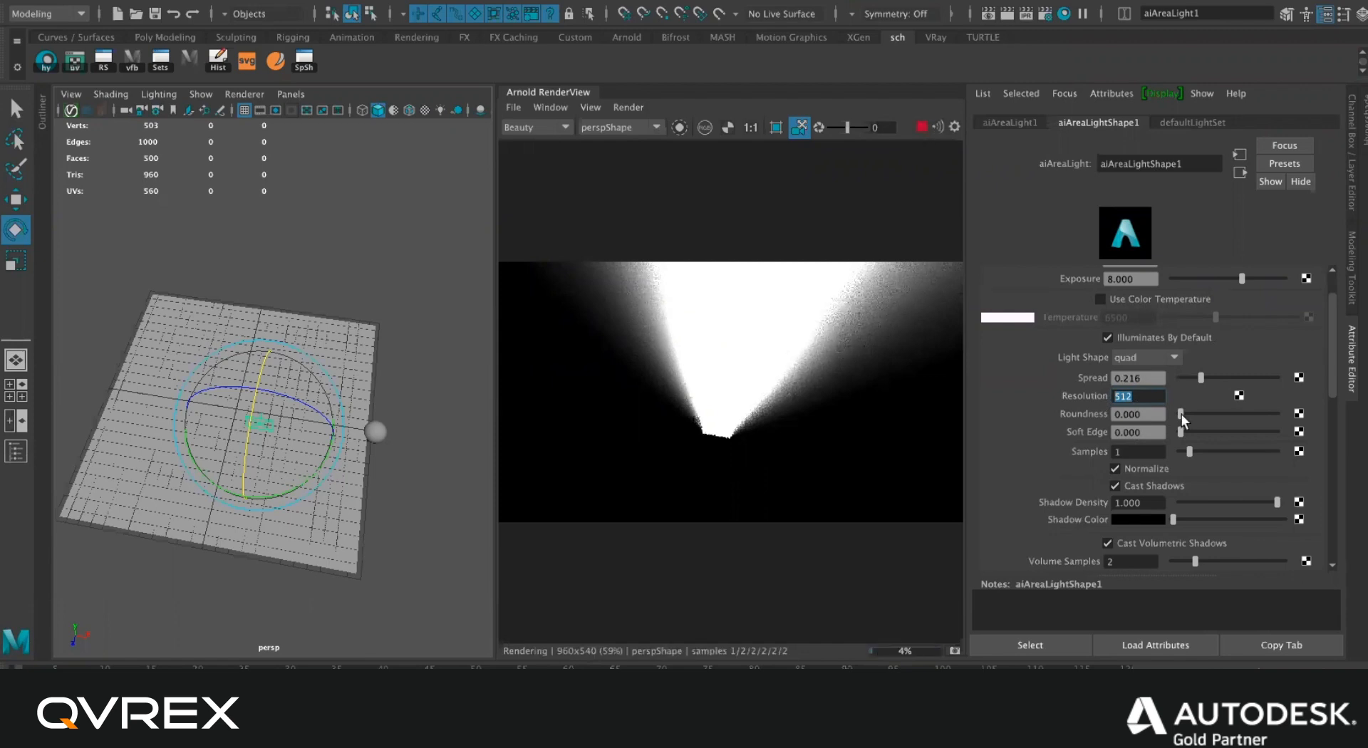
drag(1181, 419, 1246, 421)
drag(1332, 422, 1336, 422)
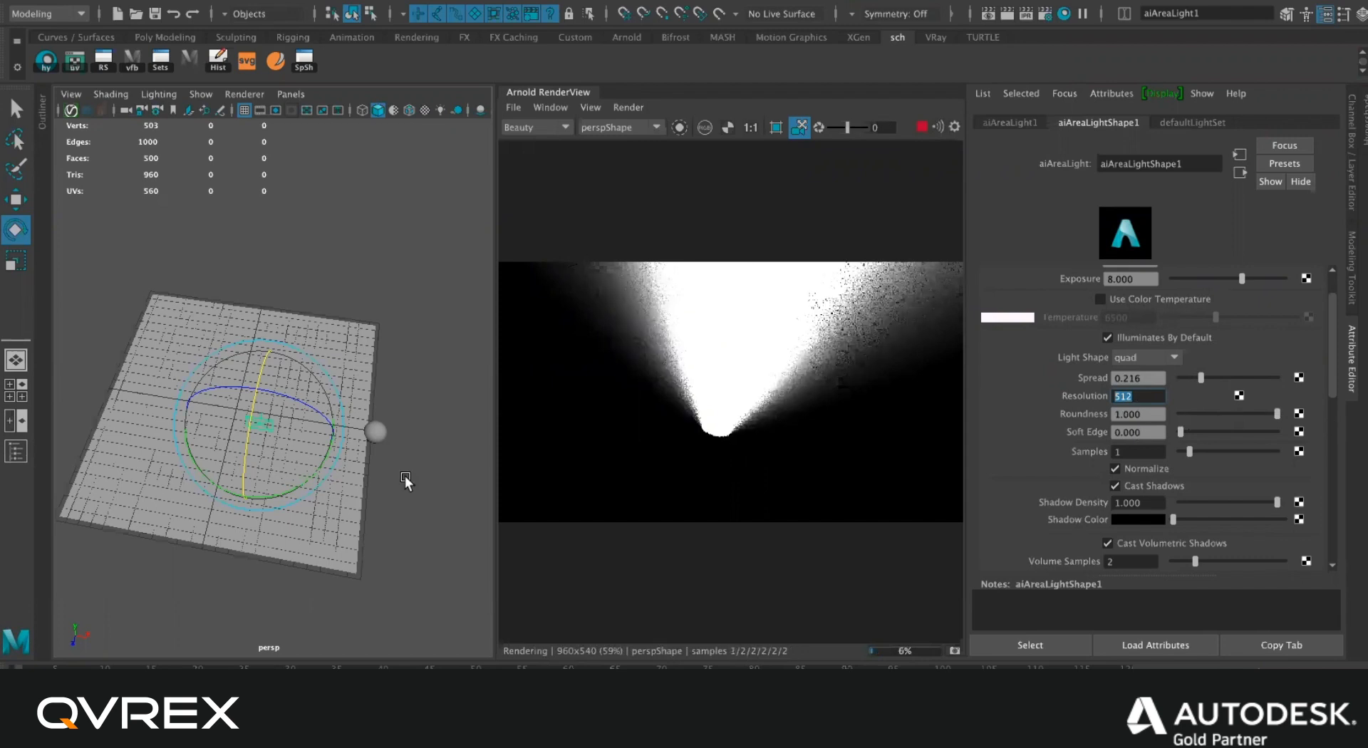
Reset the quad light's roundness to 0 and raise its samples to 5.
click(1148, 358)
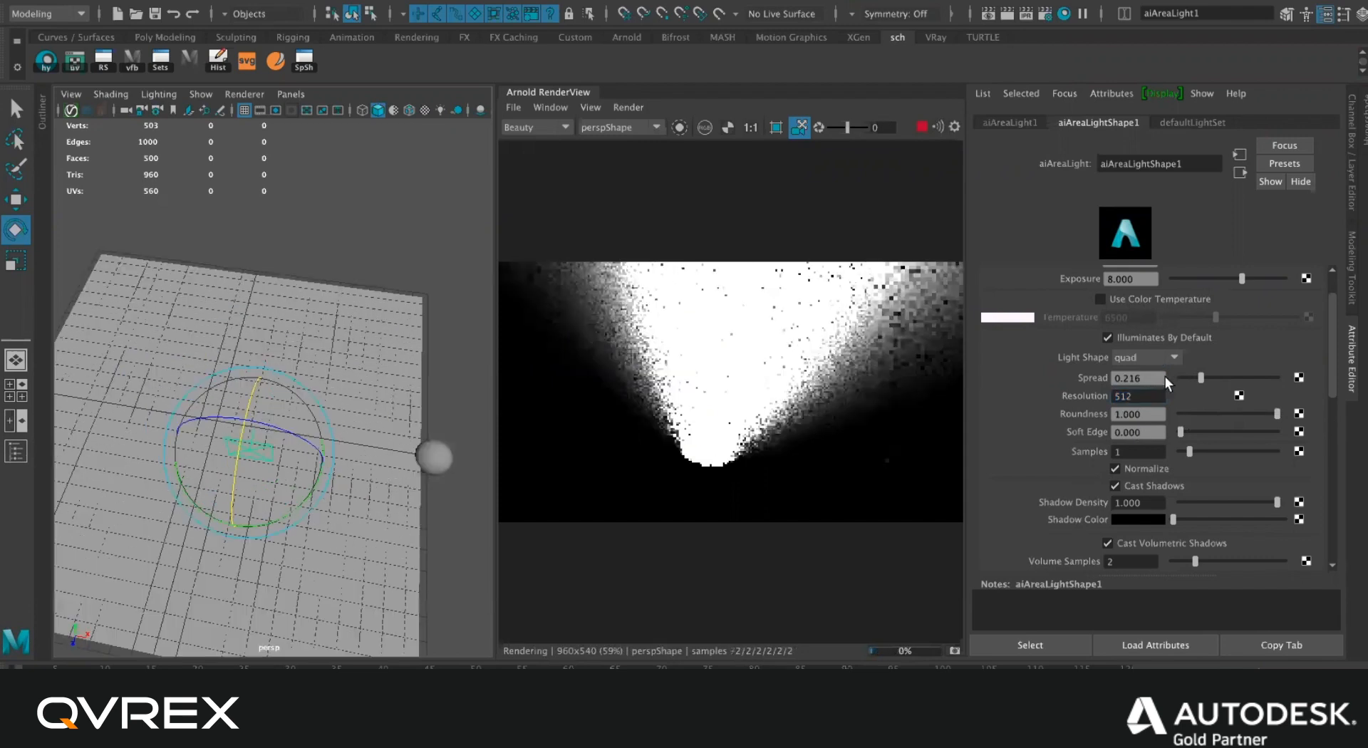
click(1212, 436)
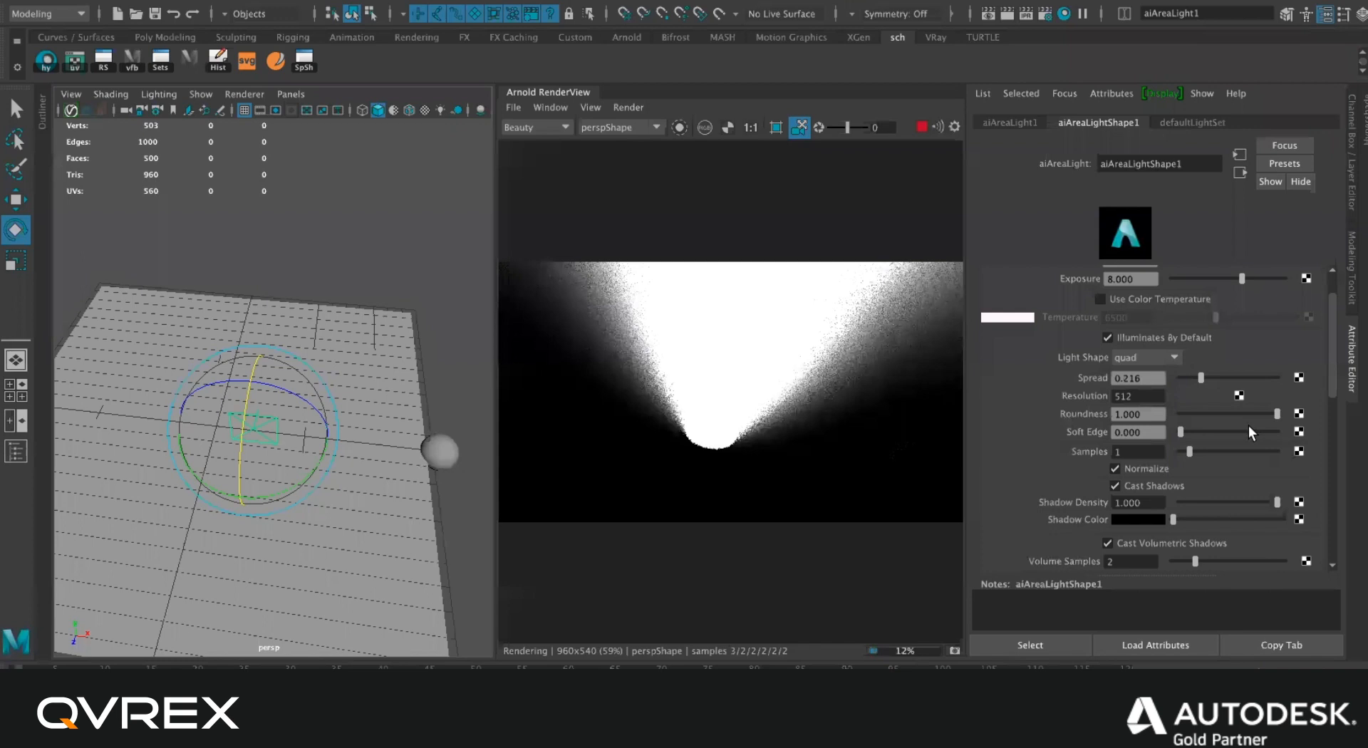
drag(1277, 414, 1181, 451)
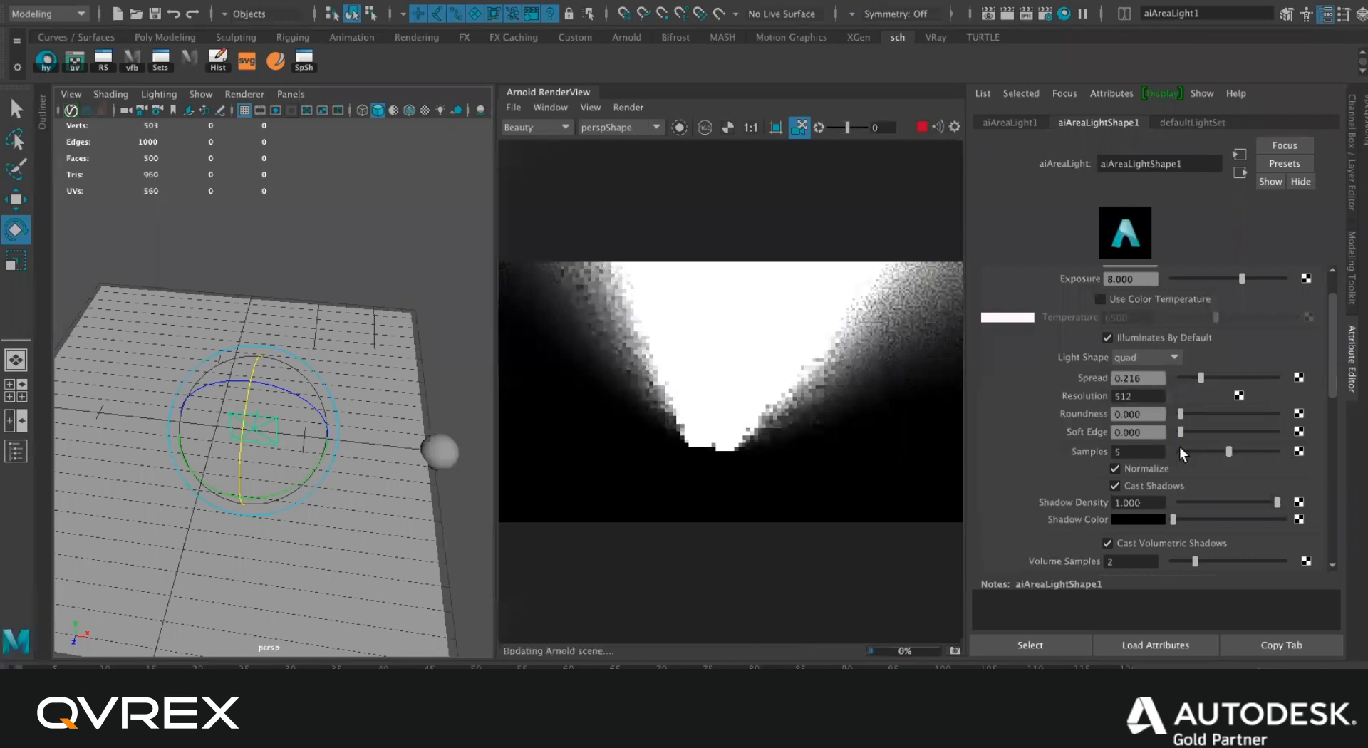
Lower the area light's samples to 2, and finally back to 1.
click(1201, 452)
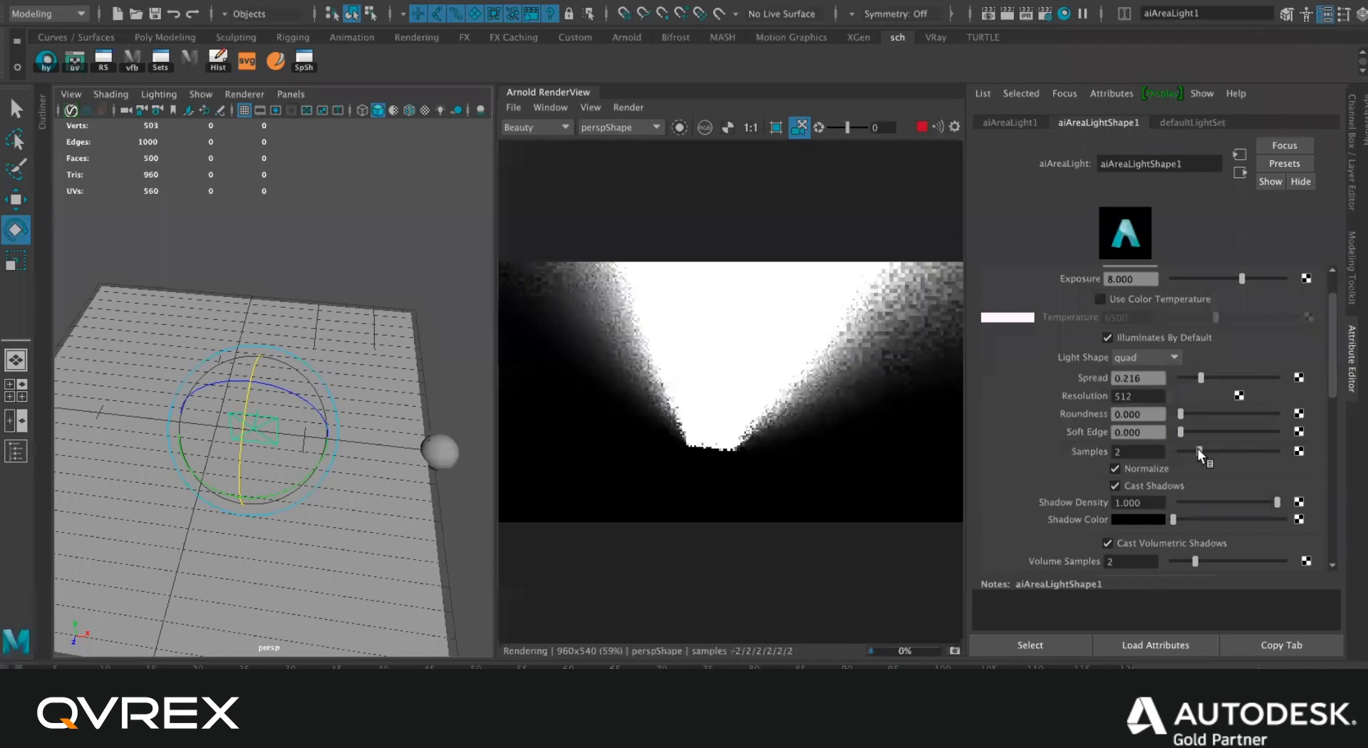
text(1)
key(Return)
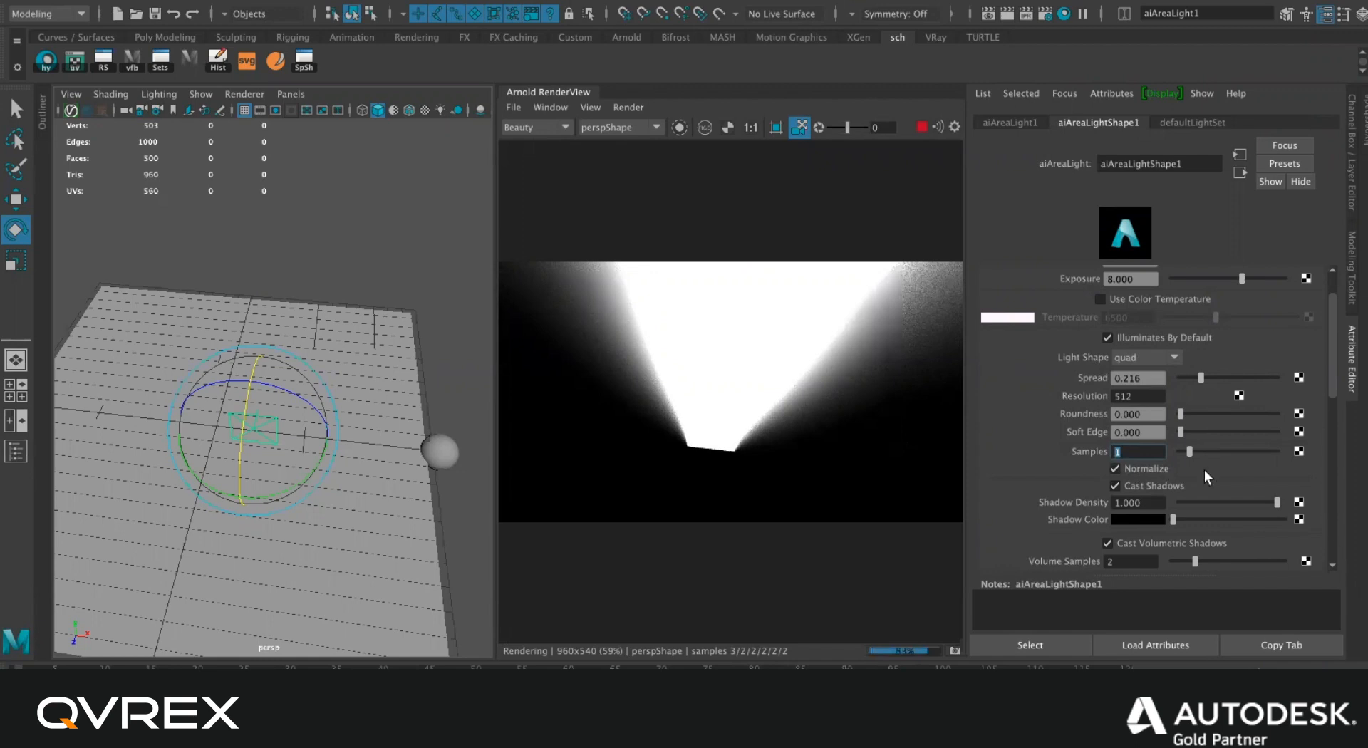
scroll(1227, 442, down, 1)
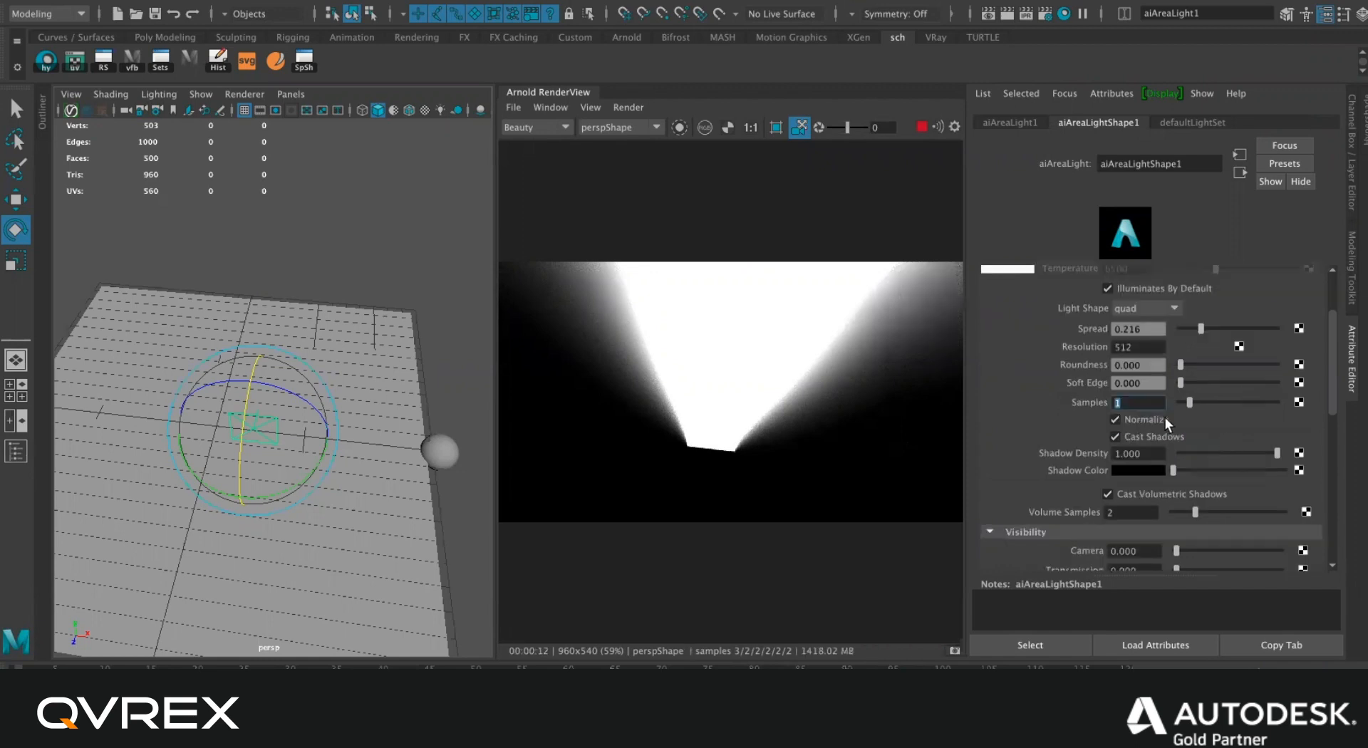
scroll(1170, 425, down, 1)
click(1099, 403)
click(1165, 406)
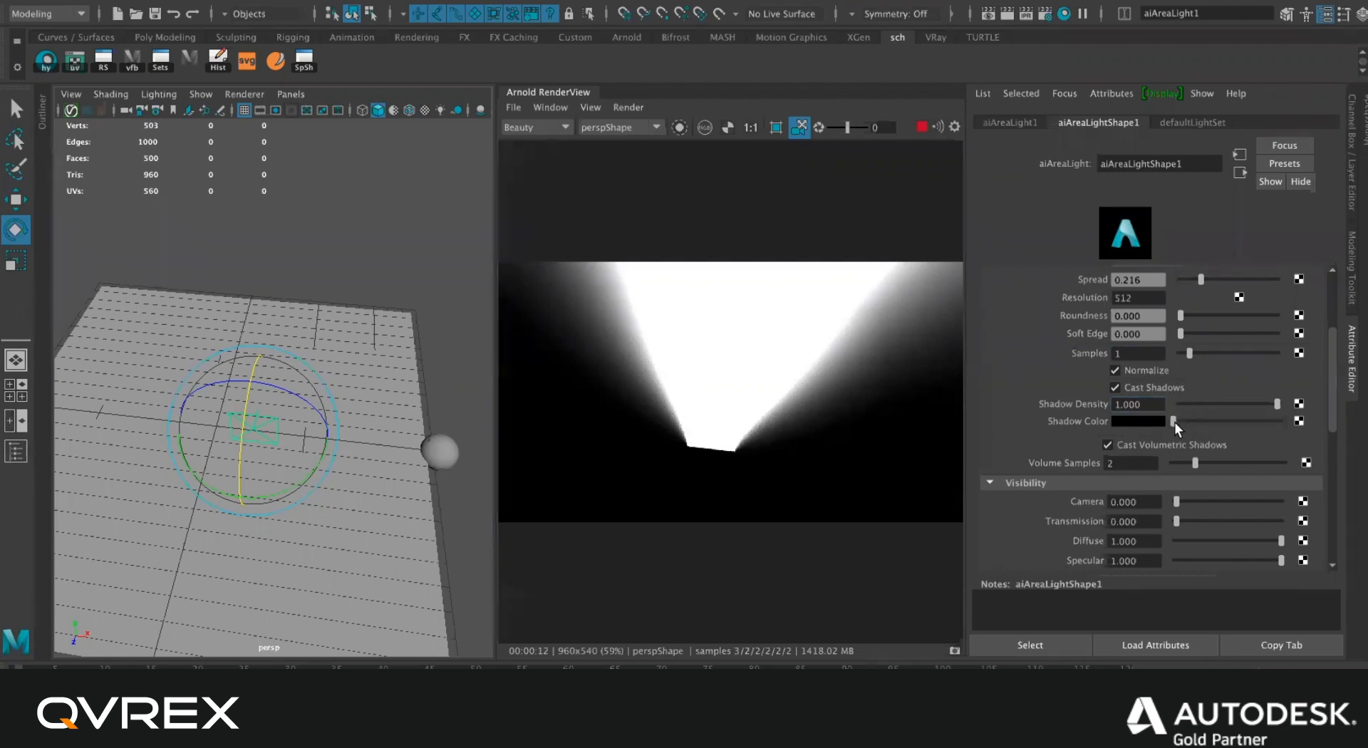
Bring the area light's visibility attributes into view and stop the interactive render.
scroll(1176, 428, down, 3)
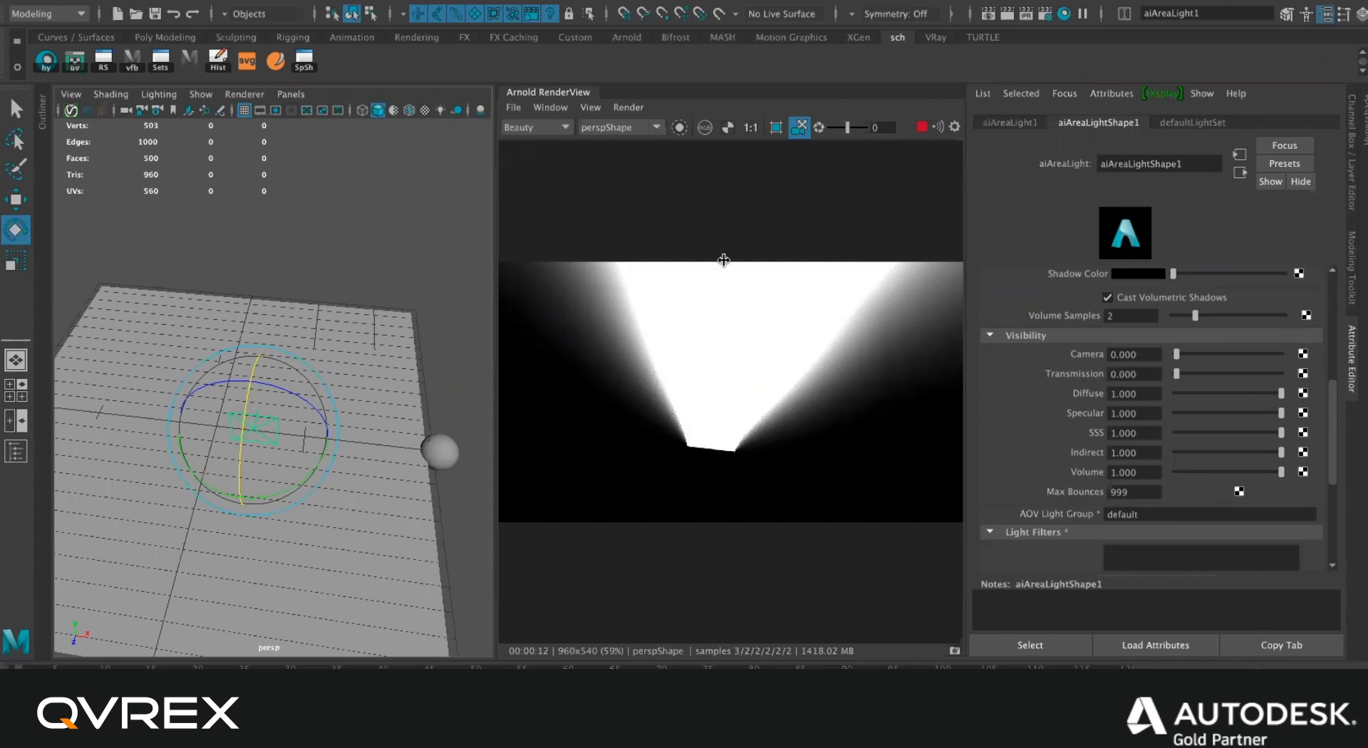
mouse_move(357, 336)
alt+mouse_down()
mouse_move(323, 330)
mouse_move(335, 324)
alt+mouse_up()
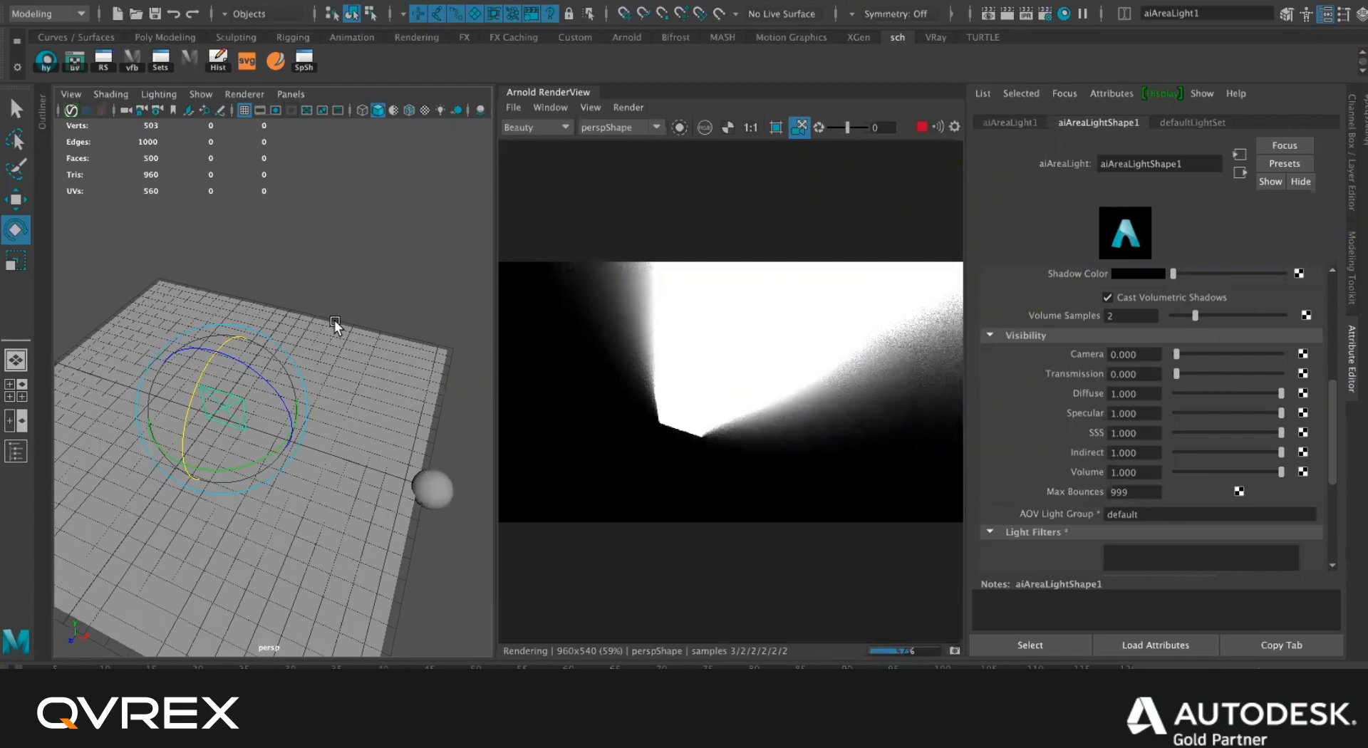
click(922, 127)
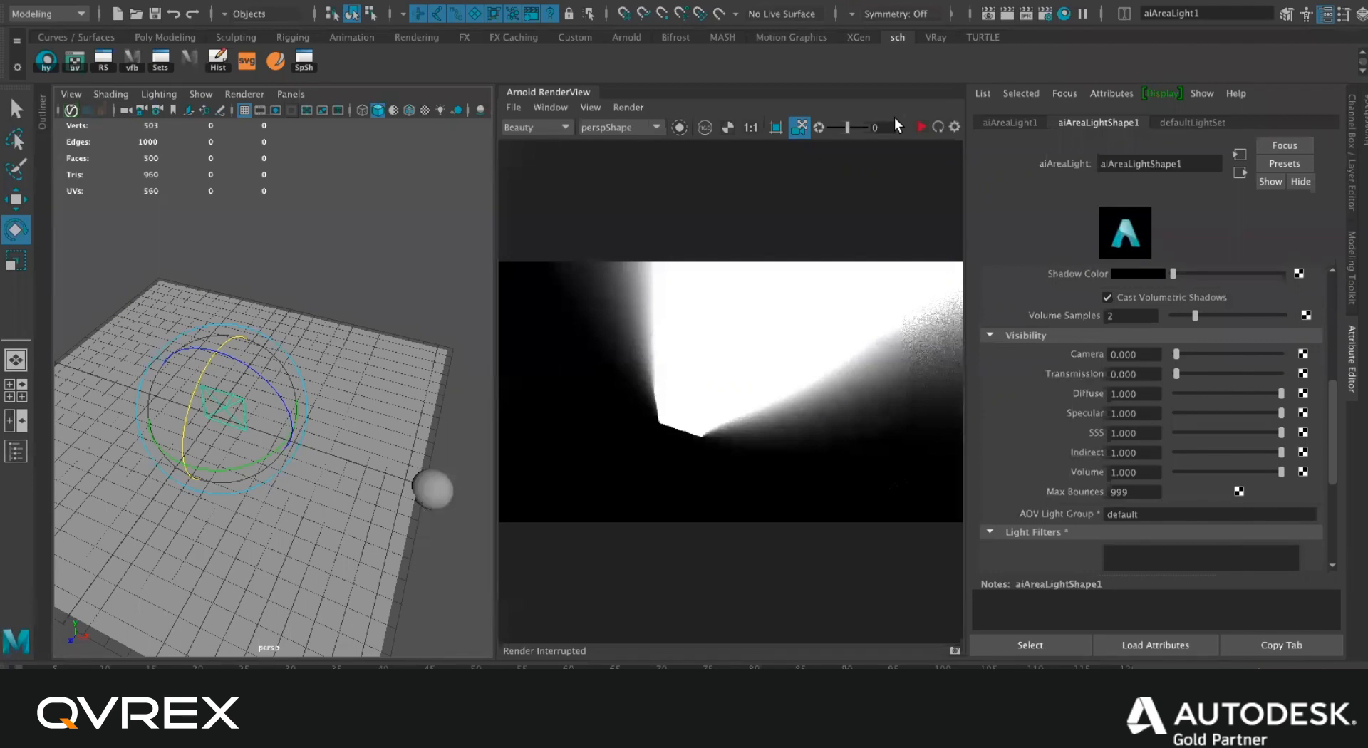
Start a new scene and discard the changes to the untitled one.
click(879, 2)
click(880, 1)
click(881, 2)
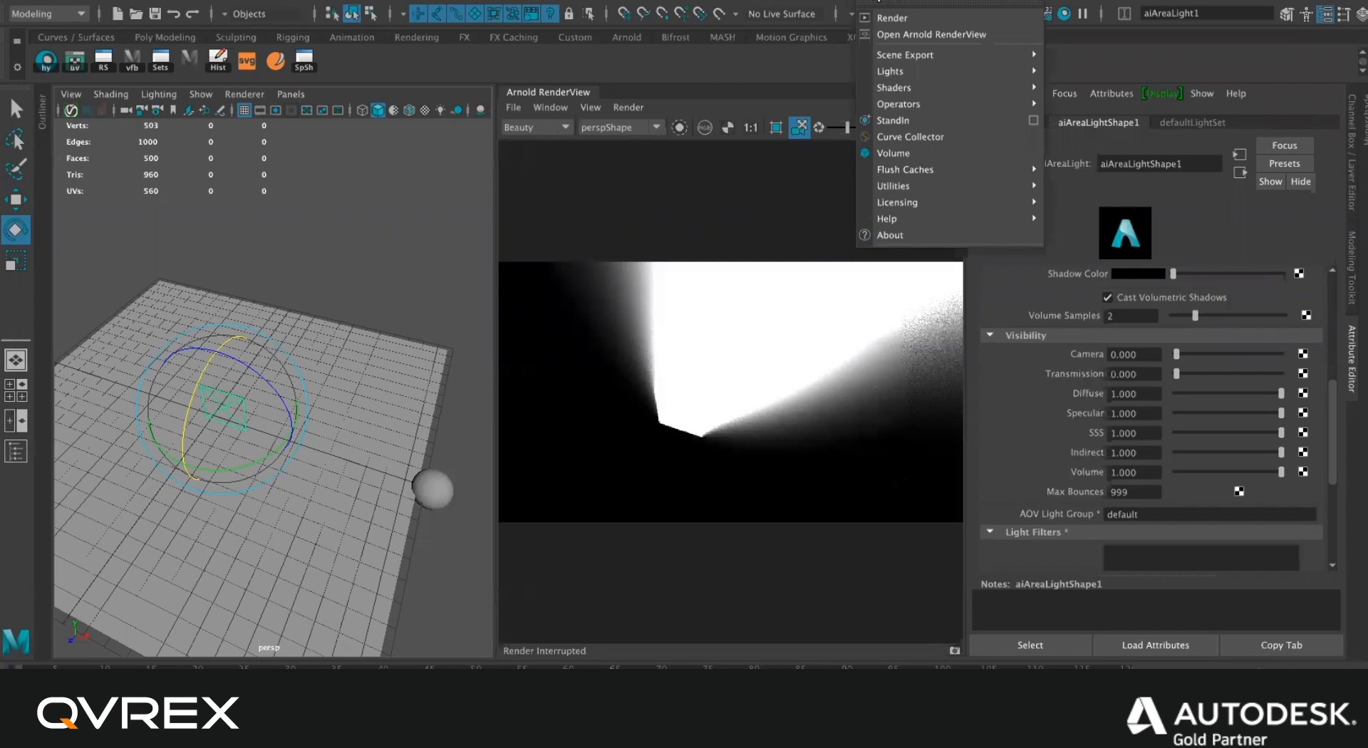
click(879, 2)
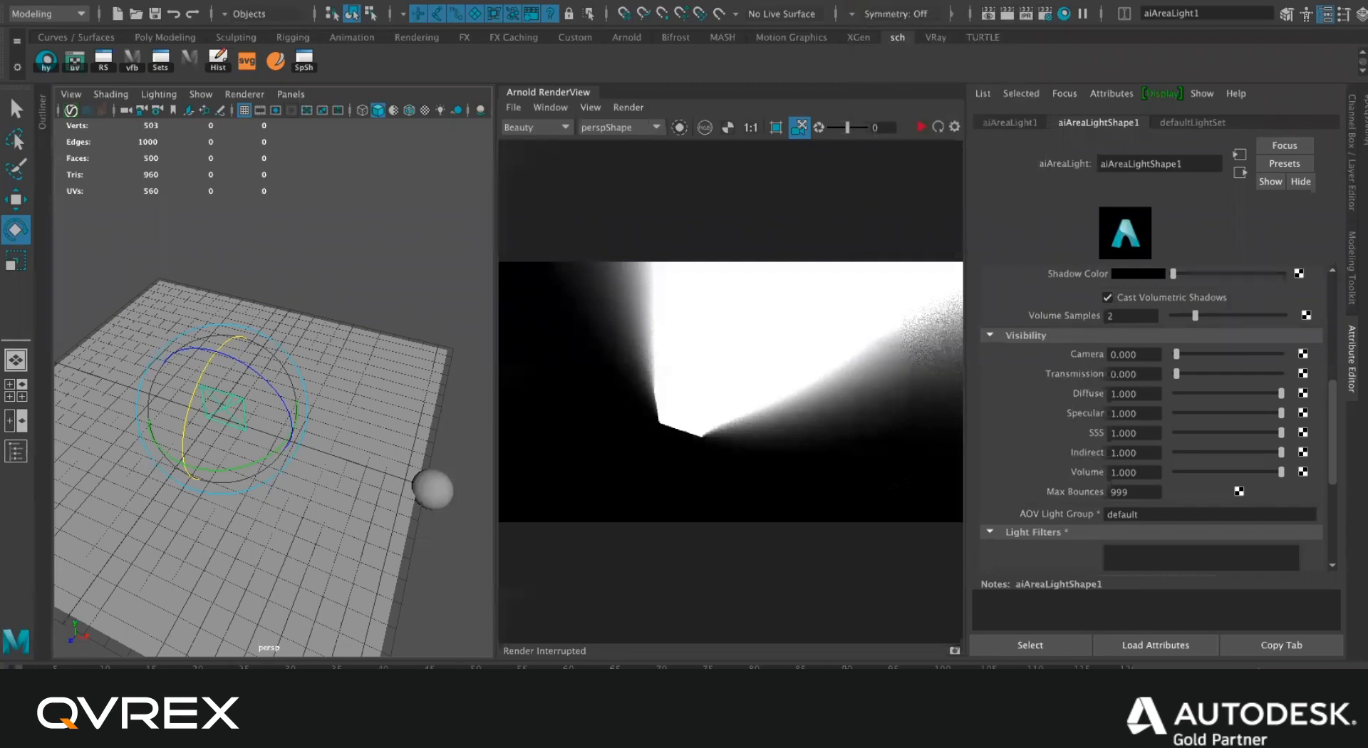
key(super+n)
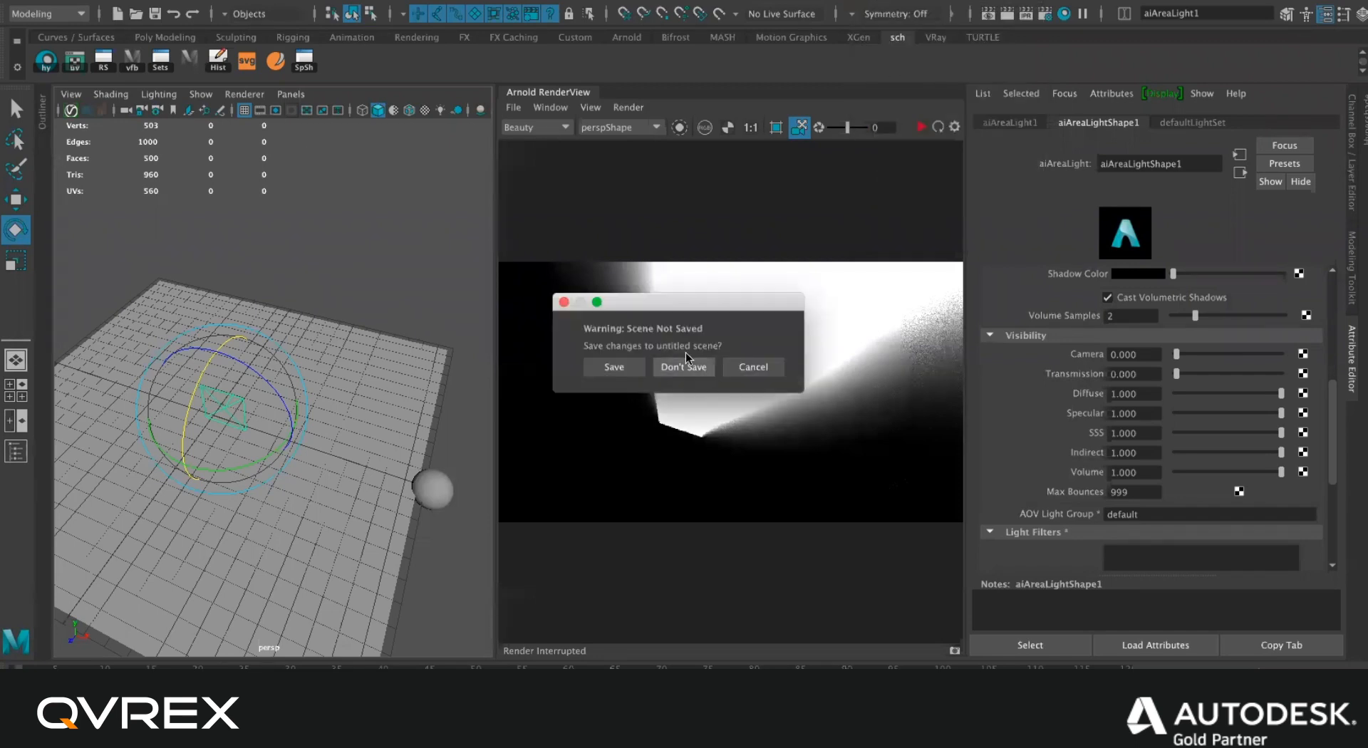
click(682, 369)
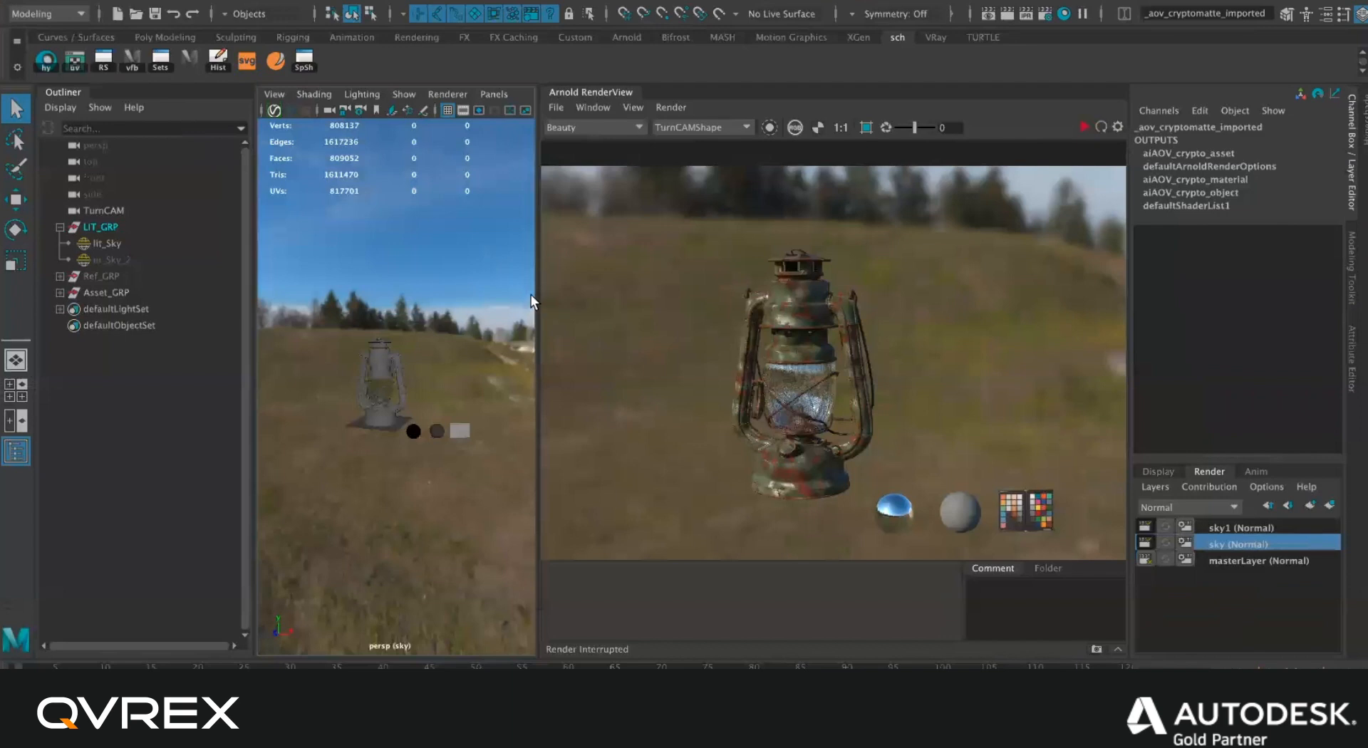
Enlarge the render view and switch between the sky1 and sky render layers, ending on sky.
drag(534, 294, 458, 290)
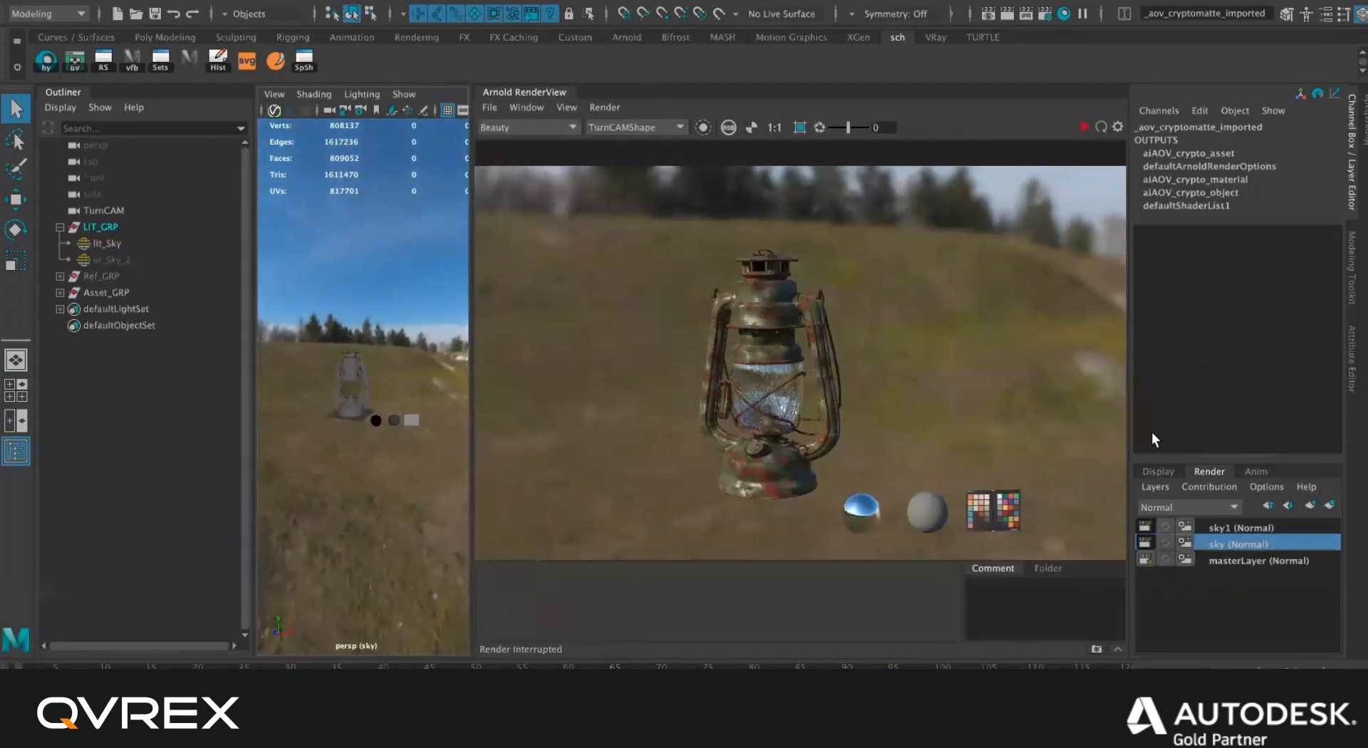
click(1248, 553)
click(1221, 527)
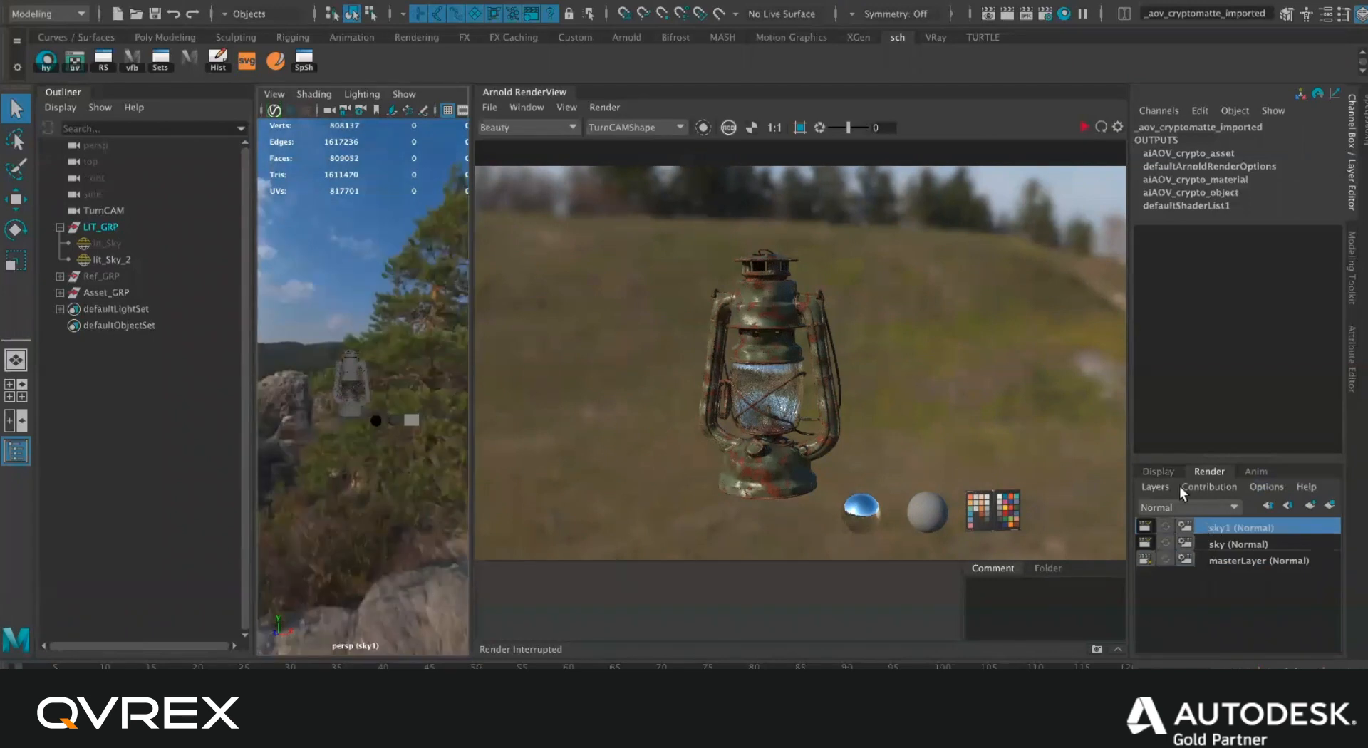
click(1172, 472)
click(1206, 472)
click(1222, 546)
click(1224, 529)
click(1227, 539)
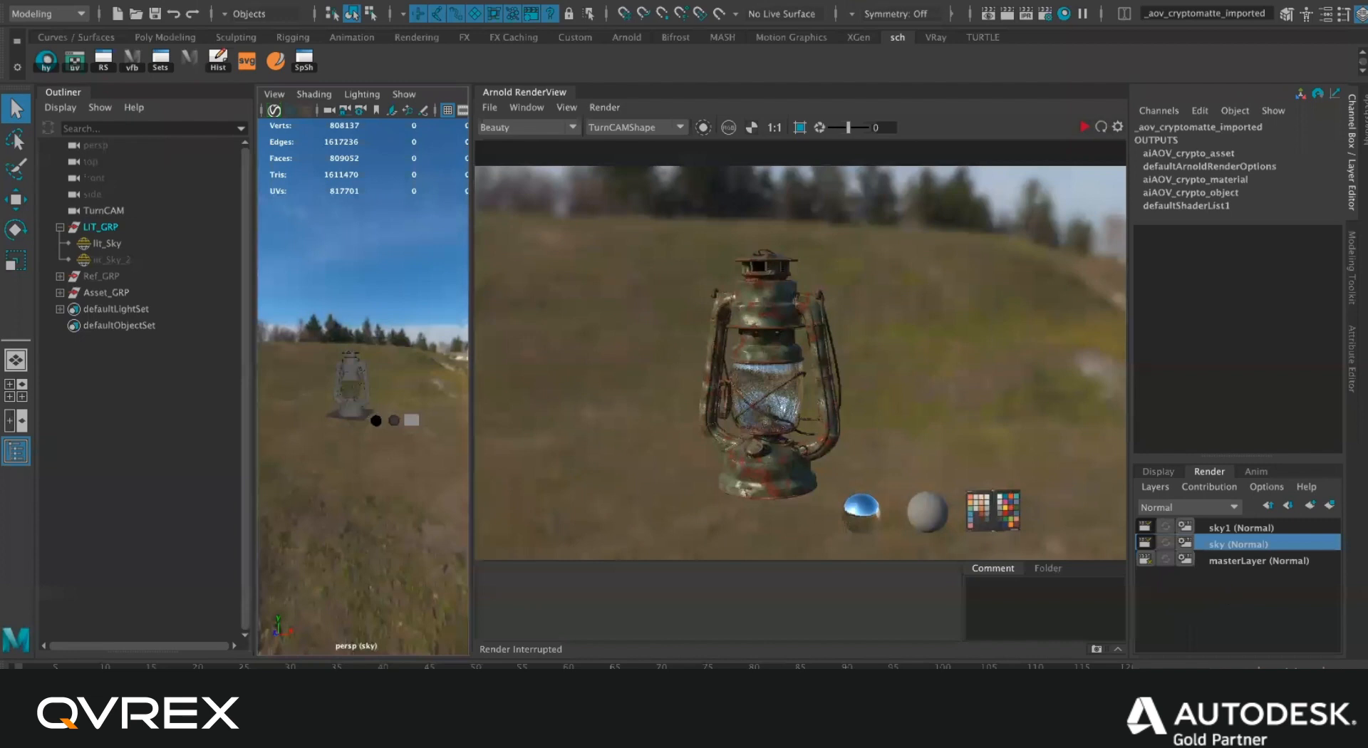
Open the application preferences and place the window where all its settings can be seen.
click(294, 14)
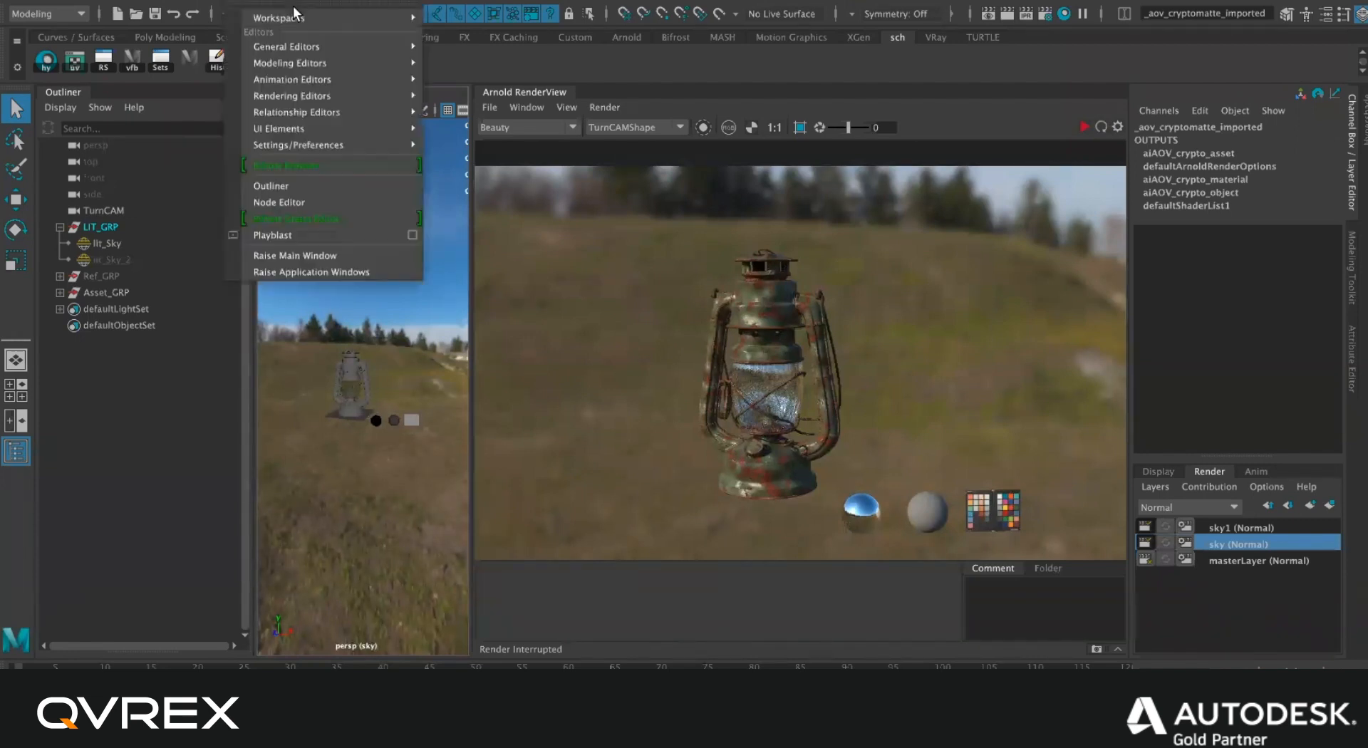
mouse_move(335, 143)
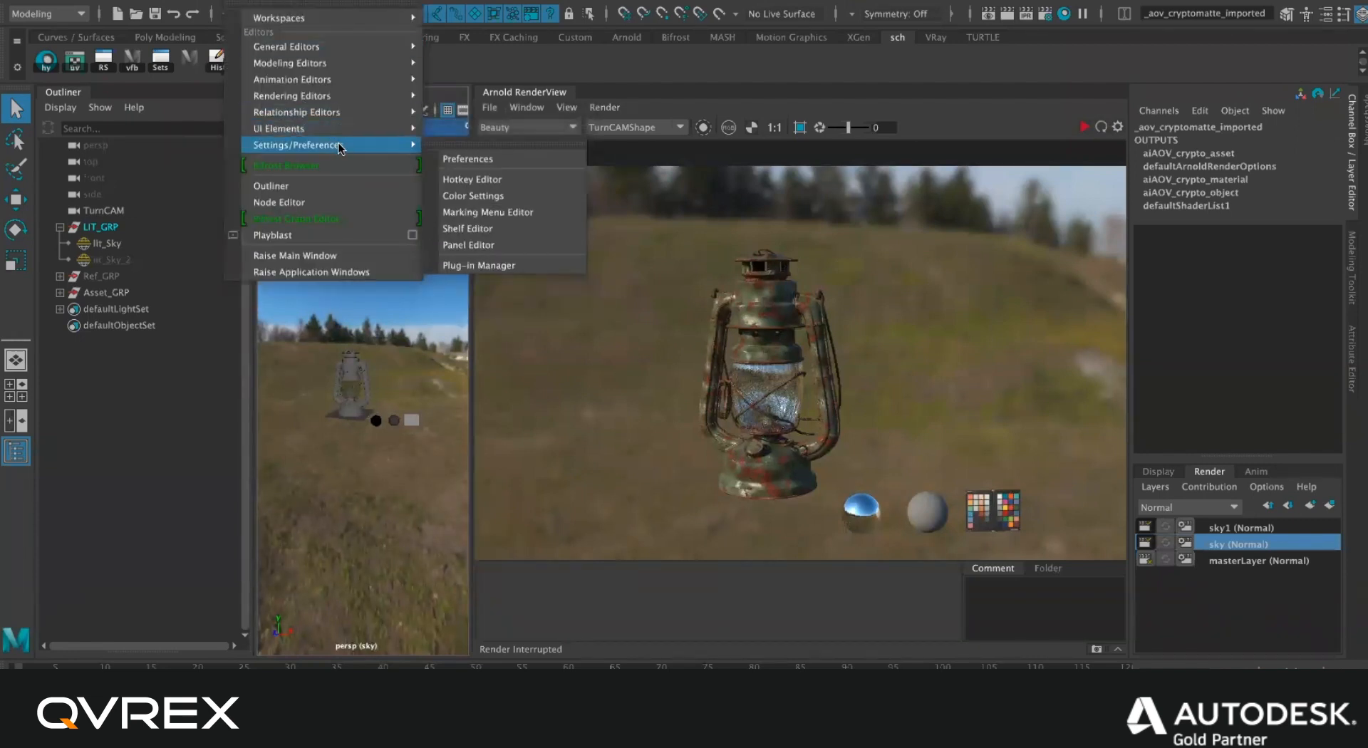
key(Escape)
key(Escape)
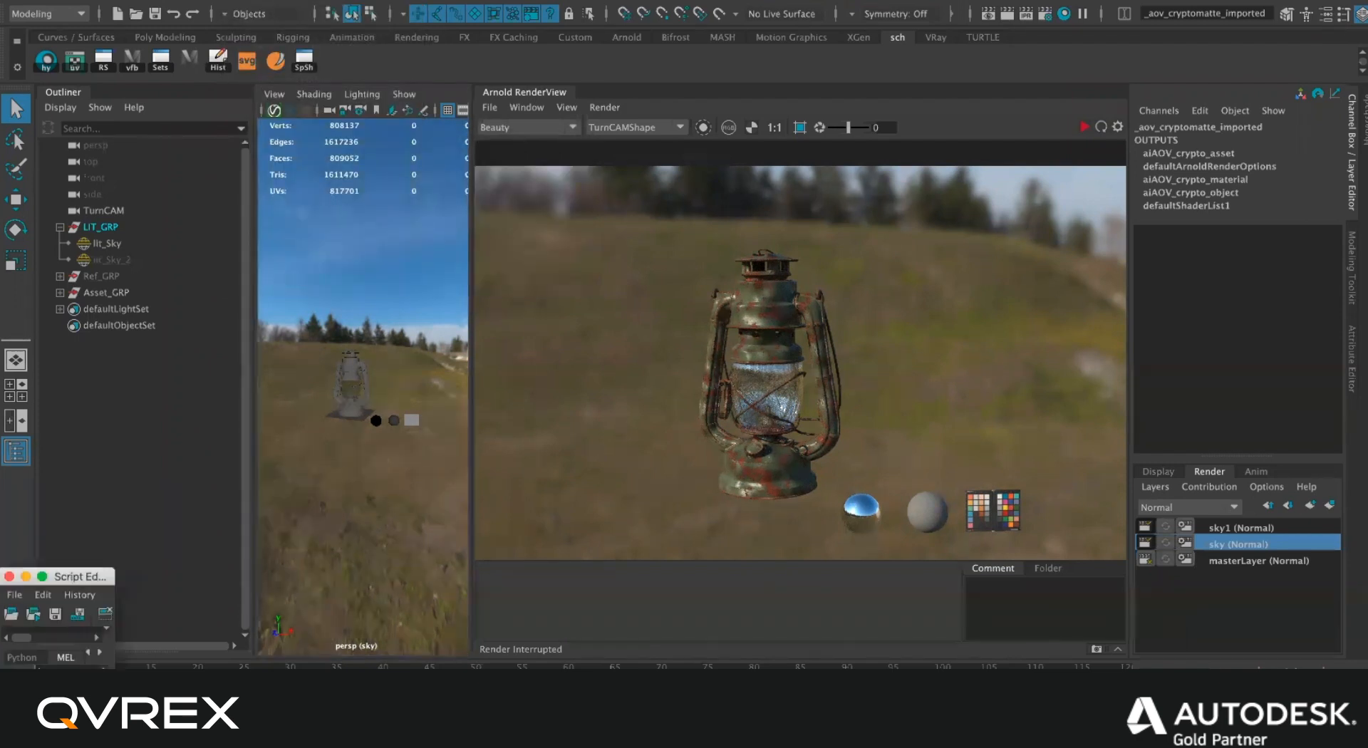
click(9, 576)
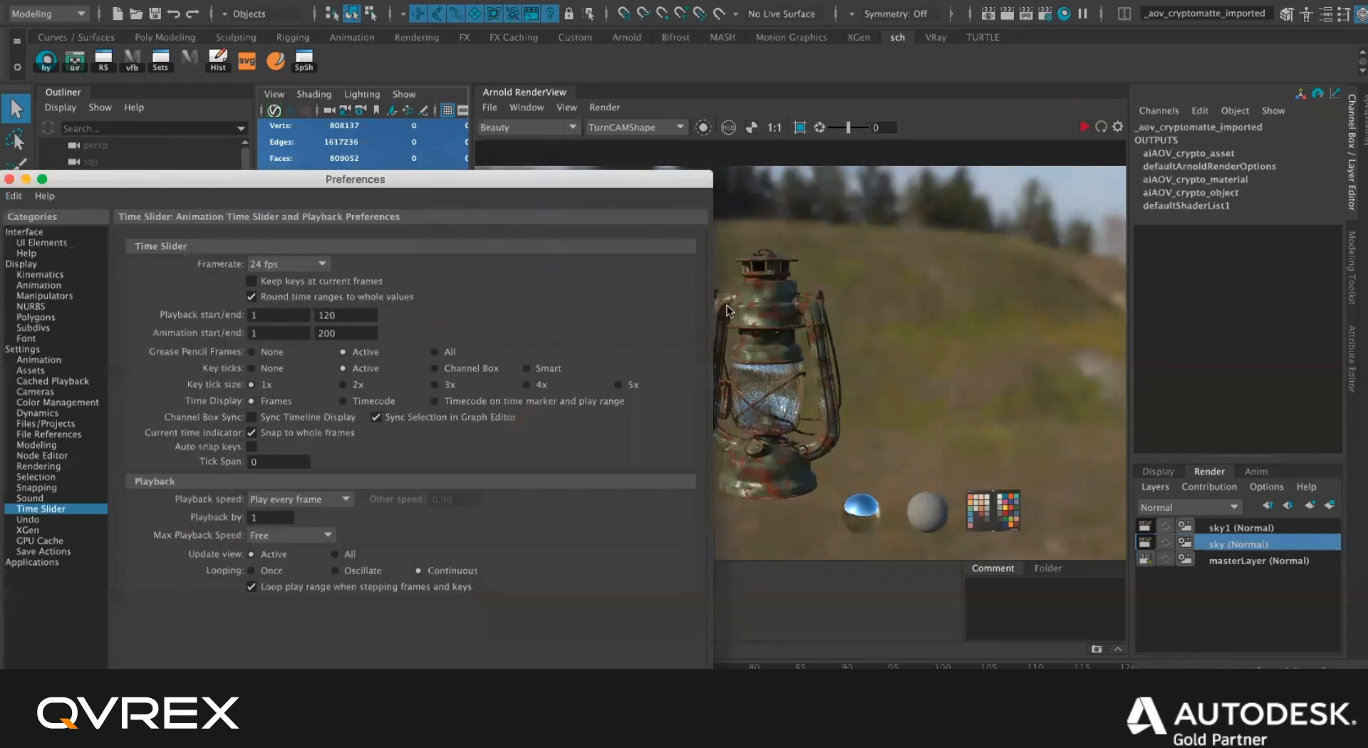
drag(549, 182, 797, 171)
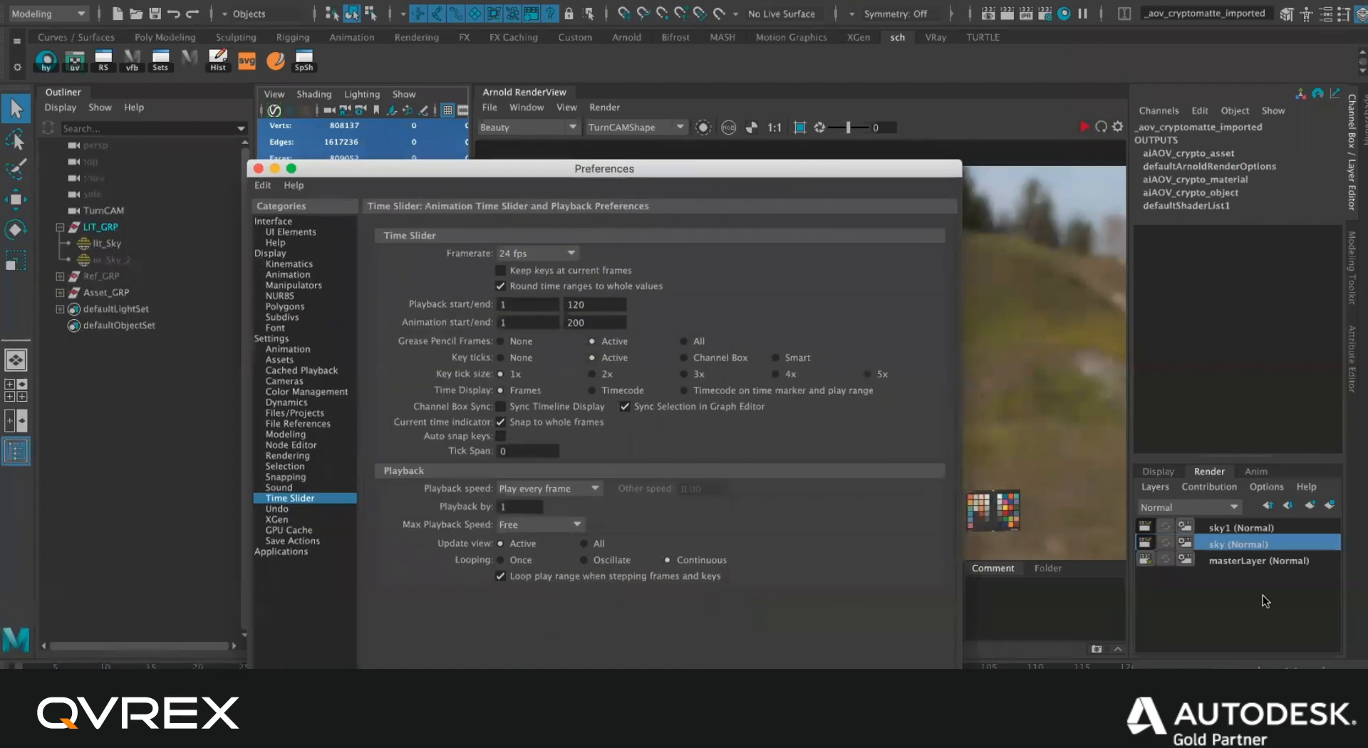
click(258, 2)
mouse_move(410, 145)
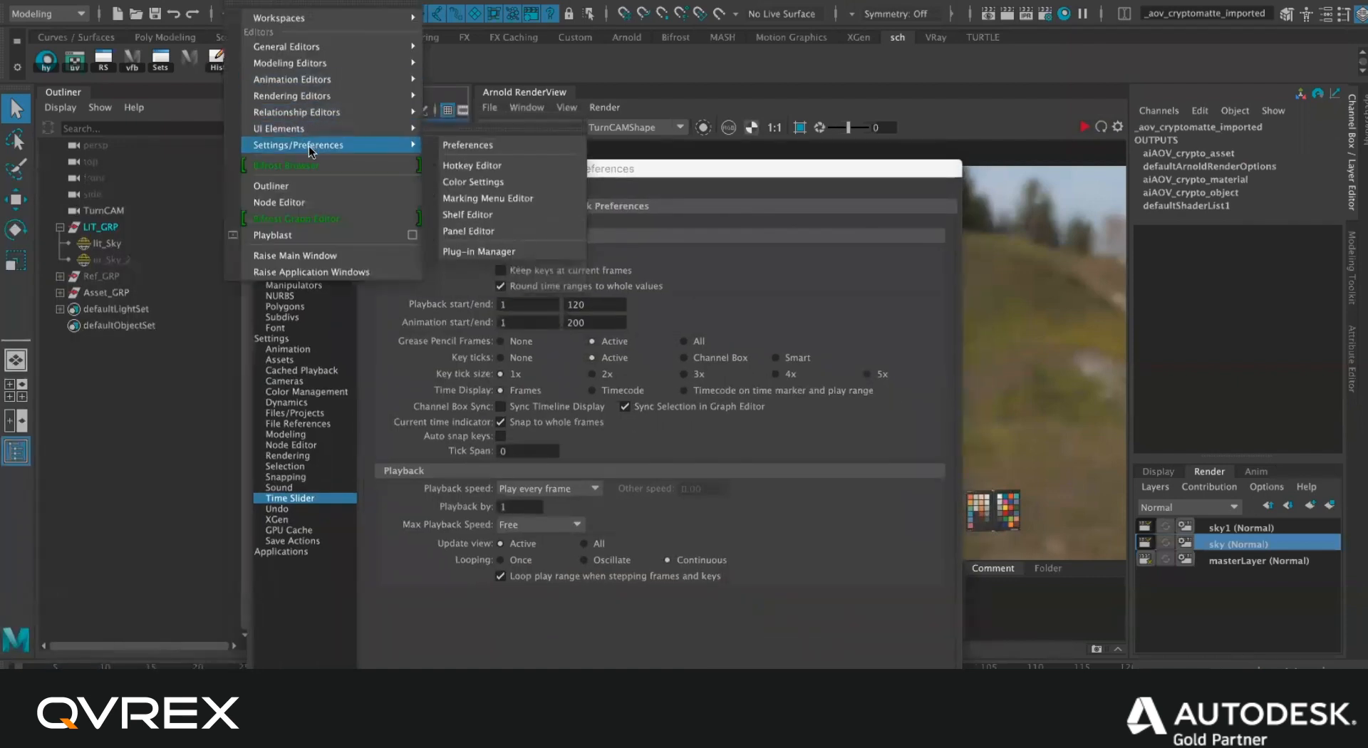
click(509, 149)
drag(642, 169, 705, 117)
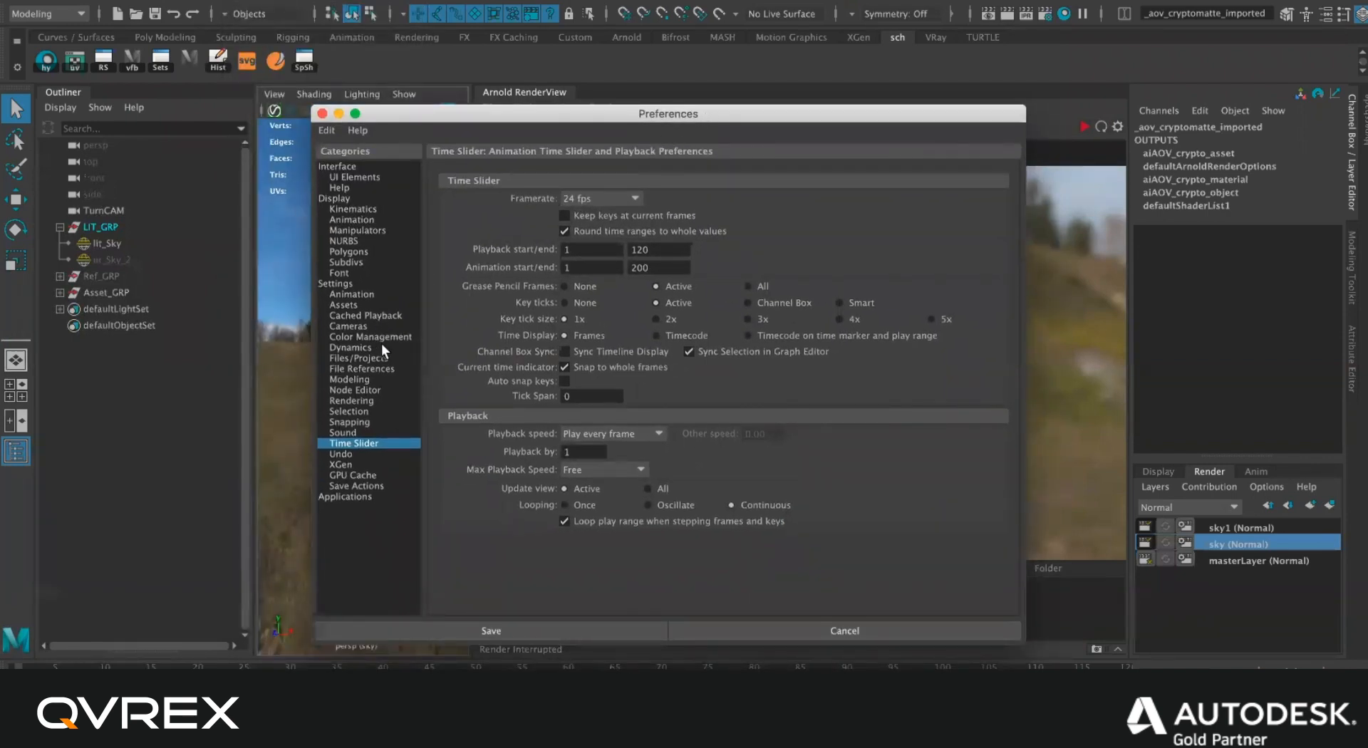
Examine the preferred render setup system in the Rendering preferences, keep Legacy Render Layers, and close the window.
click(352, 285)
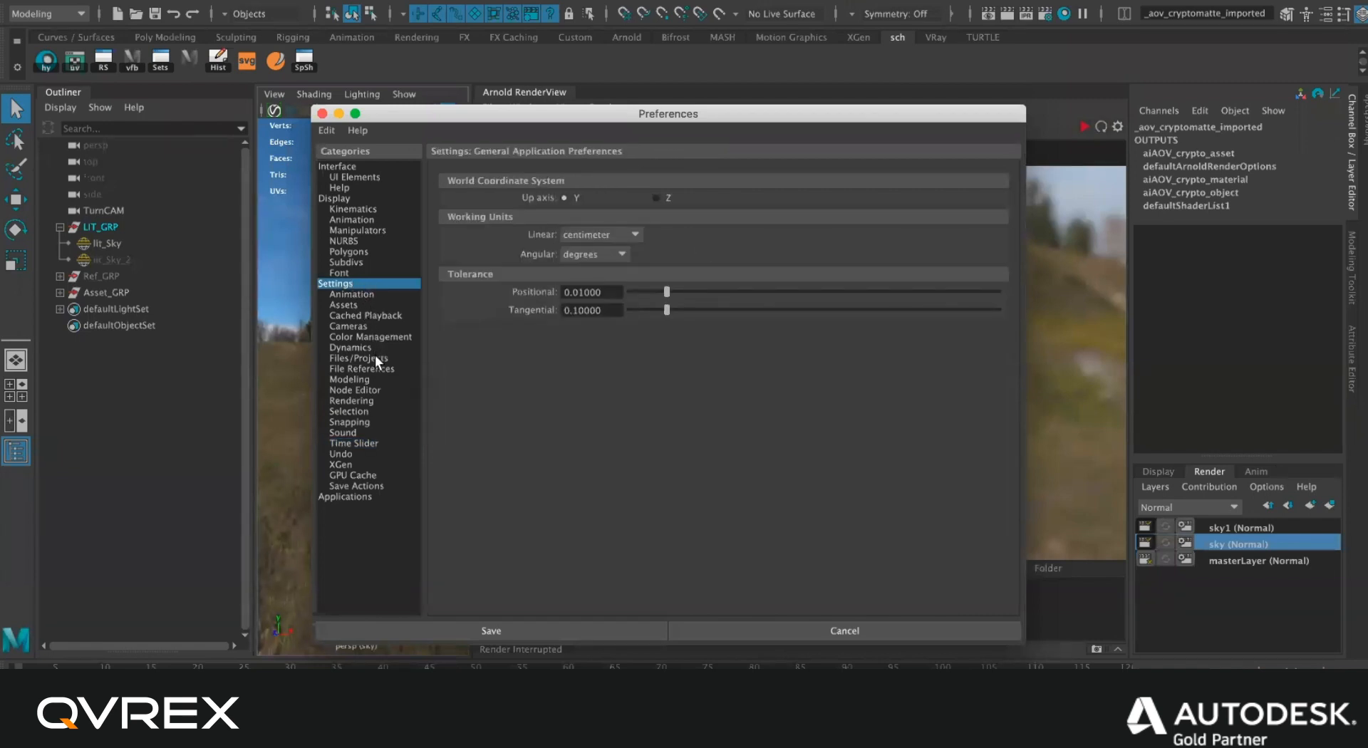
click(361, 415)
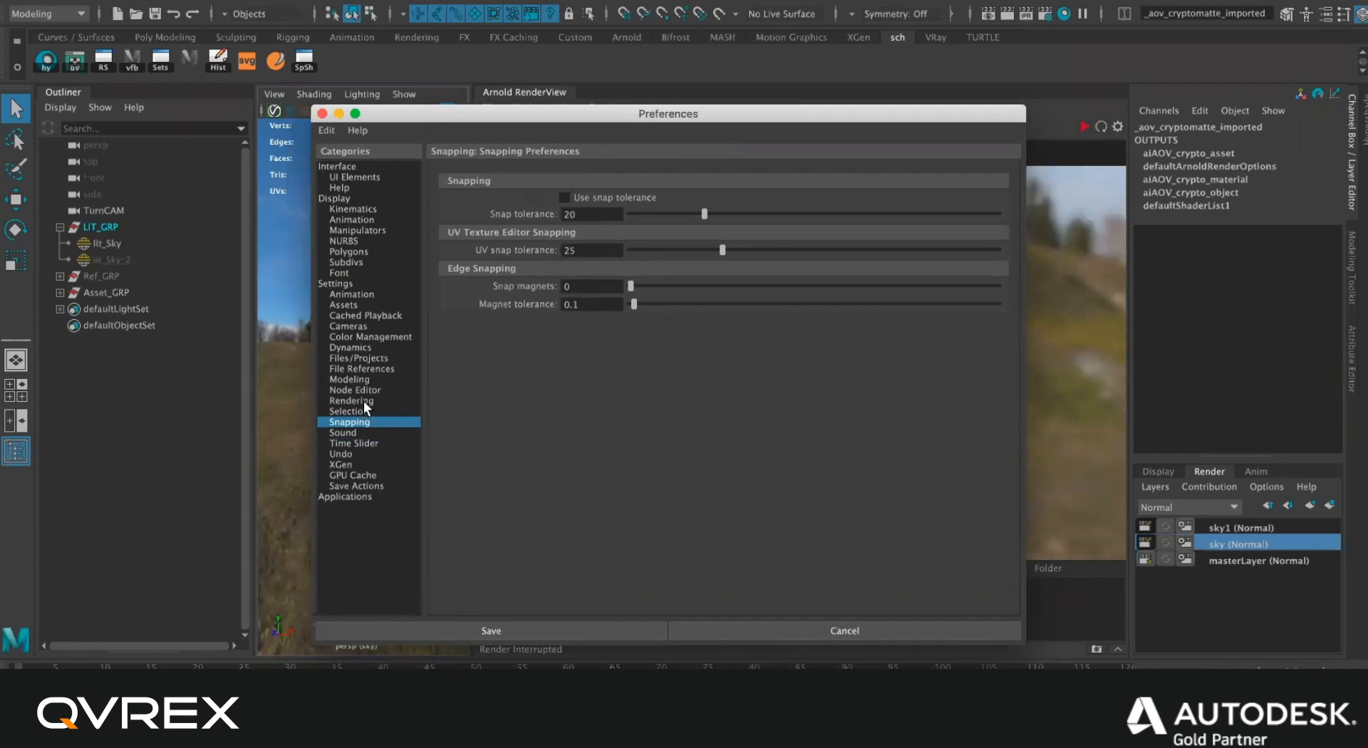
click(364, 400)
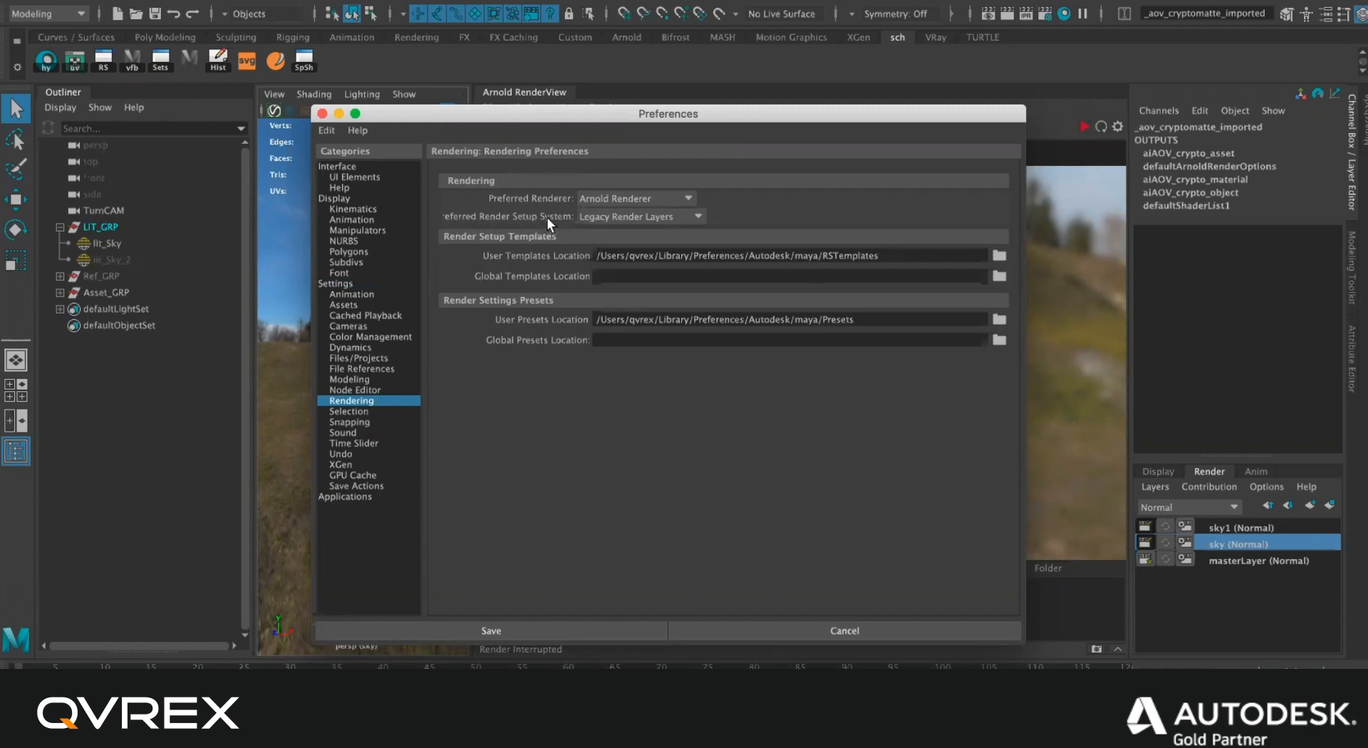
click(610, 218)
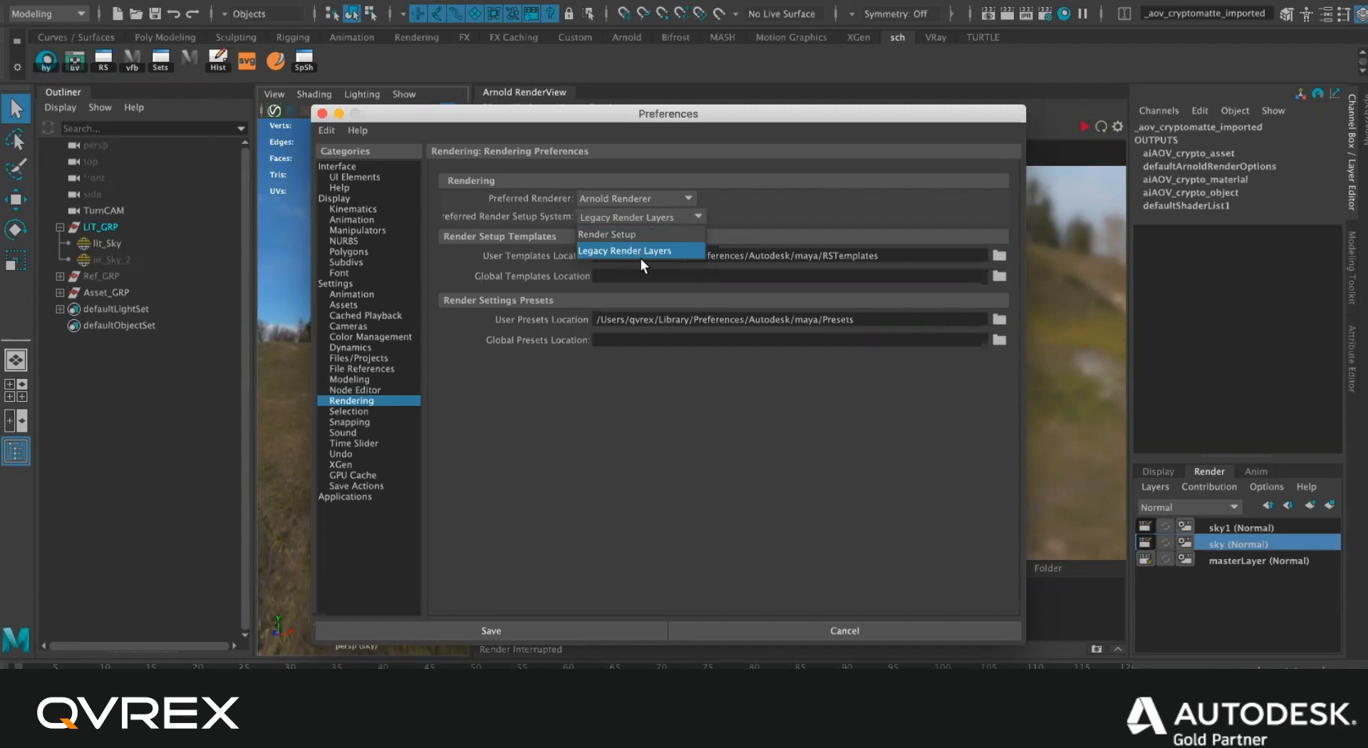
click(778, 228)
click(681, 219)
click(667, 245)
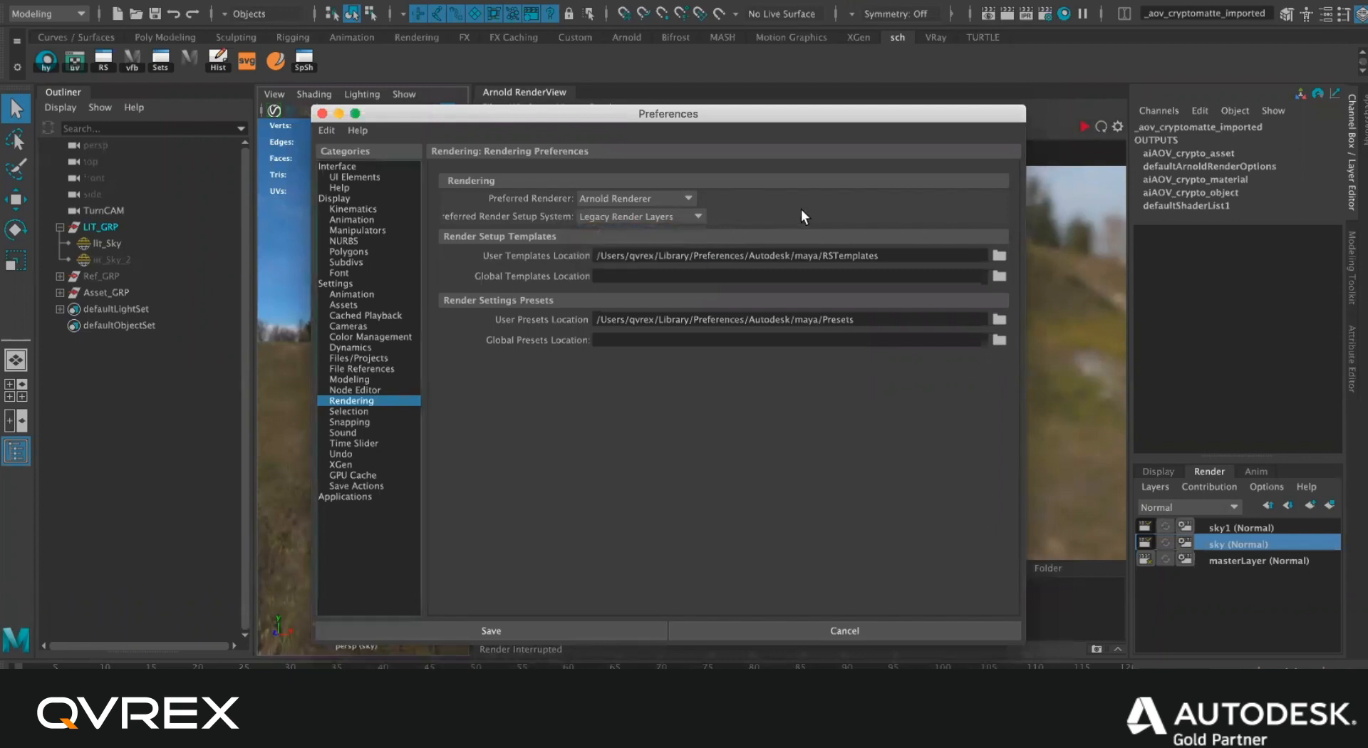
click(322, 113)
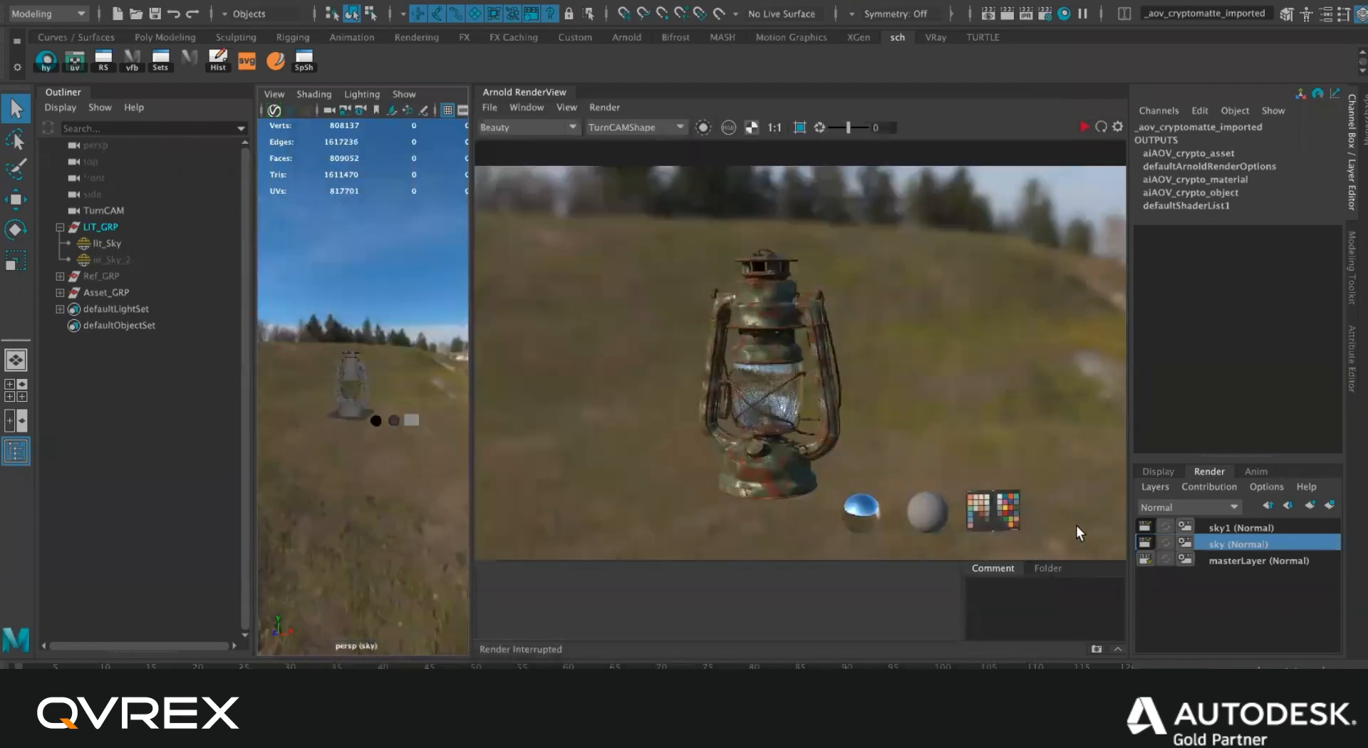
Activate masterLayer, and alternate between the sky and sky1 render layers to compare their backgrounds.
click(1221, 554)
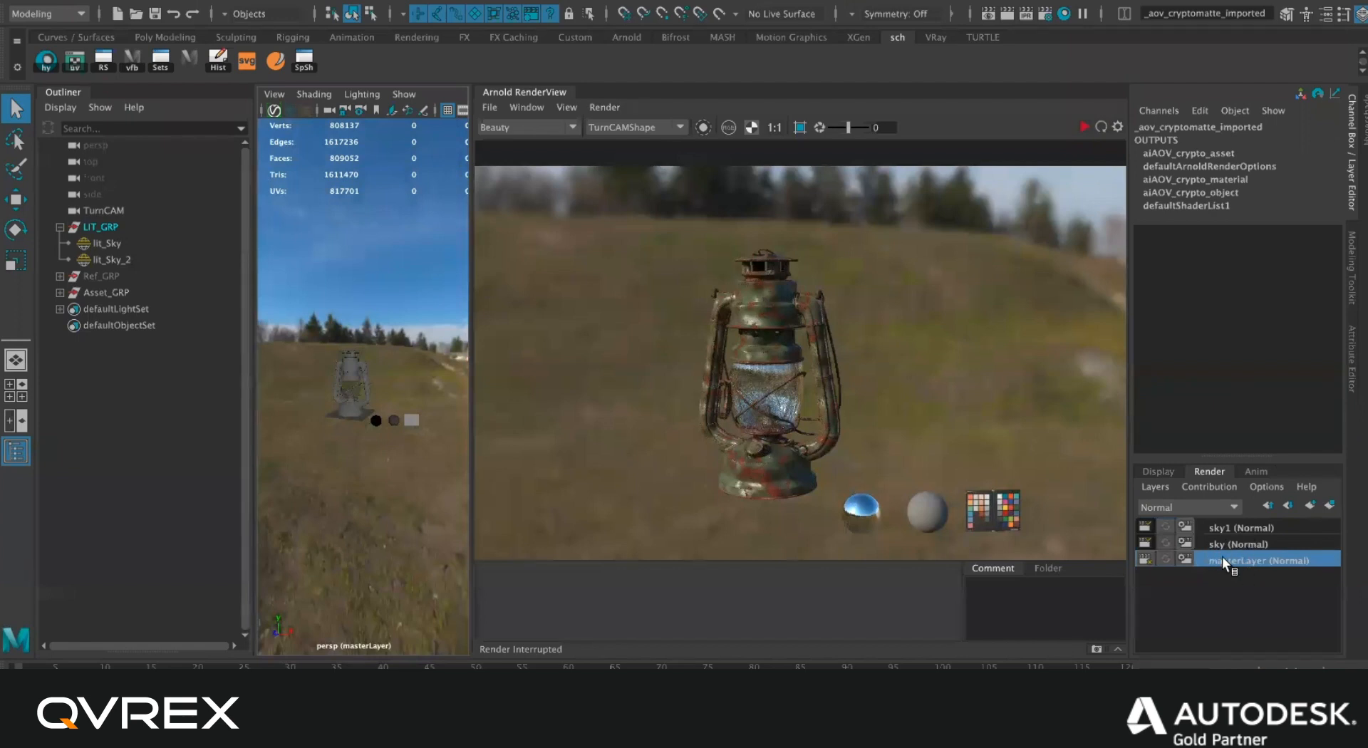
click(1233, 544)
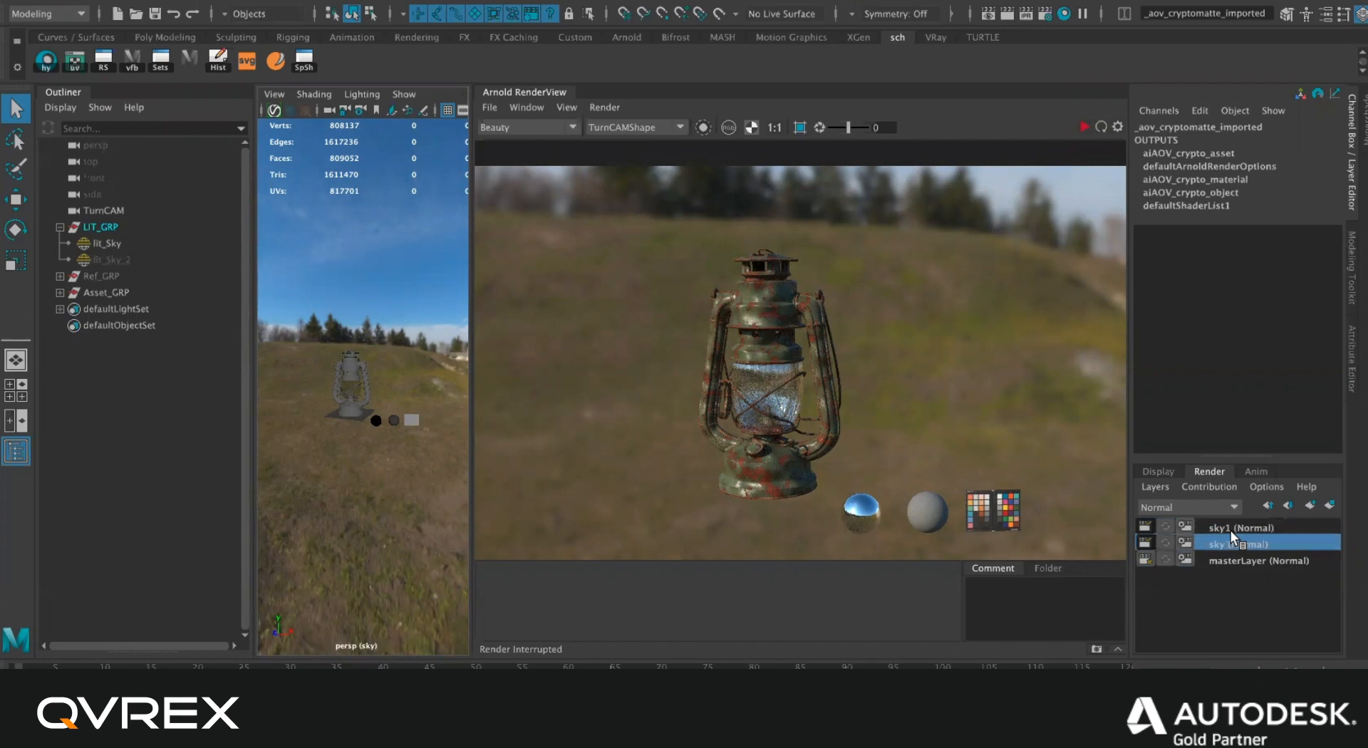
click(1231, 531)
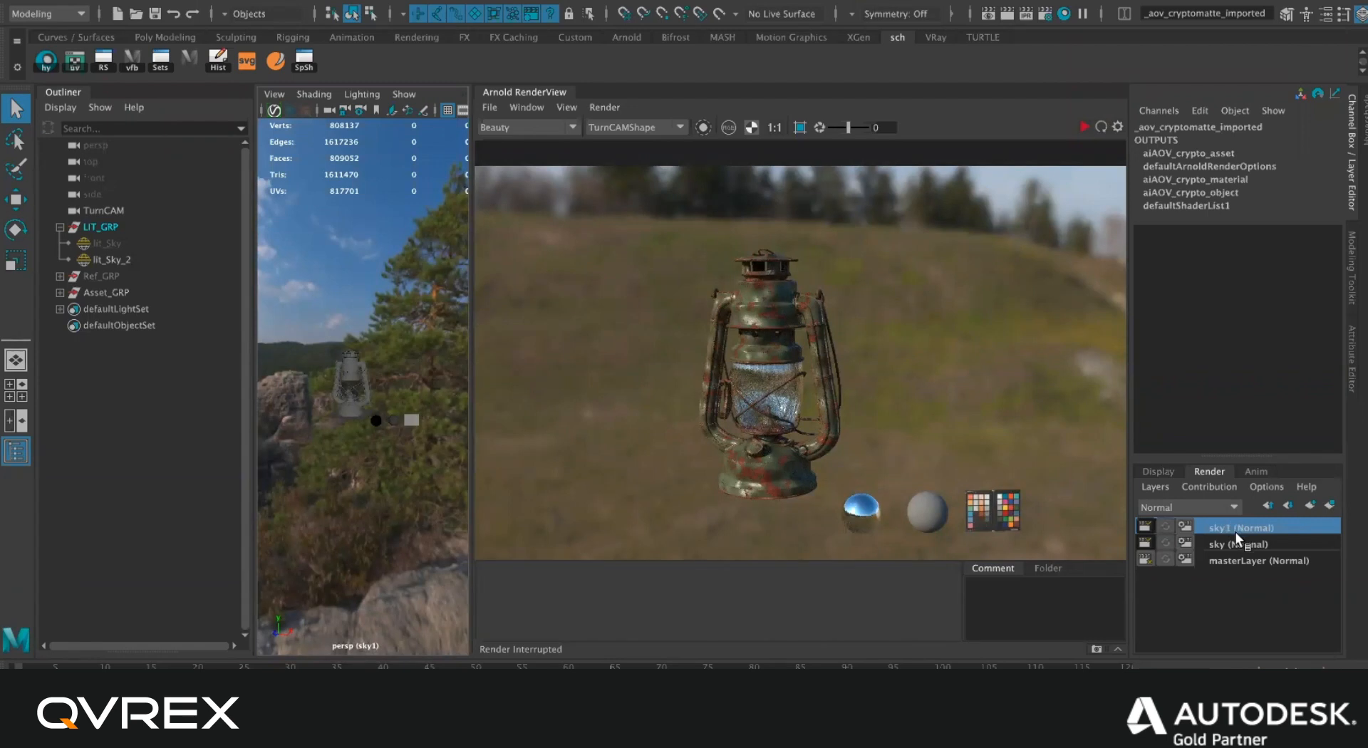
click(1241, 544)
click(1237, 526)
click(1237, 542)
click(1240, 527)
click(1239, 542)
click(1238, 527)
Enlarge the perspective viewport and compare which sky light each of the sky and sky1 layers uses.
drag(478, 345, 806, 356)
click(1248, 543)
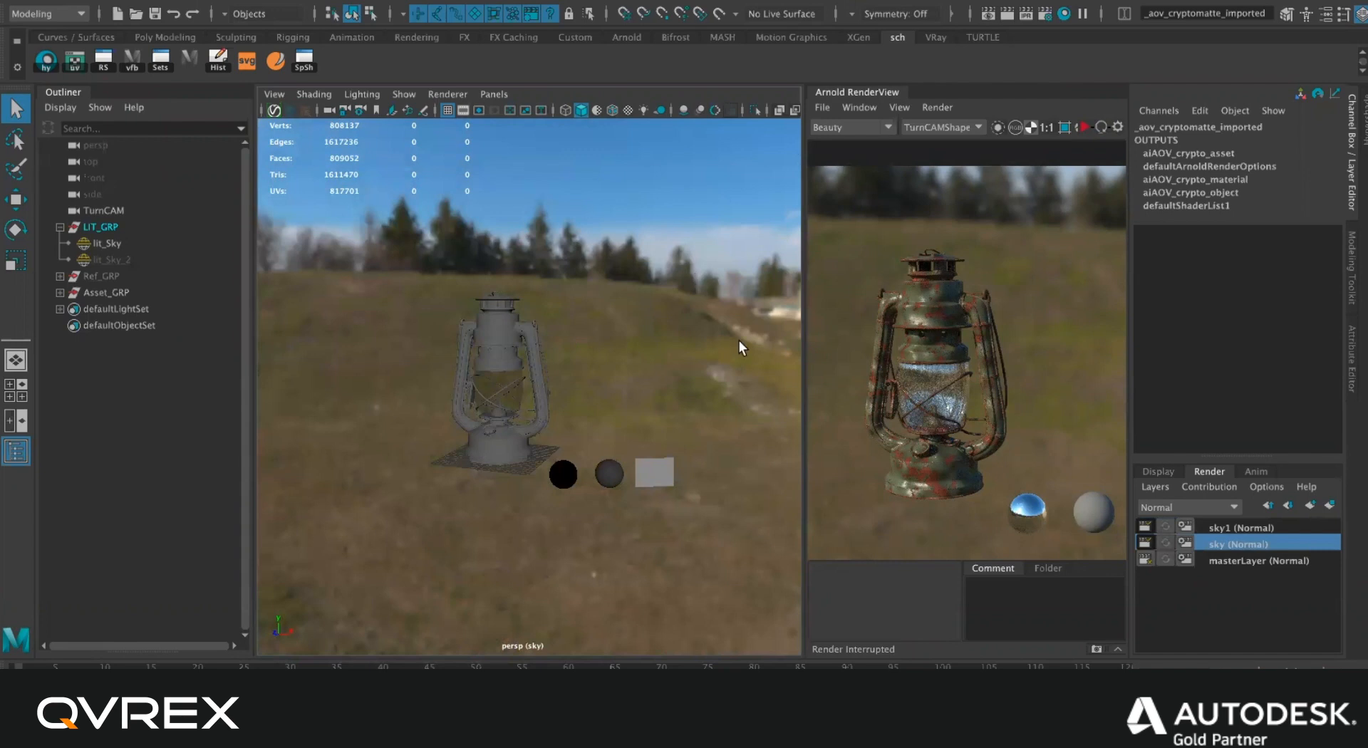
click(1251, 528)
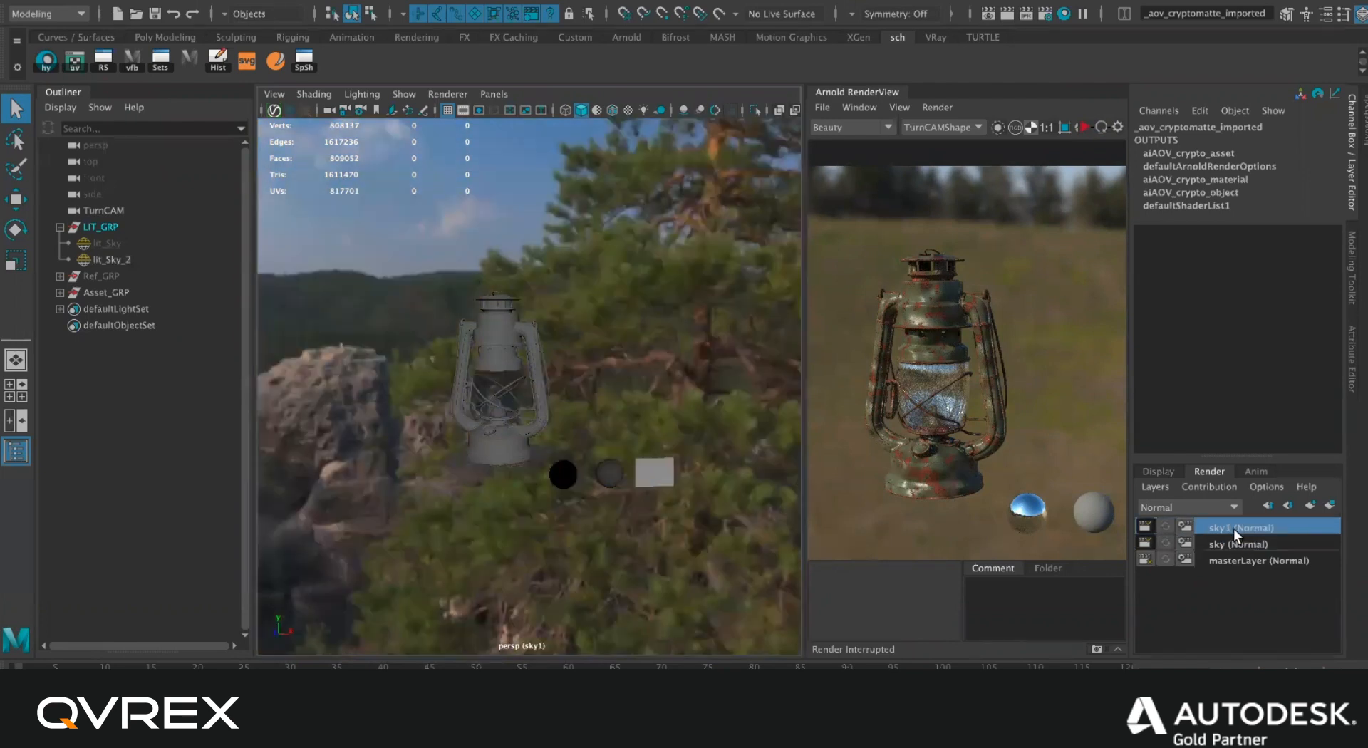
click(1269, 544)
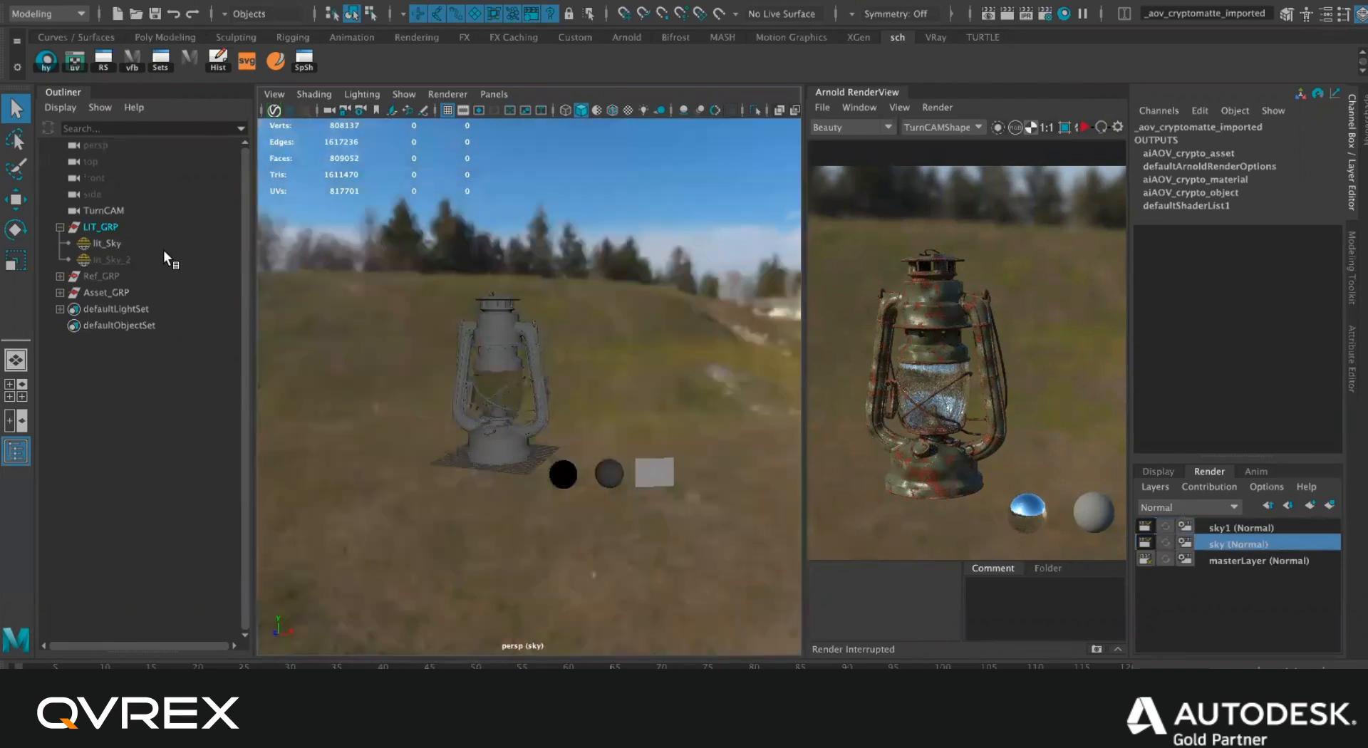
click(1220, 528)
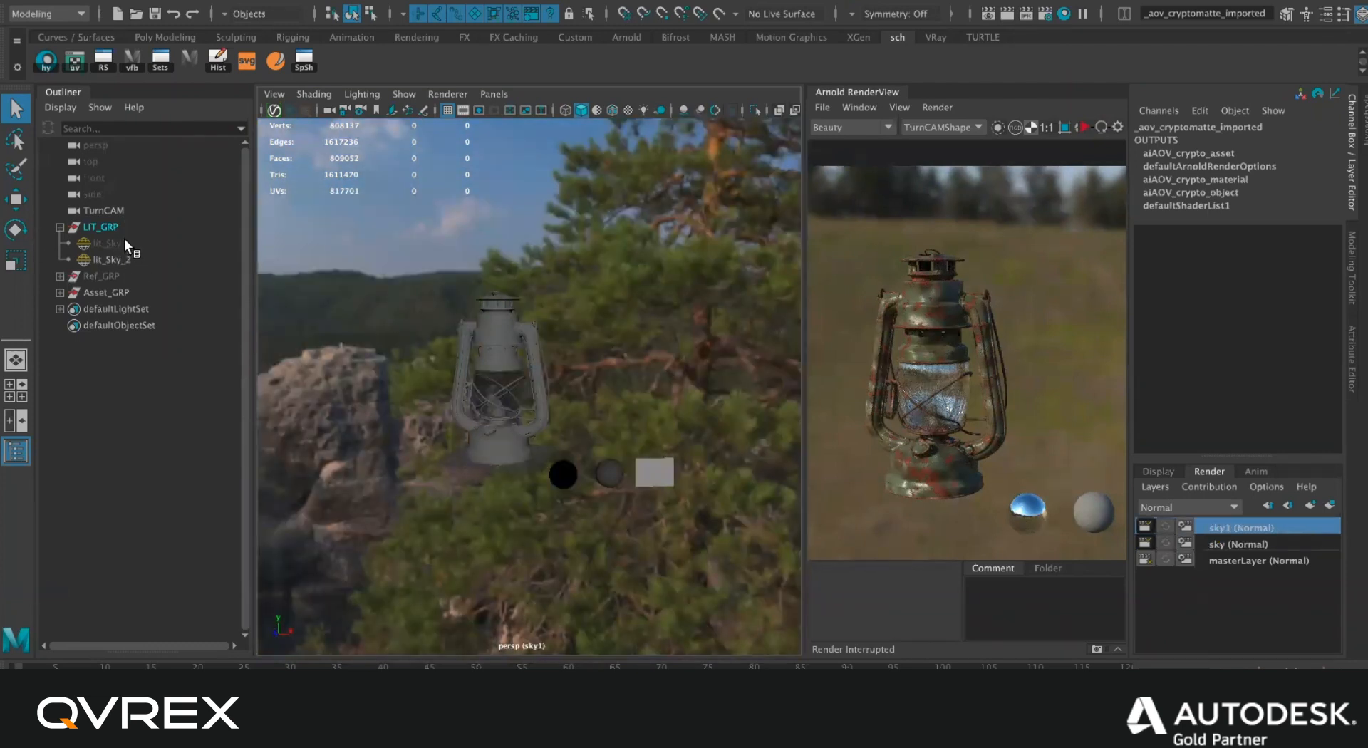
click(1213, 545)
click(1215, 529)
click(1218, 541)
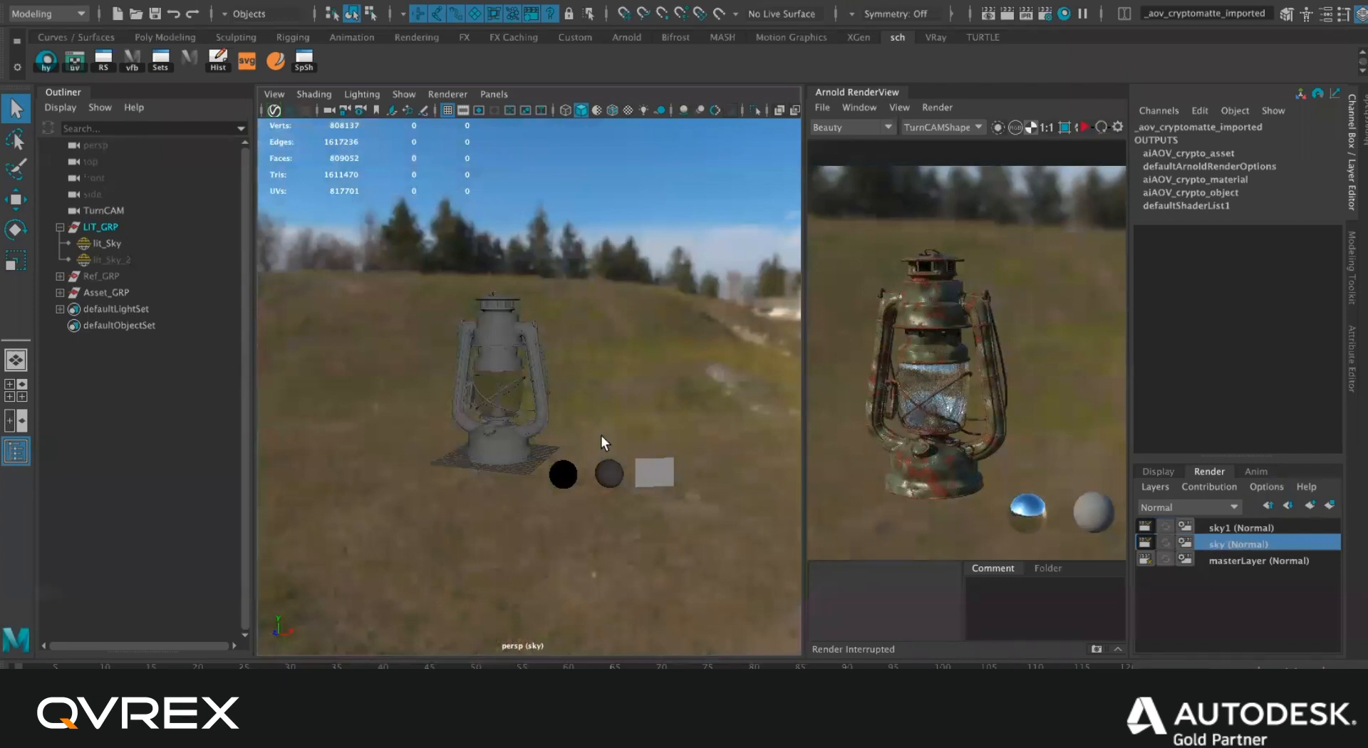
Select the two reference spheres and the color chart, and review the sky1 layer's options for adding or removing selected objects.
drag(557, 447, 728, 500)
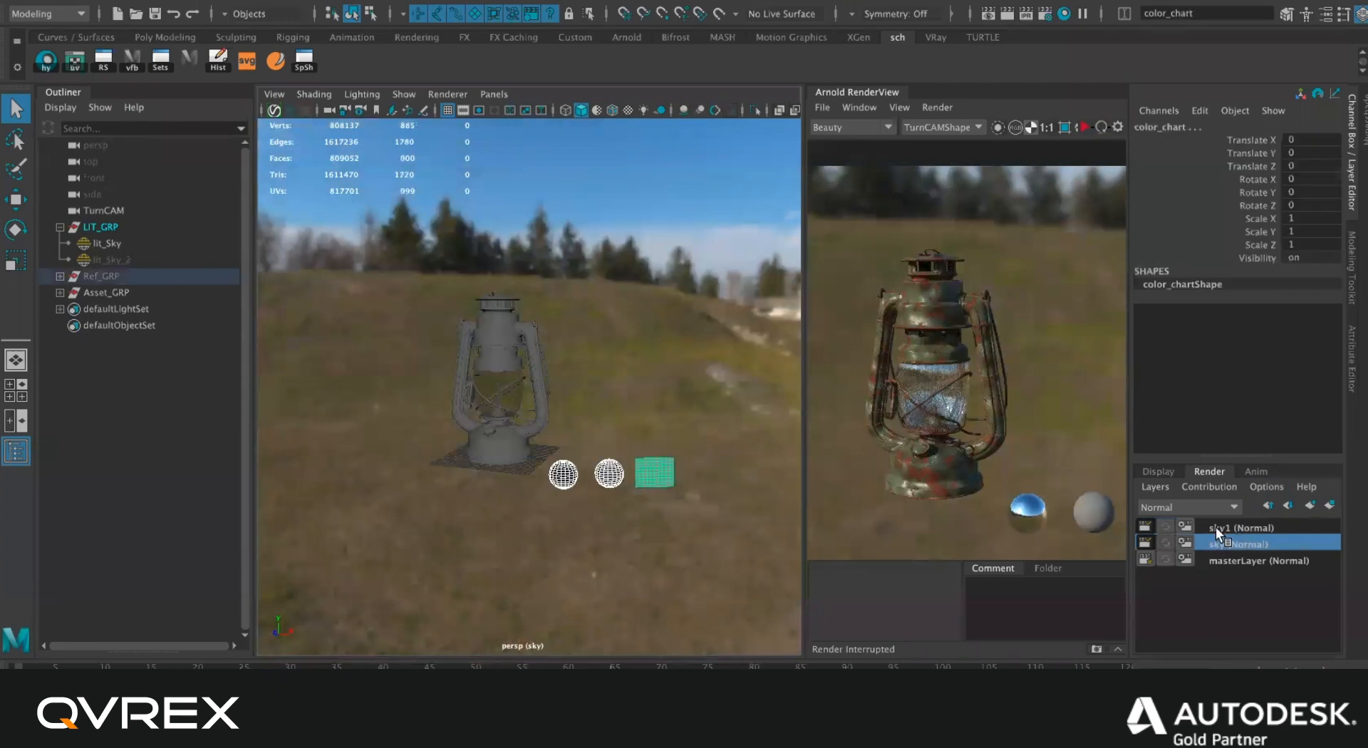
click(1216, 528)
right_click(1213, 528)
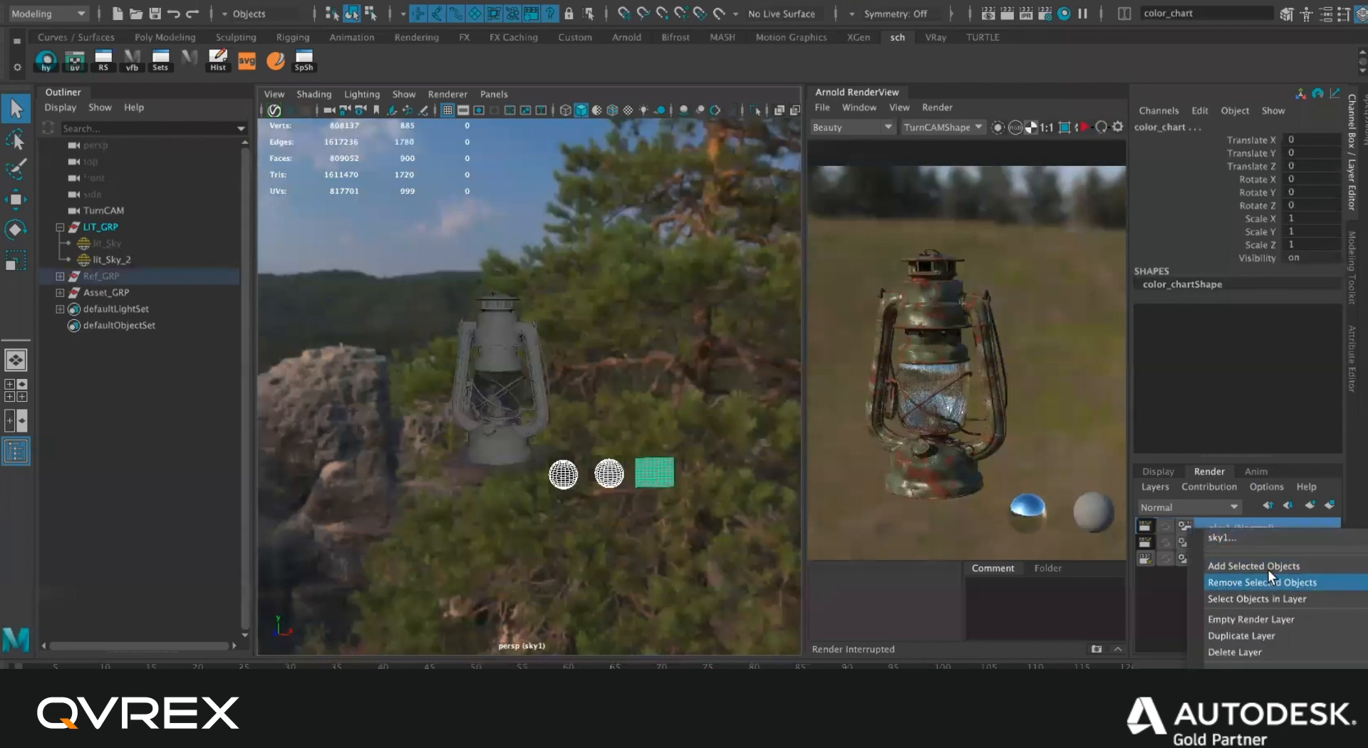
click(1256, 487)
click(1256, 487)
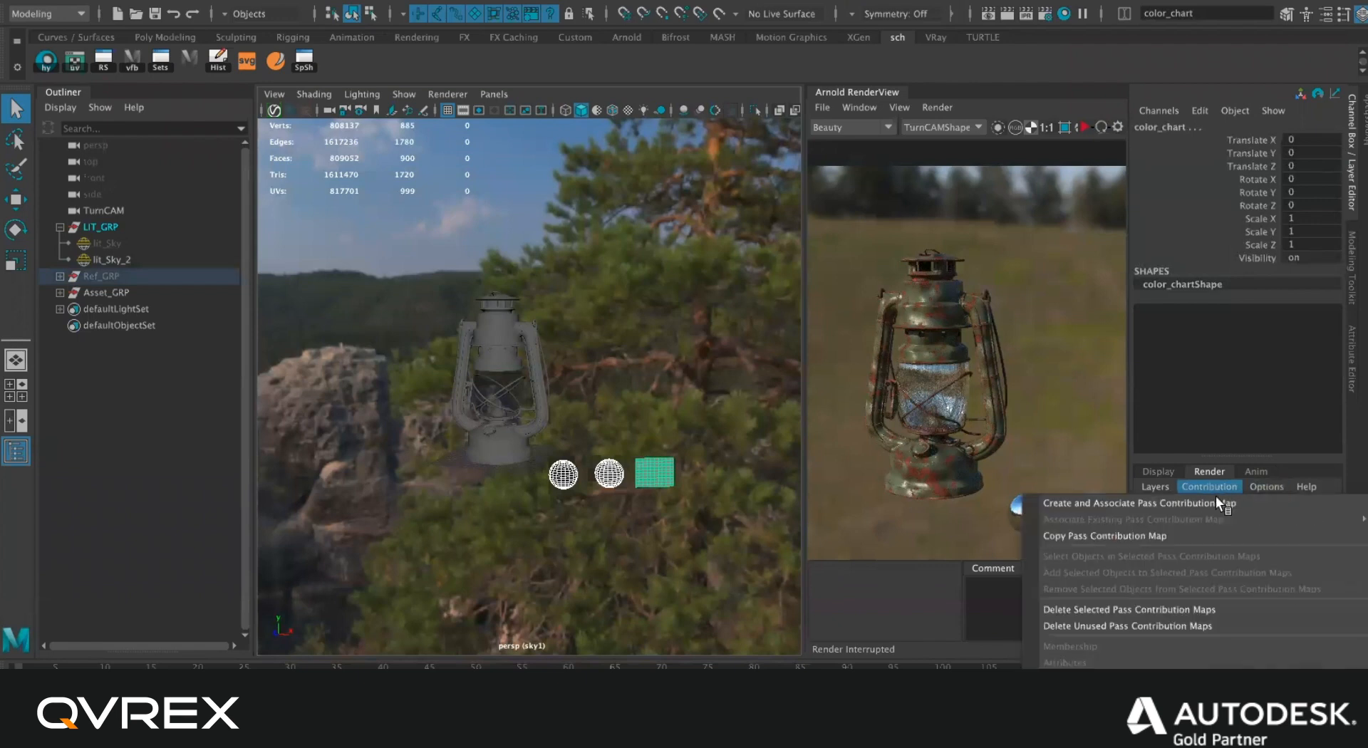
click(1253, 537)
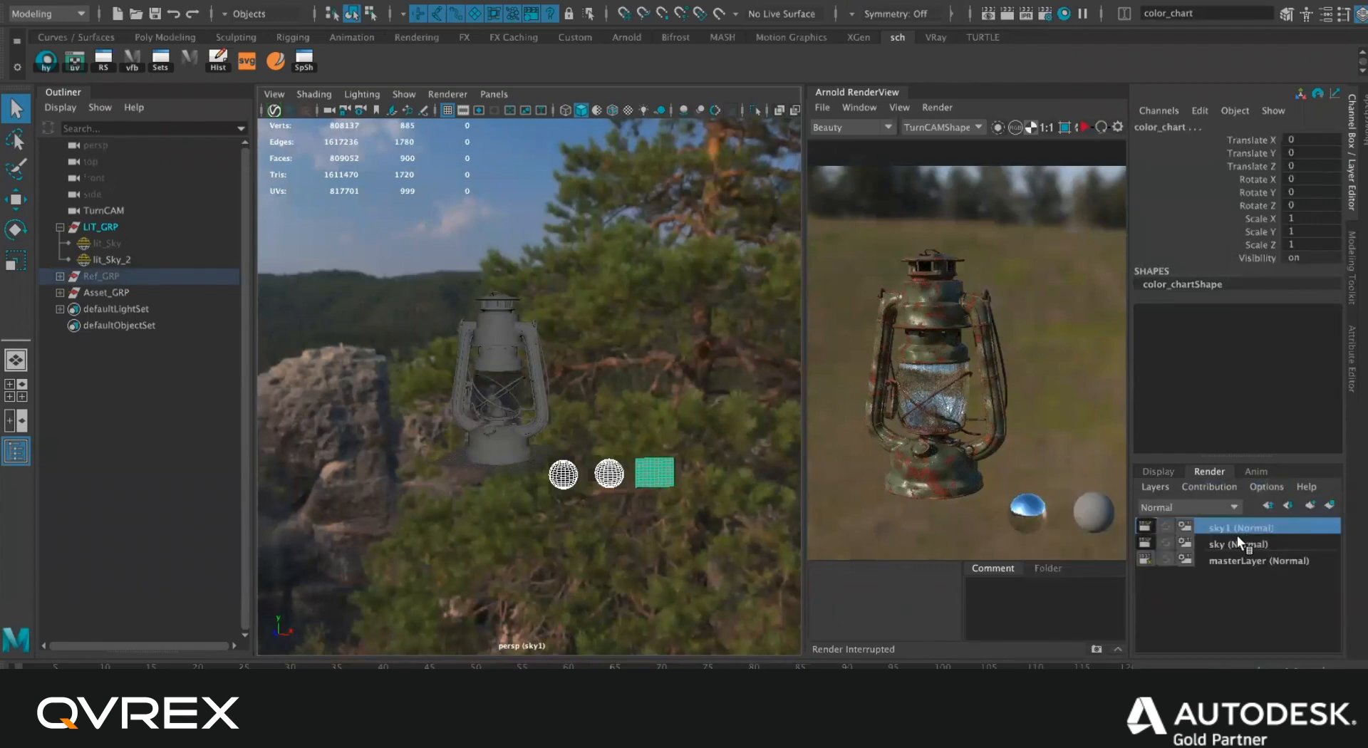
Hide the color chart in the sky1 render layer and the grey ball in the sky render layer.
click(664, 477)
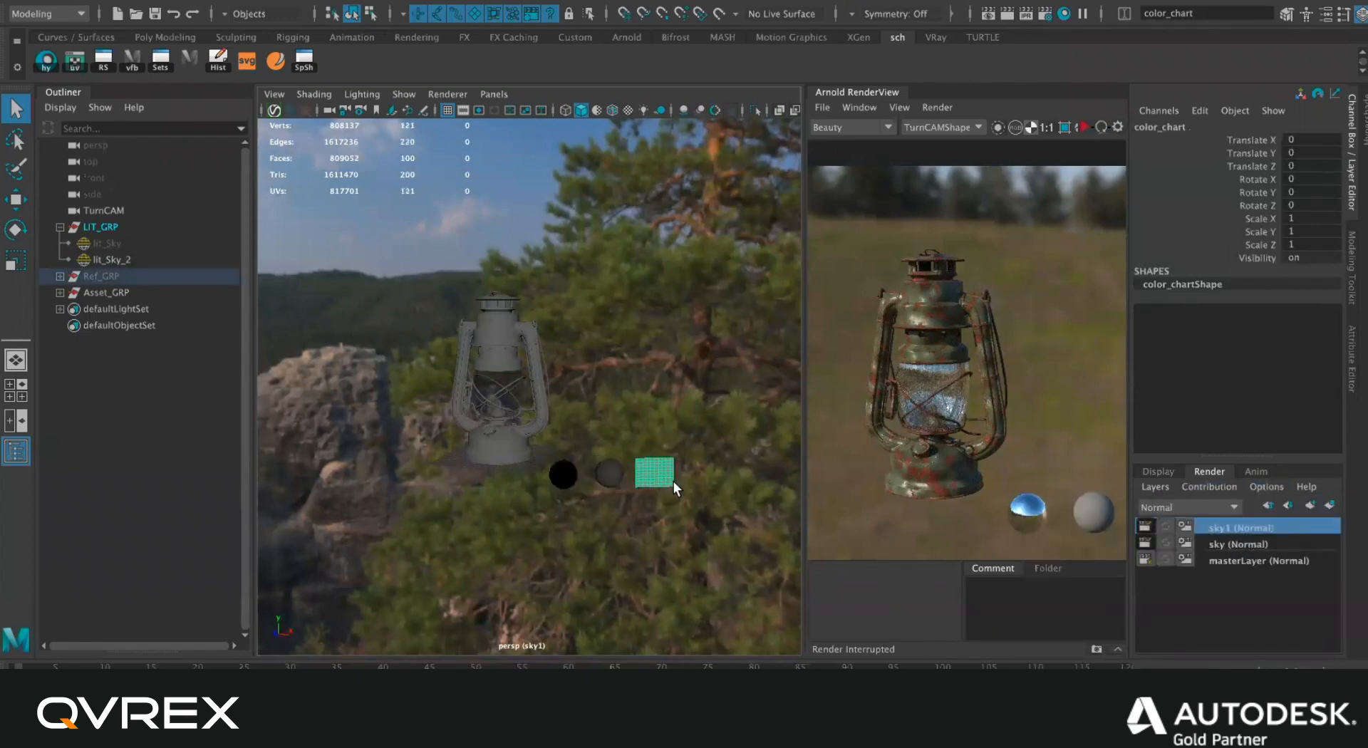
key(ctrl+h)
click(1211, 545)
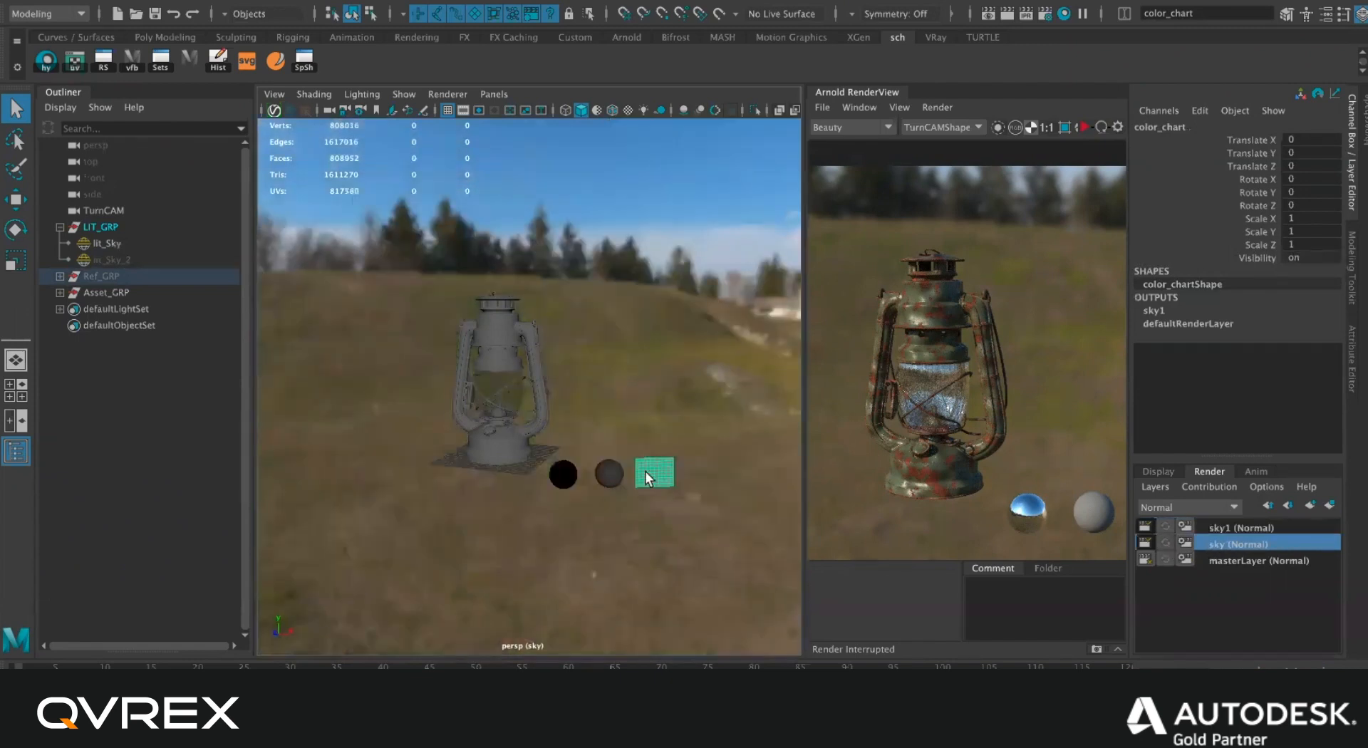
click(669, 499)
click(614, 479)
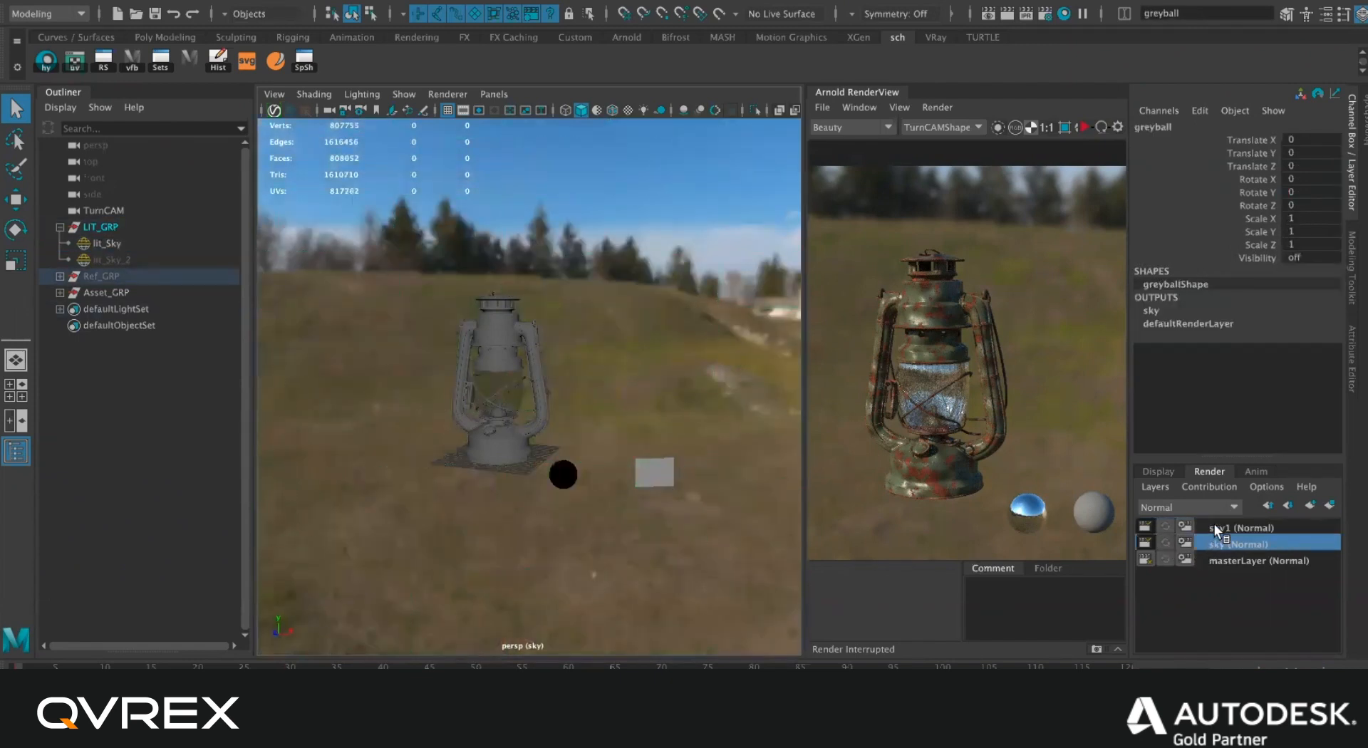
Switch through masterLayer, sky and sky1 to compare which reference objects each render layer shows.
click(1224, 528)
click(1246, 562)
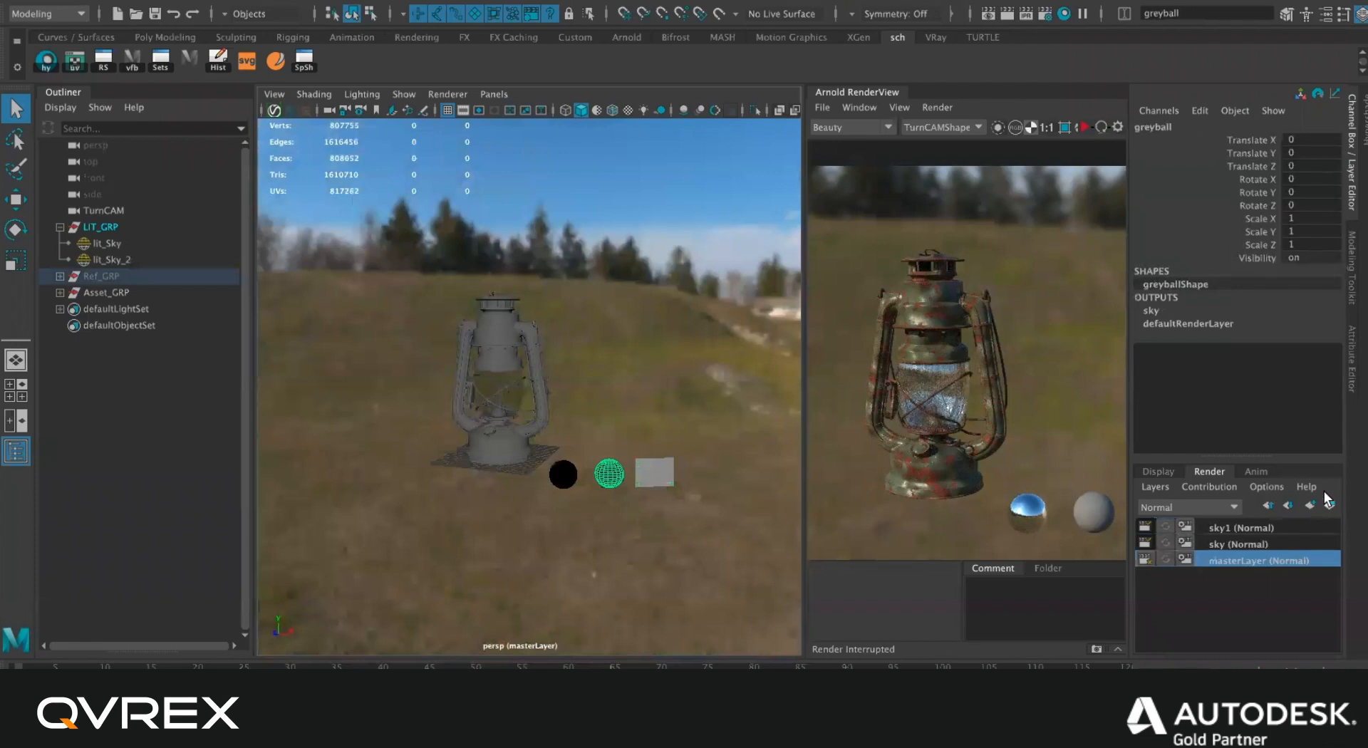
click(1242, 545)
click(1235, 532)
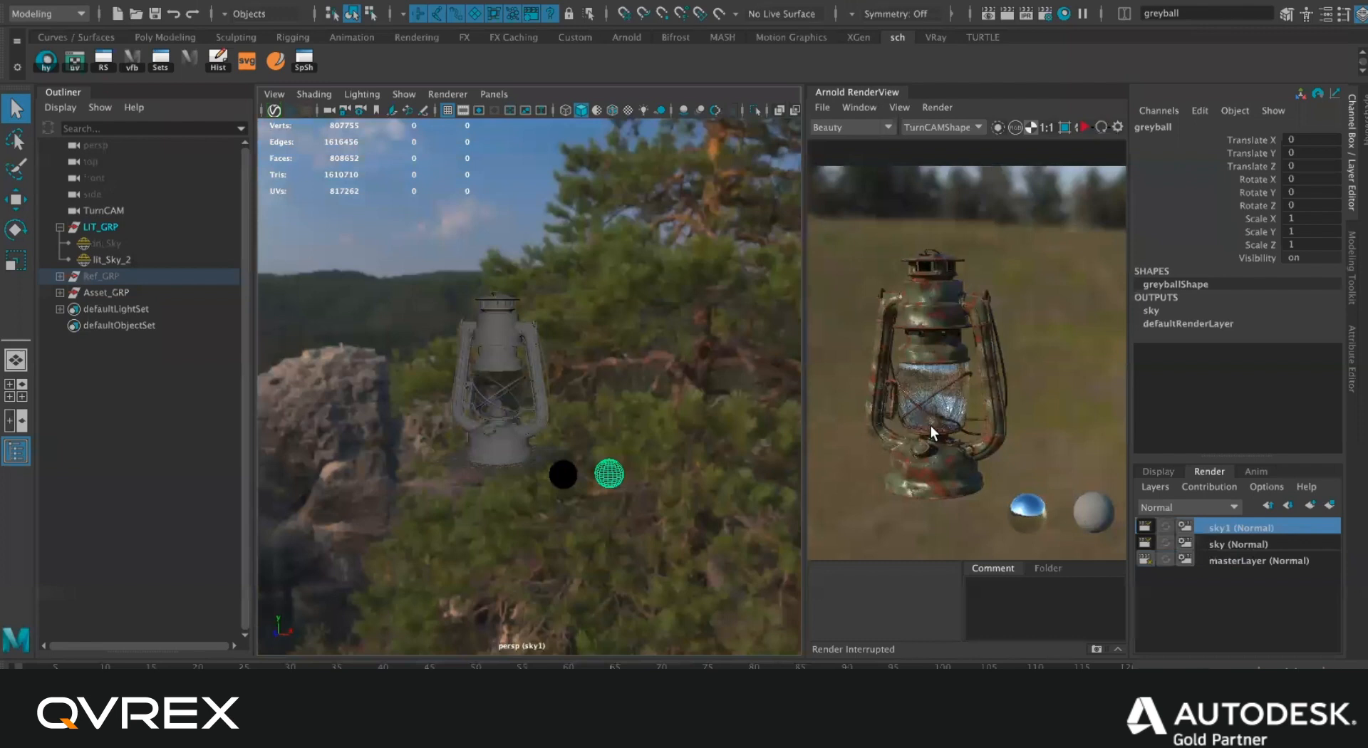
Enlarge the Arnold render view and alternate between the sky and sky1 render layers, ending on sky1.
drag(805, 399, 470, 428)
click(1277, 544)
click(1274, 527)
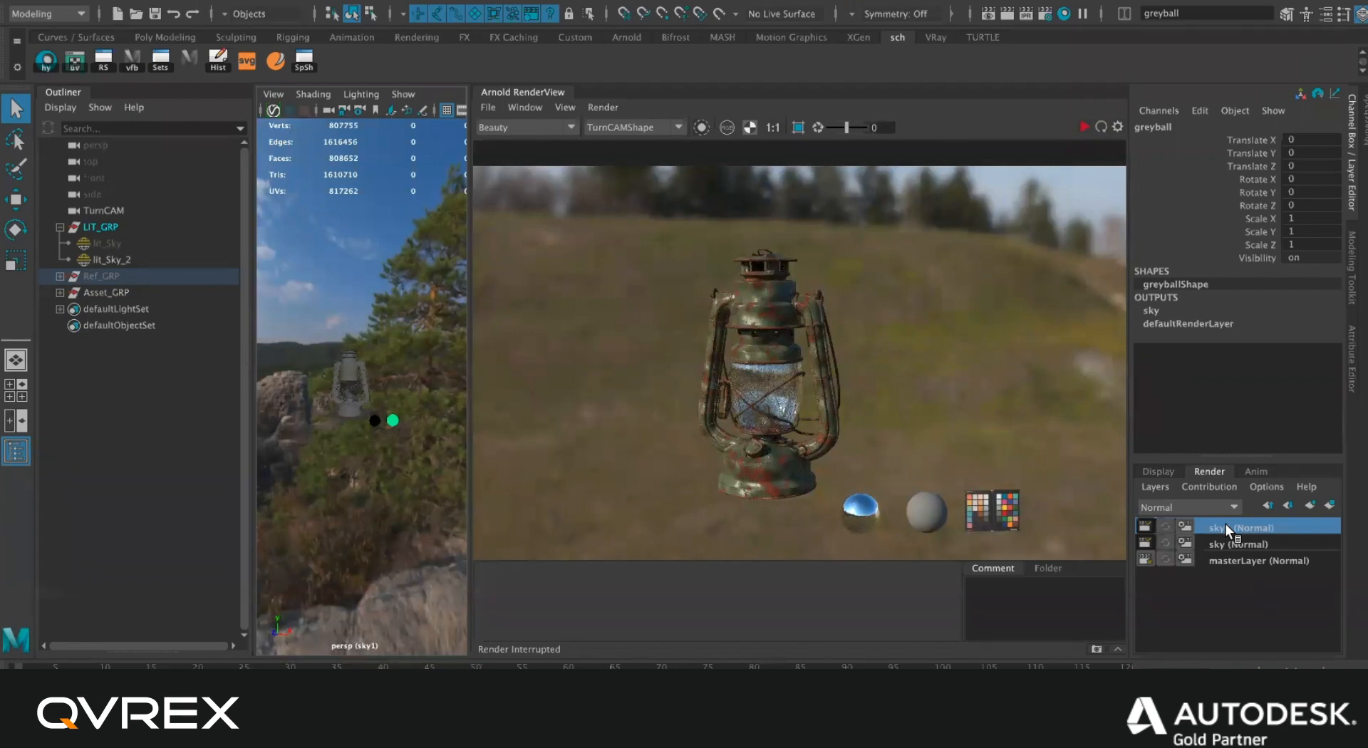
click(1268, 539)
click(1264, 525)
click(1261, 539)
click(1262, 525)
click(1263, 539)
click(1264, 527)
click(1265, 539)
click(1268, 528)
Open the render settings for the sky1 layer, then narrow and reposition the window over the workspace.
click(1044, 16)
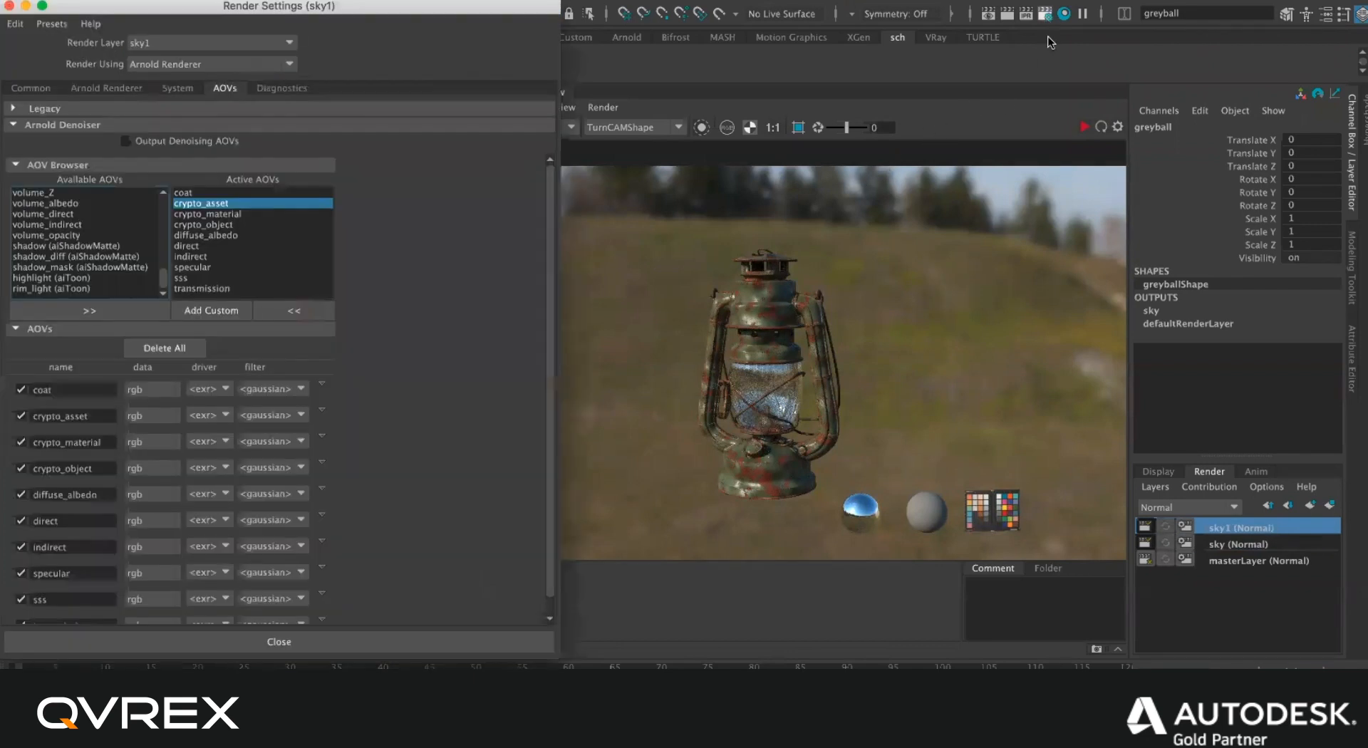
drag(417, 9, 945, 63)
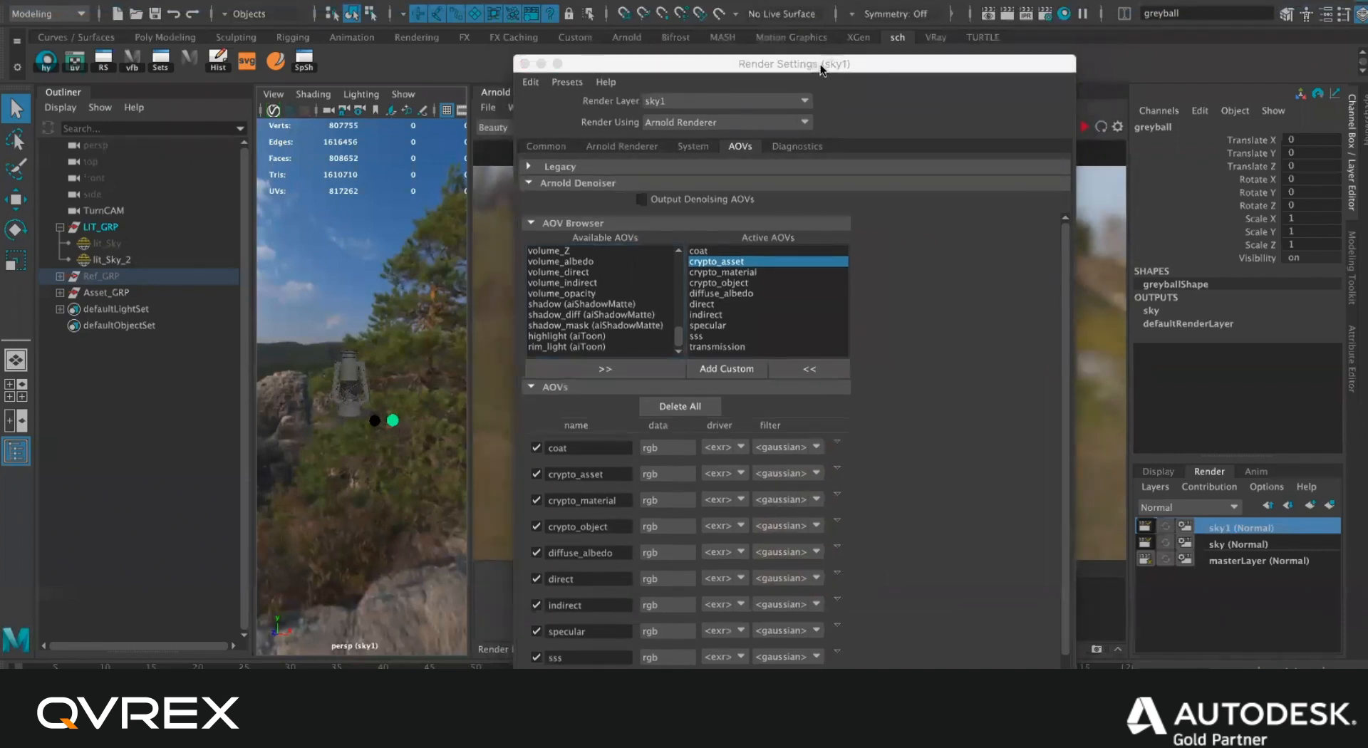
drag(819, 64, 828, 37)
drag(1084, 84, 940, 83)
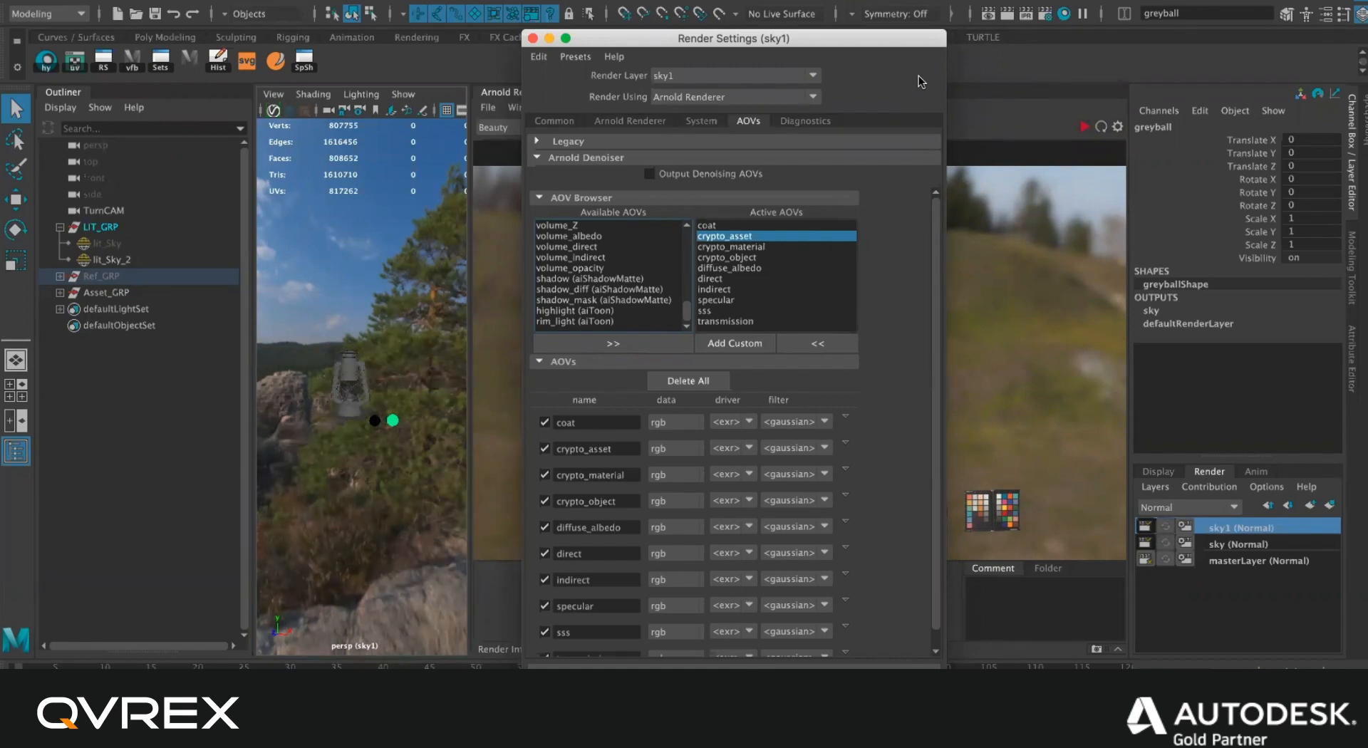
drag(844, 43, 819, 2)
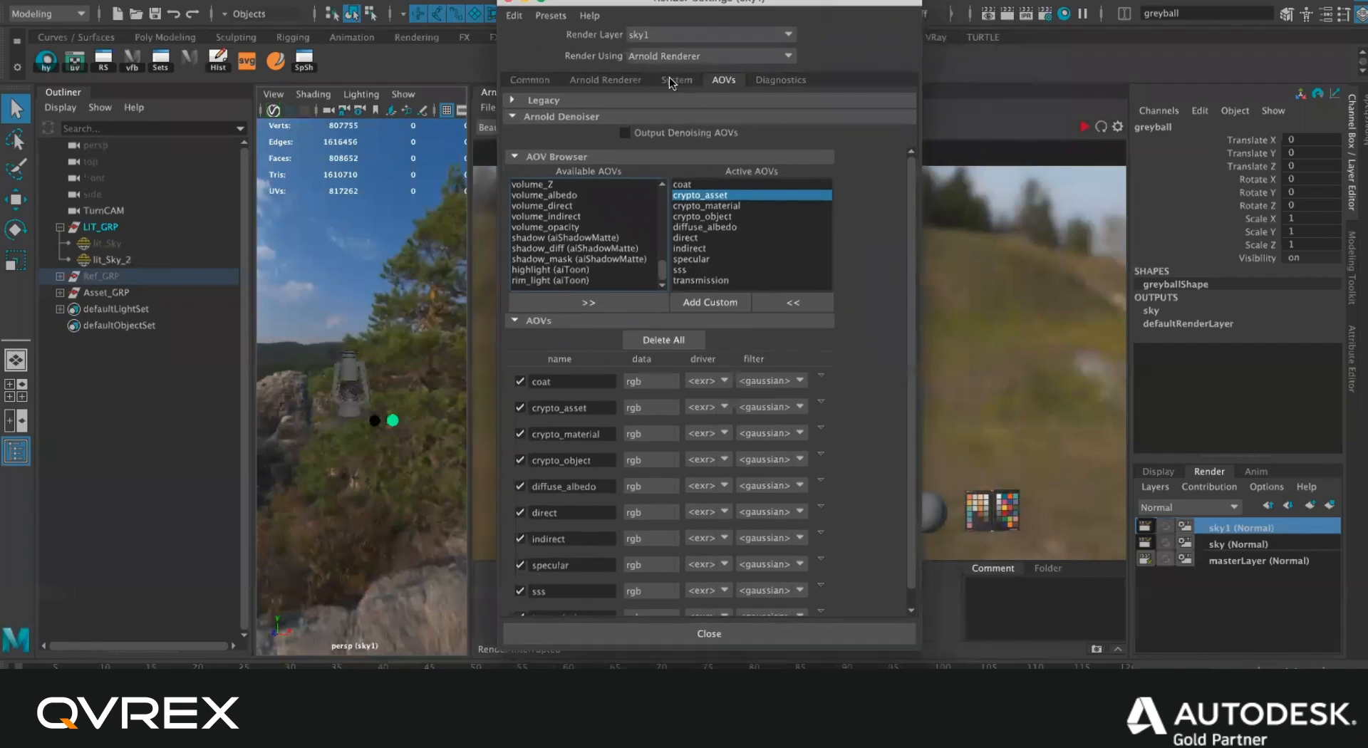
Review the common render settings for file output, frame range, renderable camera and image size.
click(529, 81)
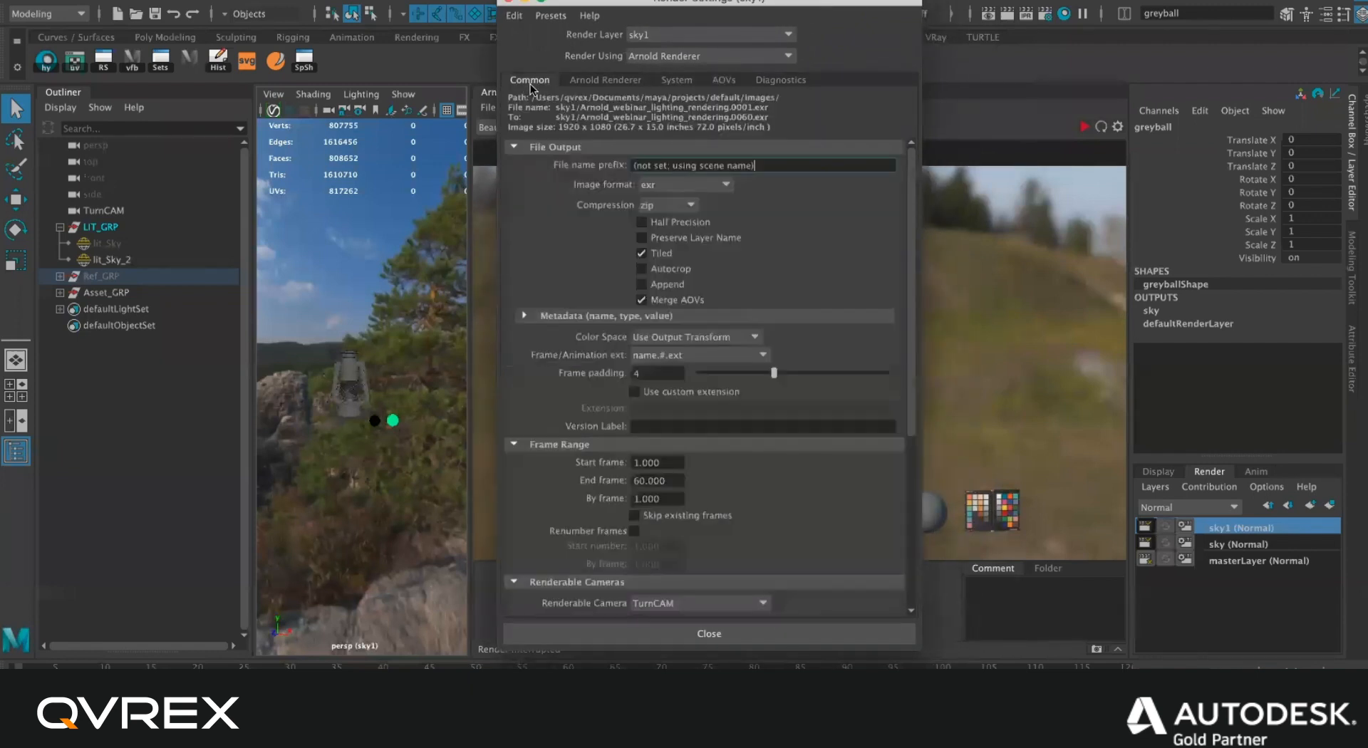
scroll(704, 268, down, 3)
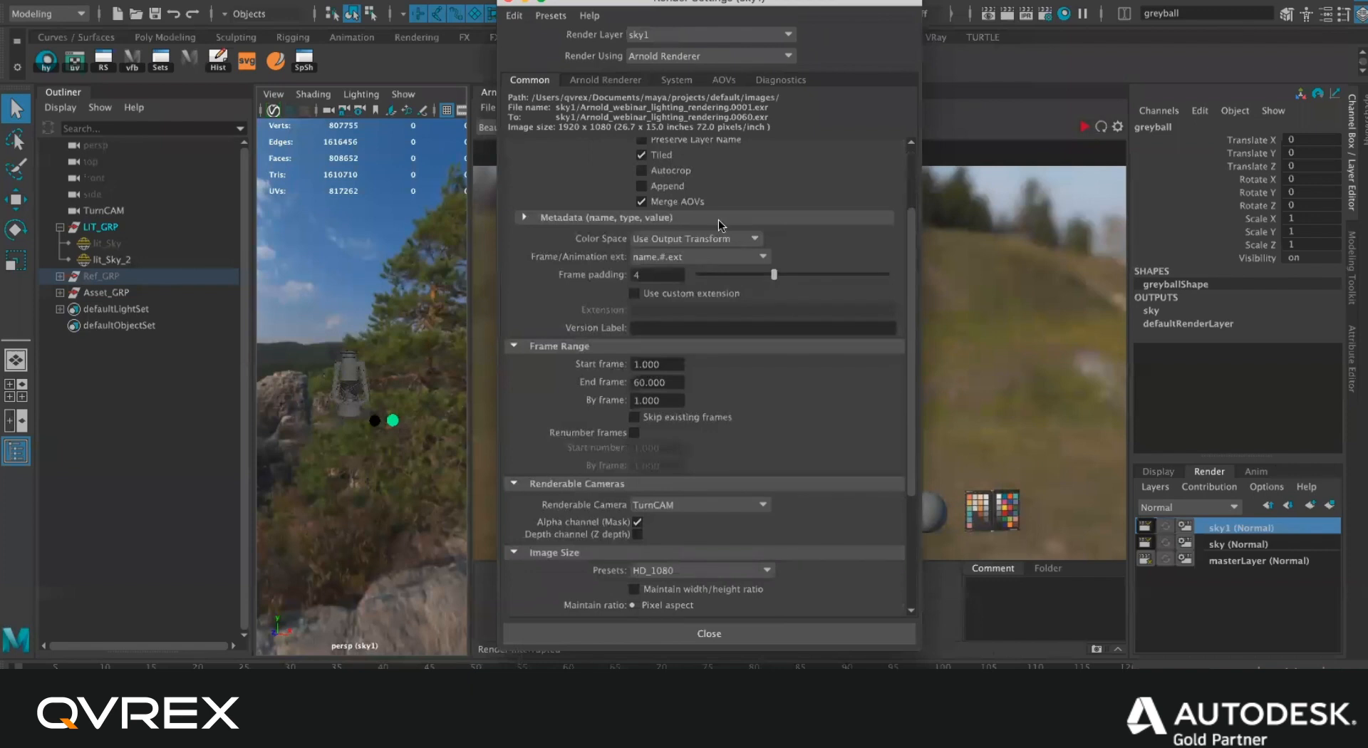
scroll(693, 278, down, 3)
scroll(719, 244, up, 6)
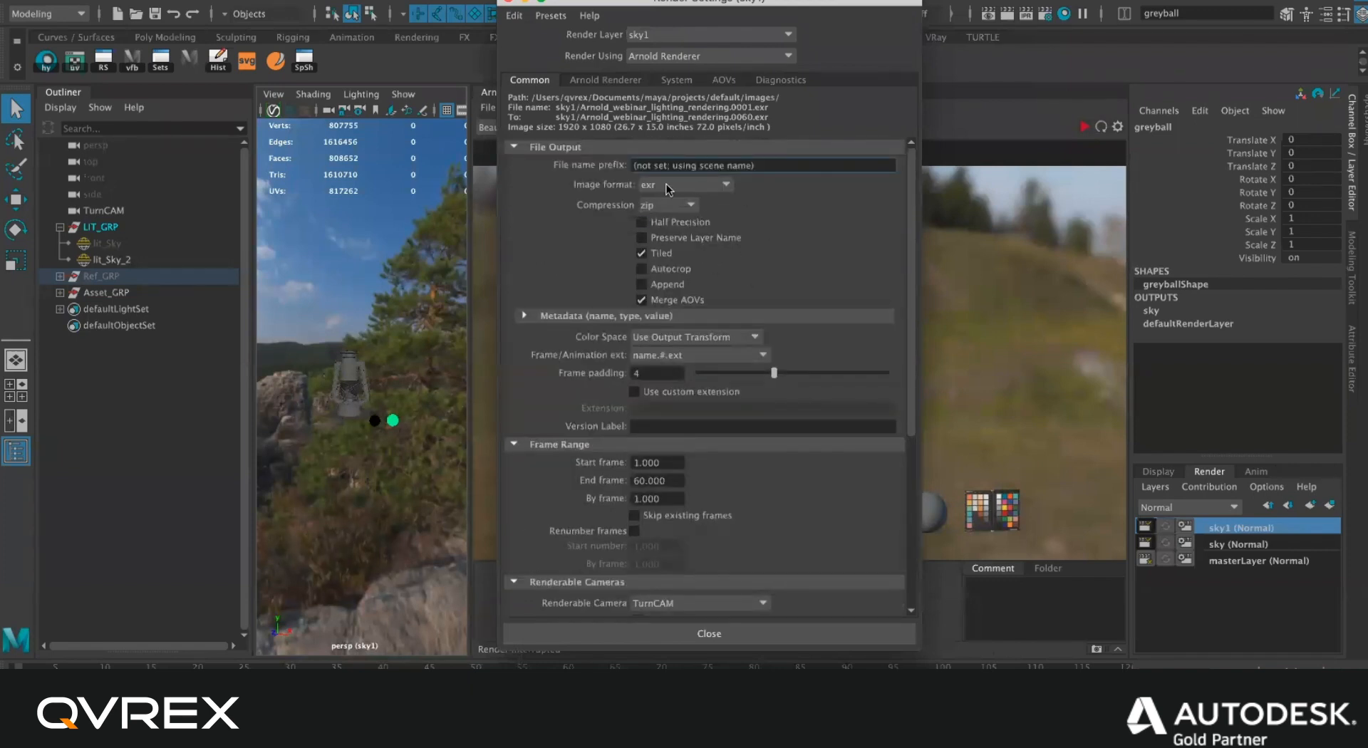
scroll(717, 263, down, 2)
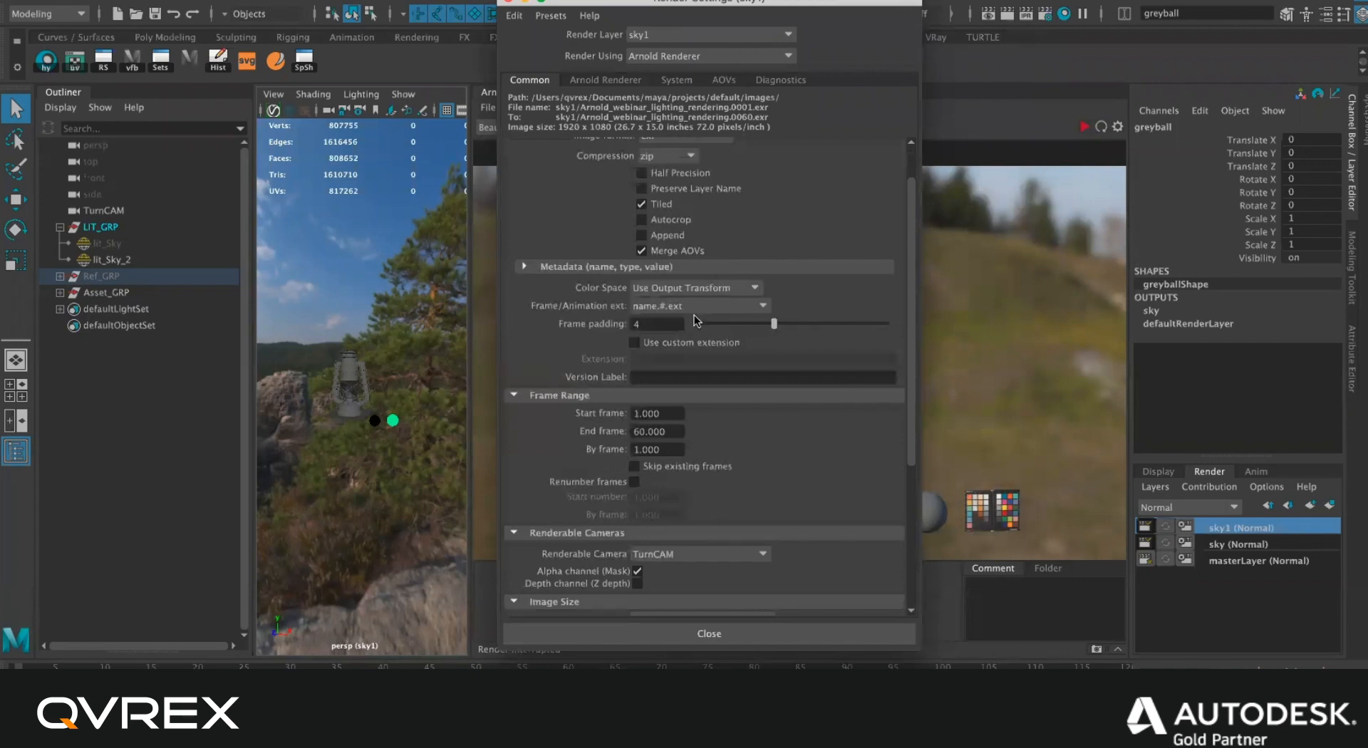
scroll(694, 313, down, 3)
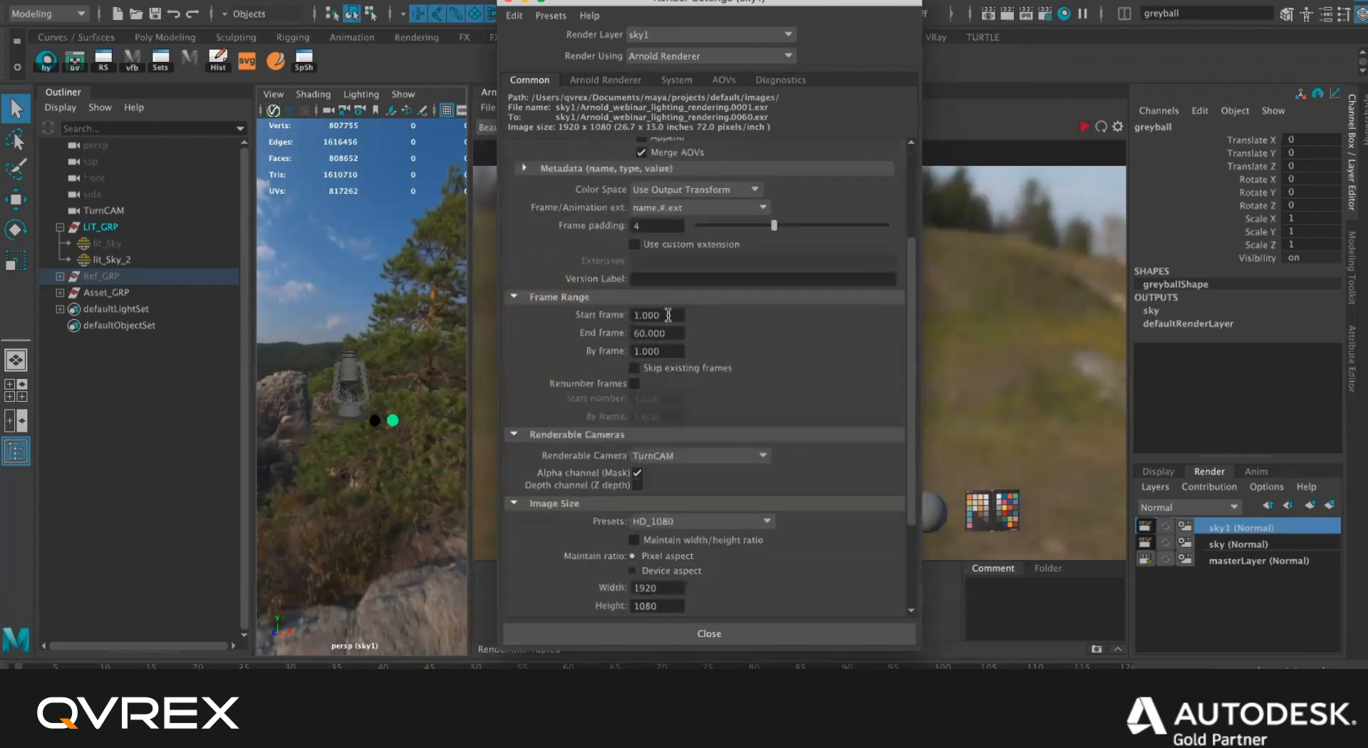
scroll(655, 330, down, 3)
scroll(654, 329, down, 1)
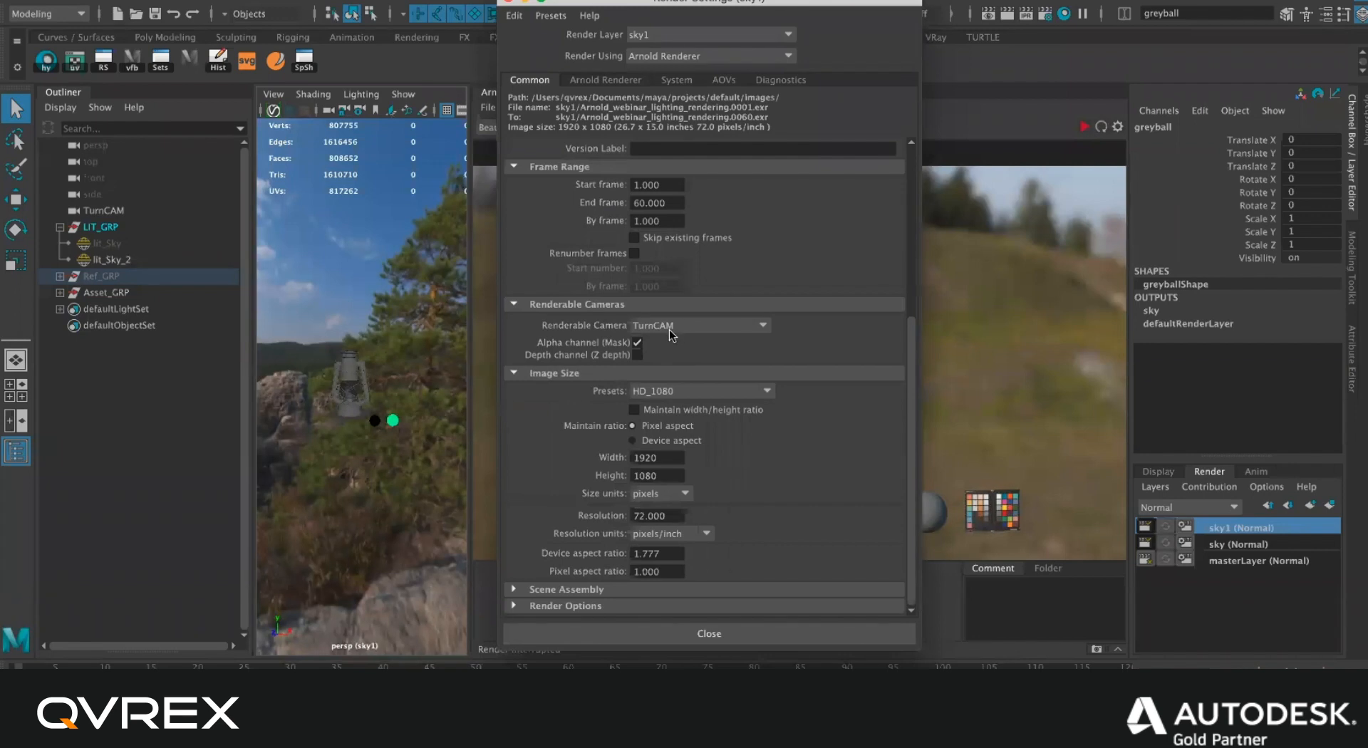
Add the front camera as a second renderable camera and check the available image size presets.
click(688, 328)
click(692, 430)
scroll(695, 360, down, 2)
click(711, 391)
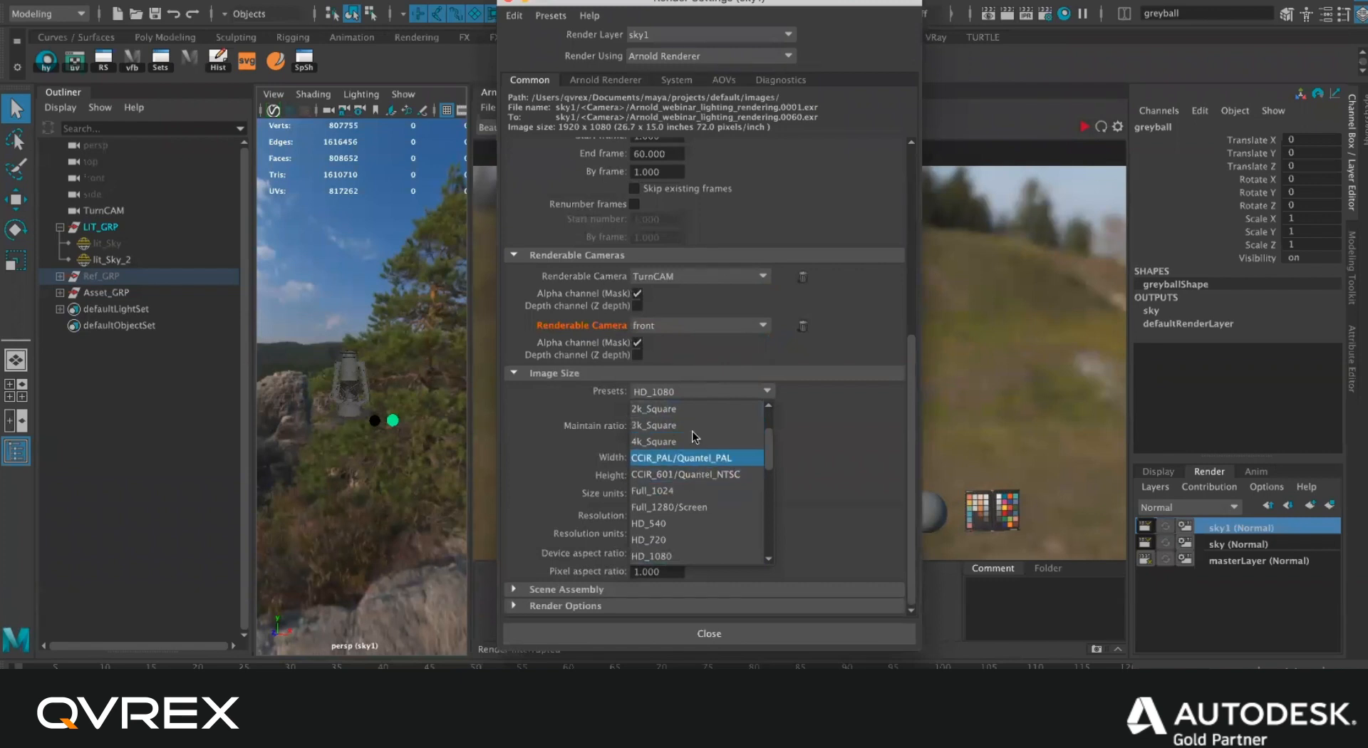
click(805, 393)
Review the Scene Assembly and Render Options sections of the common render settings.
click(666, 589)
scroll(666, 587, down, 2)
click(650, 606)
scroll(651, 605, down, 6)
scroll(649, 563, up, 2)
click(600, 414)
scroll(615, 464, up, 5)
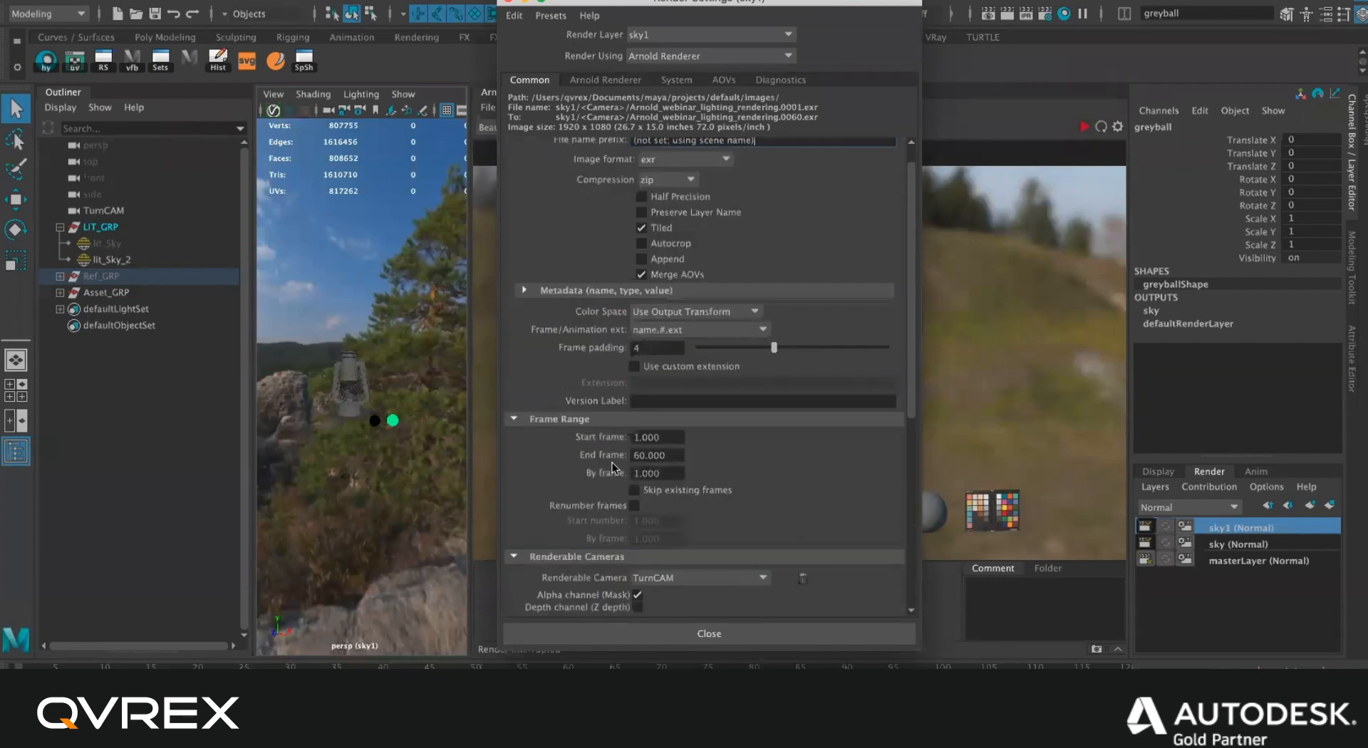
Review the Arnold sampling settings with Adaptive Sampling expanded, and check the commands for render settings presets.
click(595, 80)
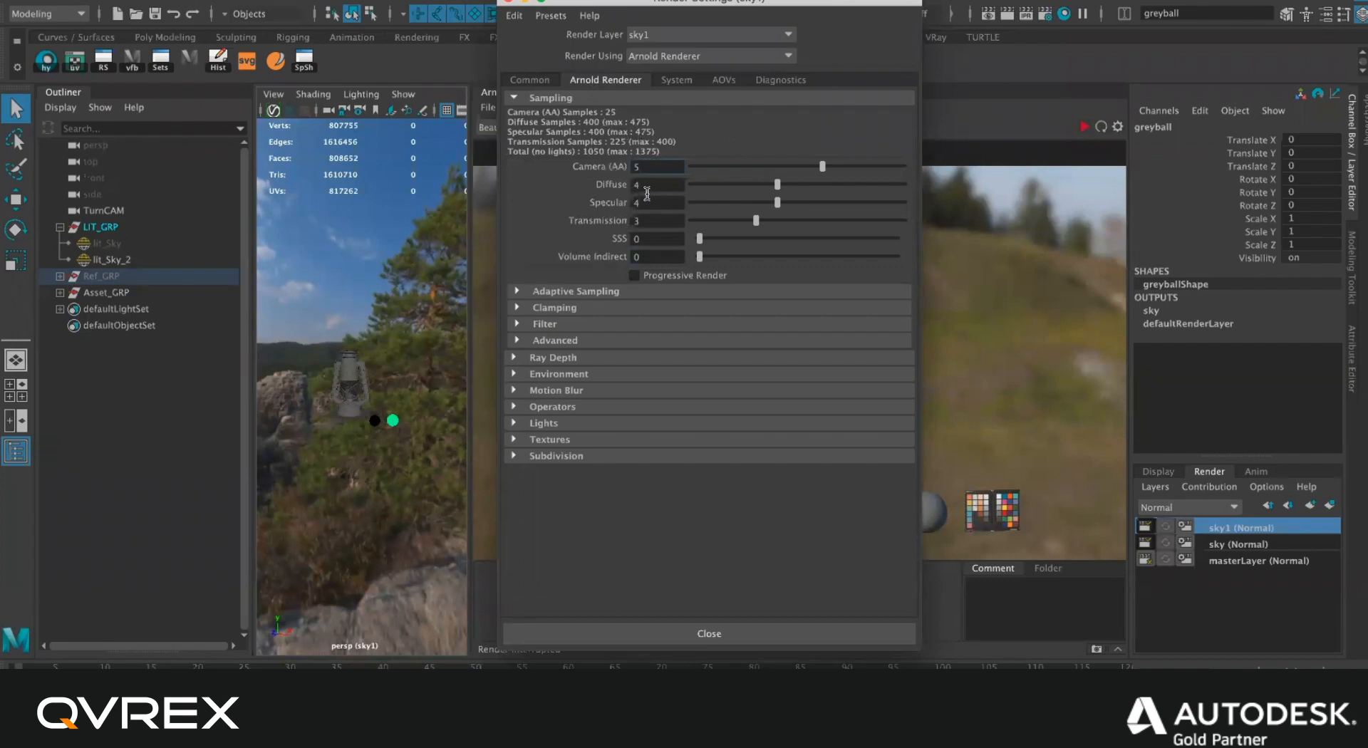
click(596, 291)
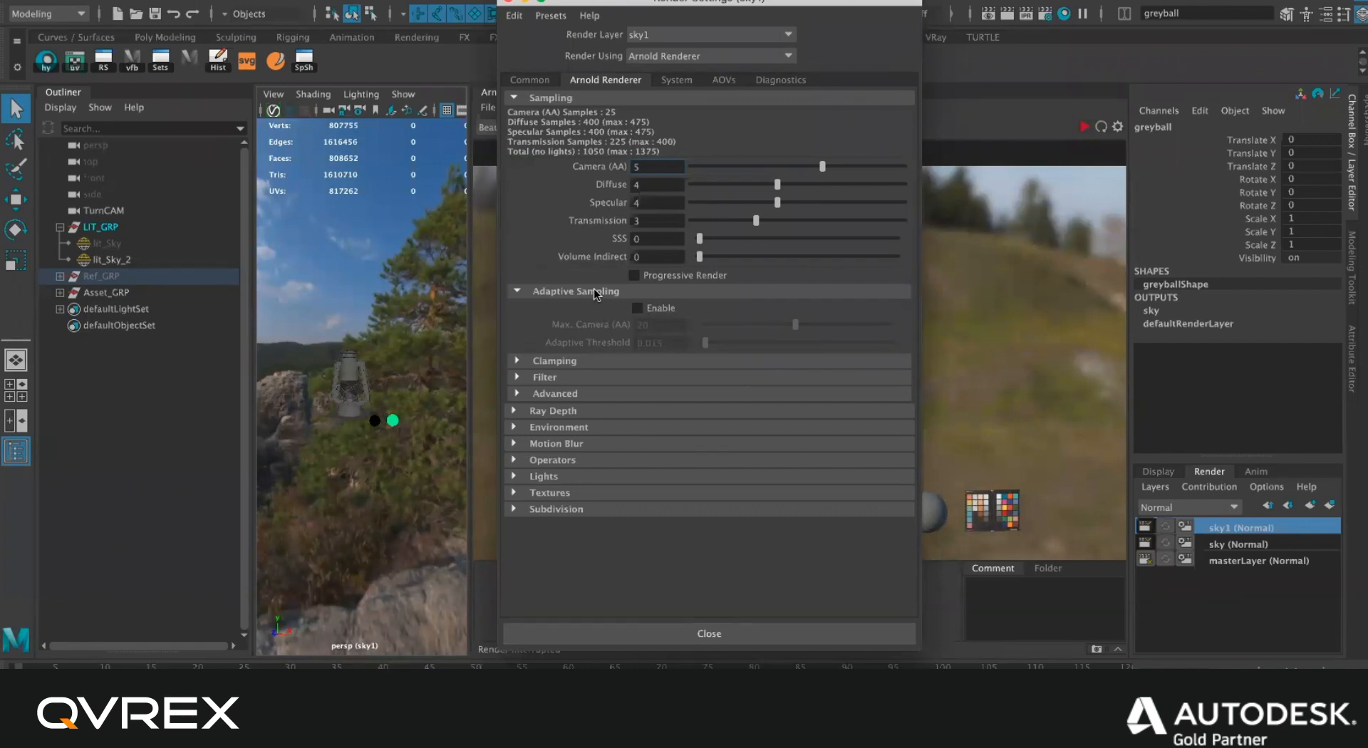
key(Return)
drag(660, 166, 627, 168)
drag(651, 167, 614, 168)
click(645, 166)
click(551, 16)
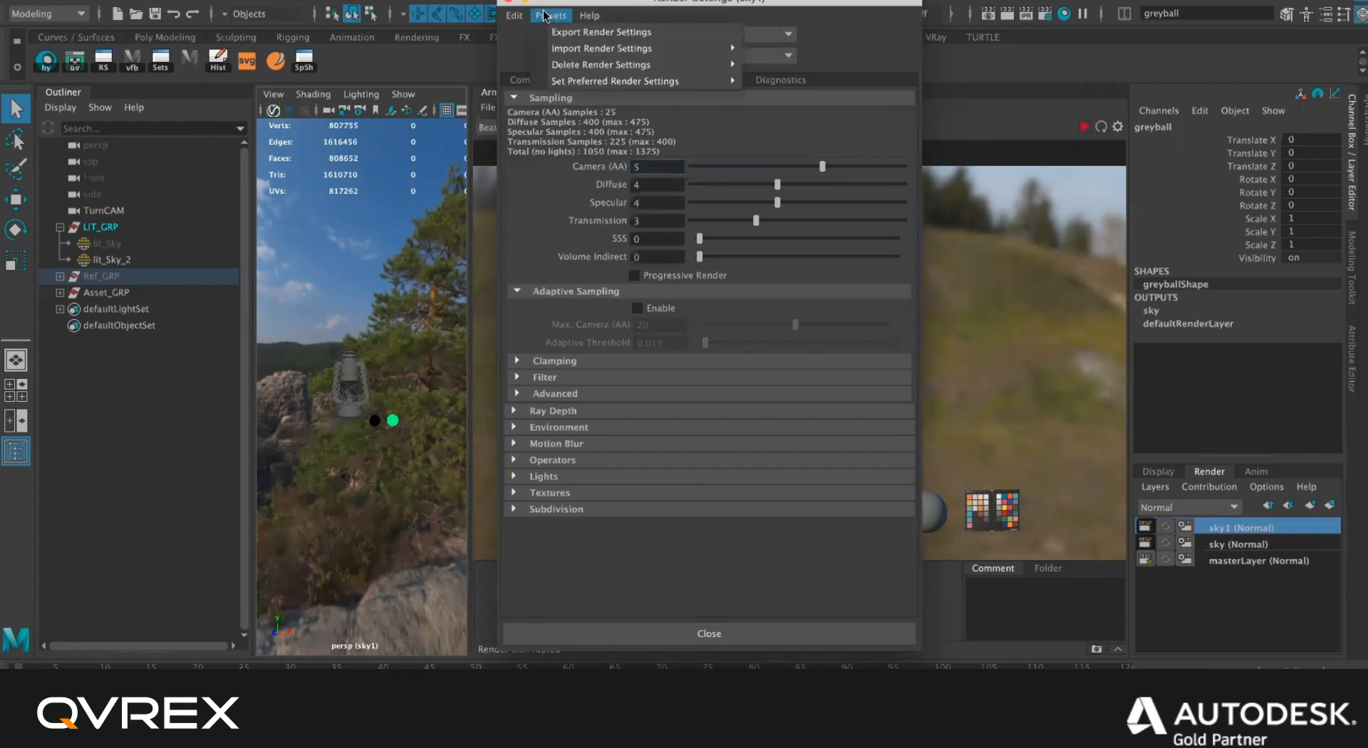
click(529, 50)
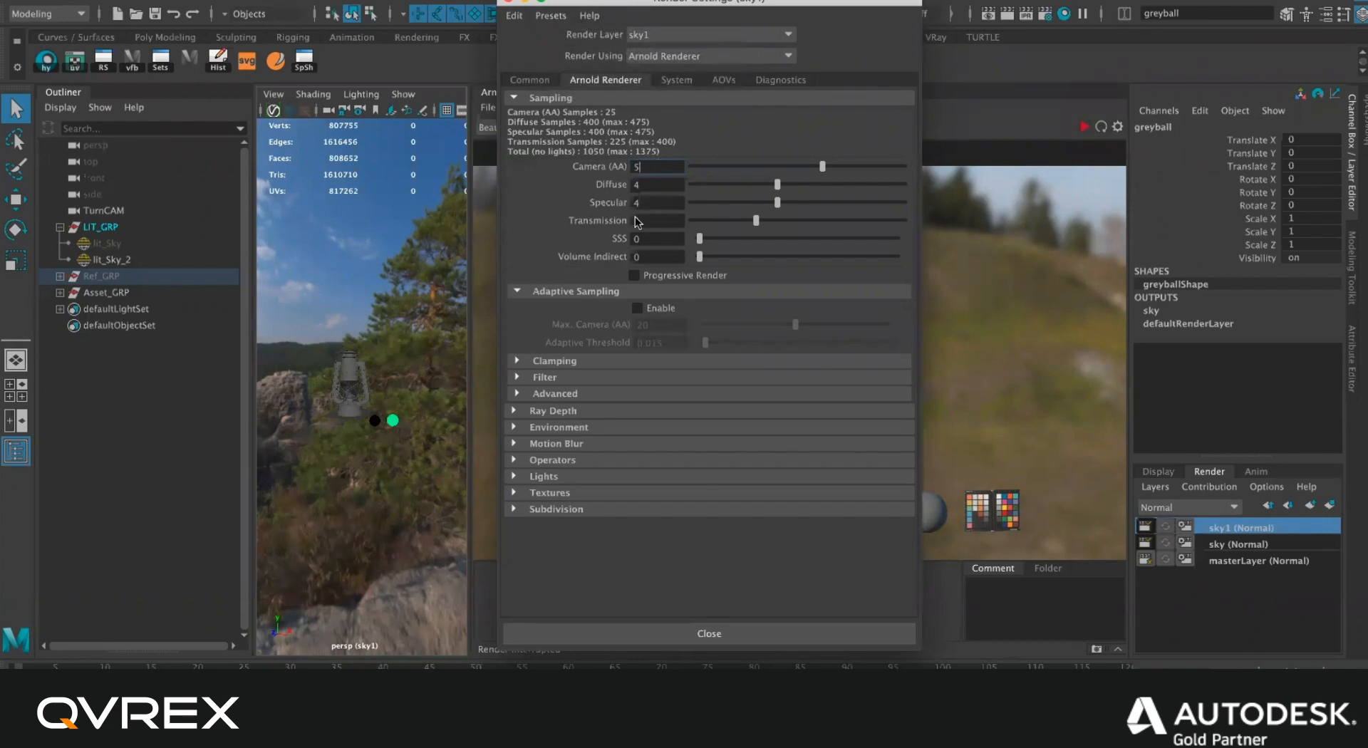
Examine the Camera (AA) and Diffuse sample values in the Arnold sampling settings.
drag(659, 167, 598, 175)
click(653, 166)
drag(654, 165, 638, 167)
click(655, 188)
drag(642, 166, 607, 182)
double_click(661, 168)
key(Tab)
Move the render settings window aside and review the available and active AOVs for sky1.
drag(705, 3, 946, 40)
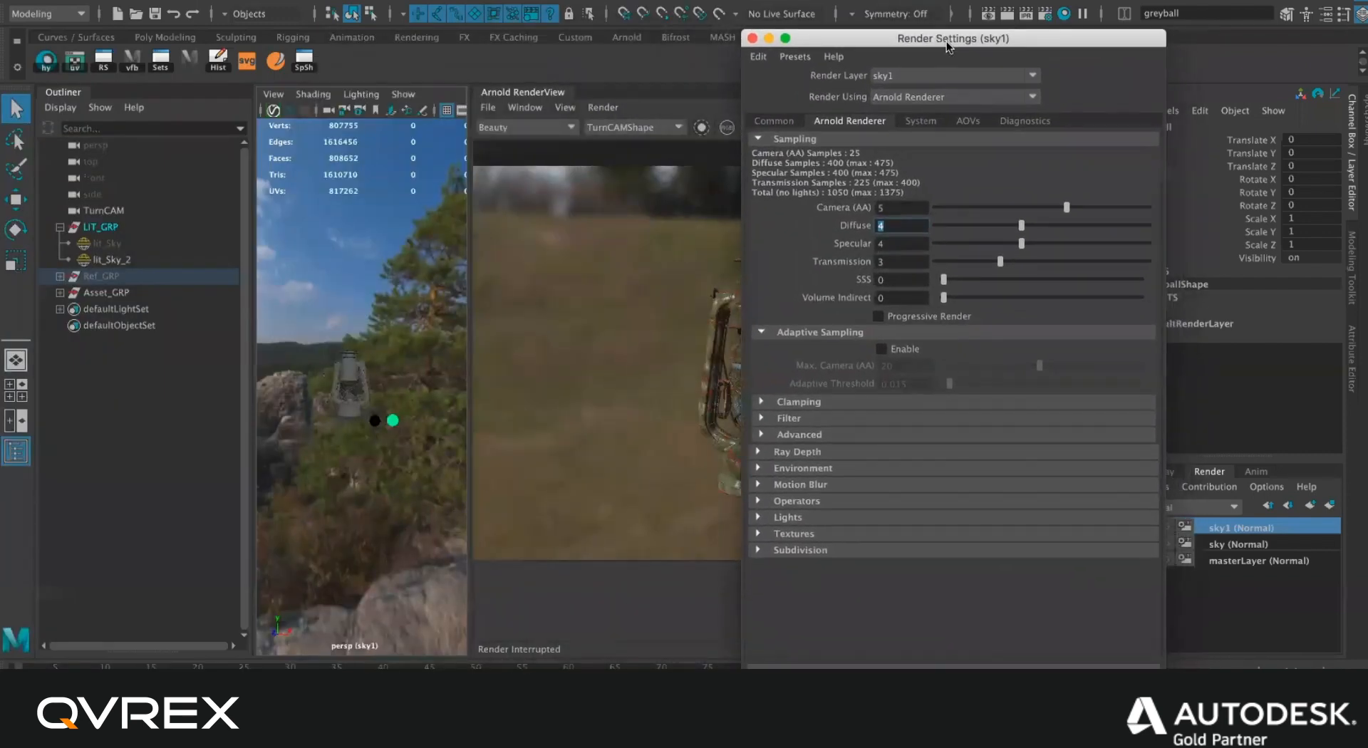
click(969, 122)
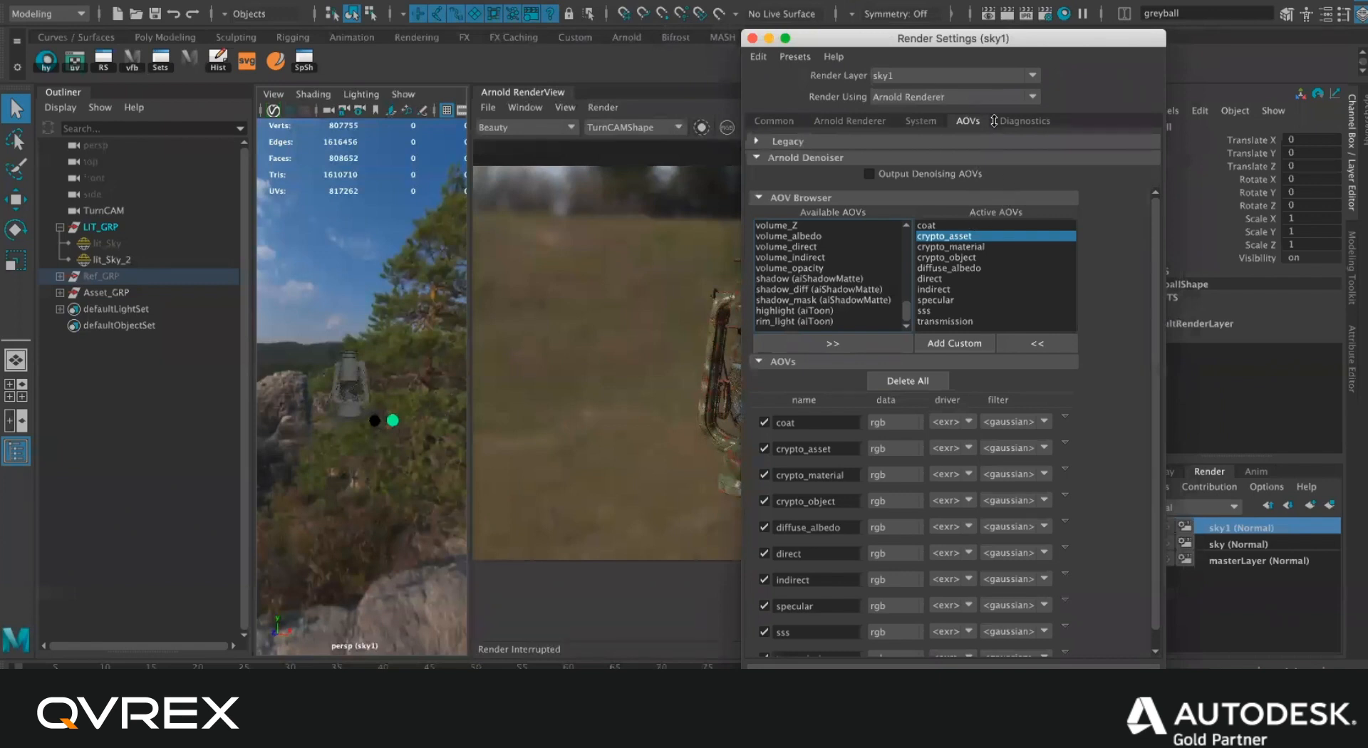
drag(992, 41, 1026, 0)
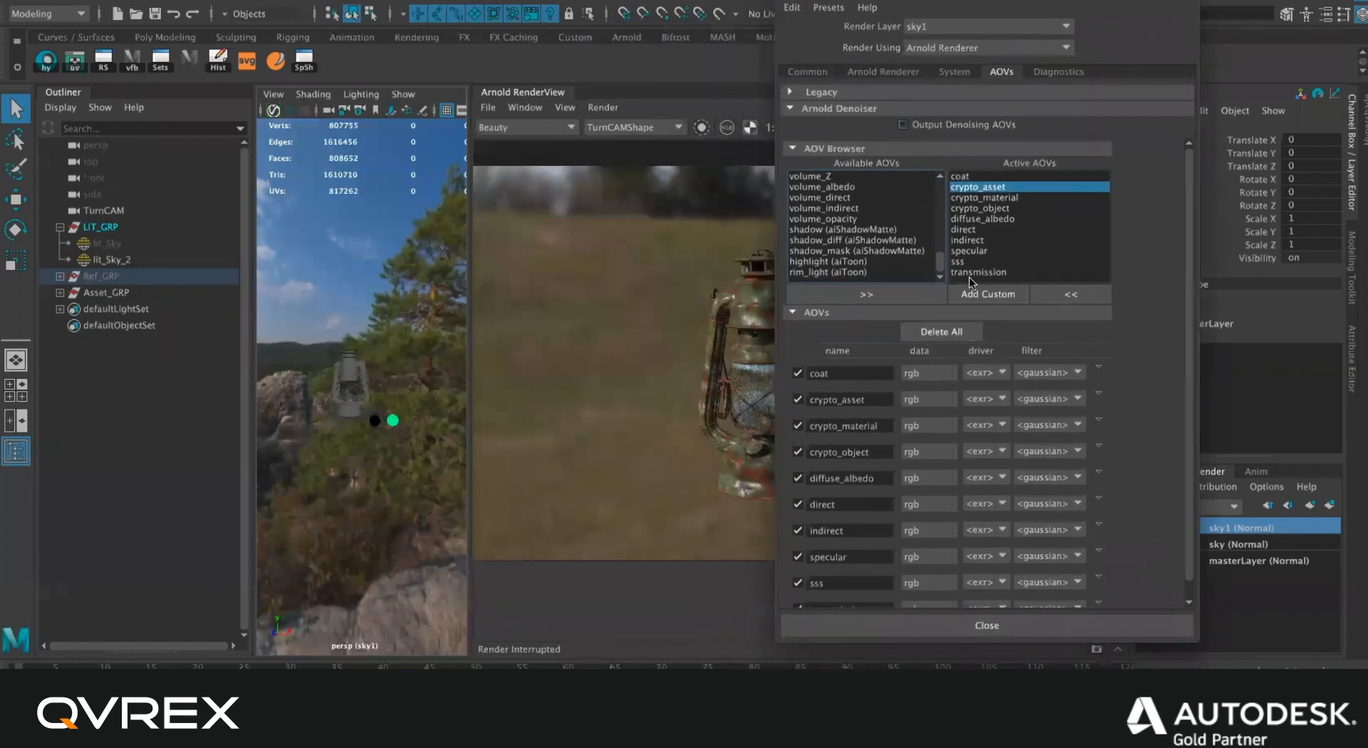
scroll(890, 372, down, 1)
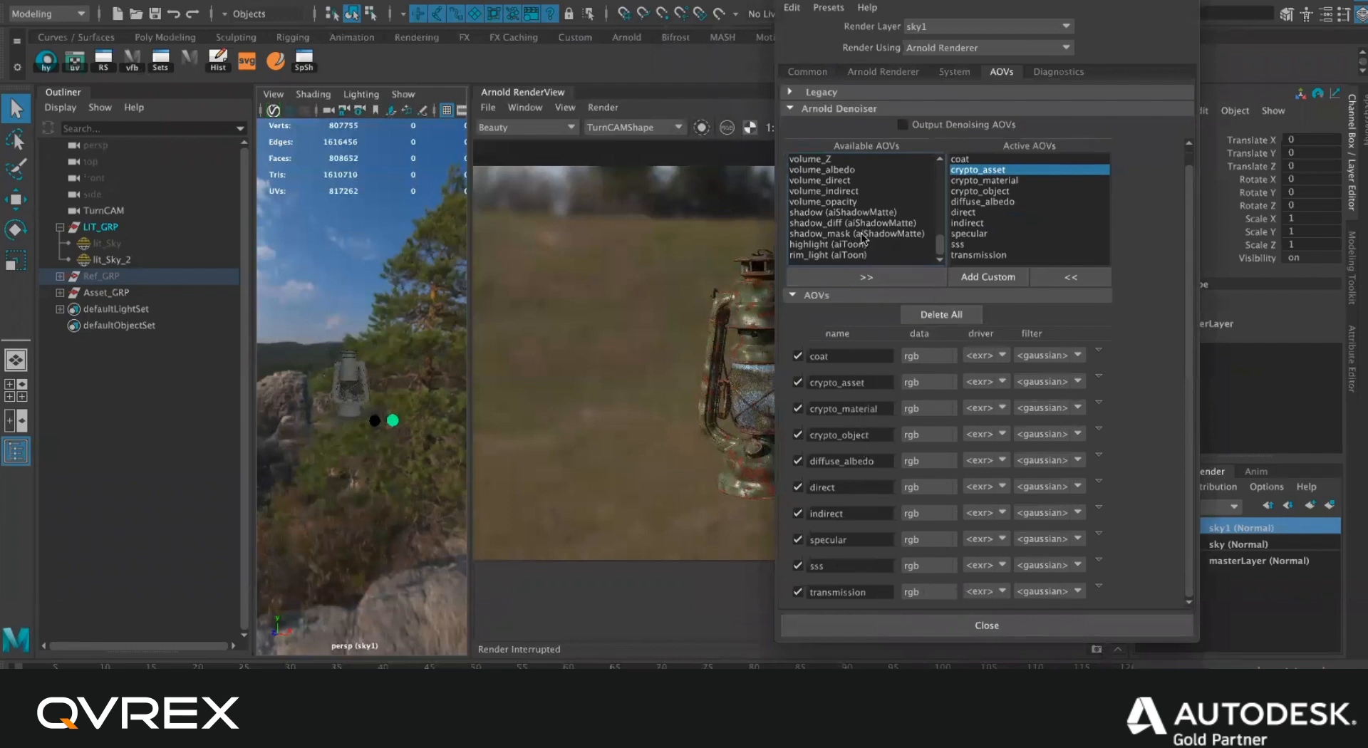
scroll(864, 239, up, 6)
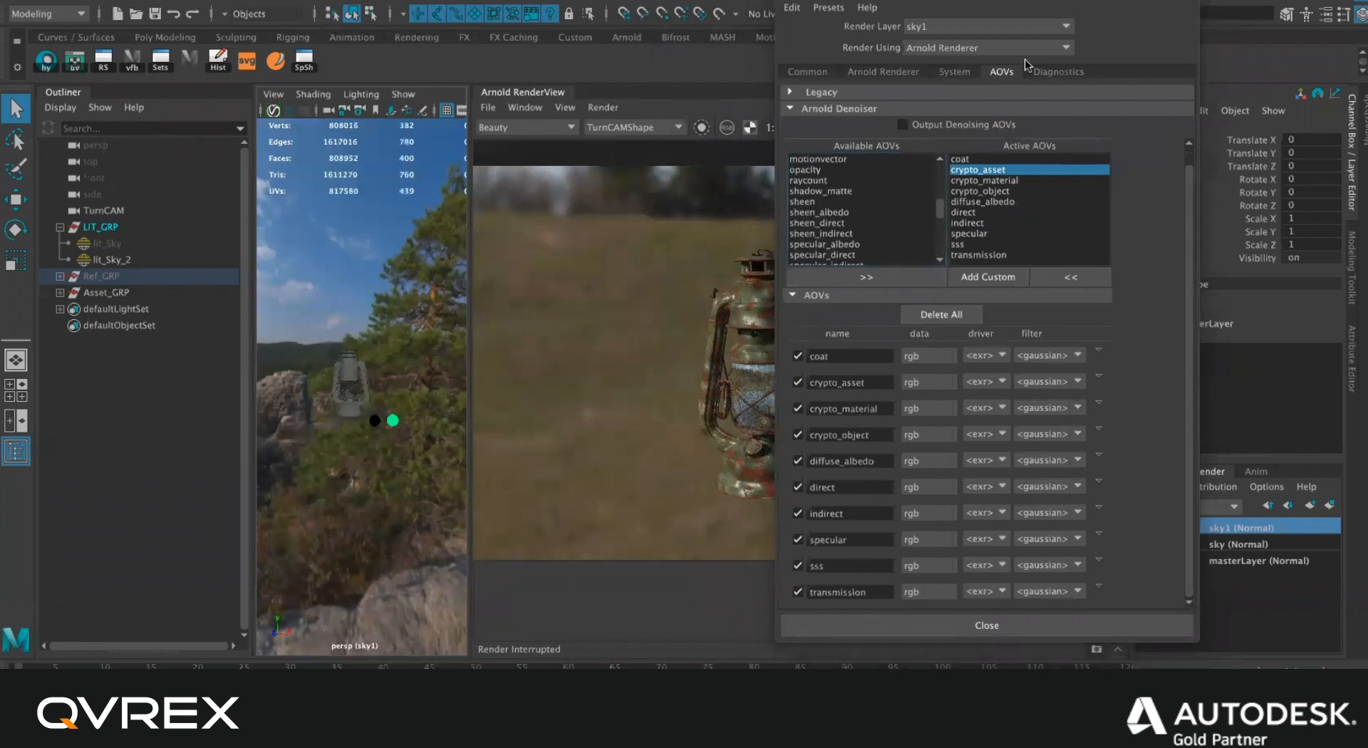
Run a brief Arnold render with the render settings moved aside, and display the crypto_material AOV.
drag(988, 1, 990, 174)
click(1083, 128)
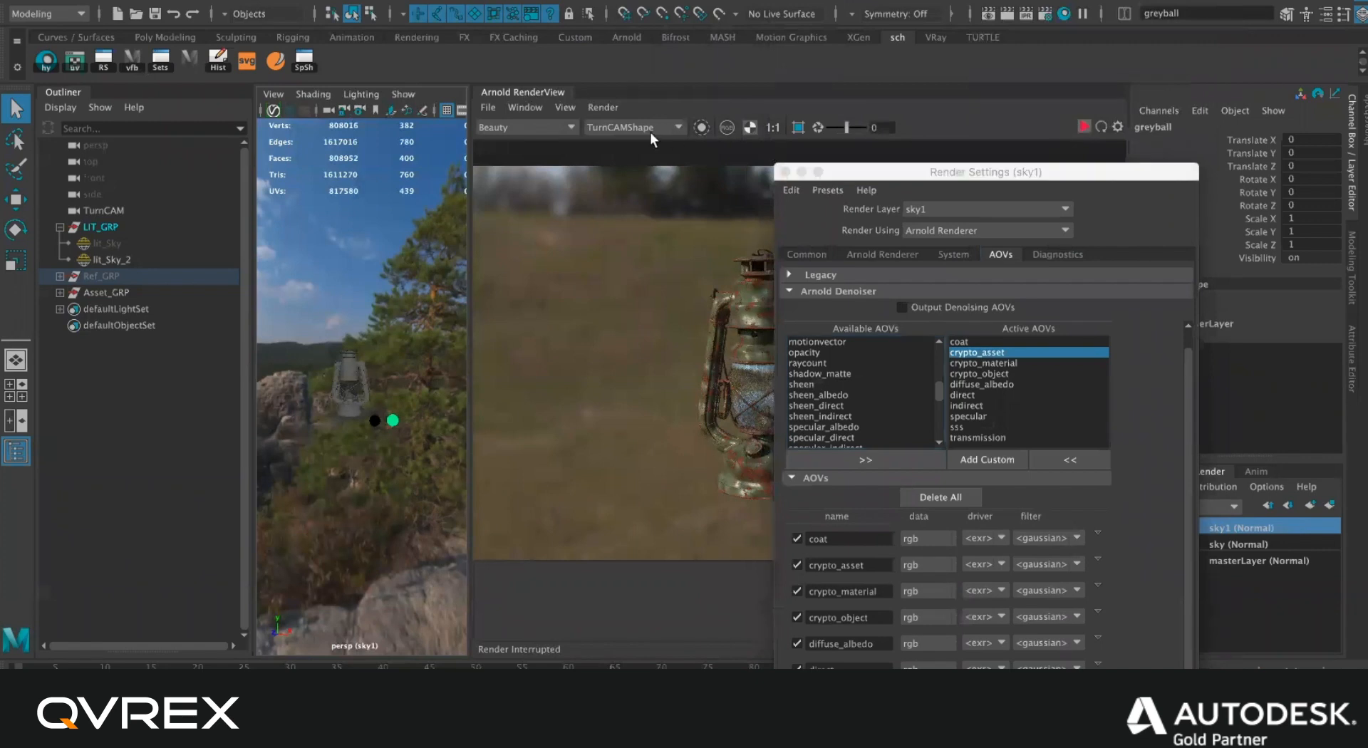
click(553, 131)
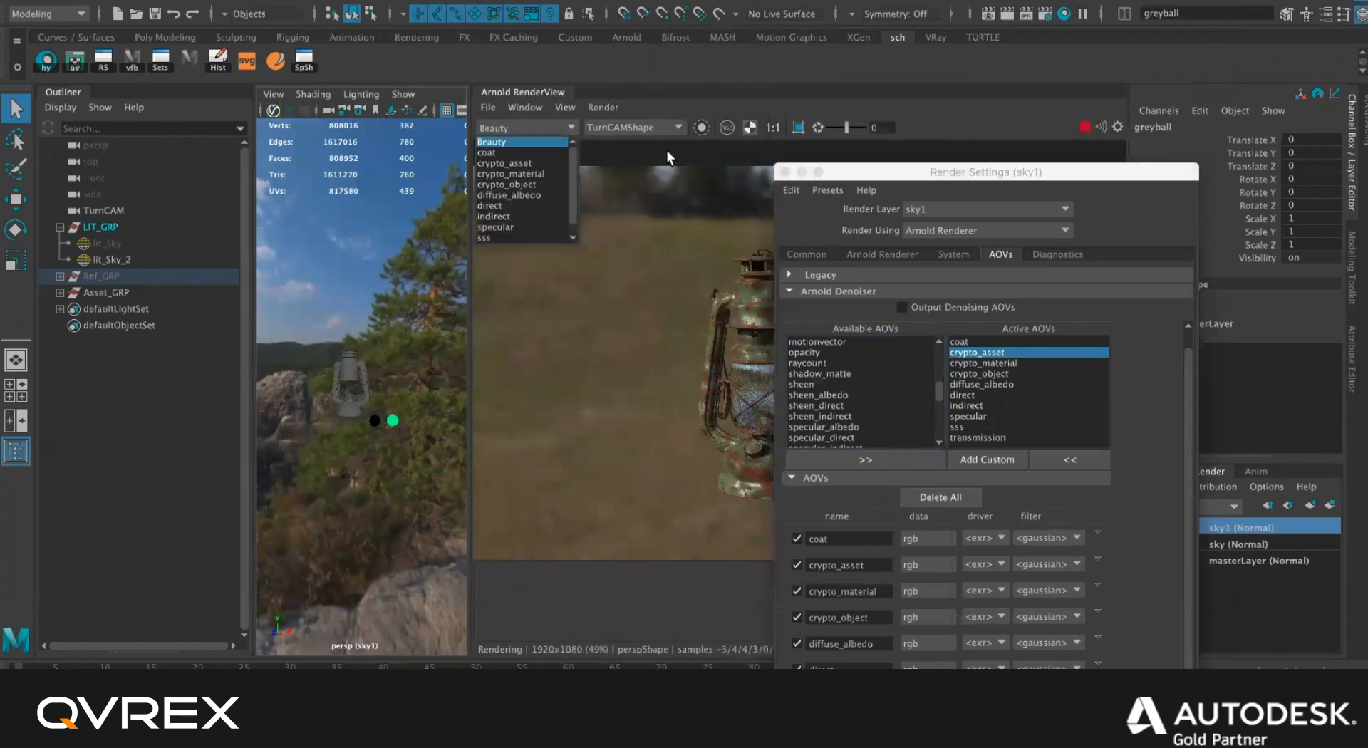
click(538, 174)
drag(1083, 176, 398, 365)
click(1084, 128)
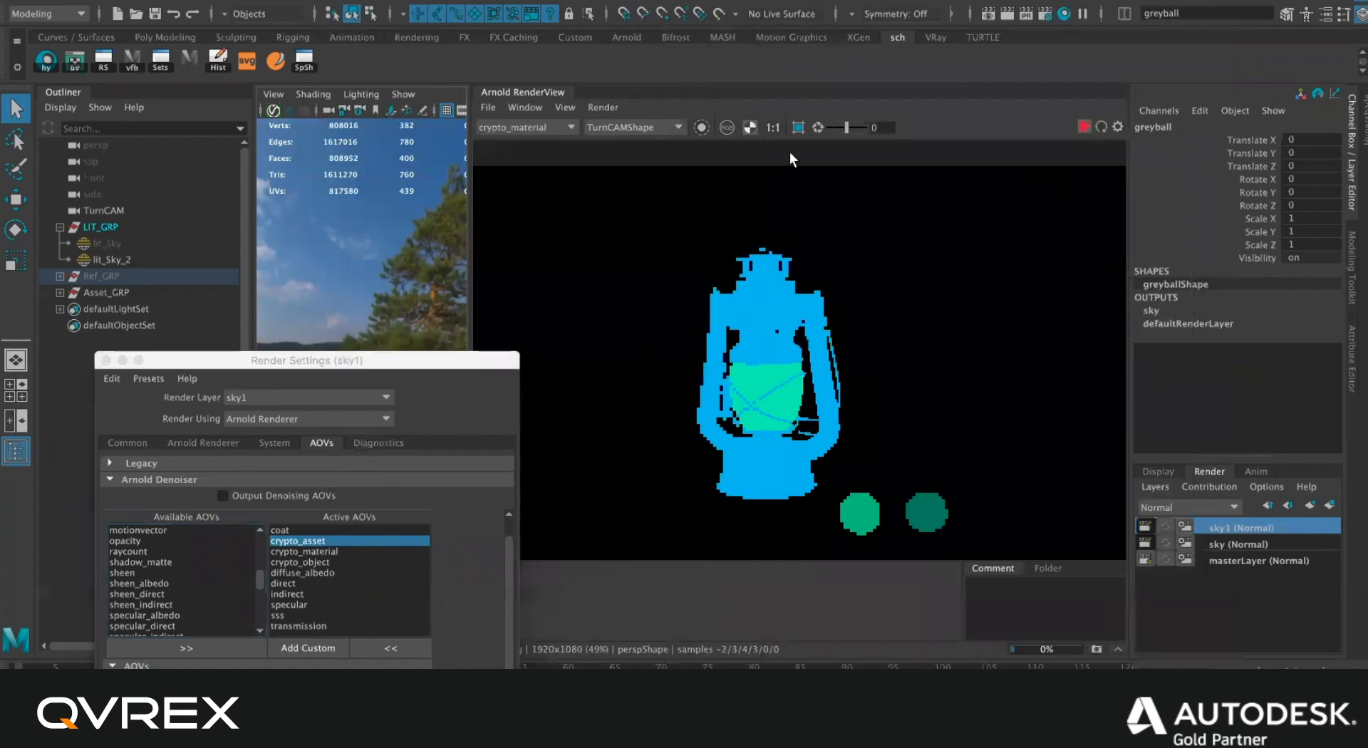
Display the crypto_object, direct and indirect AOVs one after another in the render view.
click(542, 128)
click(527, 183)
click(527, 130)
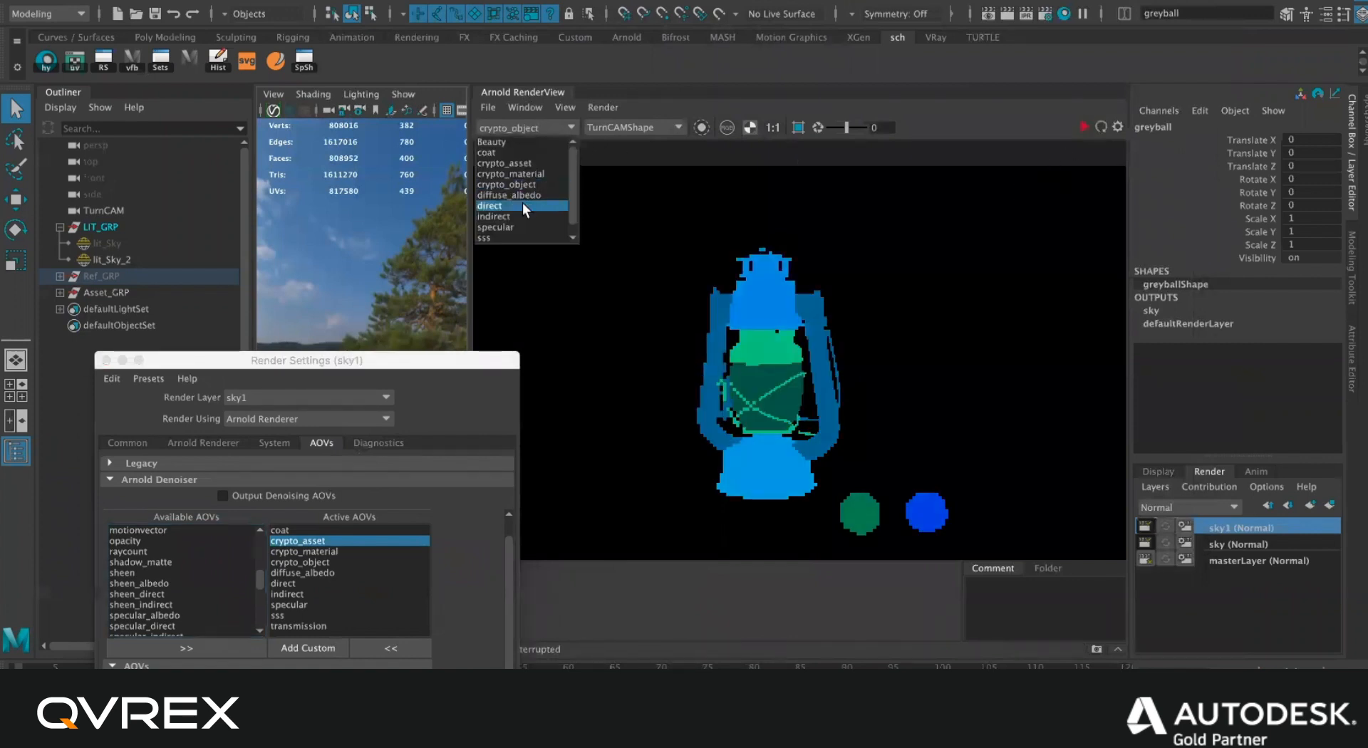
click(524, 206)
click(529, 130)
click(526, 215)
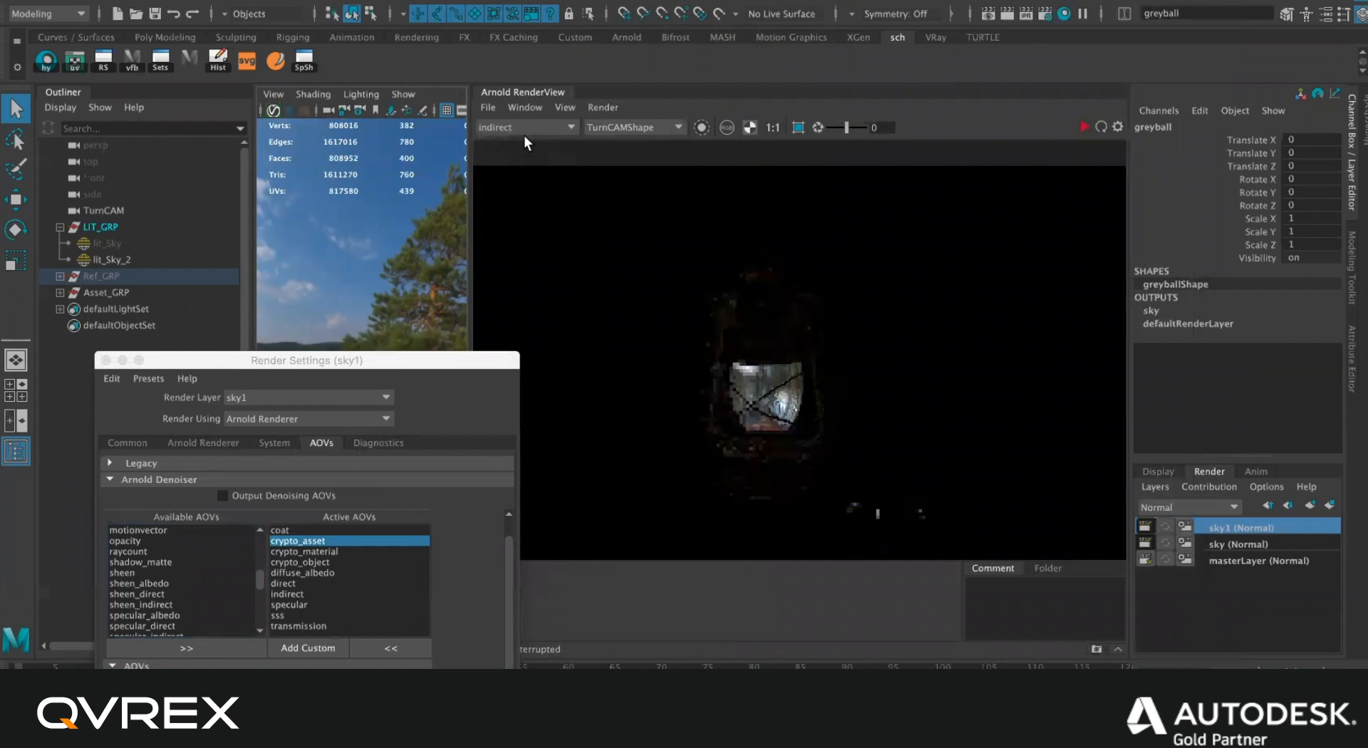
Display the diffuse_albedo and specular AOVs in the render view, and reopen the Arnold sampling settings beside it.
click(520, 130)
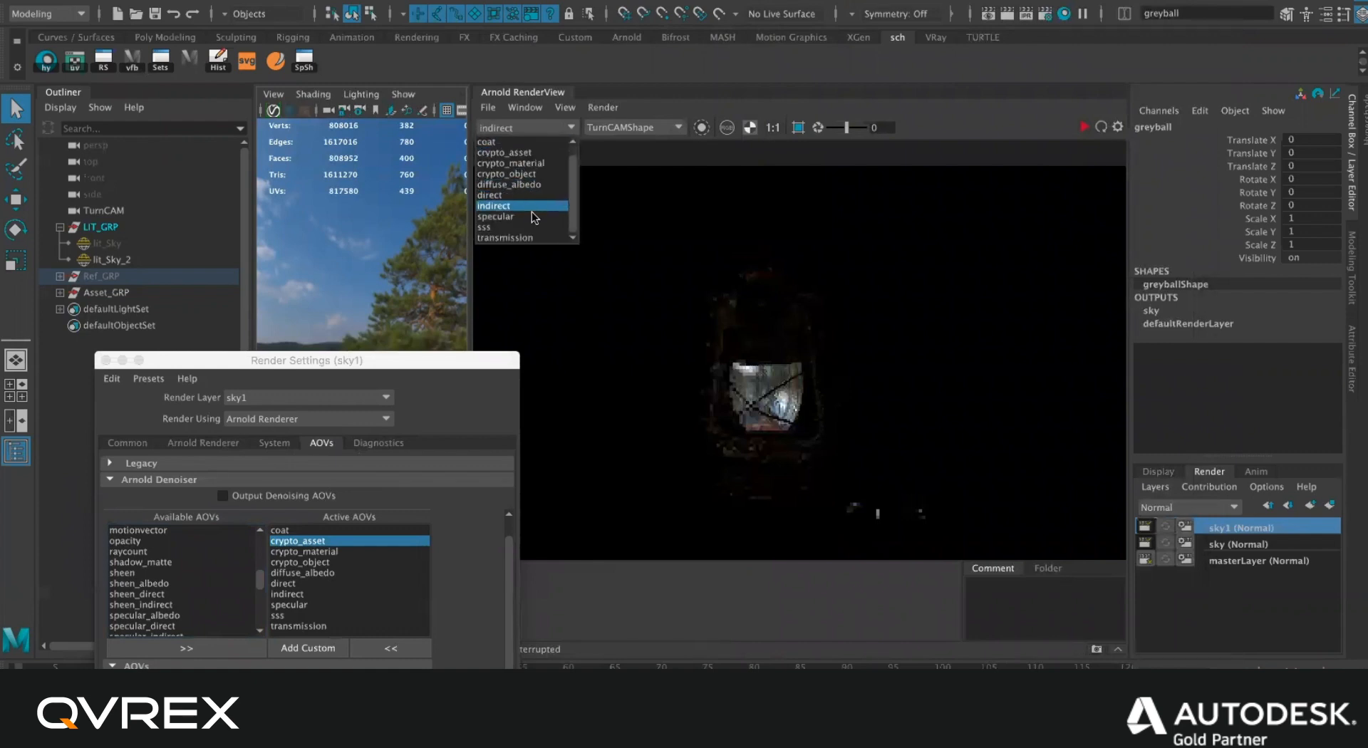
scroll(550, 172, up, 1)
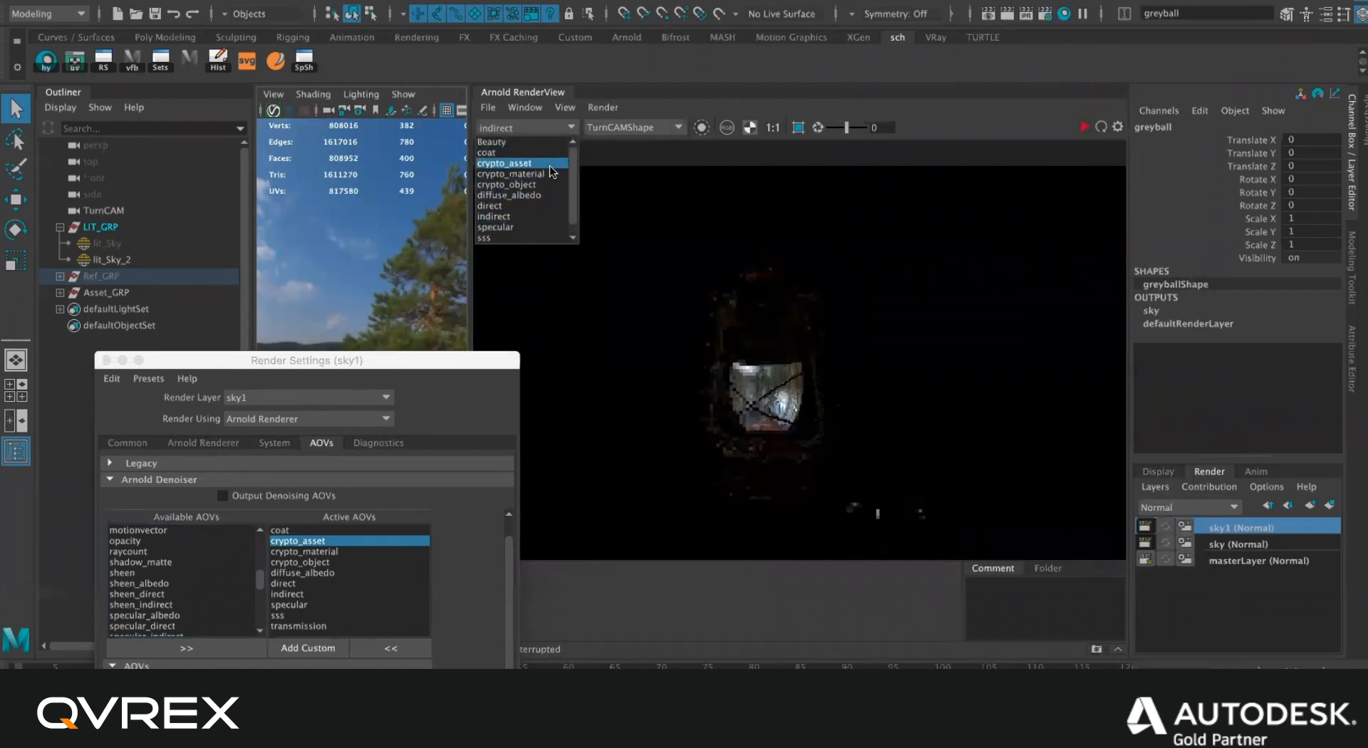
click(549, 194)
drag(370, 360, 529, 104)
click(524, 127)
click(526, 226)
click(336, 183)
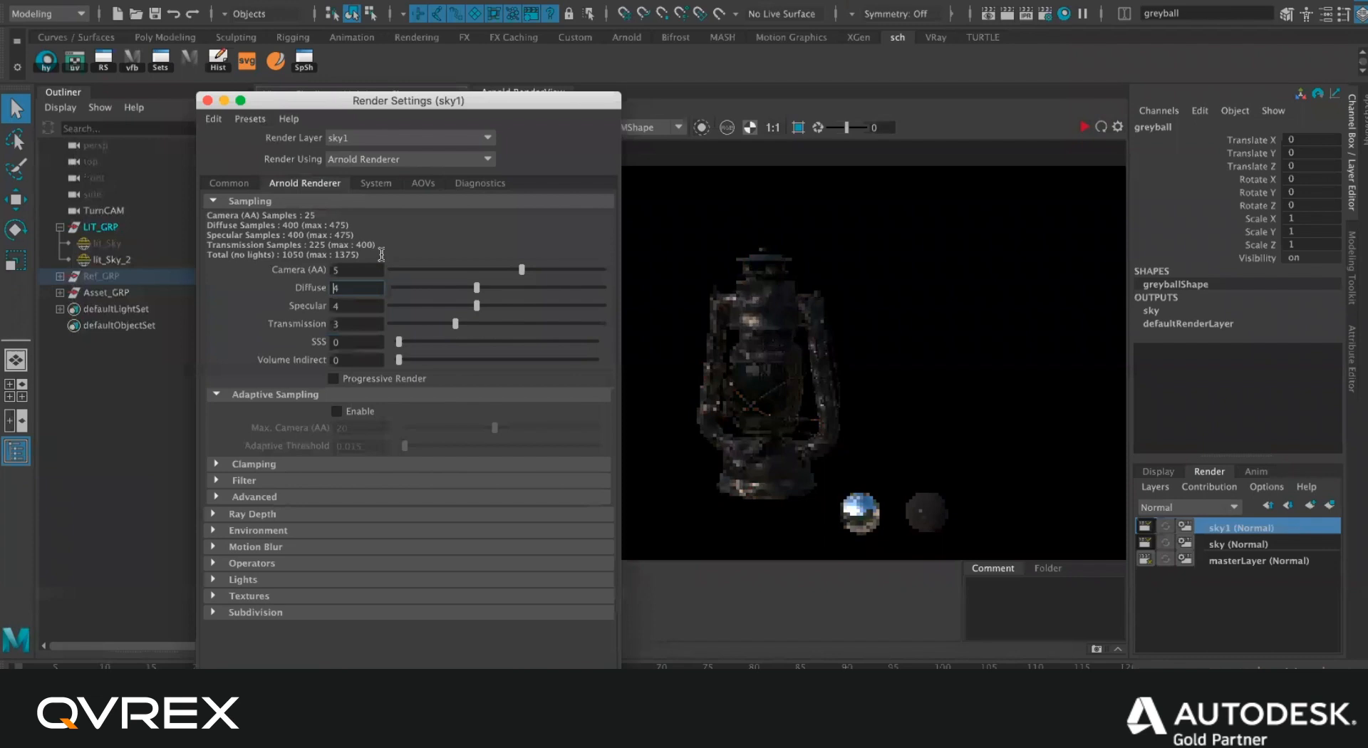
Examine the Camera (AA) and Diffuse sample settings, move the render settings window higher, and collapse the Adaptive Sampling section.
click(352, 271)
click(368, 271)
double_click(360, 274)
click(369, 289)
drag(417, 100, 445, 18)
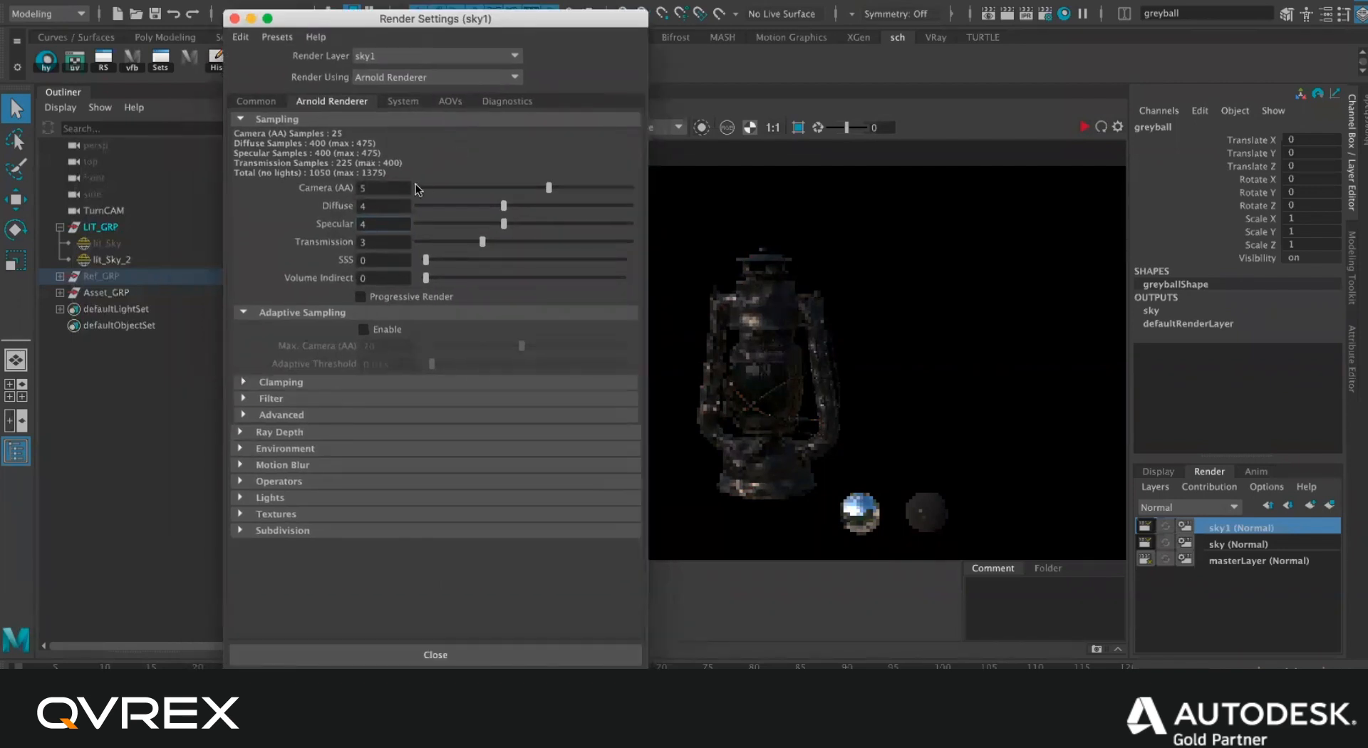
click(434, 312)
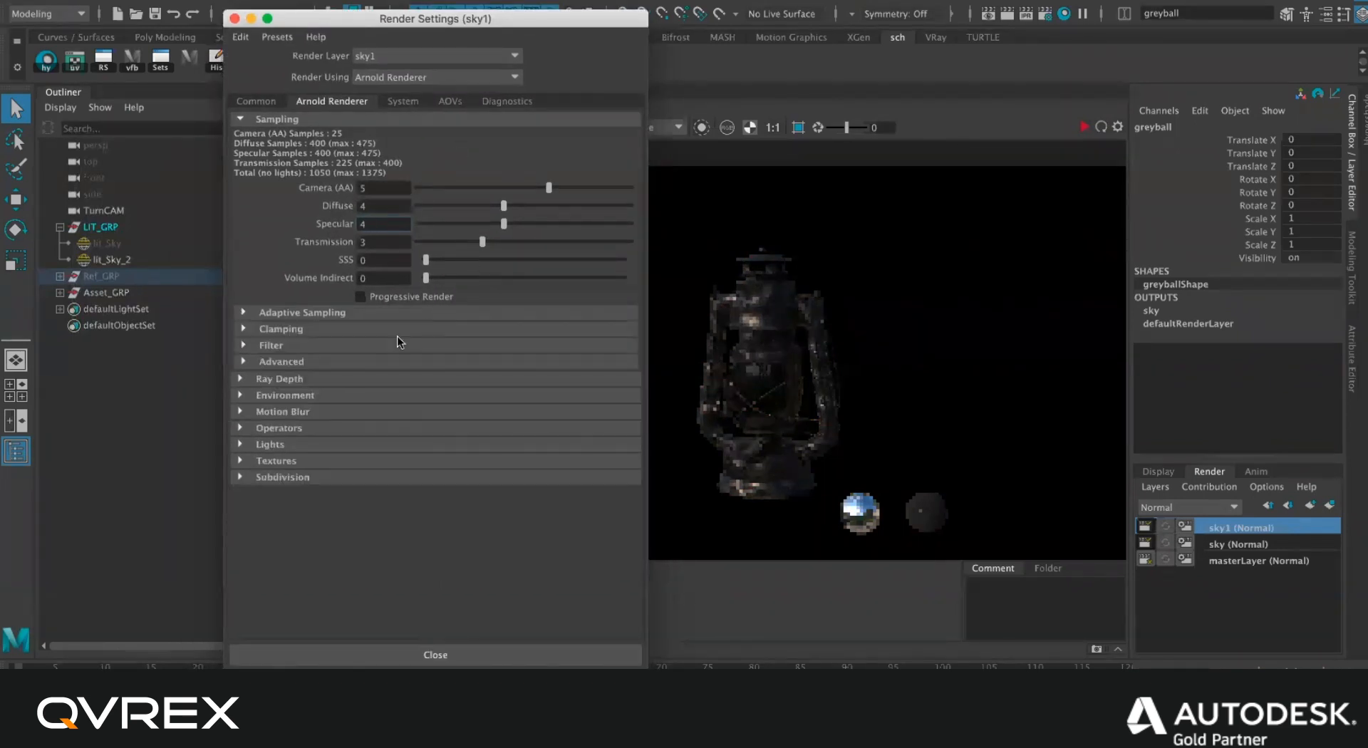
Examine the available Arnold filter types, choose gaussian, and collapse the Filter section.
click(322, 348)
click(381, 369)
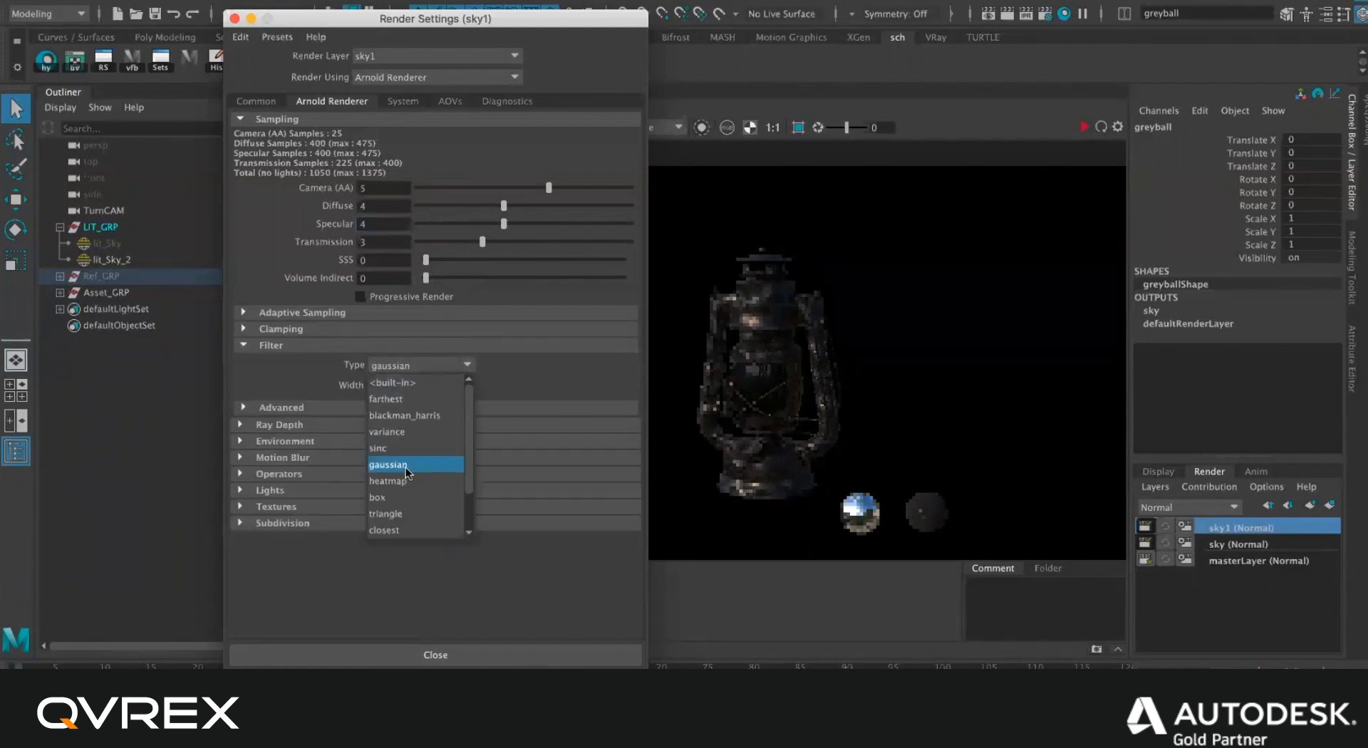
scroll(417, 471, down, 3)
scroll(418, 476, up, 3)
click(414, 465)
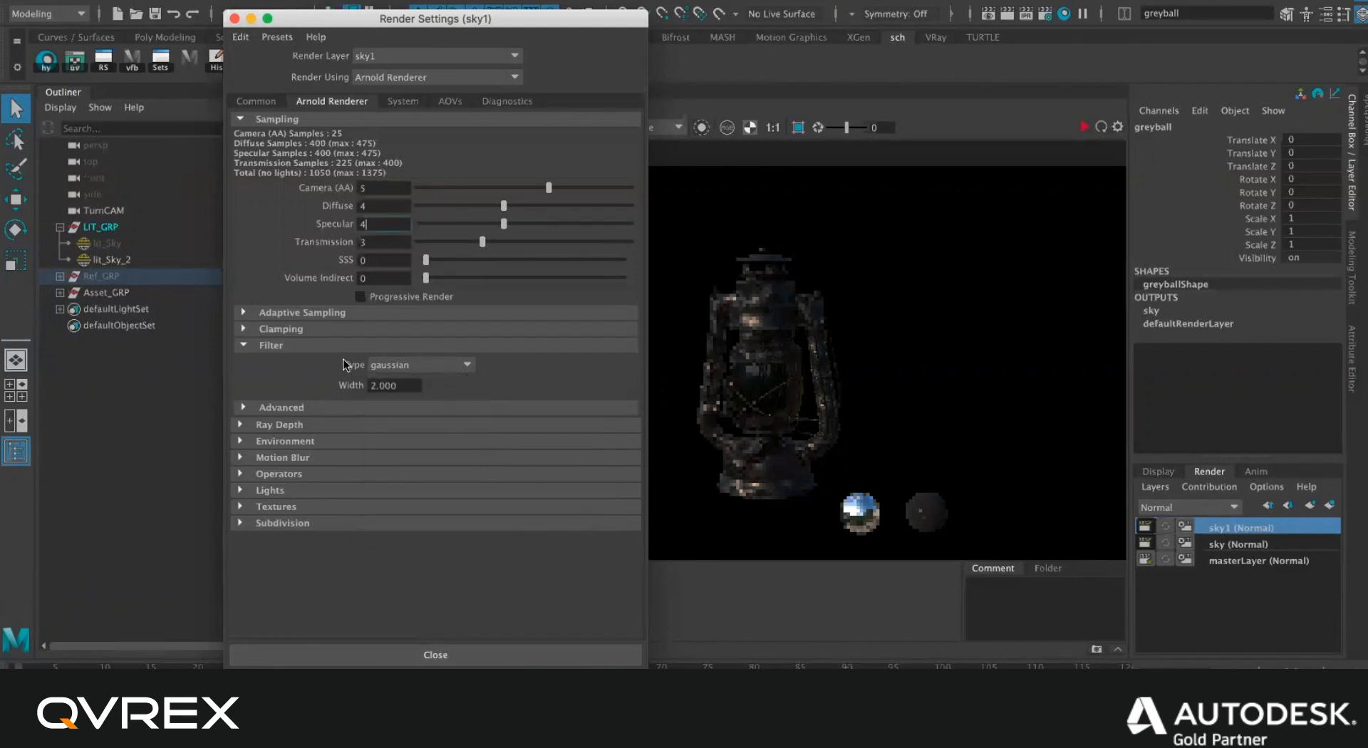
click(313, 348)
Expand the Ray Depth settings and switch to the presentation slide explaining Arnold ray depth.
click(340, 382)
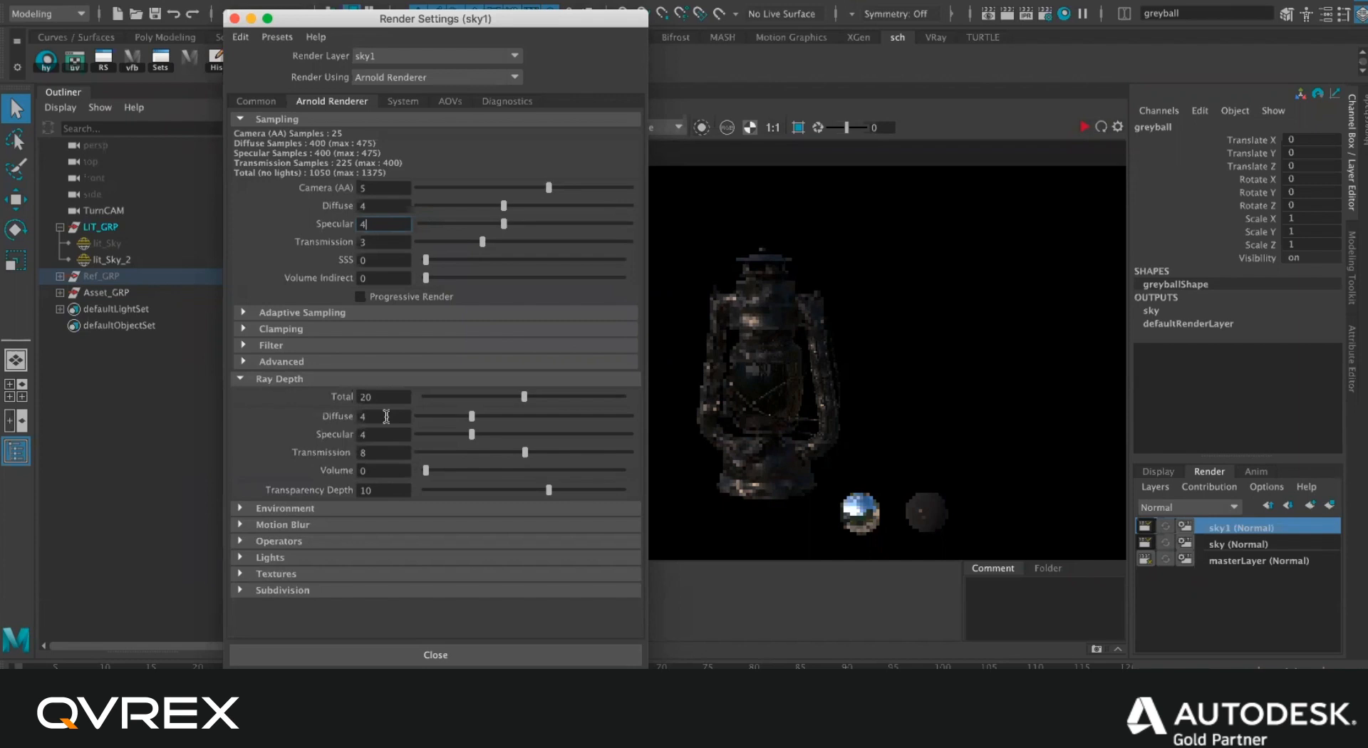
drag(684, 0, 903, 23)
click(321, 716)
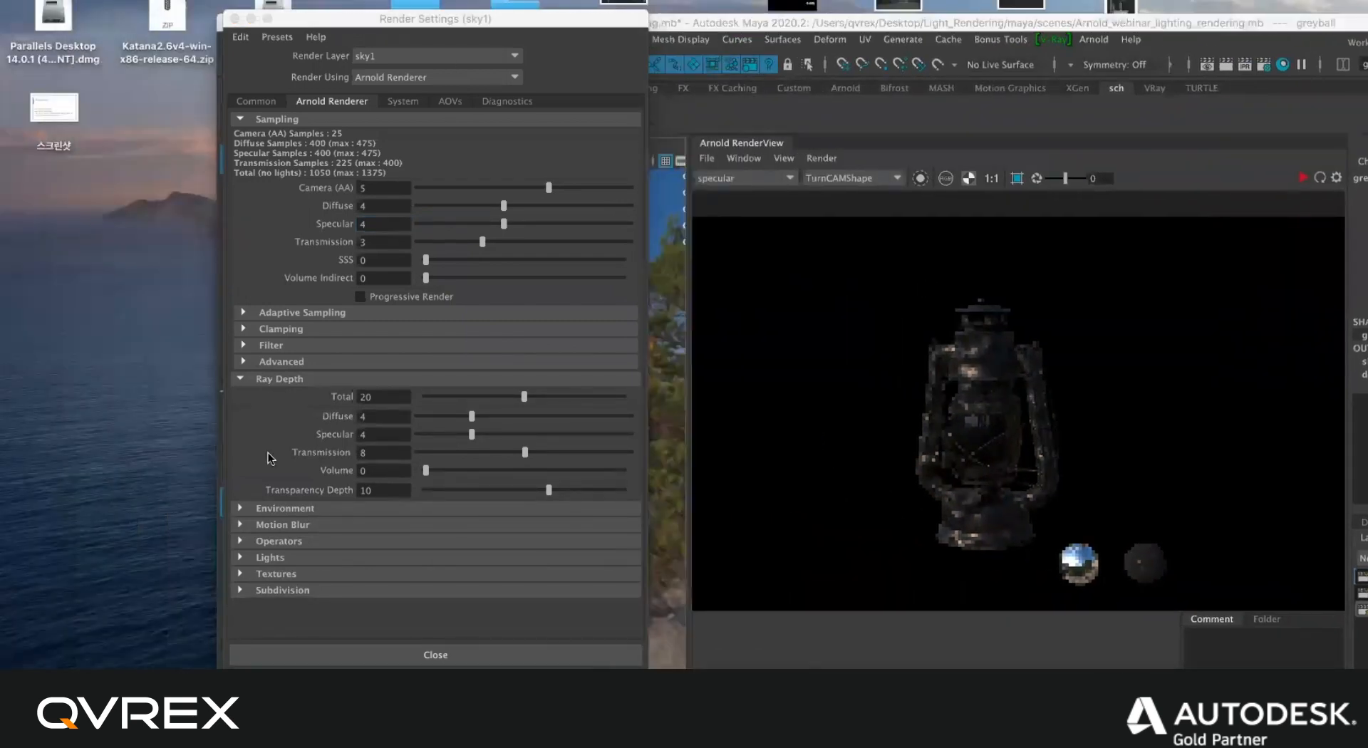
click(91, 412)
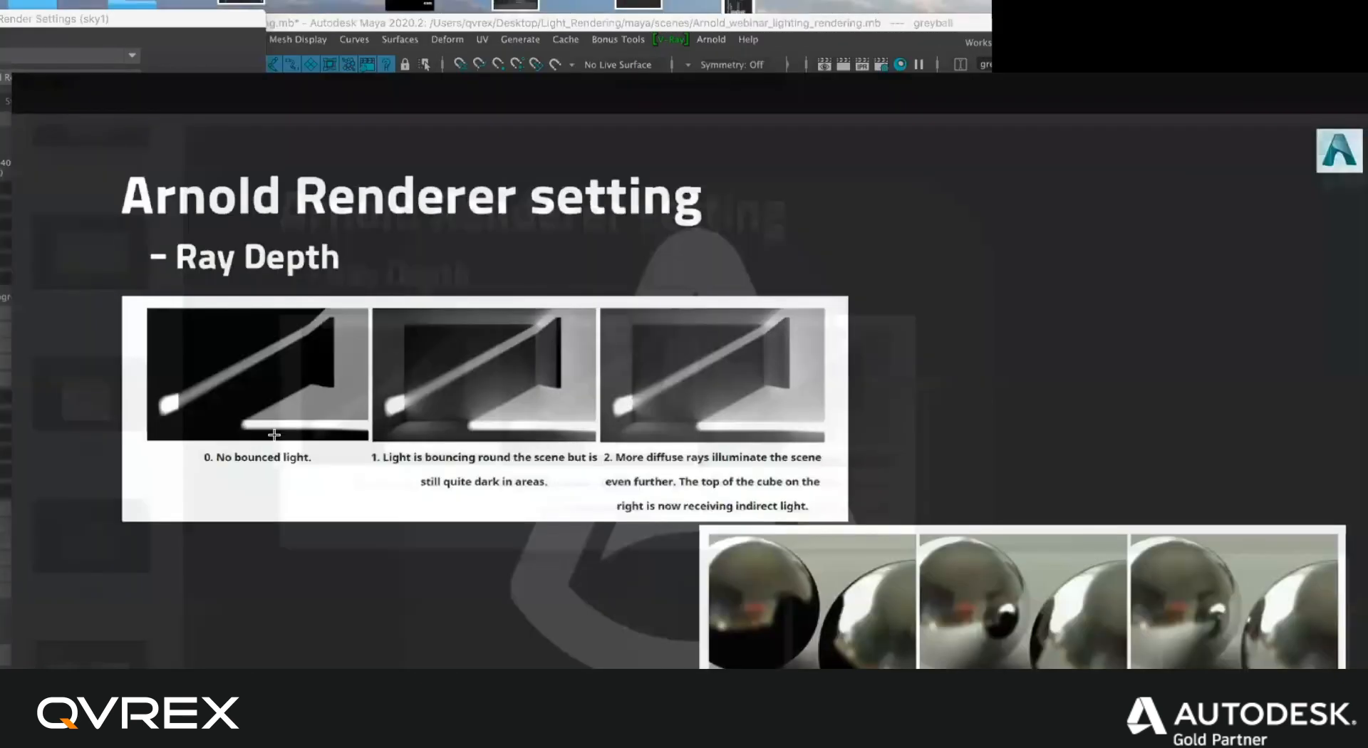
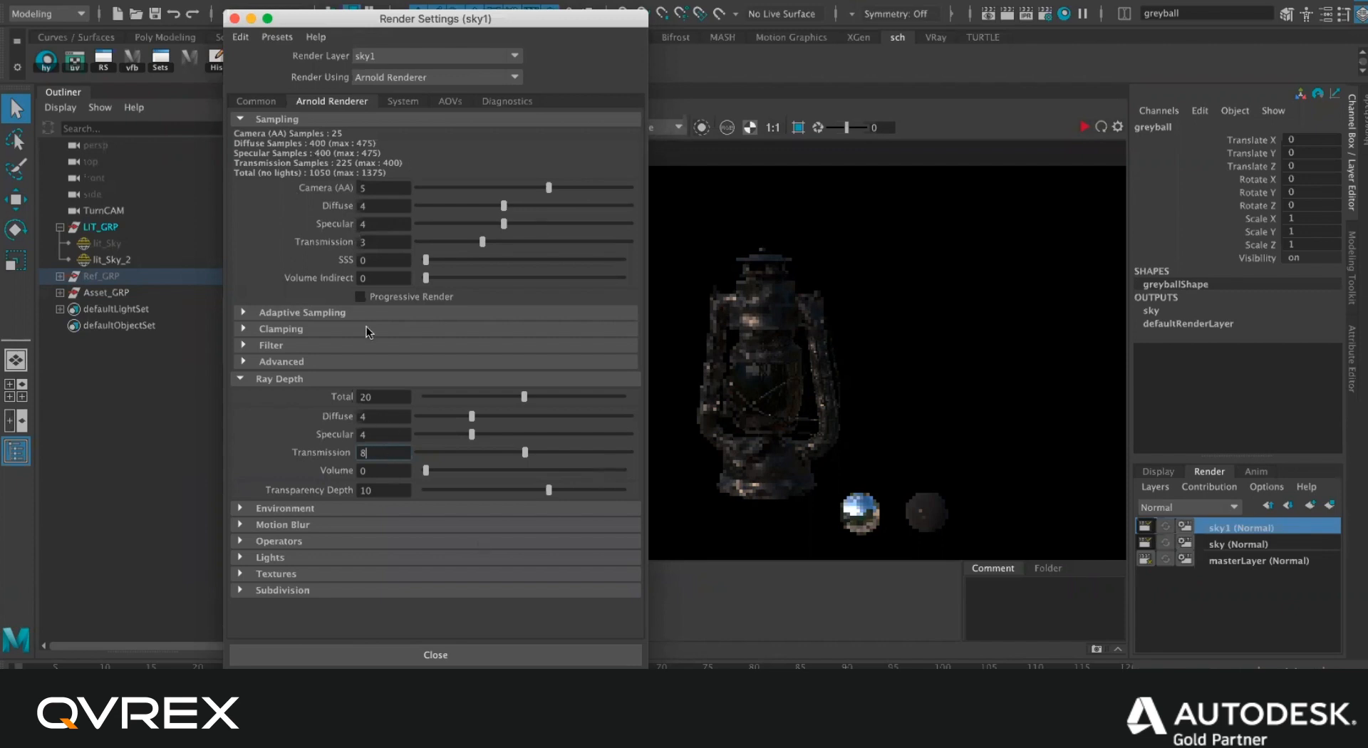
Shift the render settings window upward and examine the Transmission value under Ray Depth.
drag(527, 27, 532, 0)
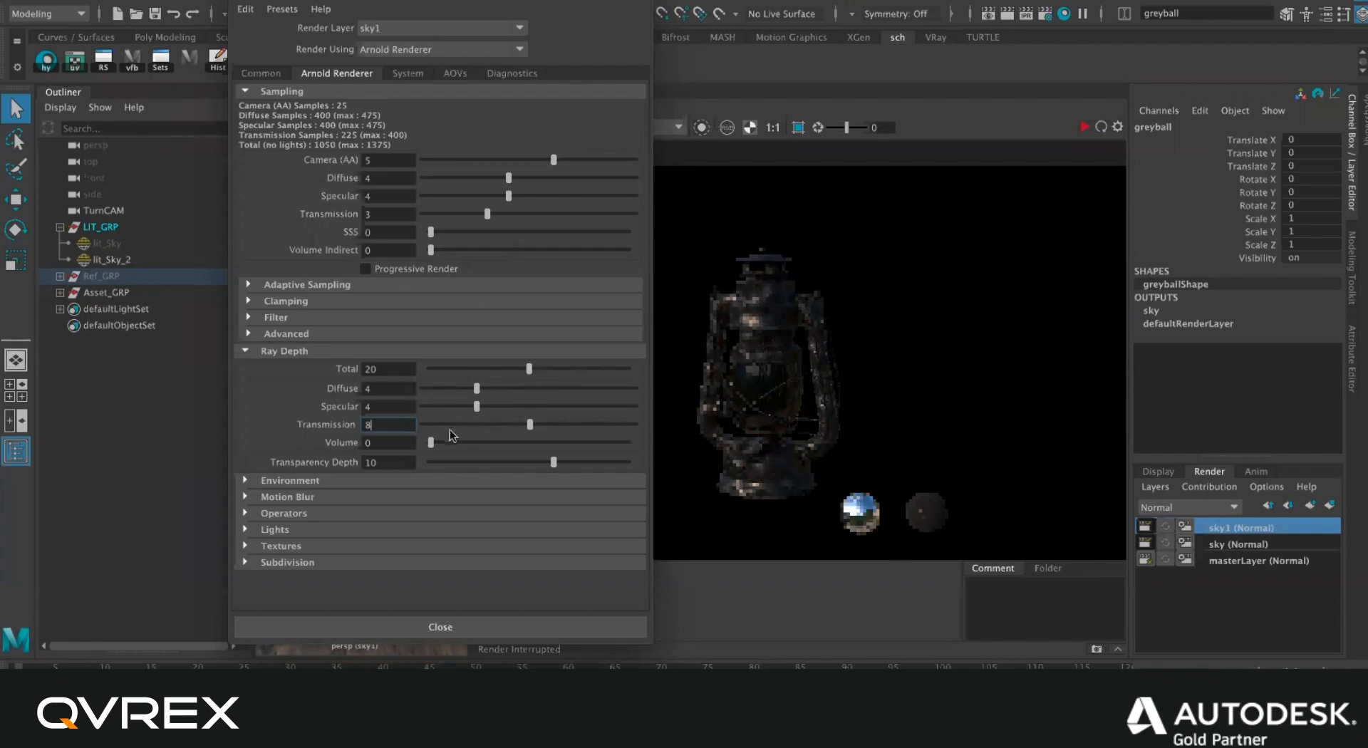
key(Return)
click(389, 425)
mouse_move(390, 424)
mouse_down()
mouse_move(342, 429)
mouse_move(362, 428)
mouse_up()
click(392, 428)
Look through the Lights and Motion Blur sections of the Arnold render settings and collapse them.
click(314, 530)
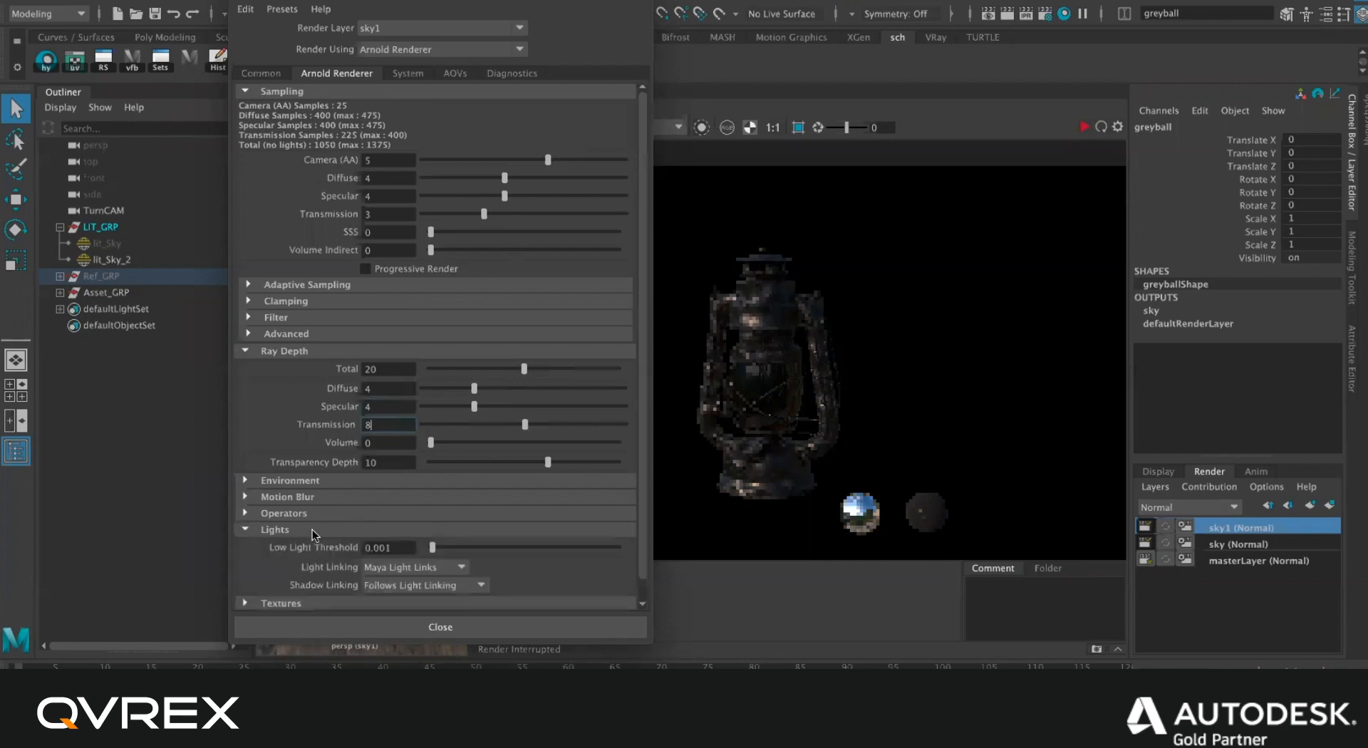
click(315, 500)
click(349, 501)
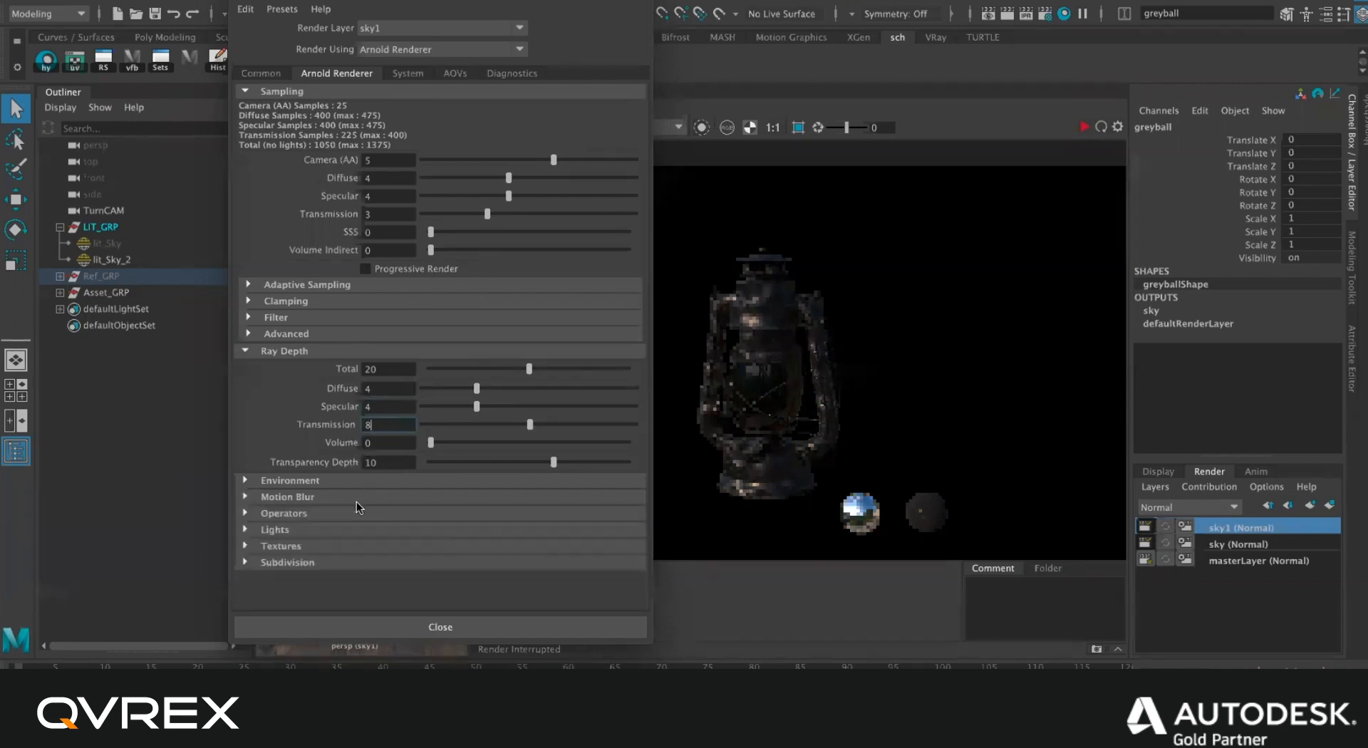
click(352, 500)
scroll(371, 514, down, 2)
click(349, 452)
Expand the Textures settings and enable Auto-convert Textures to TX.
click(318, 544)
scroll(319, 546, down, 3)
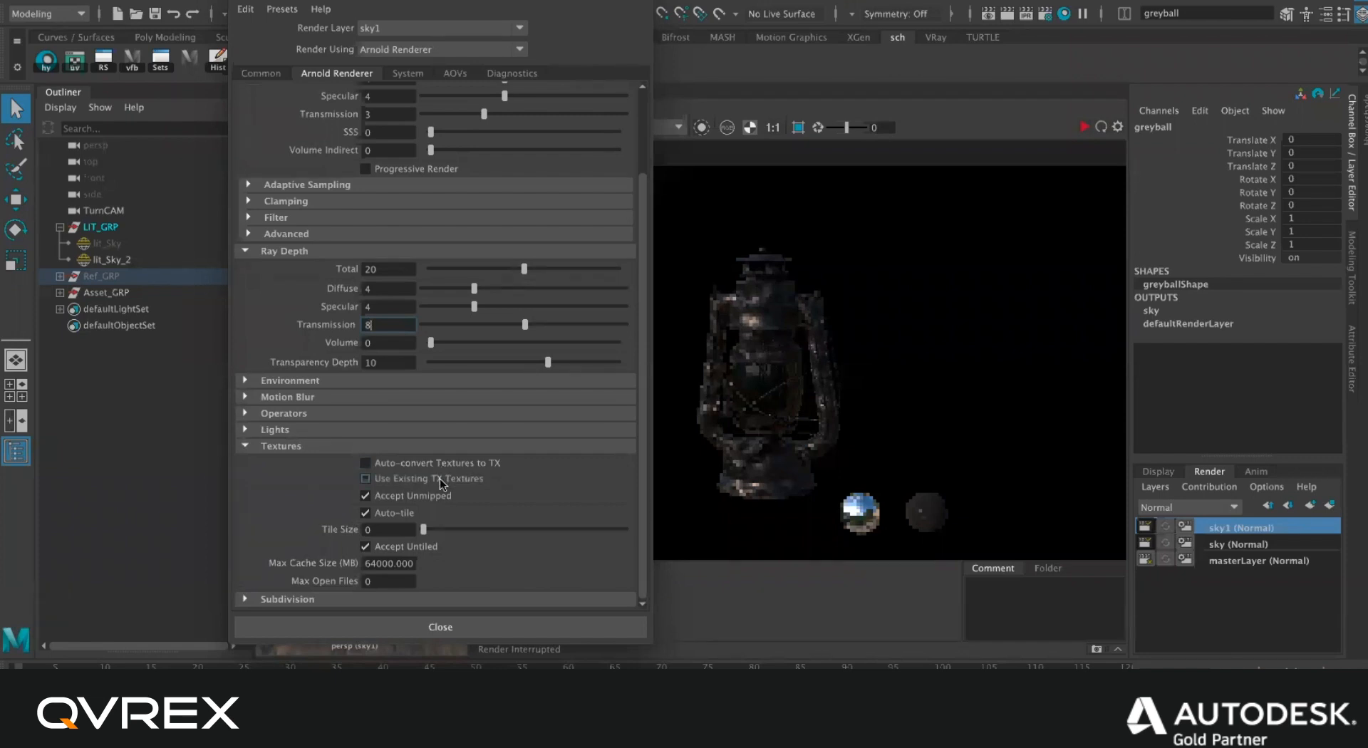
click(460, 460)
click(482, 464)
click(490, 464)
scroll(492, 474, up, 3)
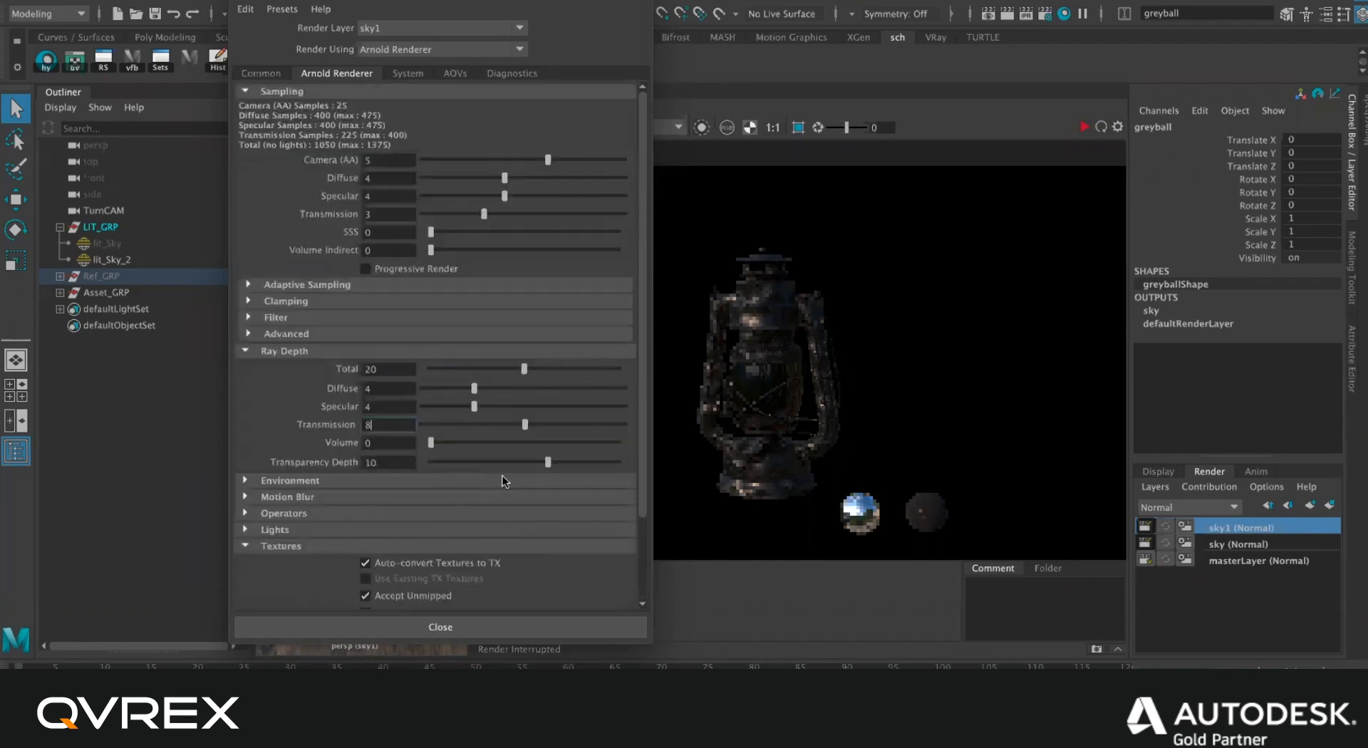
Review the Diagnostics, AOVs and System pages of the sky1 render settings.
click(524, 74)
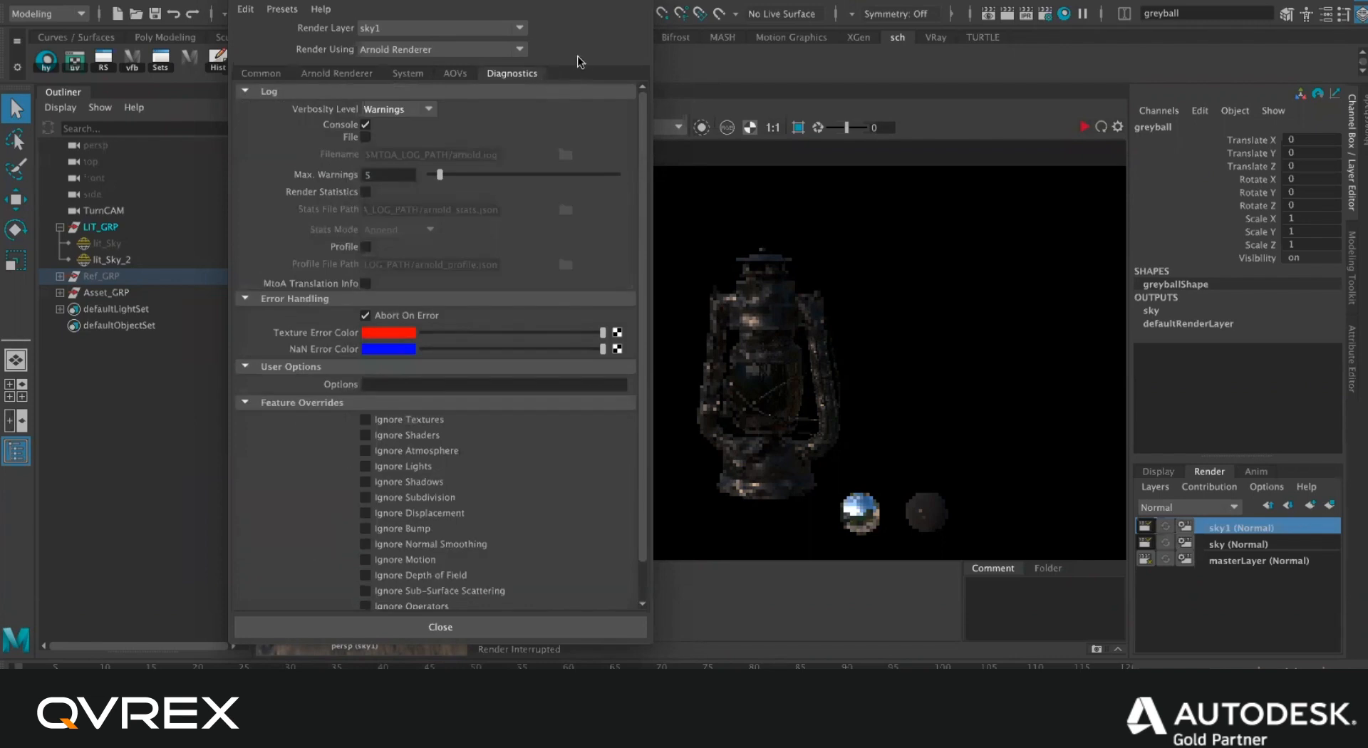
click(453, 75)
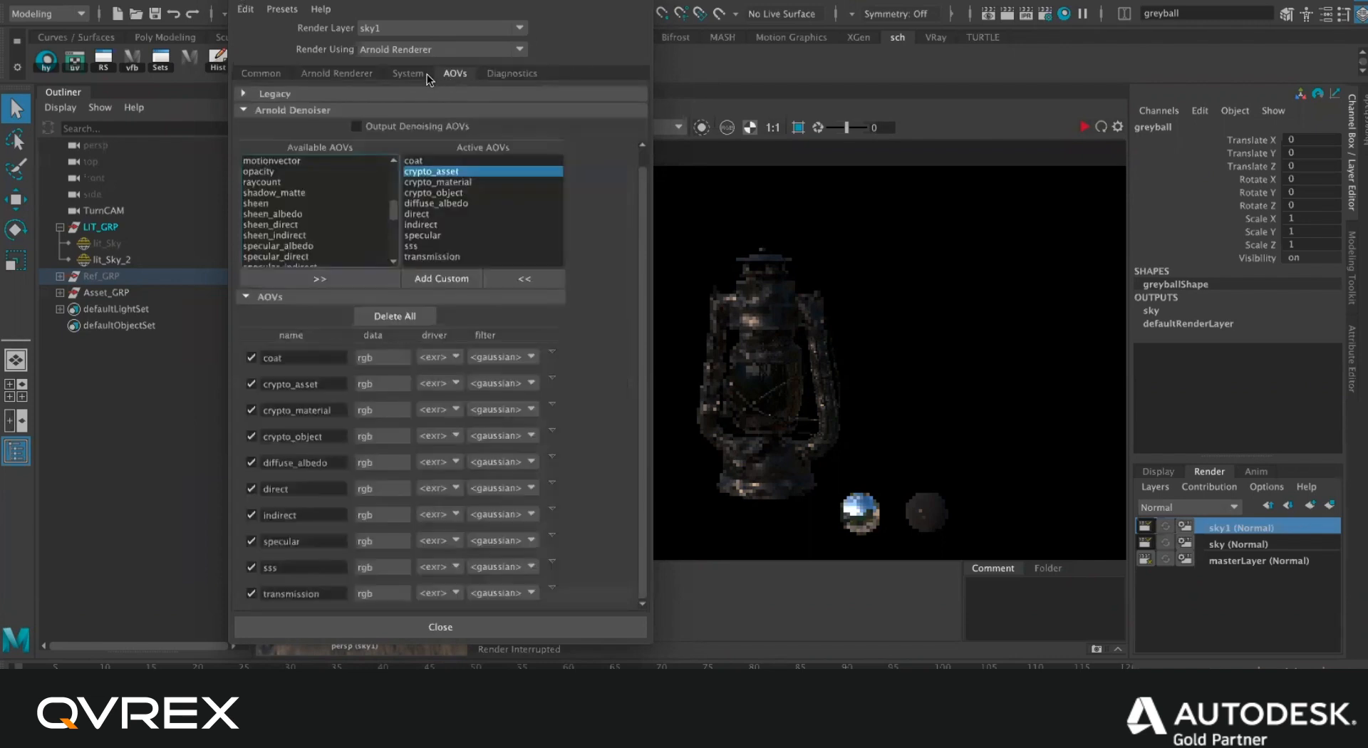
click(423, 73)
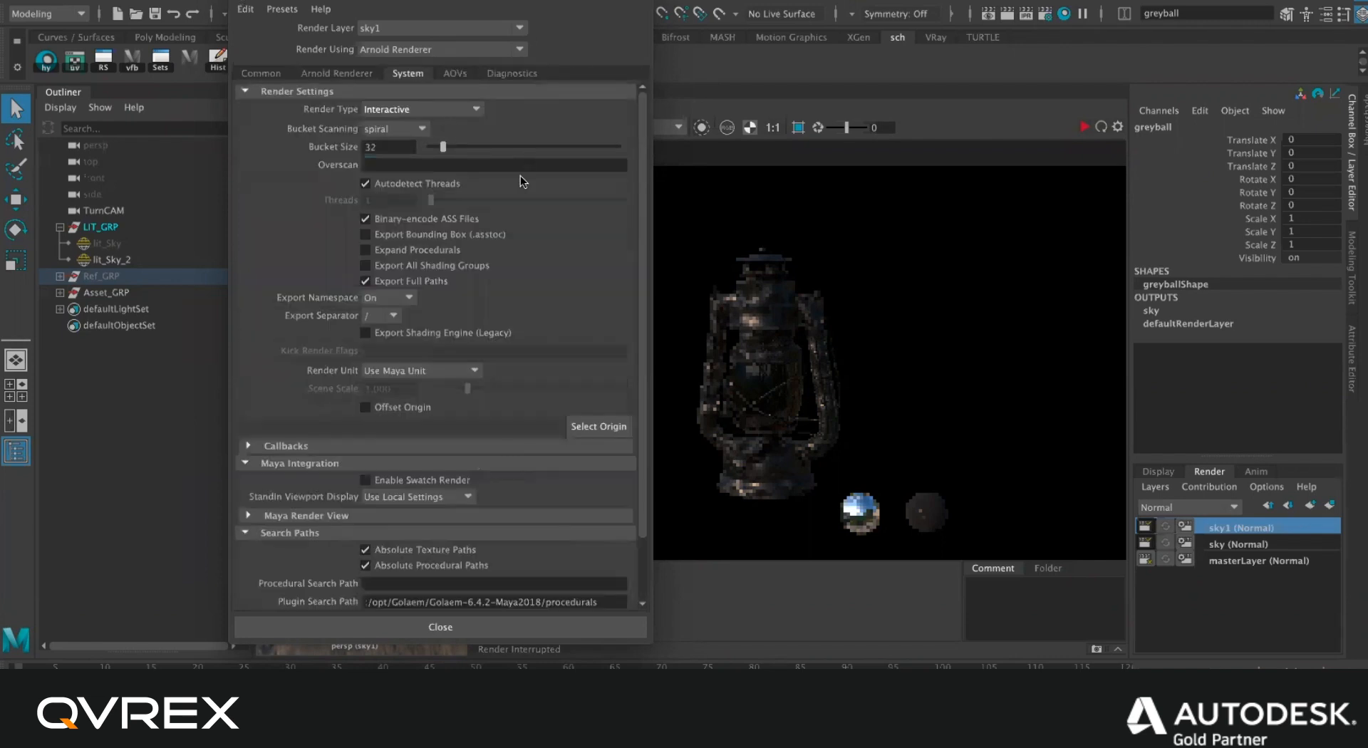
scroll(521, 177, down, 3)
scroll(515, 181, up, 3)
Examine the Render Type and Bucket Scanning options in the System settings.
click(460, 110)
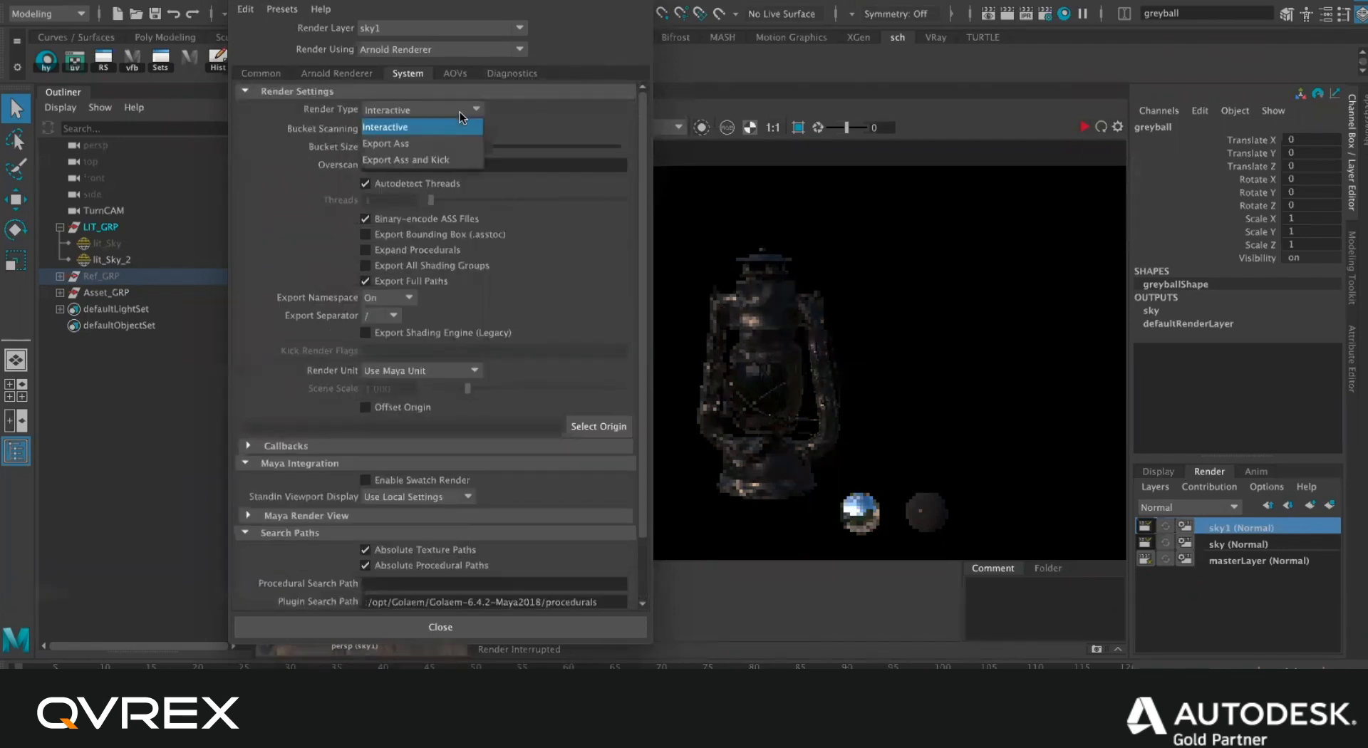
click(460, 111)
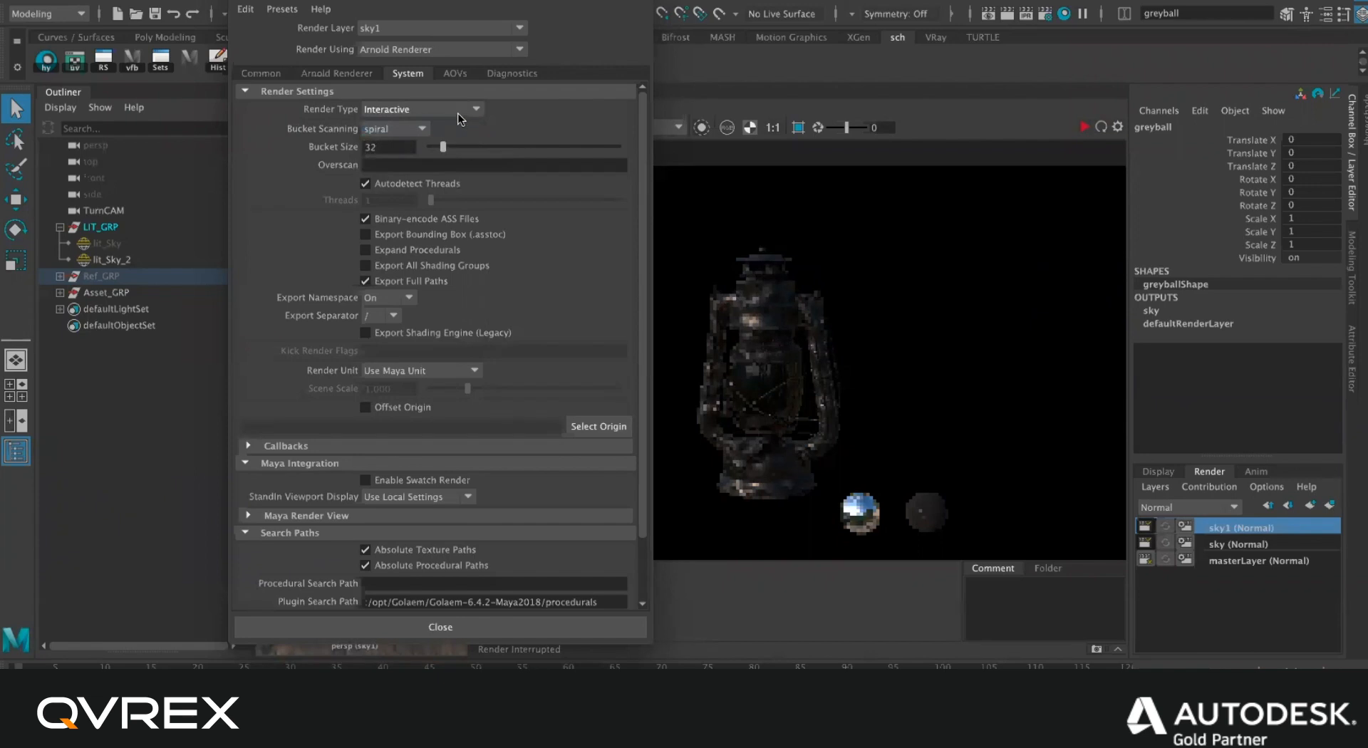
click(409, 130)
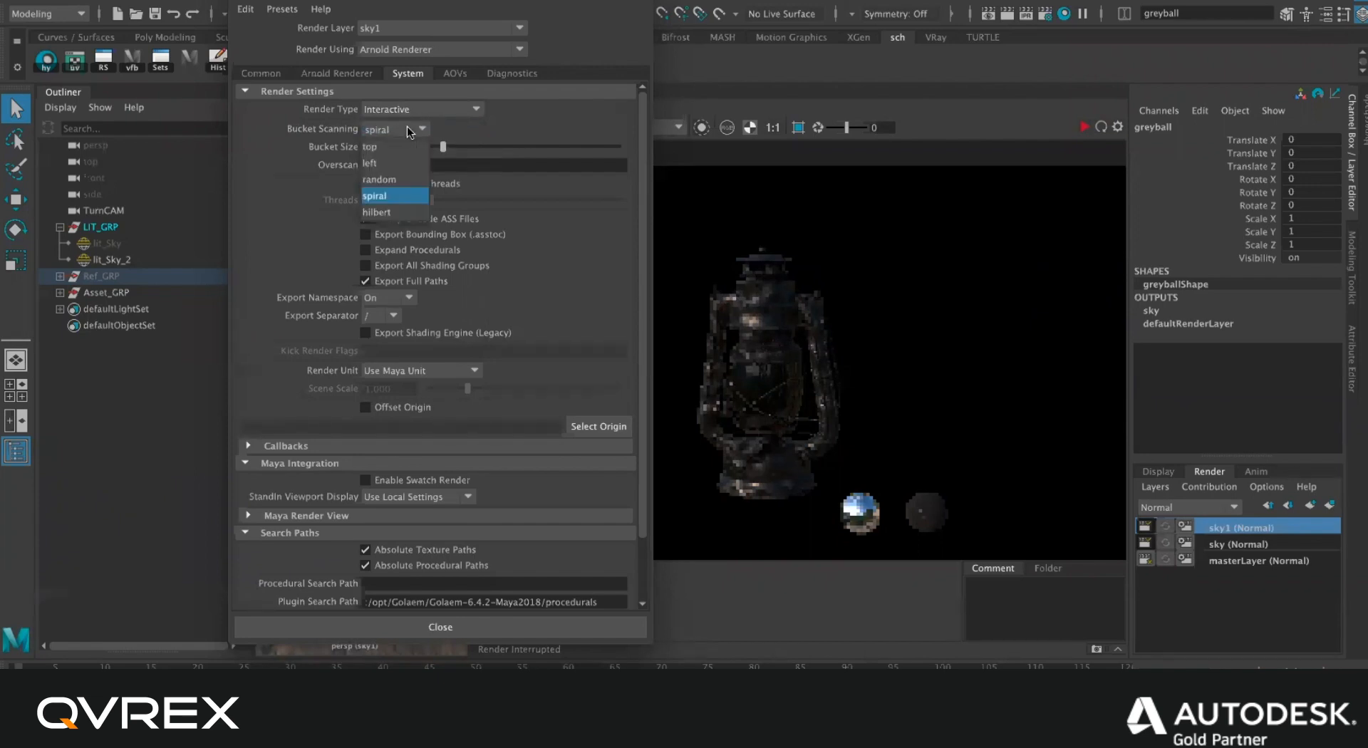
click(429, 112)
click(429, 112)
click(460, 109)
click(472, 106)
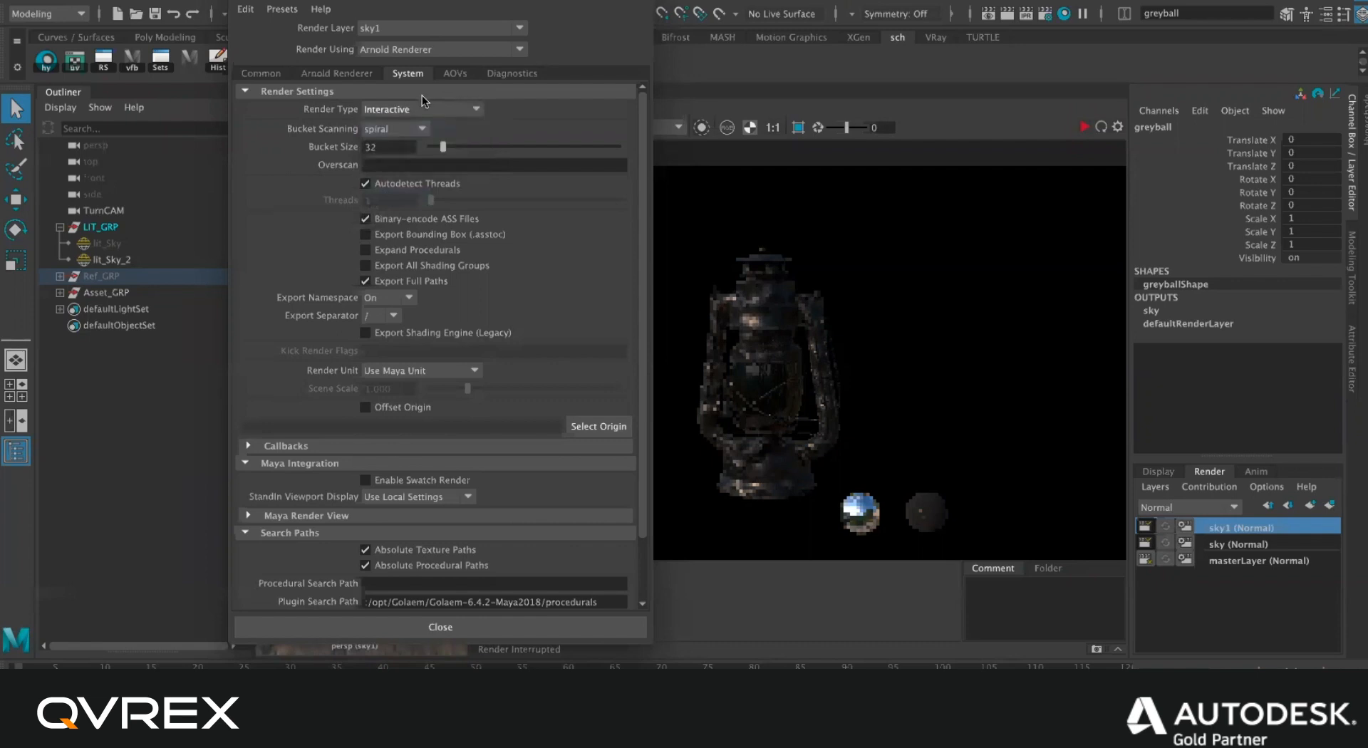
Revisit the Diagnostics and AOVs pages, recheck the System page's Render Type choices, and look over its remaining export and search path settings.
click(517, 75)
click(454, 74)
click(407, 73)
click(410, 110)
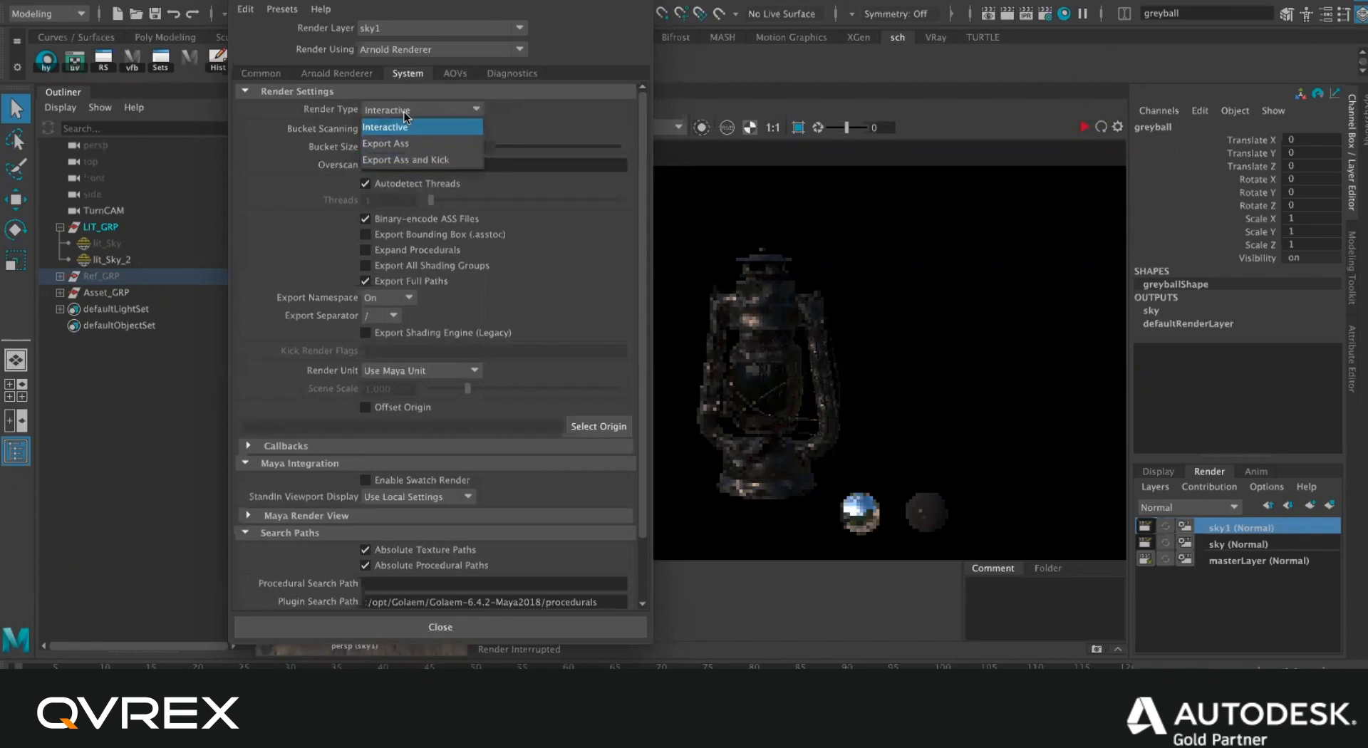
click(435, 111)
click(435, 110)
click(434, 110)
click(434, 110)
click(435, 110)
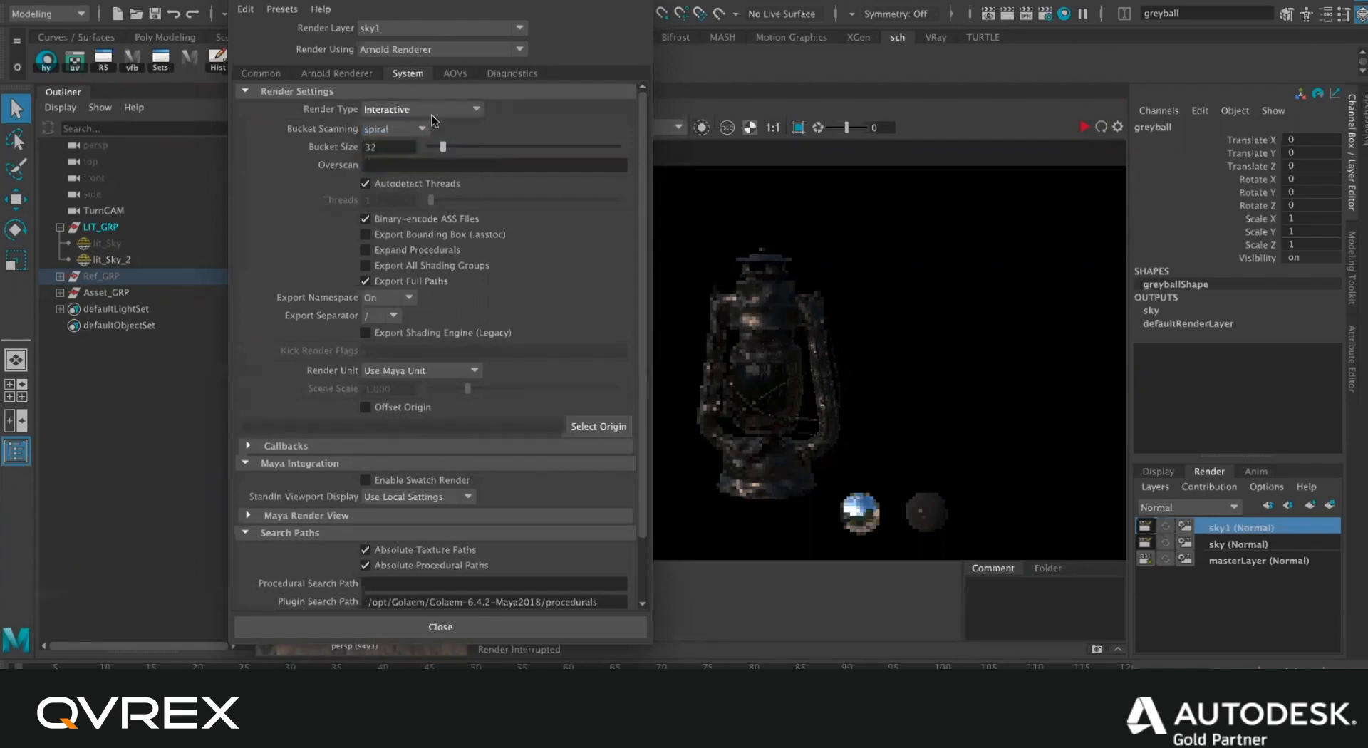
scroll(435, 170, down, 2)
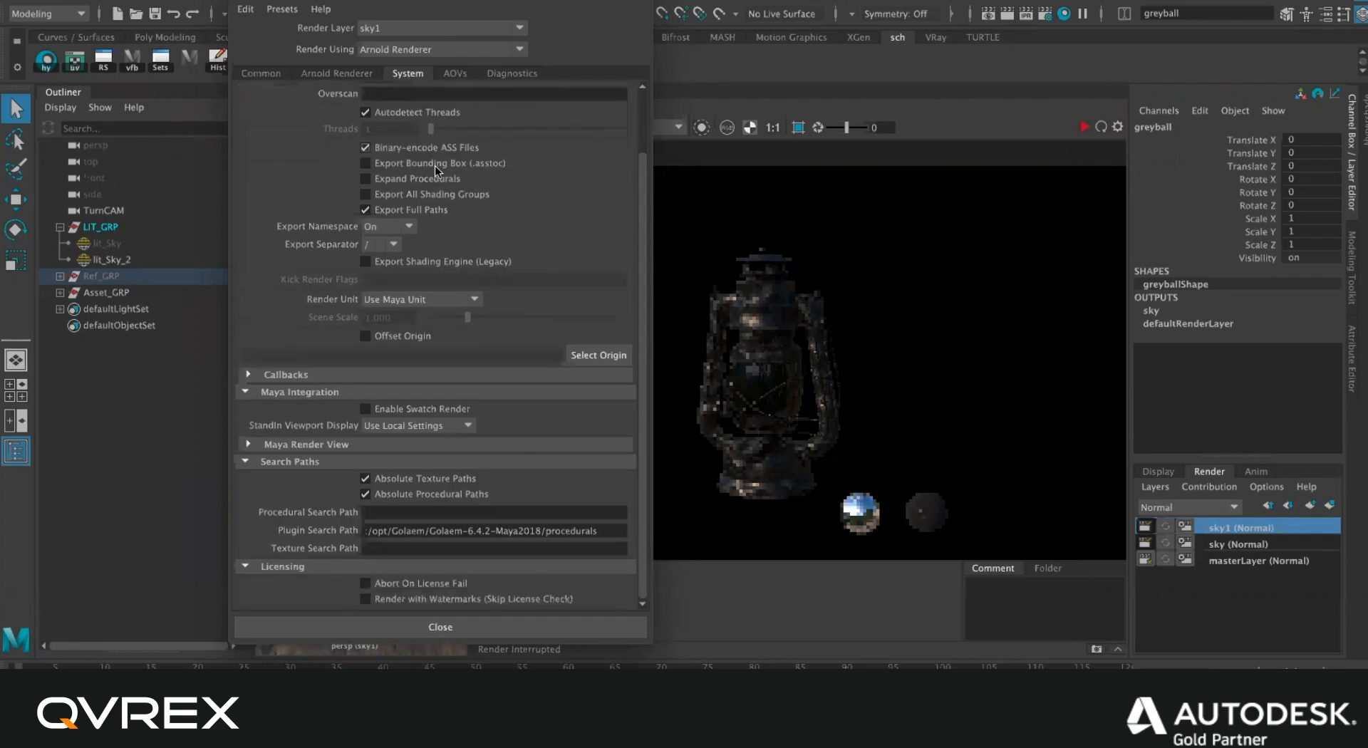
scroll(422, 351, up, 2)
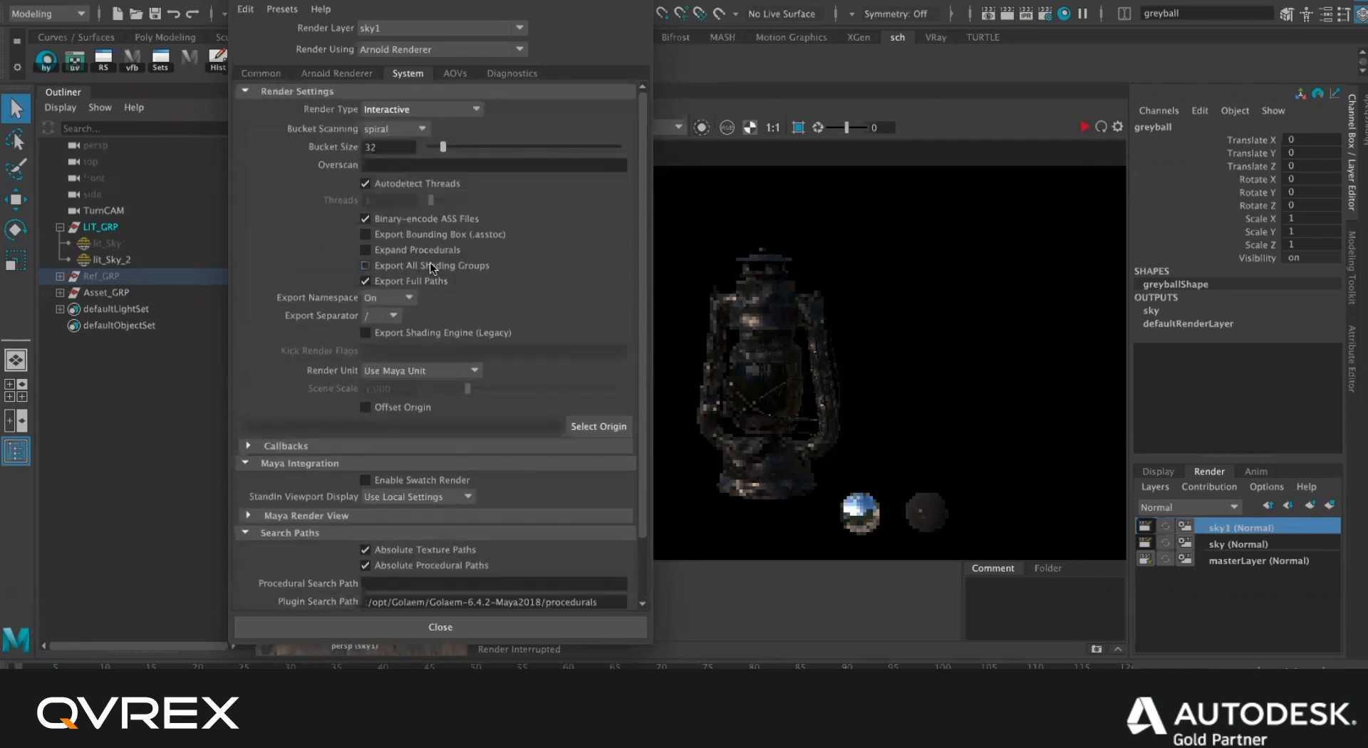
Turn off Autodetect Threads to inspect the manual Threads value, and turn Autodetect Threads back on.
click(418, 183)
click(447, 185)
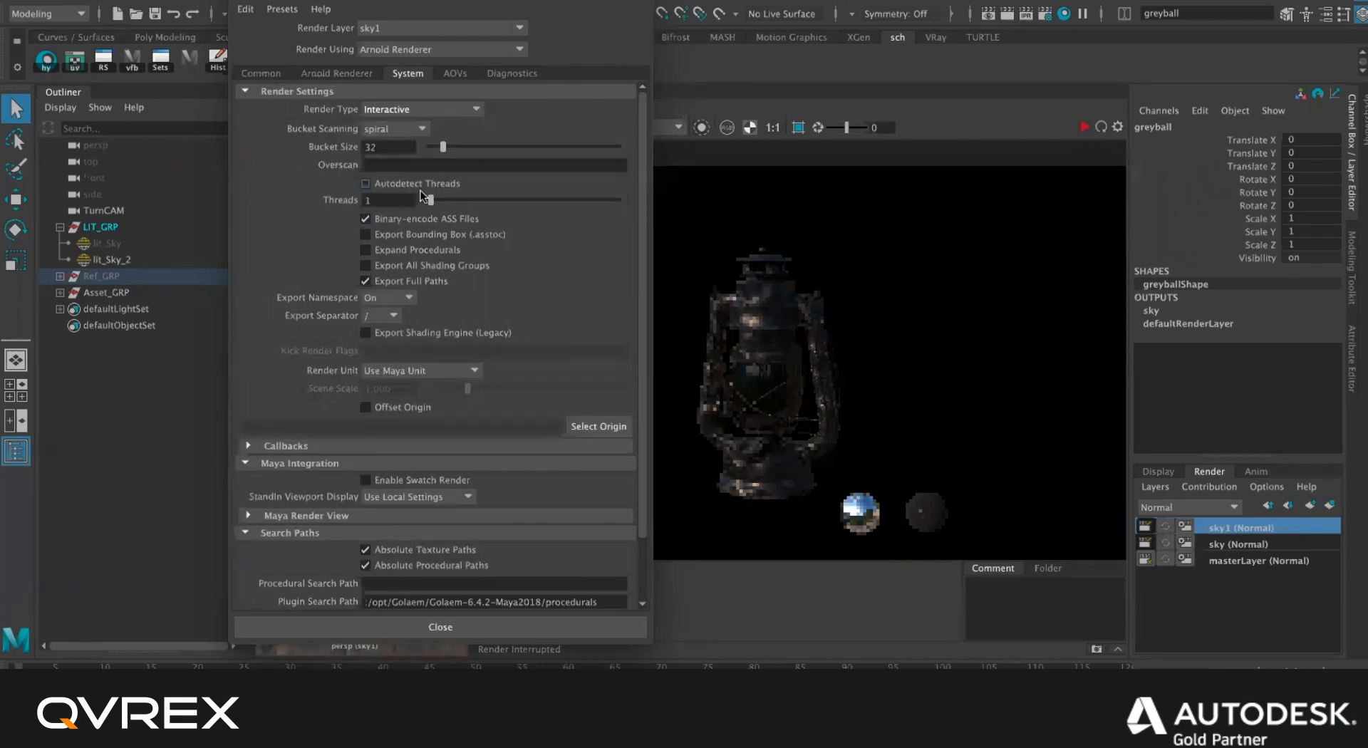
double_click(399, 200)
click(410, 186)
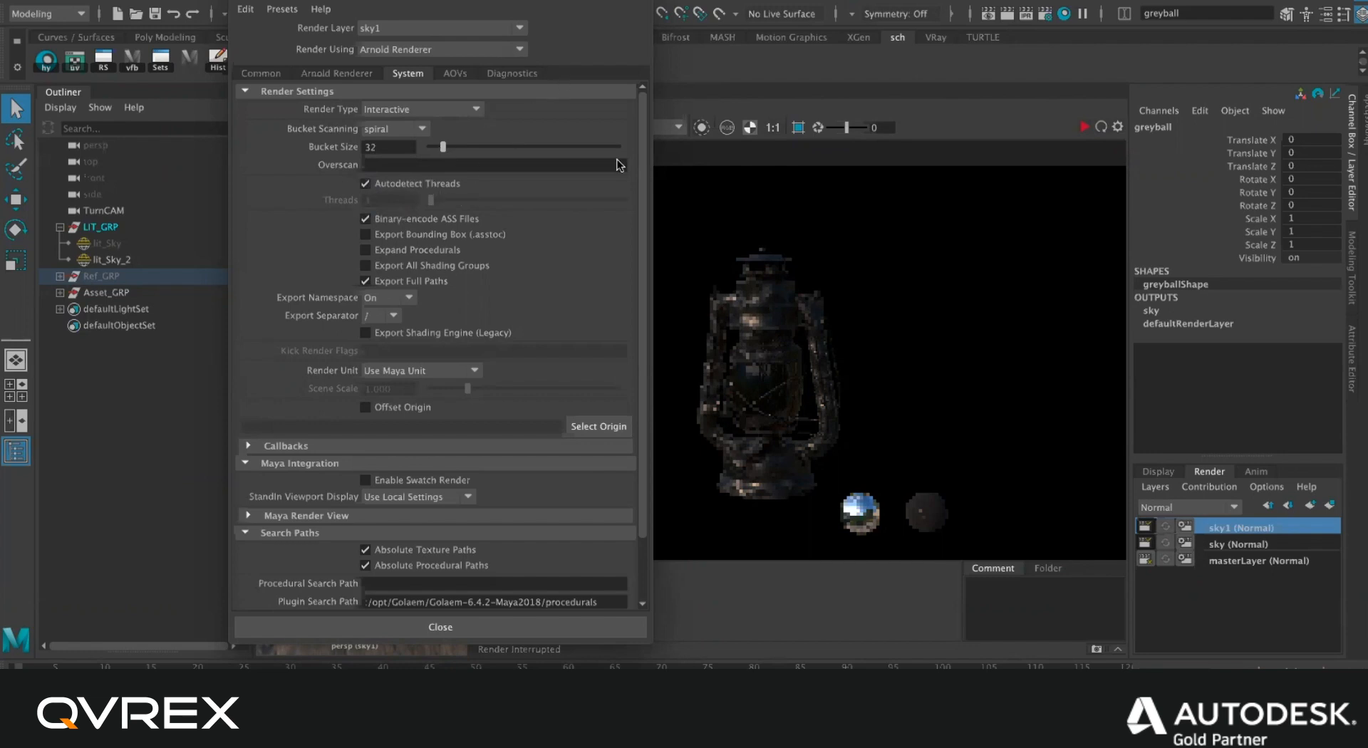
click(365, 183)
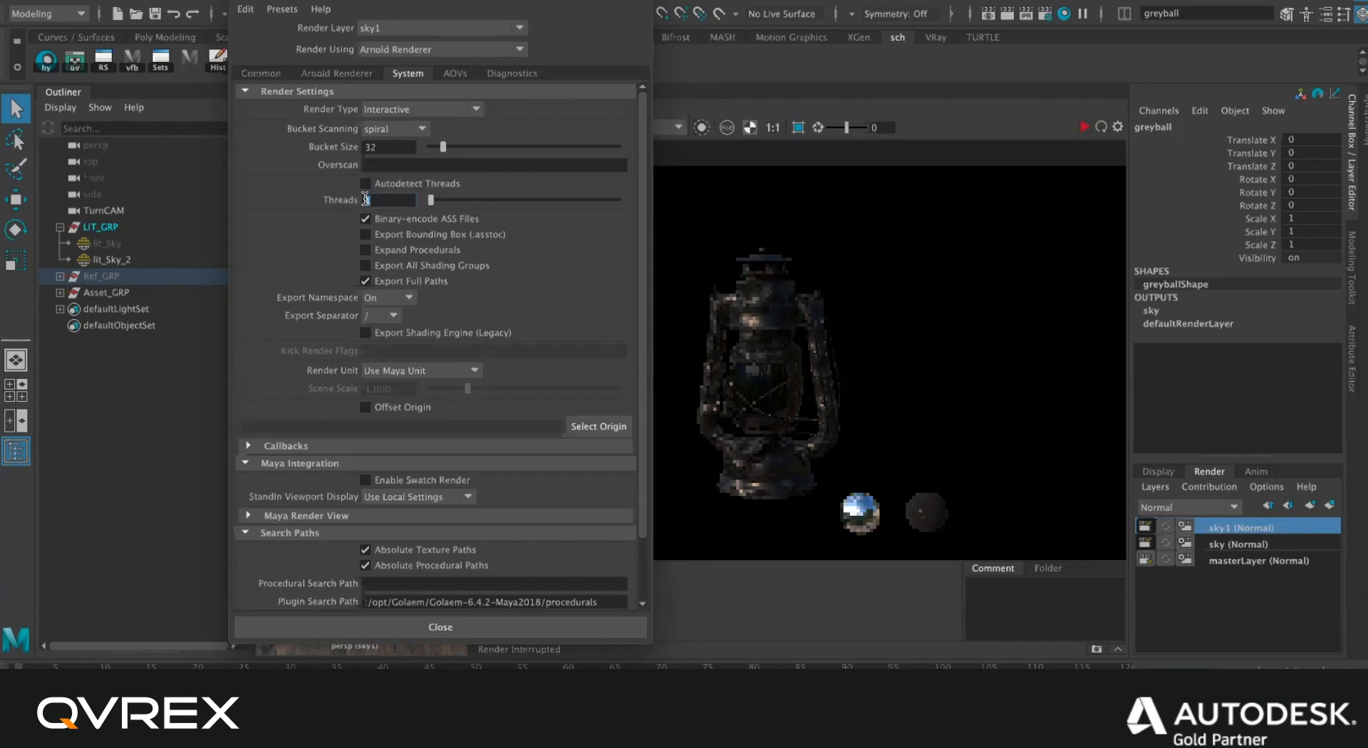
double_click(391, 200)
click(395, 196)
double_click(388, 201)
drag(368, 198, 383, 201)
click(371, 201)
click(396, 185)
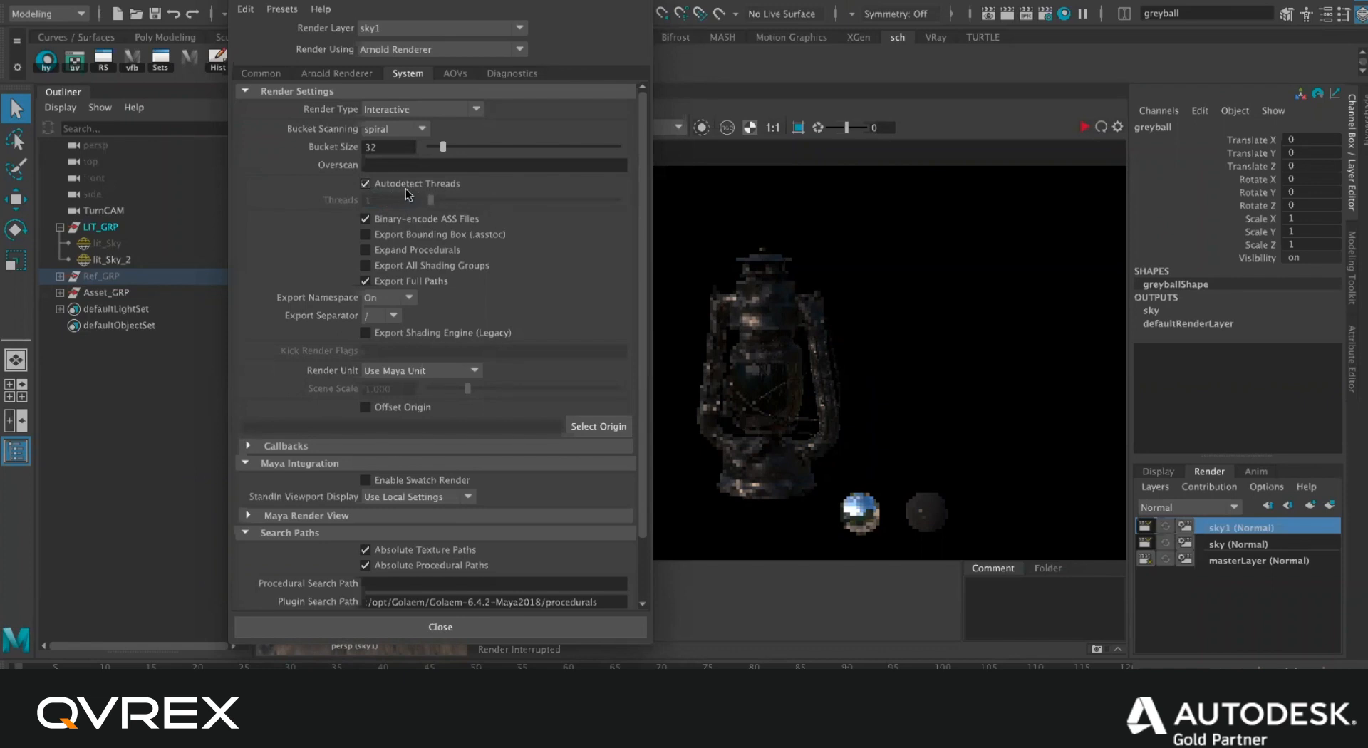
Reopen the AOV settings, move the window clear of the render view, and check which AOVs the render view offers.
click(470, 76)
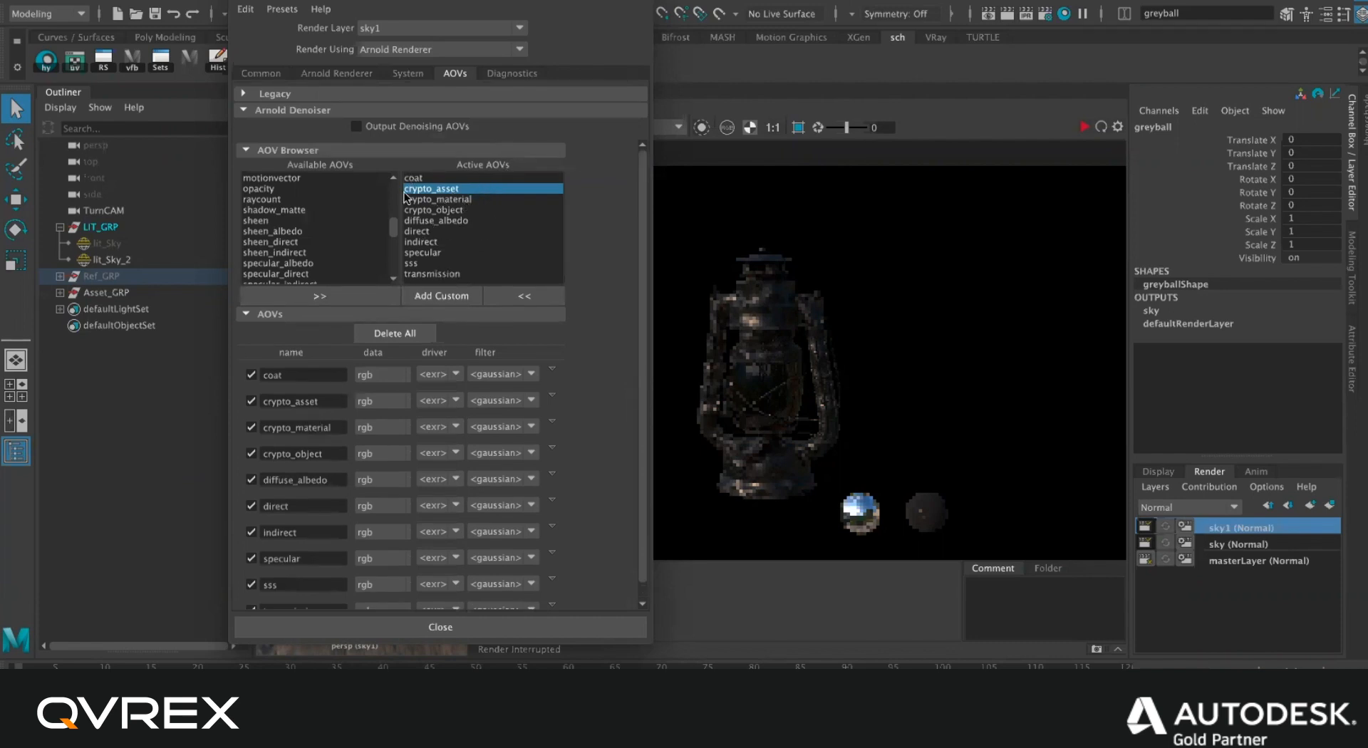
drag(362, 2, 157, 3)
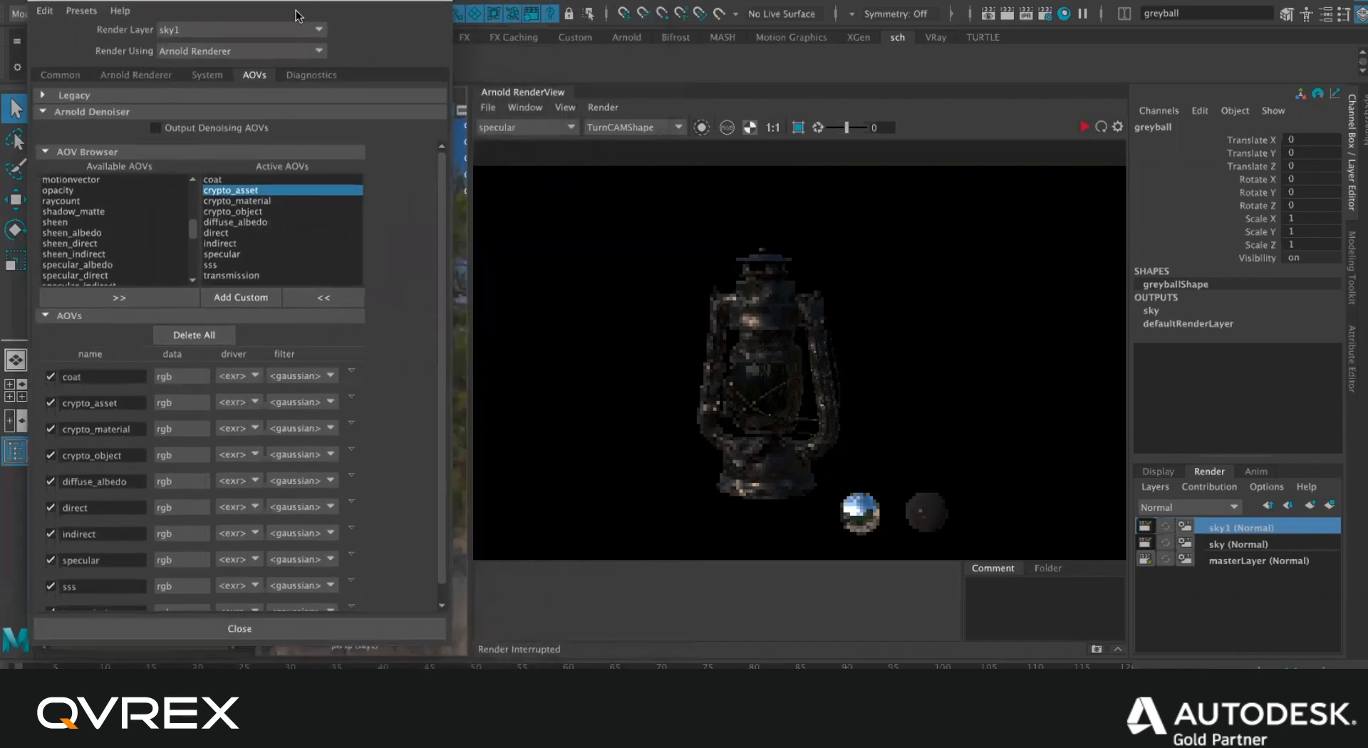
click(570, 129)
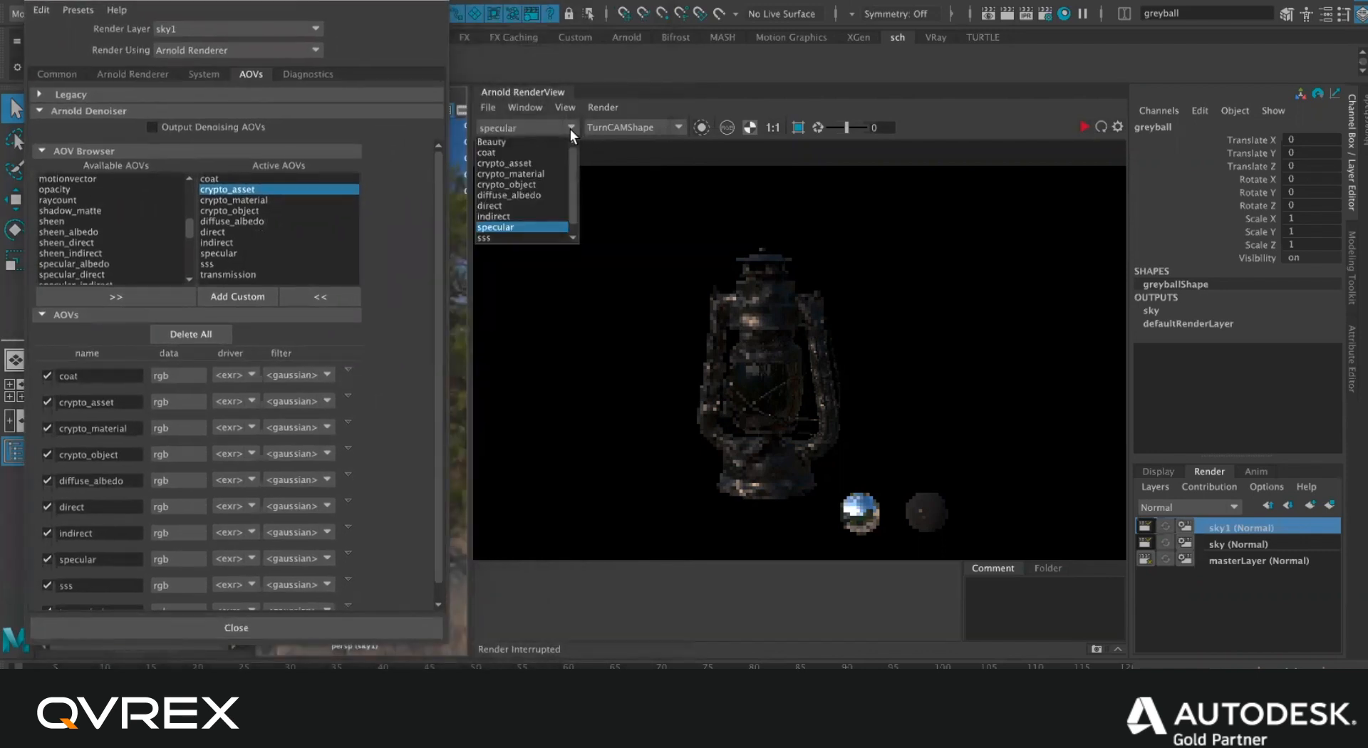
click(570, 130)
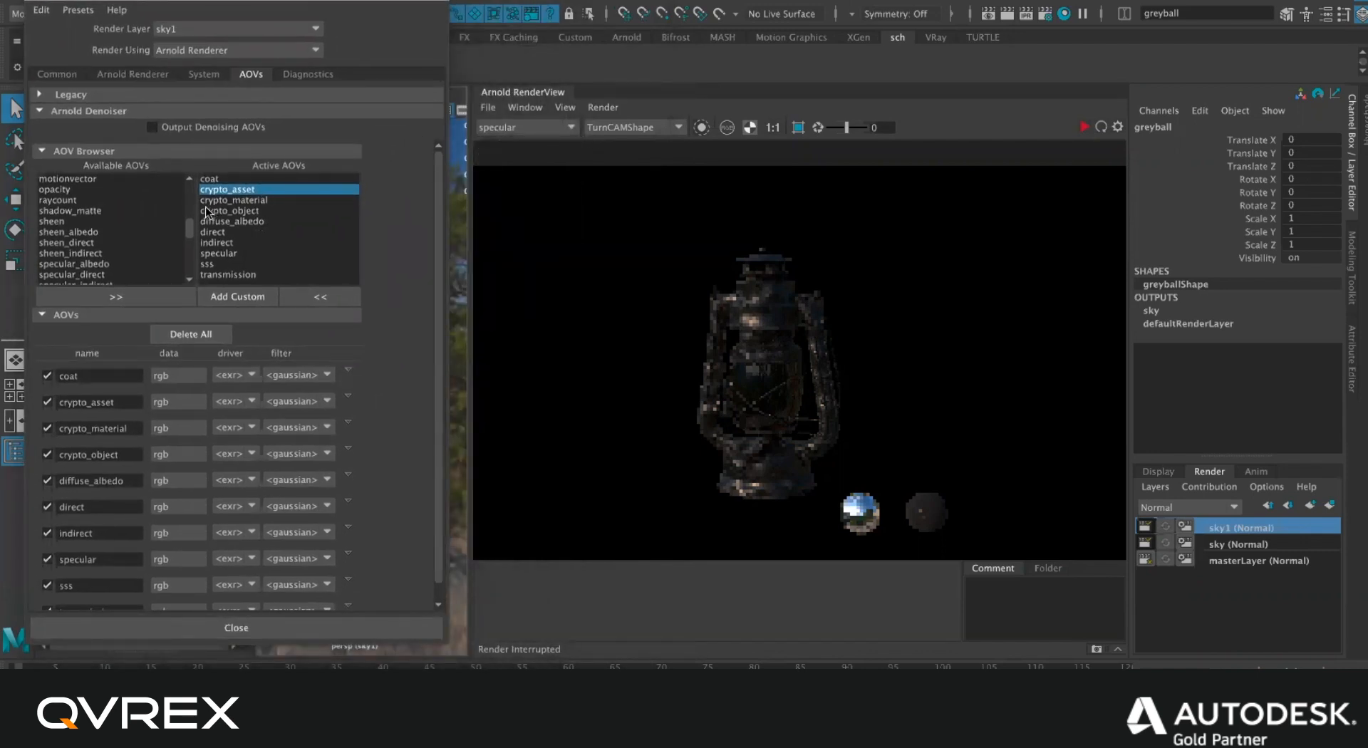
Add raycount, sheen_direct and sss_albedo to the active AOVs, and open the render view's AOV list to check them.
double_click(105, 196)
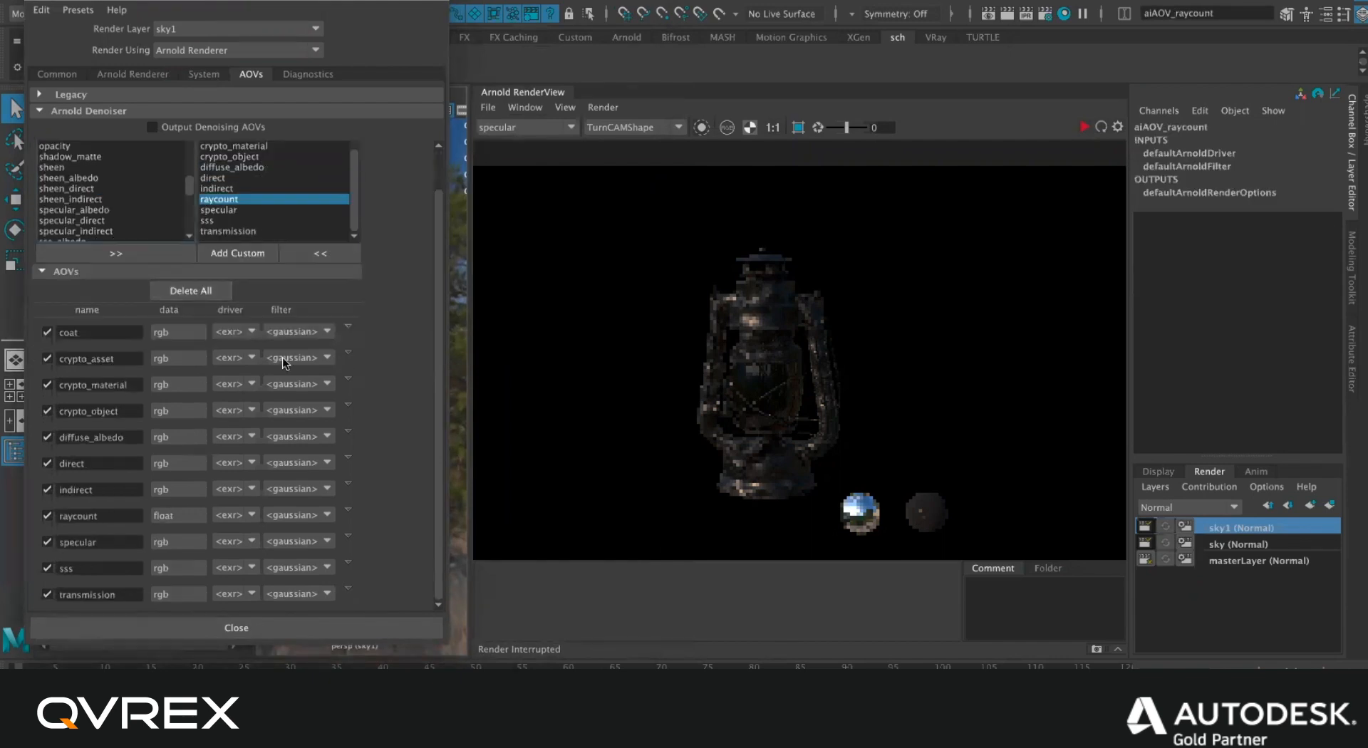
double_click(113, 234)
scroll(114, 238, down, 1)
double_click(114, 239)
scroll(231, 243, down, 1)
scroll(232, 242, up, 2)
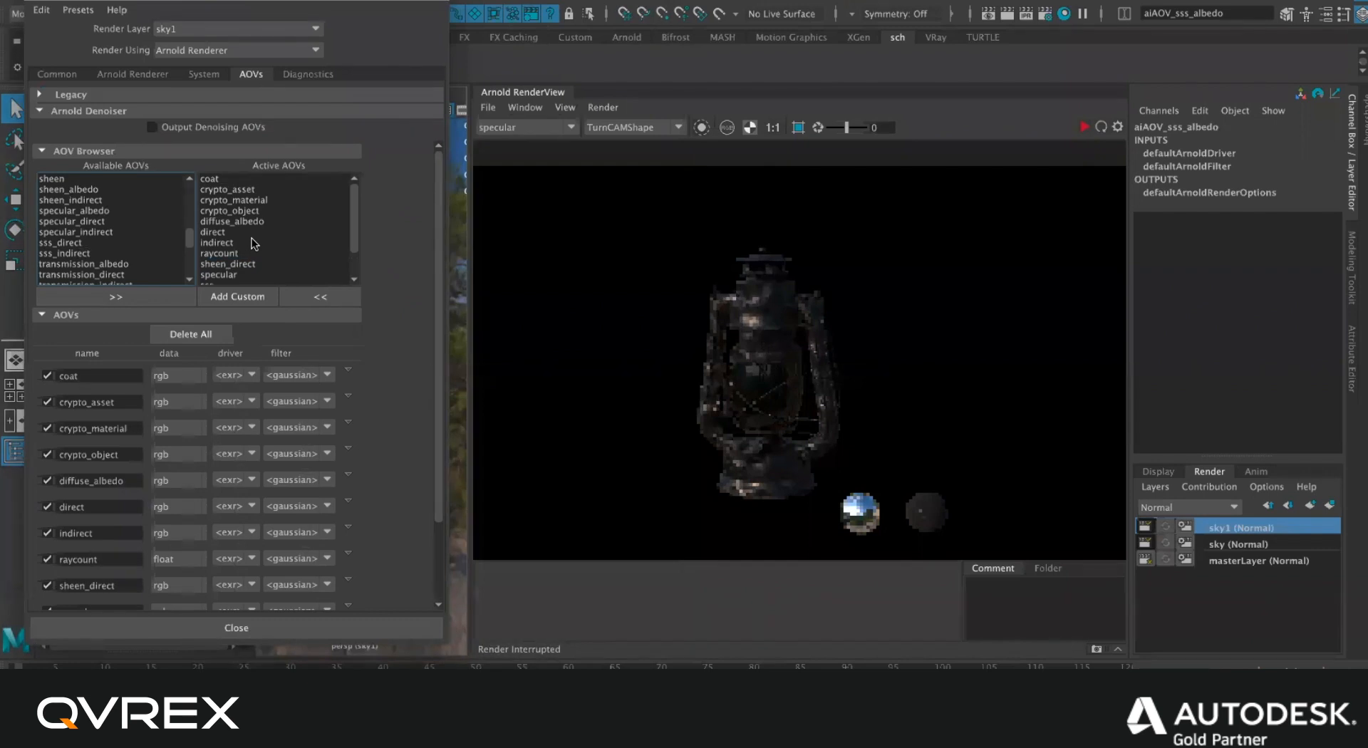
click(528, 127)
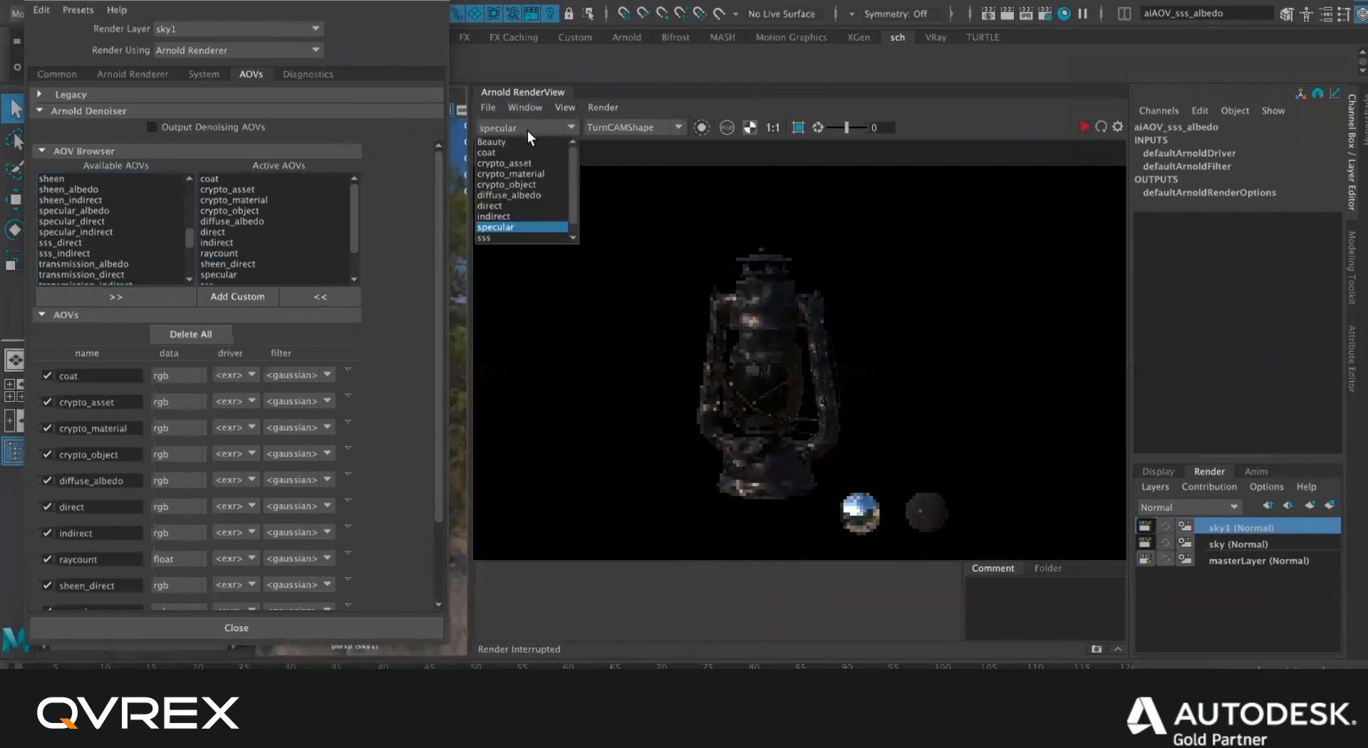
View the crypto_object, crypto_material and crypto_asset AOVs of the lantern in the render view, returning to crypto_object.
click(545, 185)
click(539, 128)
click(511, 174)
click(540, 126)
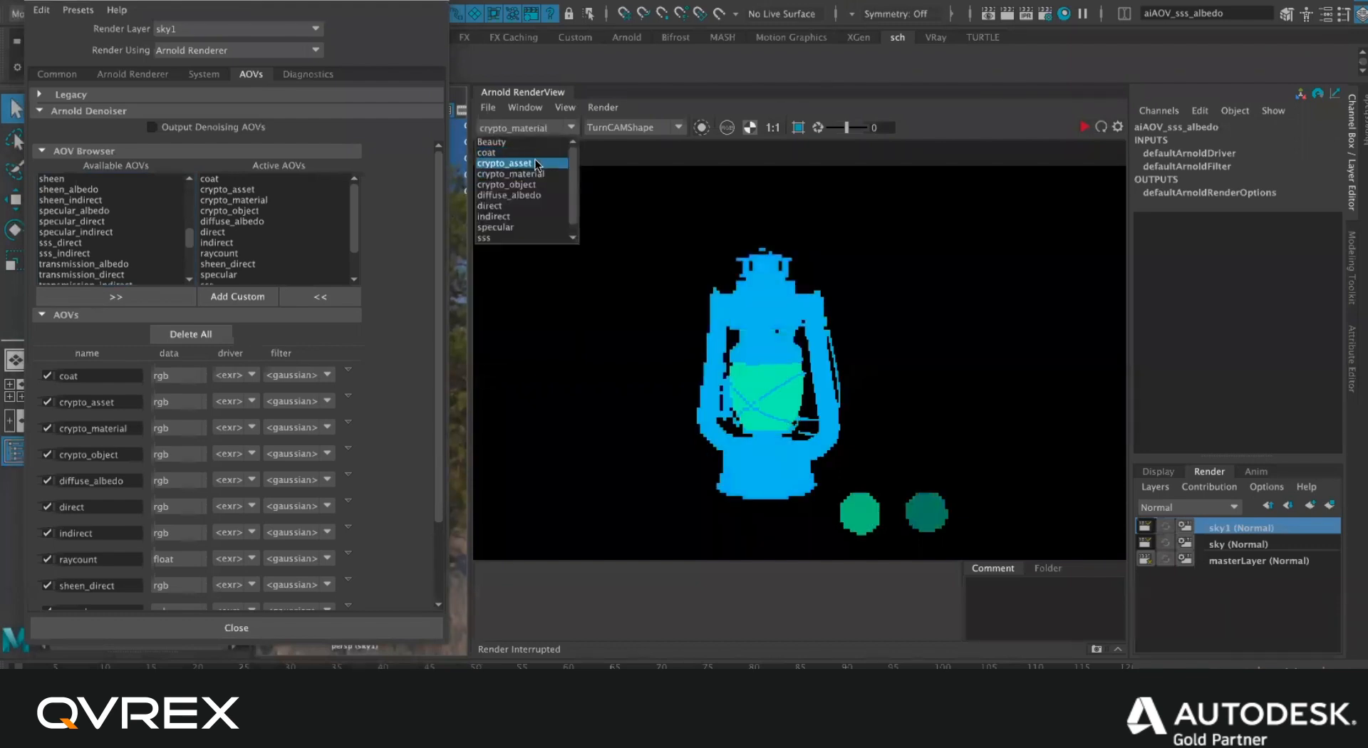
click(536, 163)
click(541, 125)
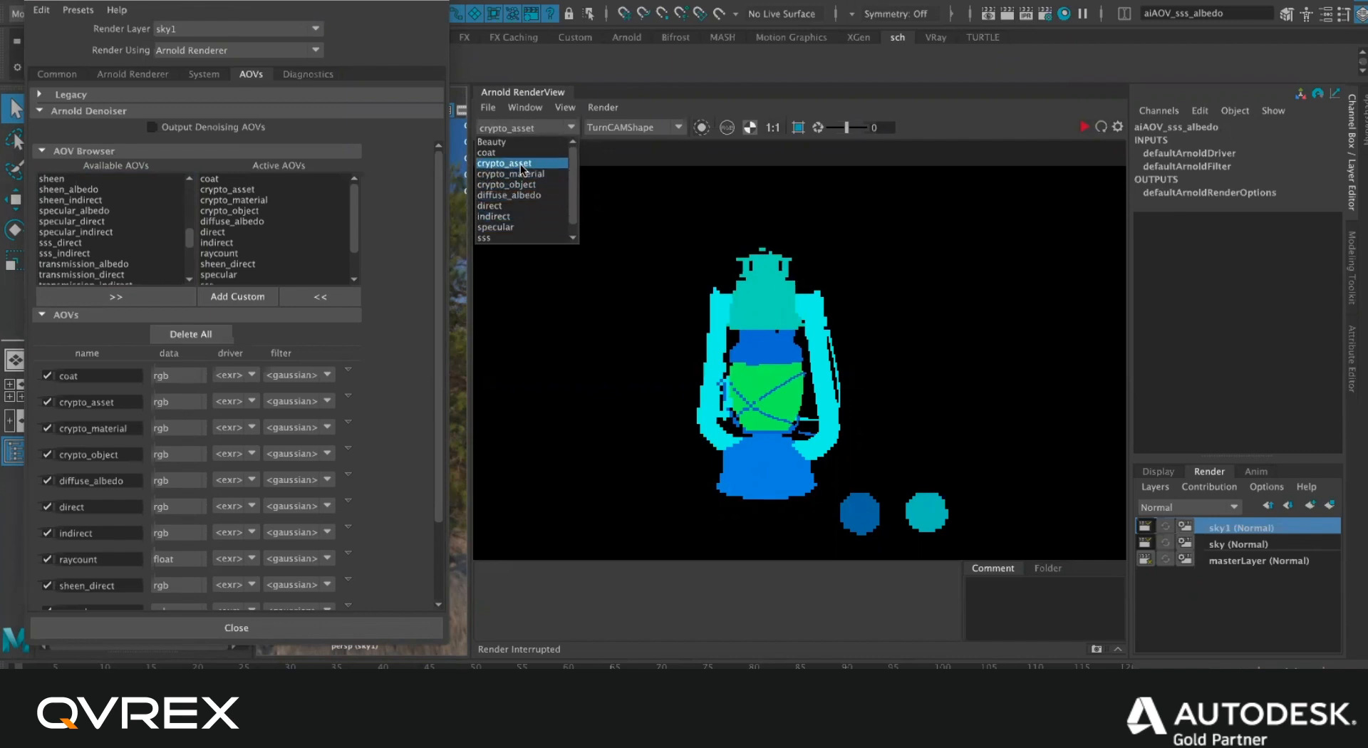
click(526, 174)
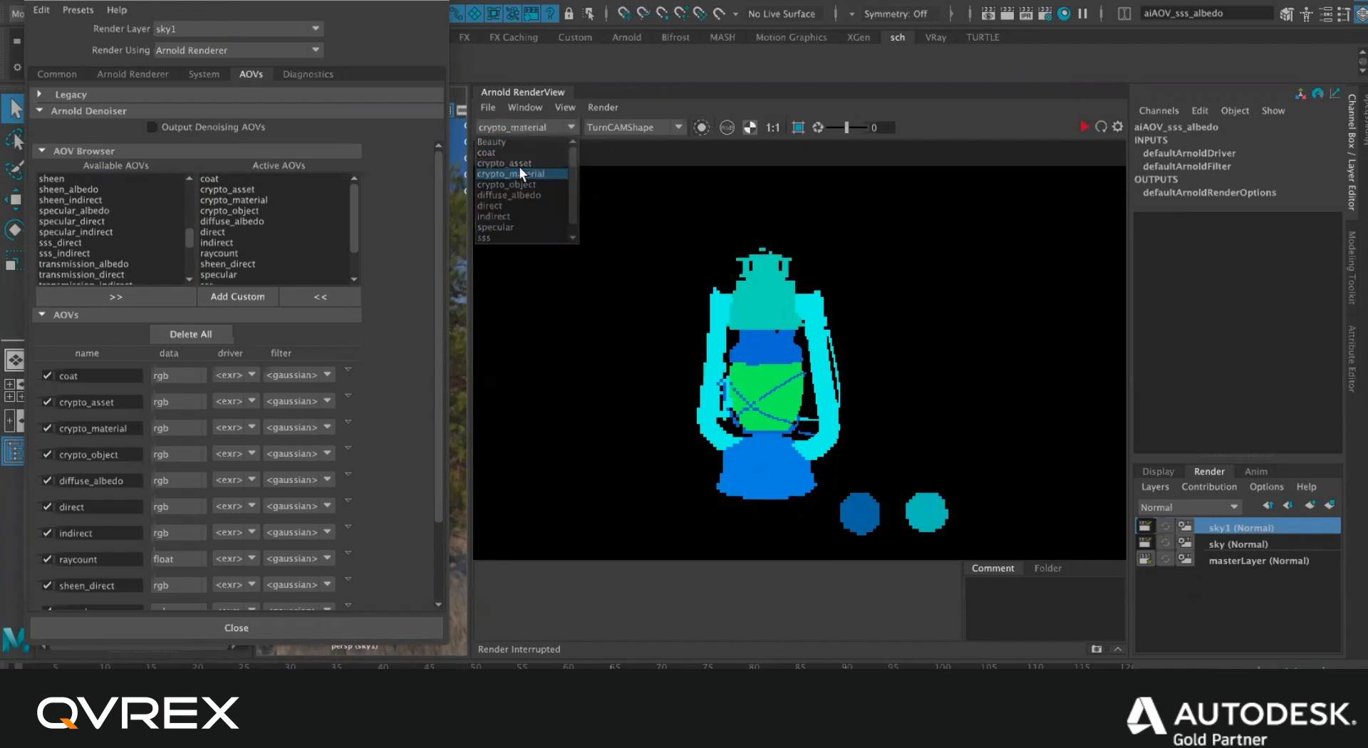
click(531, 129)
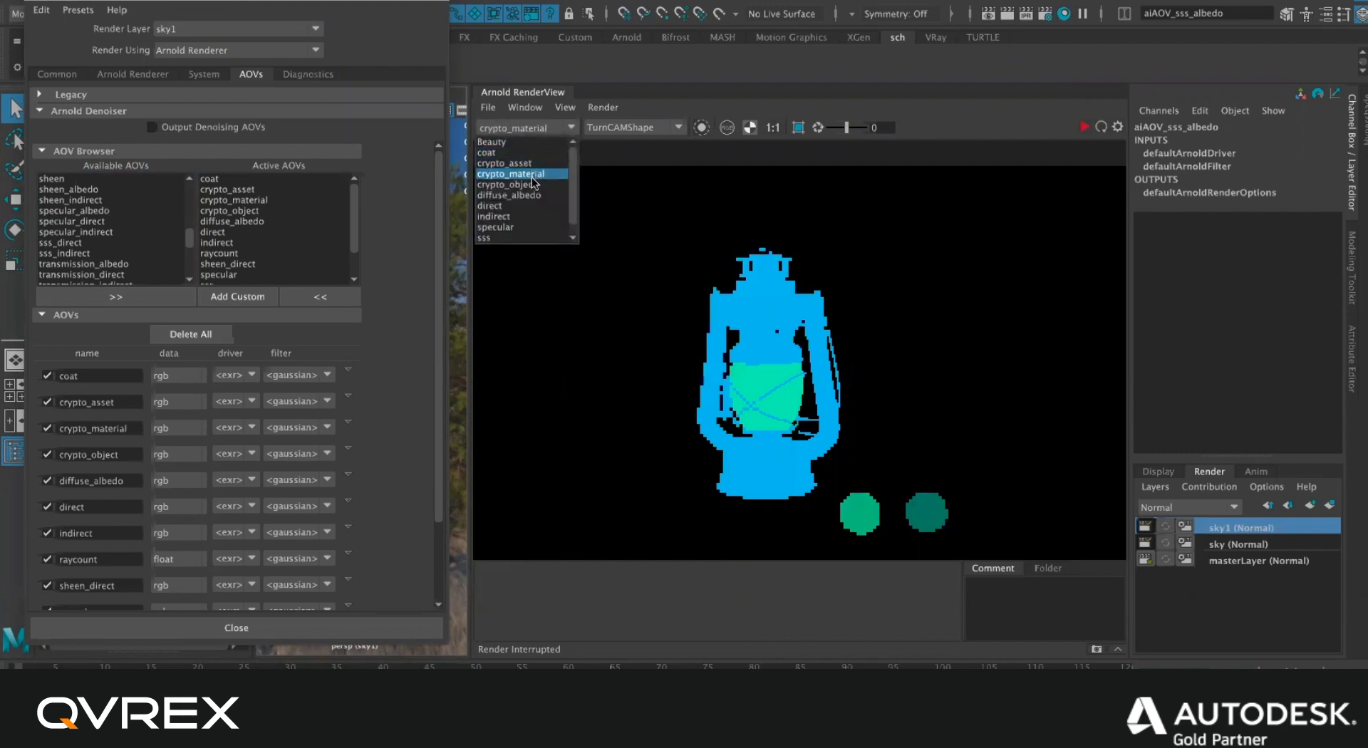
click(532, 185)
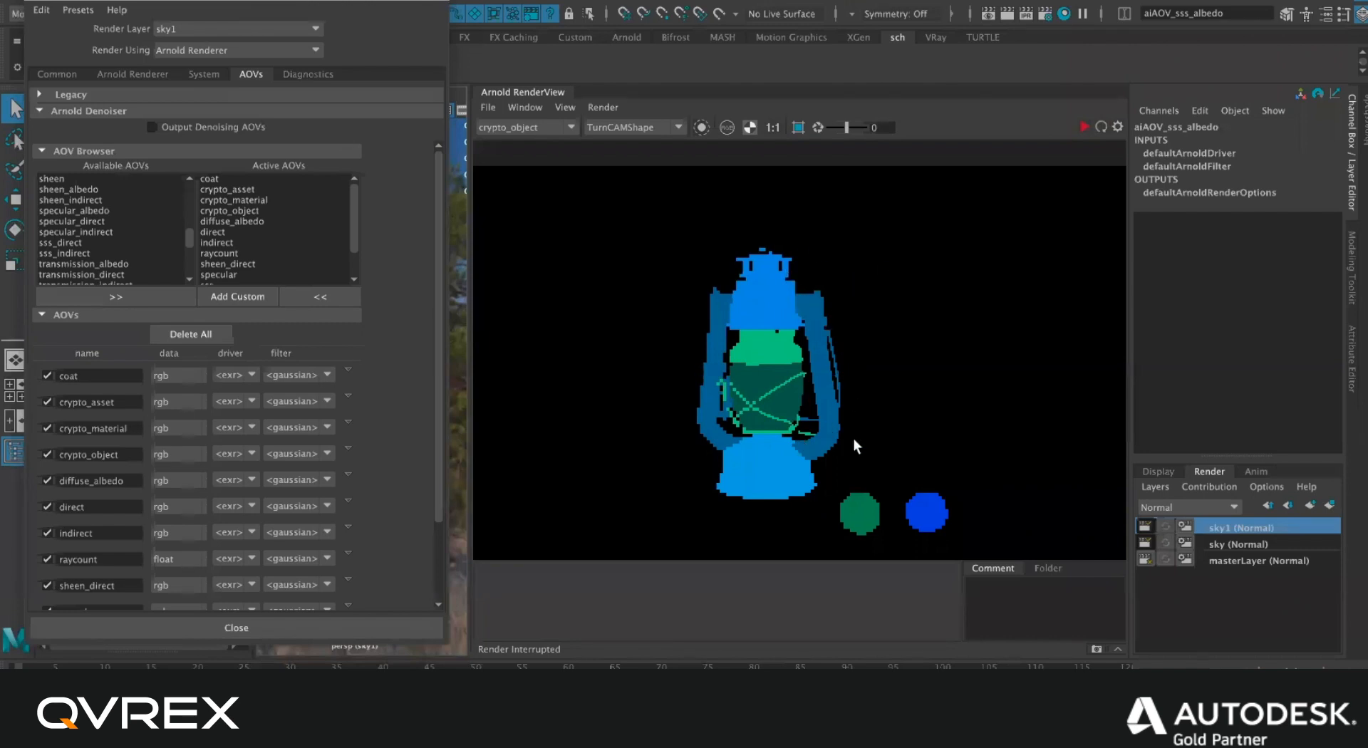
Compare the crypto_asset pass with crypto_material and crypto_object in the render view, finishing on crypto_material.
click(536, 130)
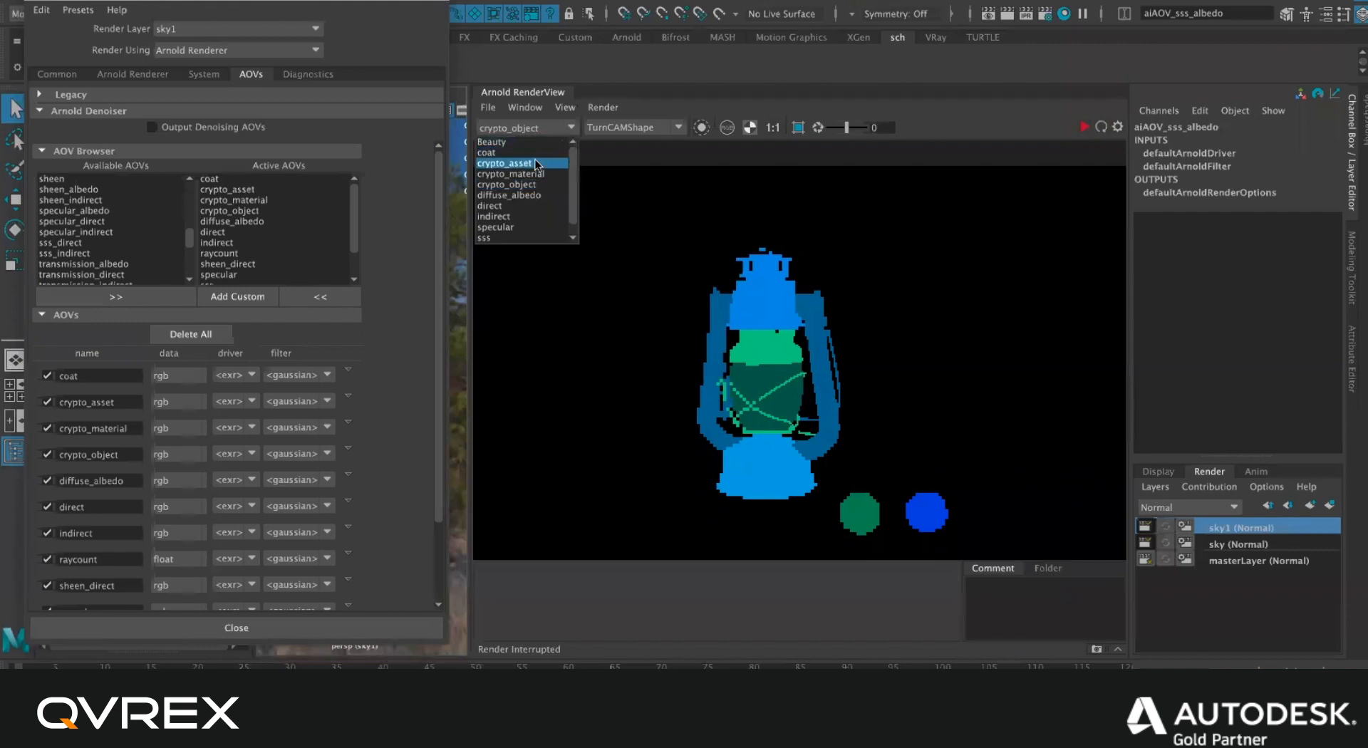
click(536, 163)
click(540, 129)
click(546, 173)
click(542, 129)
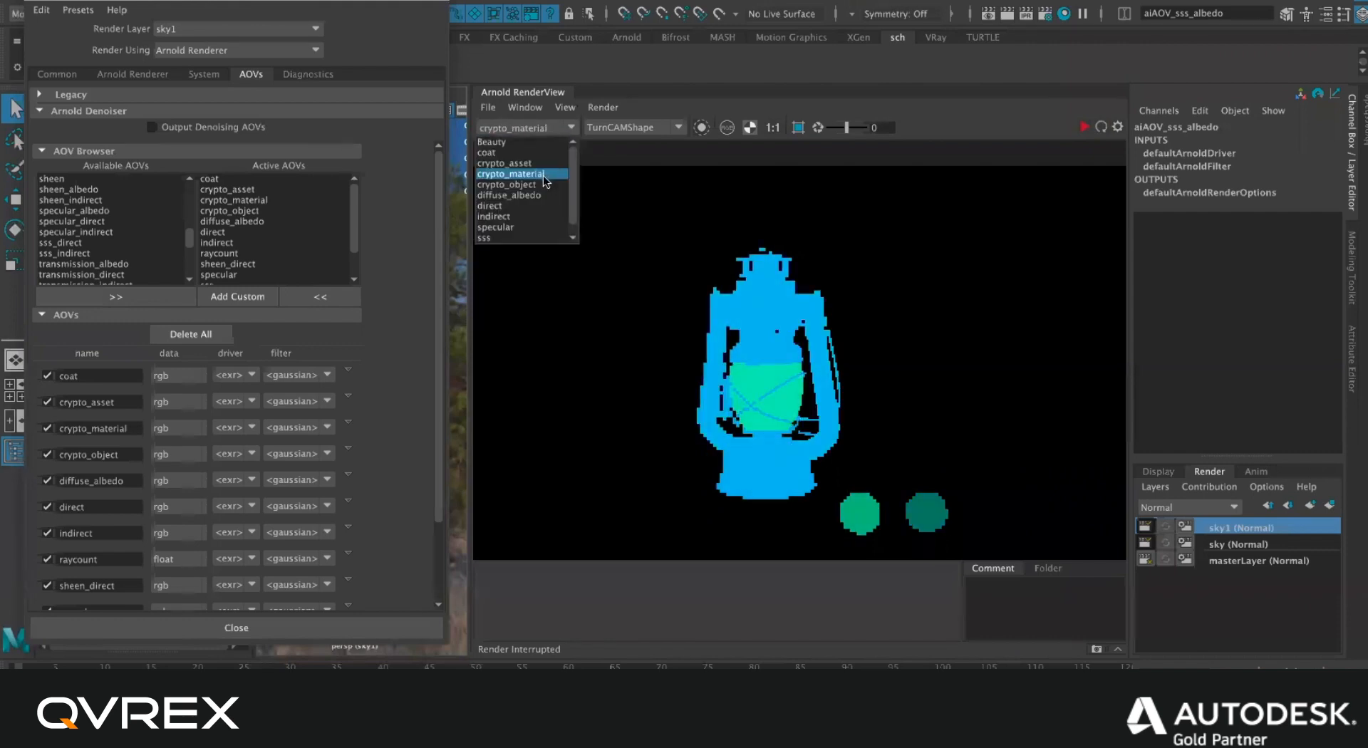
click(543, 184)
click(548, 131)
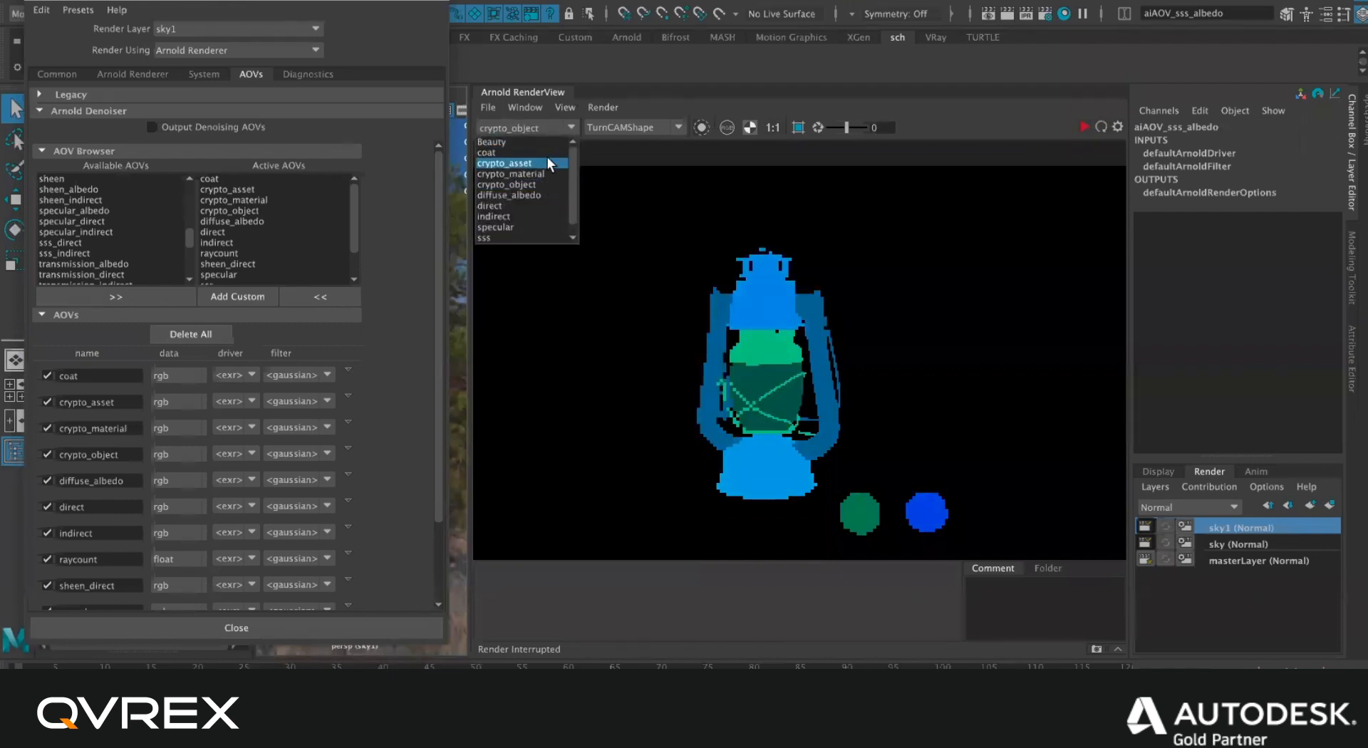
click(547, 163)
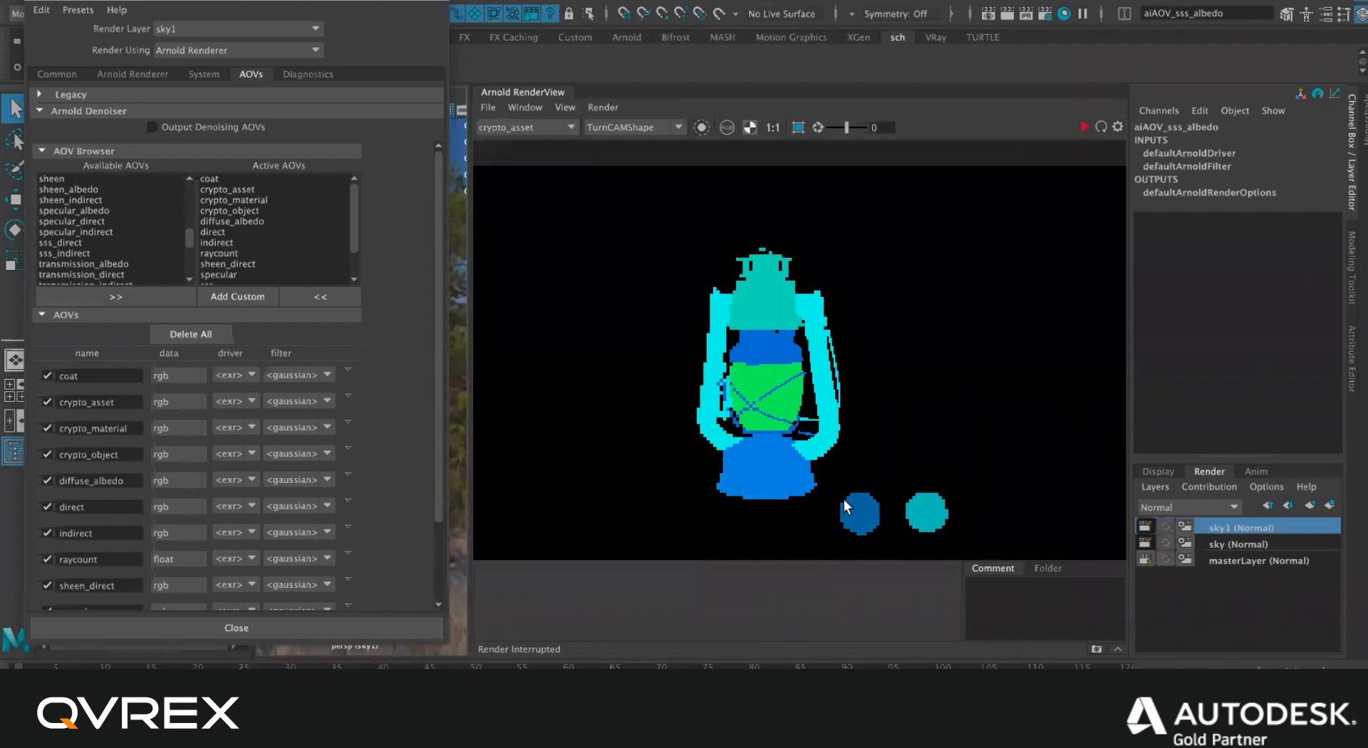
click(550, 134)
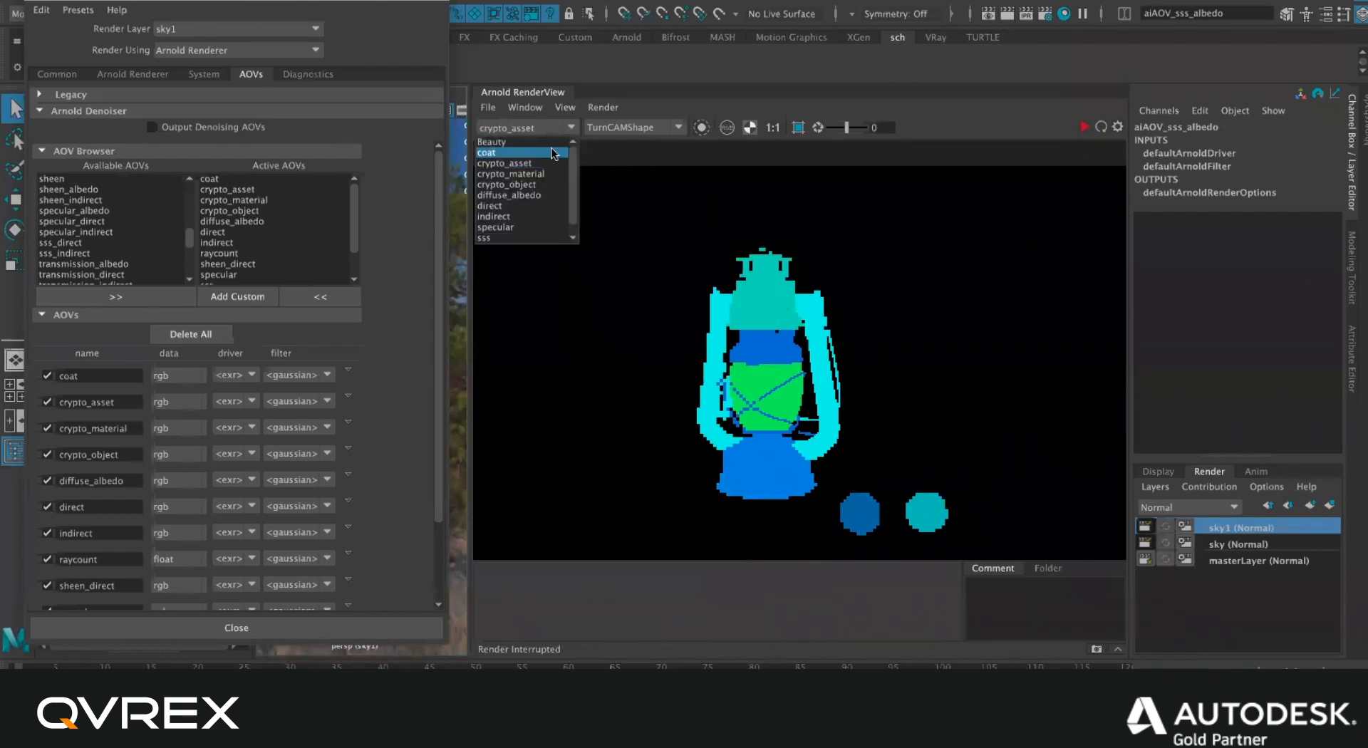
click(552, 172)
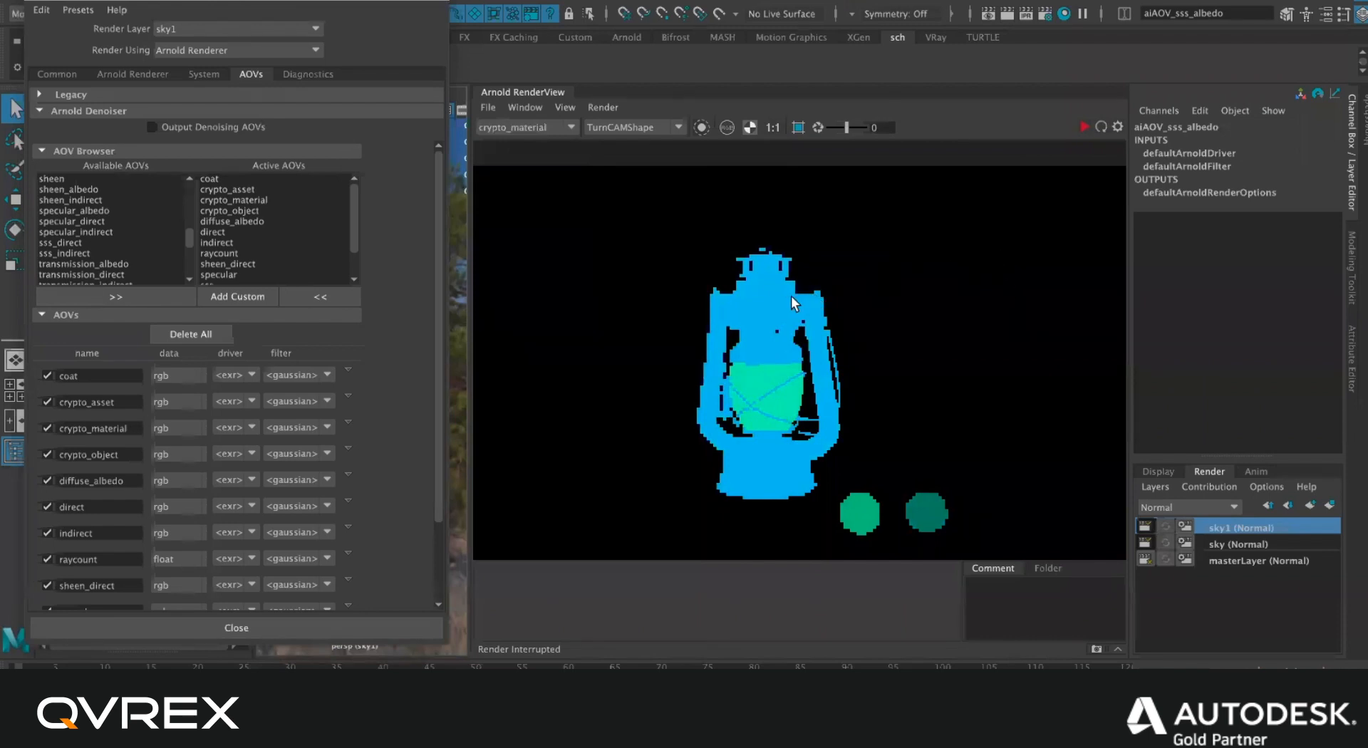
Show the Beauty pass for reference, and compare it with the crypto_material and crypto_object passes.
click(541, 129)
click(539, 139)
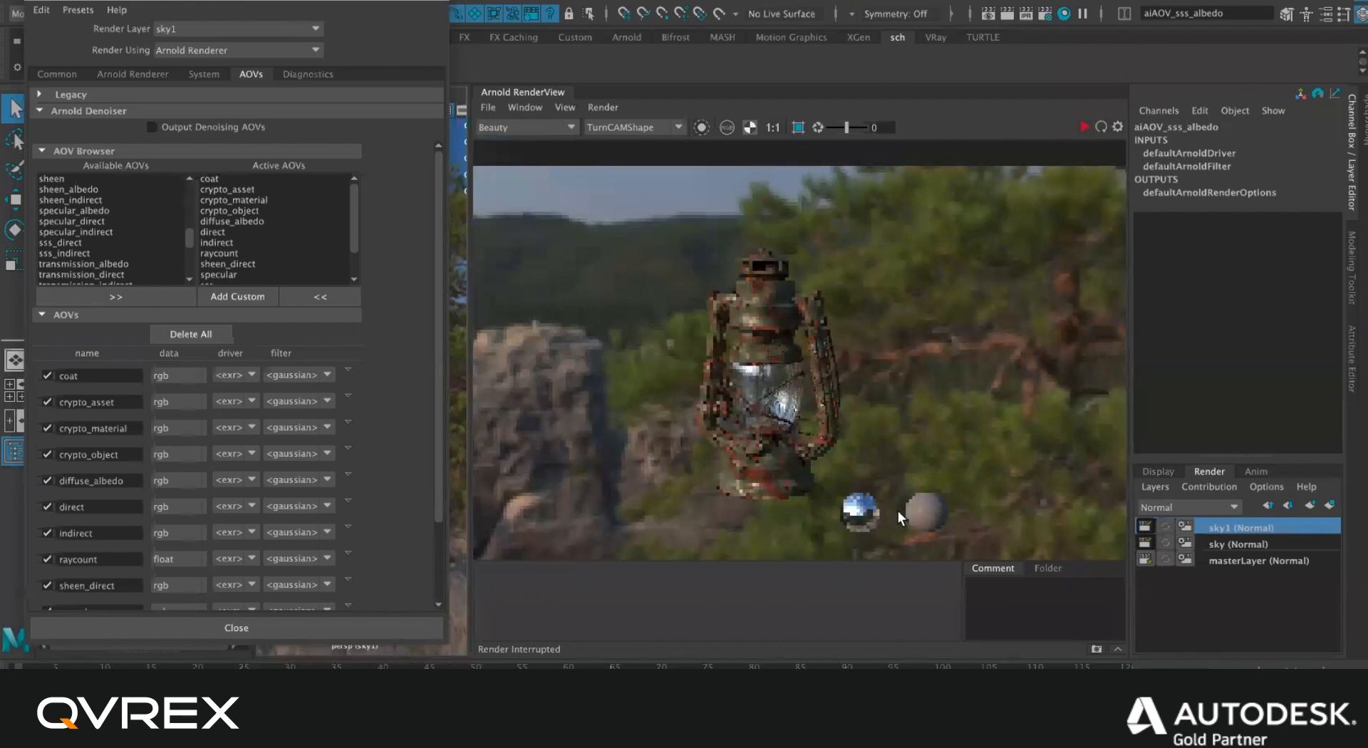
click(533, 131)
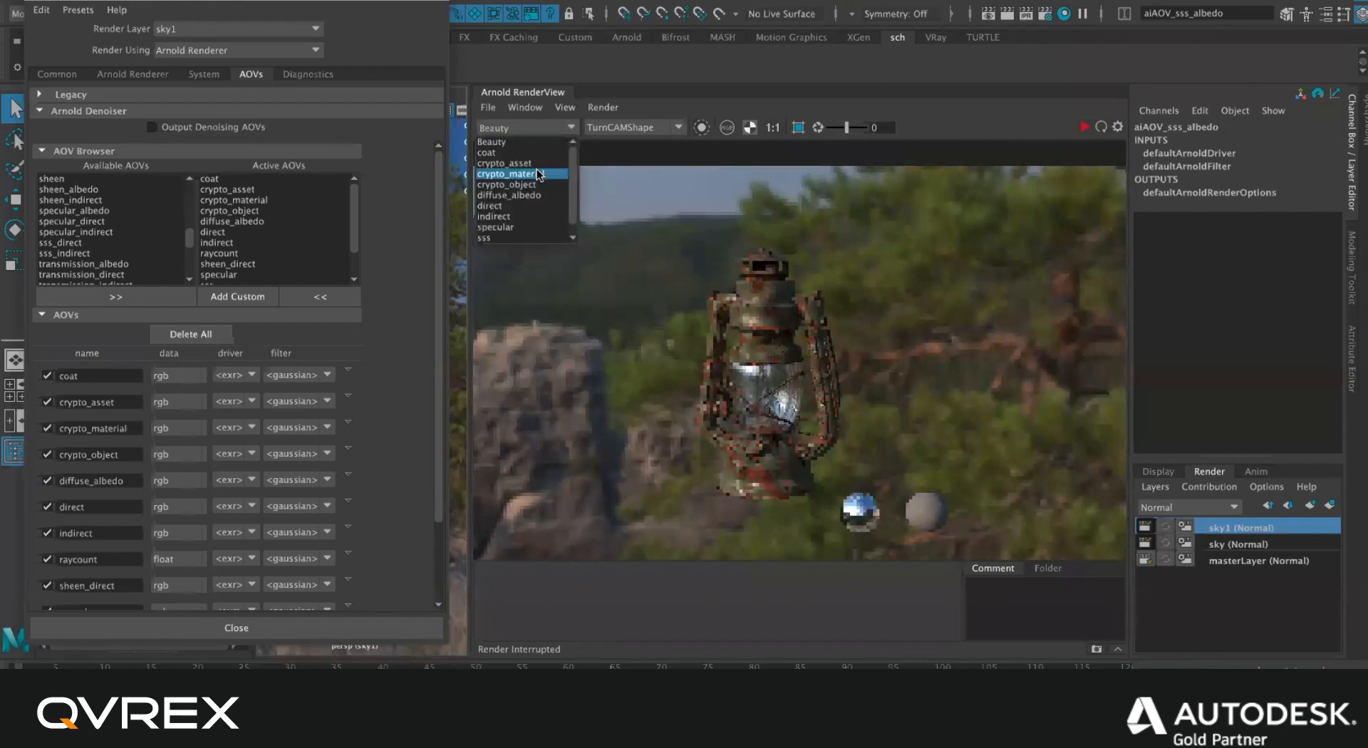
click(515, 174)
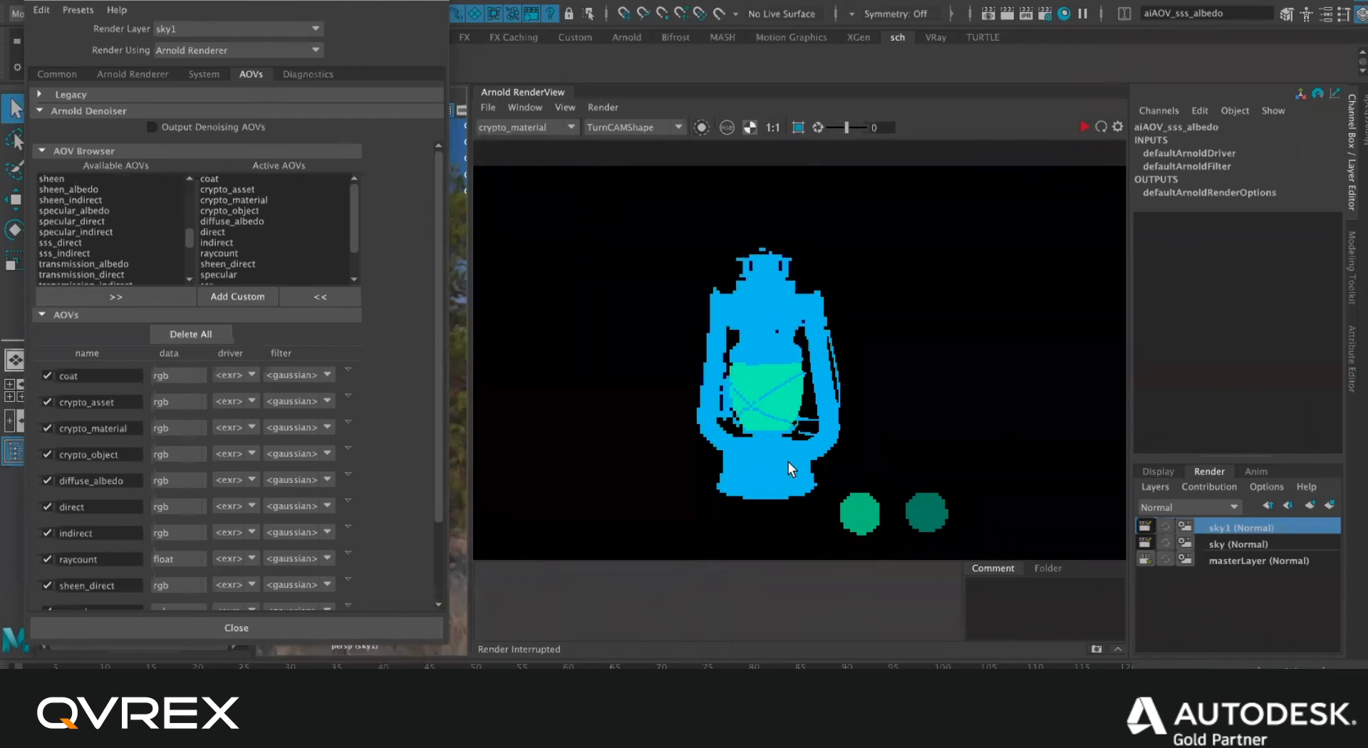
click(510, 127)
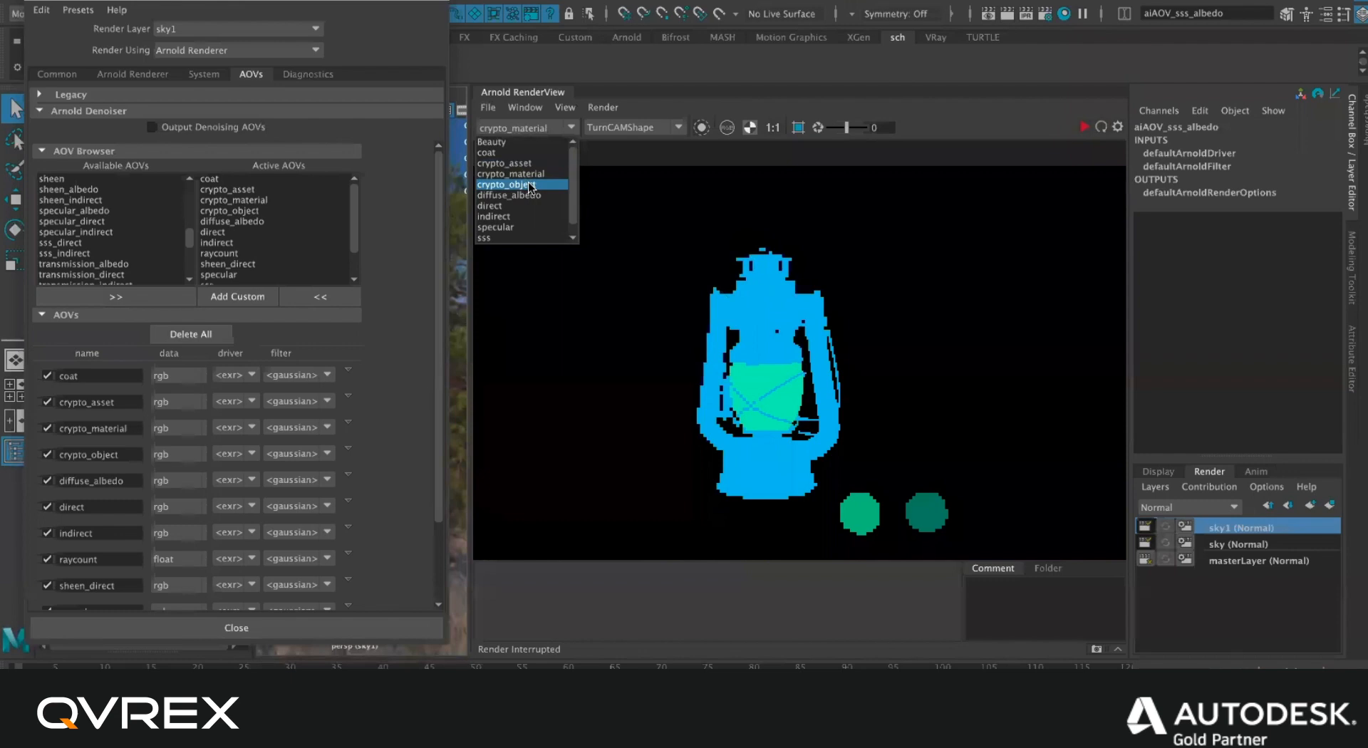
click(543, 187)
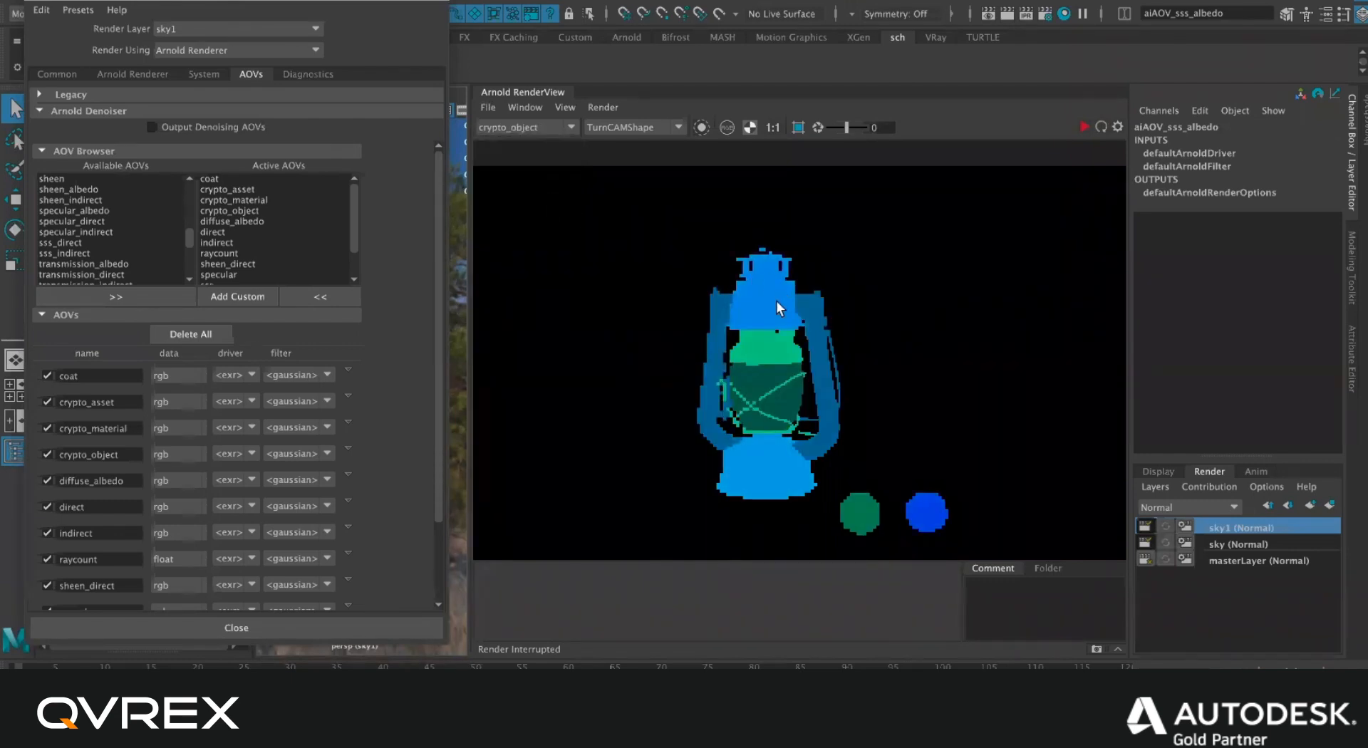
Close the render settings and select the lantern's top, middle, handle and base meshes individually in the viewport, ending on the handle.
click(34, 1)
click(357, 370)
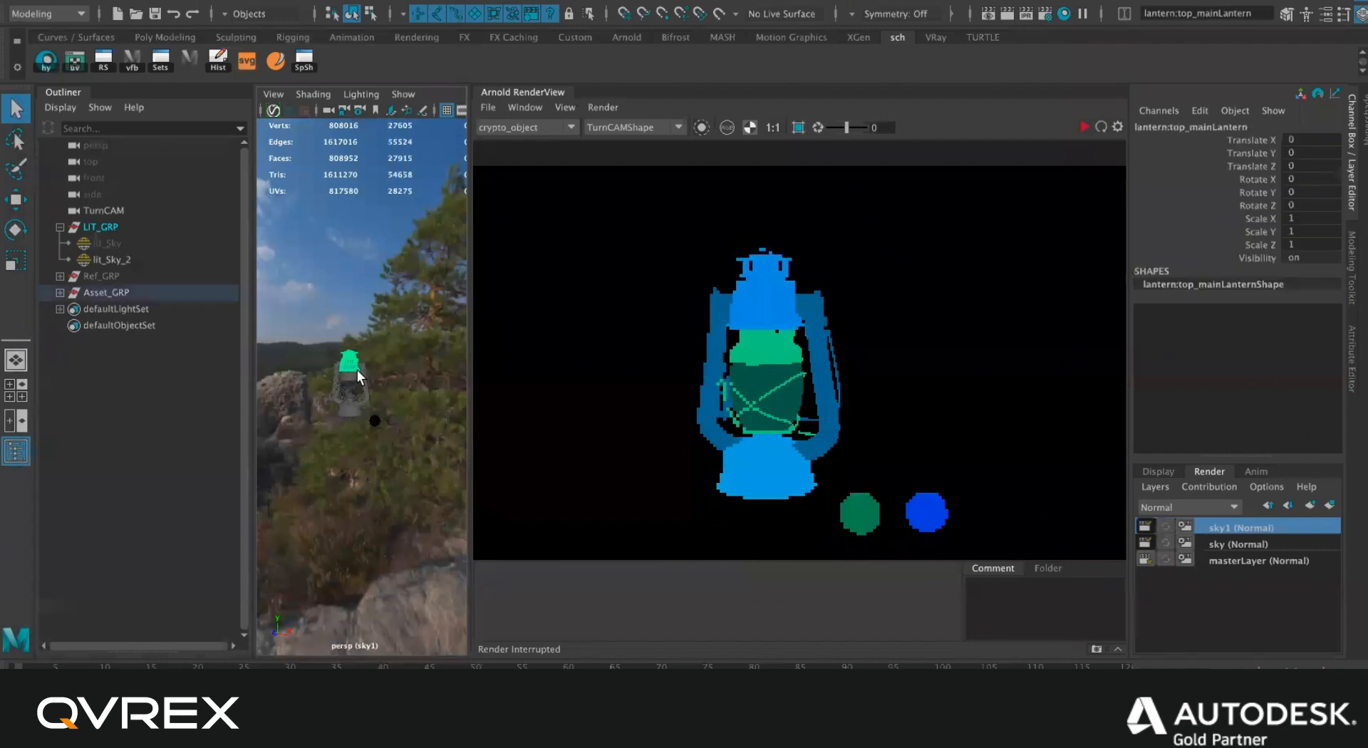
key(f)
click(362, 464)
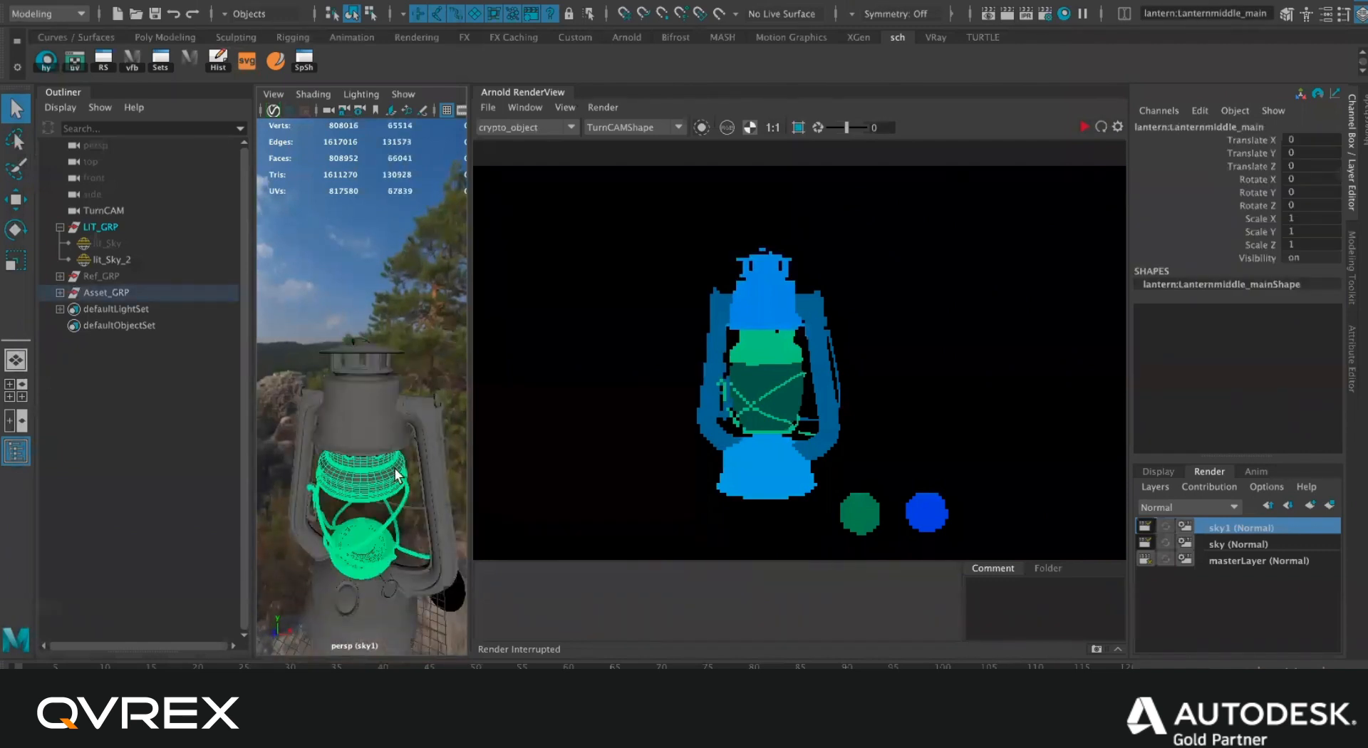
click(393, 415)
key(f)
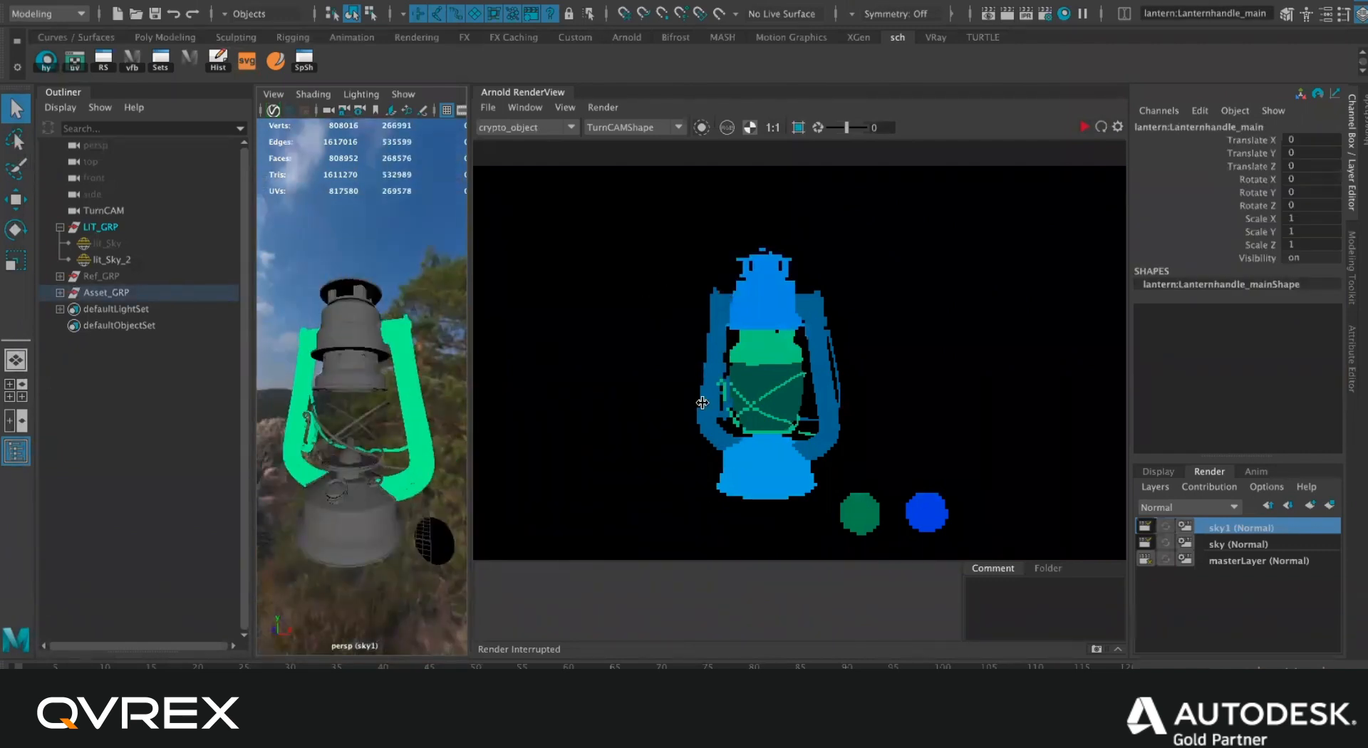
click(369, 490)
key(f)
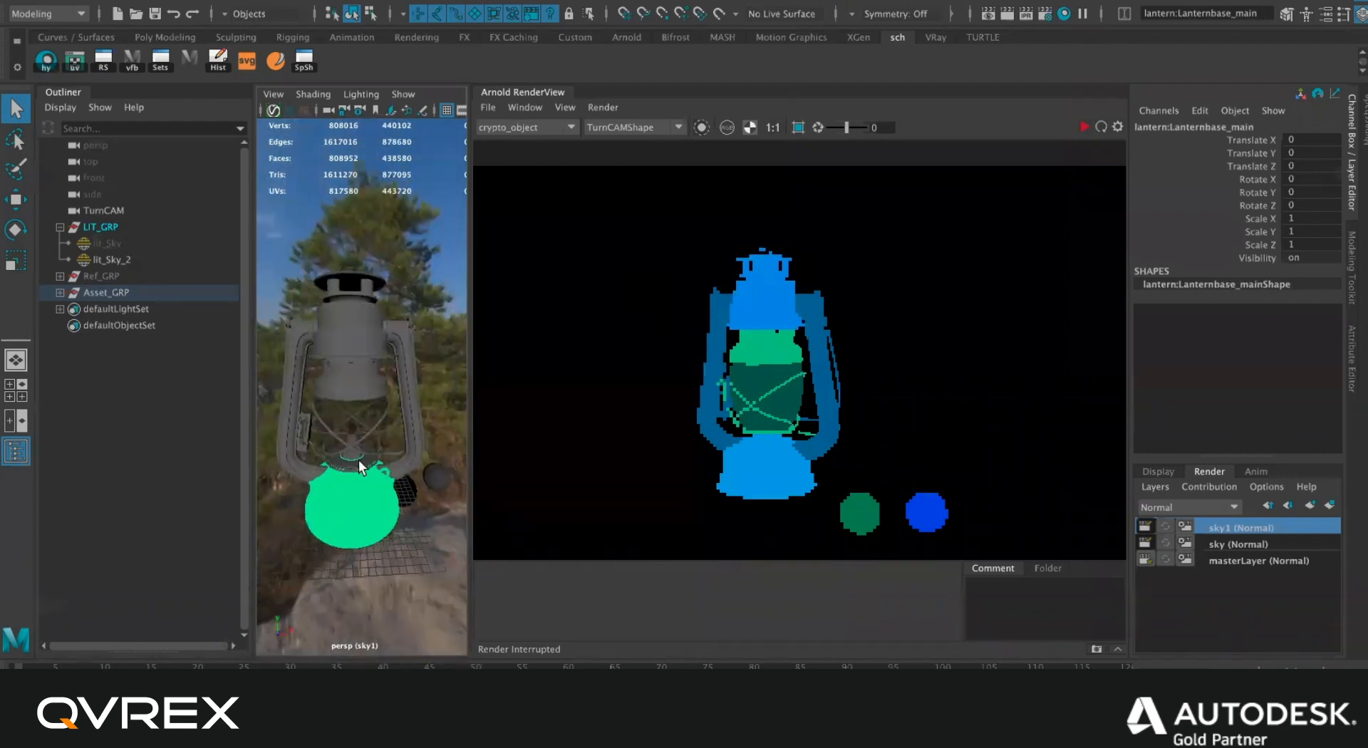
click(419, 401)
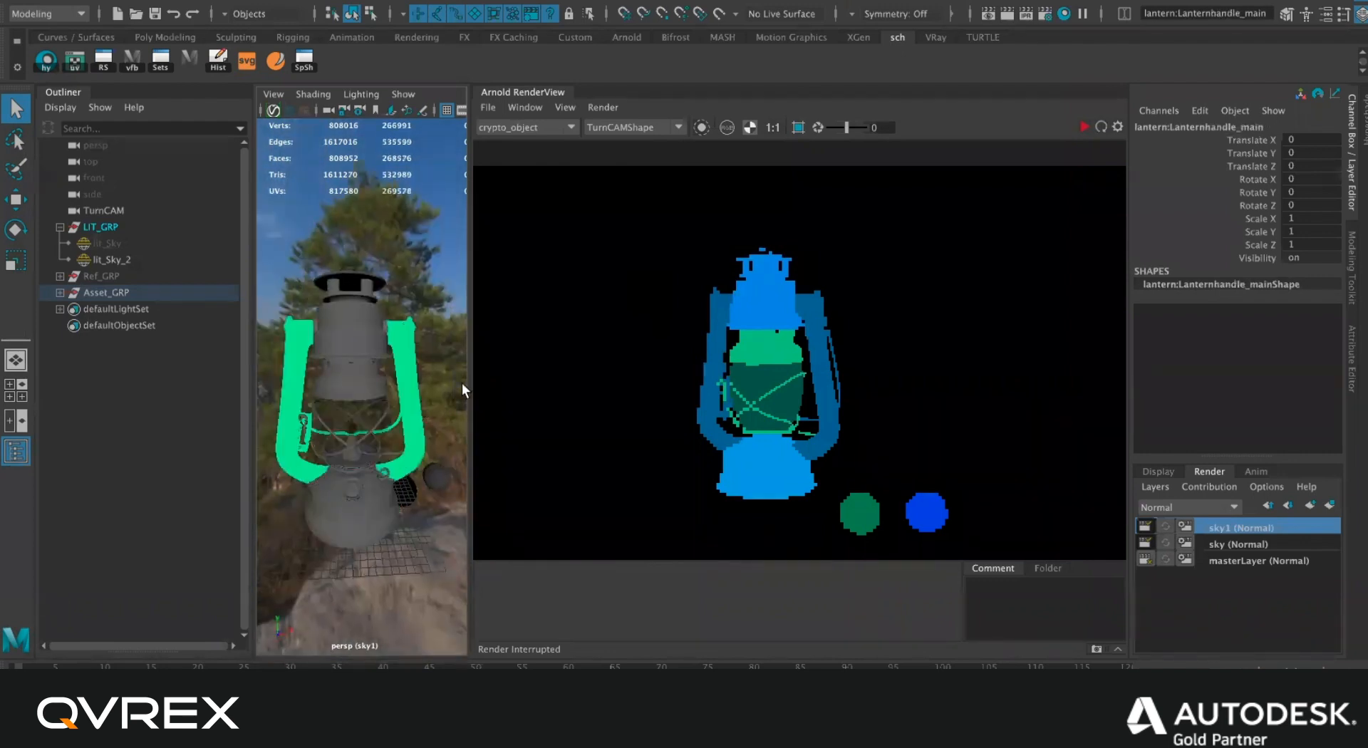
With the handle selected, review the lantern's crypto_material and crypto_object passes again, and leave the render view on crypto_asset.
click(523, 127)
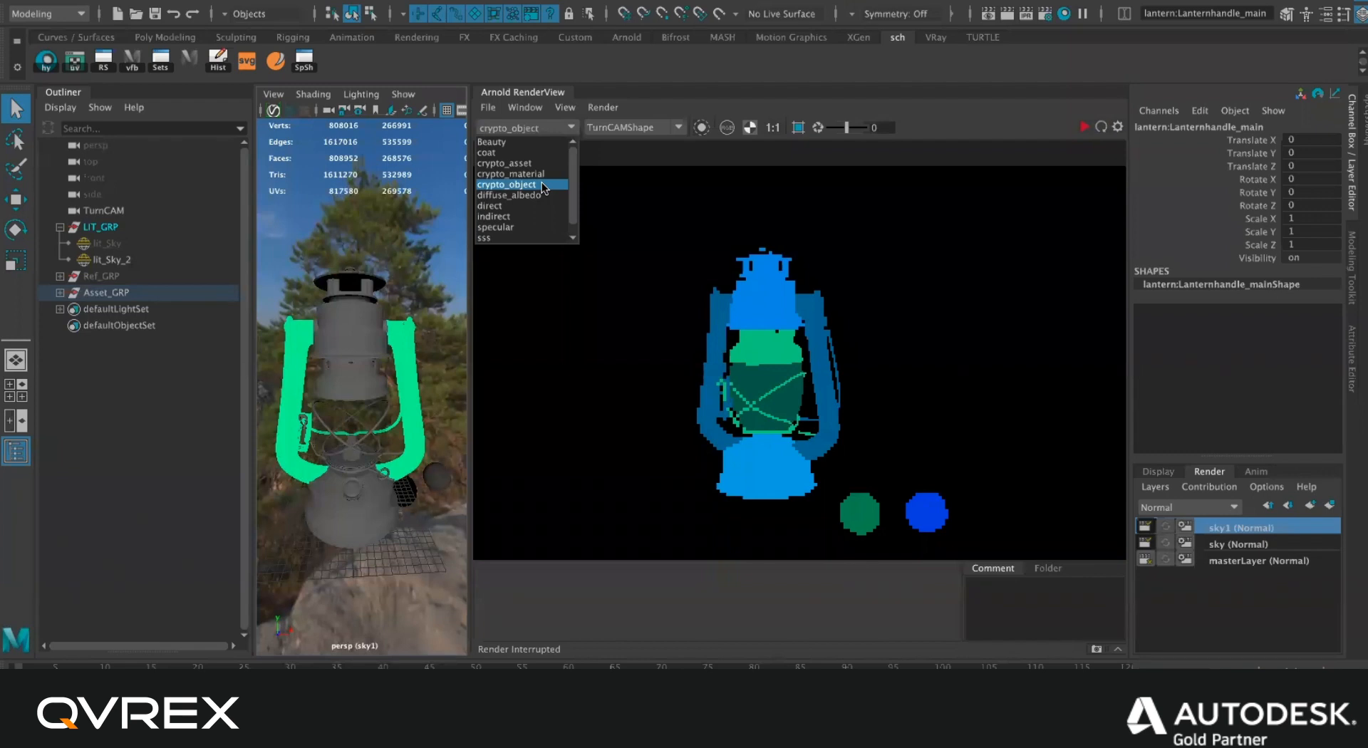
click(688, 281)
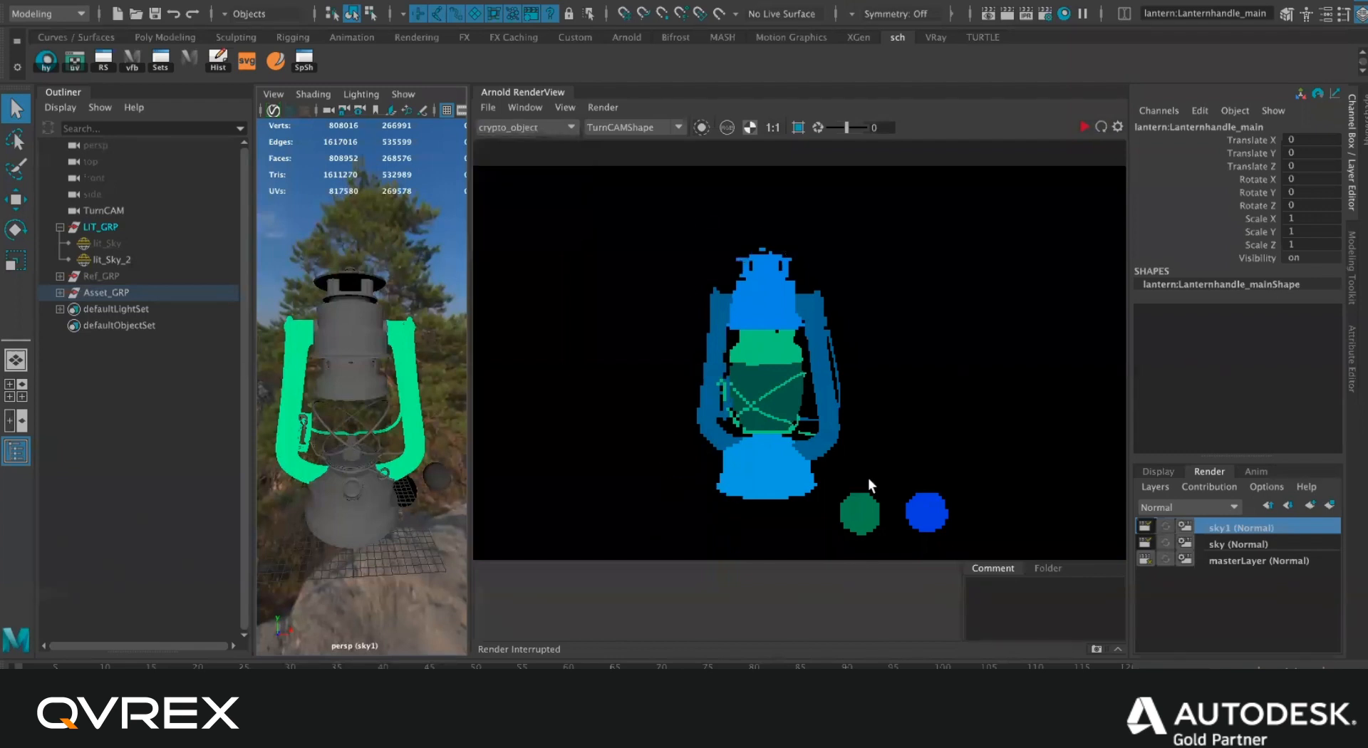
click(515, 124)
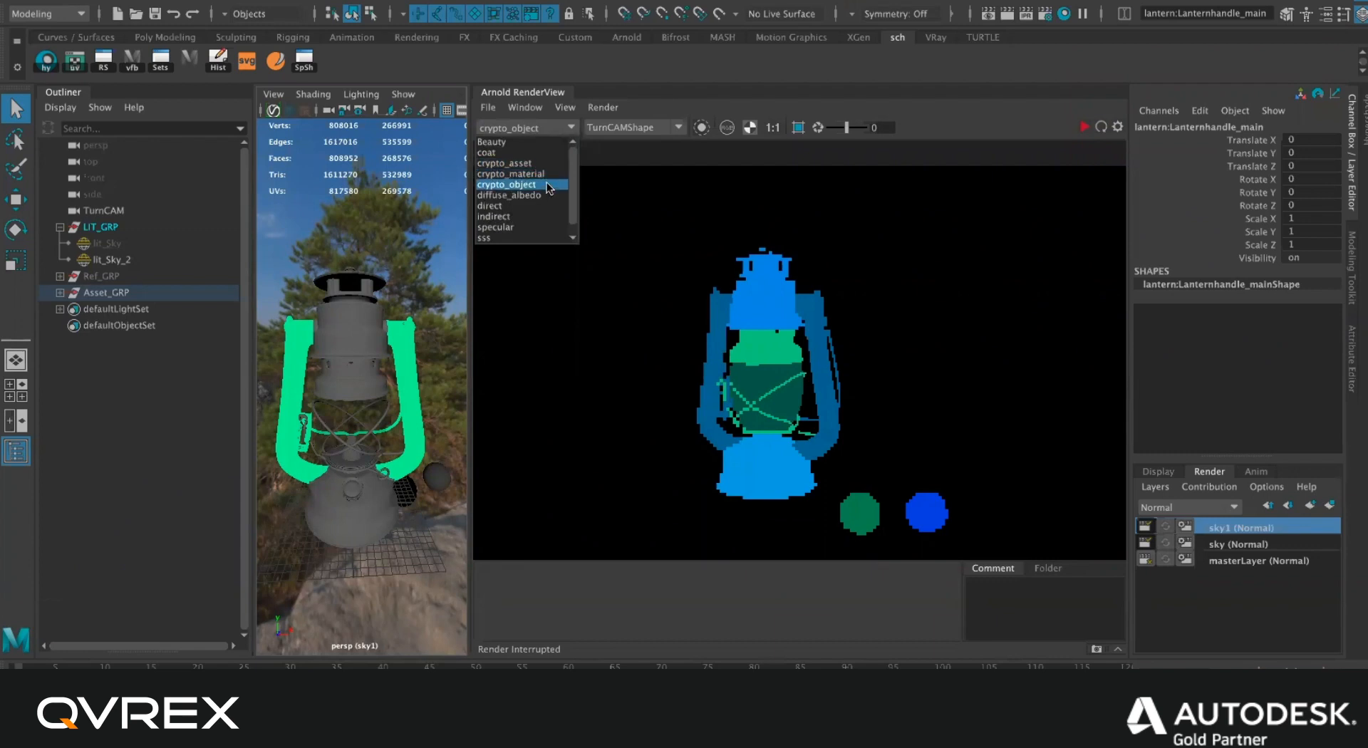
click(545, 174)
click(524, 128)
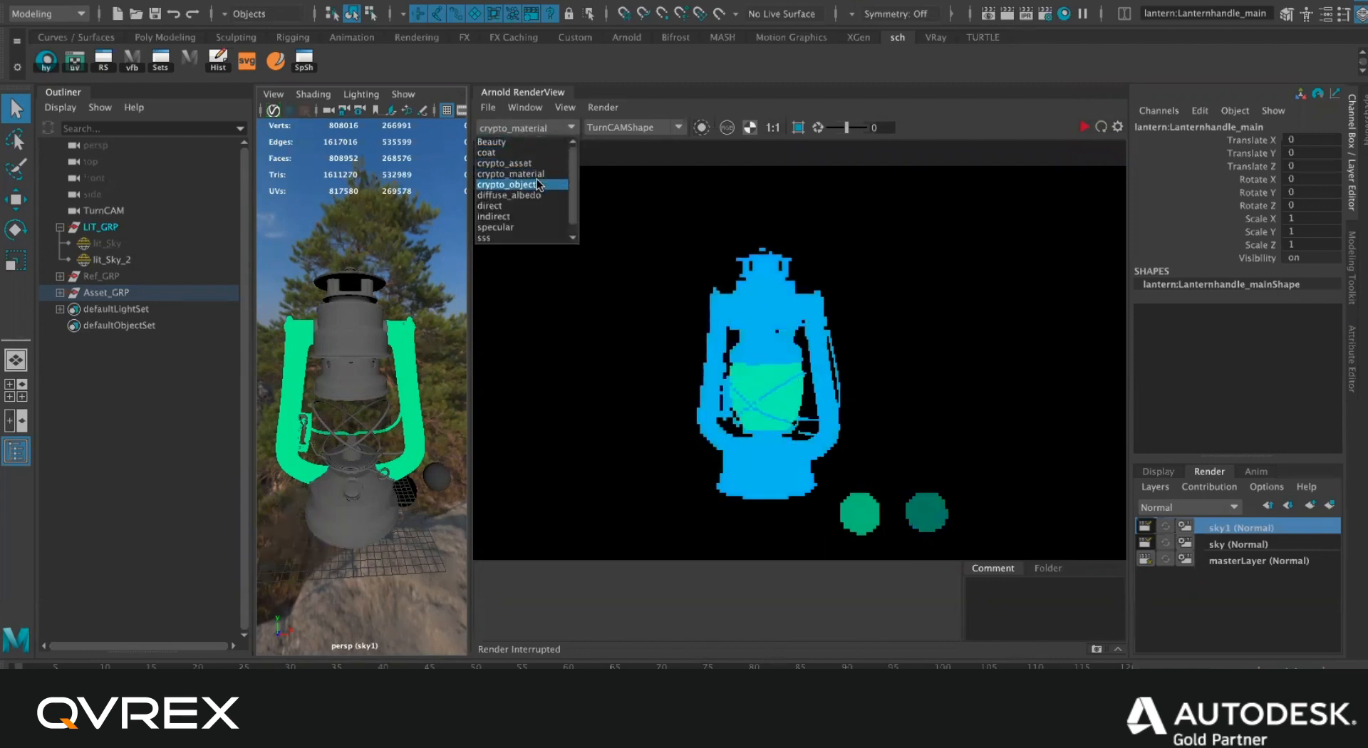
click(539, 185)
click(541, 129)
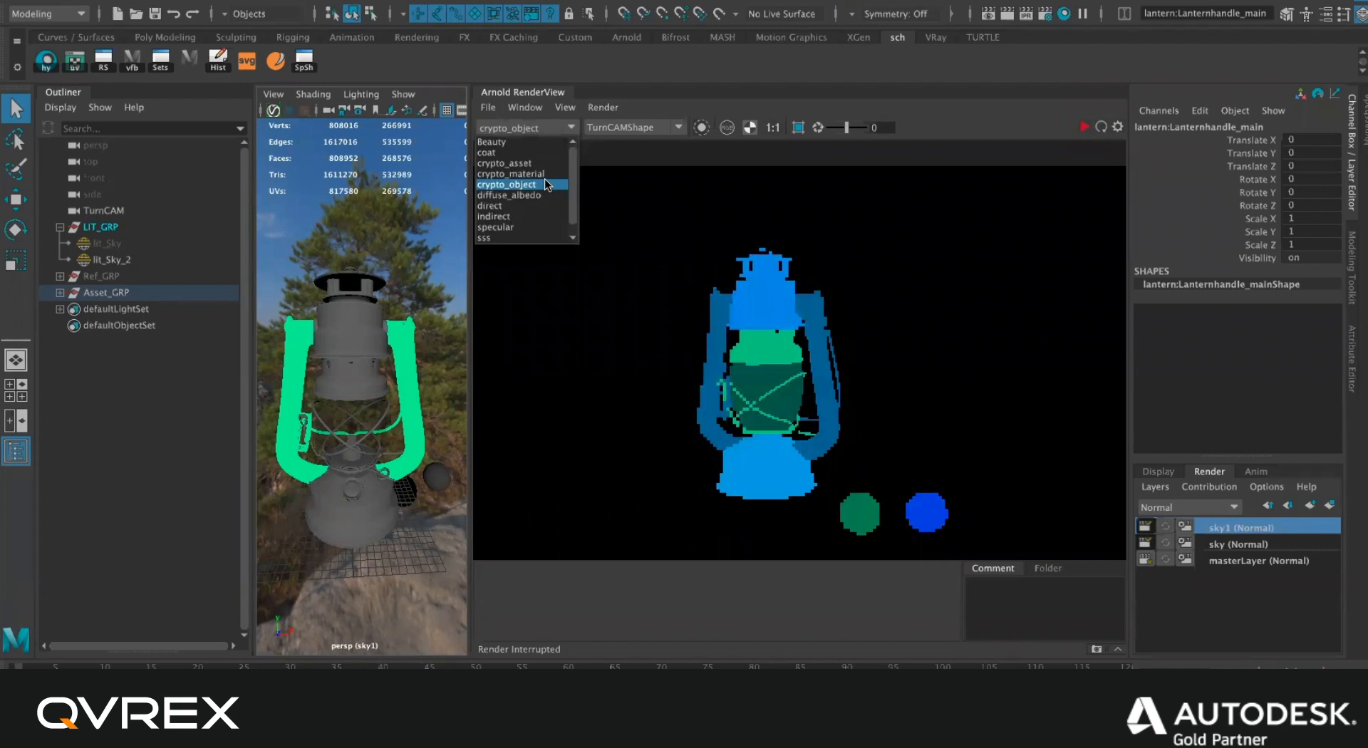
click(545, 163)
click(541, 127)
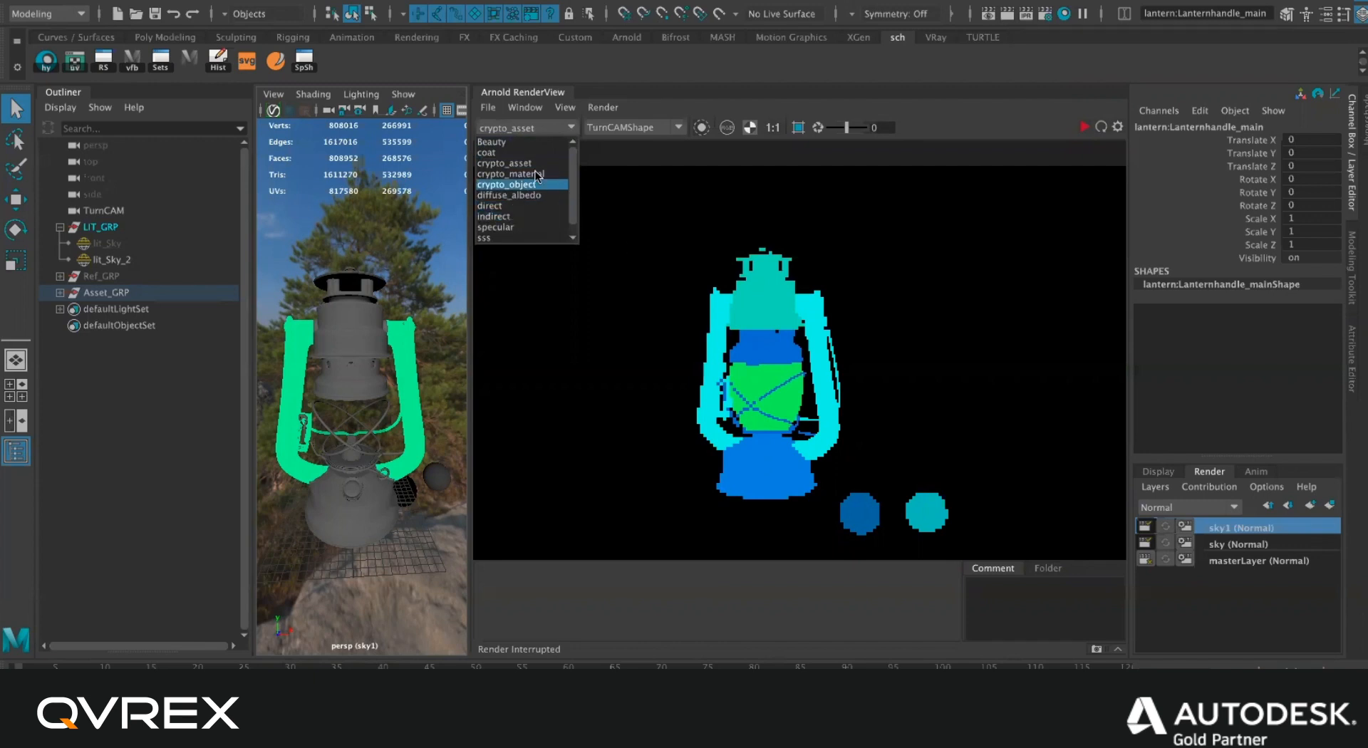
click(744, 305)
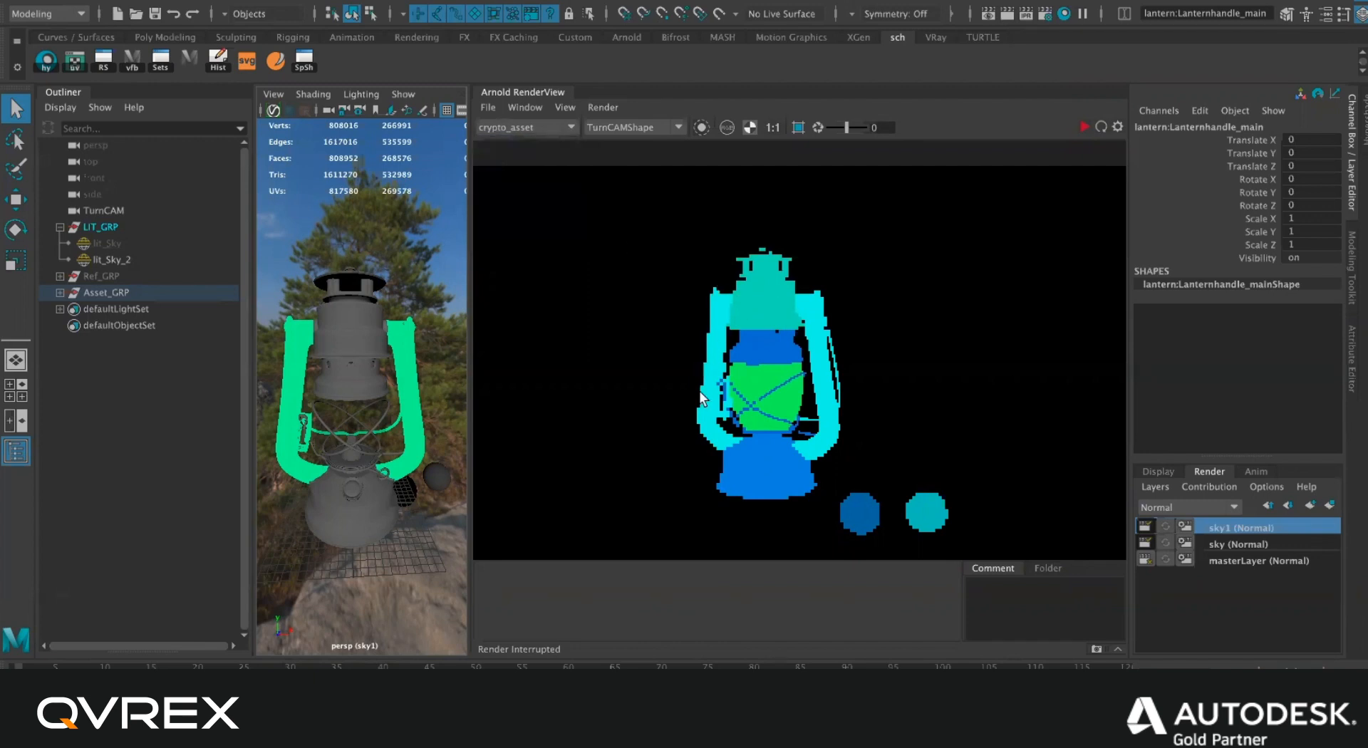